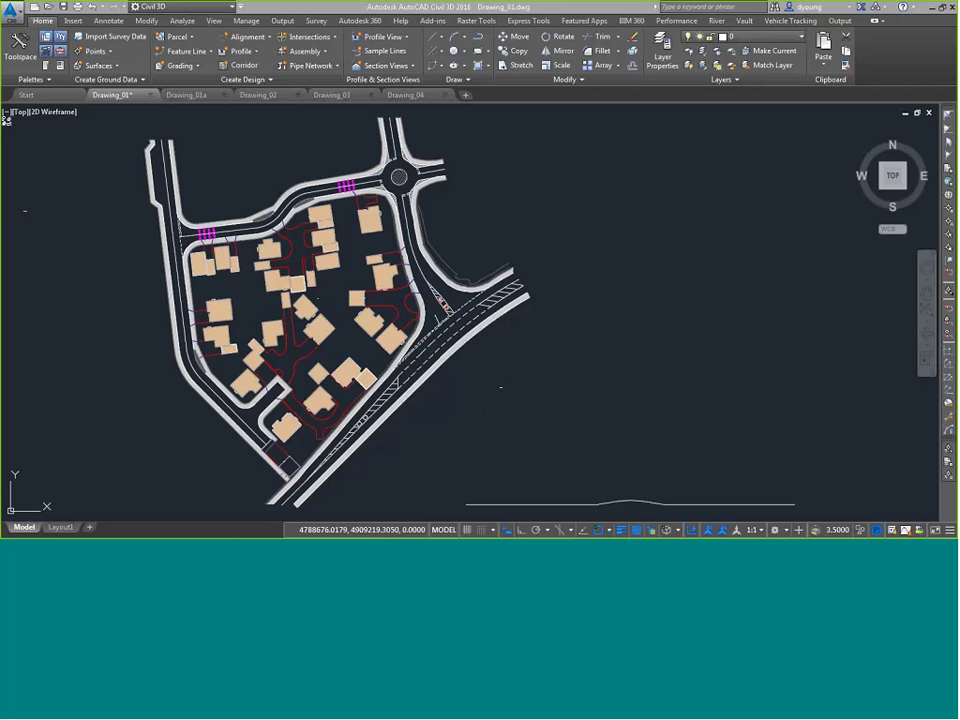
Step: Switch the ribbon to the Vehicle Tracking tab over the Drawing_01 housing-site plan
mouse_move(330, 462)
left_mouse_down()
mouse_move(445, 345)
mouse_move(455, 314)
mouse_move(404, 183)
mouse_move(441, 166)
left_mouse_up()
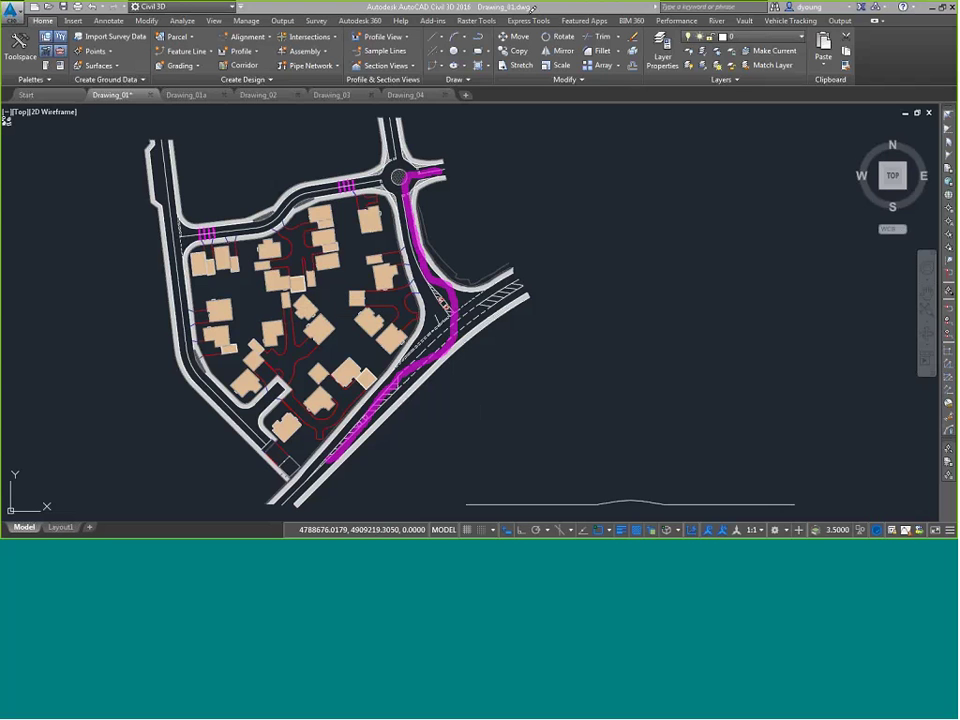
mouse_move(753, 26)
left_mouse_down()
mouse_move(831, 33)
mouse_move(767, 11)
left_mouse_up()
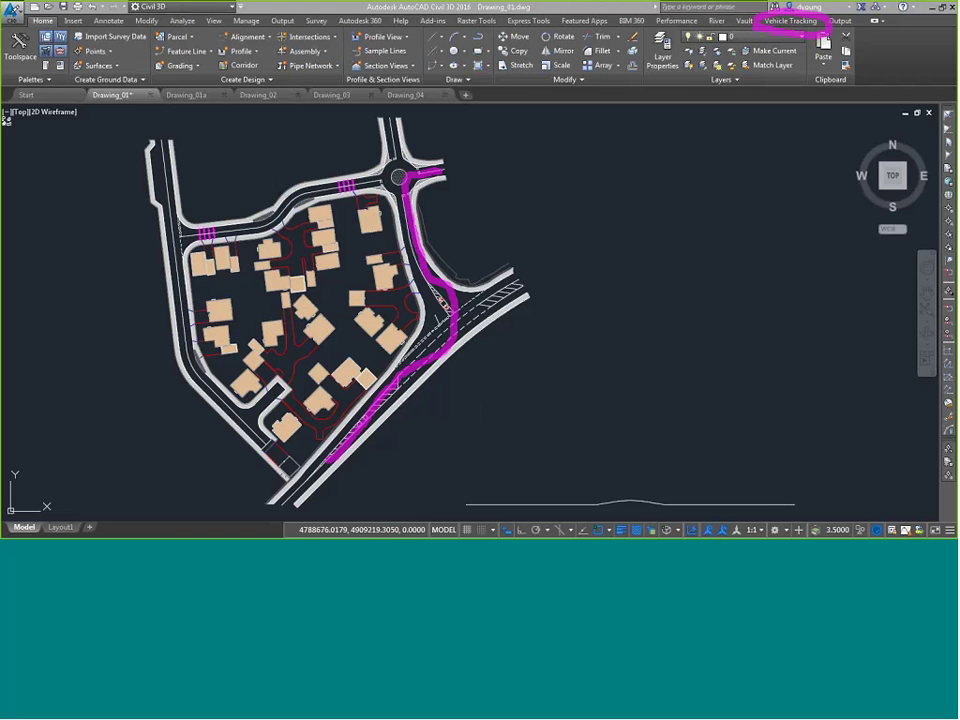
key("ctrl+z")
key("ctrl+z")
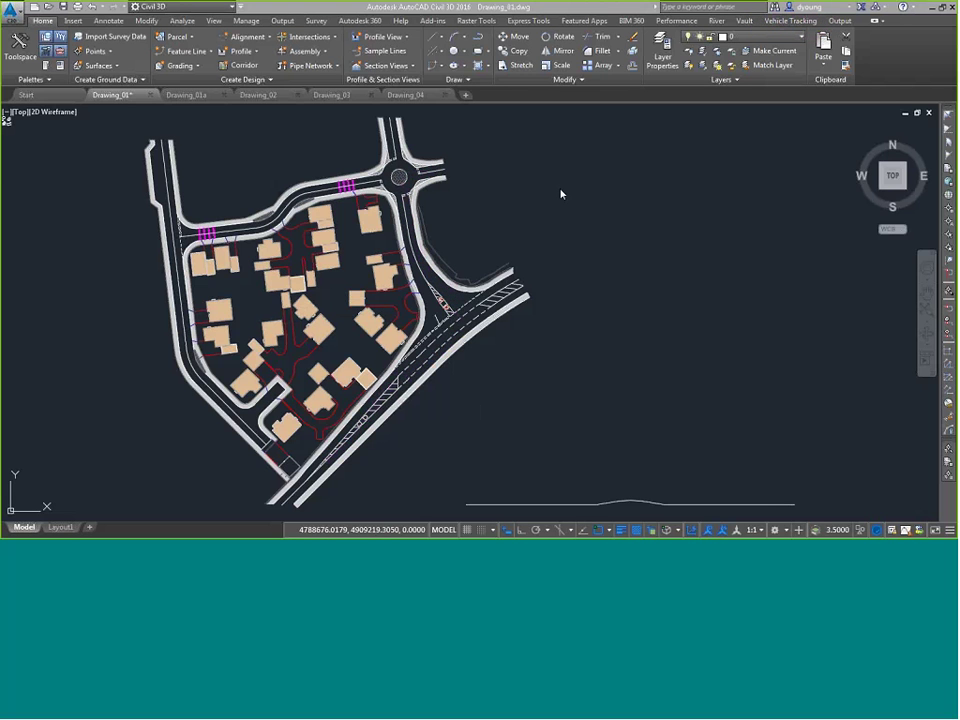
left_click(797, 21)
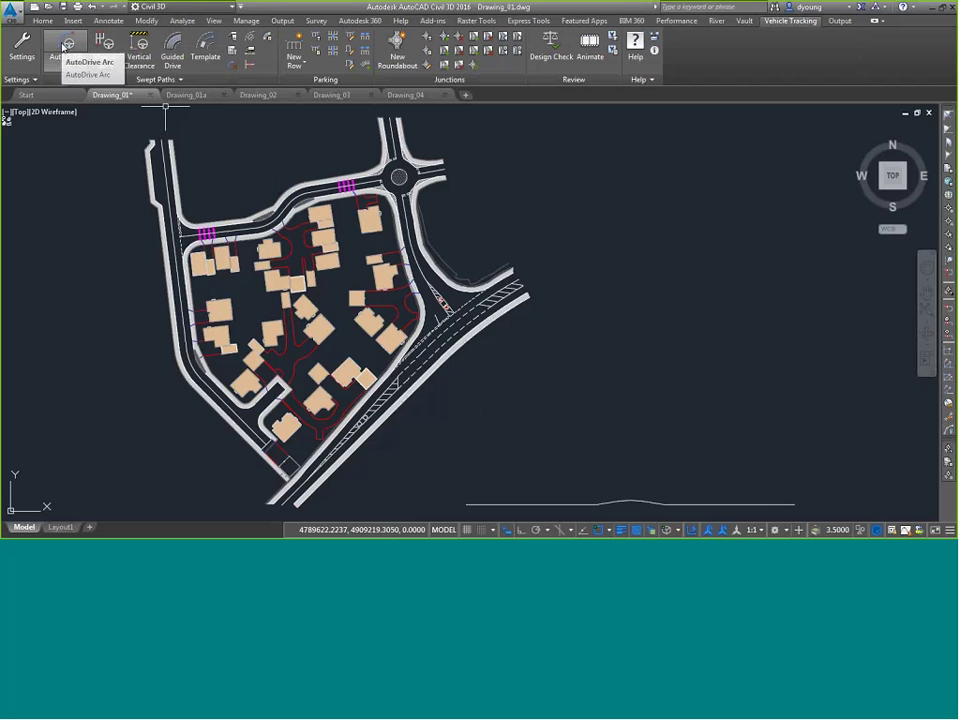
Step: Start an AutoDrive Arc path, bringing up the Vehicle Library Explorer
left_click(64, 46)
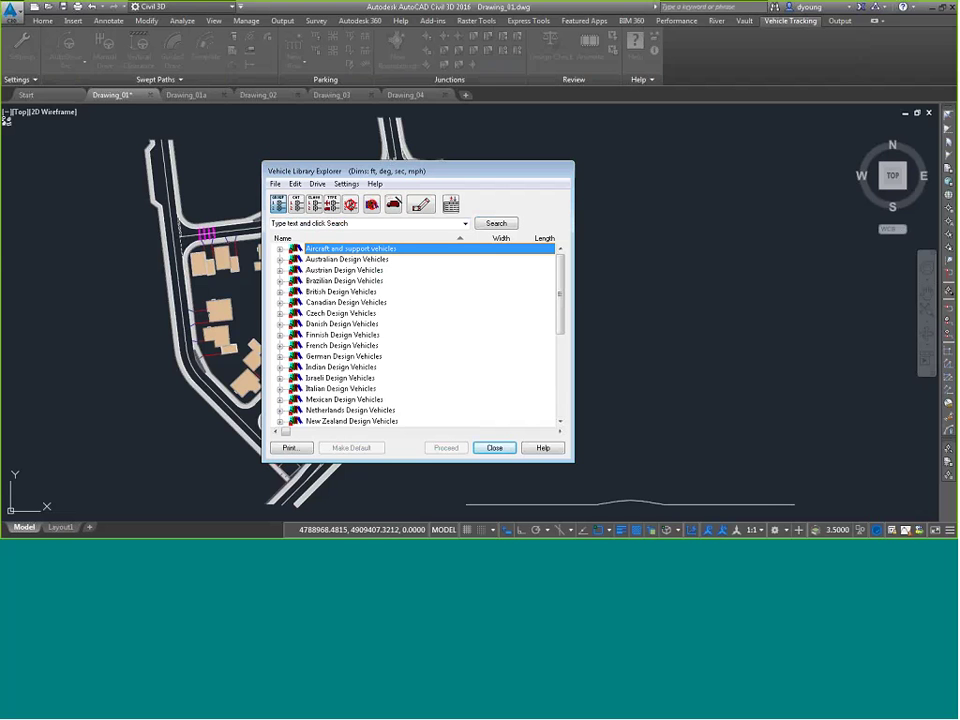
left_click(281, 249)
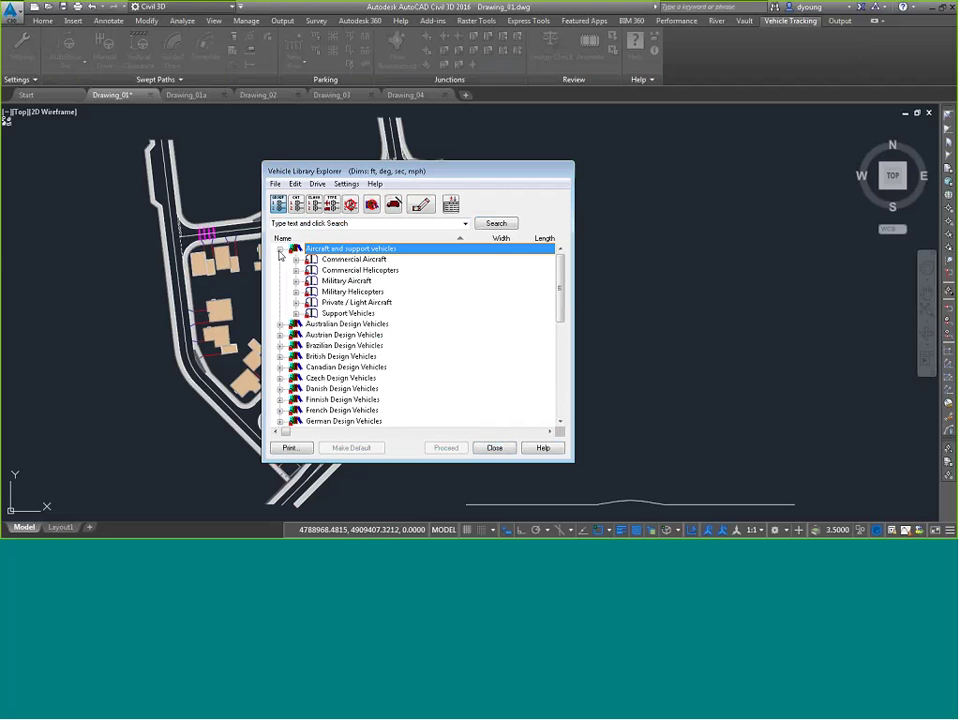
left_click(296, 259)
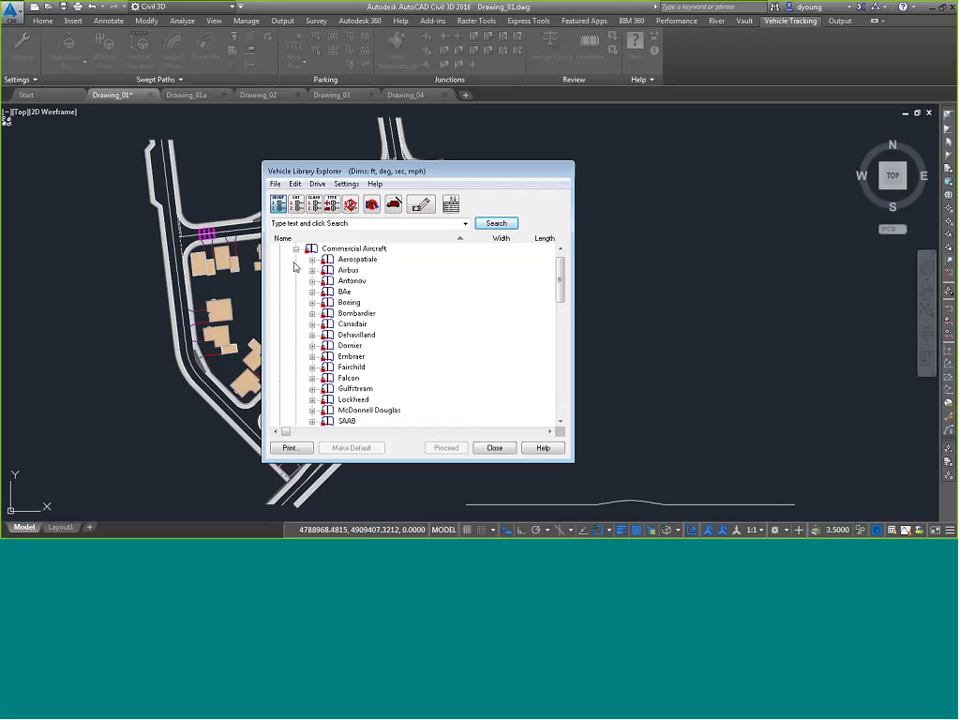
left_click(312, 302)
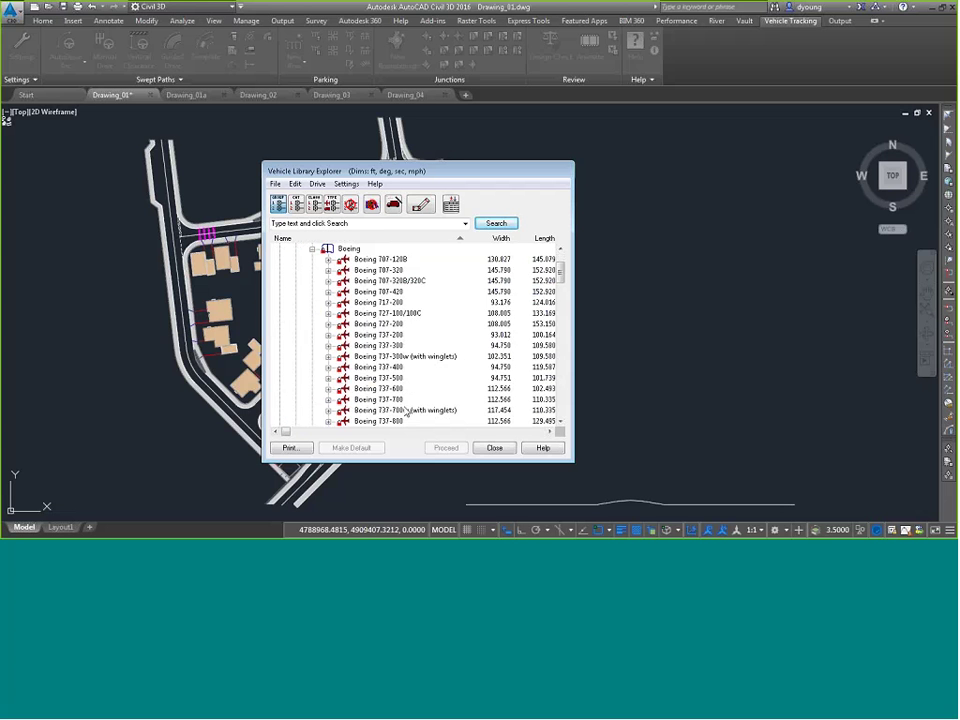
scroll(406, 411, "down", 2)
left_click(406, 410)
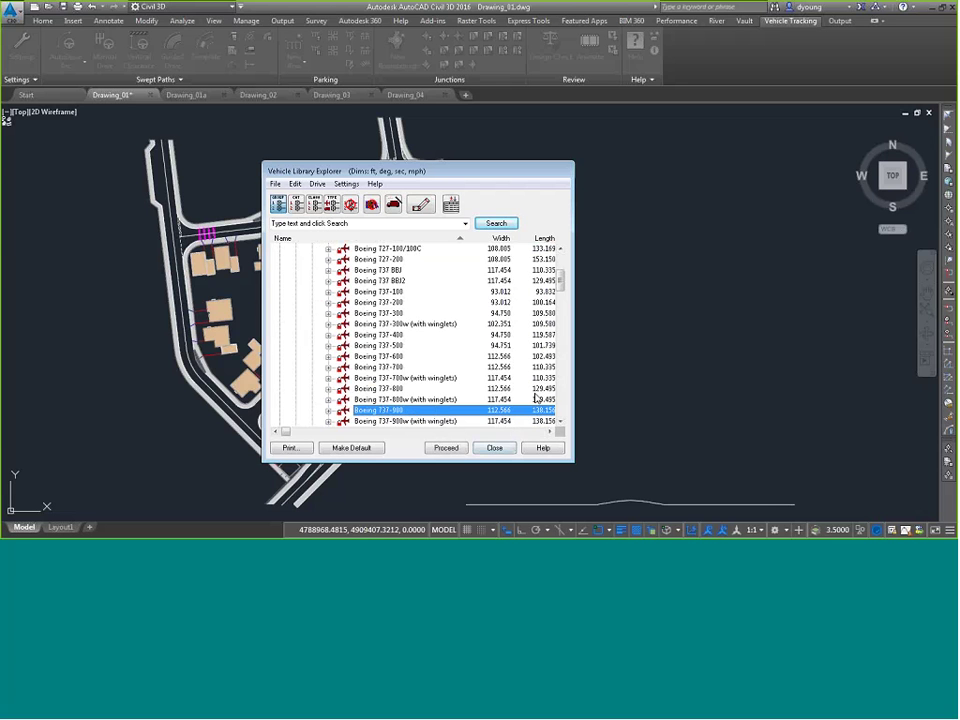
scroll(325, 284, "up", 2)
scroll(318, 300, "up", 2)
left_click(311, 315)
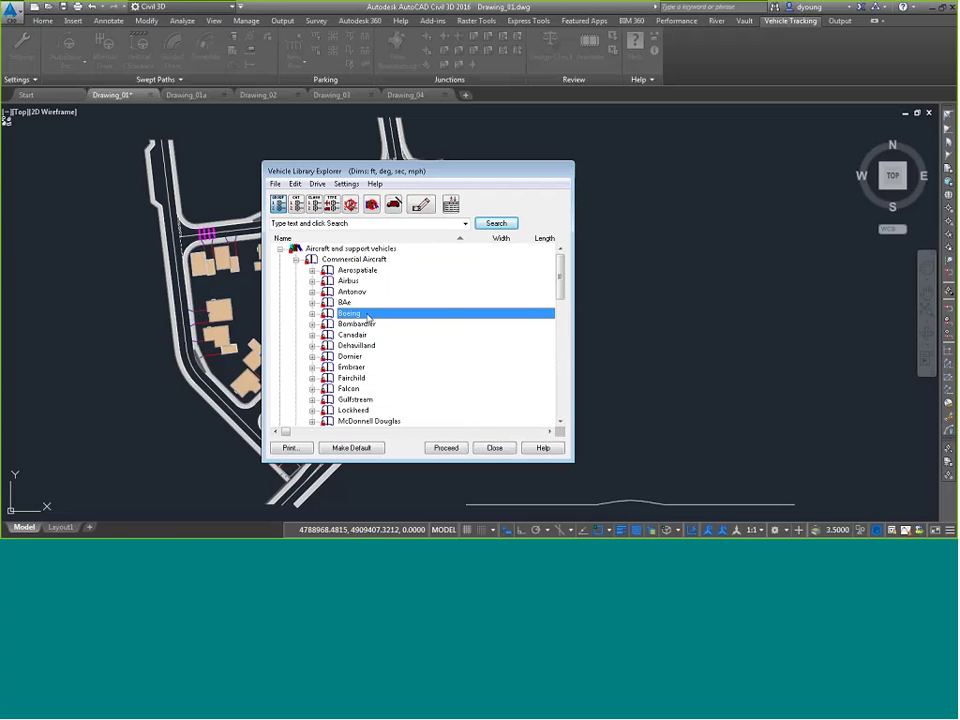
scroll(367, 317, "down", 2)
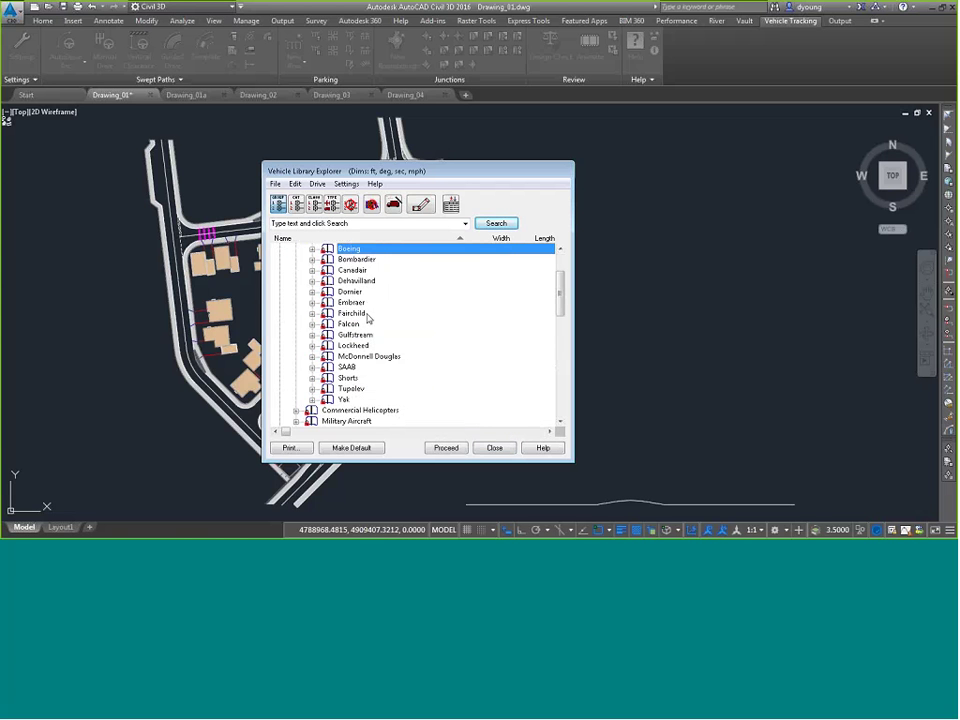
scroll(368, 318, "up", 2)
left_click(297, 259)
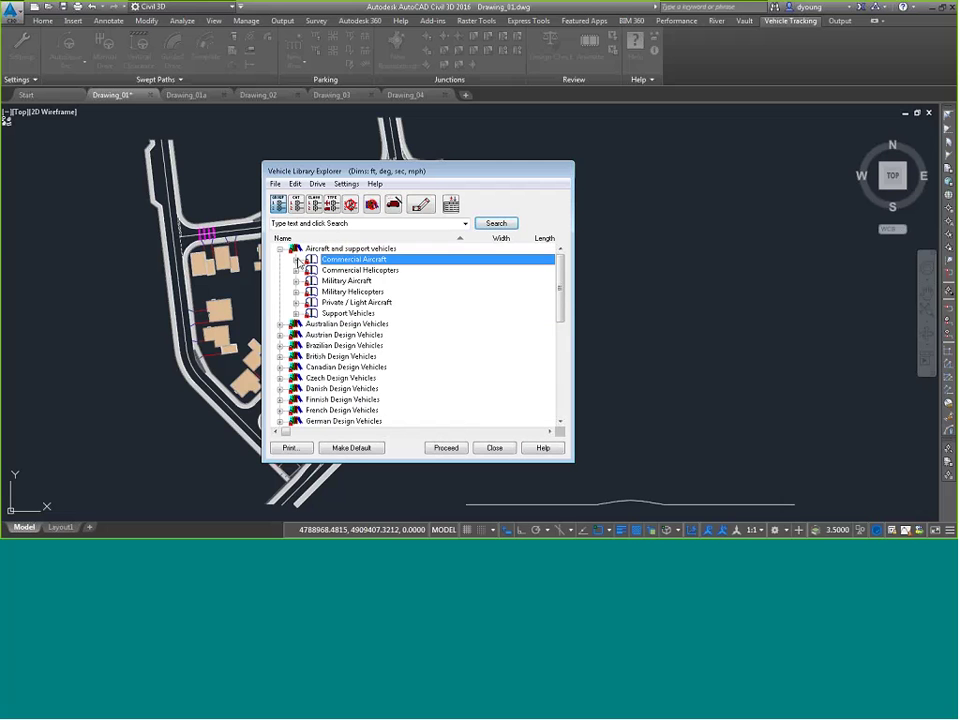
left_click(280, 248)
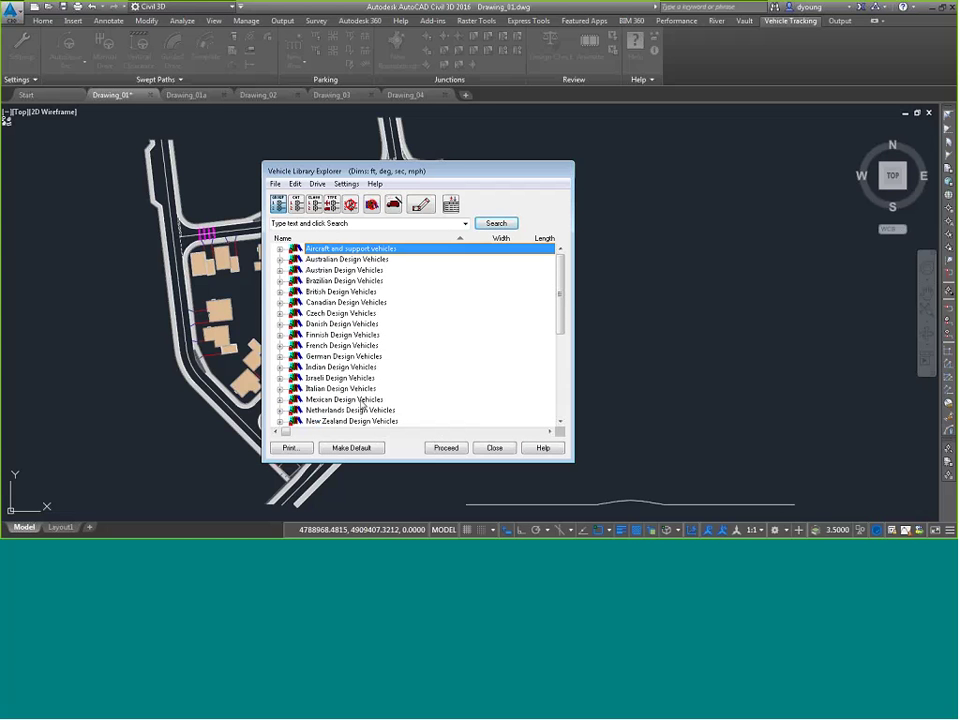
left_click(380, 356)
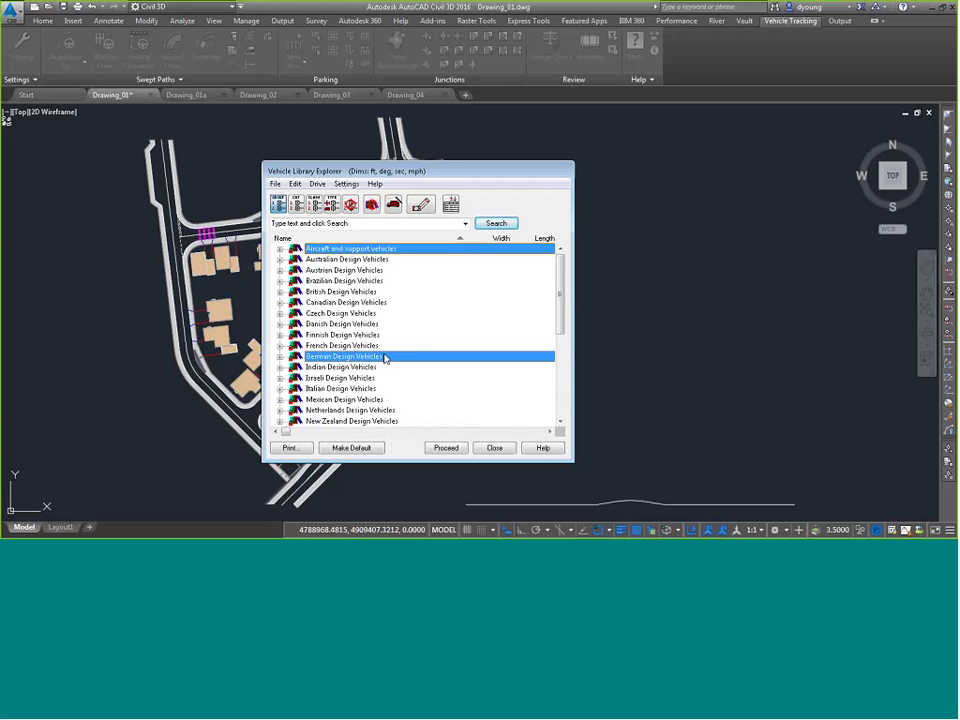
scroll(385, 358, "down", 4)
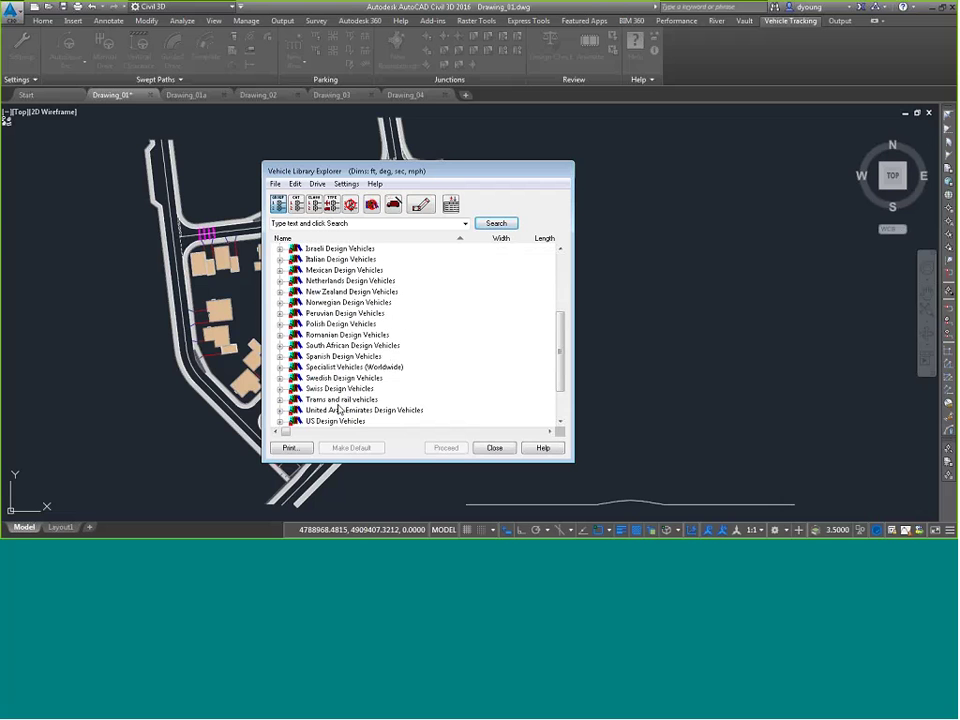
left_click(288, 369)
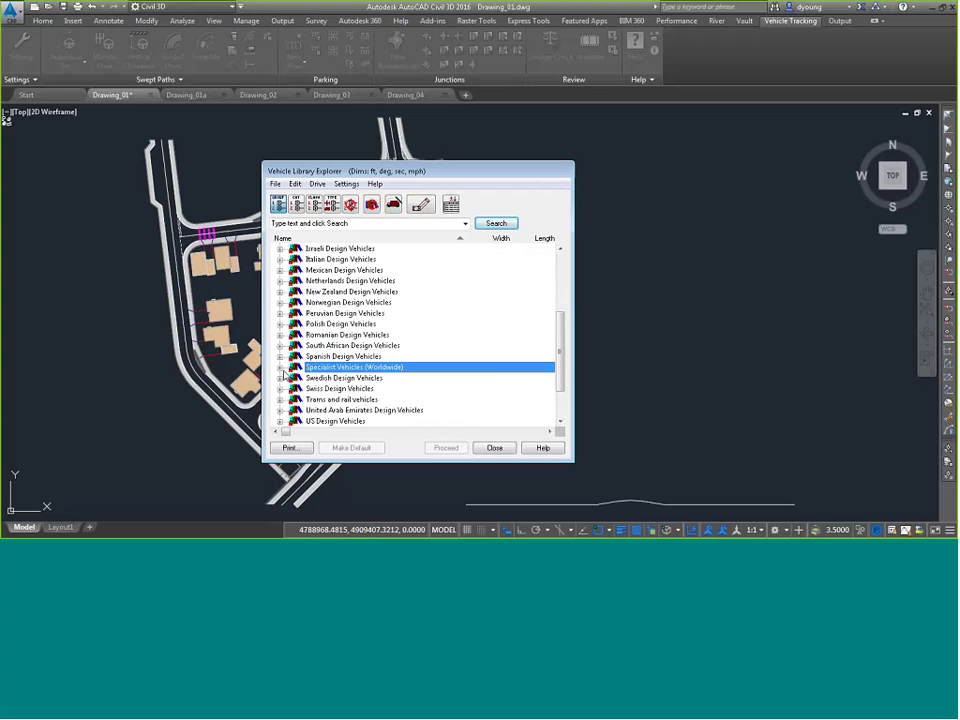
left_click(281, 368)
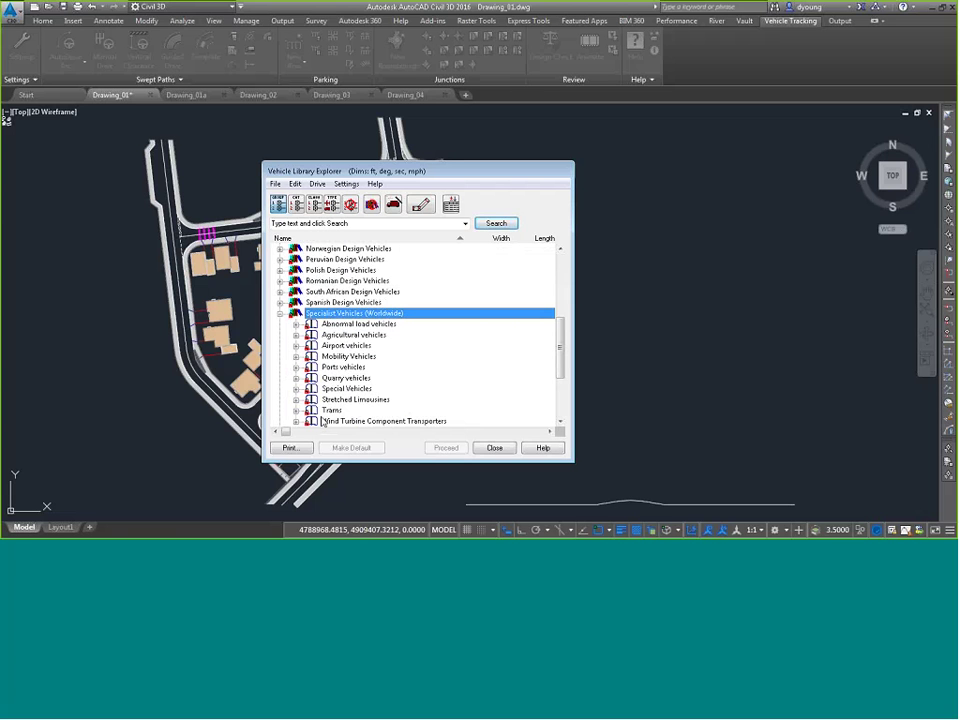
left_click(280, 313)
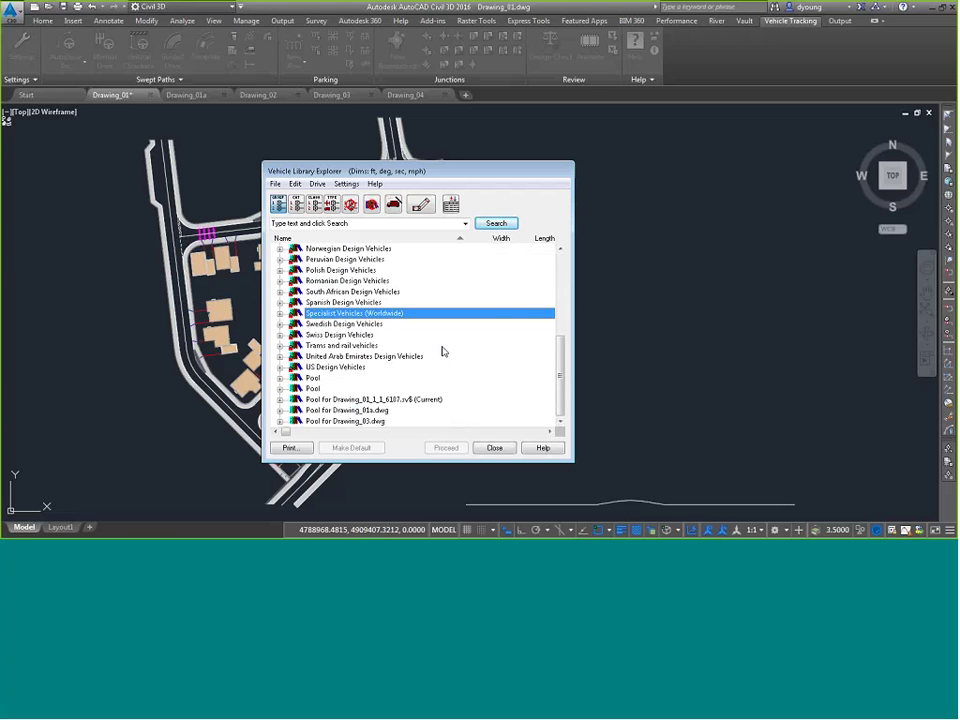
Step: Choose the AASHTO 2011 (US Customary) SU-30 Single Unit Truck from US Design Vehicles and proceed
left_click(280, 367)
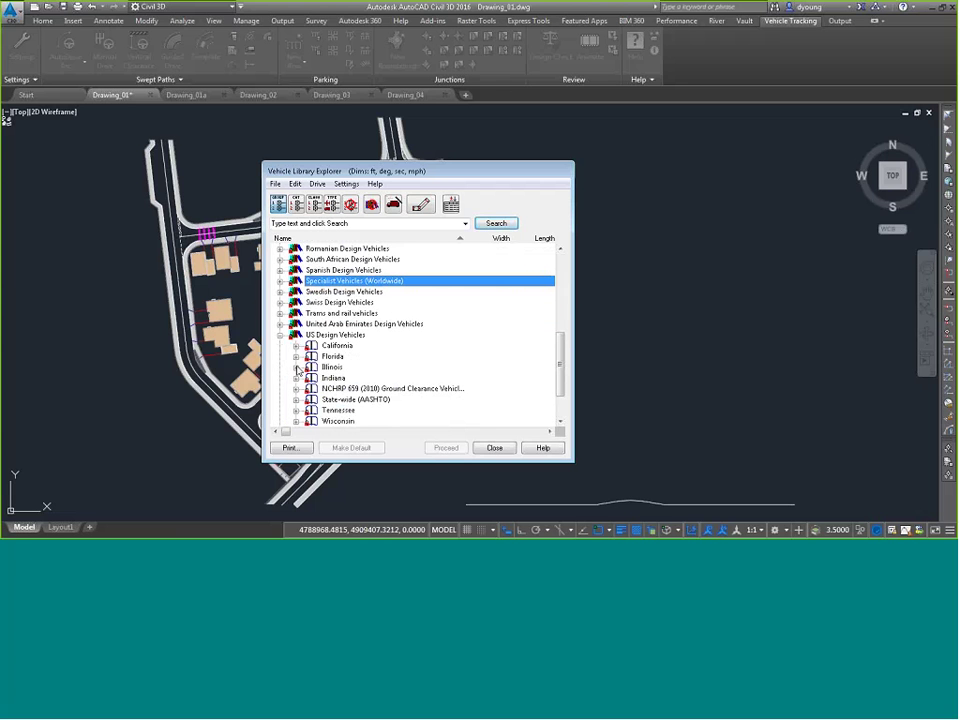
left_click(296, 400)
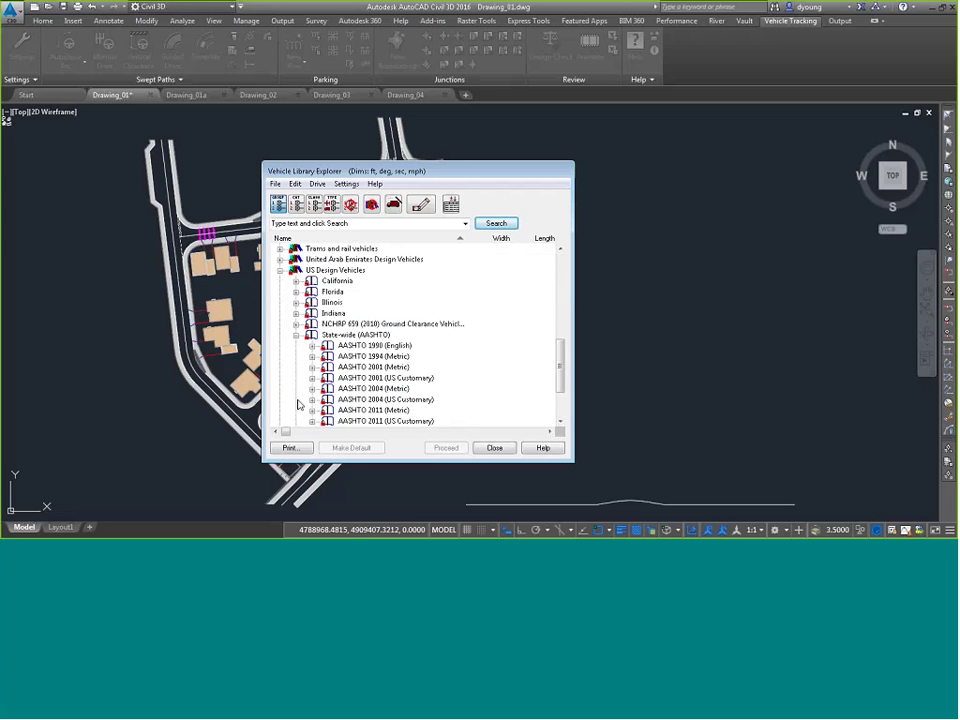
left_click(363, 422)
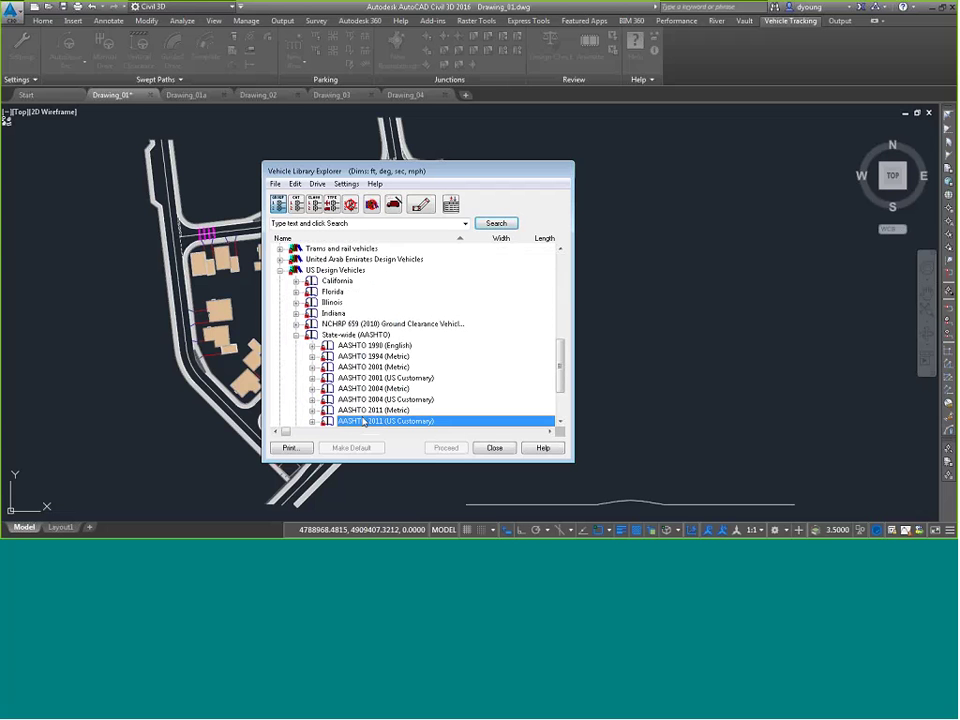
scroll(363, 422, "down", 1)
left_click(312, 389)
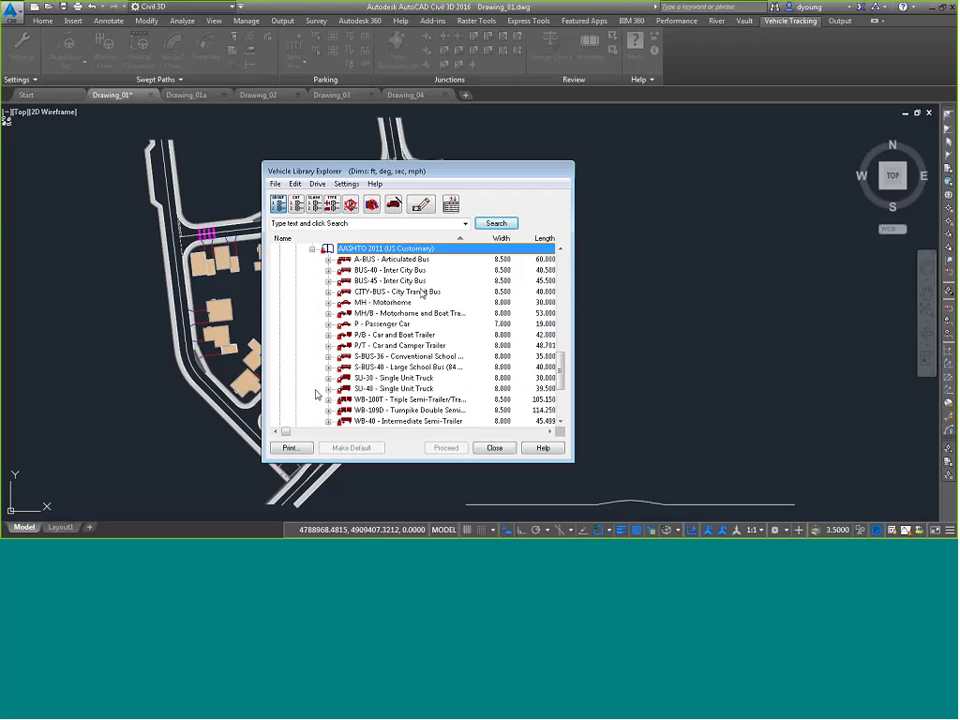
left_click(425, 380)
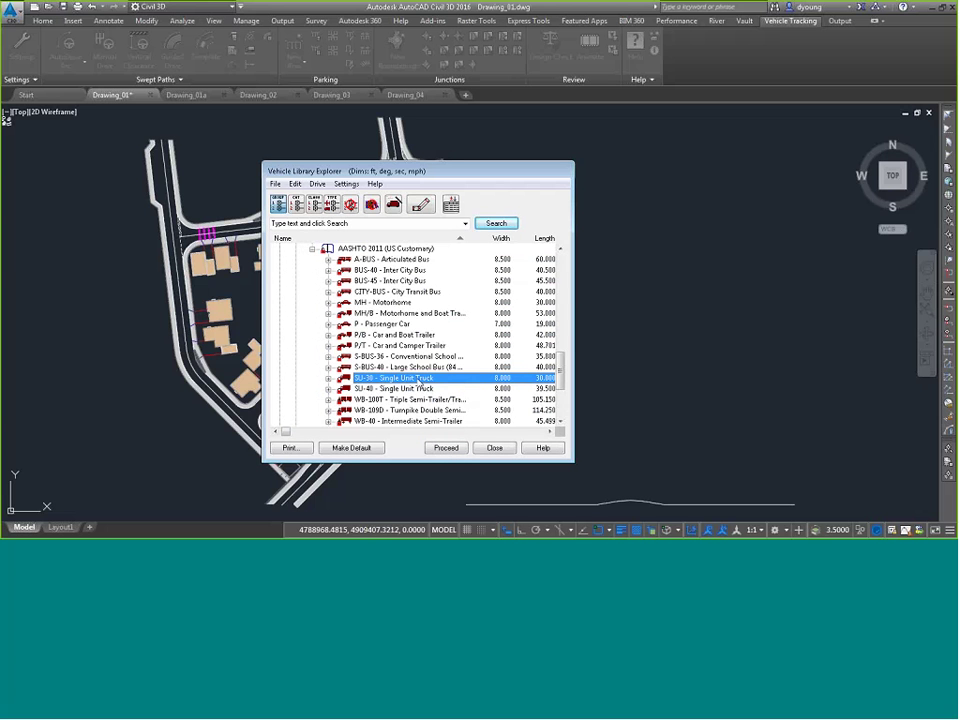
left_click(446, 447)
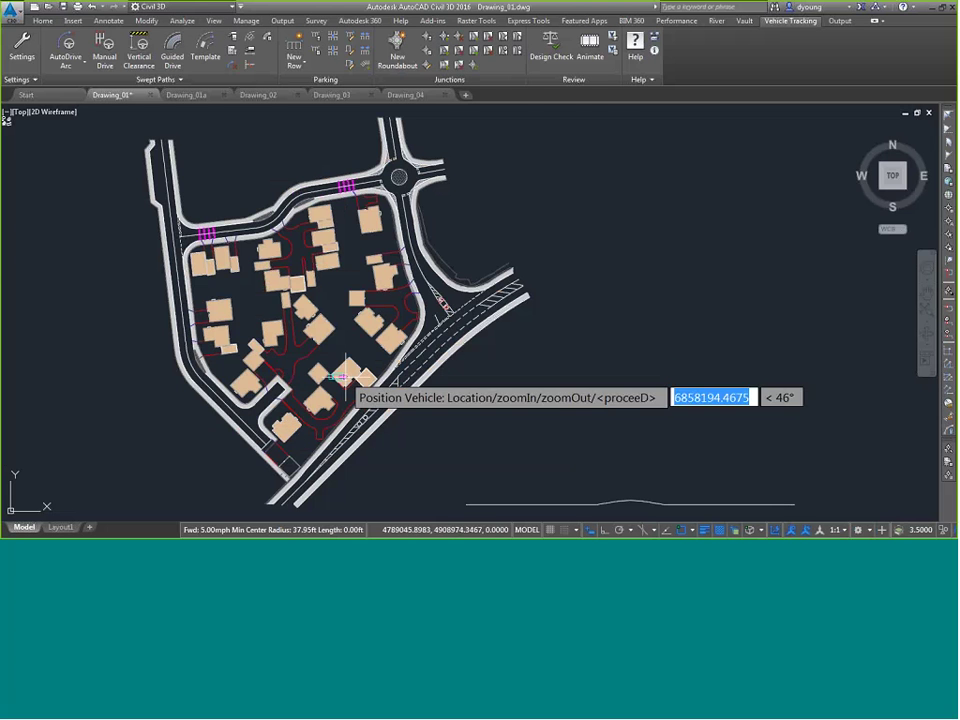
Step: Place the SU-30 truck on the road beside the parking bays and confirm its position
scroll(345, 428, "up", 5)
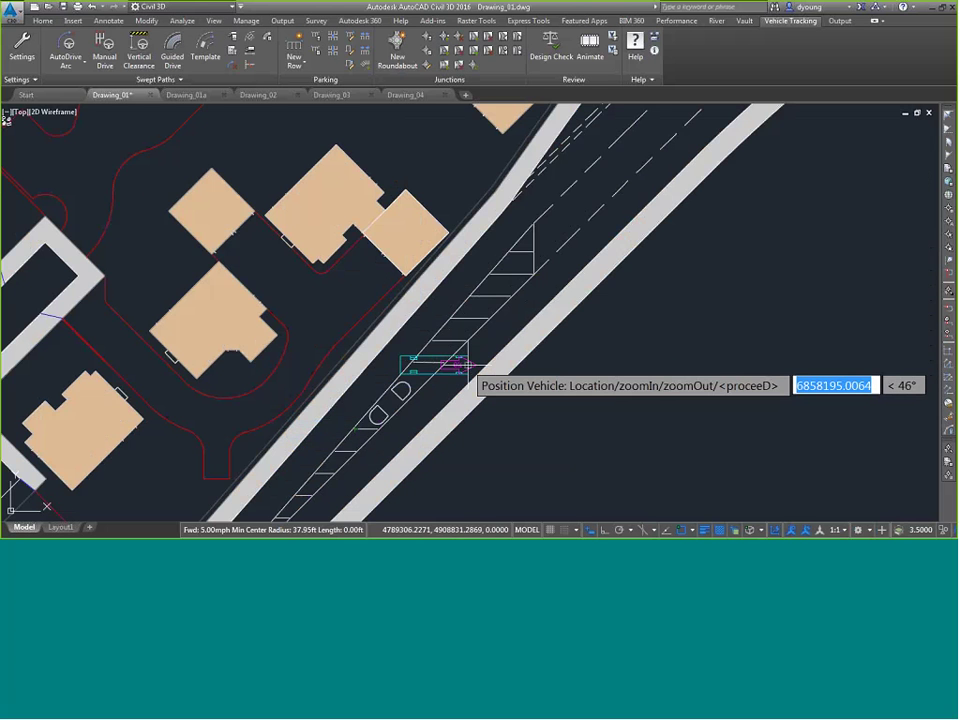
left_click(462, 365)
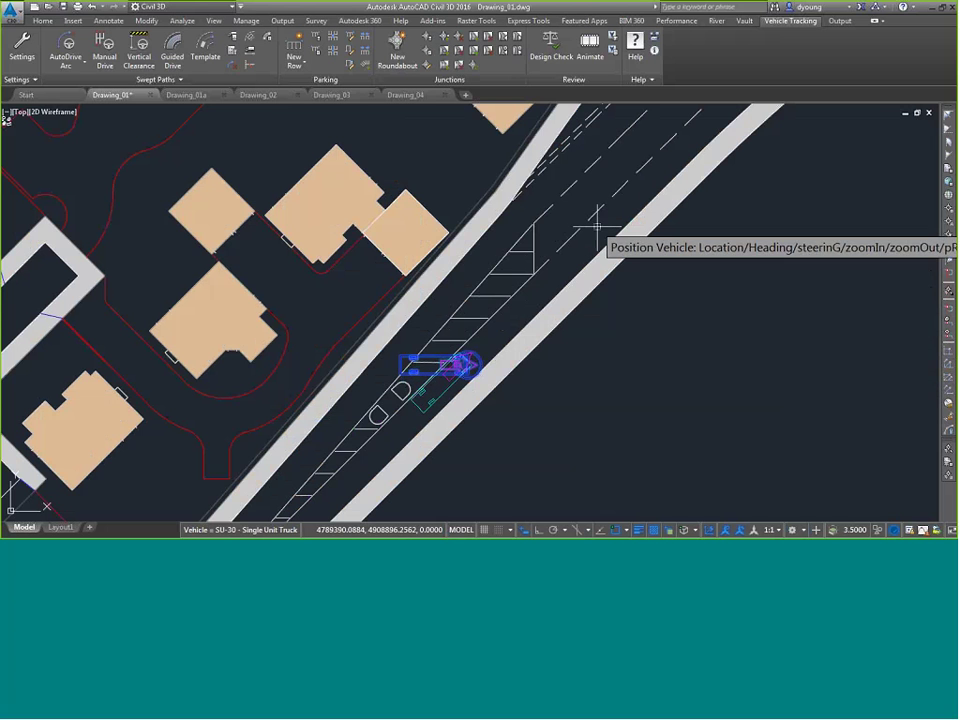
key("Return")
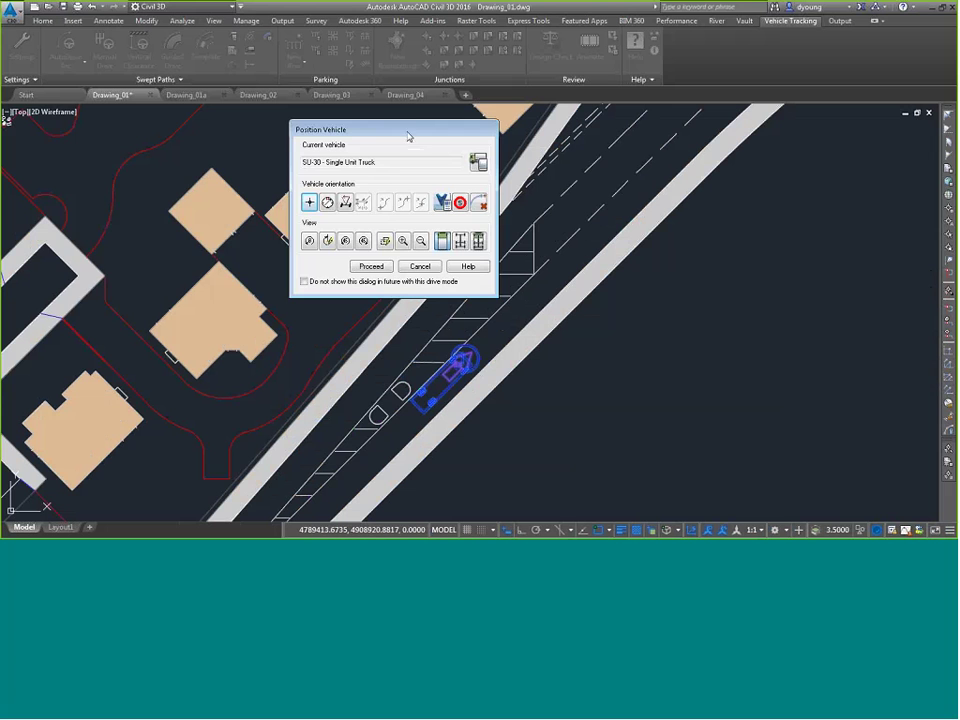
left_click_drag(405, 133, 147, 139)
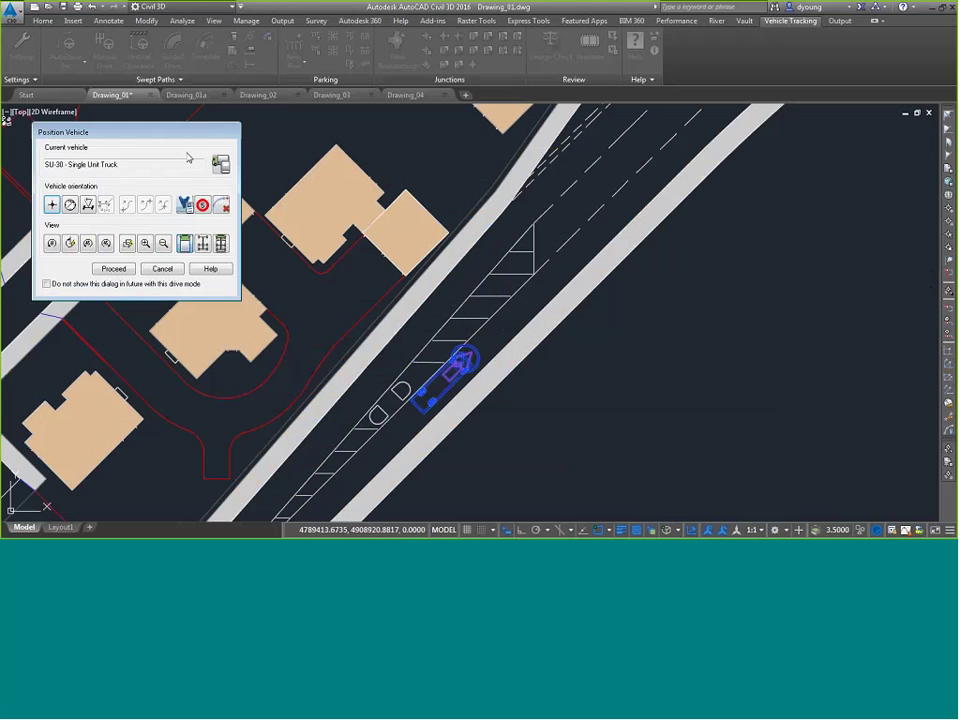
left_click(52, 205)
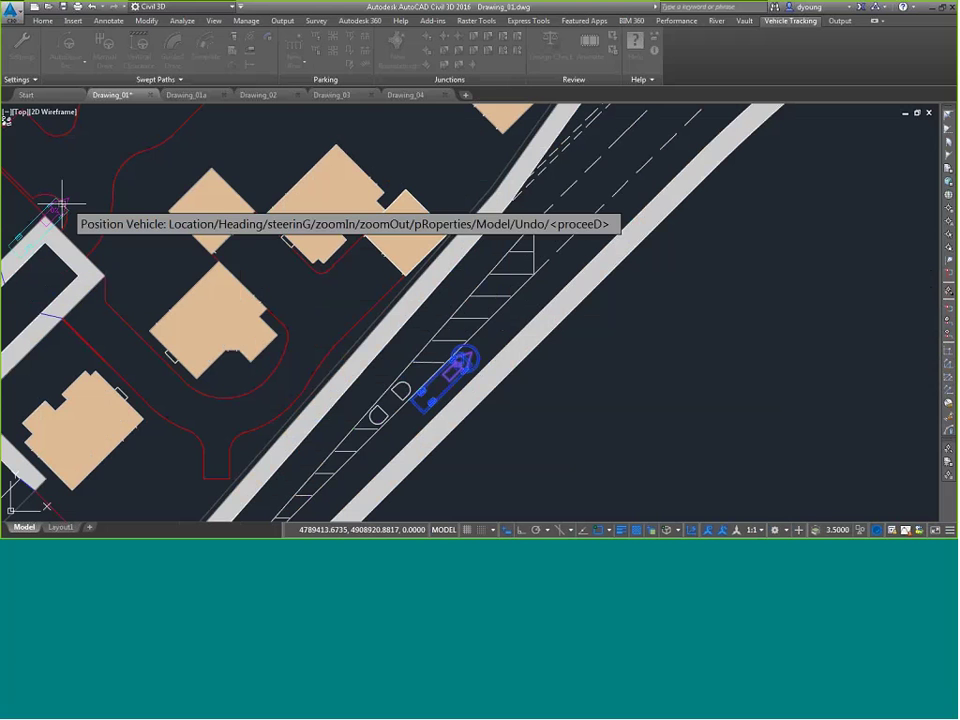
left_click(388, 440)
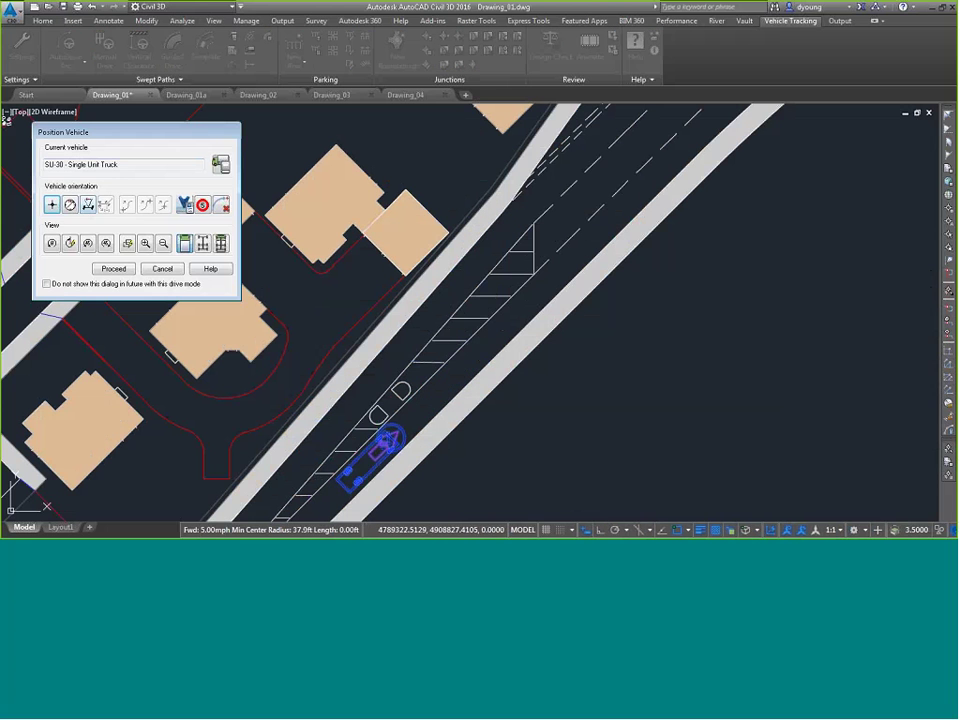
left_click(111, 270)
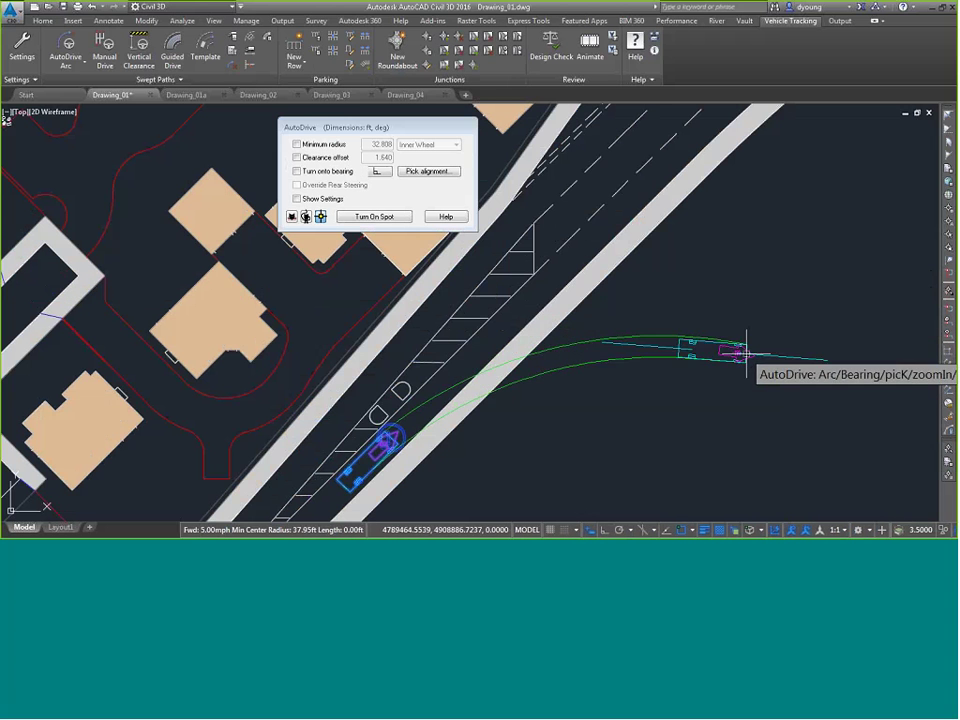
Step: Stretch the AutoDrive path preview about 144.31 ft up the road past the parking bays
mouse_move(722, 384)
middle_mouse_down()
mouse_move(578, 258)
mouse_move(604, 347)
mouse_move(752, 422)
middle_mouse_up()
scroll(729, 356, "down", 1)
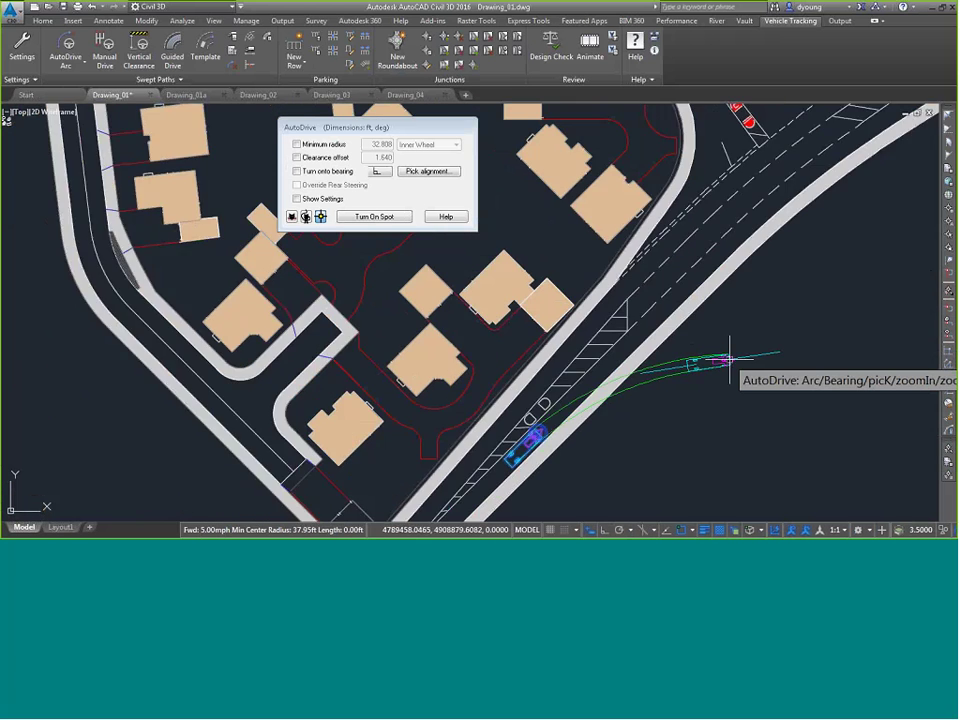
scroll(729, 357, "down", 1)
scroll(729, 357, "up", 3)
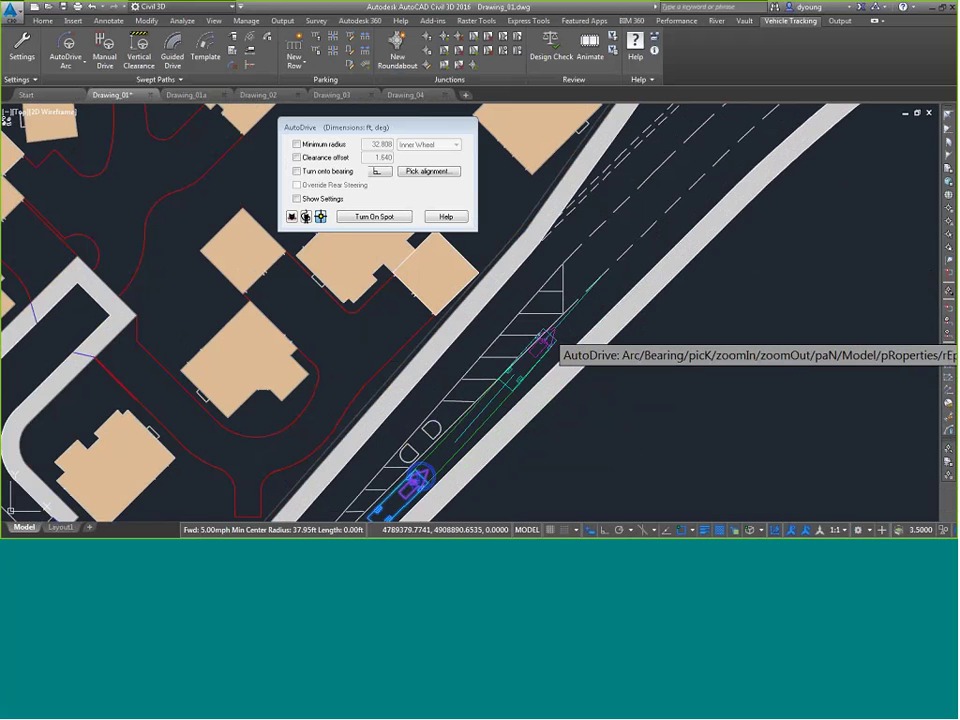
scroll(548, 342, "up", 5)
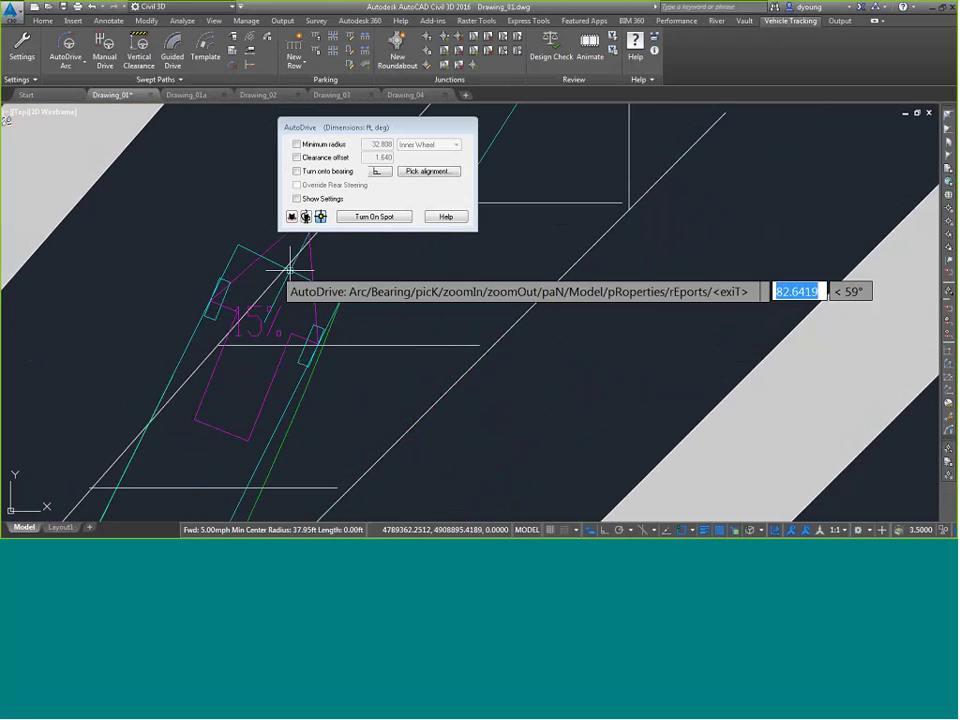
mouse_move(133, 274)
middle_mouse_down()
mouse_move(154, 300)
mouse_move(289, 213)
middle_mouse_up()
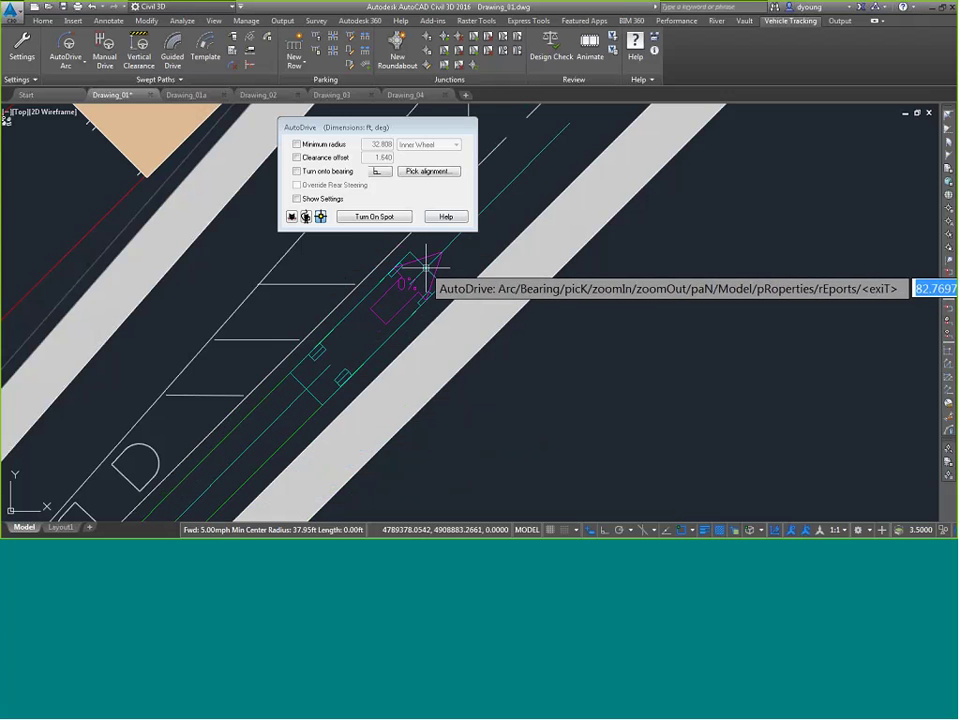
left_click_drag(405, 131, 214, 141)
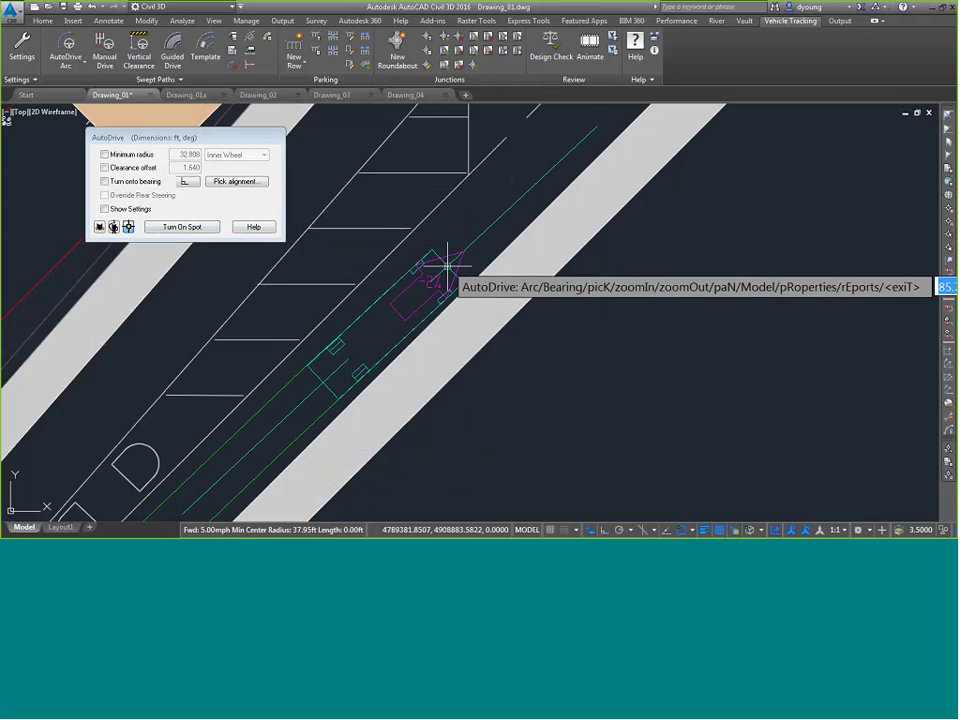
mouse_move(448, 263)
middle_mouse_down()
mouse_move(825, 236)
mouse_move(563, 285)
middle_mouse_up()
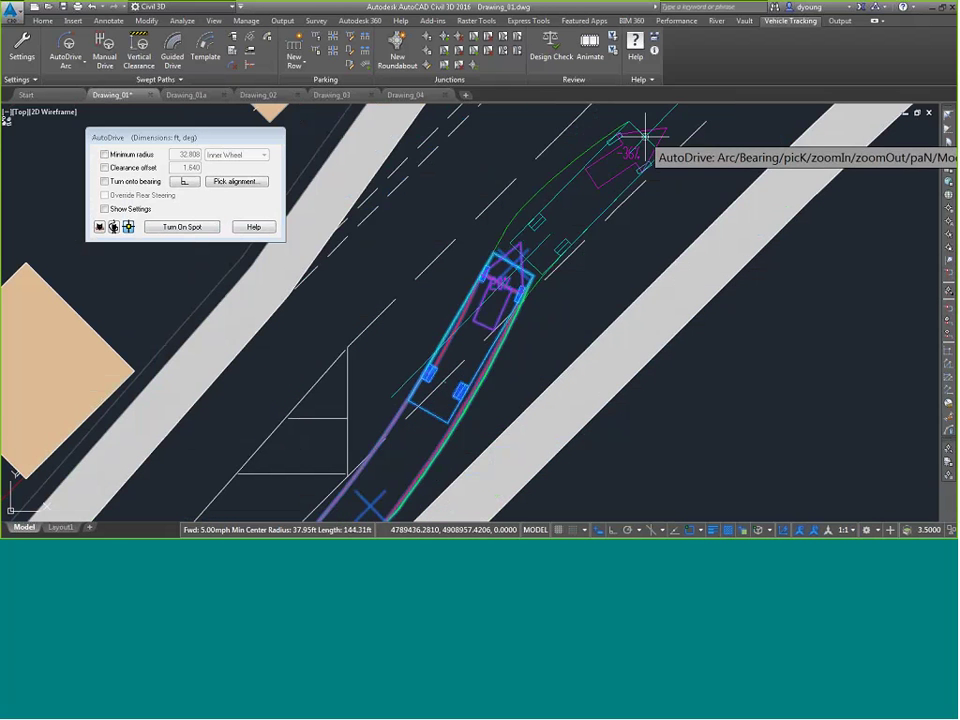
Step: Fix path points around the bend and north to the roundabout approach, about 515.60 ft
scroll(639, 120, "down", 3)
middle_click_drag(639, 120, 456, 399)
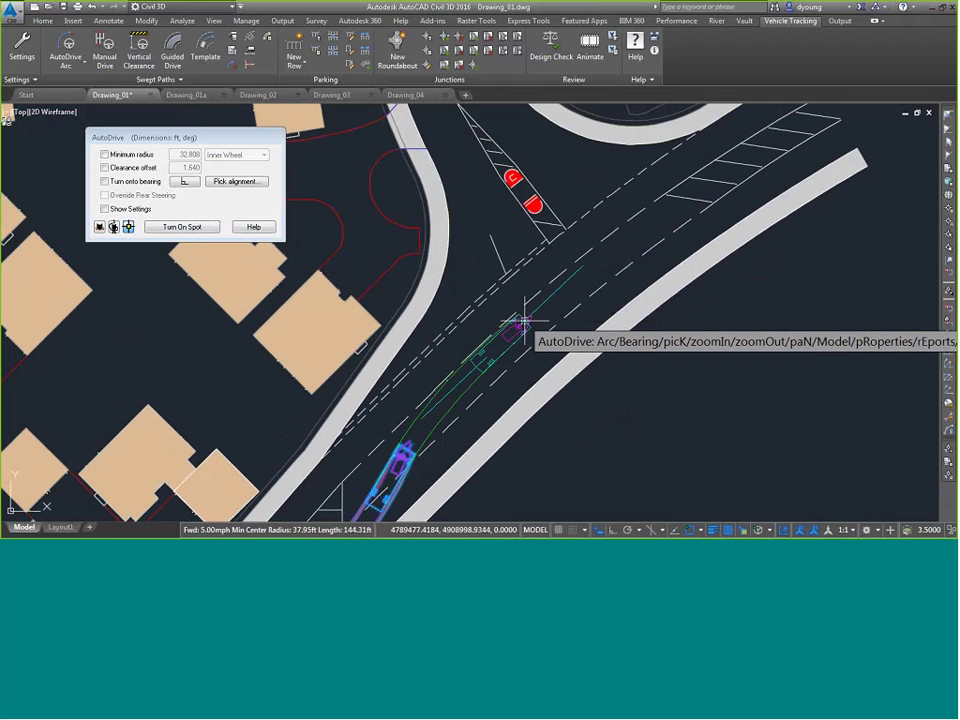
left_click(580, 275)
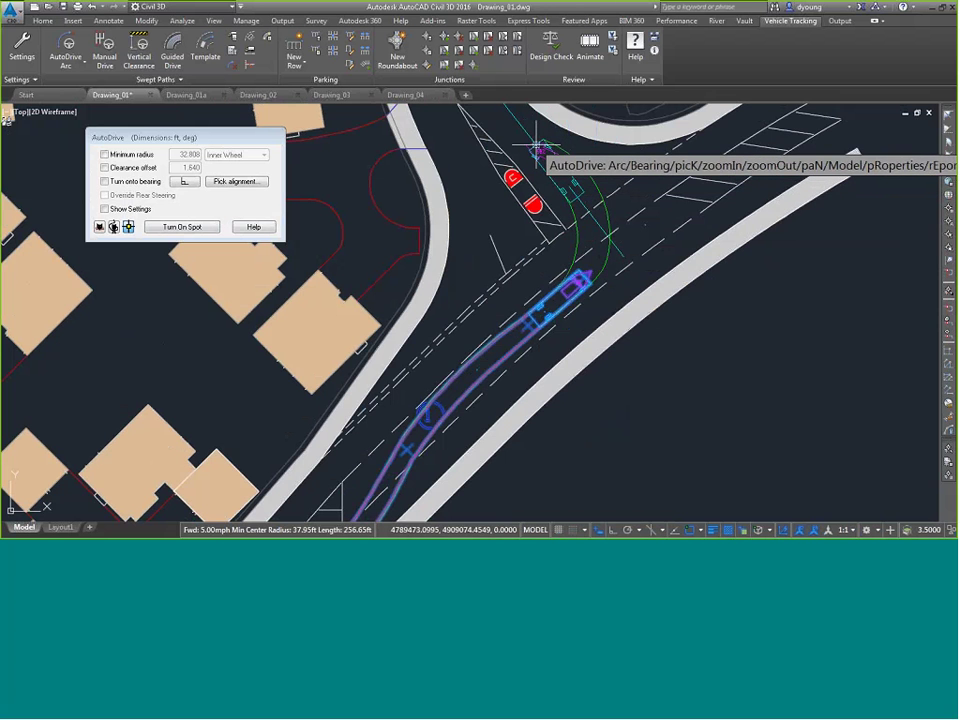
mouse_move(540, 150)
middle_mouse_down()
mouse_move(530, 290)
mouse_move(503, 321)
middle_mouse_up()
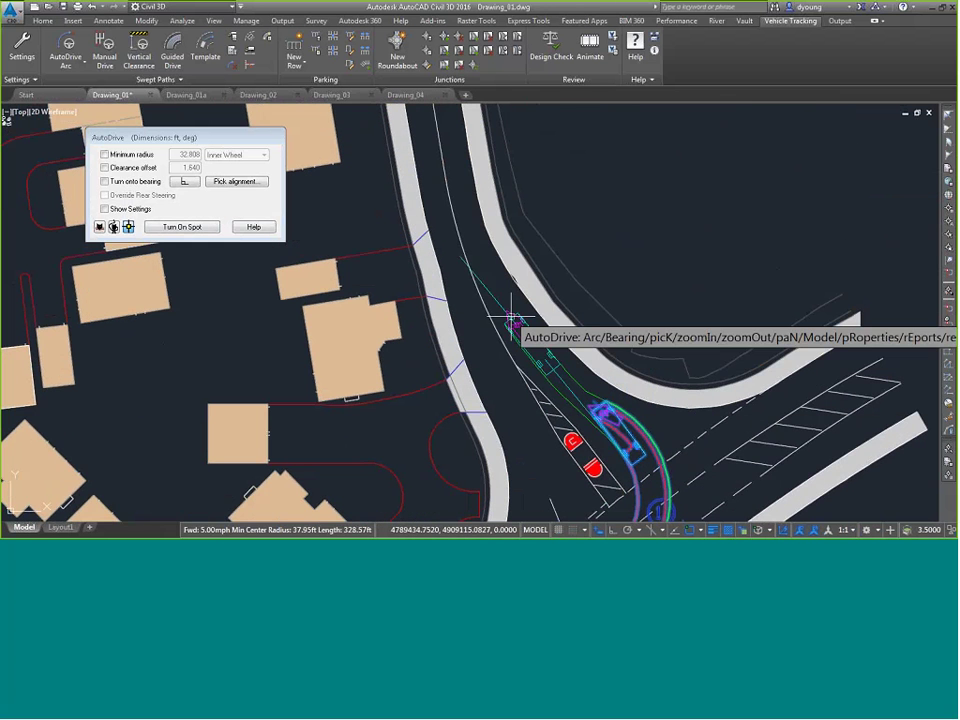
left_click(510, 315)
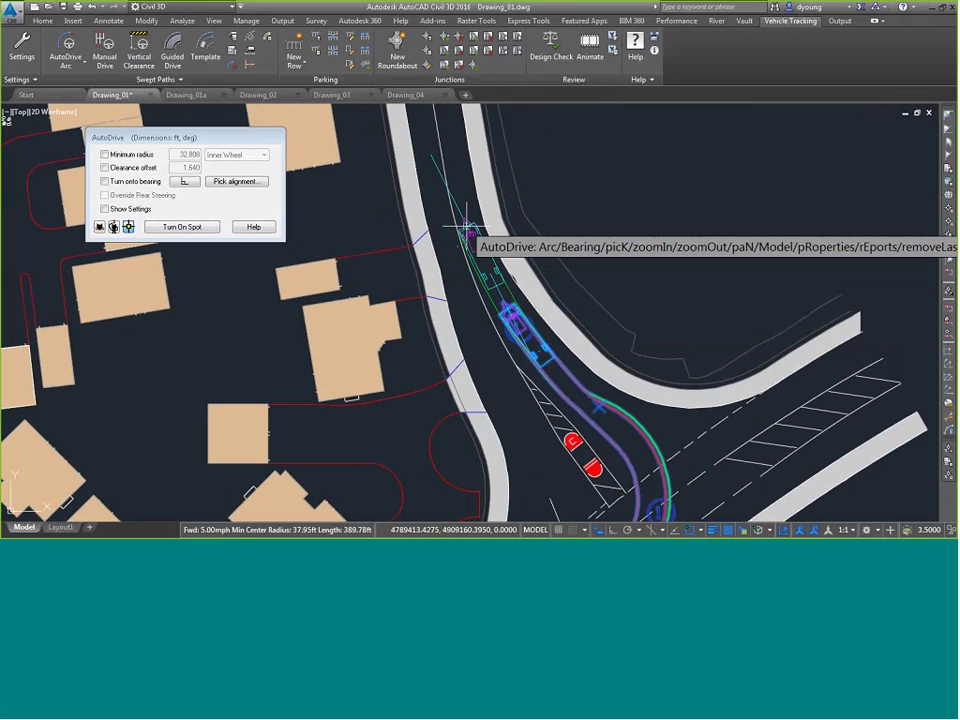
left_click(467, 228)
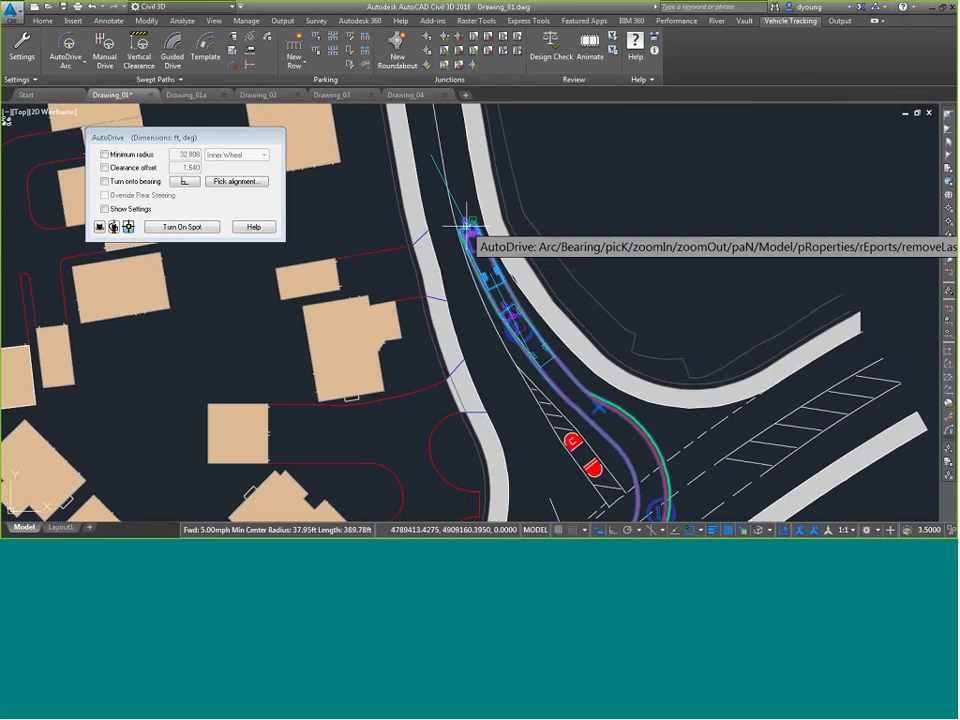
left_click(452, 125)
middle_click_drag(534, 167, 564, 467)
scroll(455, 350, "up", 3)
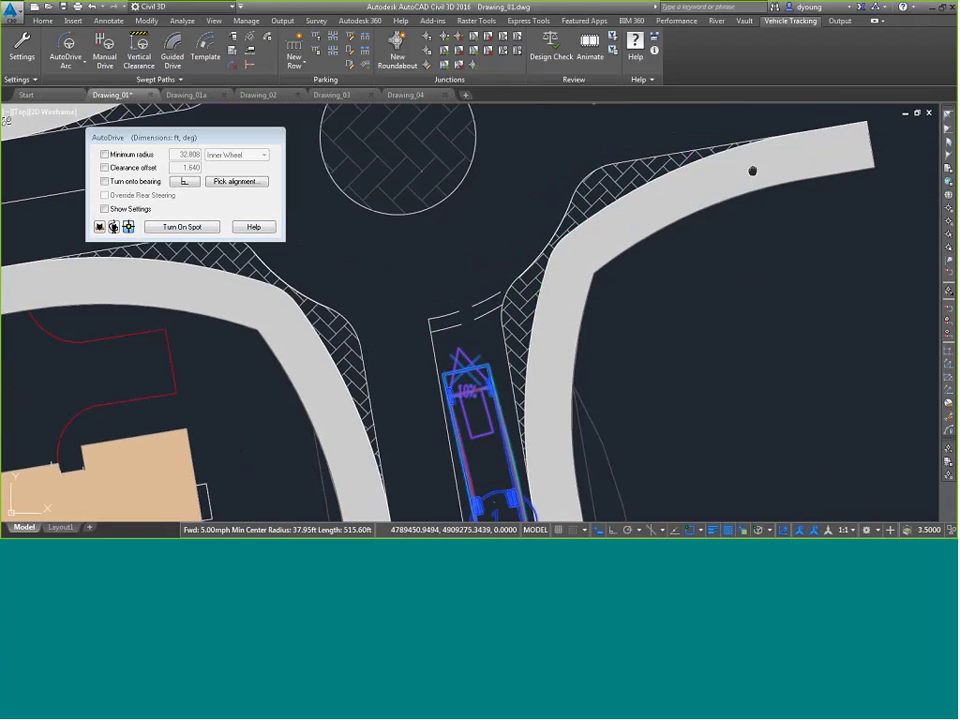
Step: Fix the right-hand arc around the roundabout, finish the swept path and clear the selection
middle_click_drag(672, 140, 487, 270)
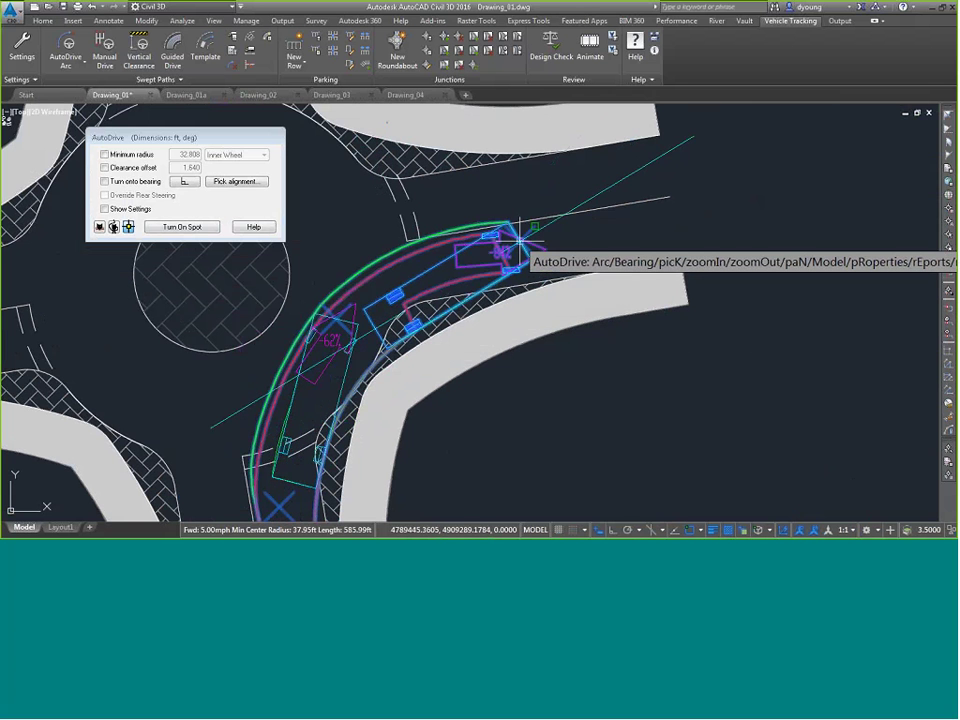
left_click(600, 232)
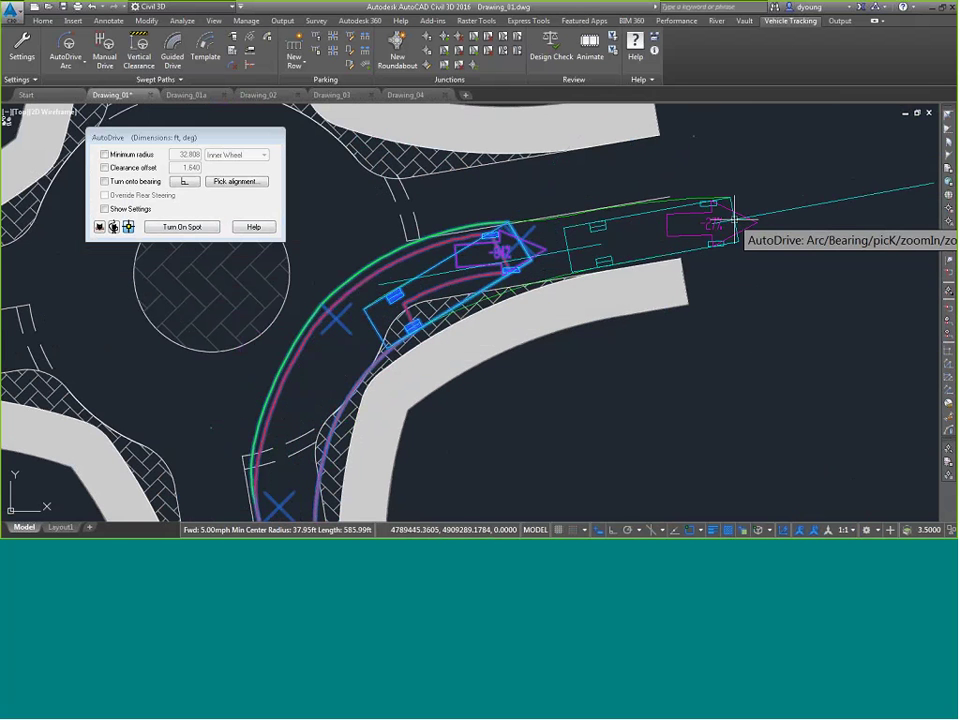
key("Return")
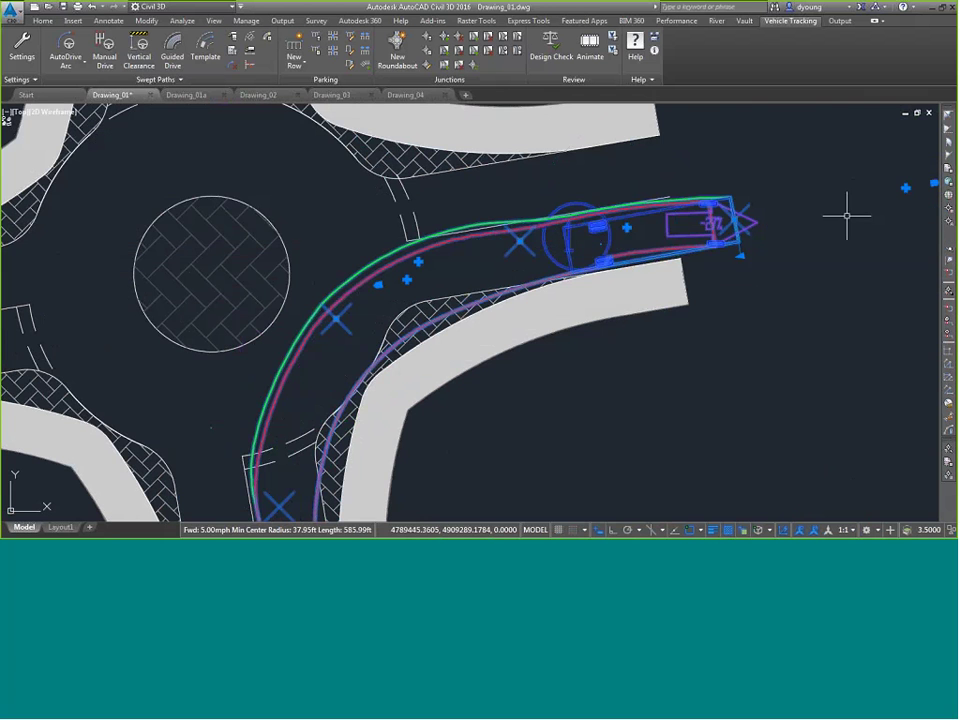
scroll(754, 347, "down", 5)
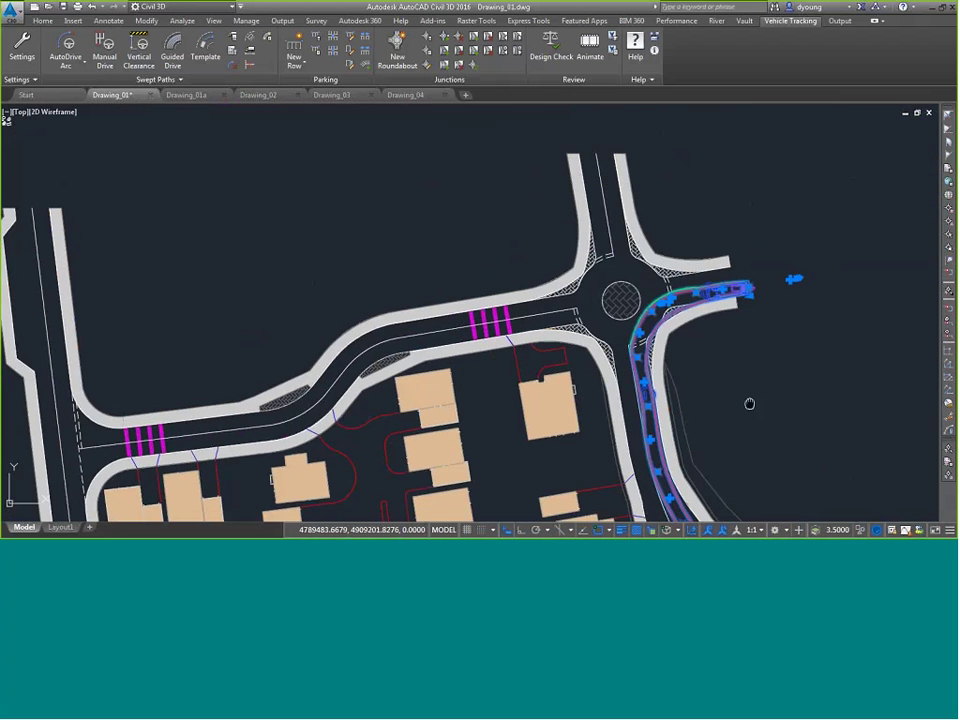
scroll(593, 182, "up", 4)
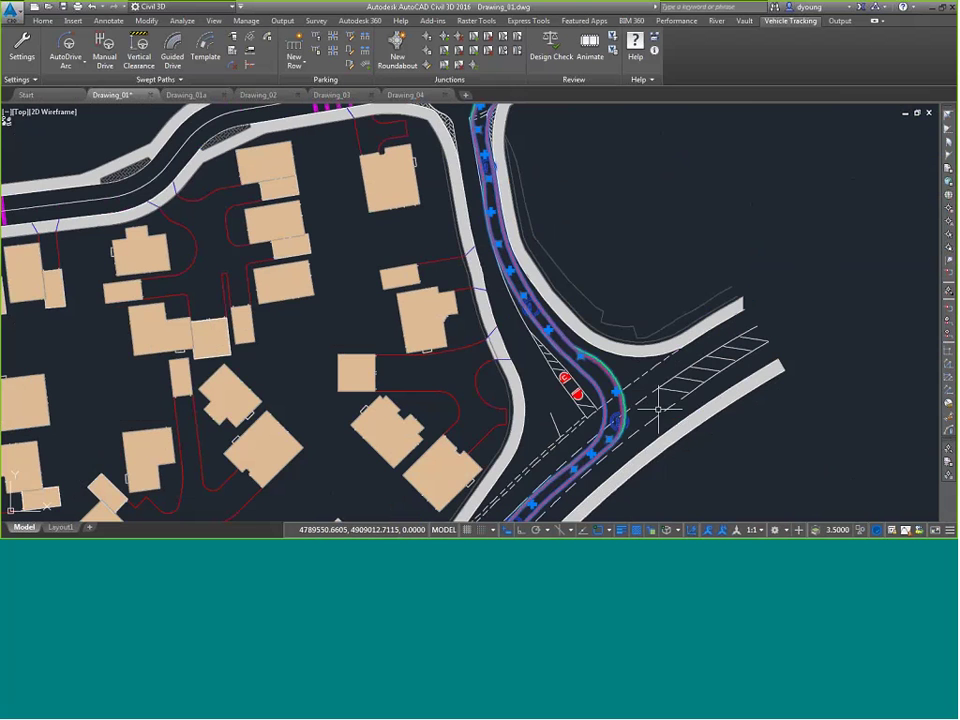
scroll(485, 304, "up", 2)
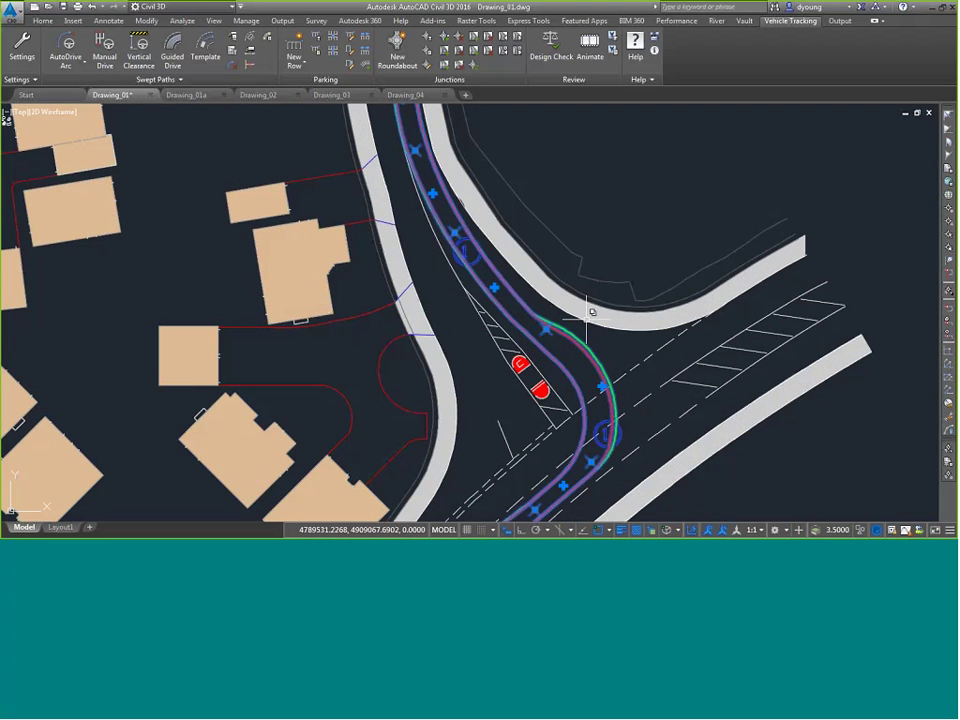
key("Escape")
Step: Move the swept path's target point near the junction to a new location
scroll(547, 327, "up", 4)
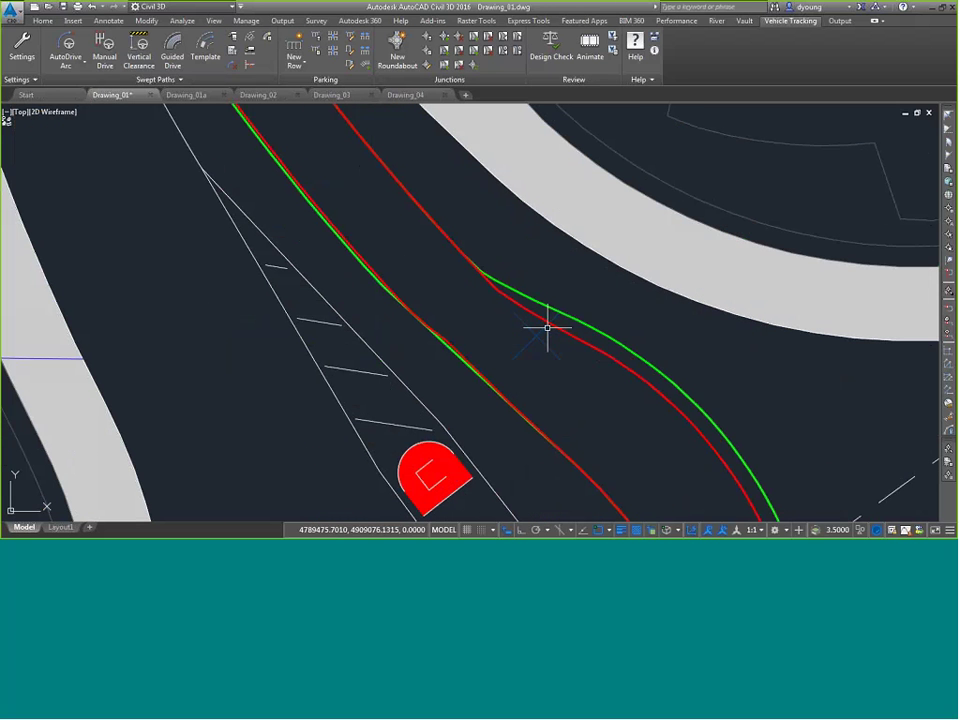
left_click(528, 330)
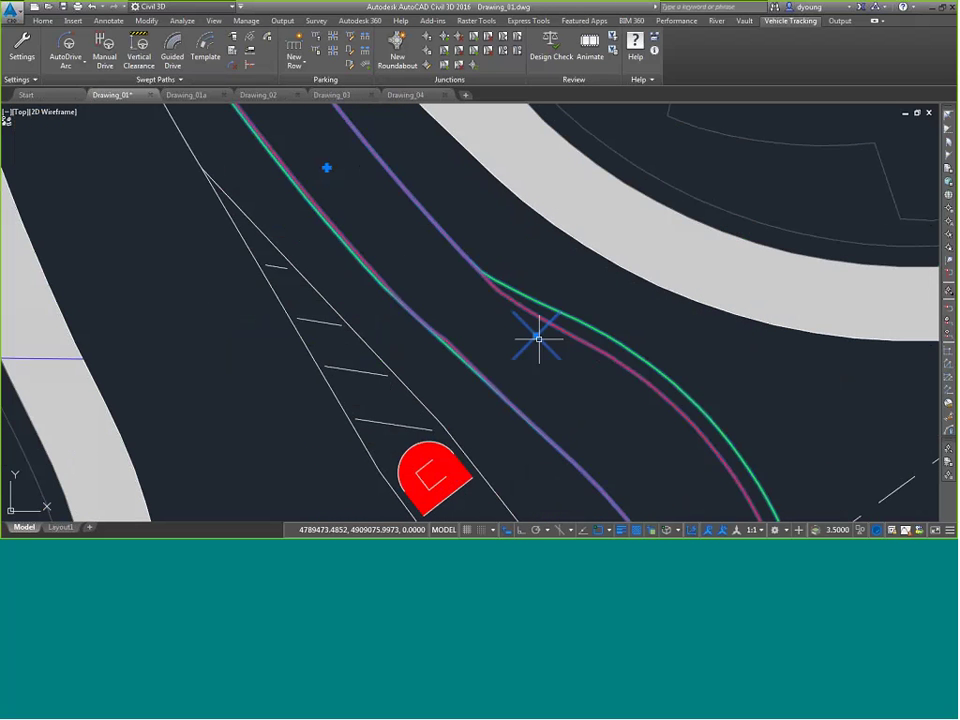
left_click(536, 336)
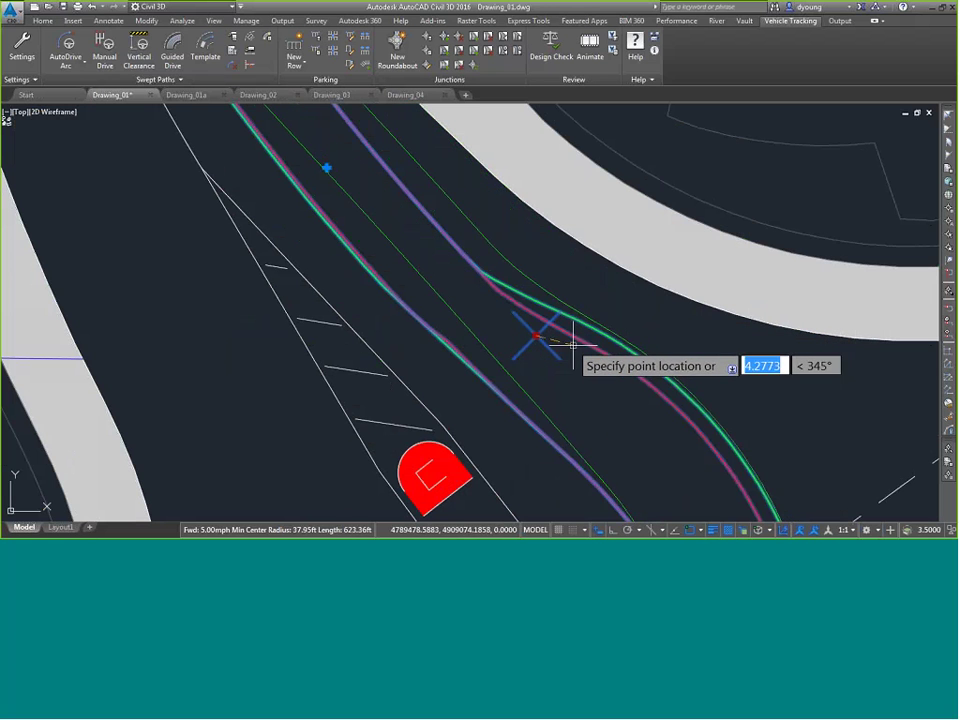
left_click(589, 335)
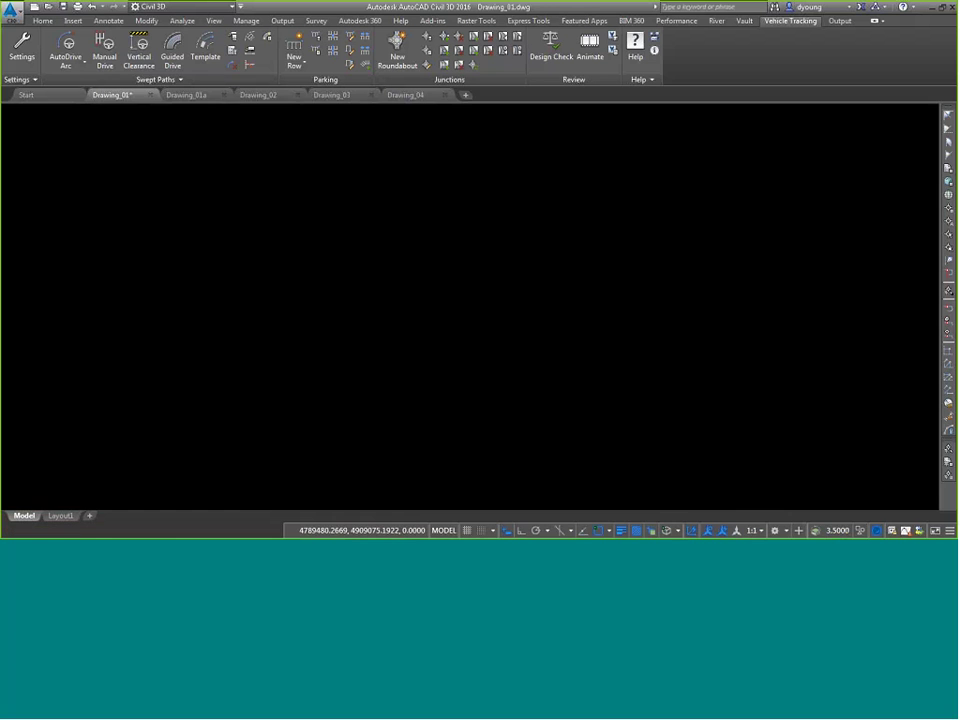
Step: Reposition the target point again so conflict markers flag the hatched island
scroll(634, 360, "down", 3)
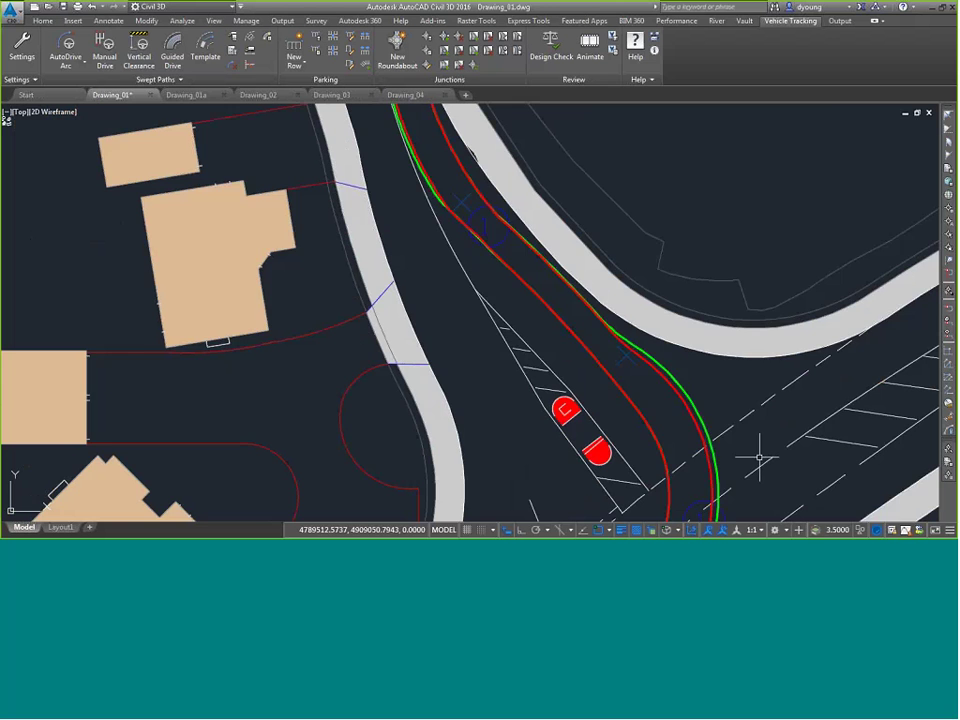
mouse_move(760, 456)
middle_mouse_down()
mouse_move(733, 310)
mouse_move(709, 251)
middle_mouse_up()
scroll(709, 320, "down", 2)
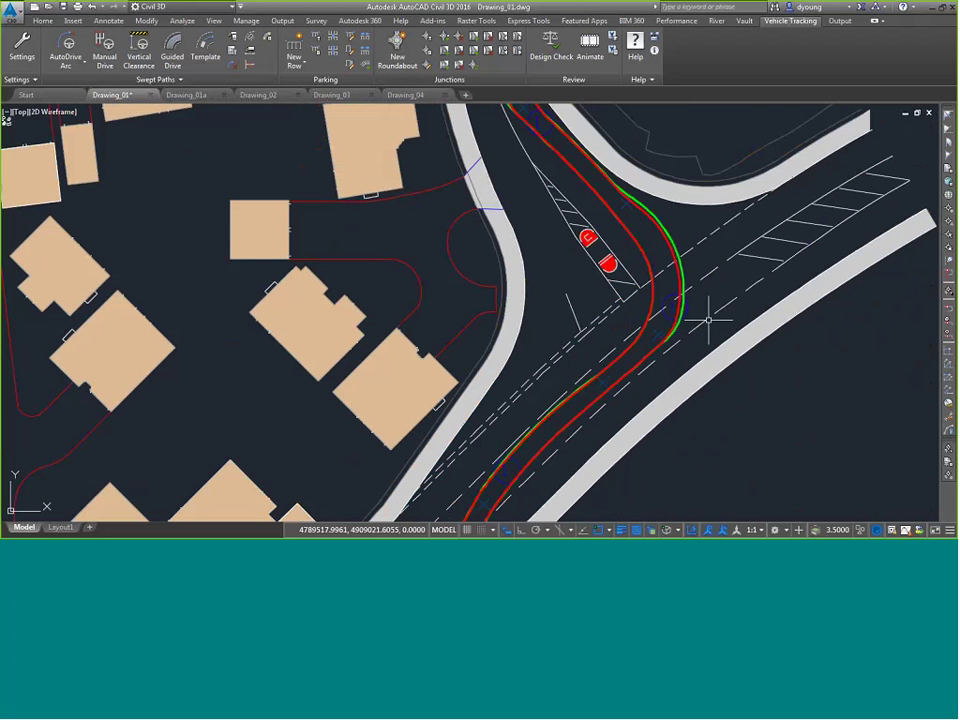
left_click(645, 308)
left_click(658, 336)
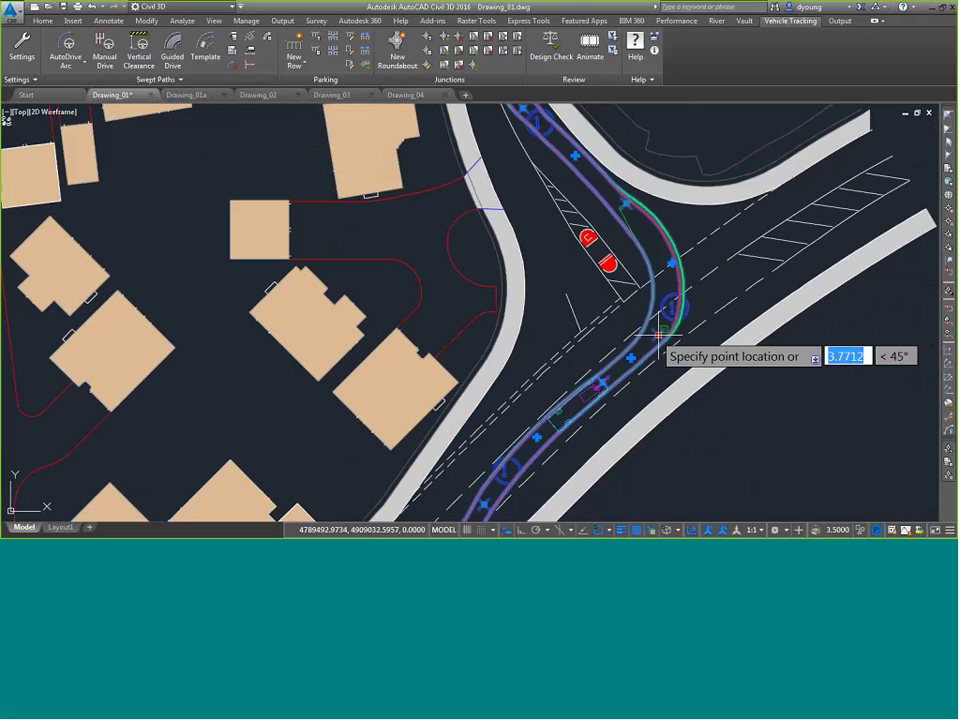
left_click(656, 320)
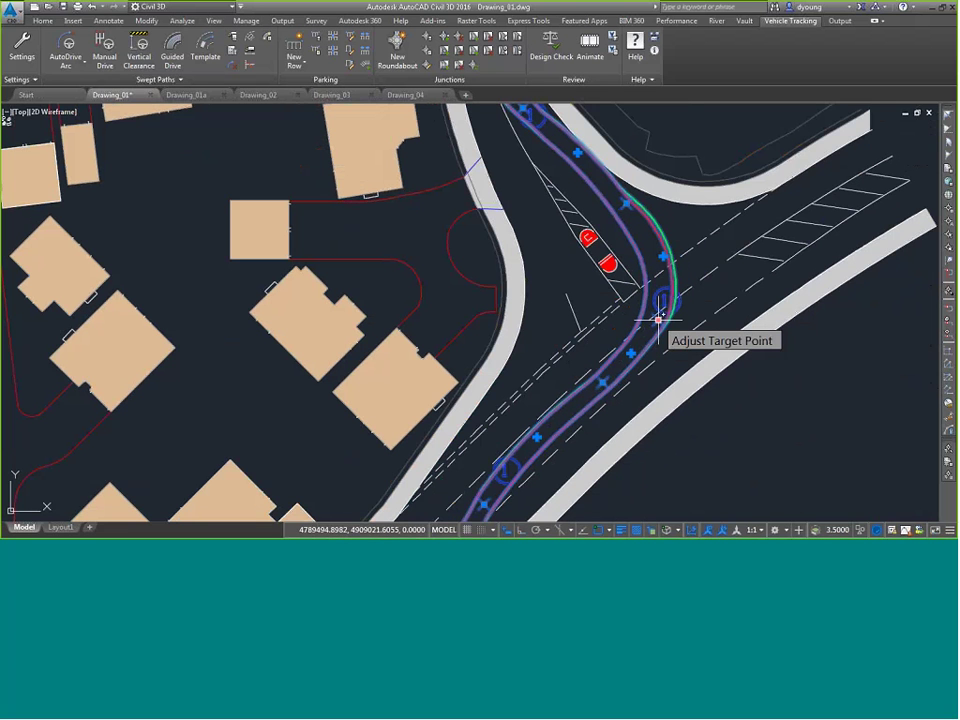
left_click(658, 320)
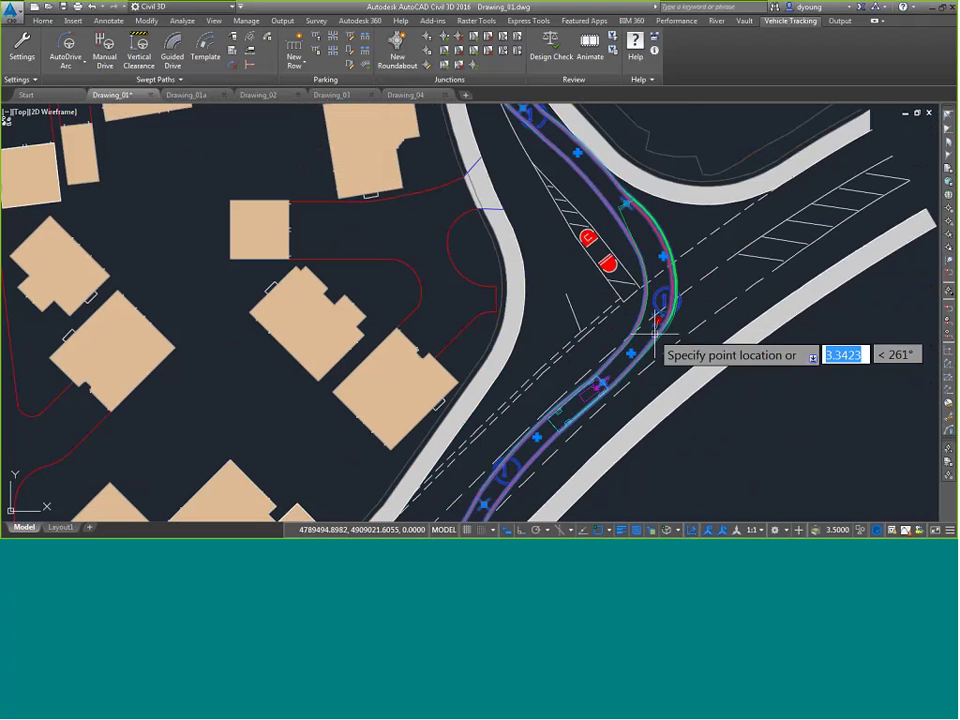
left_click(603, 381)
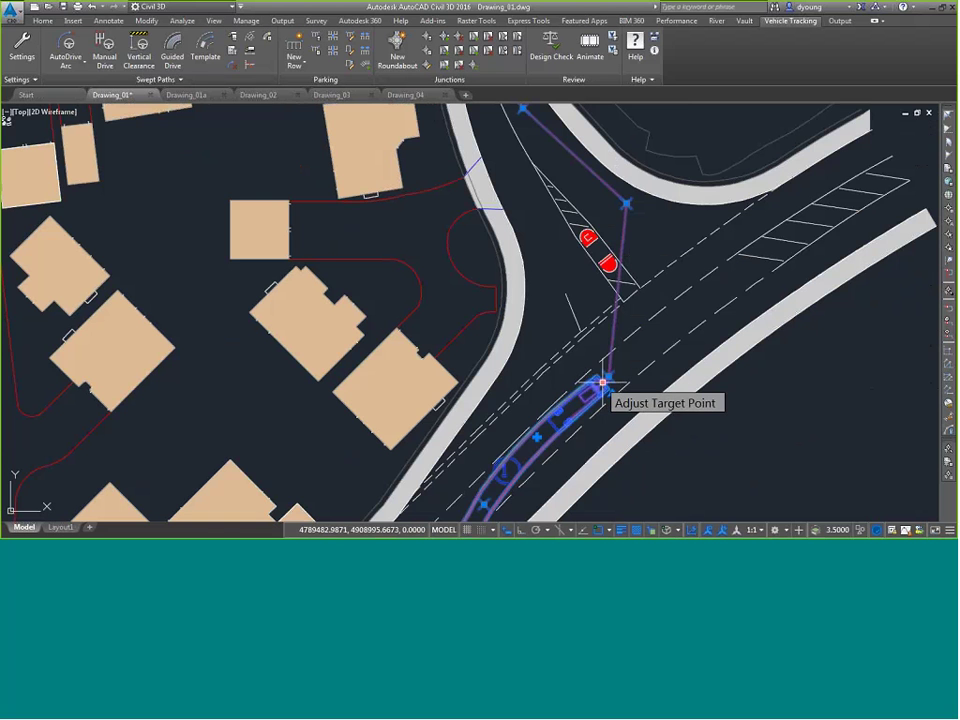
Step: Insert a new target point on the swept path along the road near the intersection
scroll(659, 303, "down", 2)
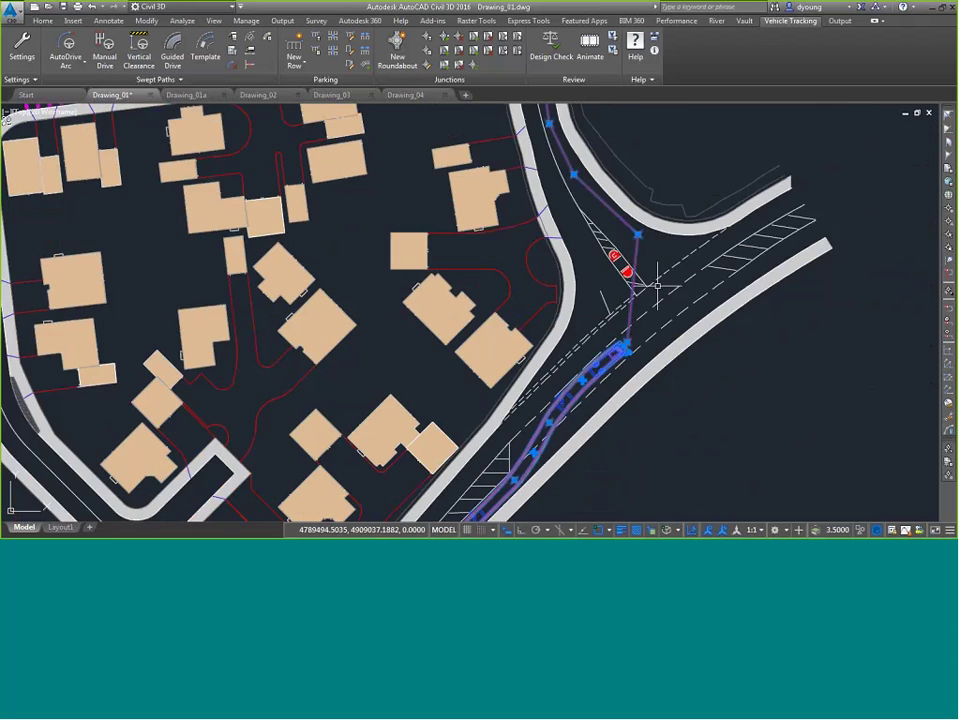
middle_click_drag(661, 304, 649, 324)
scroll(527, 396, "up", 2)
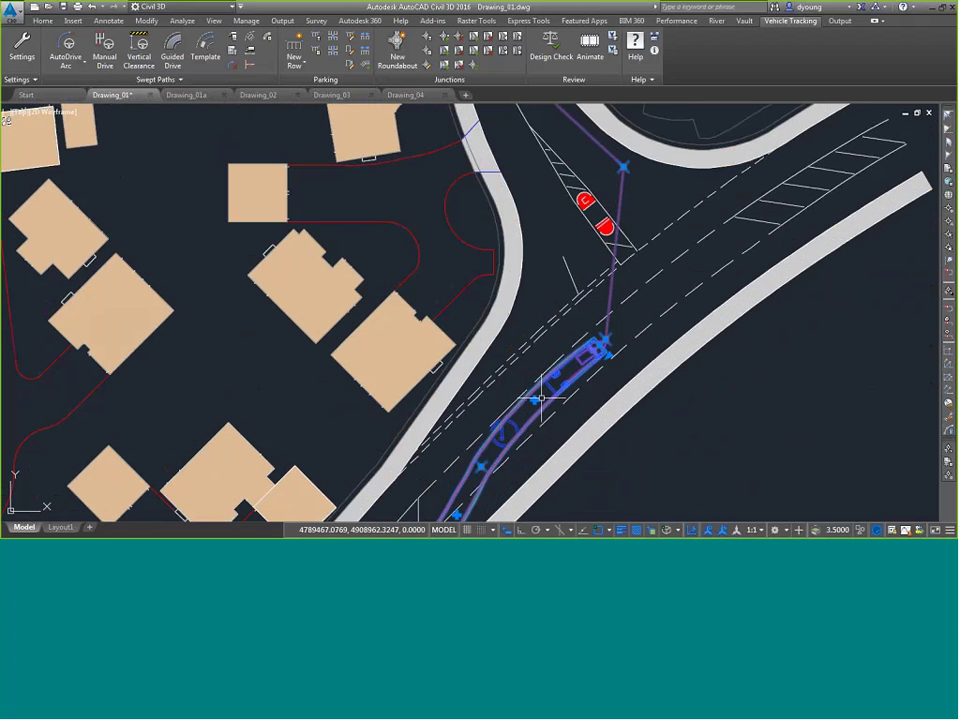
left_click(536, 396)
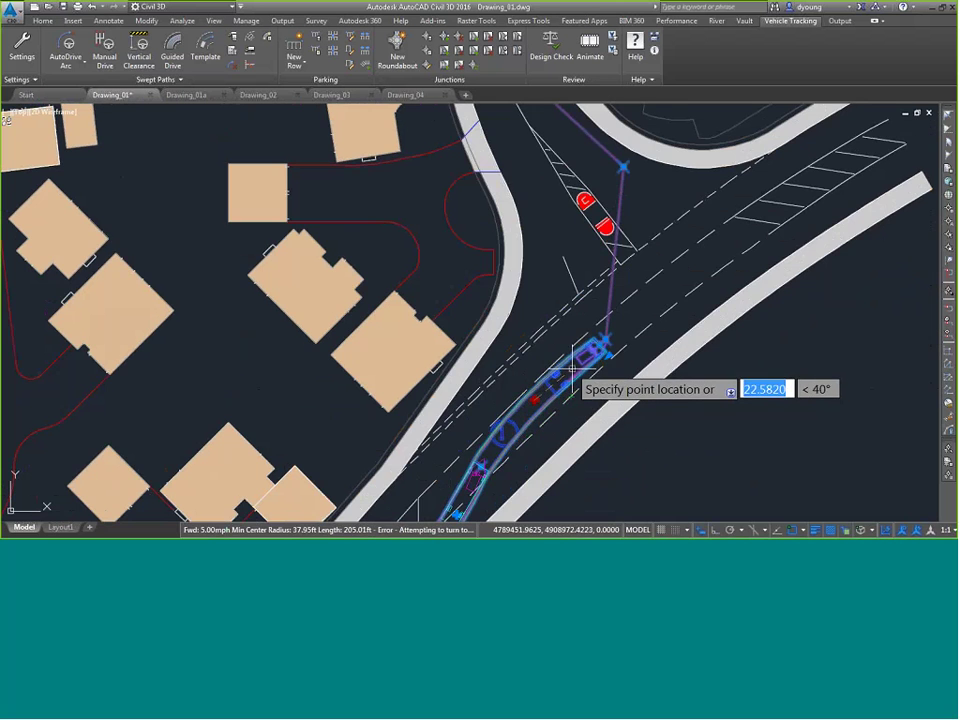
left_click(619, 330)
Step: Extend the path's end up-right so it swings wide along the outer kerb
left_click(608, 339)
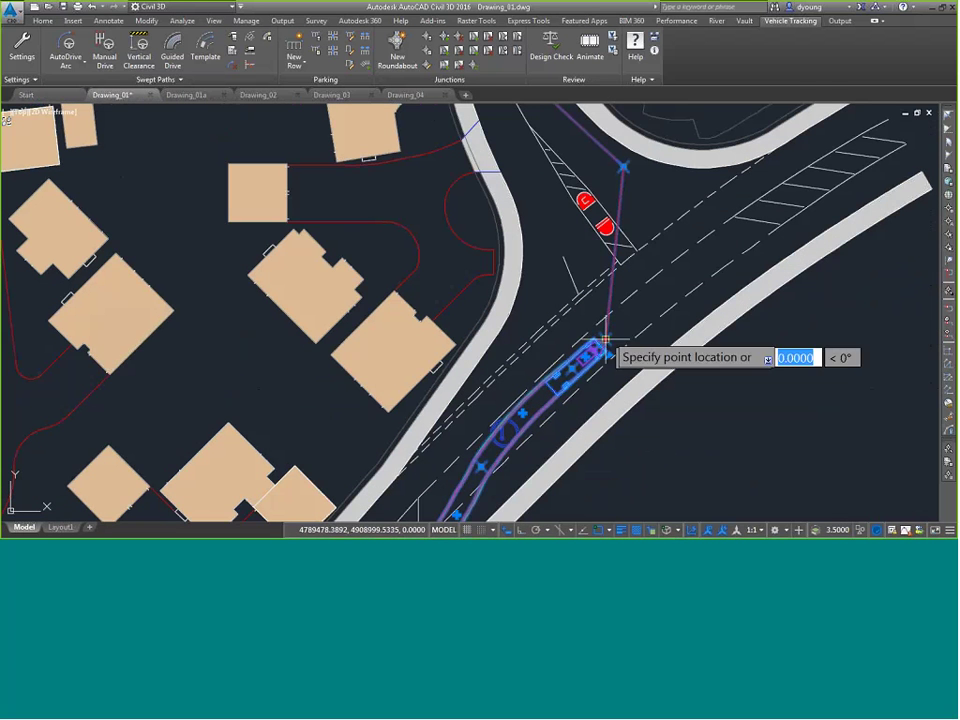
left_click(665, 282)
middle_click_drag(722, 144, 700, 245)
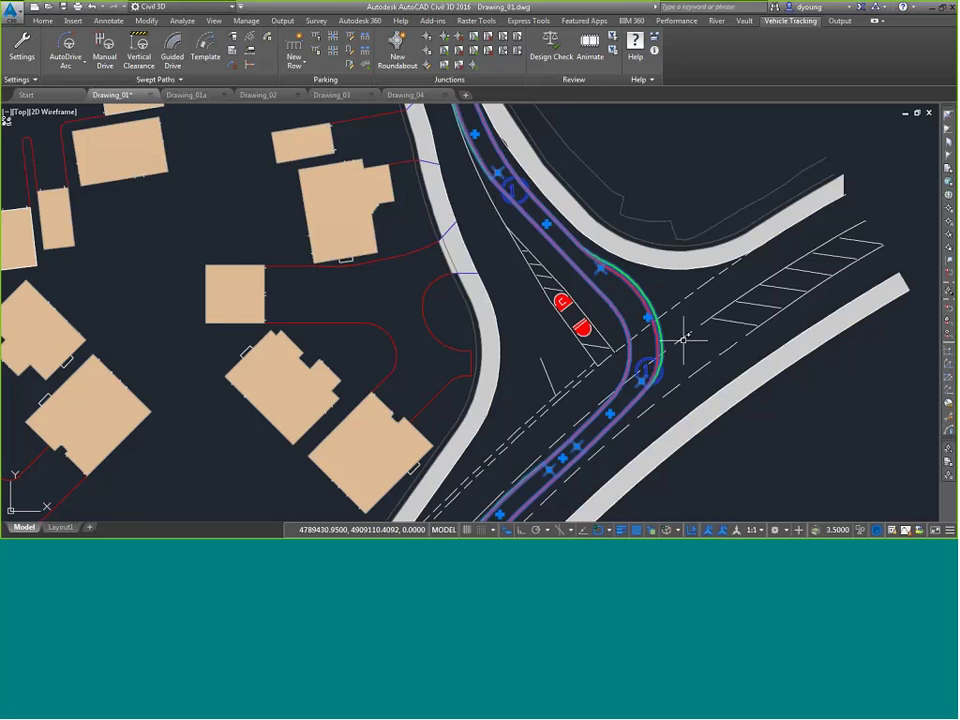
Step: Zoom to the crosswalk road and start a new AutoDrive Arc, reopening the Vehicle Library Explorer
scroll(683, 338, "down", 2)
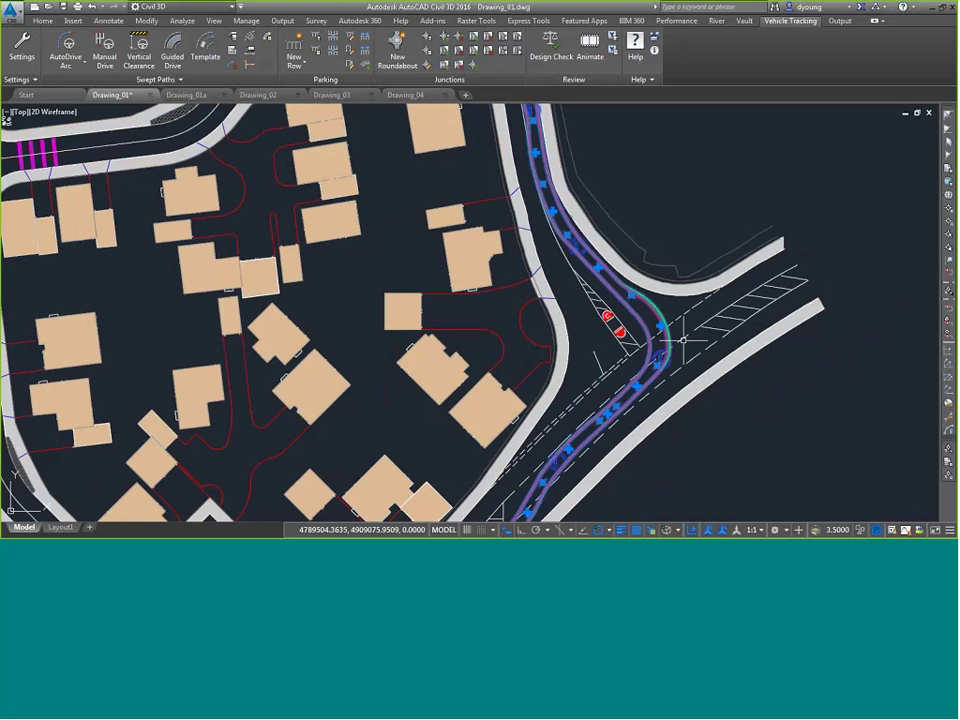
middle_click_drag(595, 196, 844, 294)
scroll(413, 220, "up", 2)
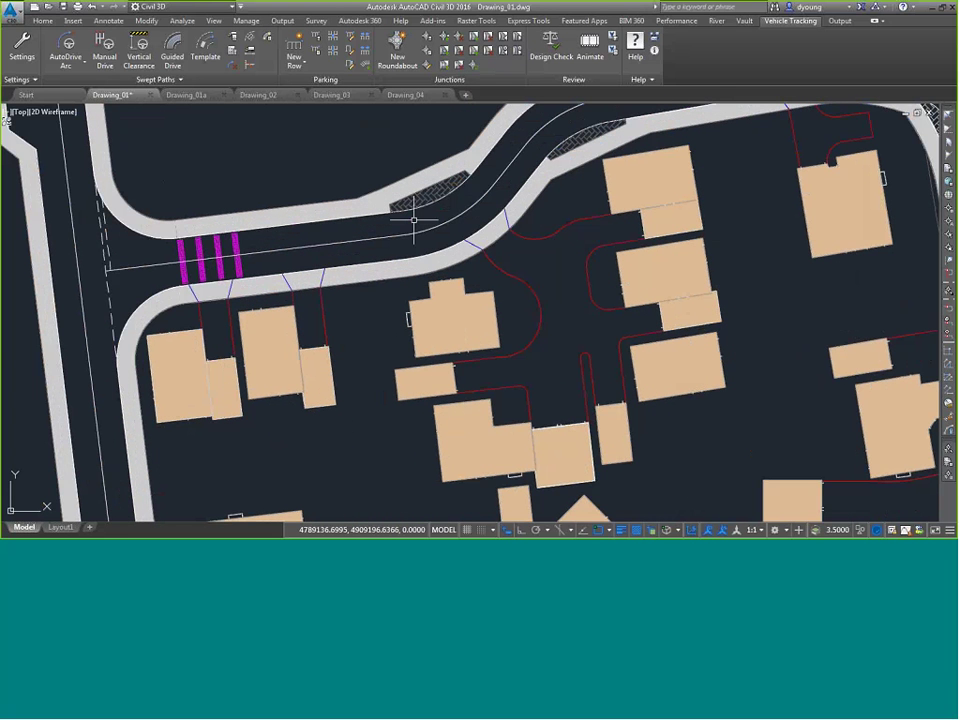
left_click(66, 45)
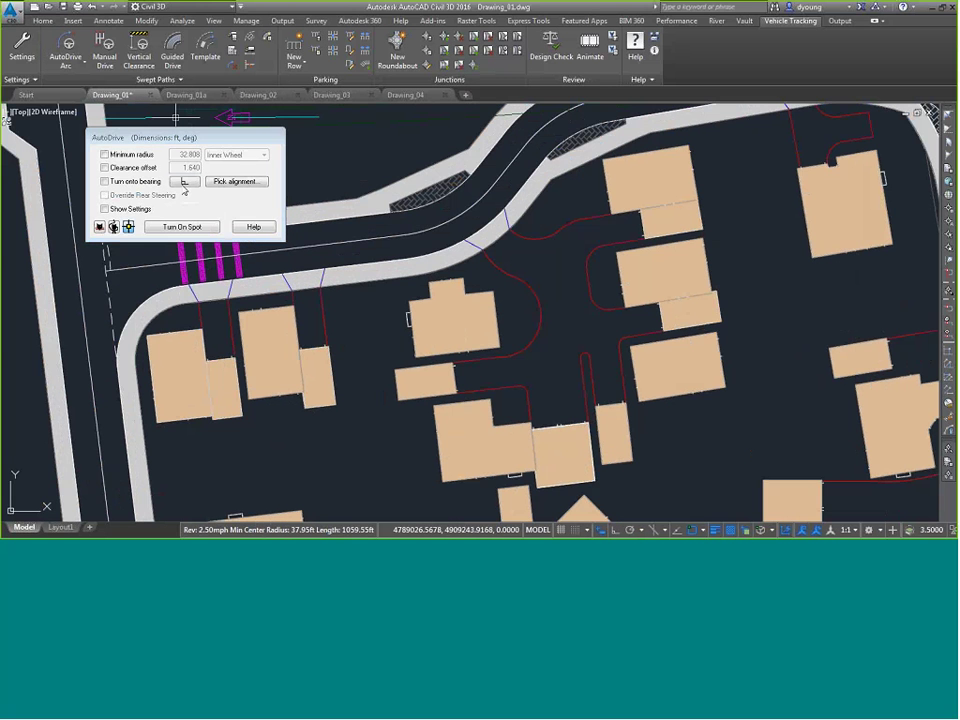
key("Escape")
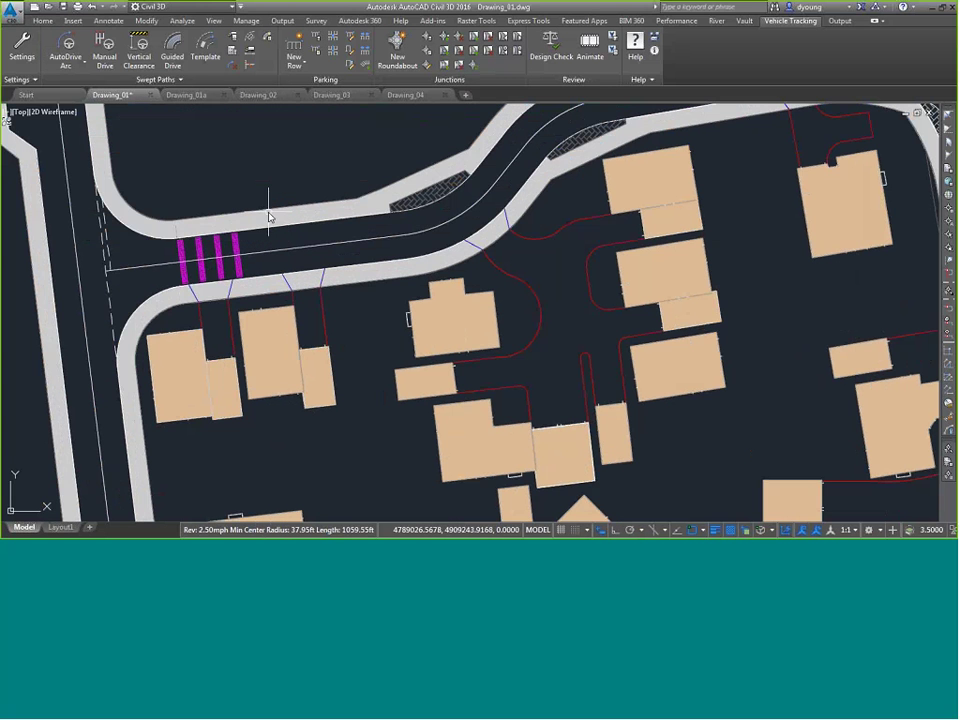
key("Return")
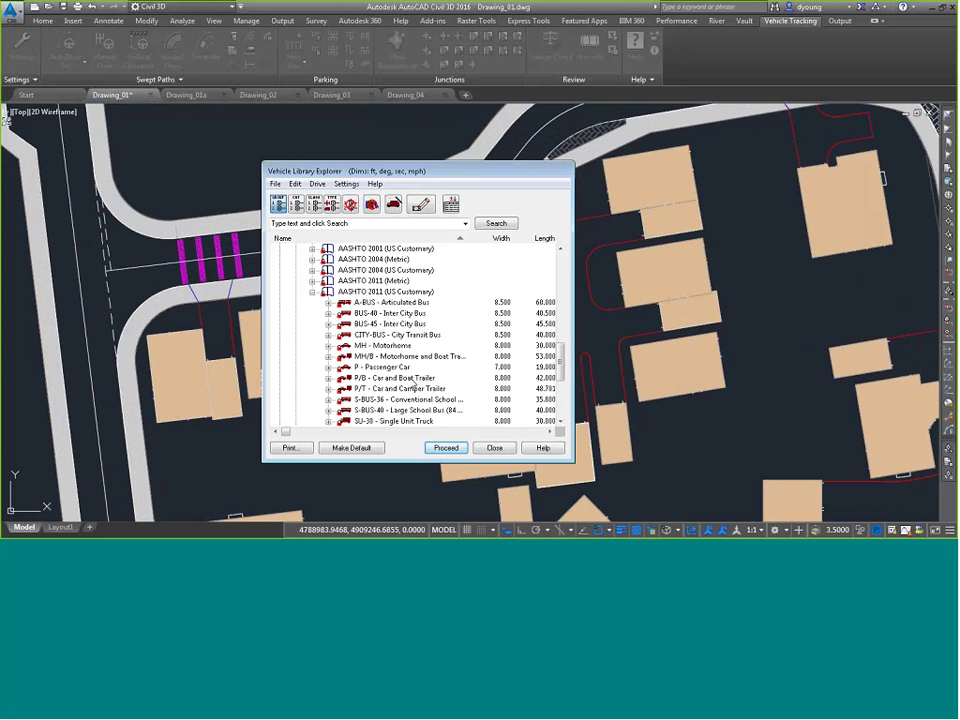
Step: Highlight P/B - Car and Boat Trailer, then close the Vehicle Library Explorer without driving
left_click(413, 380)
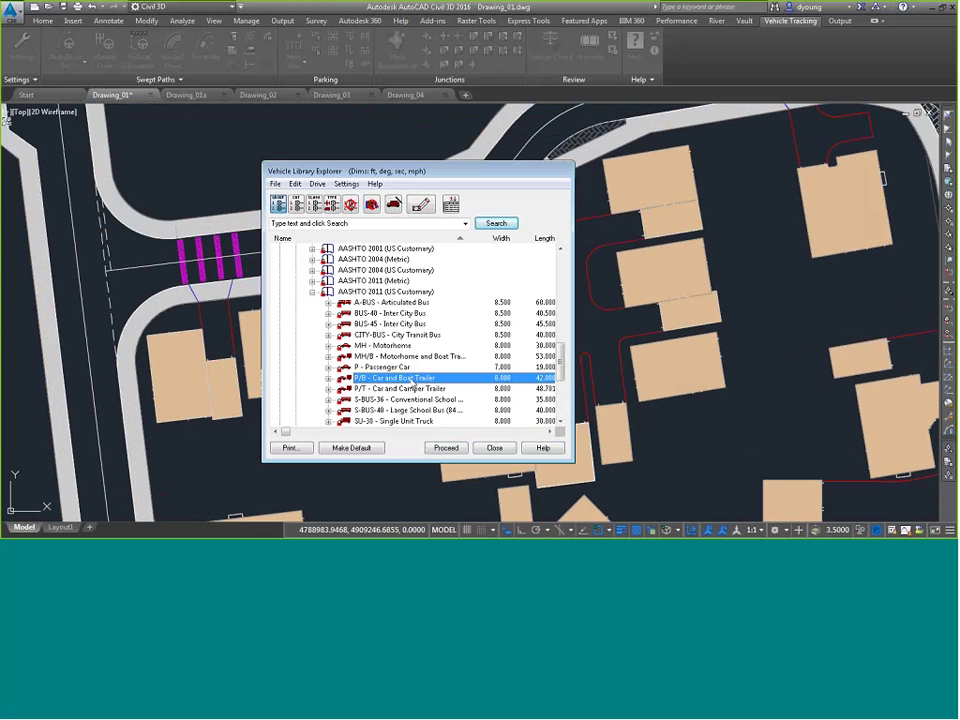
left_click(494, 448)
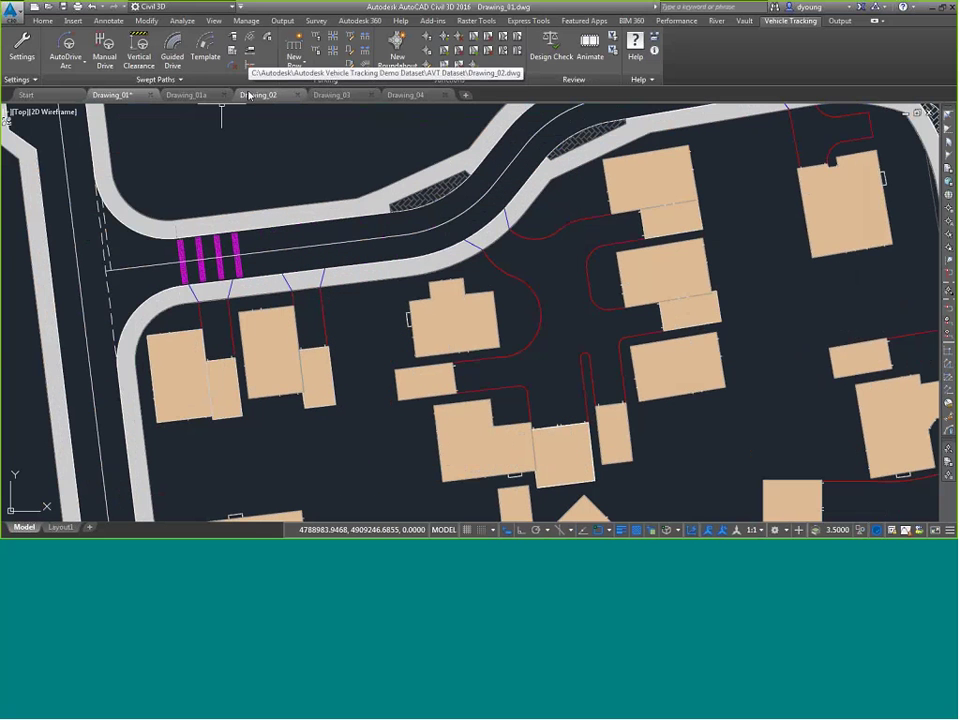
Step: Switch to Drawing_02, zoom into its lower intersection, and launch AutoDrive Arc
left_click(250, 95)
scroll(348, 385, "up", 1)
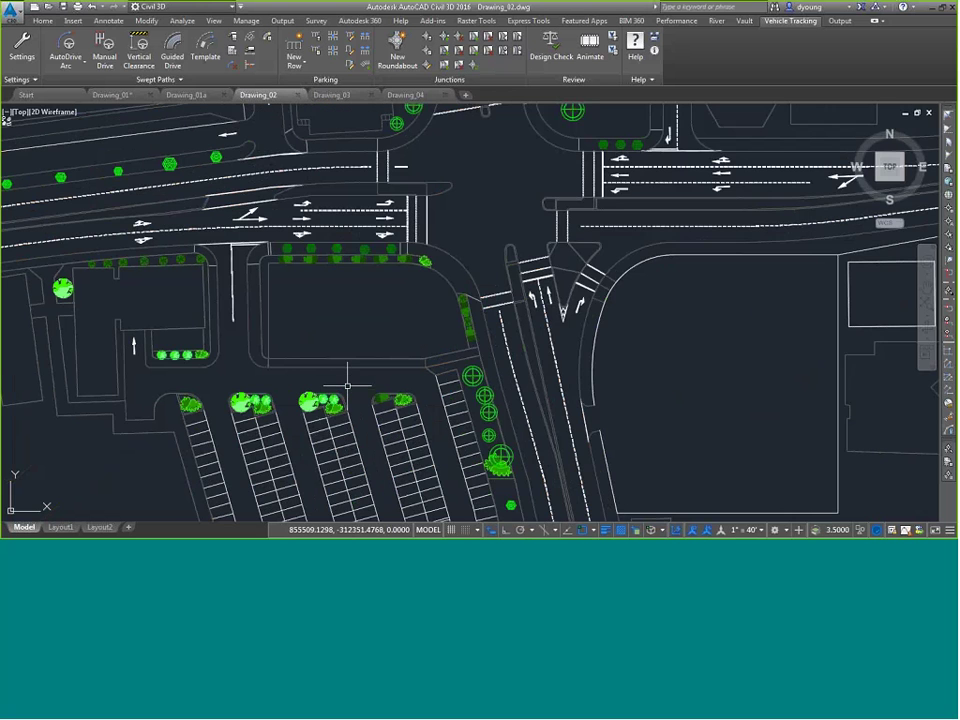
scroll(488, 285, "up", 3)
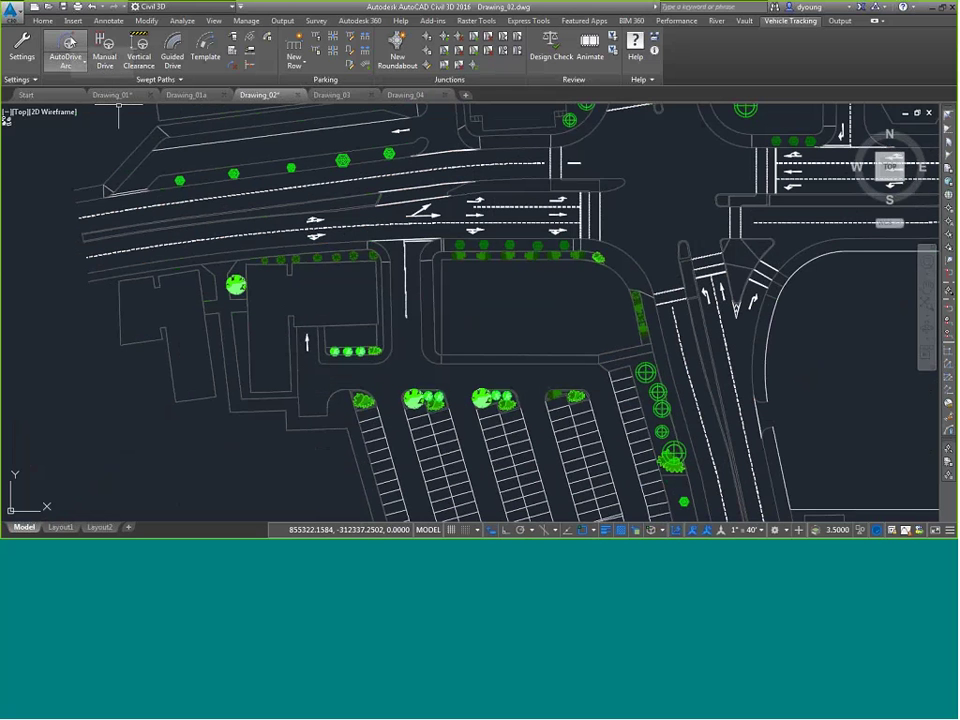
left_click(68, 42)
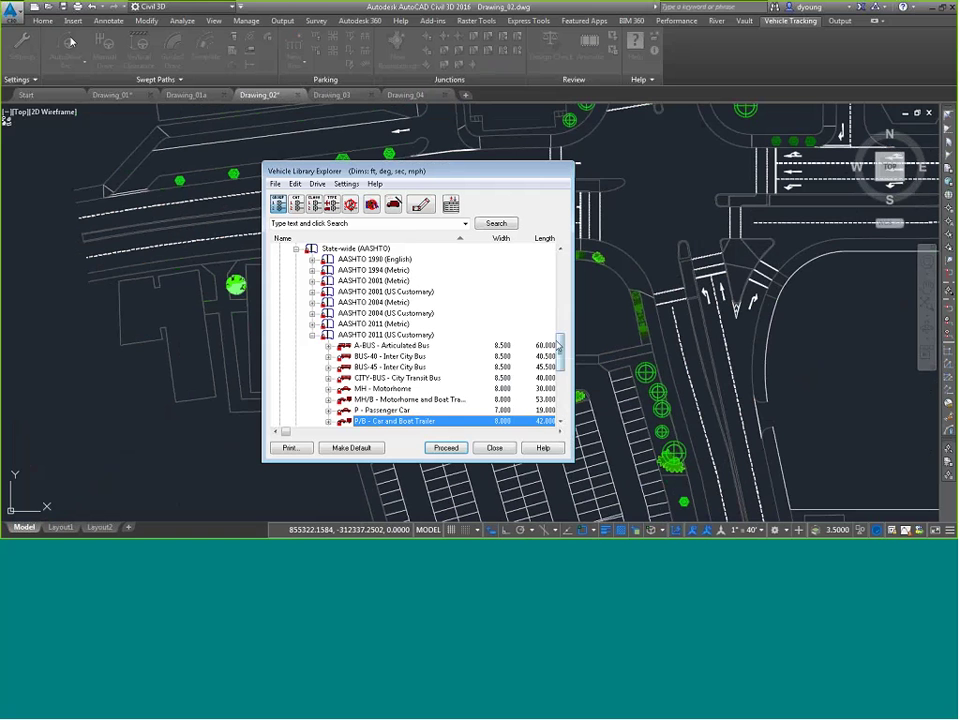
Step: Choose the WB-67 Interstate Semi-Trailer and position it on the upper-left road
left_click_drag(560, 350, 558, 400)
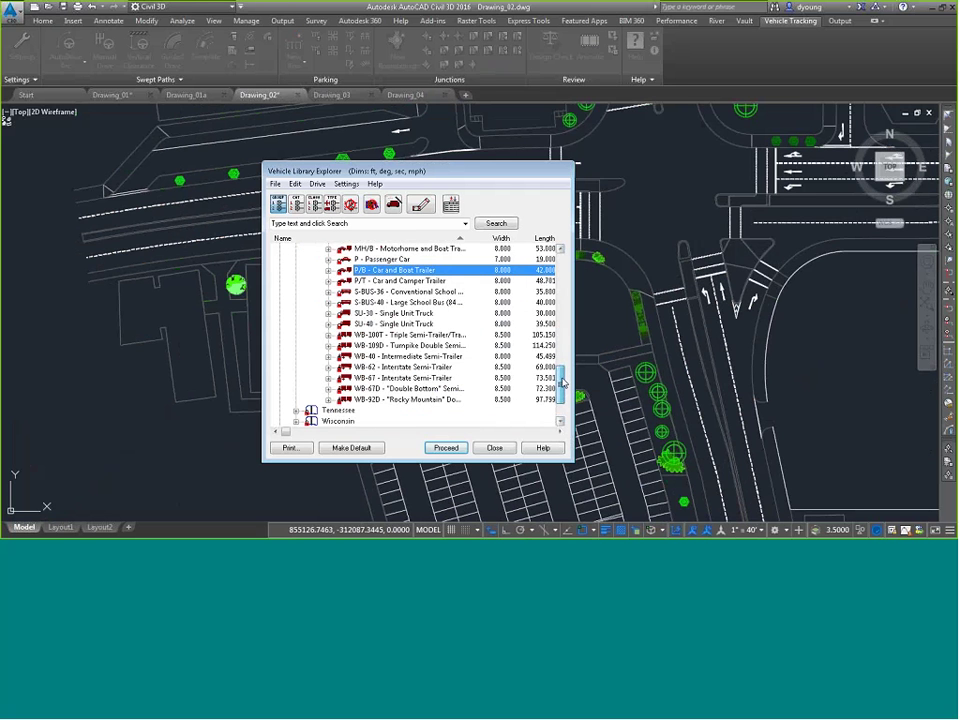
left_click(401, 378)
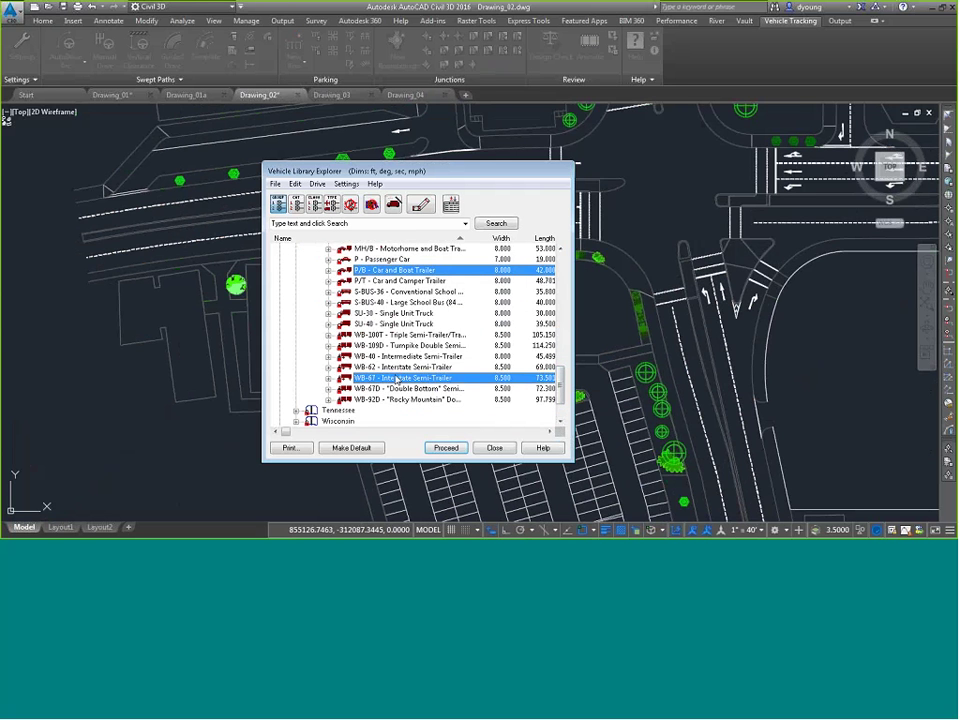
left_click(444, 448)
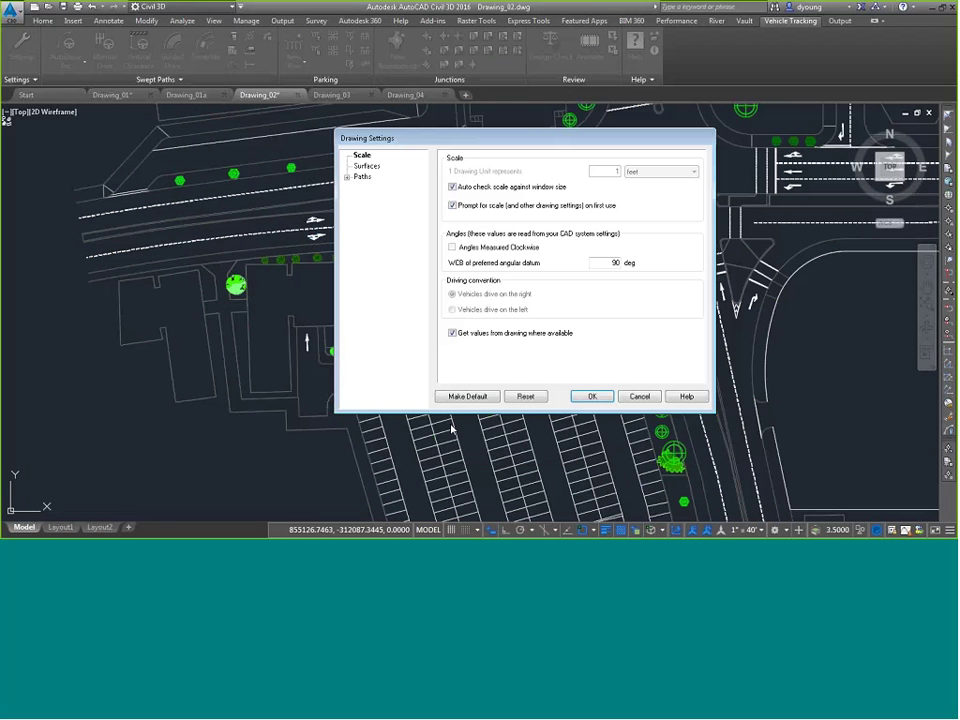
left_click(591, 396)
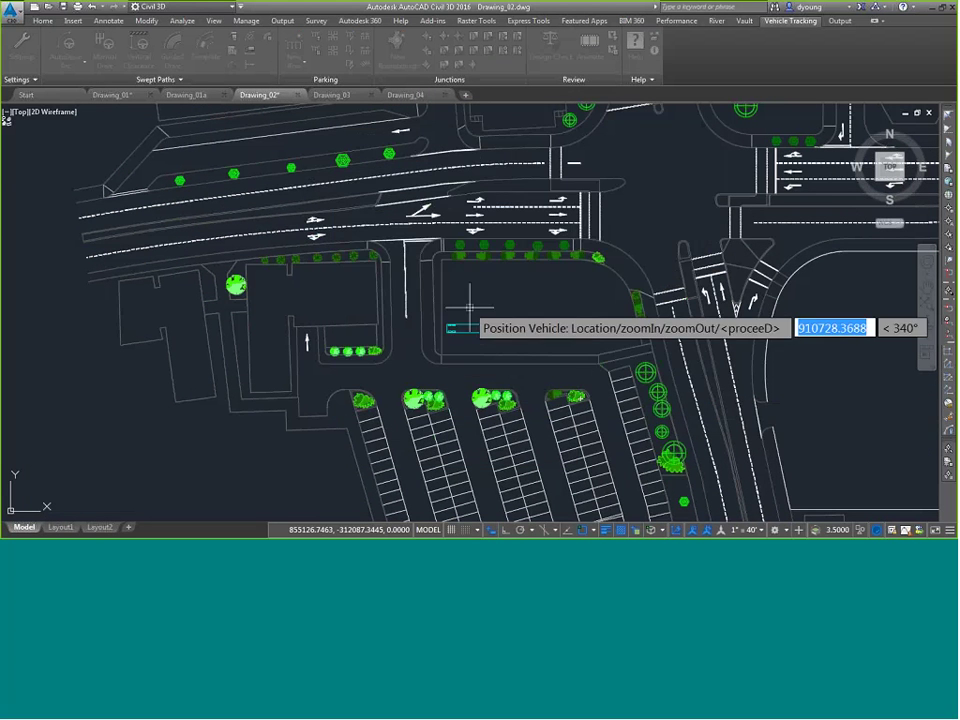
scroll(190, 252, "up", 2)
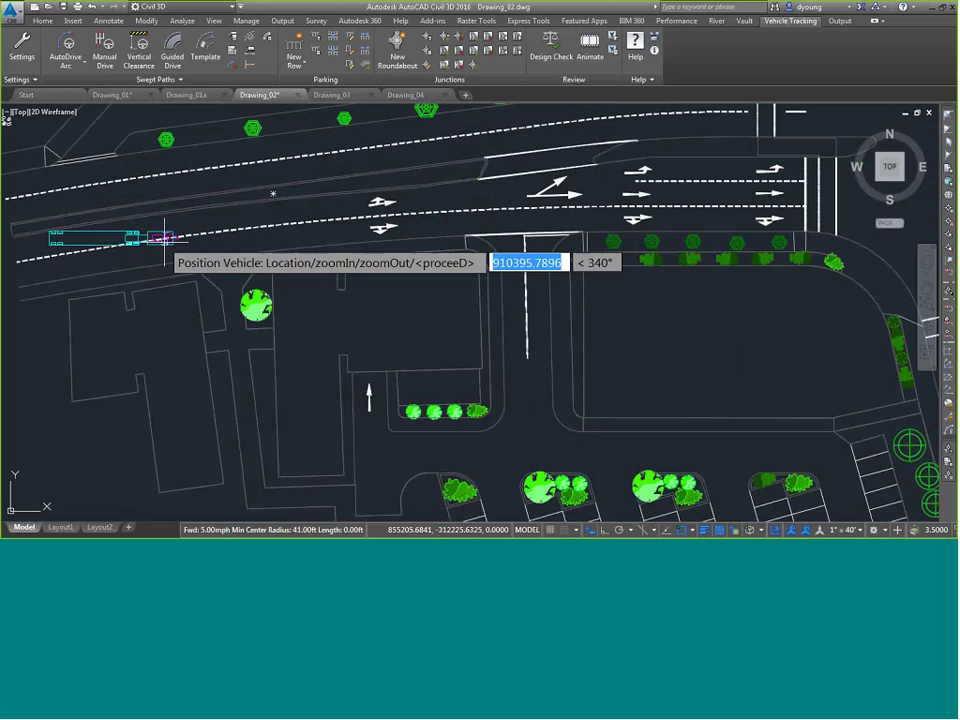
left_click(175, 252)
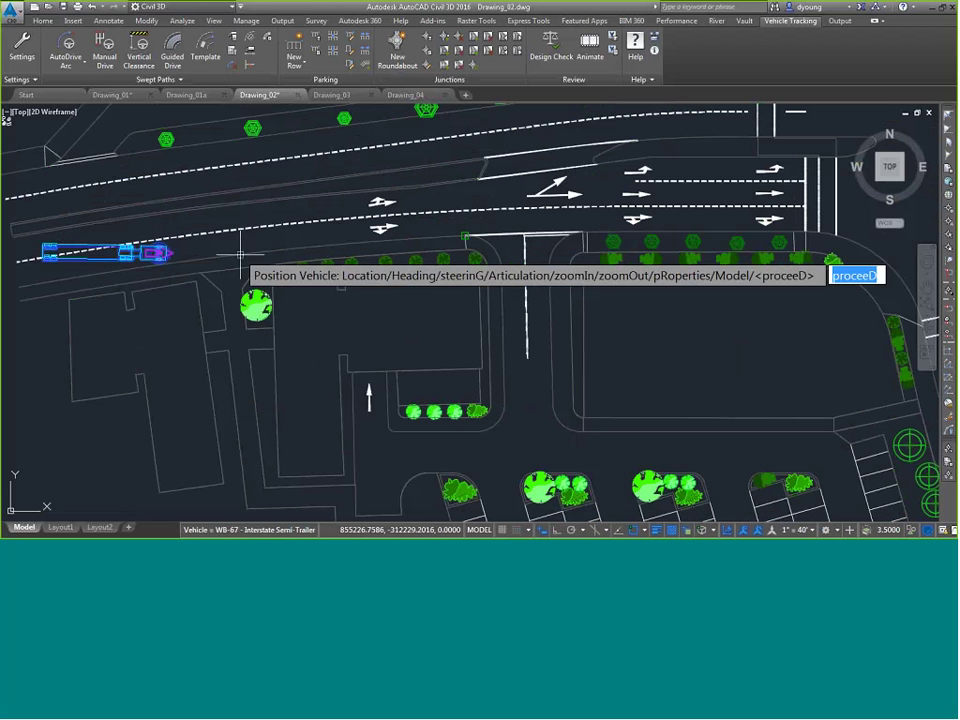
left_click(315, 228)
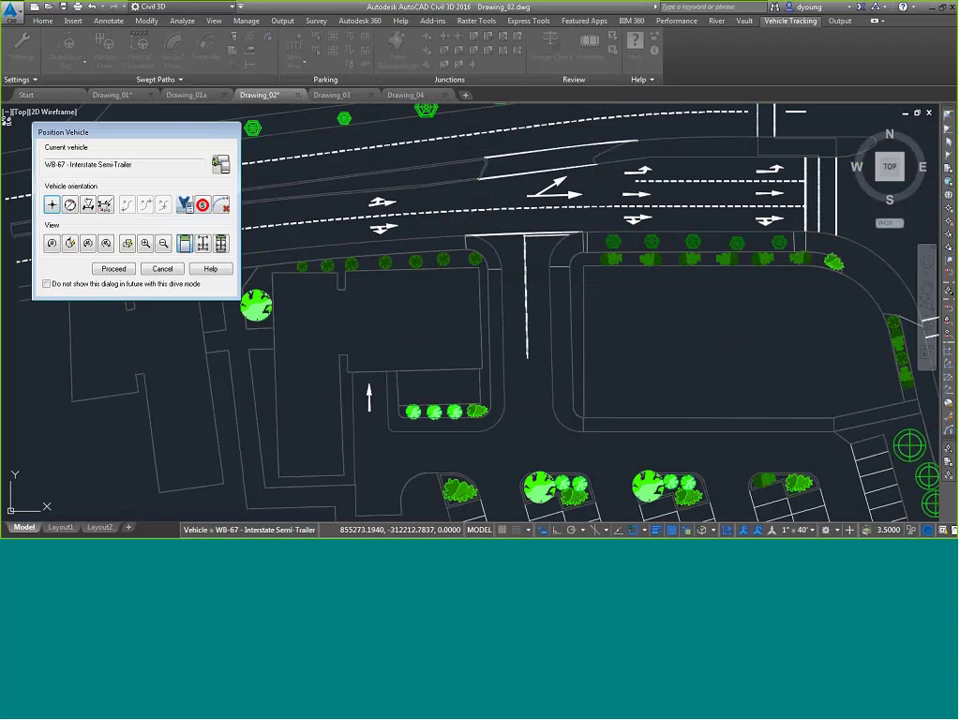
Step: Drive the WB-67 along the road, through the curve and east along the lower parking aisle
left_click(131, 271)
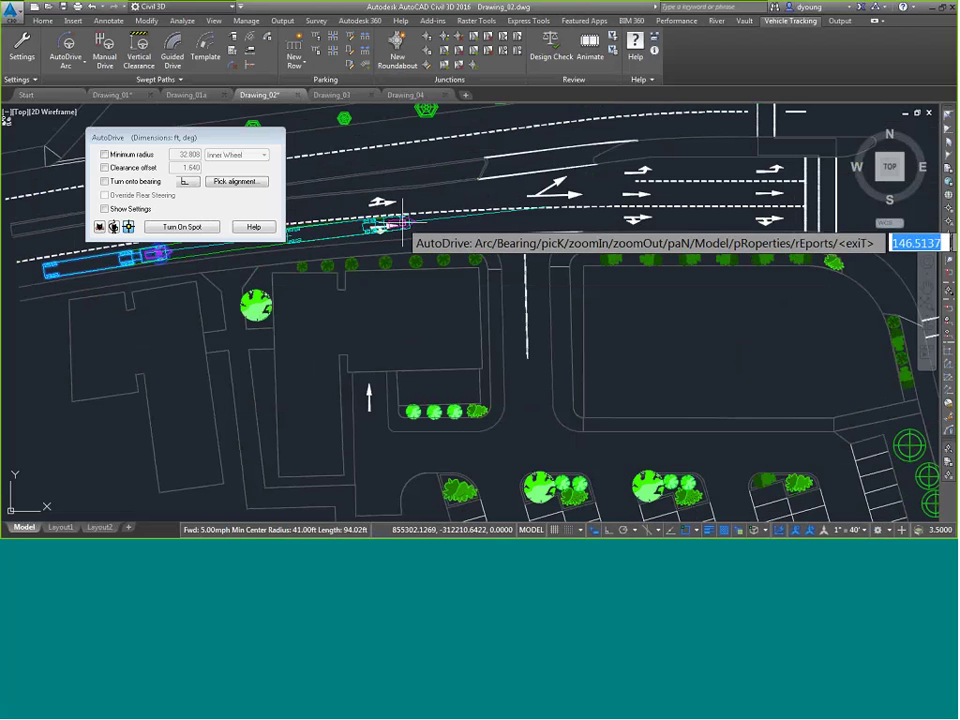
left_click(335, 206)
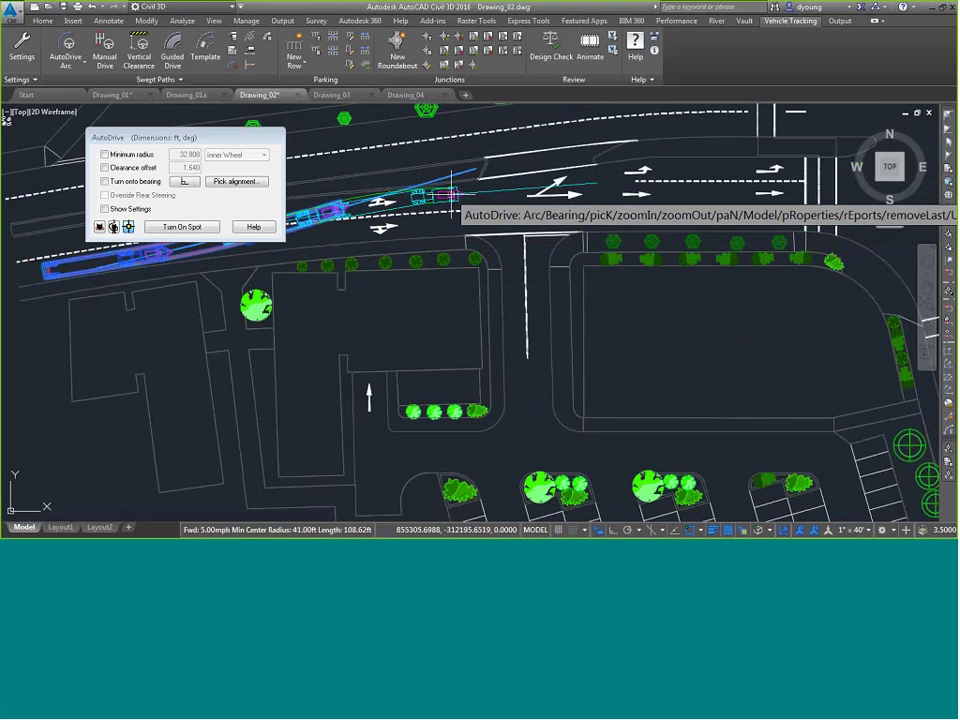
left_click(452, 193)
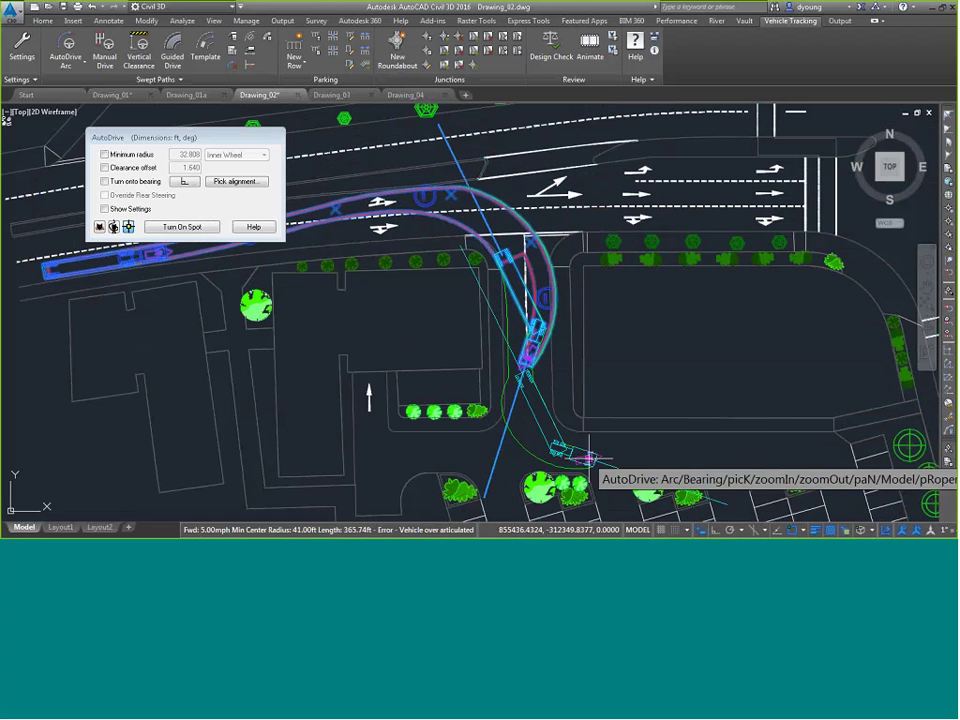
left_click(585, 460)
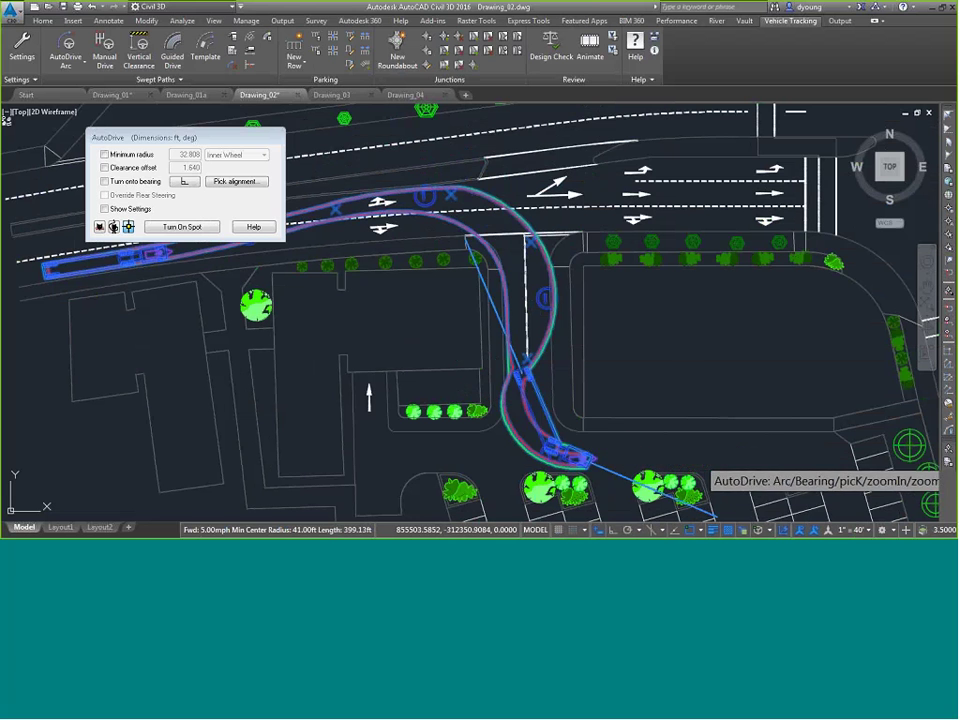
left_click(700, 461)
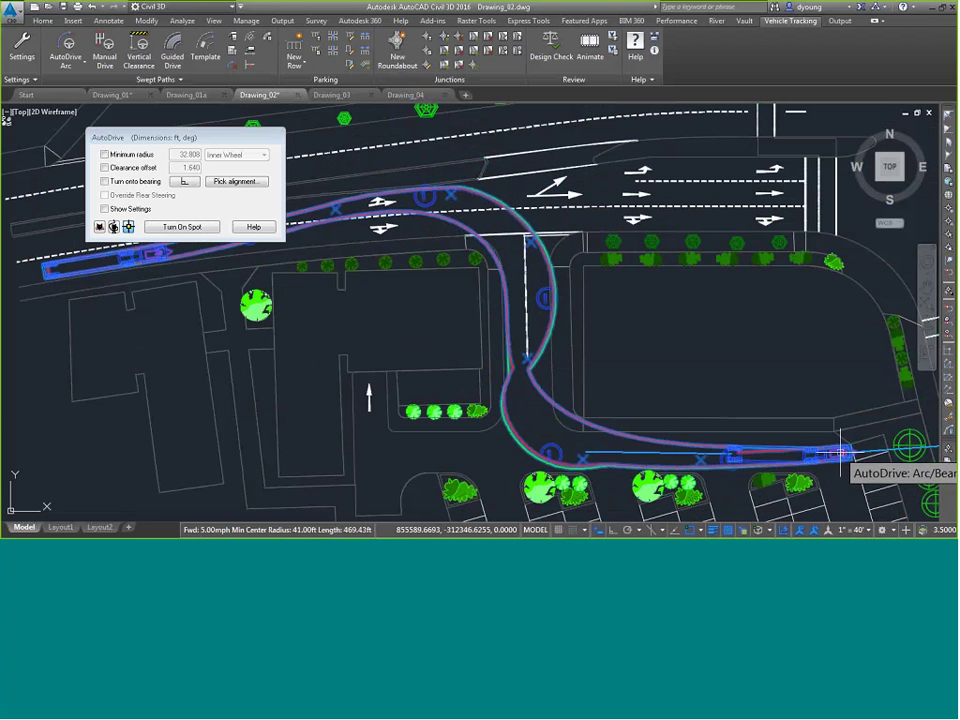
left_click(841, 453)
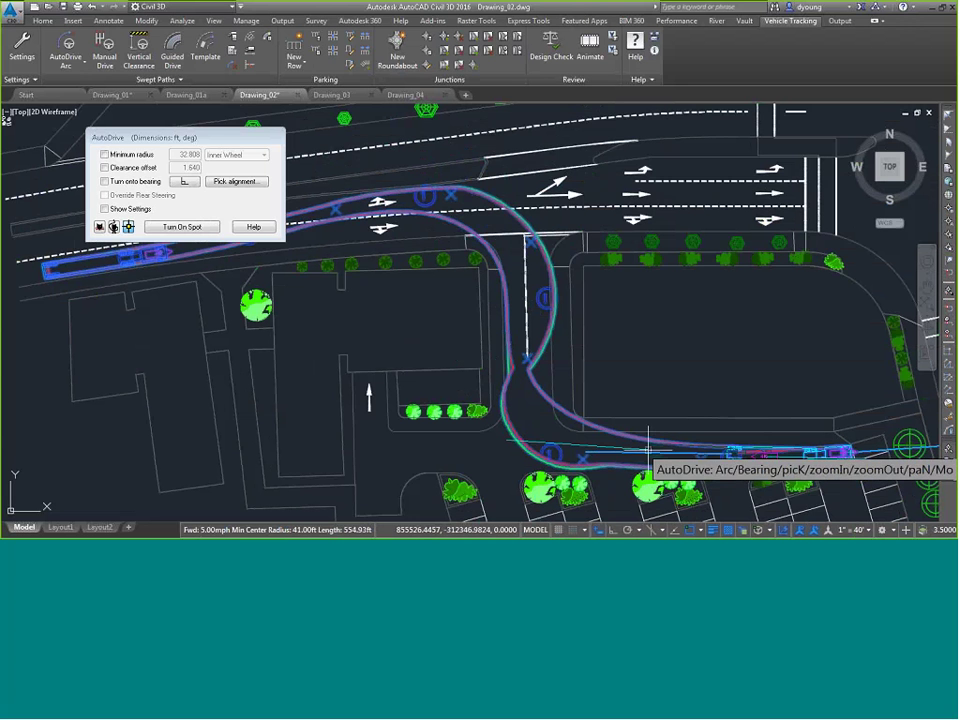
mouse_move(574, 450)
middle_mouse_down()
mouse_move(507, 339)
mouse_move(459, 320)
middle_mouse_up()
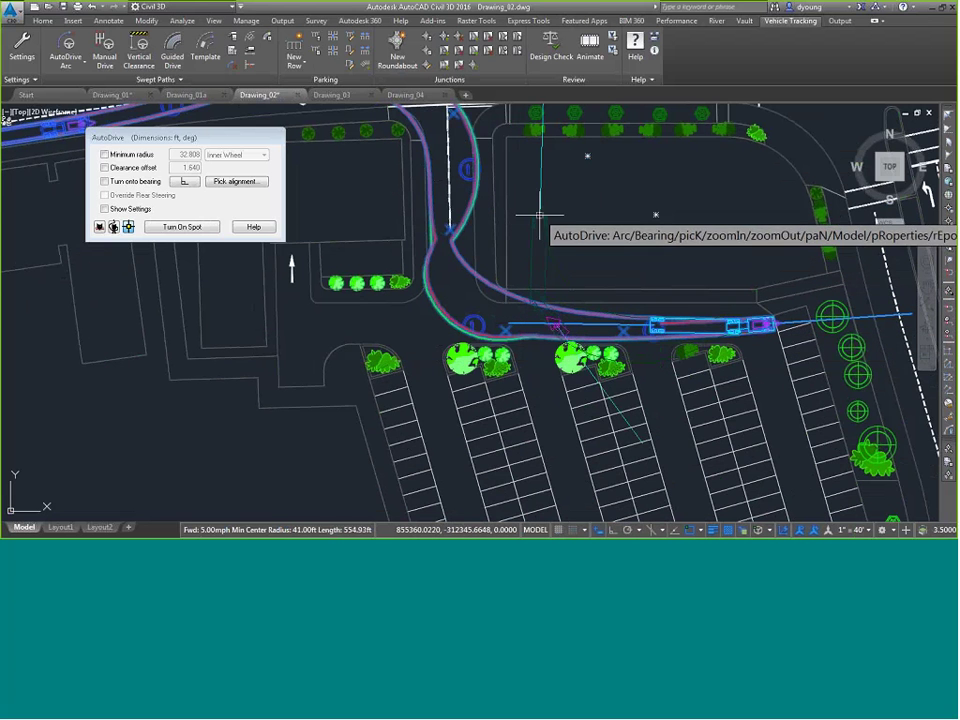
Step: Add a last forward point, then reverse the WB-67 toward the building corner and finish the path
left_click(655, 214)
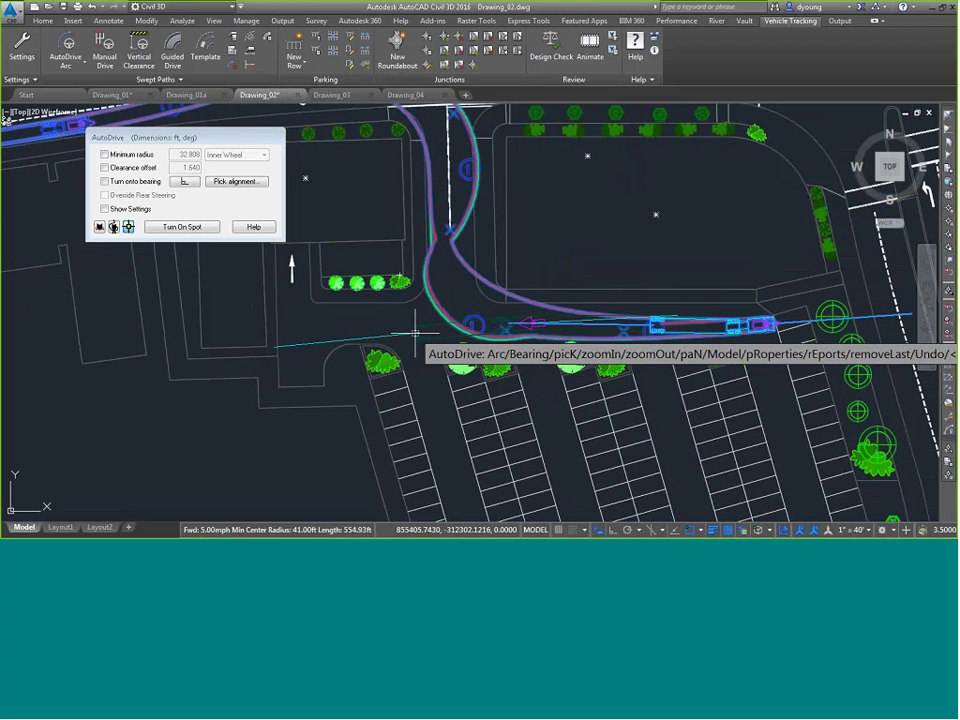
left_click(402, 333)
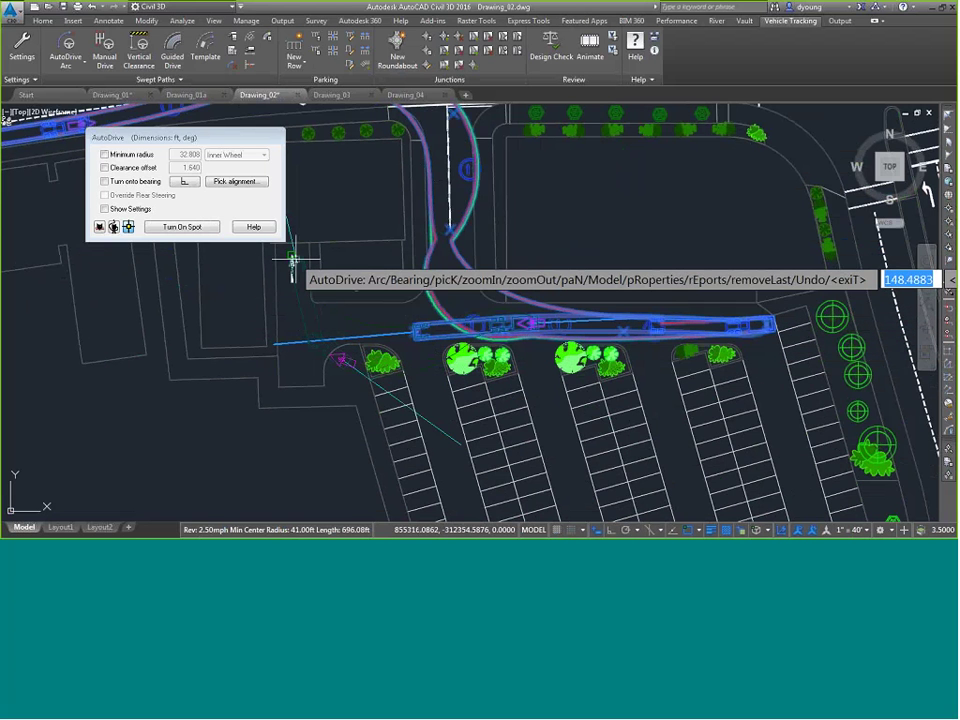
left_click(292, 268)
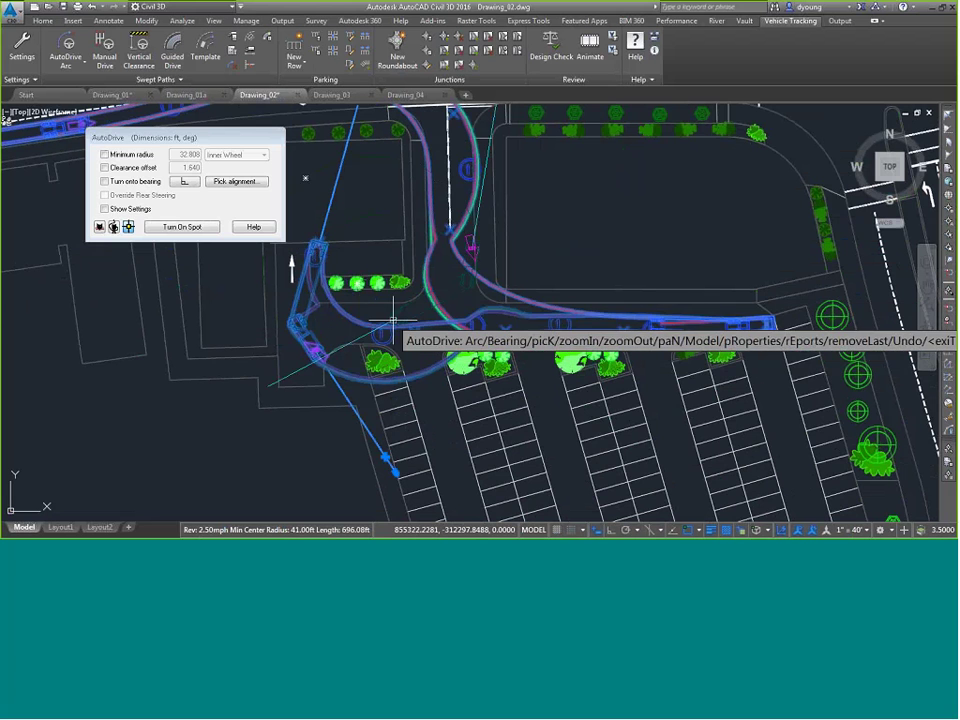
key("Return")
Step: Grip-edit the swept path's end point, moving it to the top-left
scroll(419, 356, "up", 2)
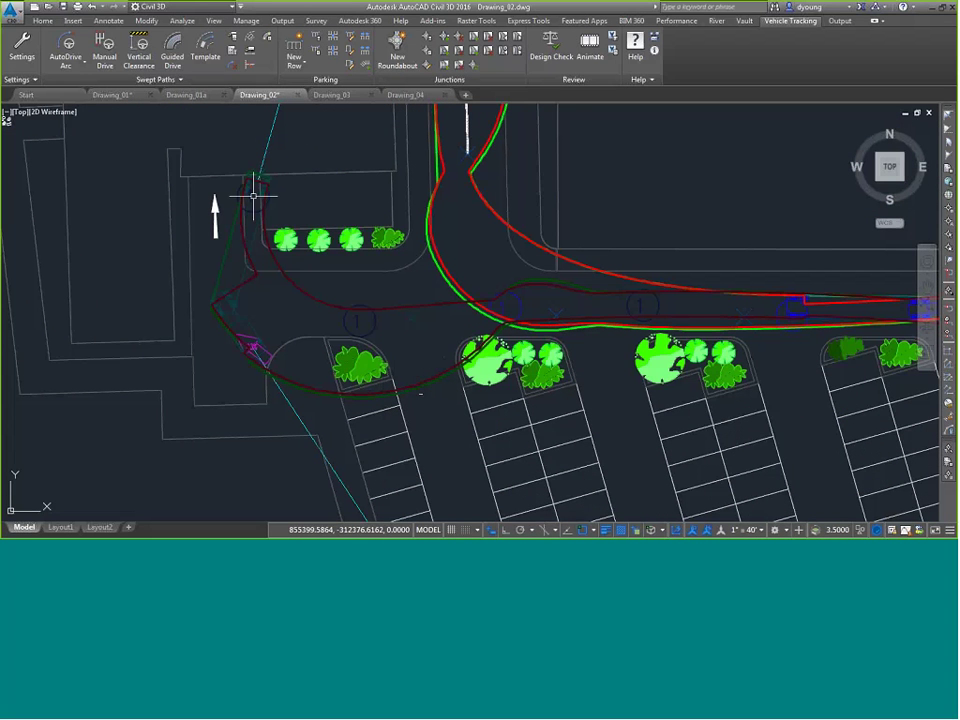
left_click(257, 176)
left_click(258, 175)
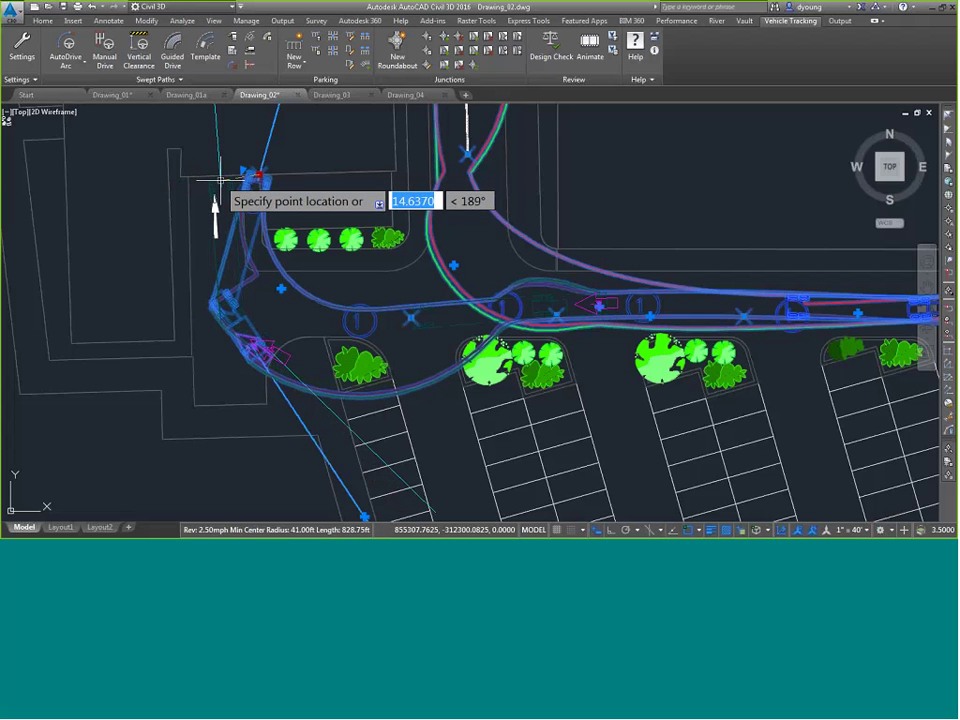
left_click(215, 190)
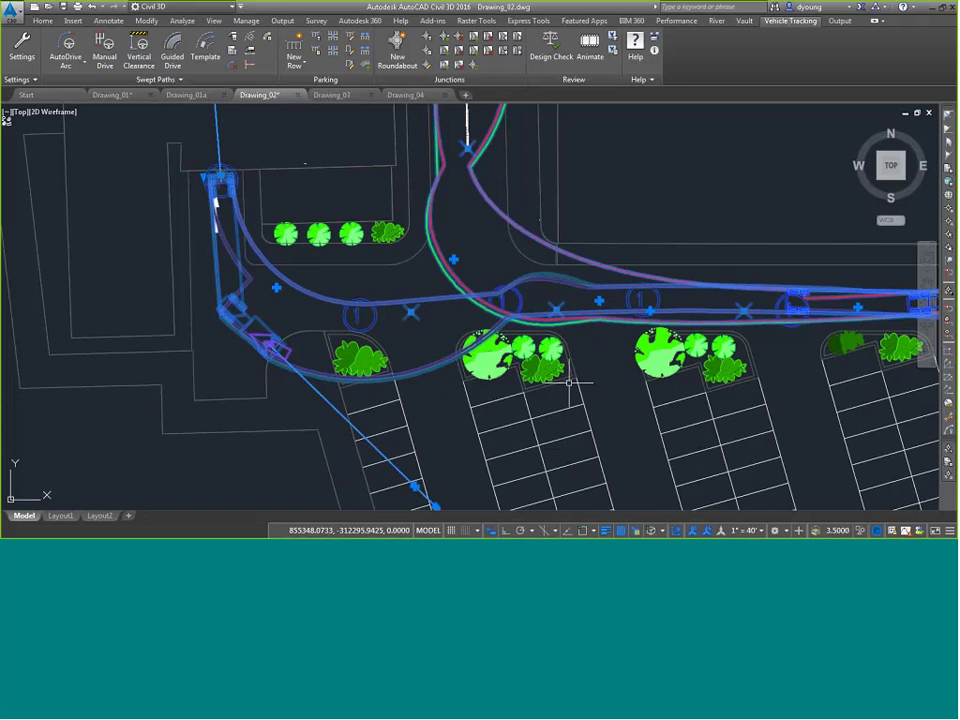
key("Escape")
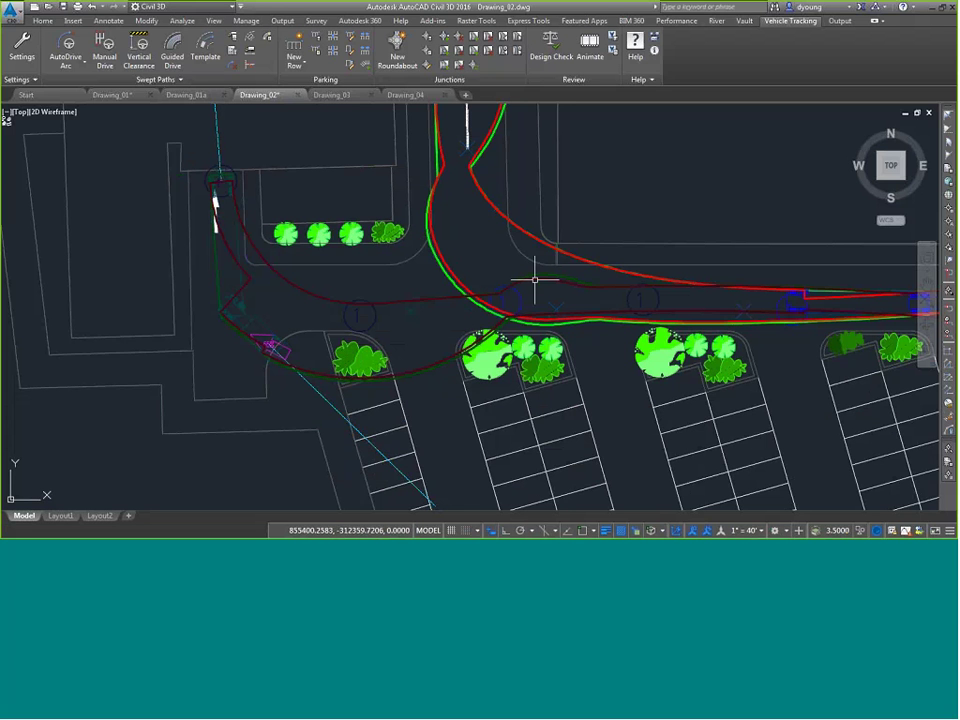
Step: Delete the WB-67 swept path and return the view to the main road
left_click(437, 287)
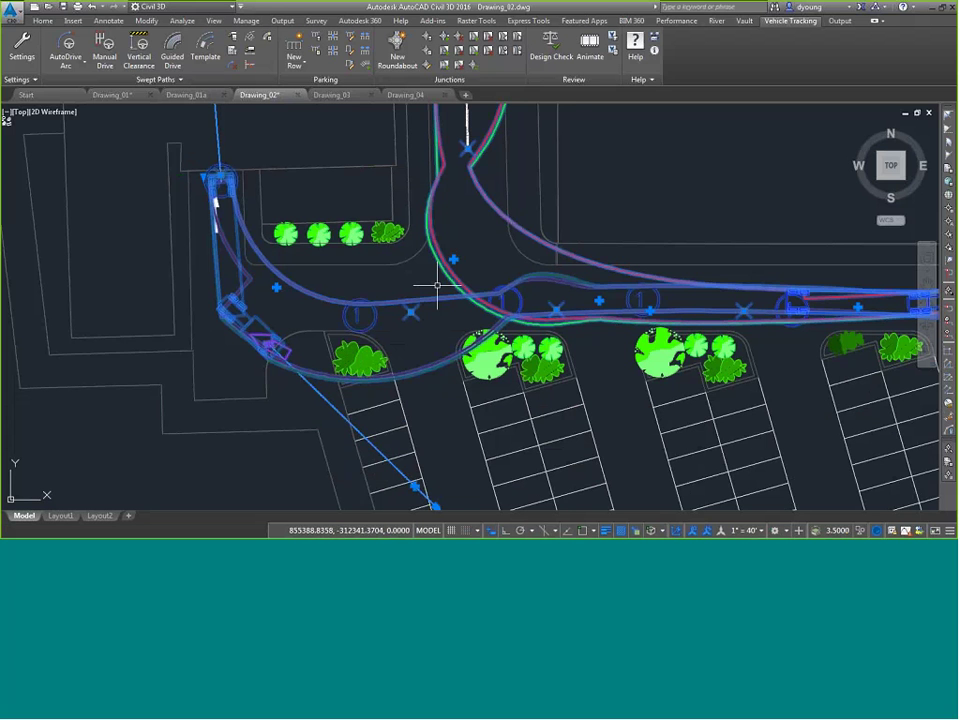
key("Delete")
scroll(639, 203, "down", 2)
mouse_move(639, 203)
middle_mouse_down()
mouse_move(566, 321)
mouse_move(647, 317)
middle_mouse_up()
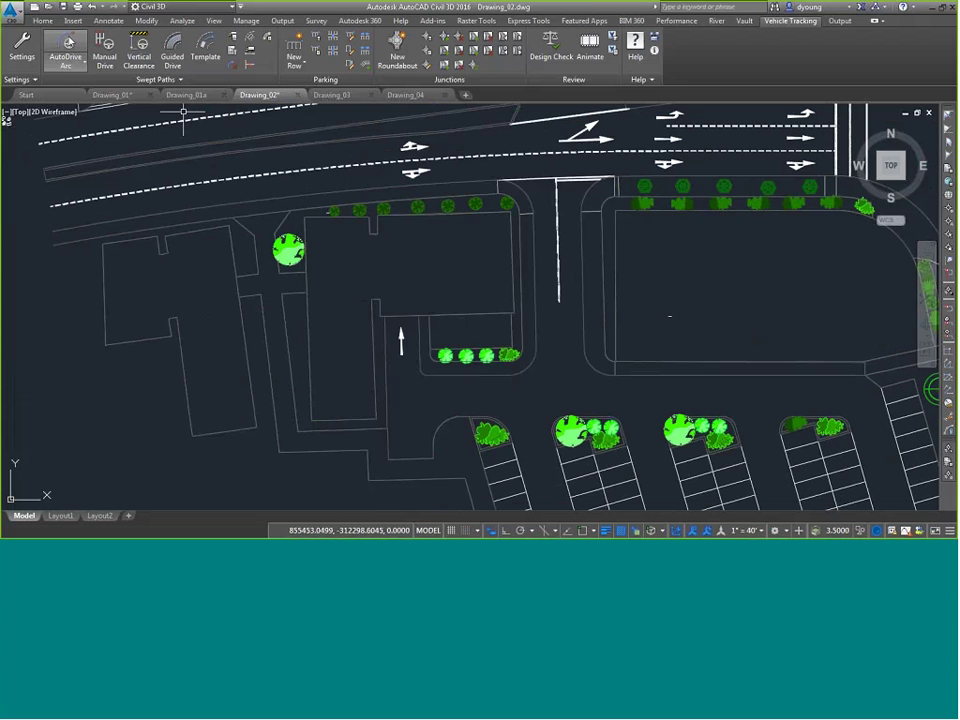
Step: Choose the SU-30 Single Unit Truck and place it on the main road heading east
left_click(66, 50)
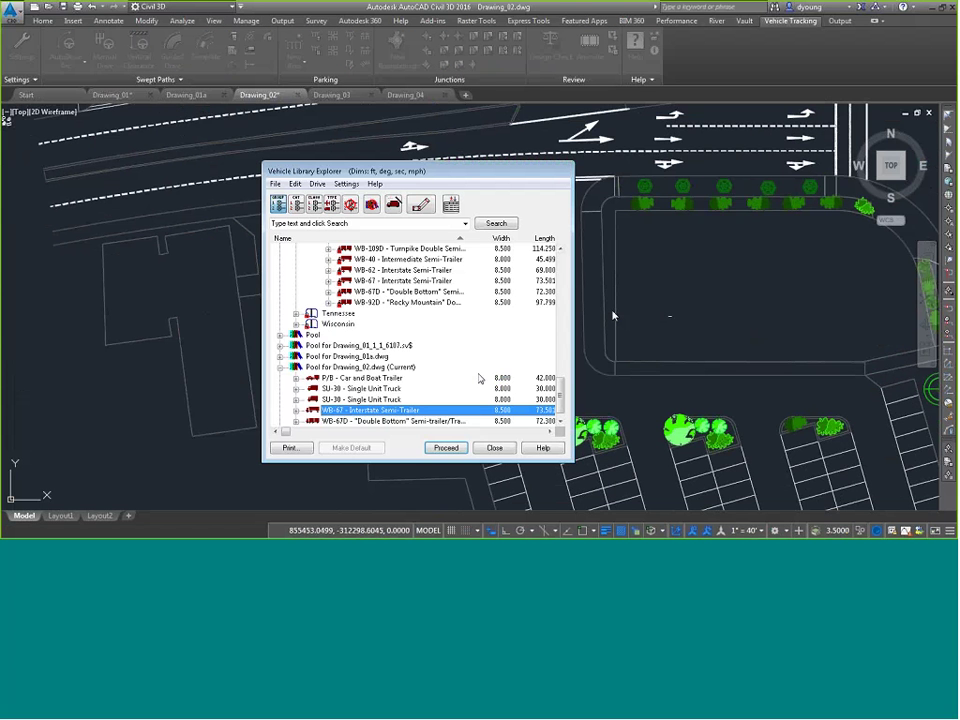
left_click(366, 401)
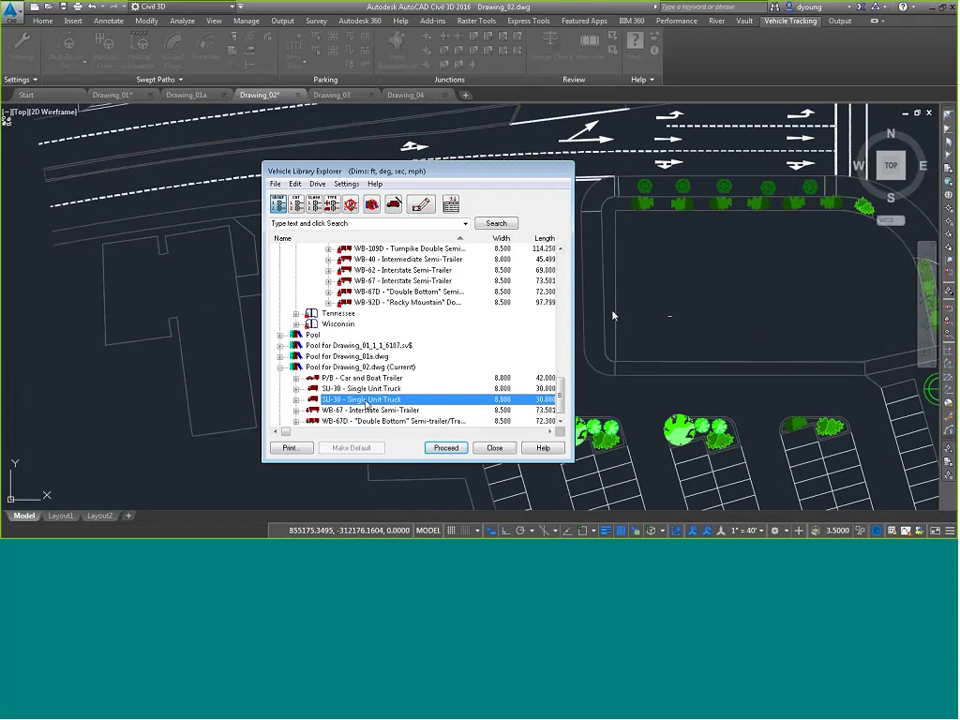
left_click(445, 447)
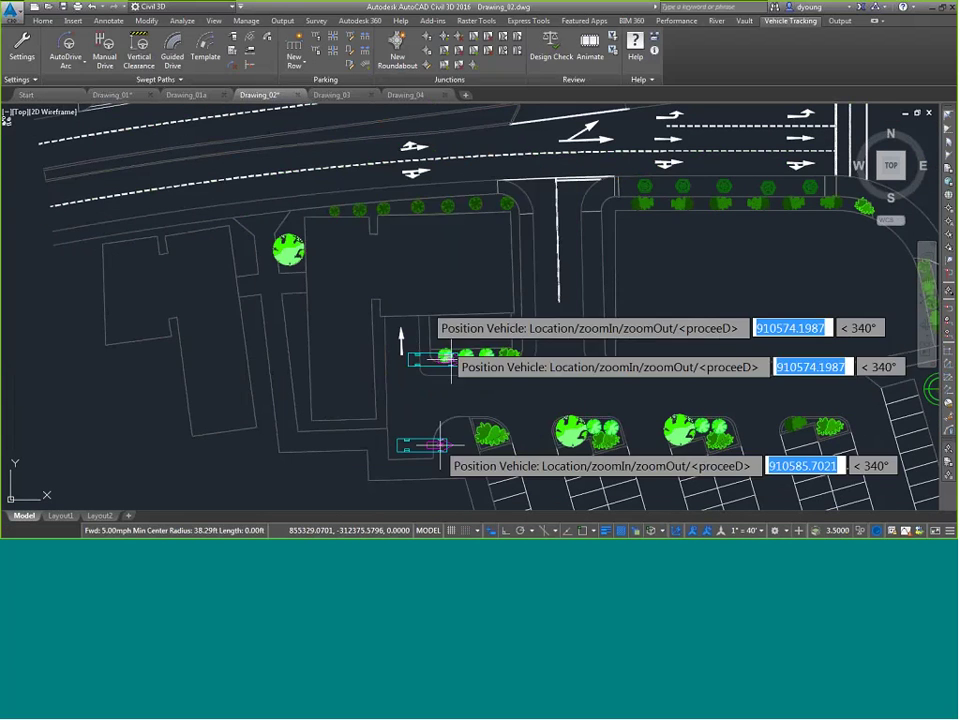
scroll(253, 212, "up", 4)
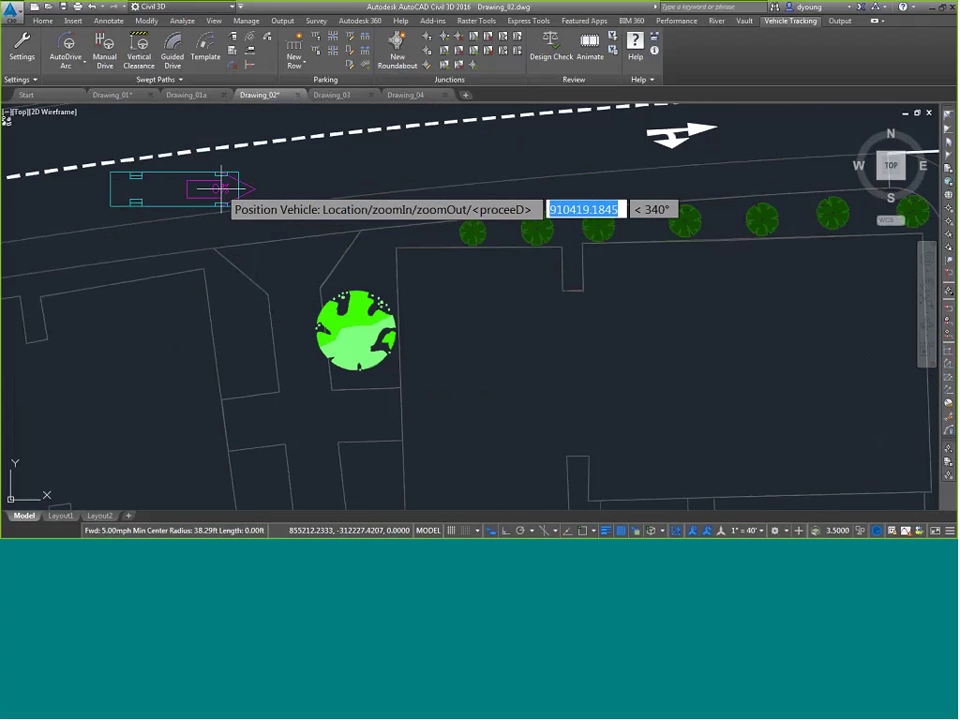
left_click(221, 188)
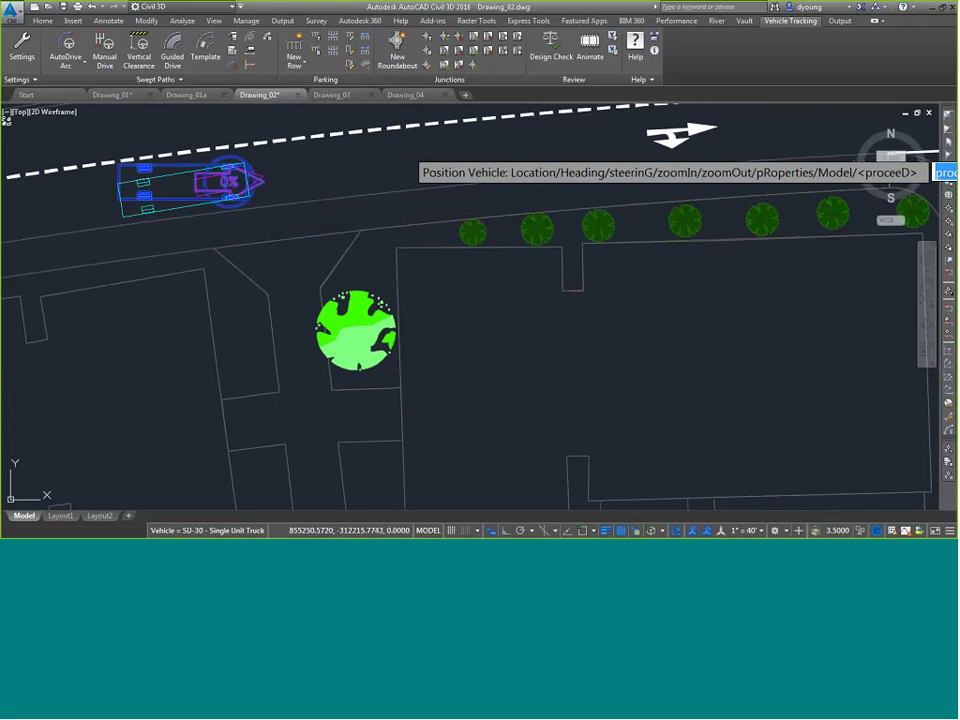
left_click(406, 148)
left_click(114, 268)
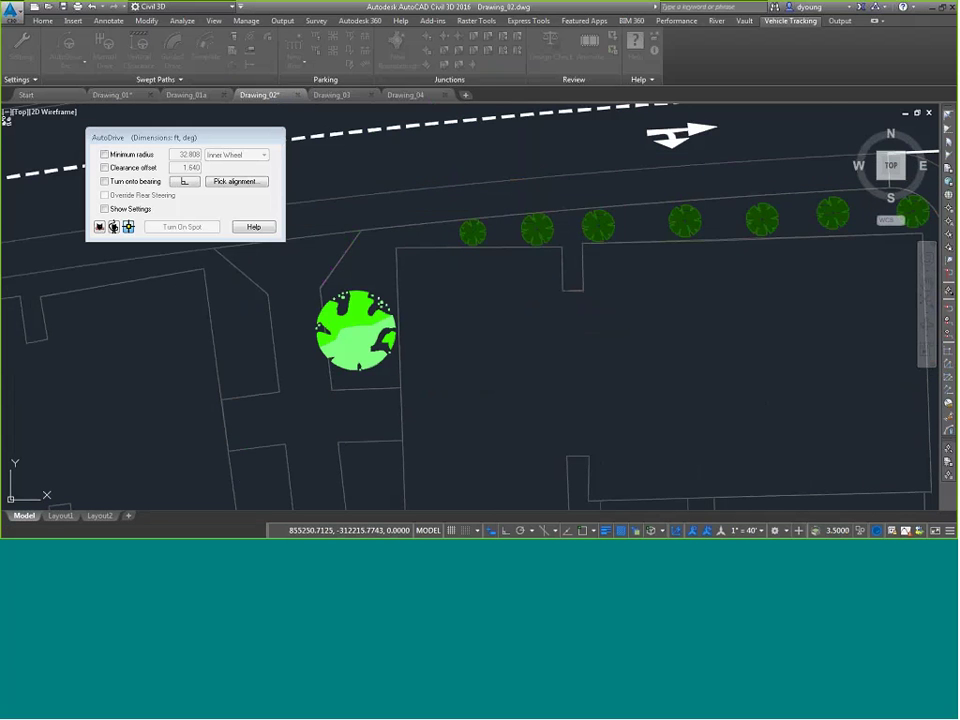
Step: Drive the SU-30 east along the main road toward the side street
middle_click_drag(242, 195, 197, 355)
left_click(312, 286)
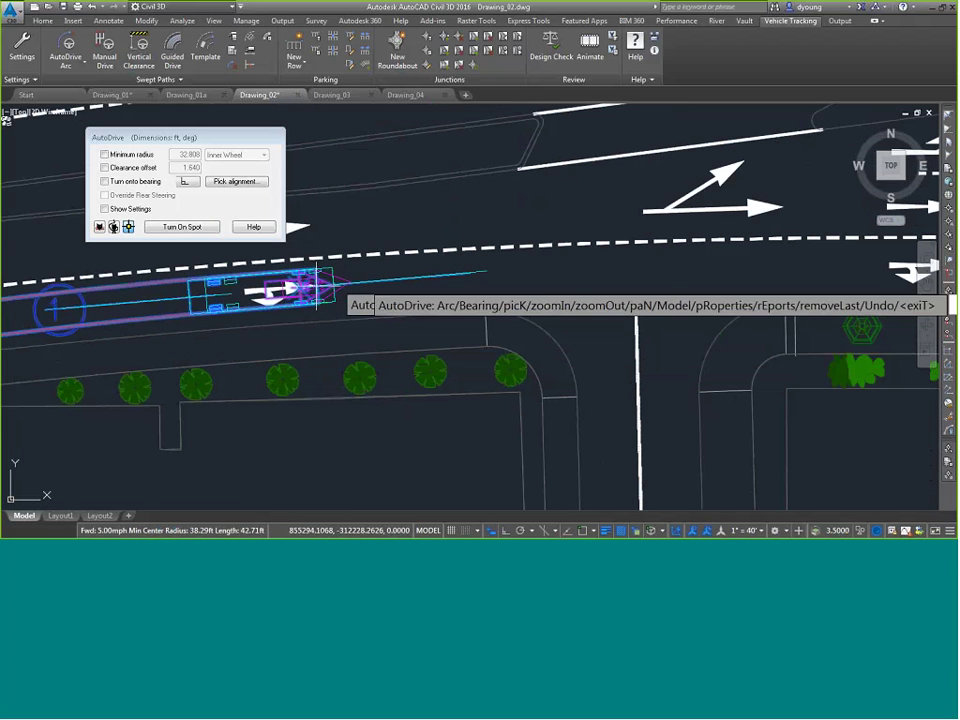
left_click(525, 270)
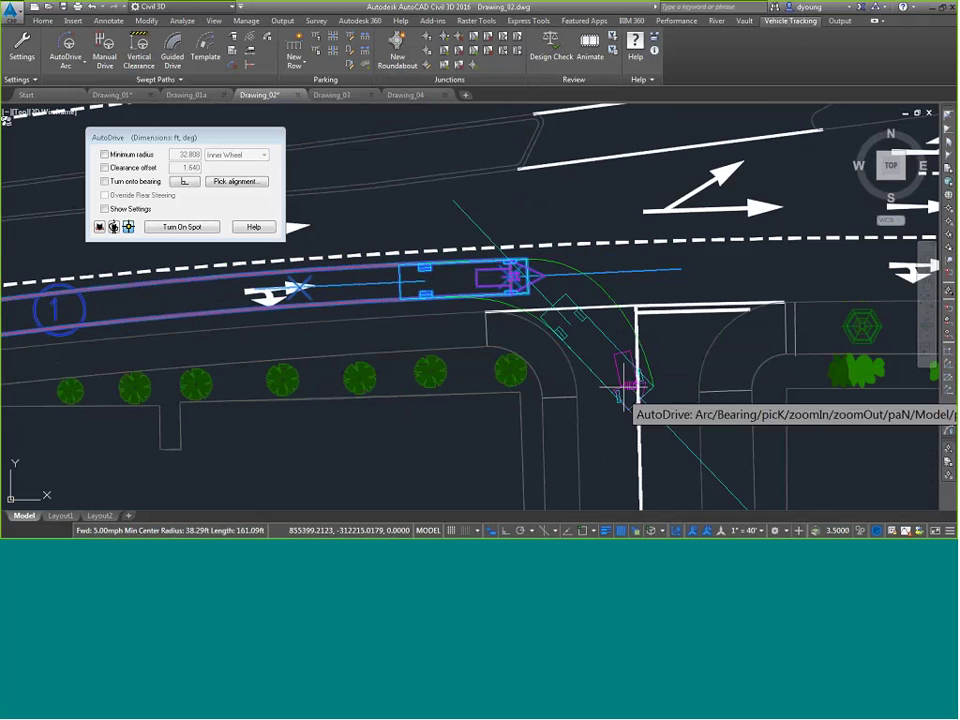
Step: Pick the white lane line as the alignment so the truck follows it down the side street
middle_click_drag(605, 475, 578, 245)
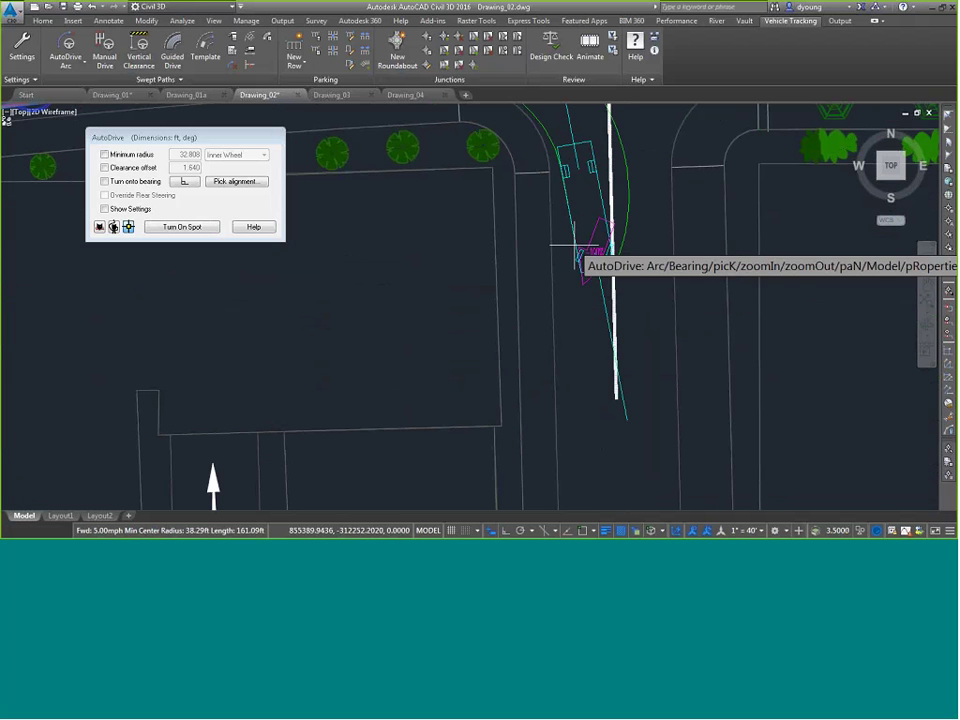
left_click(233, 181)
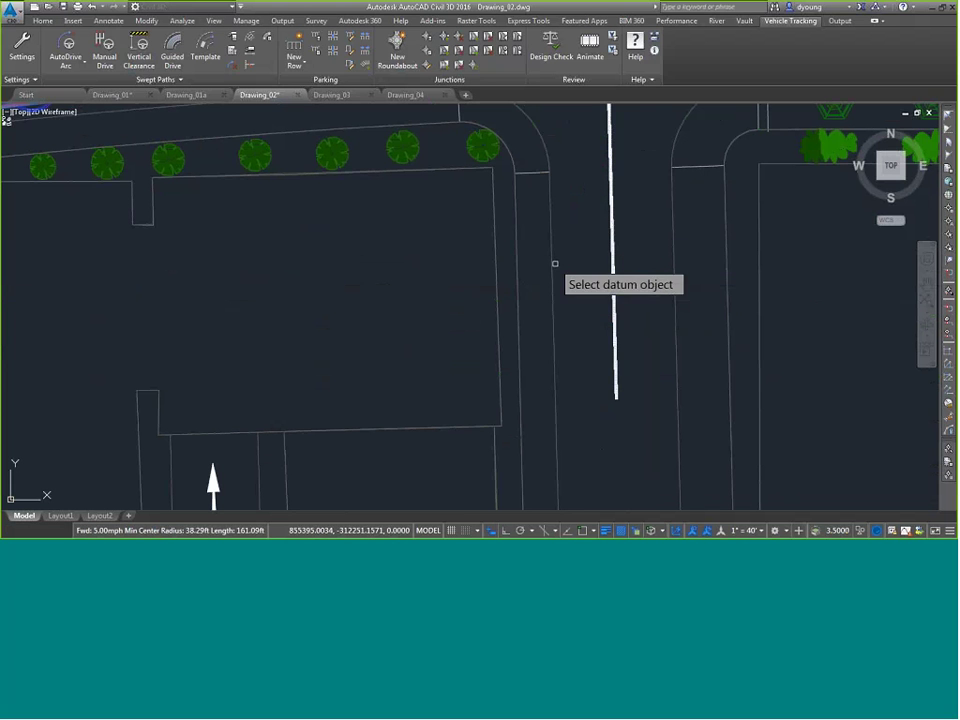
left_click(615, 264)
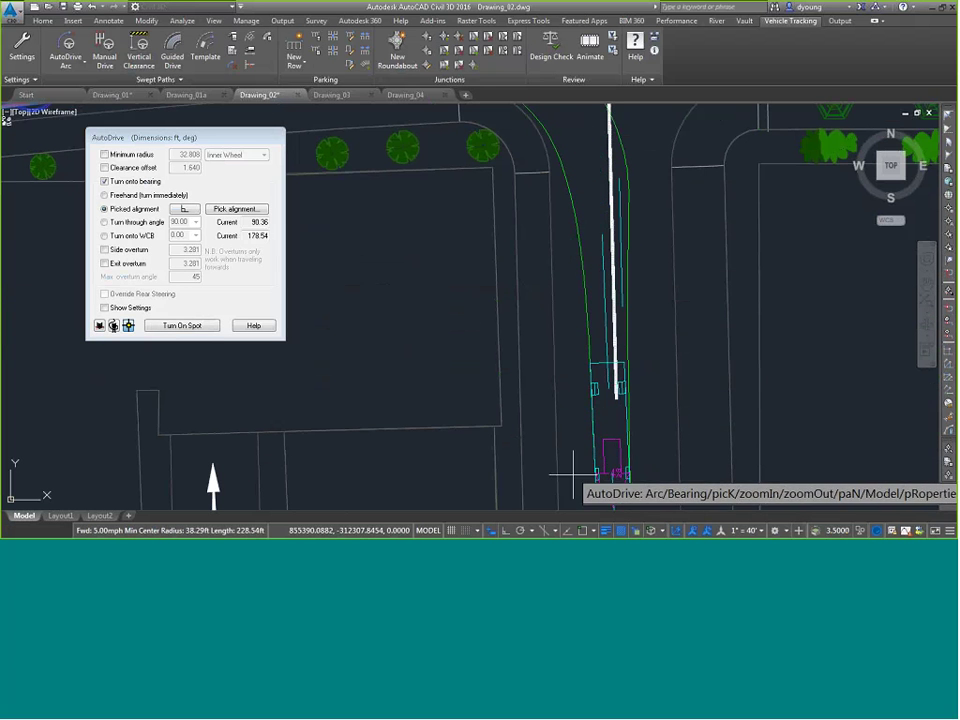
middle_click_drag(562, 508, 516, 430)
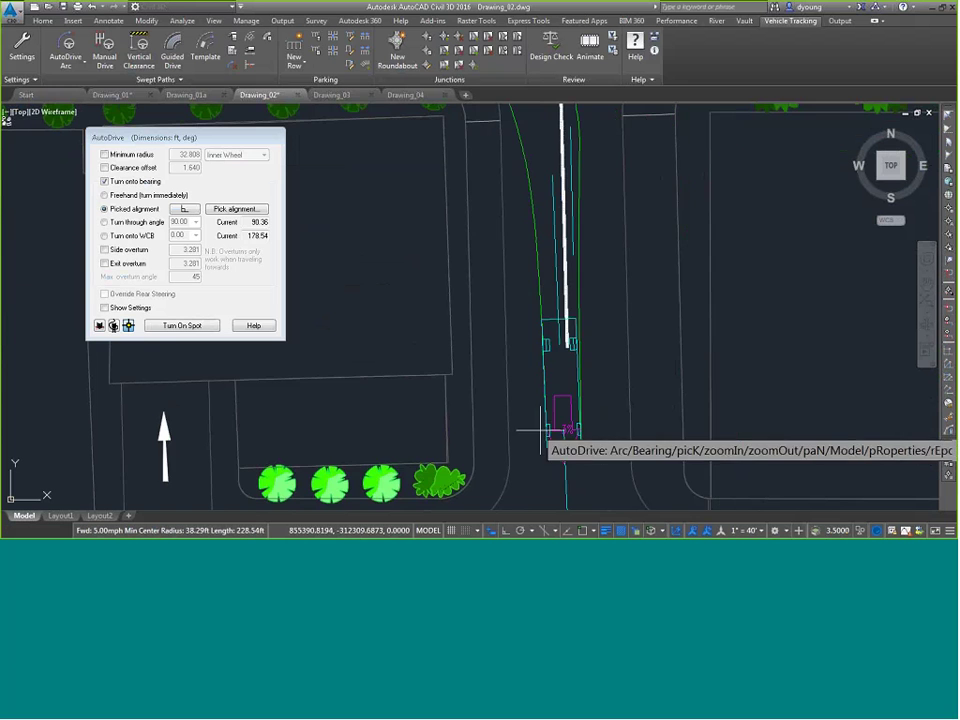
scroll(526, 420, "down", 2)
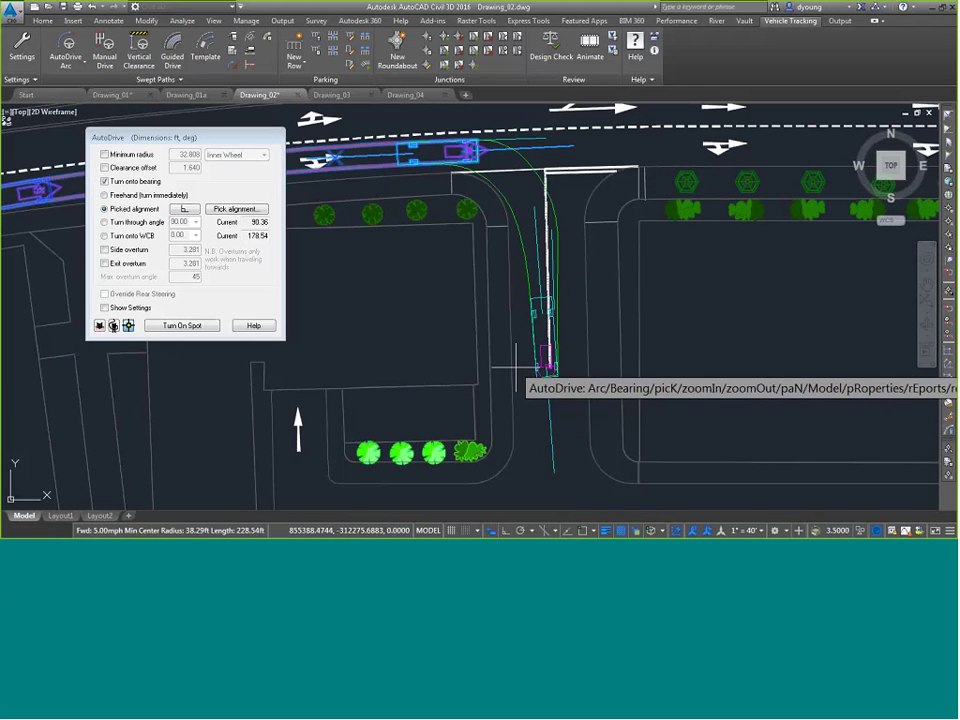
Step: Align the truck to the horizontal curb polyline and drive it west along the parking aisle
left_click(530, 440)
mouse_move(530, 440)
middle_mouse_down()
mouse_move(544, 274)
mouse_move(456, 122)
middle_mouse_up()
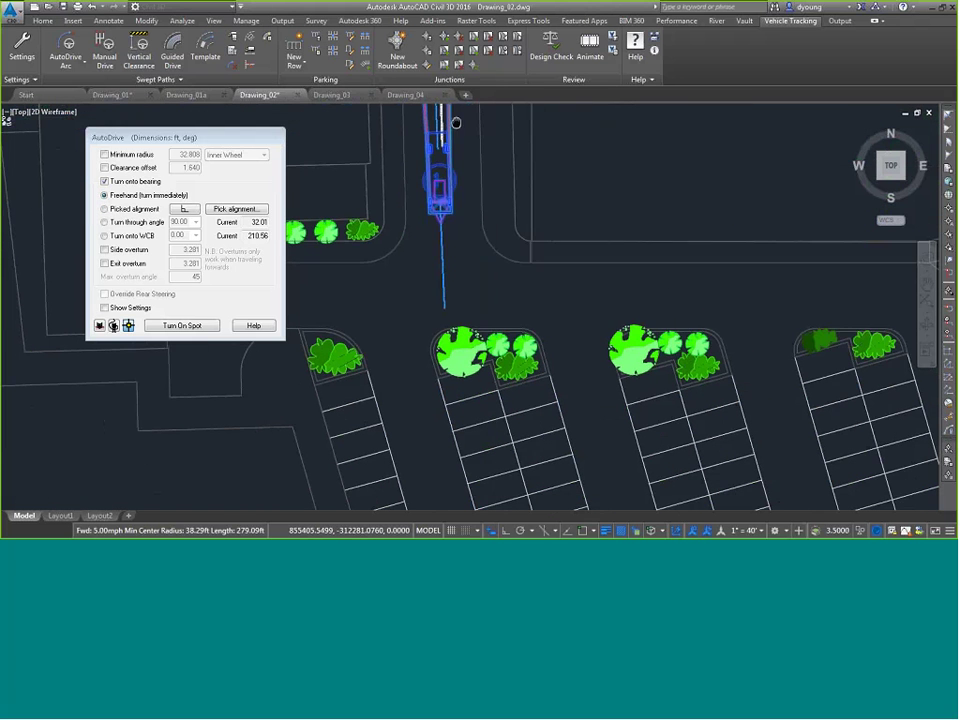
left_click(241, 209)
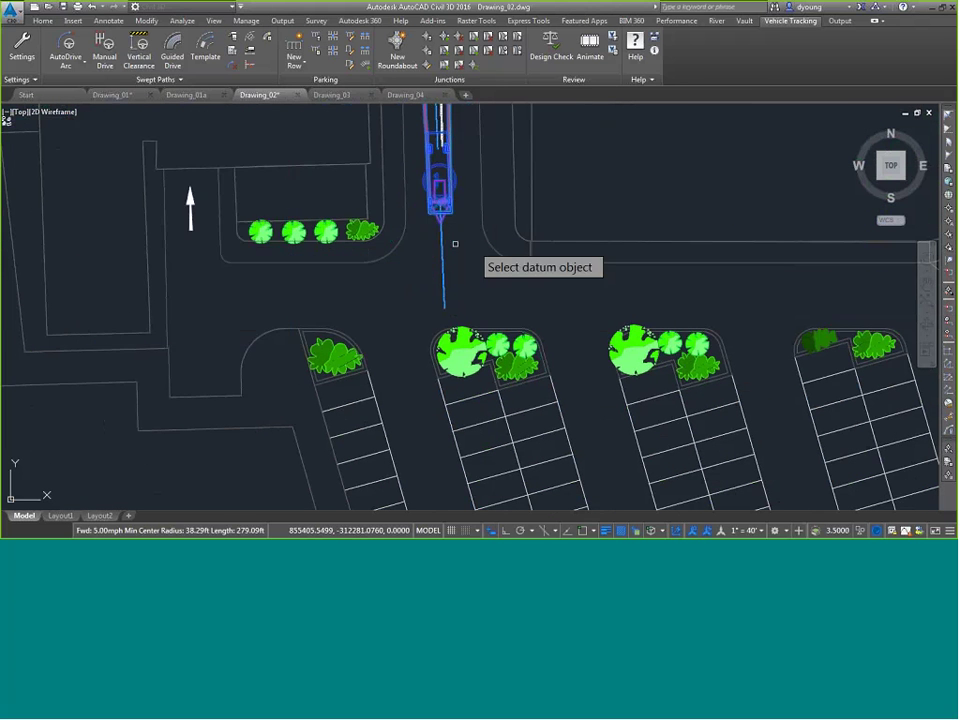
left_click(602, 258)
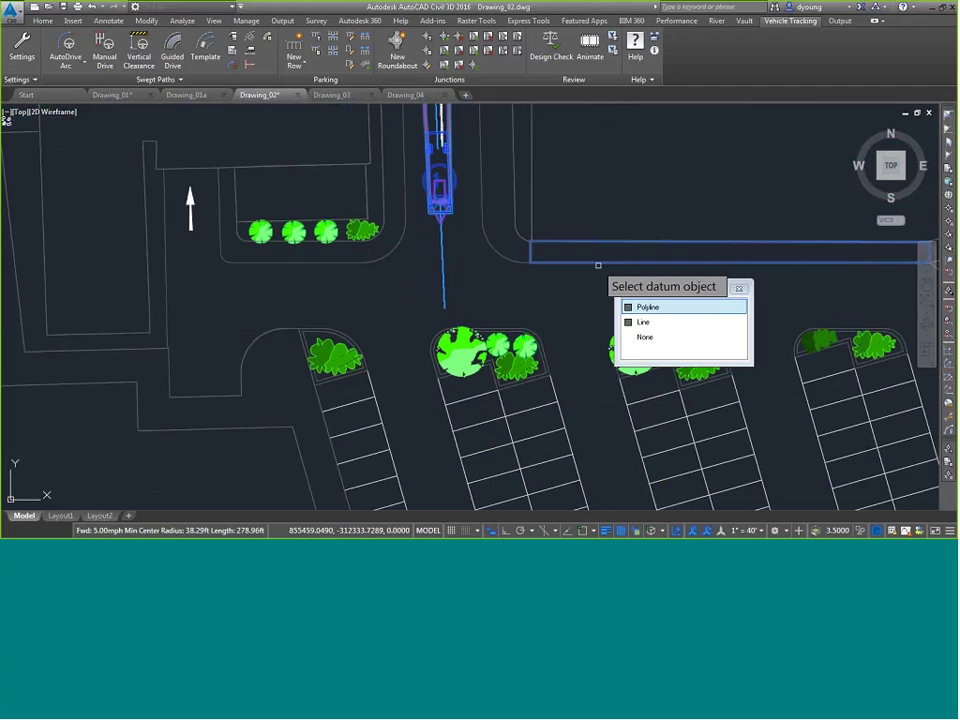
left_click(646, 310)
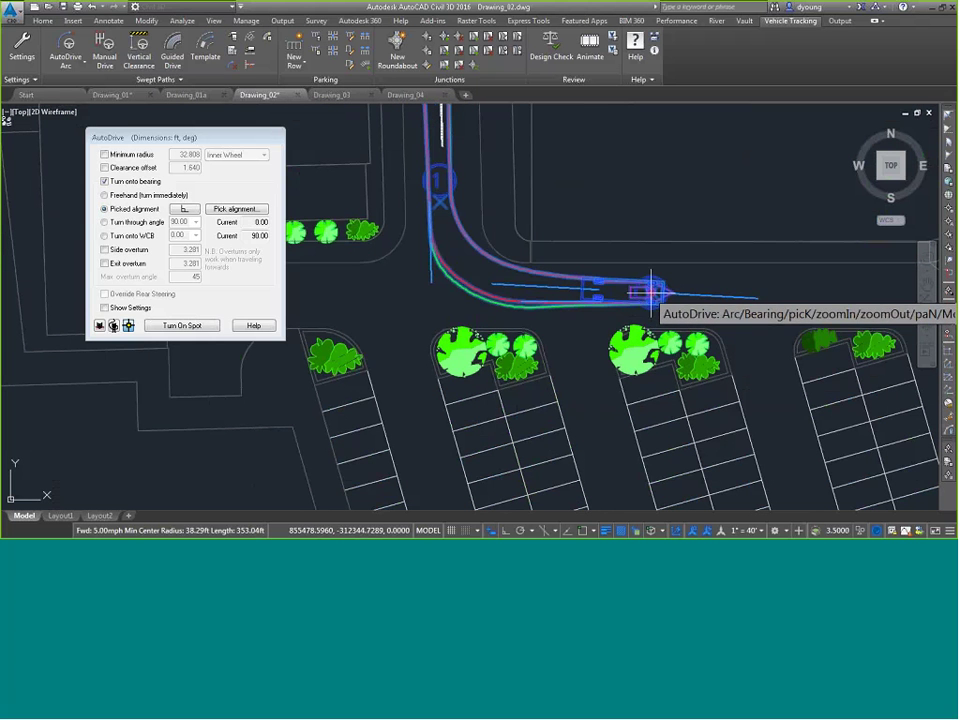
middle_click_drag(386, 285, 705, 368)
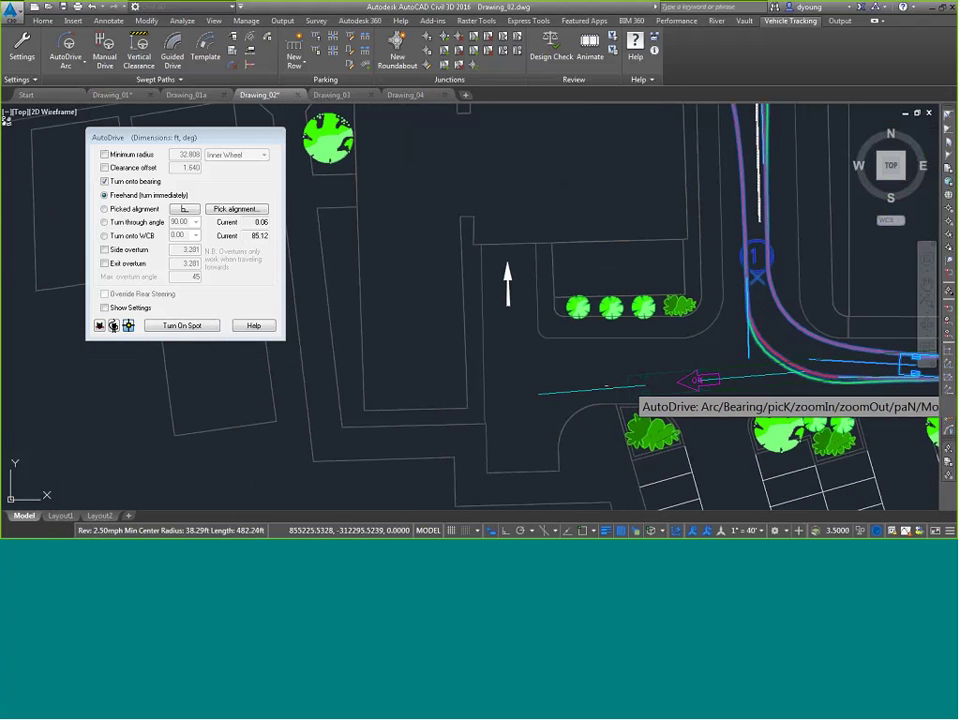
left_click(697, 380)
Step: Pick the vertical line as datum, accept the end position and finish the drive
left_click(243, 209)
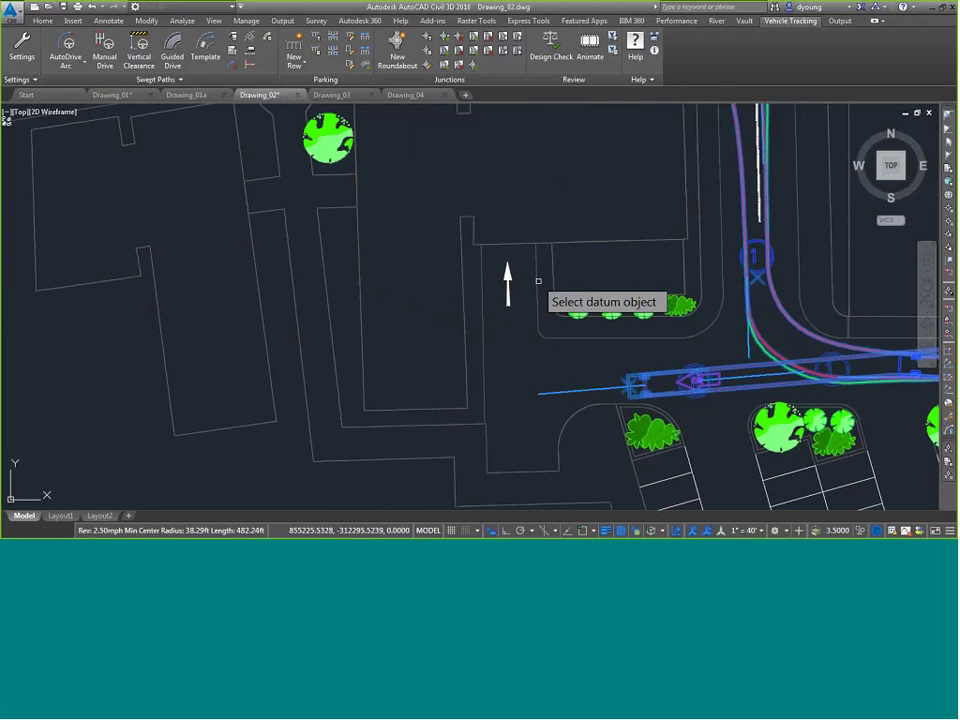
left_click(500, 285)
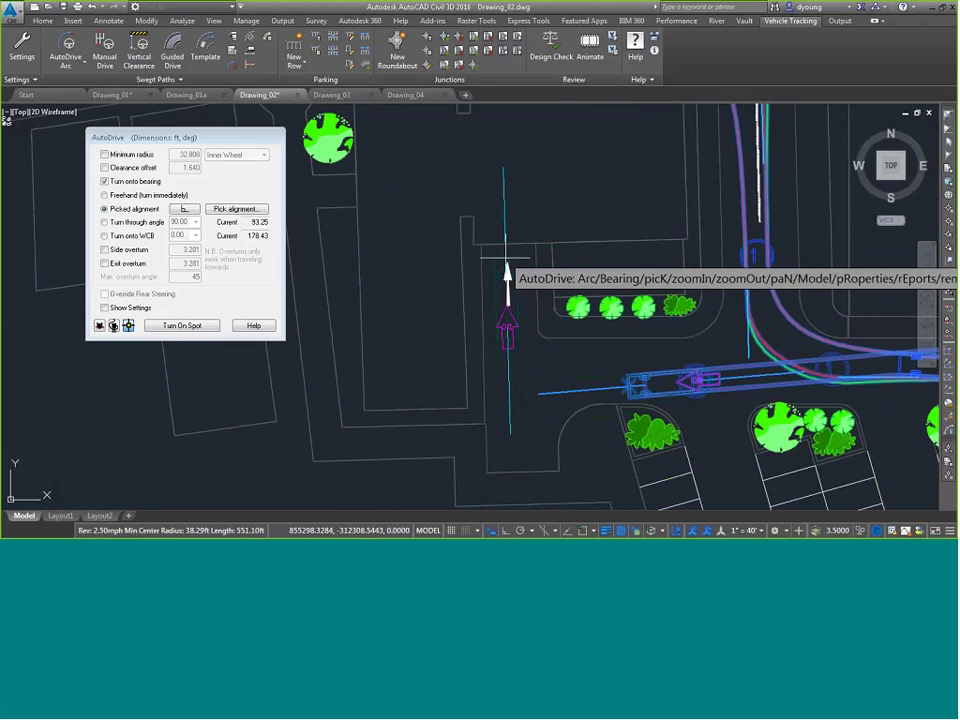
scroll(514, 253, "up", 4)
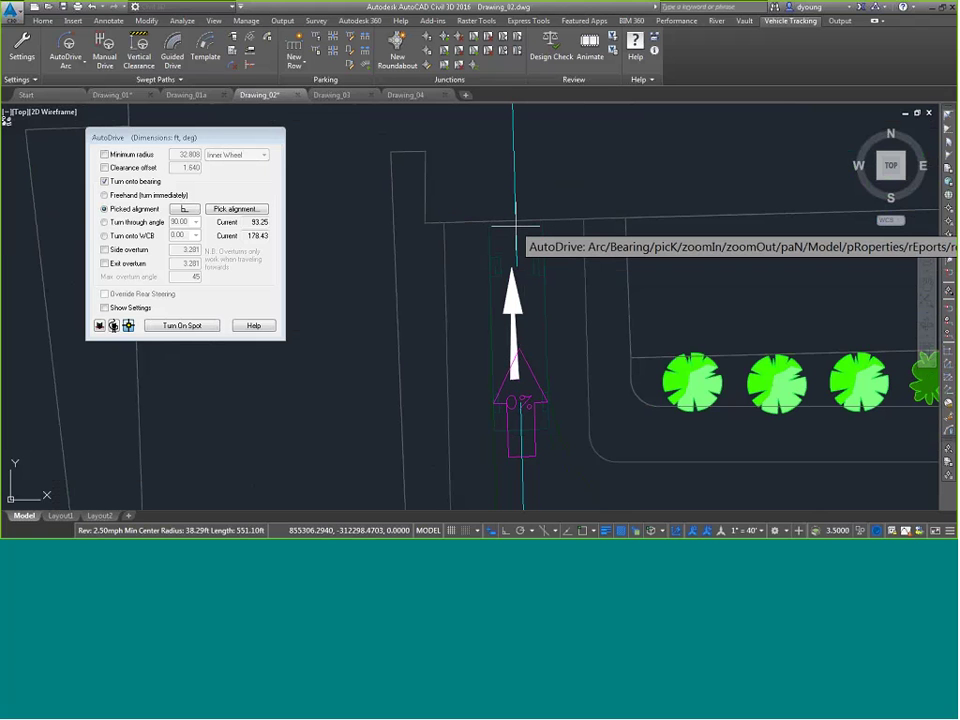
left_click(510, 238)
key("Return")
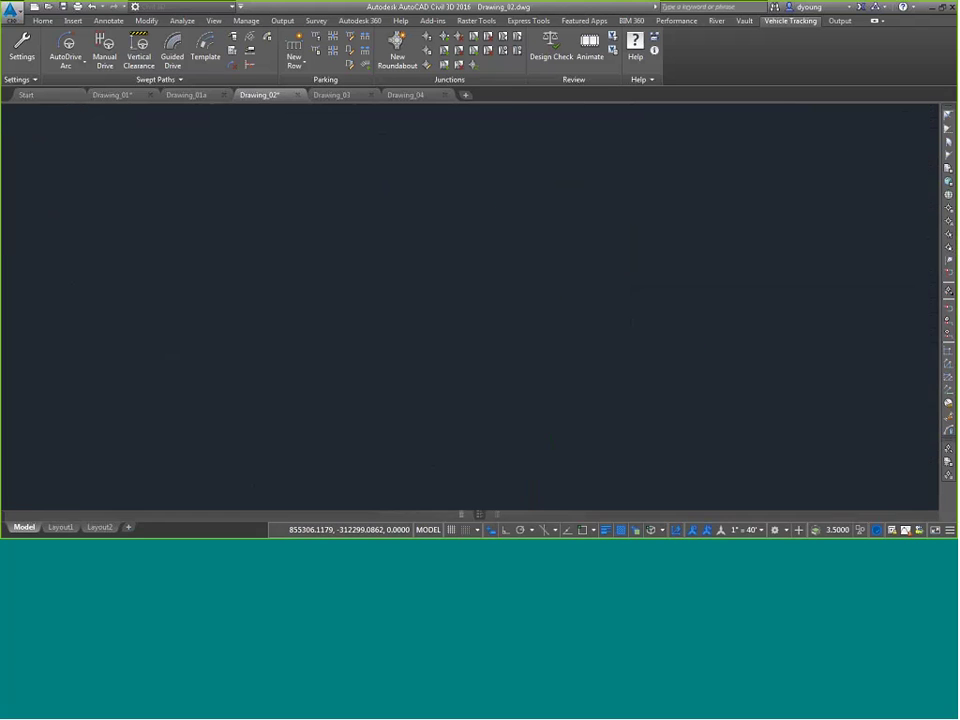
Step: Drag a target-point grip on the SU-30's turn to a new spot and review the recalculated path
scroll(514, 228, "down", 4)
middle_click_drag(514, 250, 310, 215)
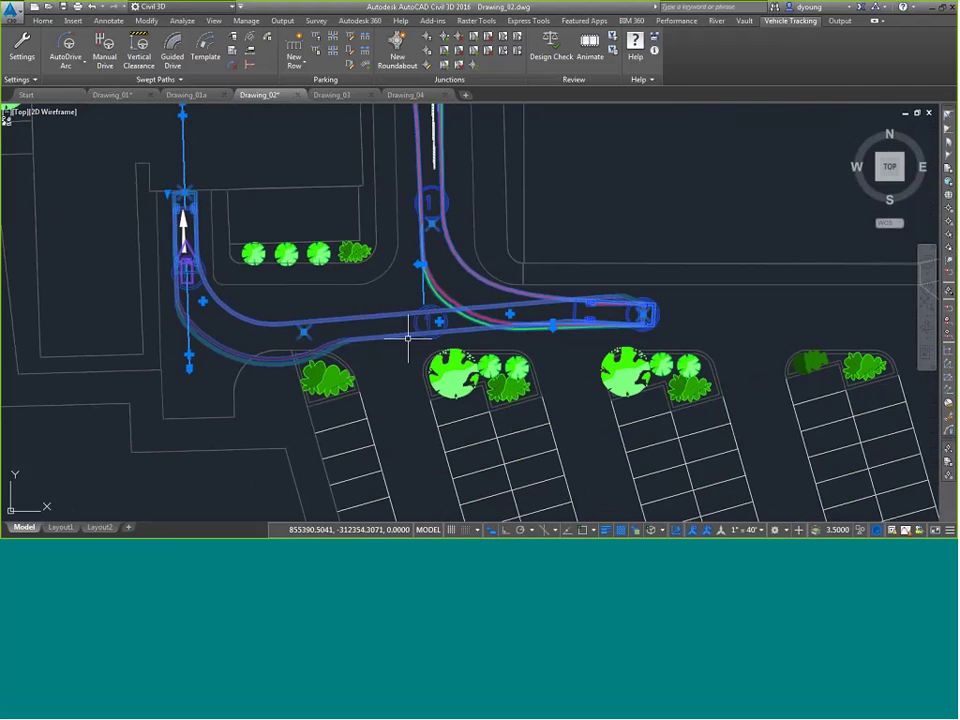
left_click(348, 320)
left_click(318, 292)
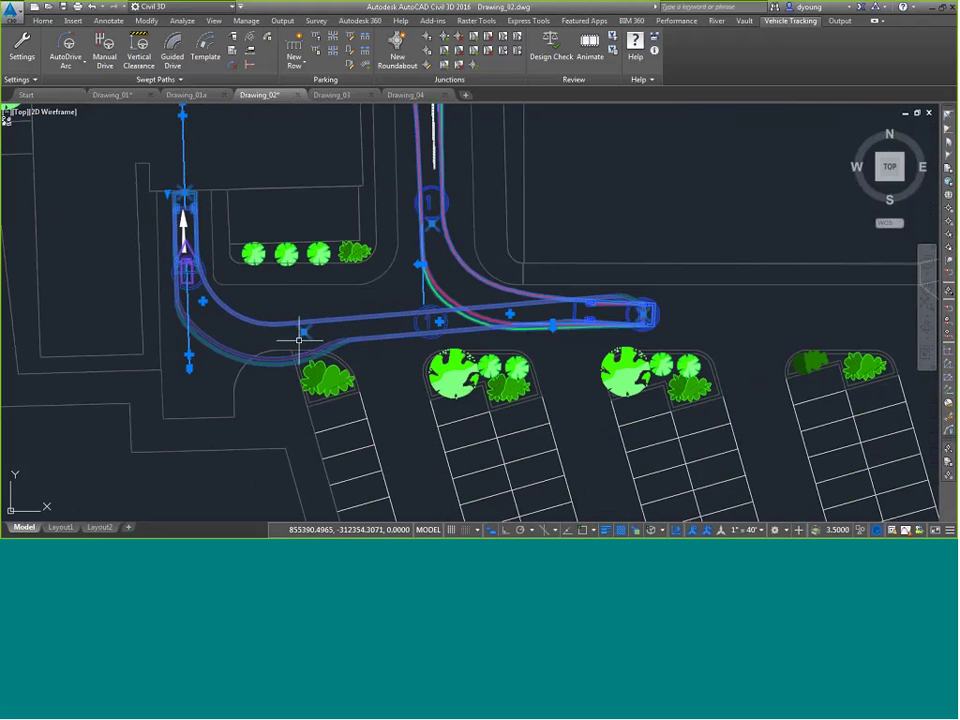
left_click(300, 326)
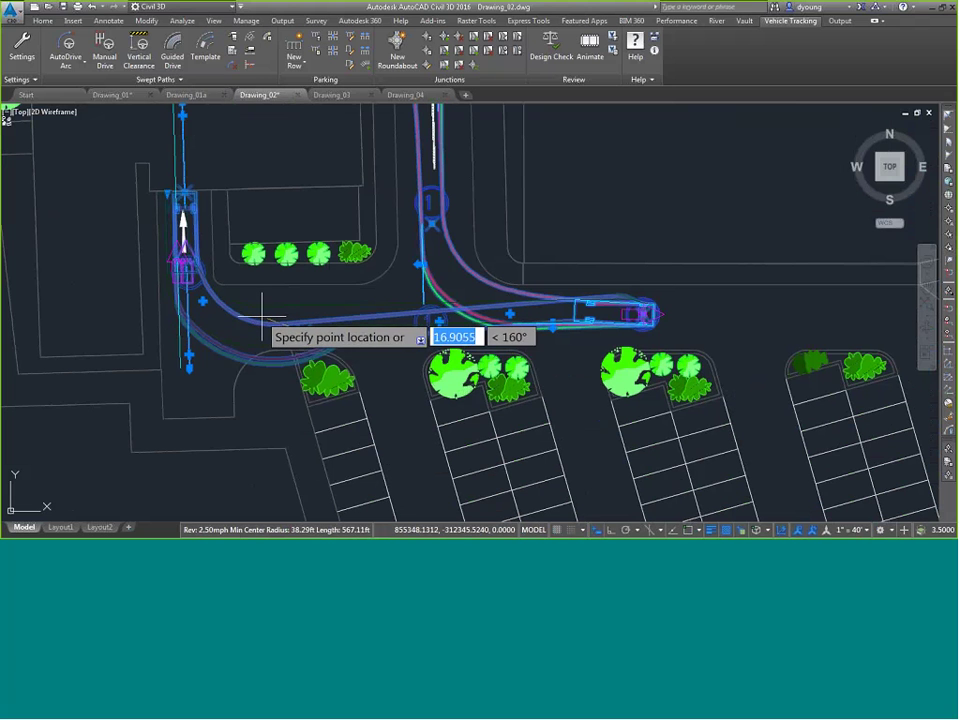
left_click(263, 318)
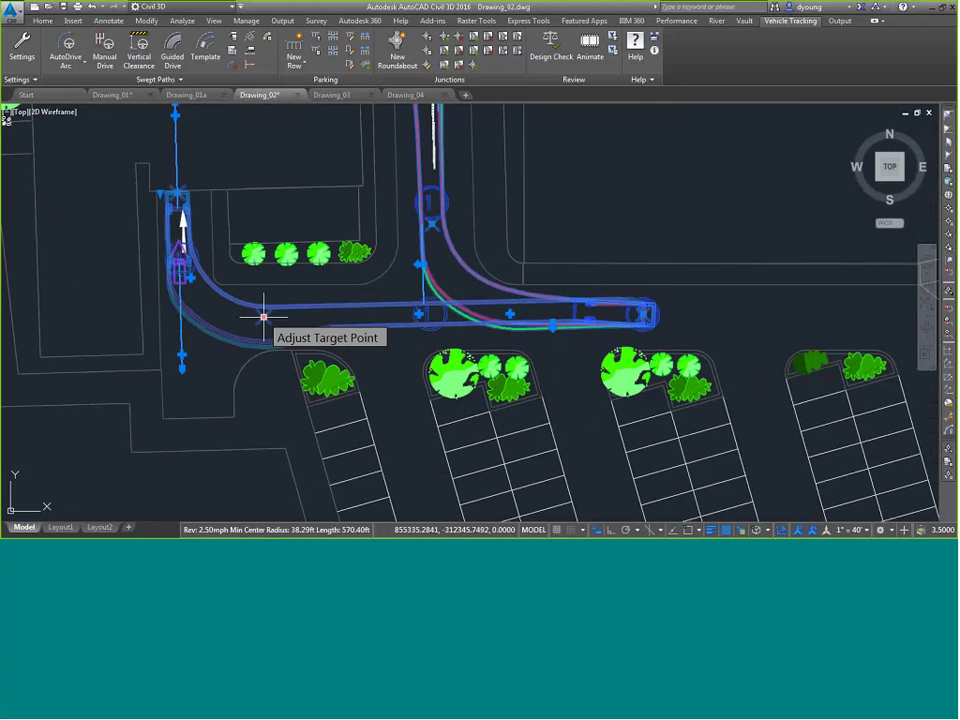
key("Escape")
scroll(280, 335, "up", 4)
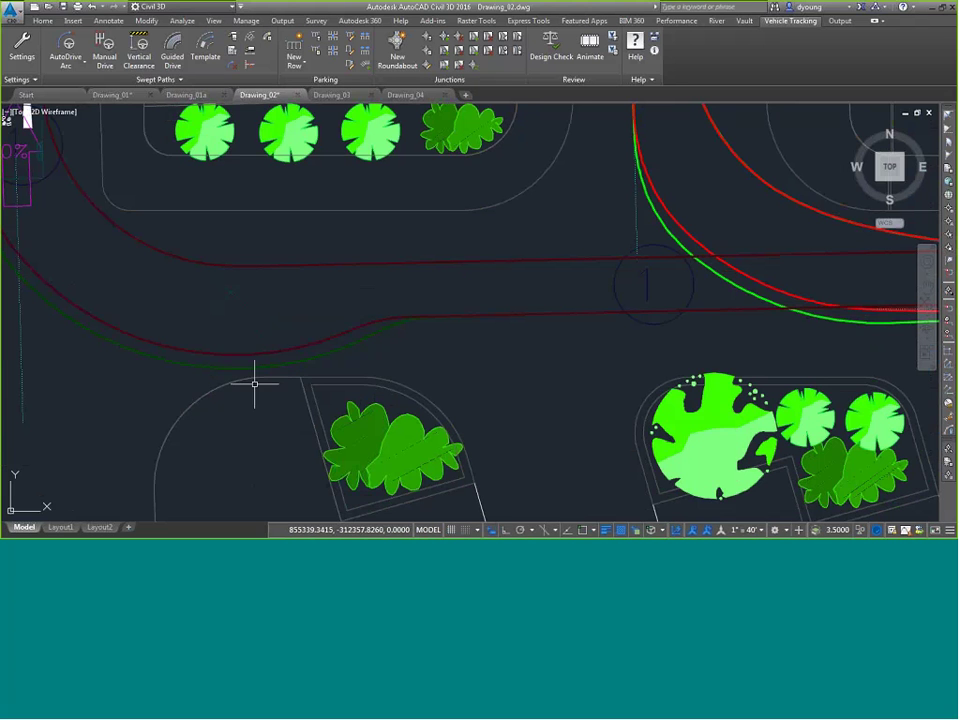
mouse_move(255, 383)
middle_mouse_down()
mouse_move(261, 328)
mouse_move(621, 338)
middle_mouse_up()
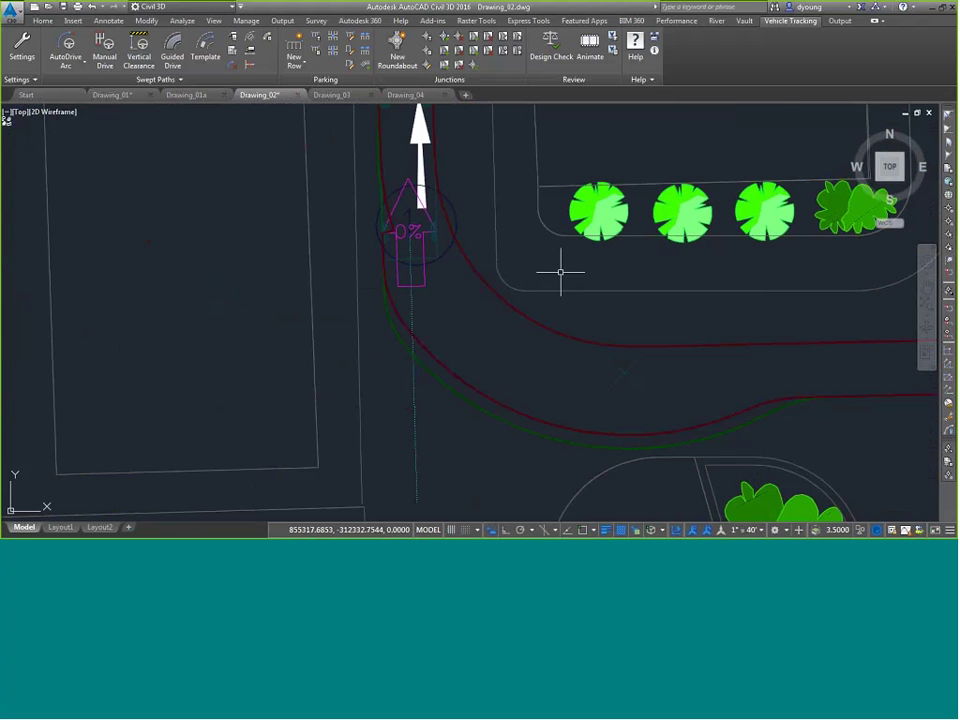
scroll(626, 281, "down", 5)
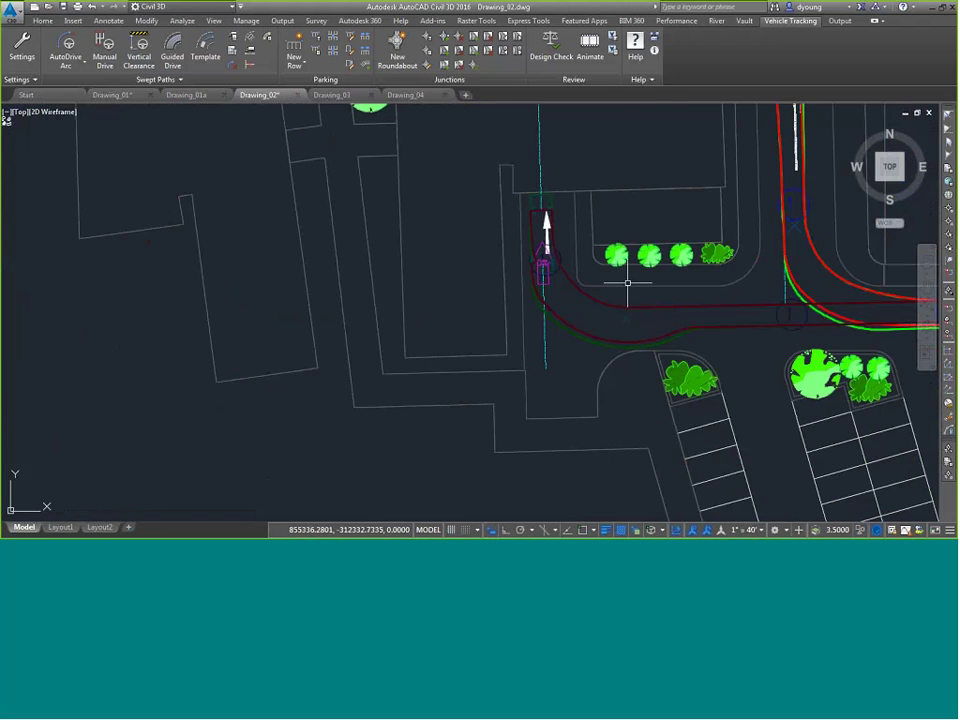
middle_click_drag(747, 257, 403, 317)
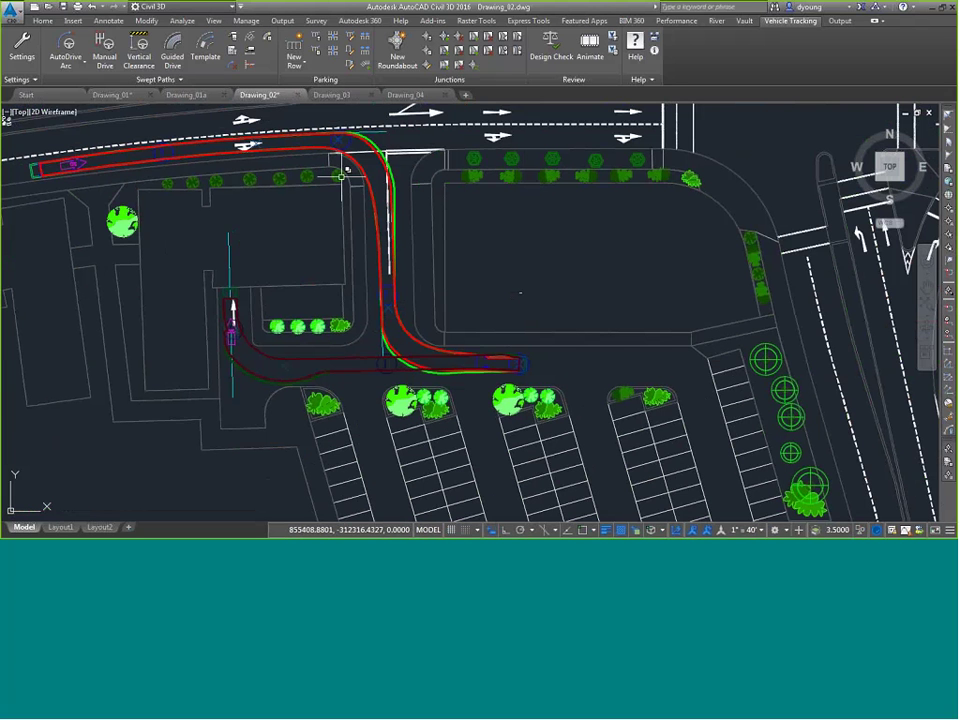
Step: Animate the SU-30 swept path, playing it to 107.8/107.8 at speeds up to x8
left_click(296, 147)
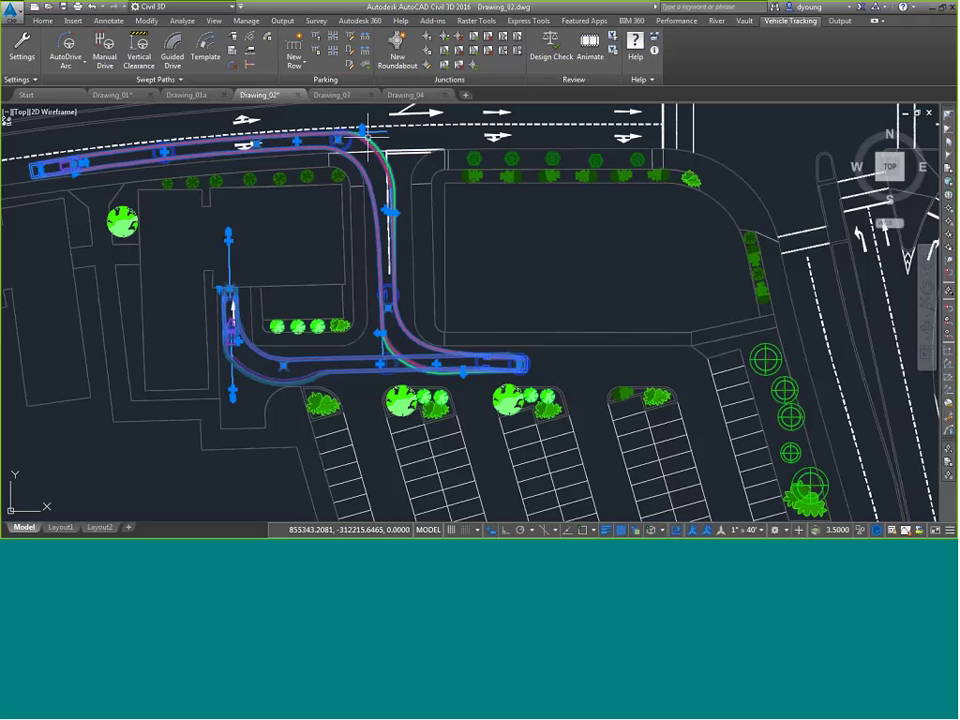
left_click(596, 48)
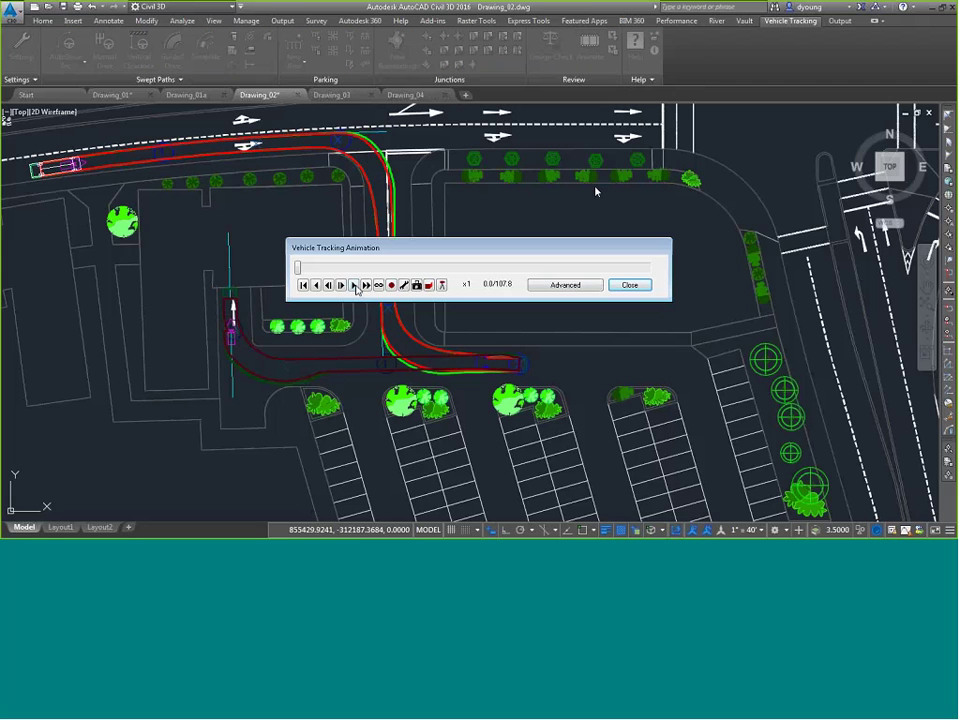
left_click(352, 285)
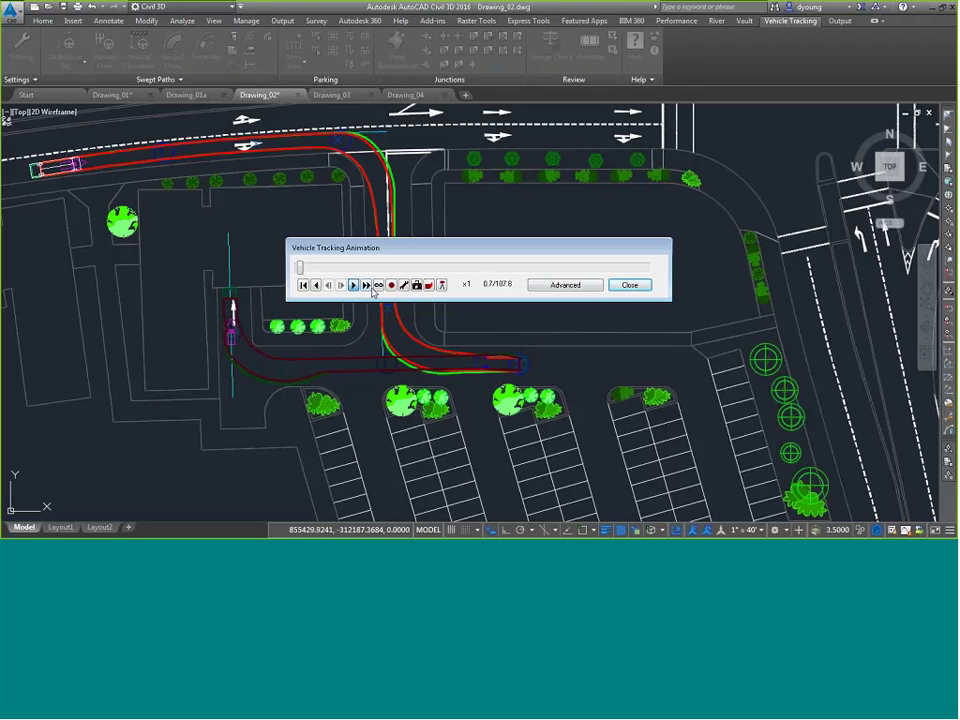
left_click(366, 285)
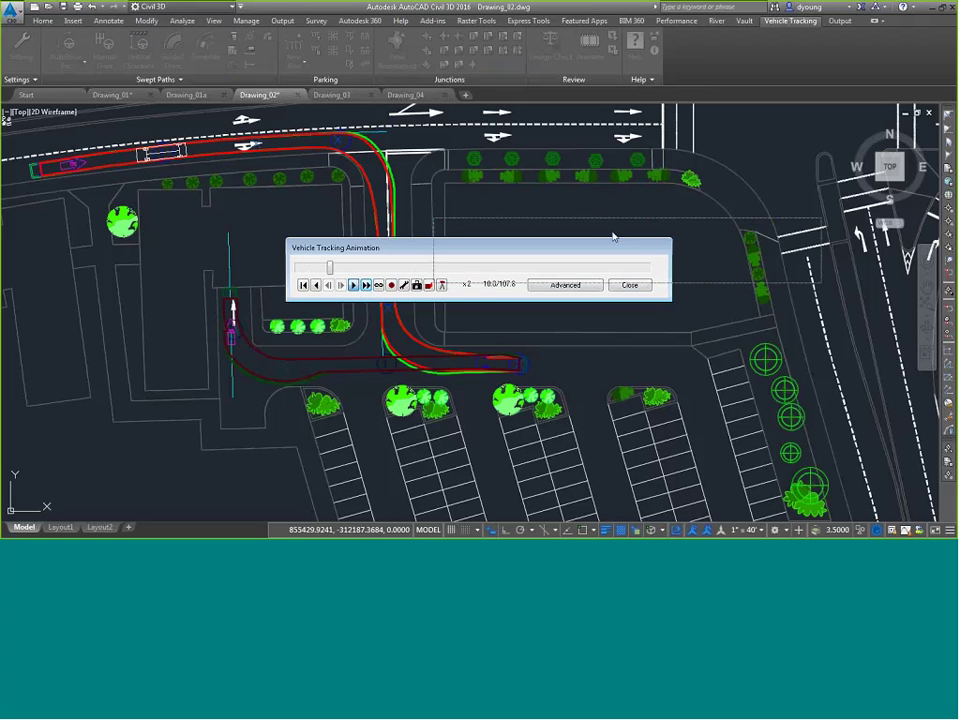
left_click_drag(459, 255, 625, 236)
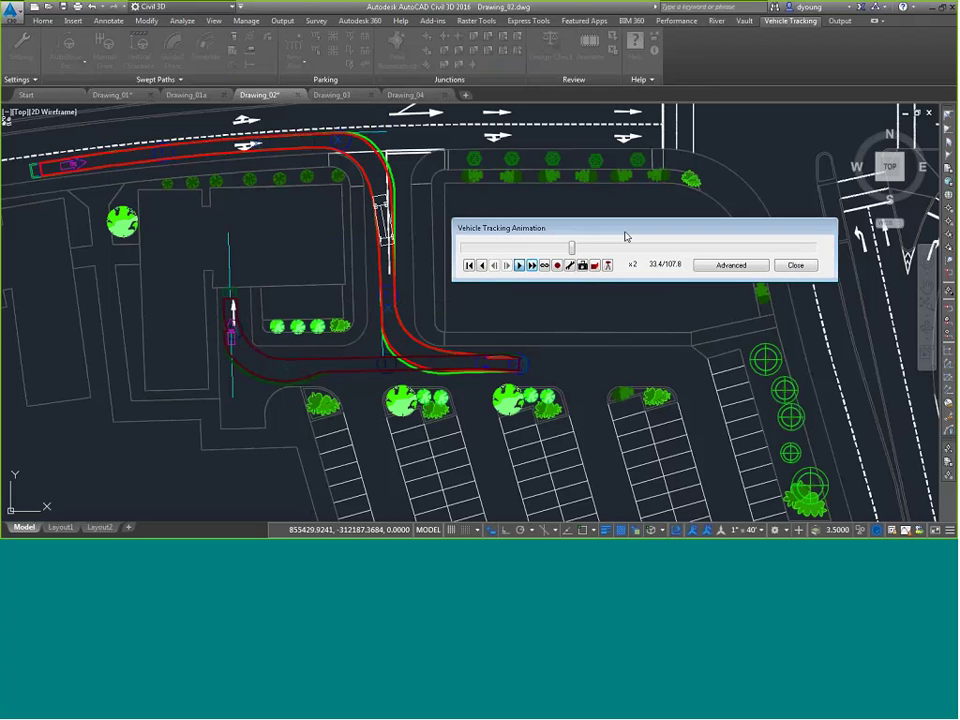
left_click(534, 265)
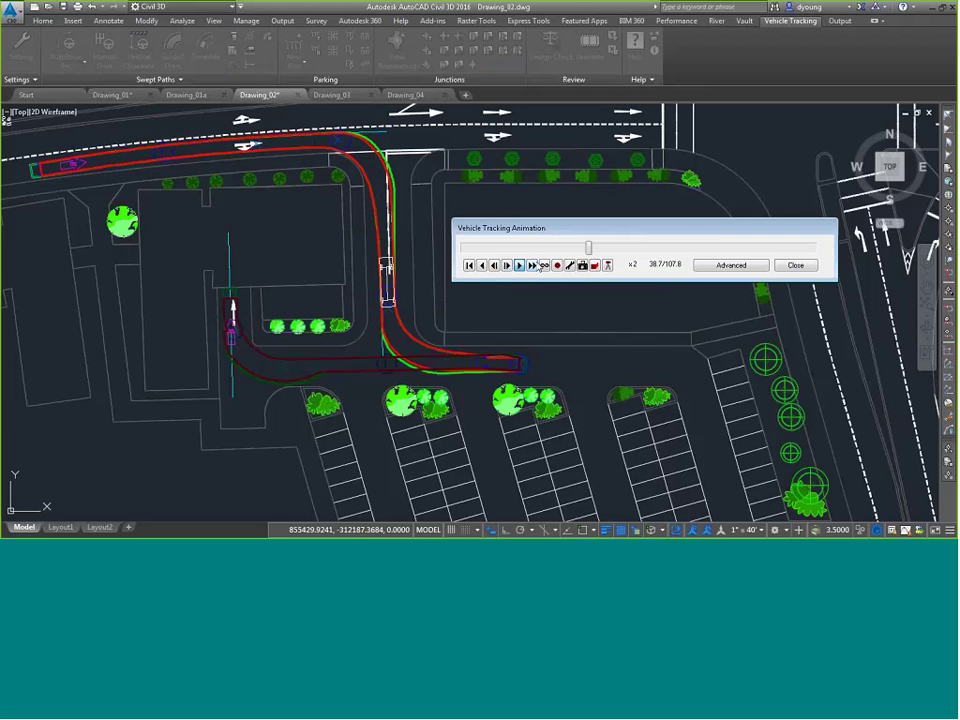
left_click(534, 265)
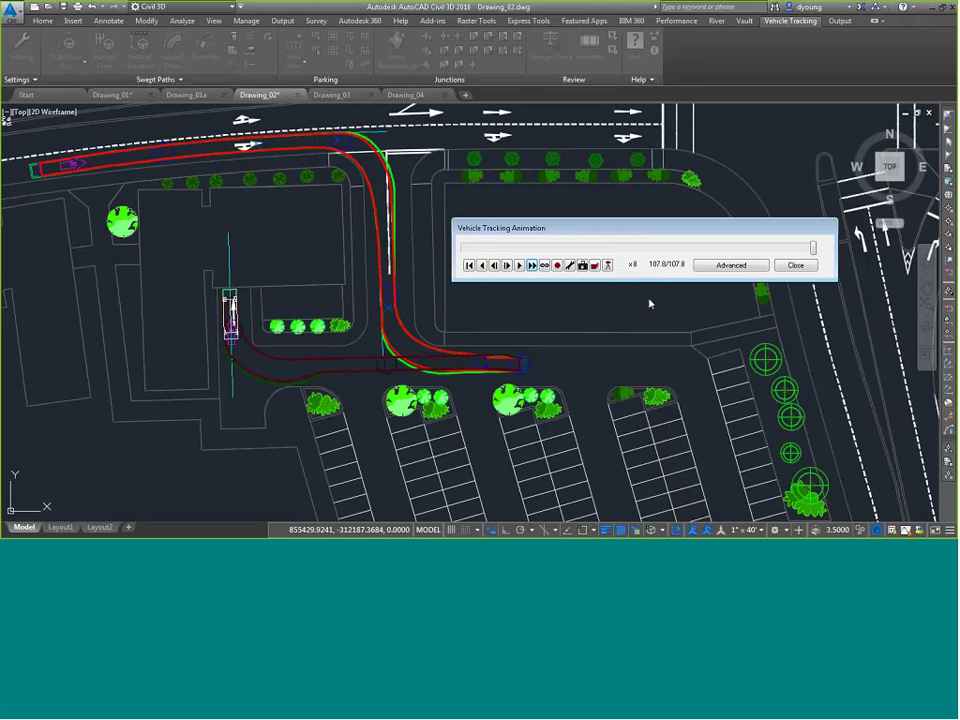
Step: Switch the truck animation to 3D, move its window to the lower left, and scrub back along the path
left_click(607, 265)
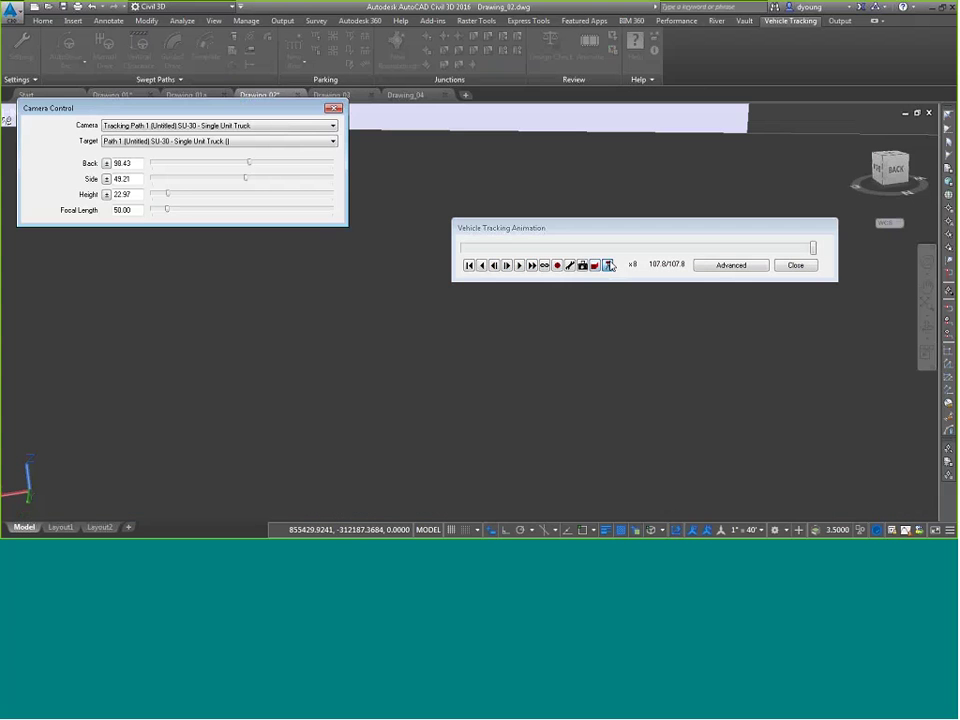
left_click_drag(598, 228, 201, 335)
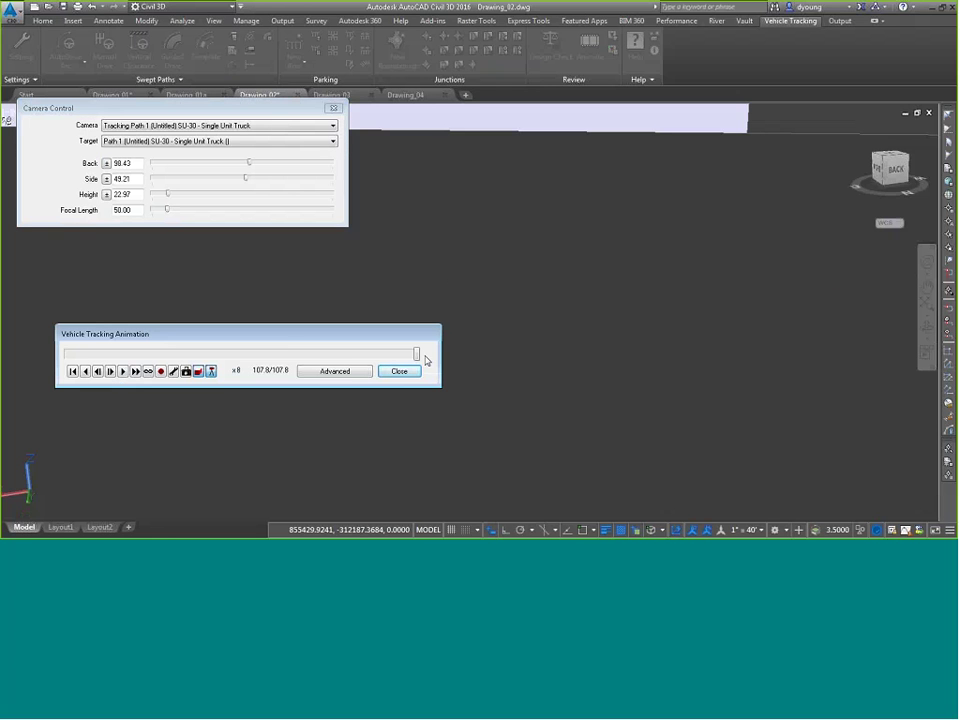
left_click_drag(416, 354, 241, 369)
left_click(72, 371)
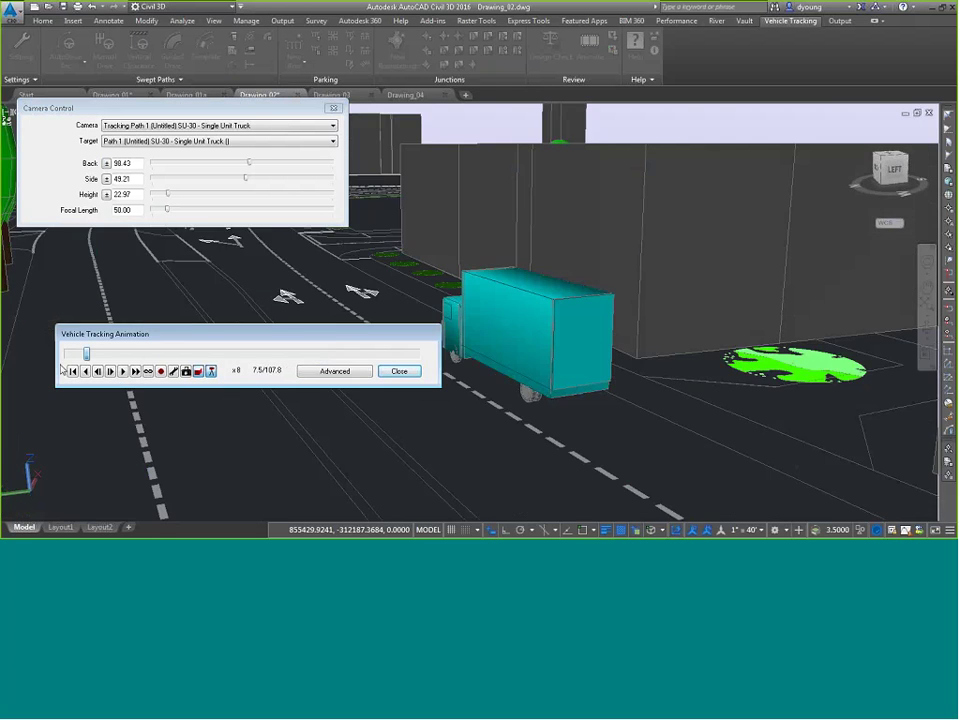
left_click(74, 371)
left_click_drag(72, 354, 183, 358)
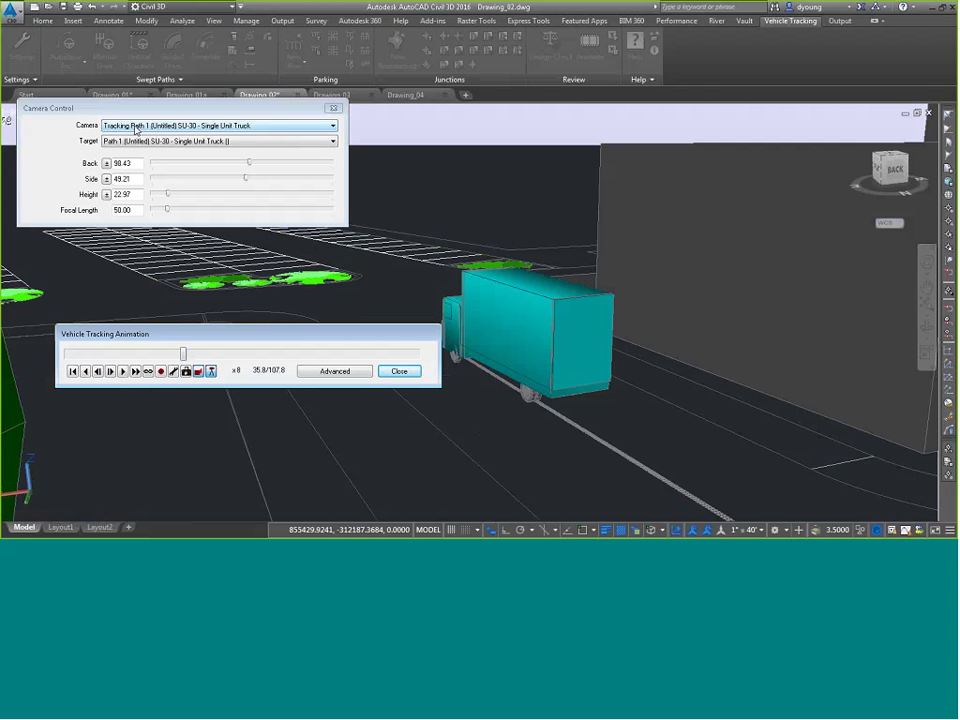
Step: Set the camera to Driver's eye Path 1 and play the drive, replaying from about 42.8
left_click(136, 128)
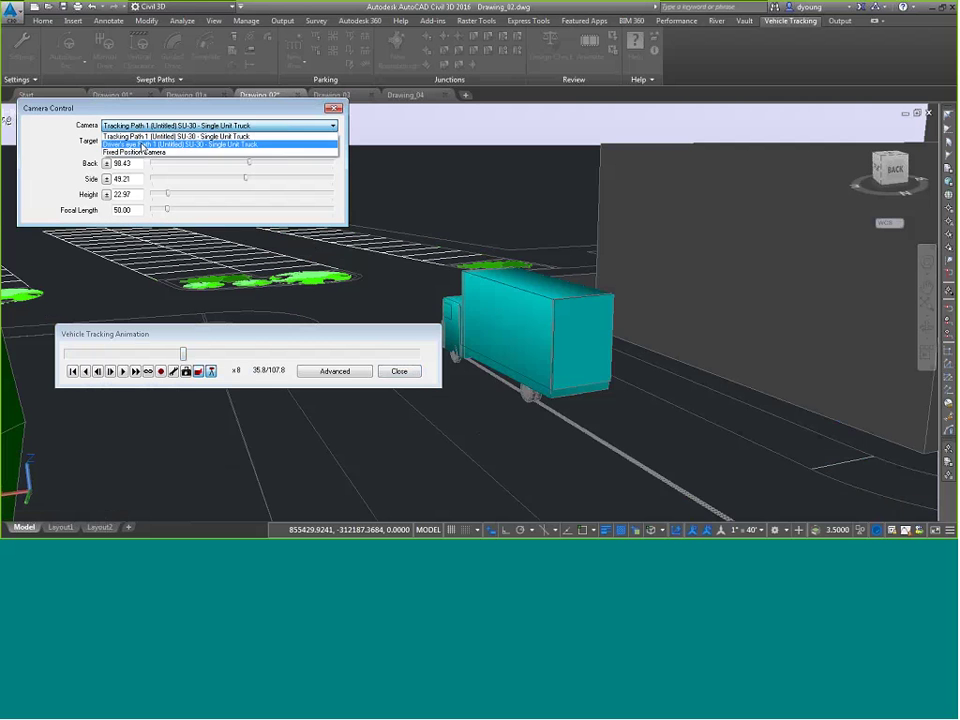
left_click(170, 144)
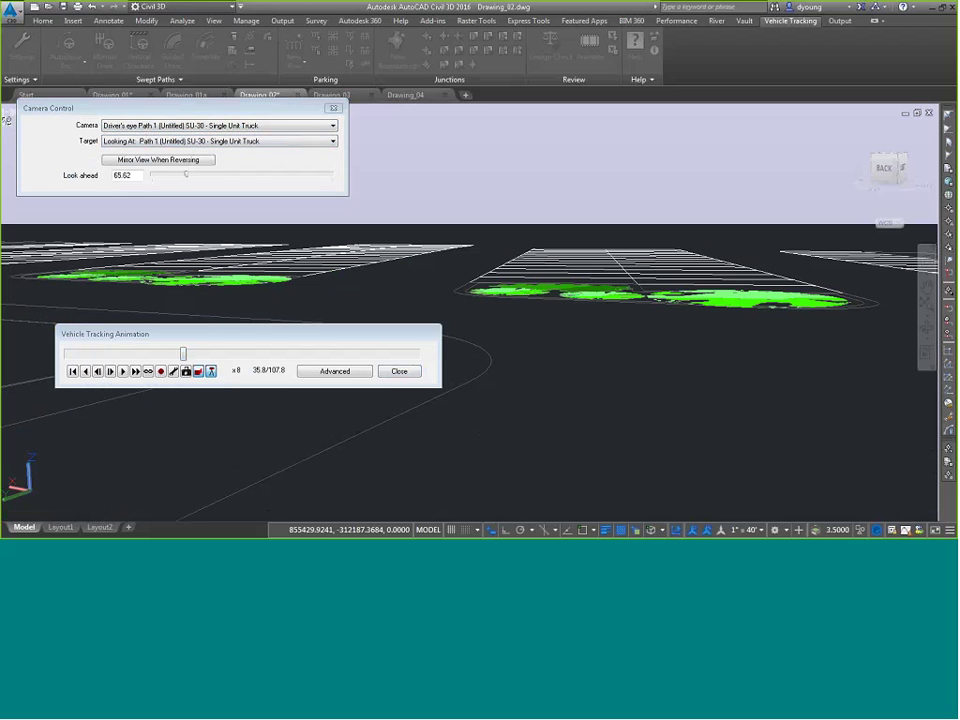
left_click_drag(183, 354, 110, 354)
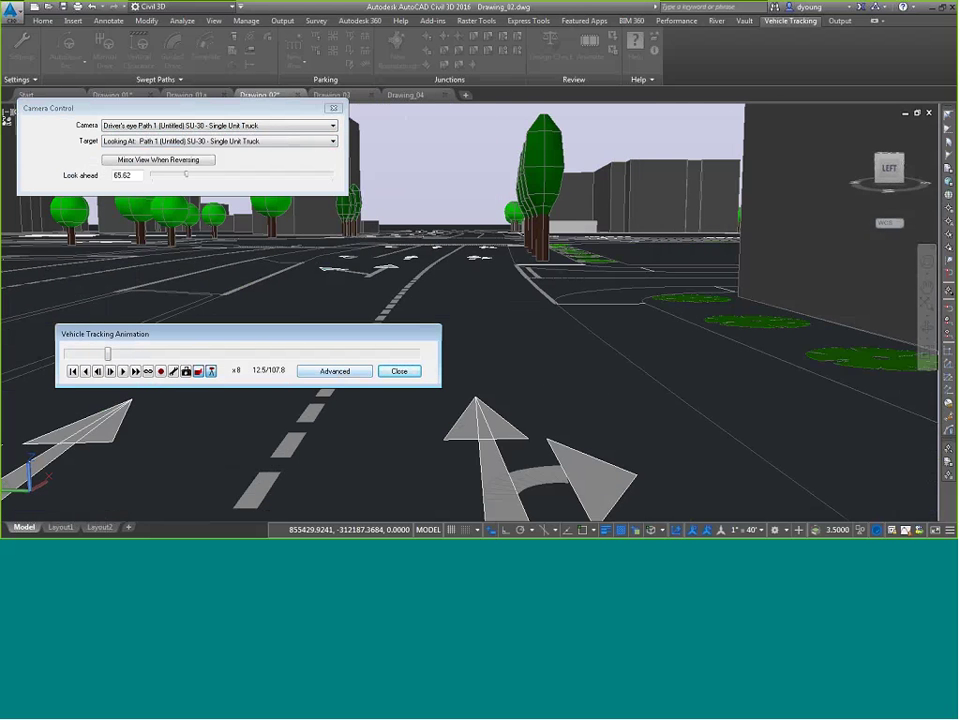
left_click(122, 371)
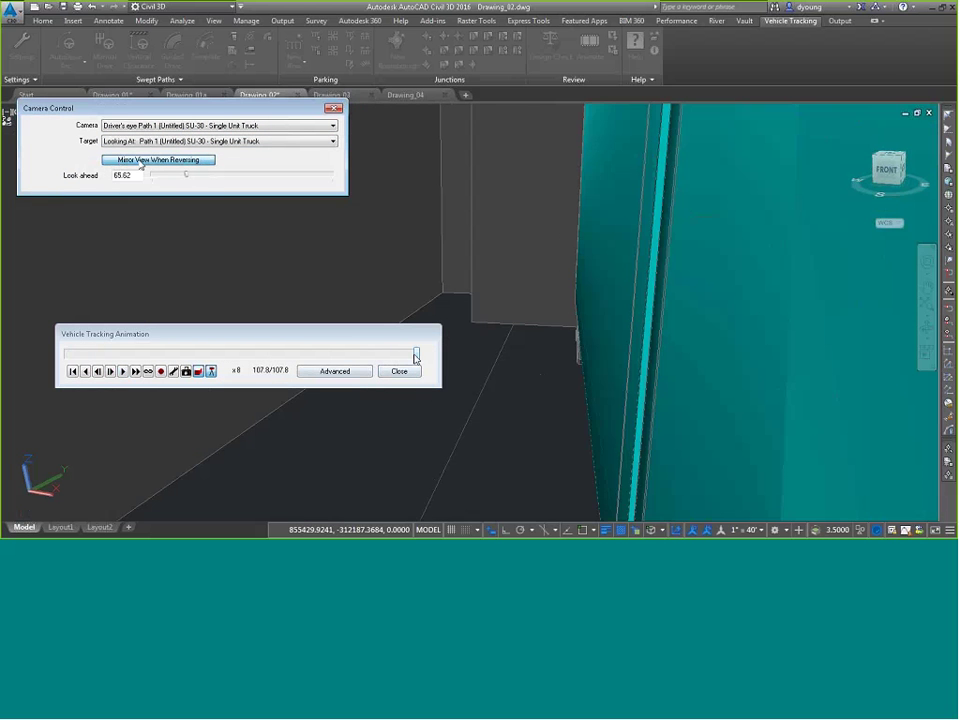
left_click_drag(416, 353, 205, 352)
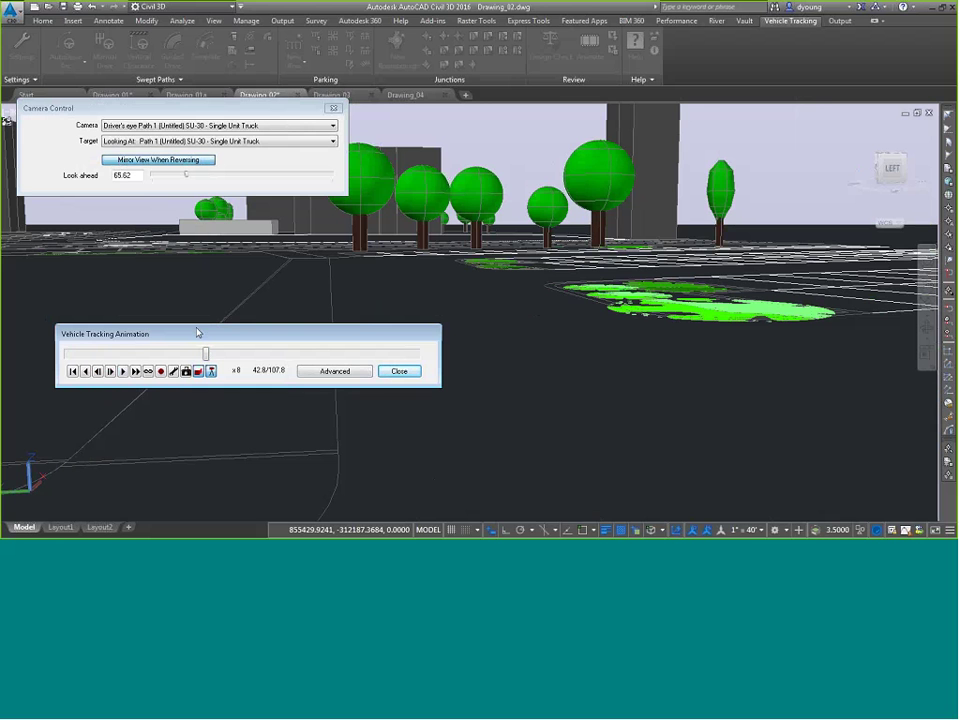
left_click(122, 372)
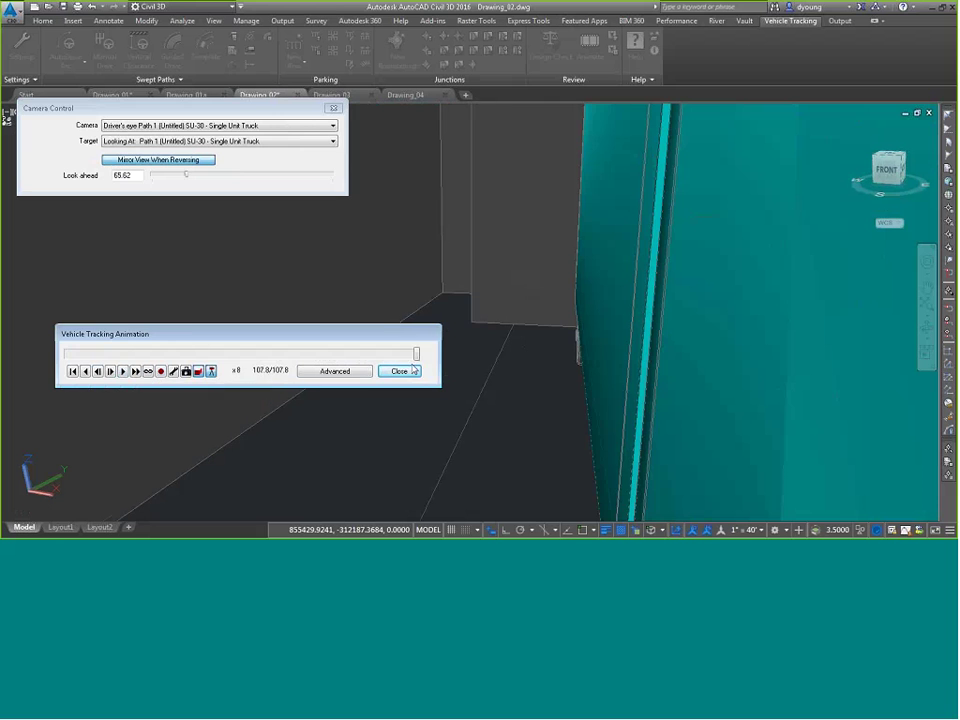
left_click(399, 371)
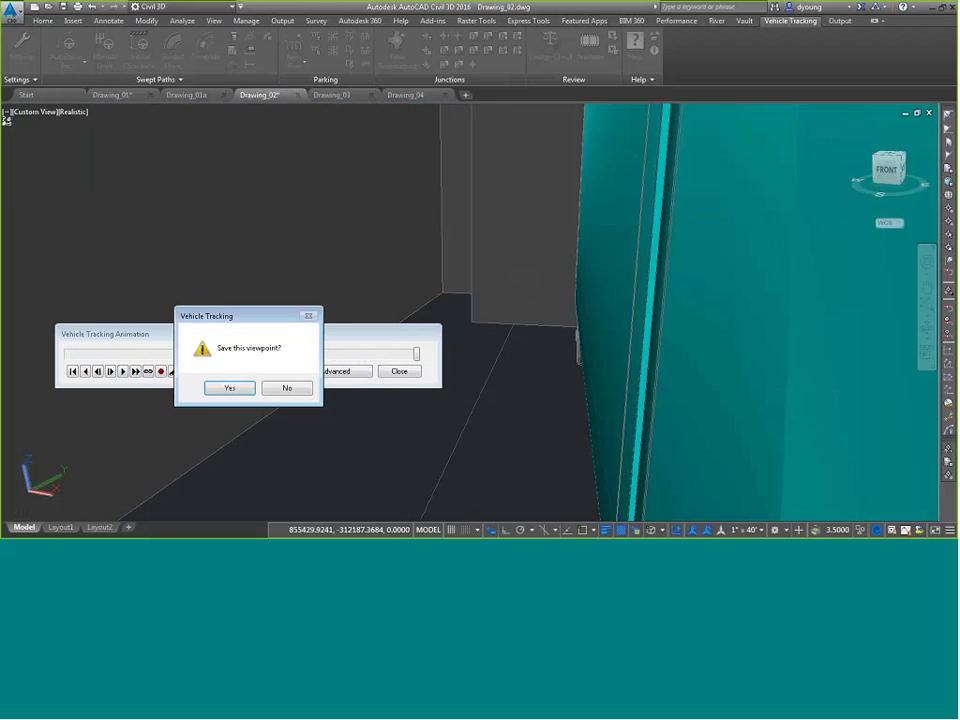
Step: Decline saving the viewpoint and return to Drawing_01
left_click(283, 387)
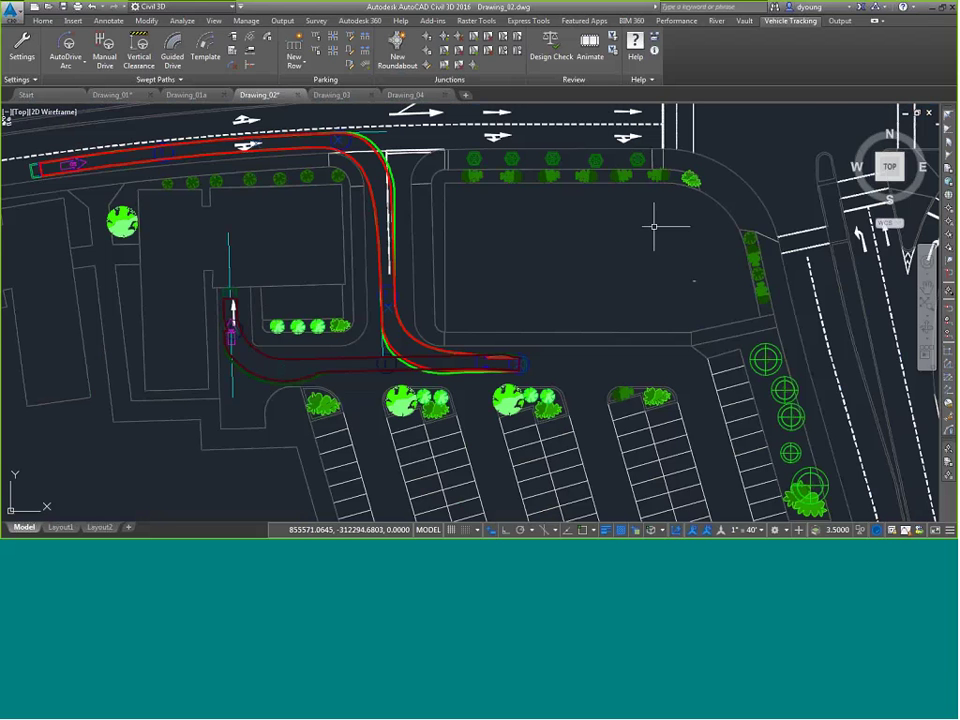
left_click(116, 97)
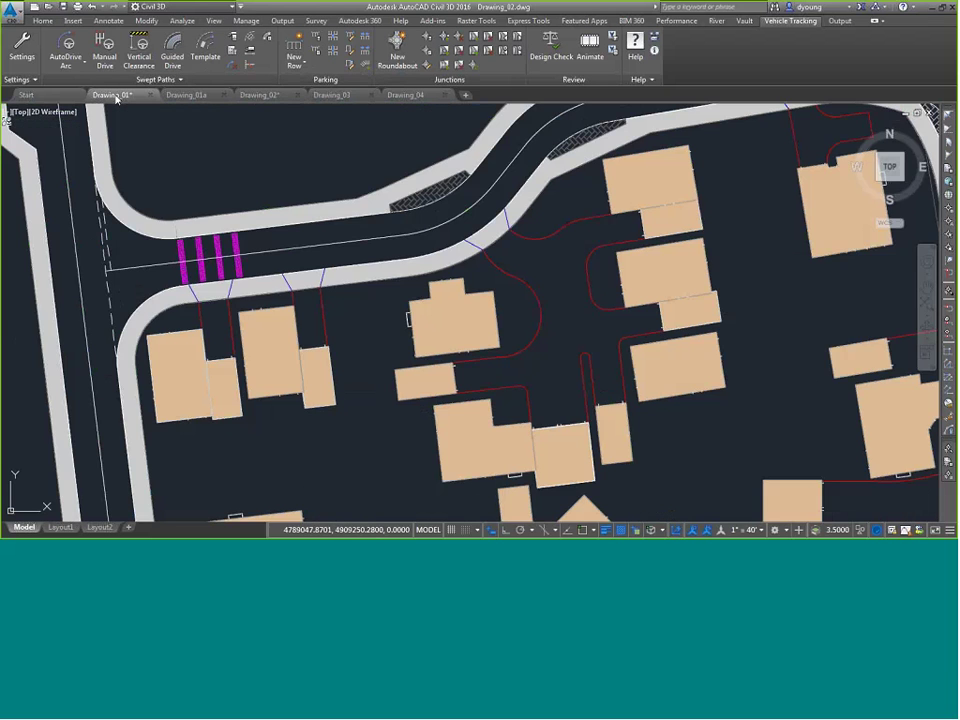
scroll(507, 363, "down", 2)
scroll(507, 363, "down", 2)
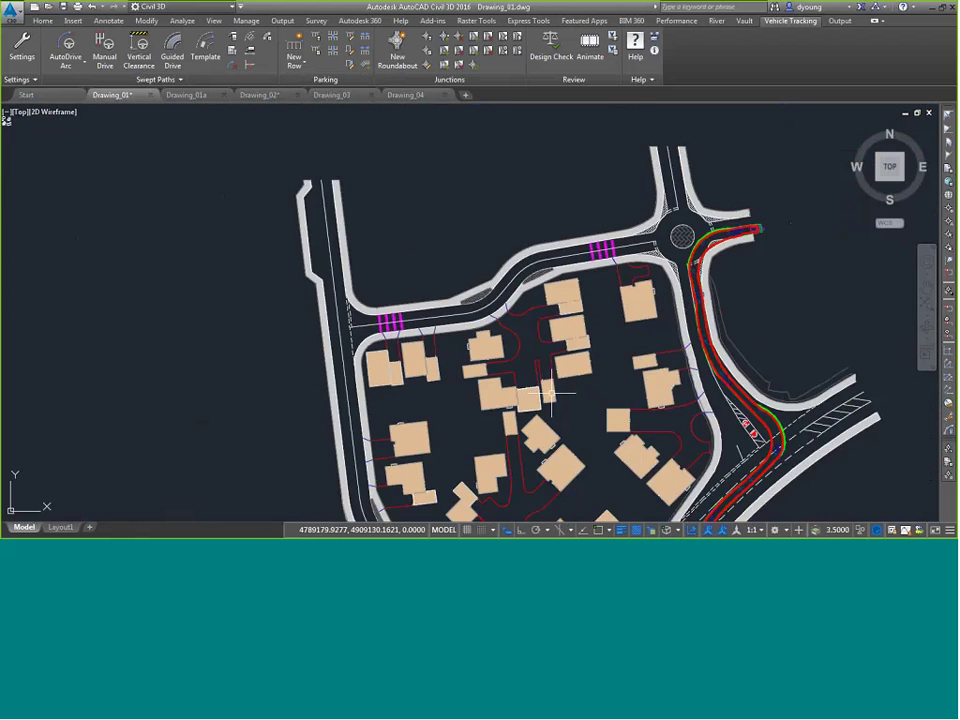
Step: Bring the bumped profile line beside the swept path into view and select it
middle_click_drag(509, 360, 330, 172)
scroll(513, 347, "up", 4)
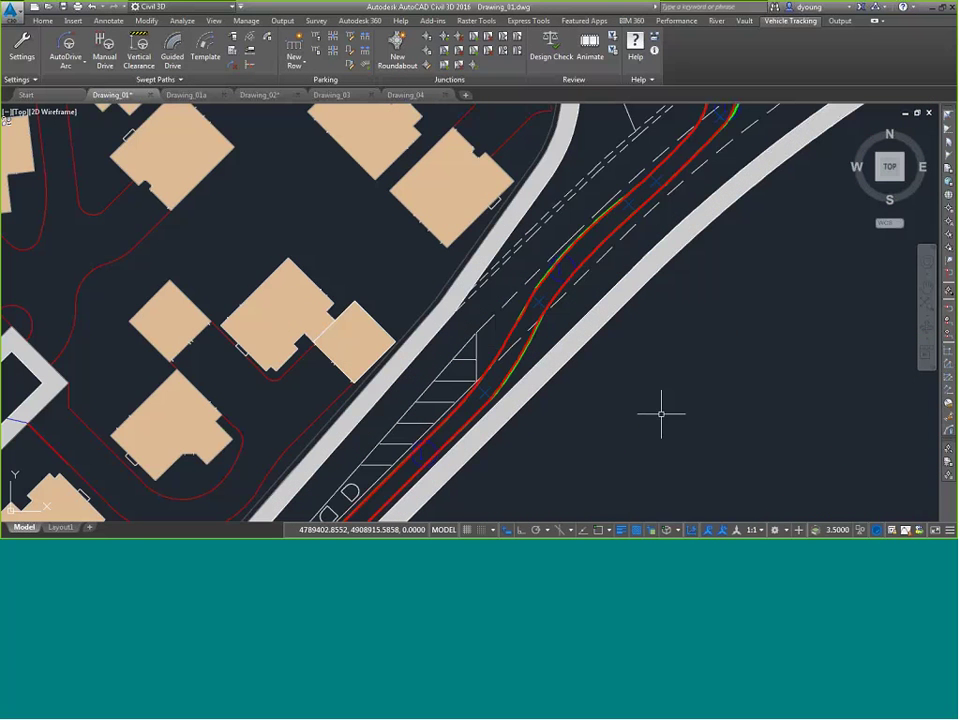
mouse_move(671, 452)
middle_mouse_down()
mouse_move(626, 403)
mouse_move(266, 165)
mouse_move(392, 414)
mouse_move(744, 414)
mouse_move(477, 358)
middle_mouse_up()
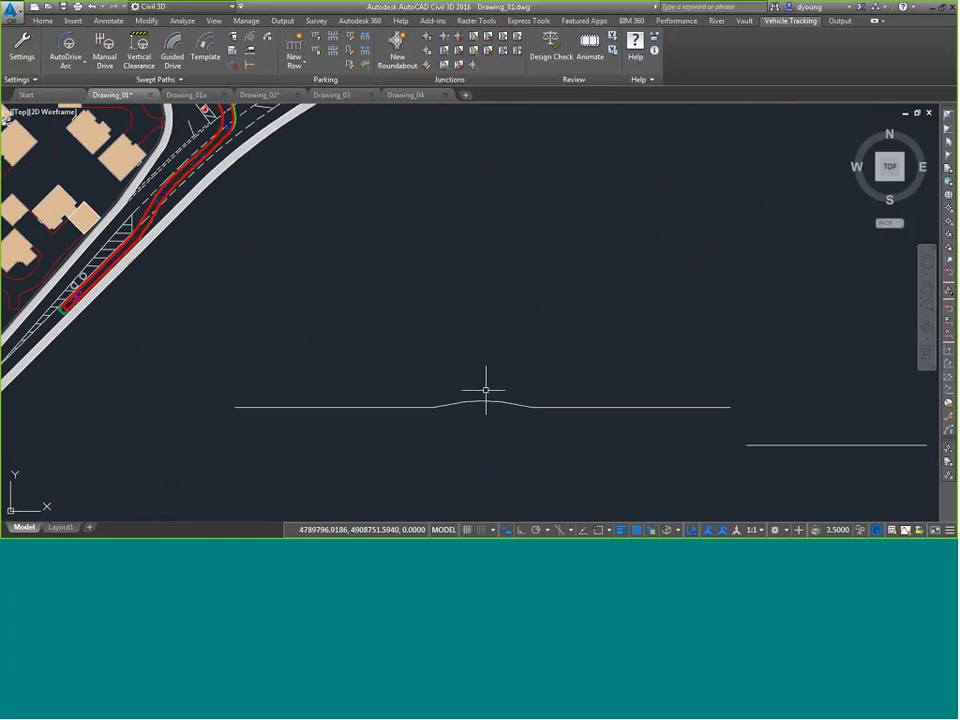
scroll(425, 423, "up", 2)
left_click(416, 398)
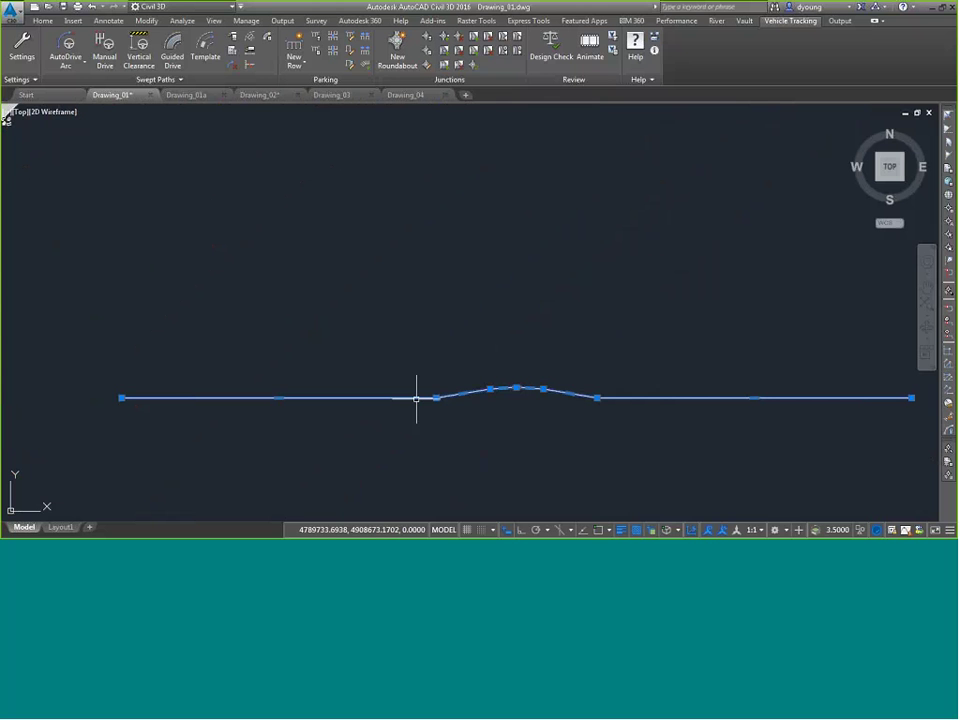
type("li")
key("Return")
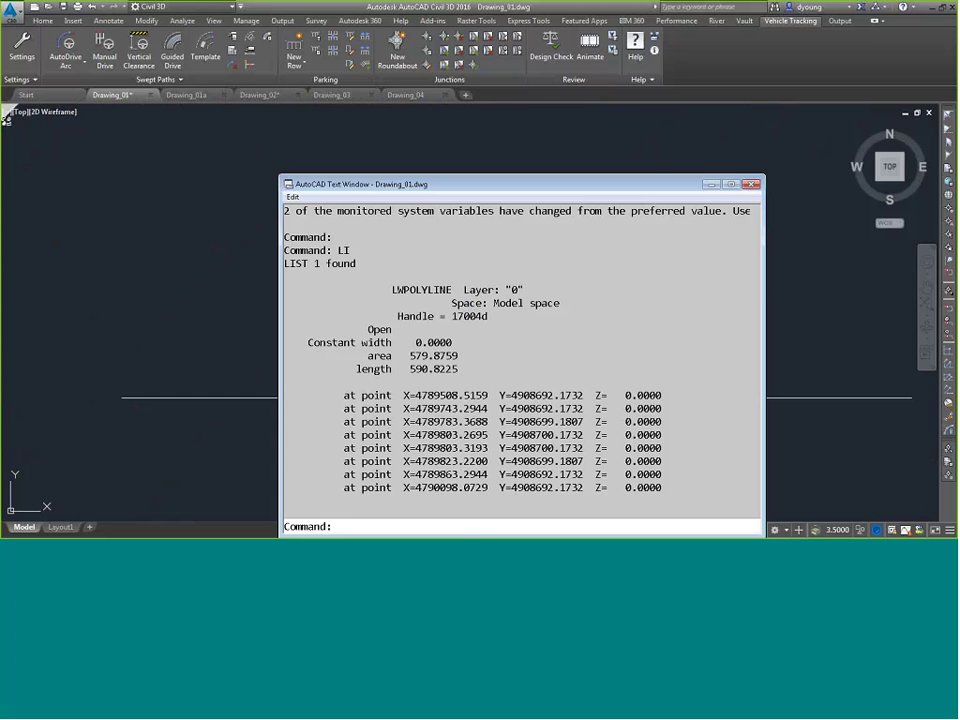
left_click(752, 184)
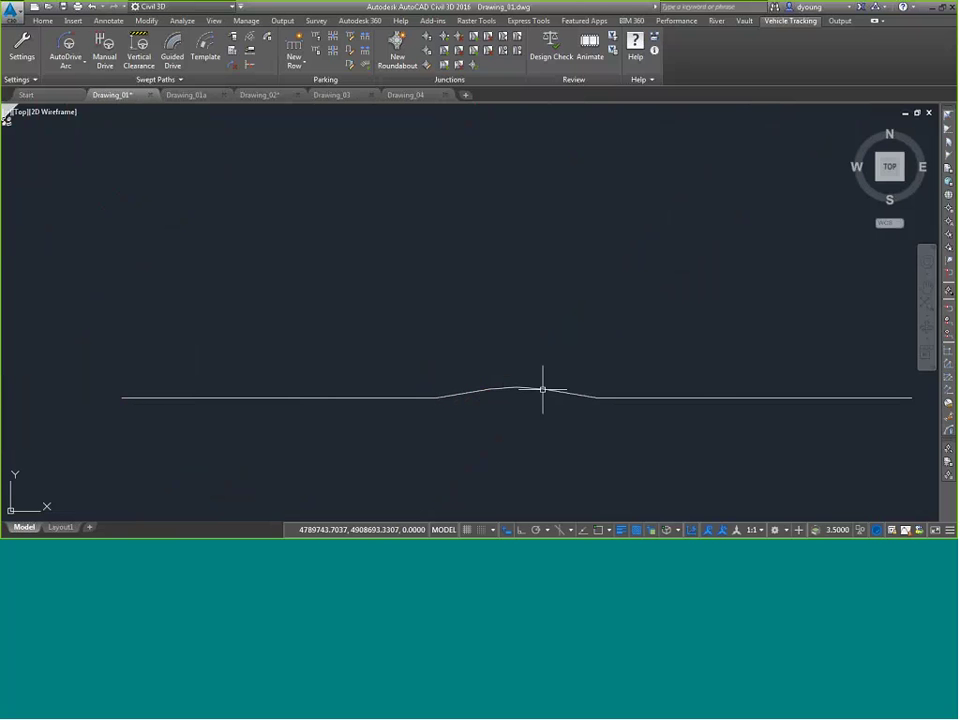
scroll(471, 400, "up", 2)
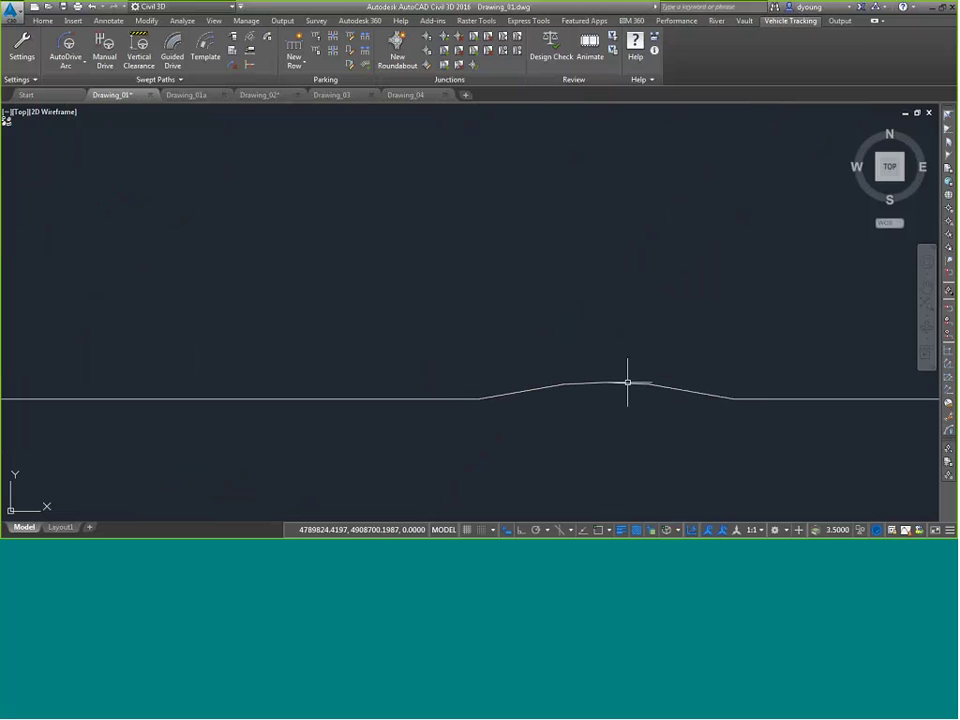
left_click(66, 44)
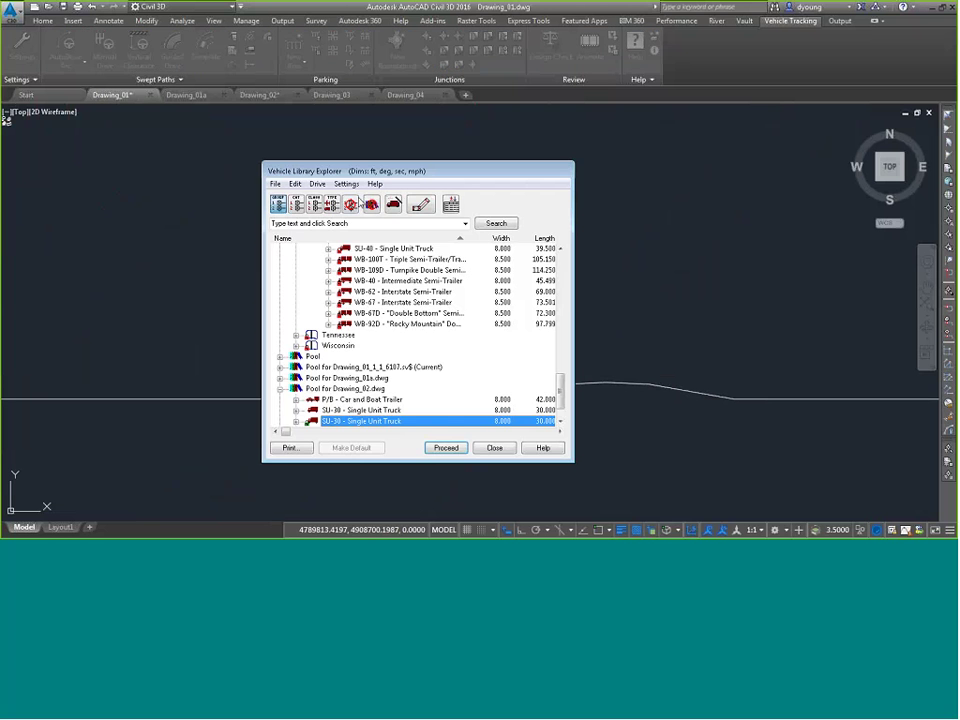
scroll(563, 369, "up", 4)
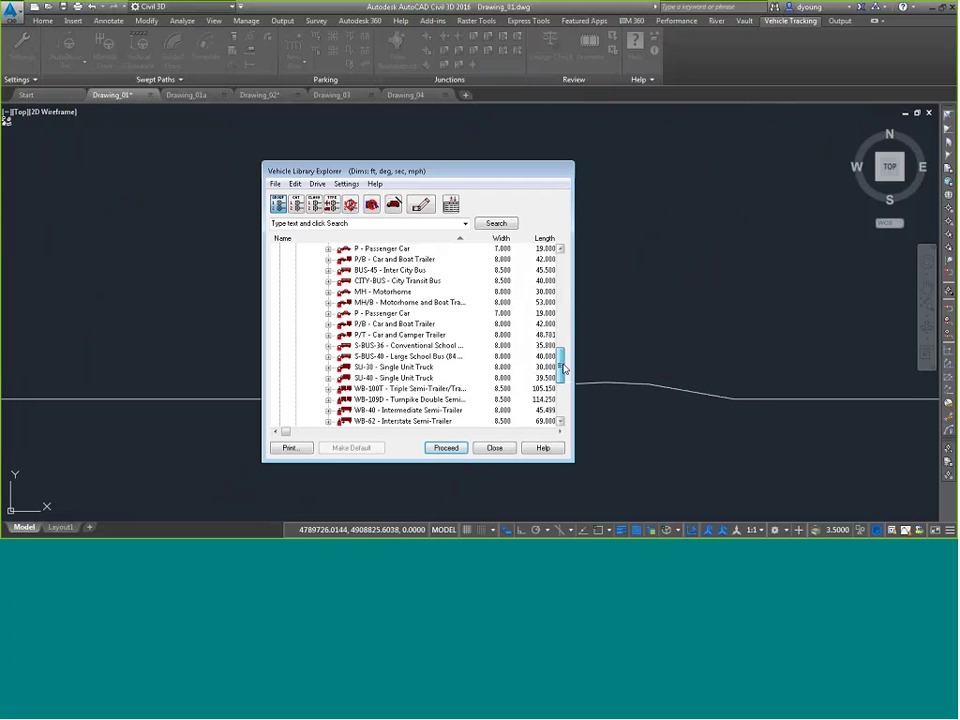
left_click_drag(563, 369, 563, 352)
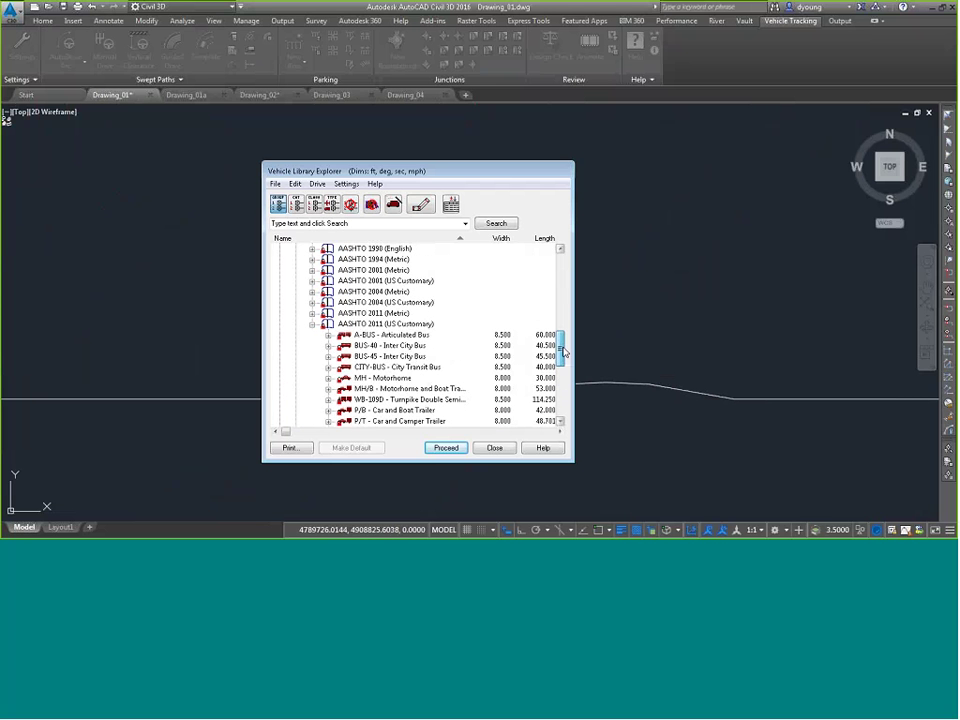
left_click(391, 380)
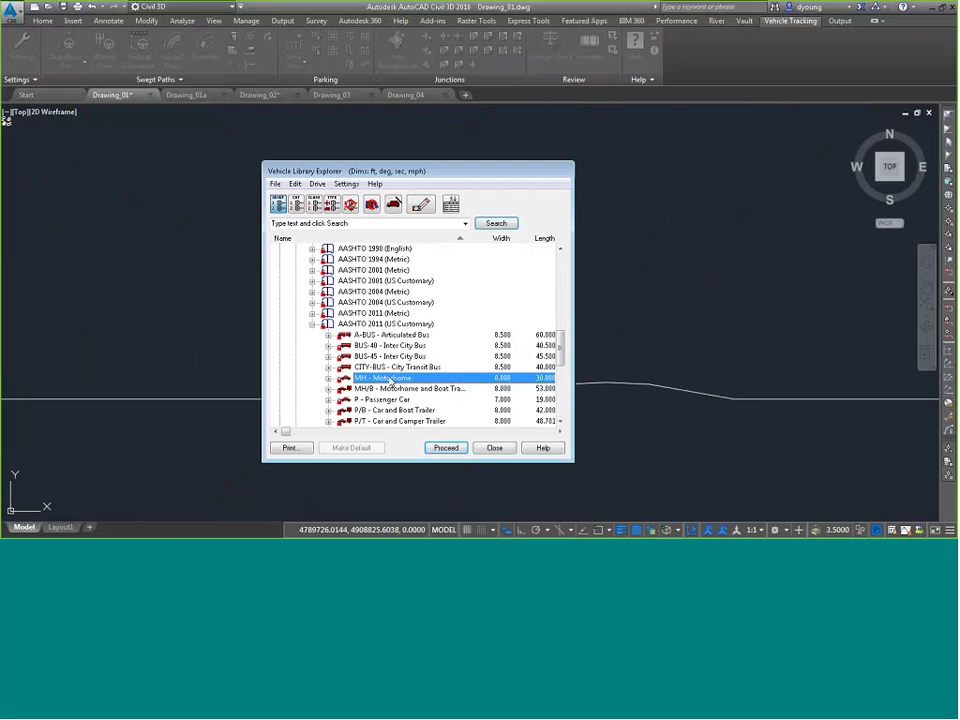
left_click(446, 447)
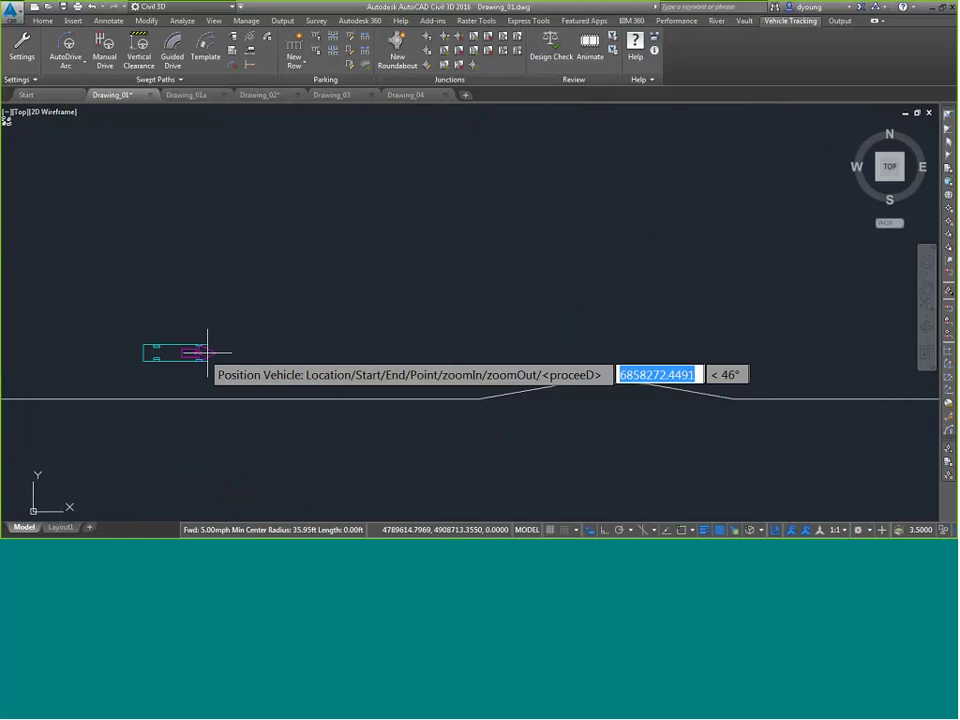
middle_click_drag(203, 353, 385, 310)
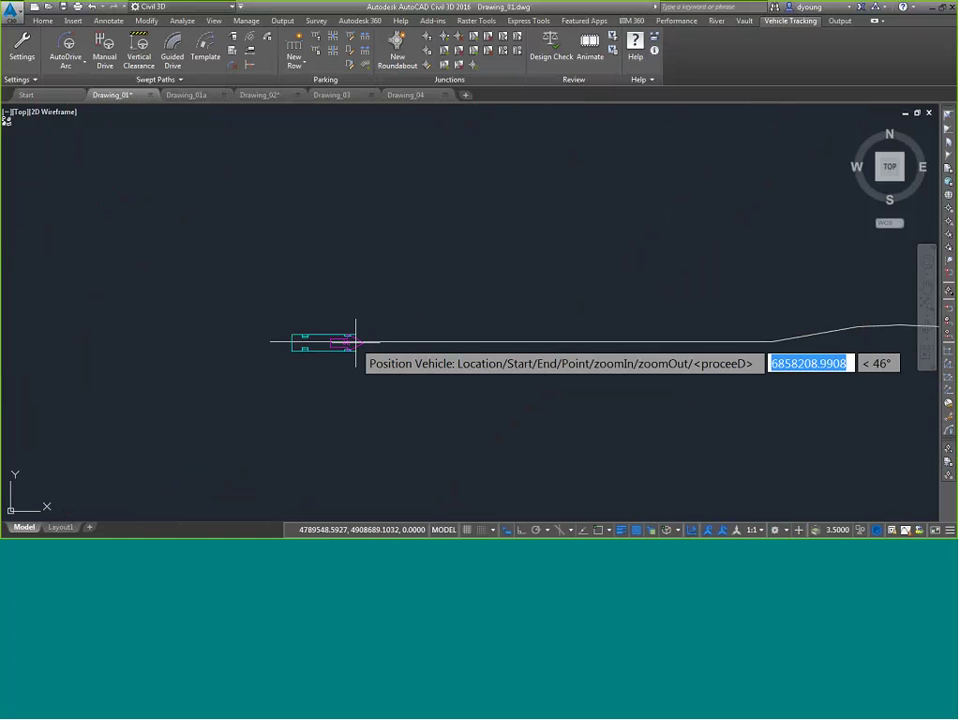
key("Escape")
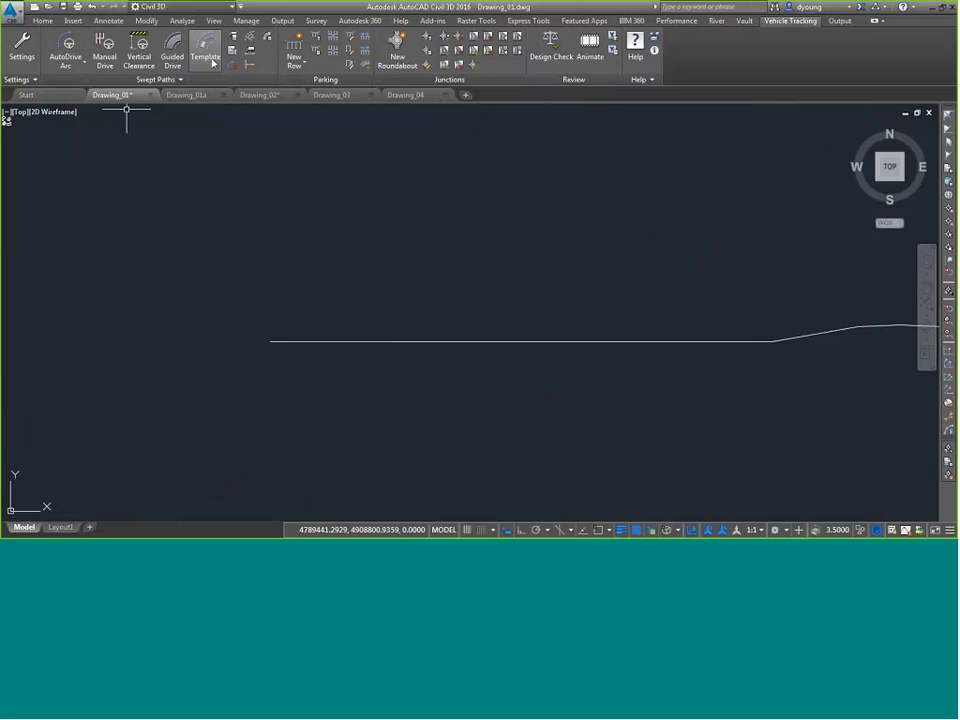
left_click(137, 47)
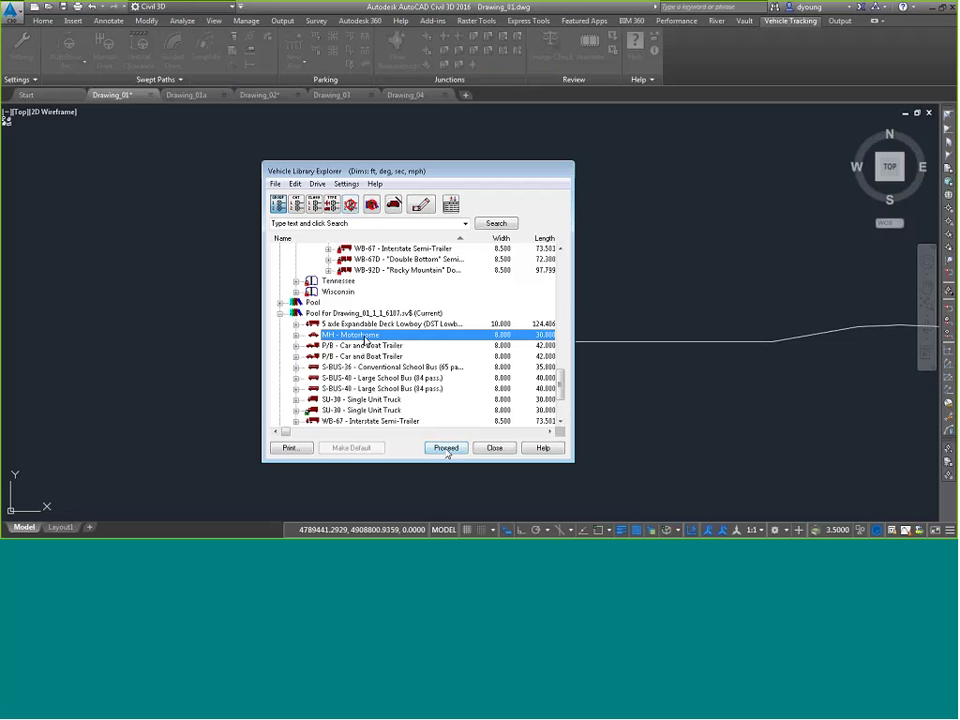
left_click(446, 448)
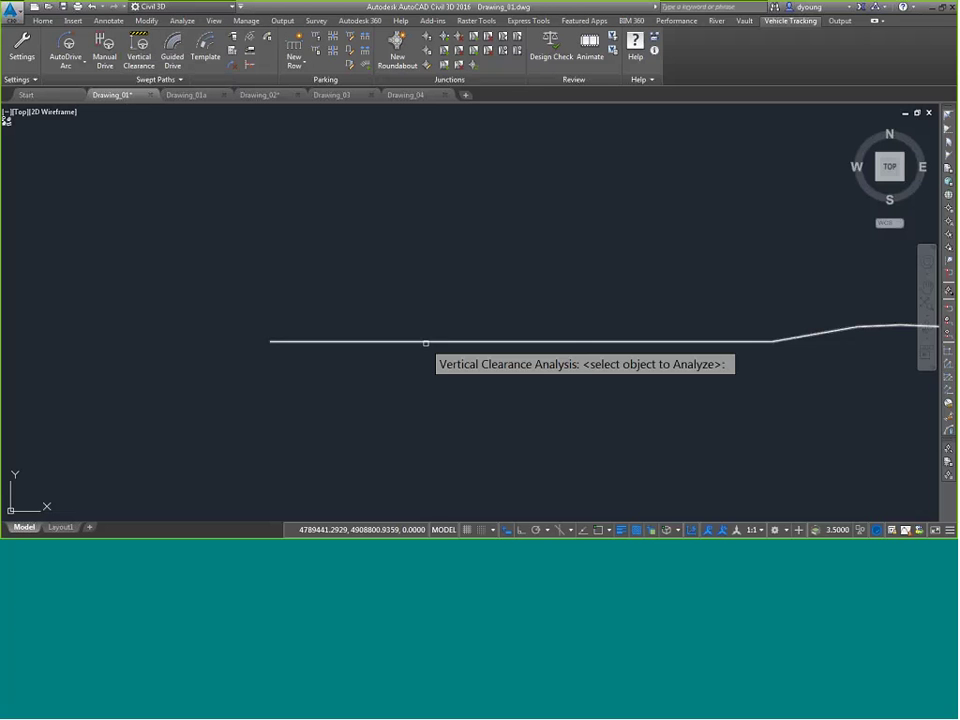
left_click(425, 340)
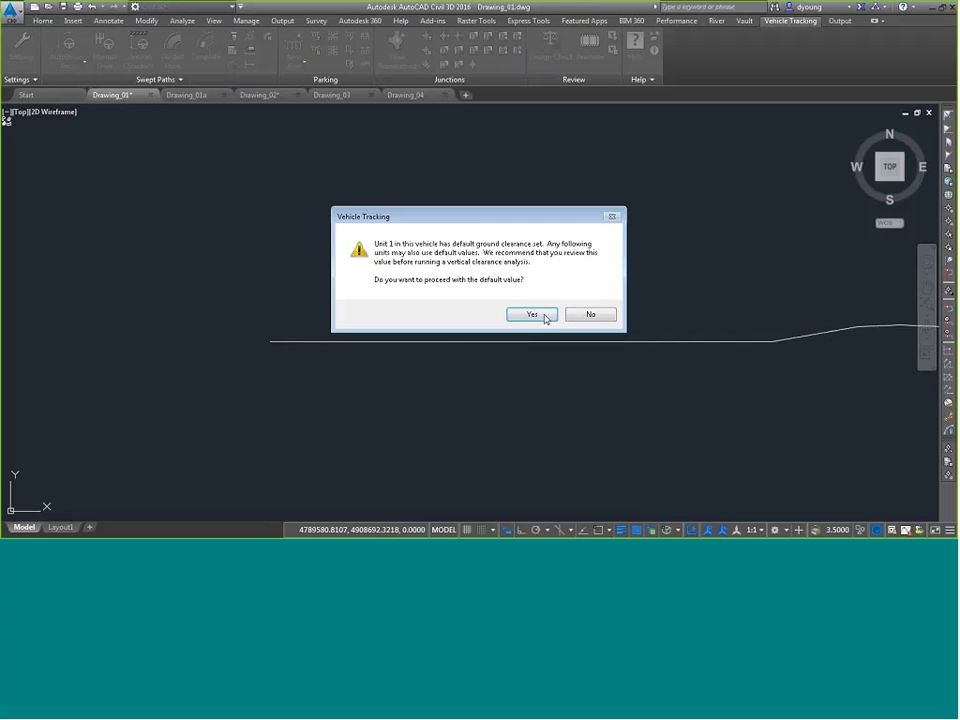
left_click(532, 315)
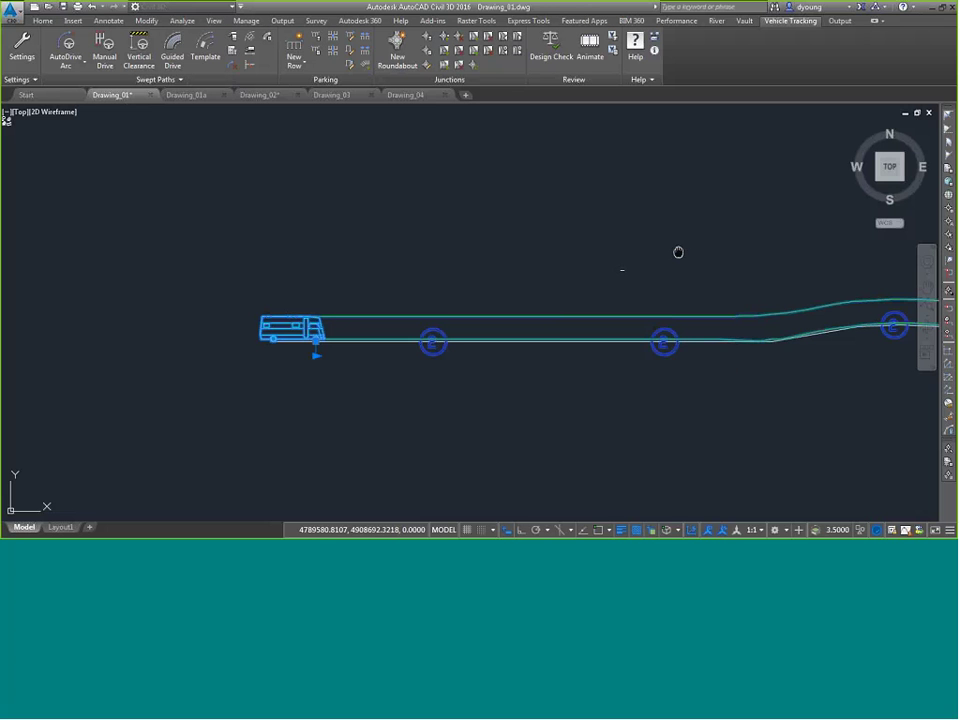
middle_click_drag(255, 300, 180, 300)
scroll(225, 306, "up", 5)
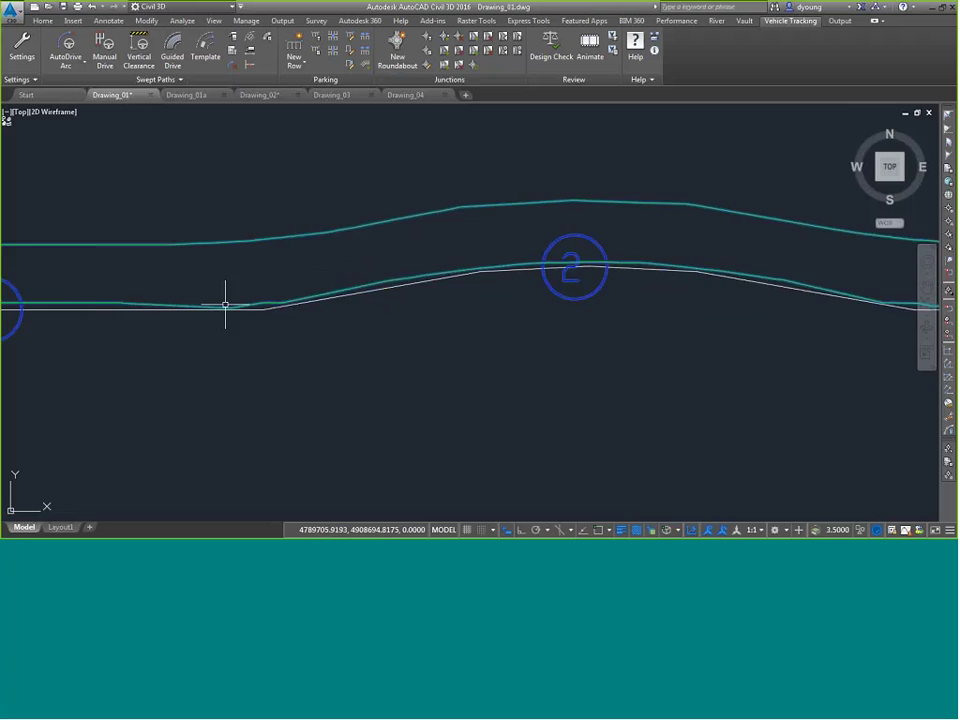
scroll(263, 329, "up", 1)
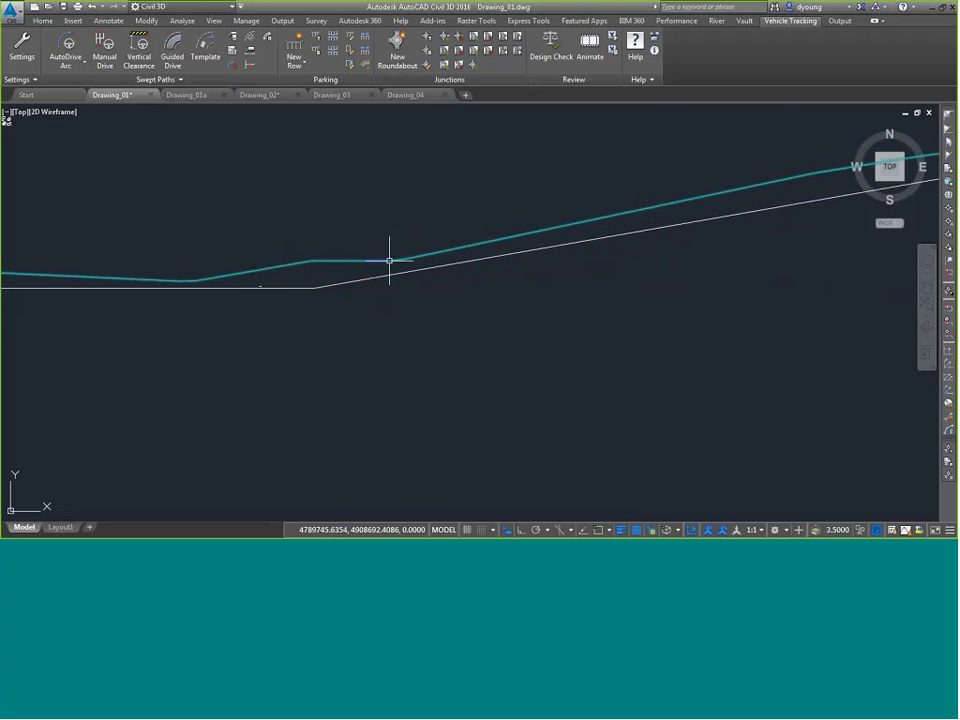
scroll(262, 280, "down", 2)
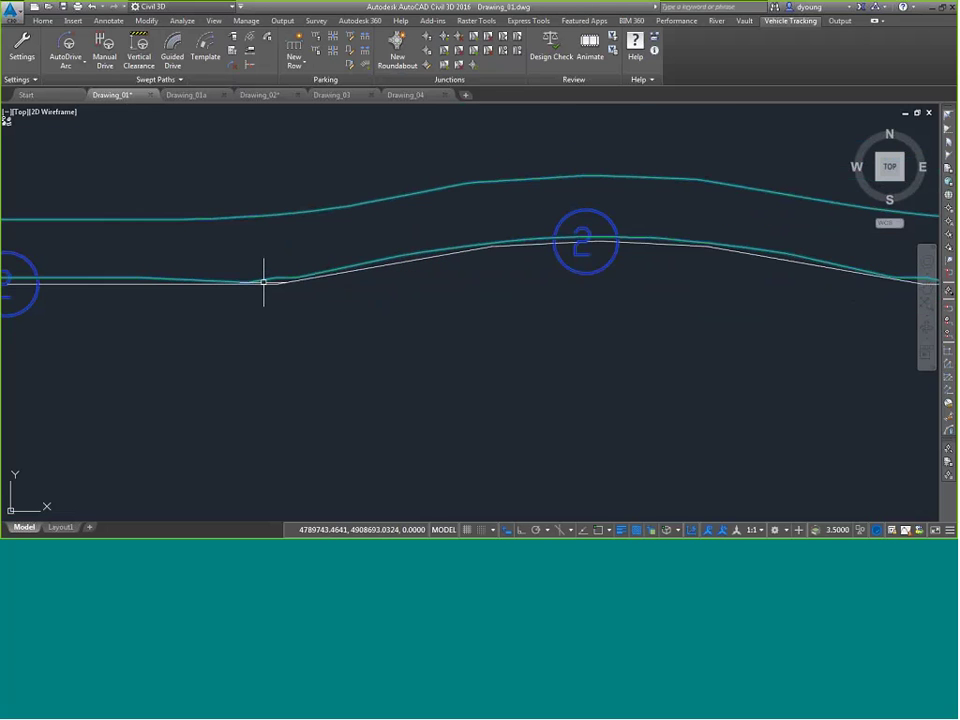
scroll(262, 280, "down", 2)
scroll(709, 356, "down", 2)
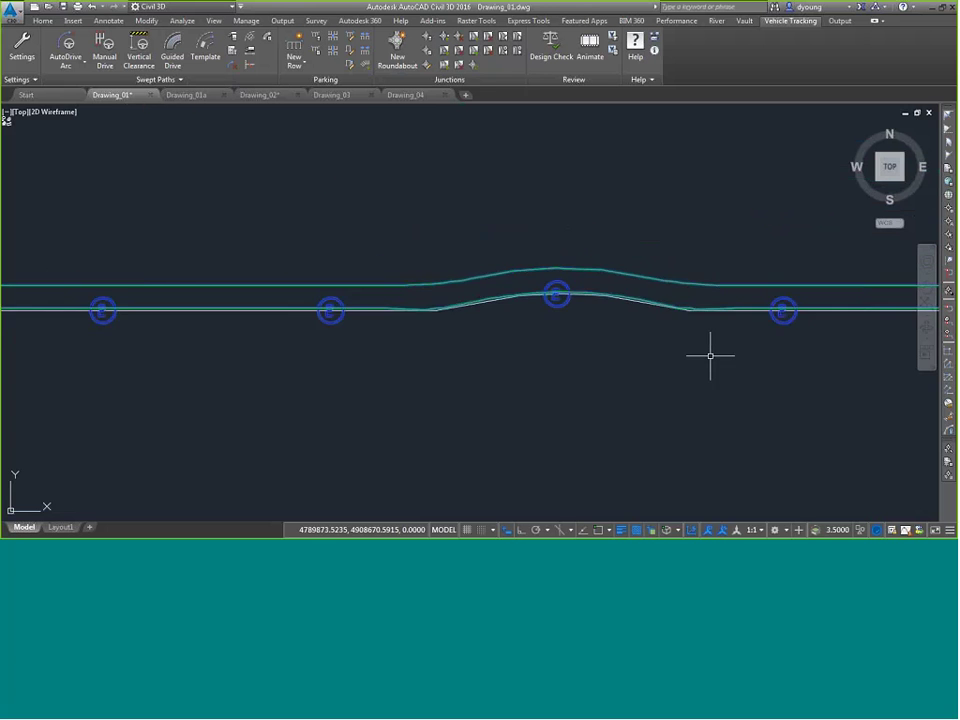
scroll(710, 356, "down", 3)
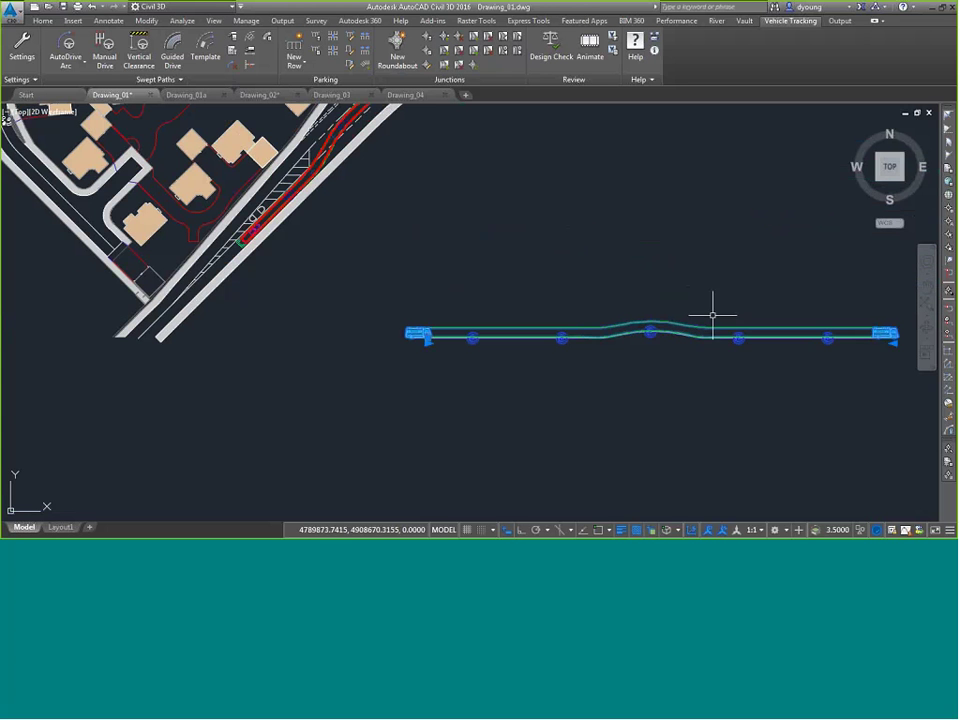
key("Escape")
left_click(708, 330)
key("Delete")
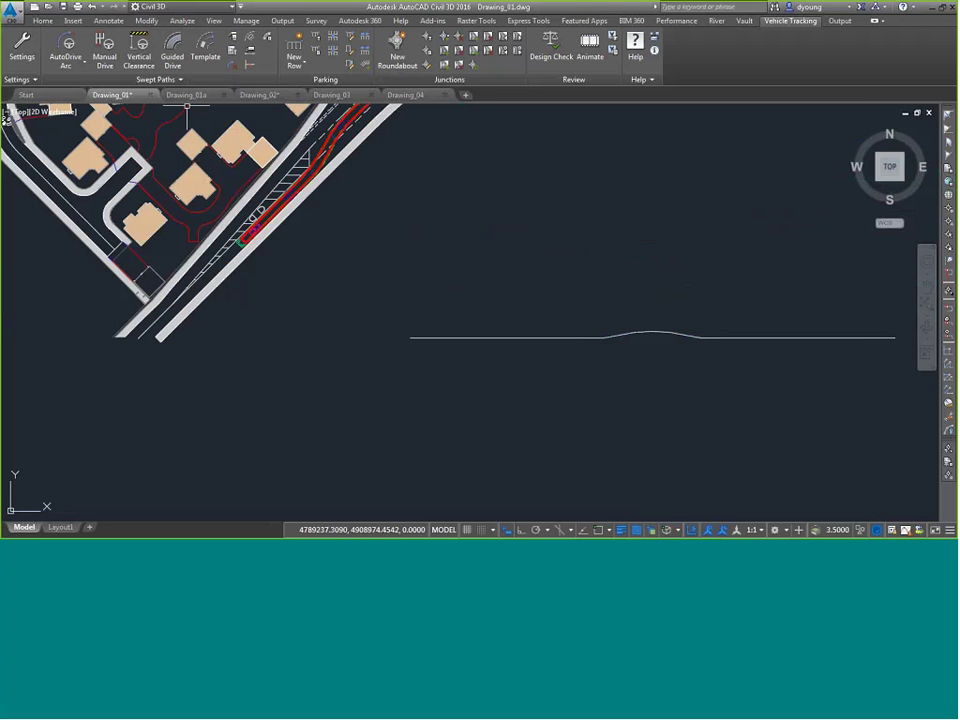
Step: Check S-BUS-40 vertical clearance along the profile line, accepting the default ground clearance
left_click(139, 45)
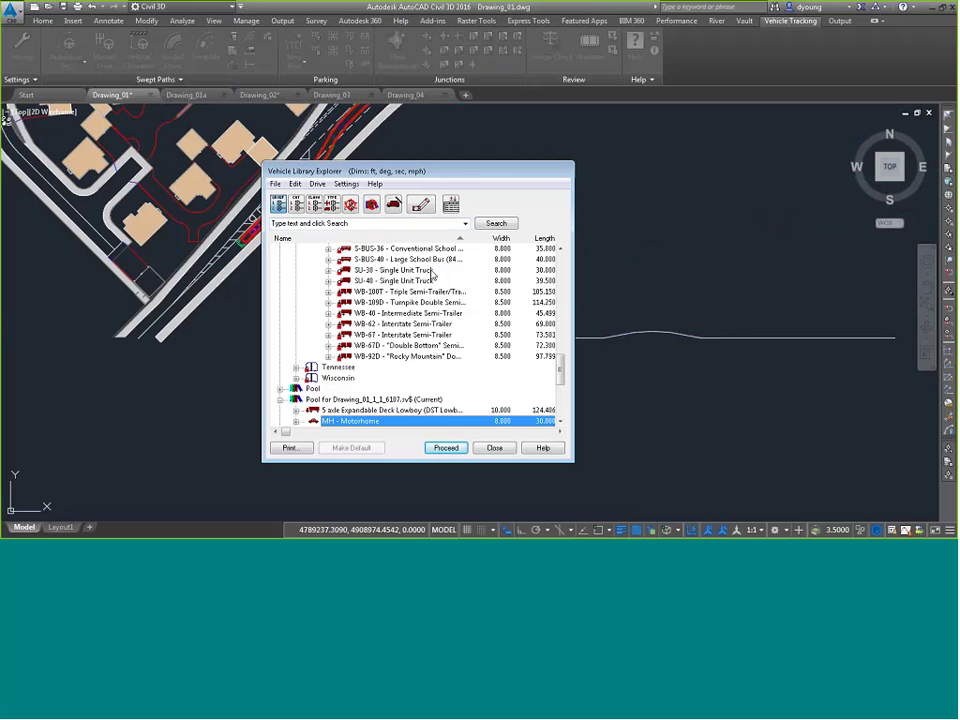
scroll(428, 275, "up", 3)
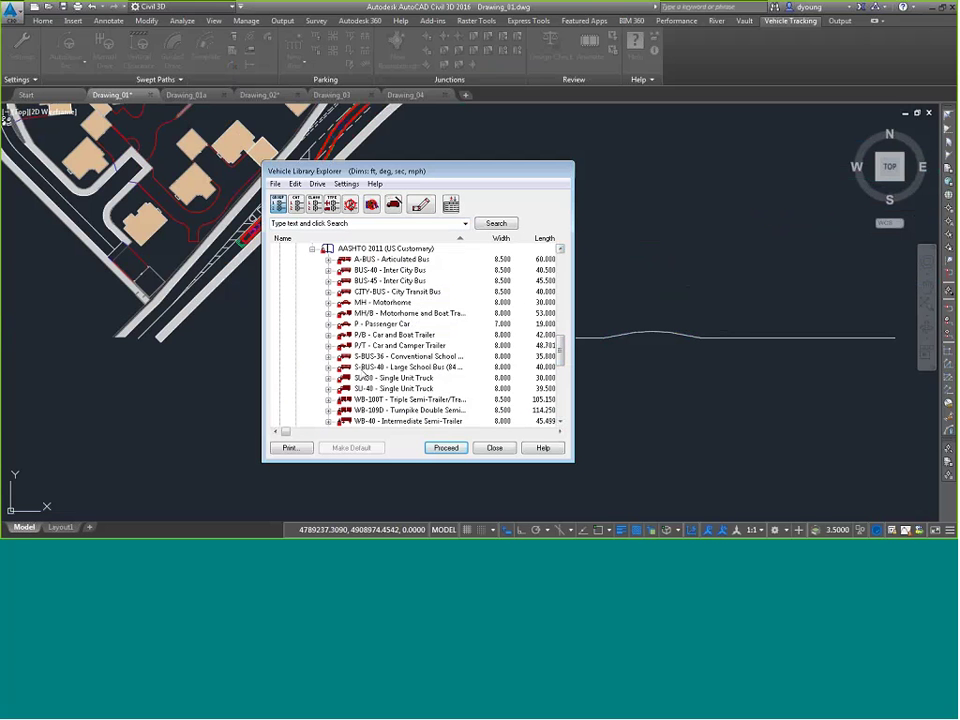
left_click(366, 368)
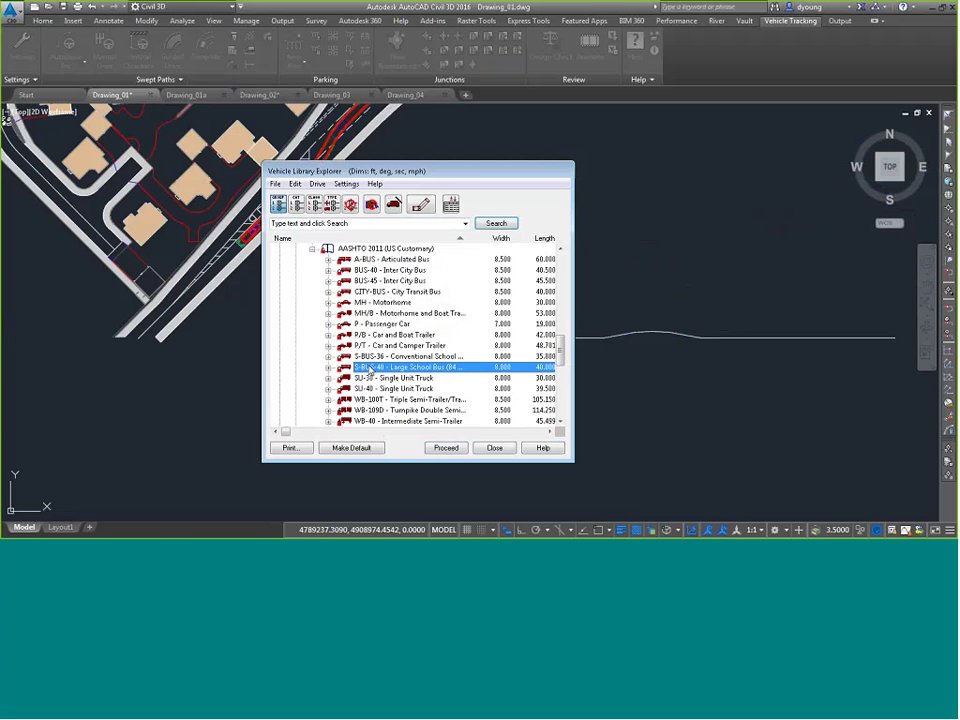
left_click(446, 447)
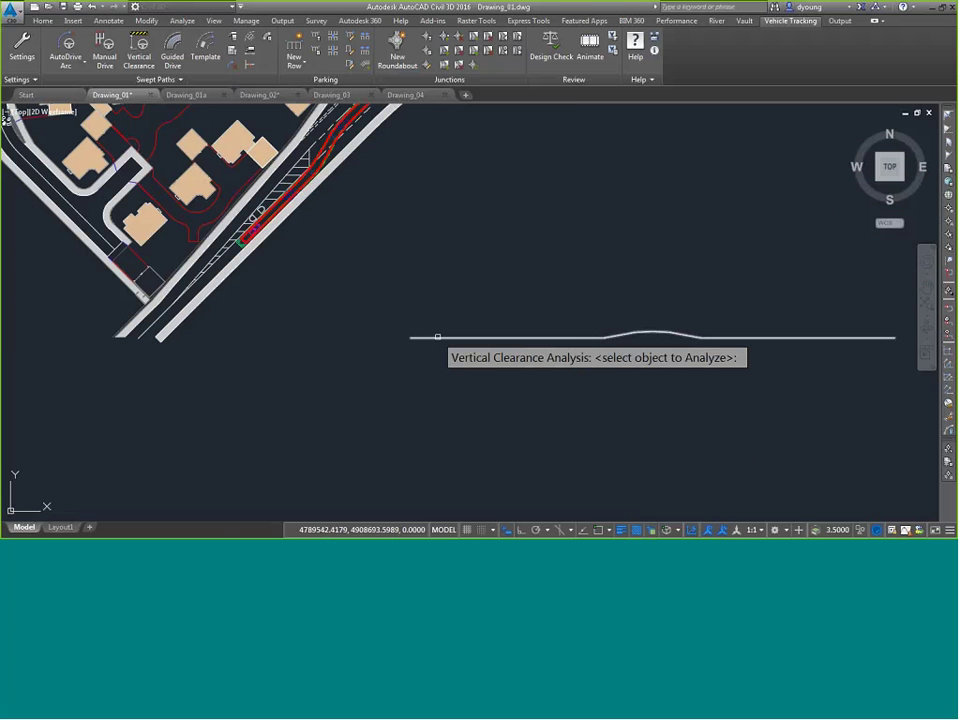
left_click(437, 337)
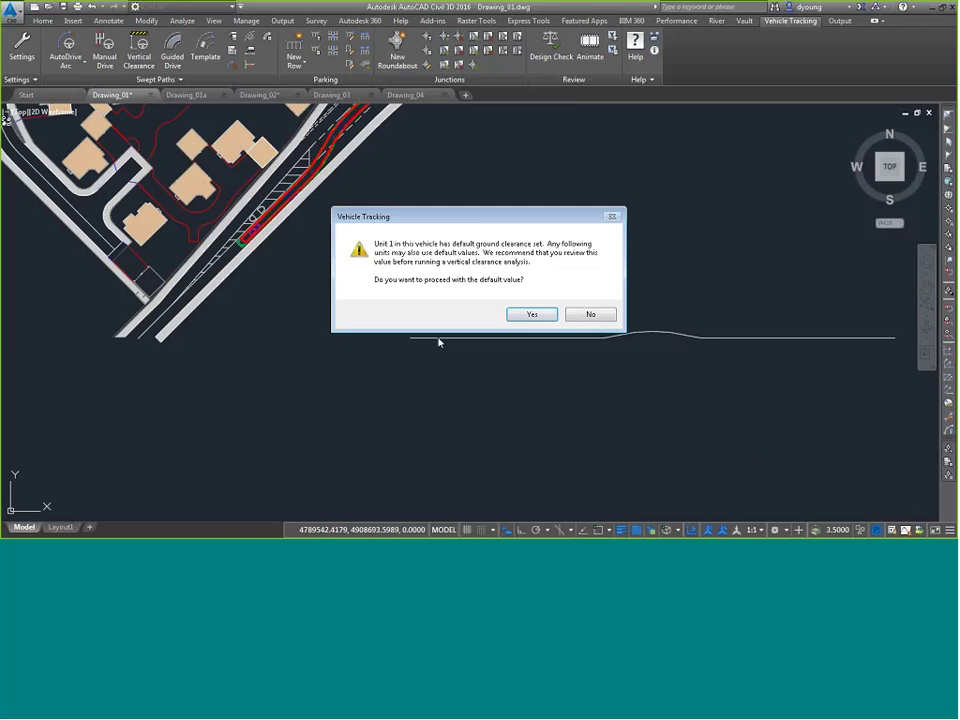
left_click(535, 315)
scroll(598, 344, "up", 5)
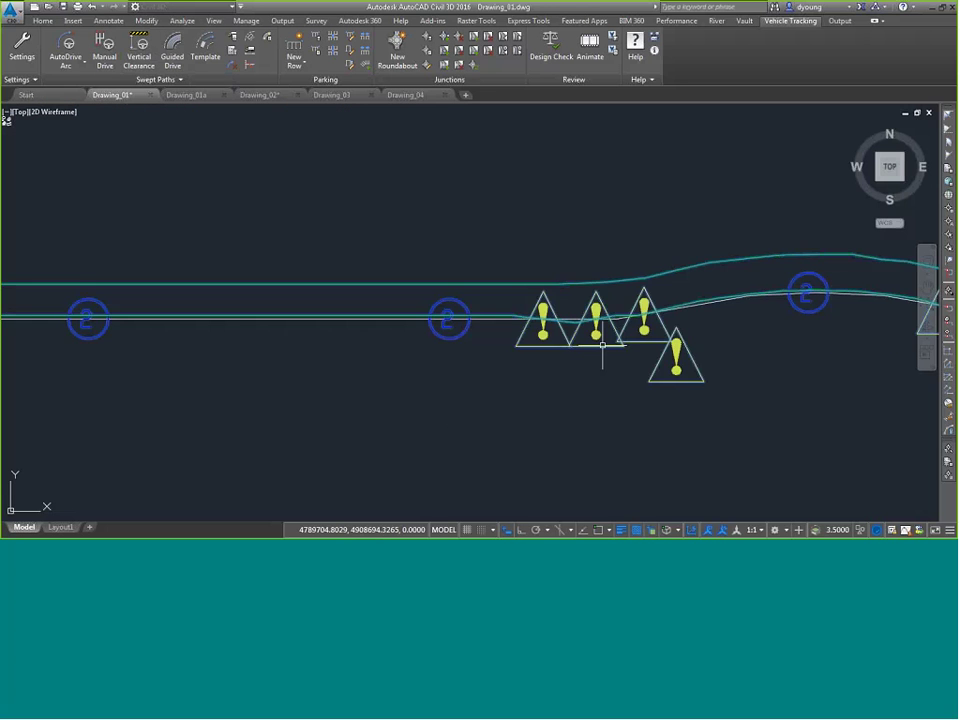
scroll(582, 305, "up", 4)
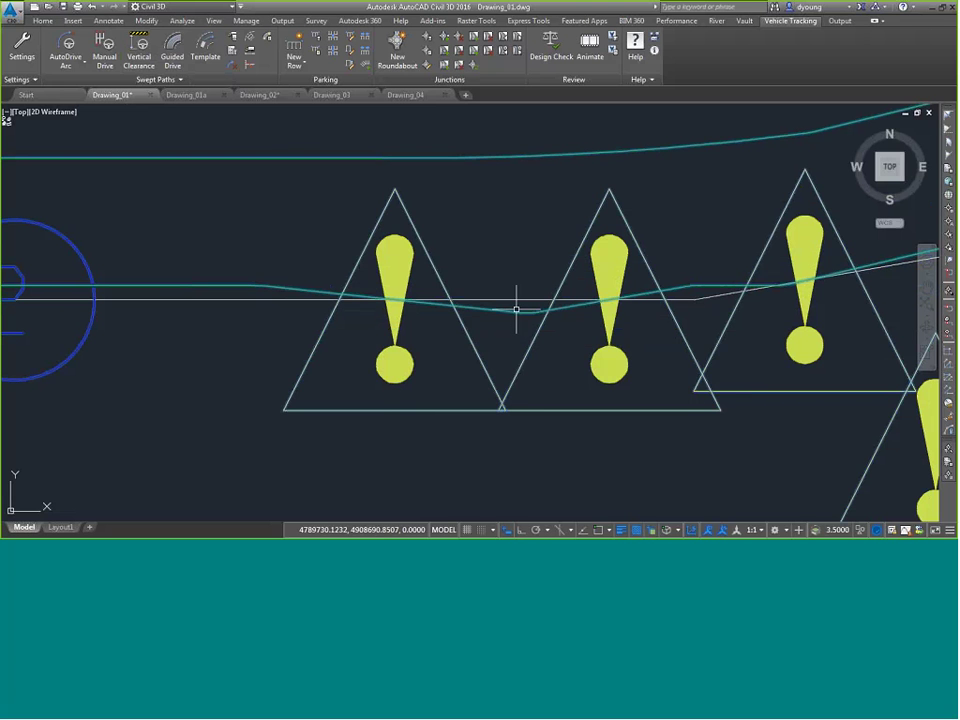
scroll(520, 305, "down", 3)
scroll(548, 272, "down", 3)
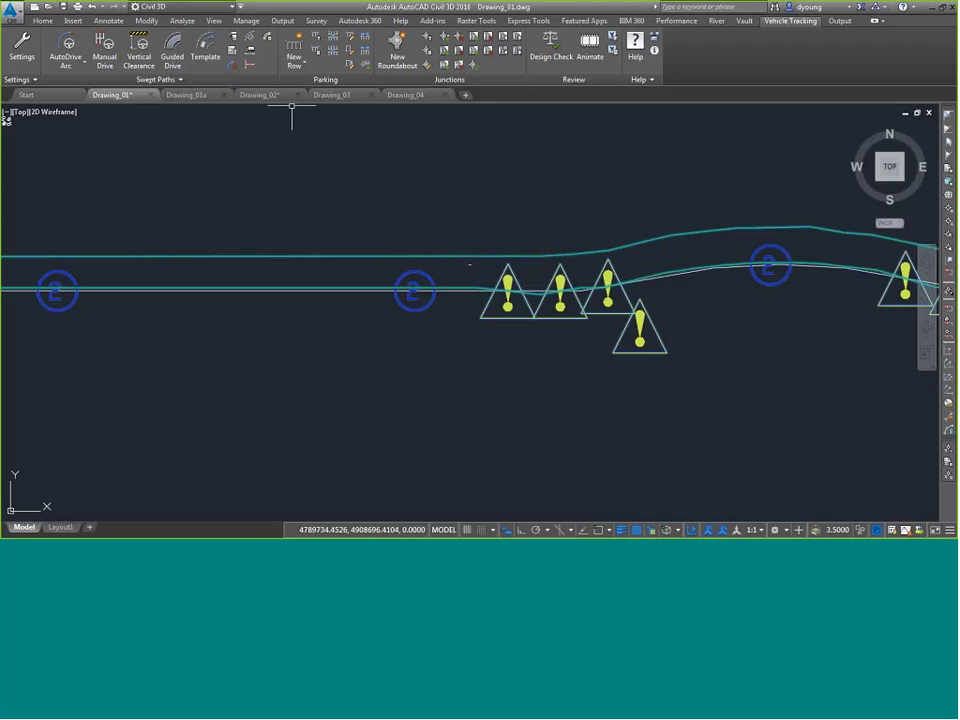
Step: Insert the dimensioned school bus profile below the warning markers
left_click(249, 51)
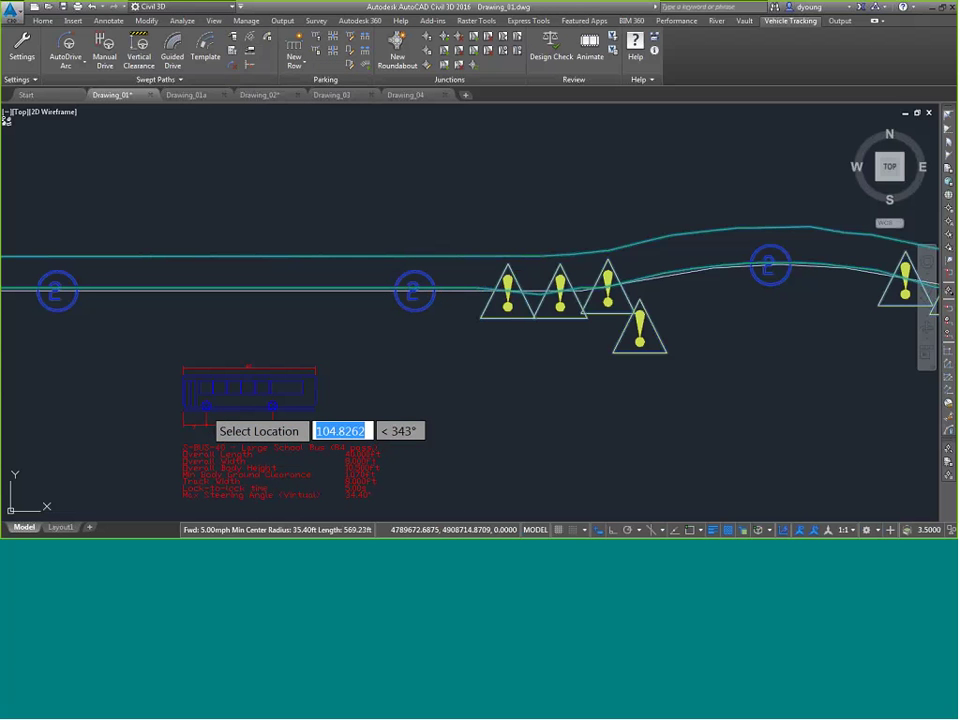
left_click(255, 392)
scroll(262, 392, "up", 2)
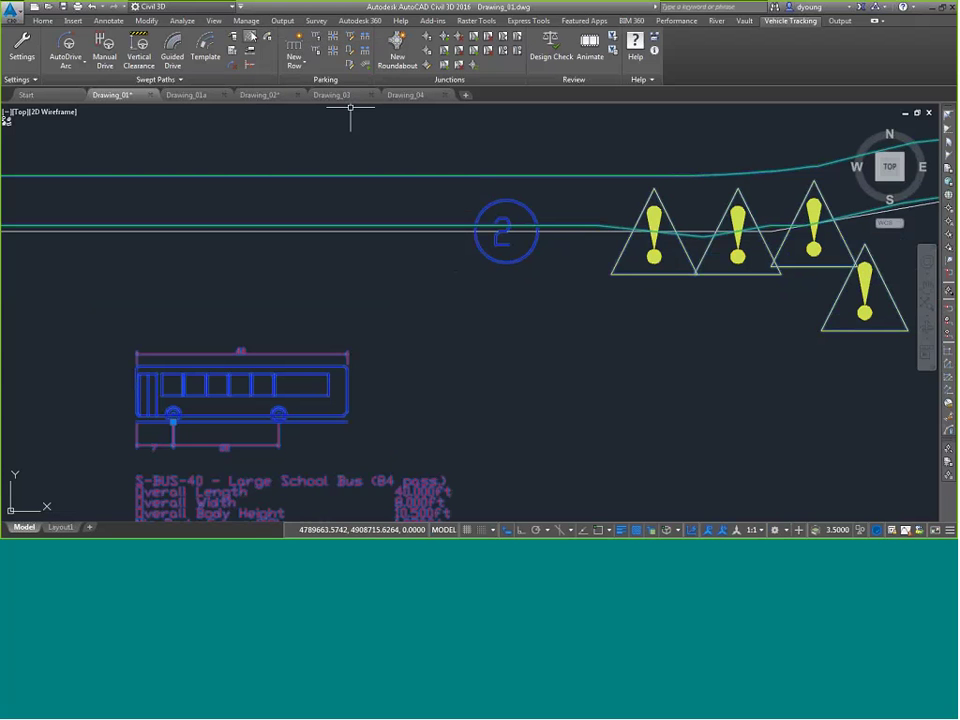
Step: Place vehicle outlines with chassis outlines included along the path toward the warnings
left_click(251, 37)
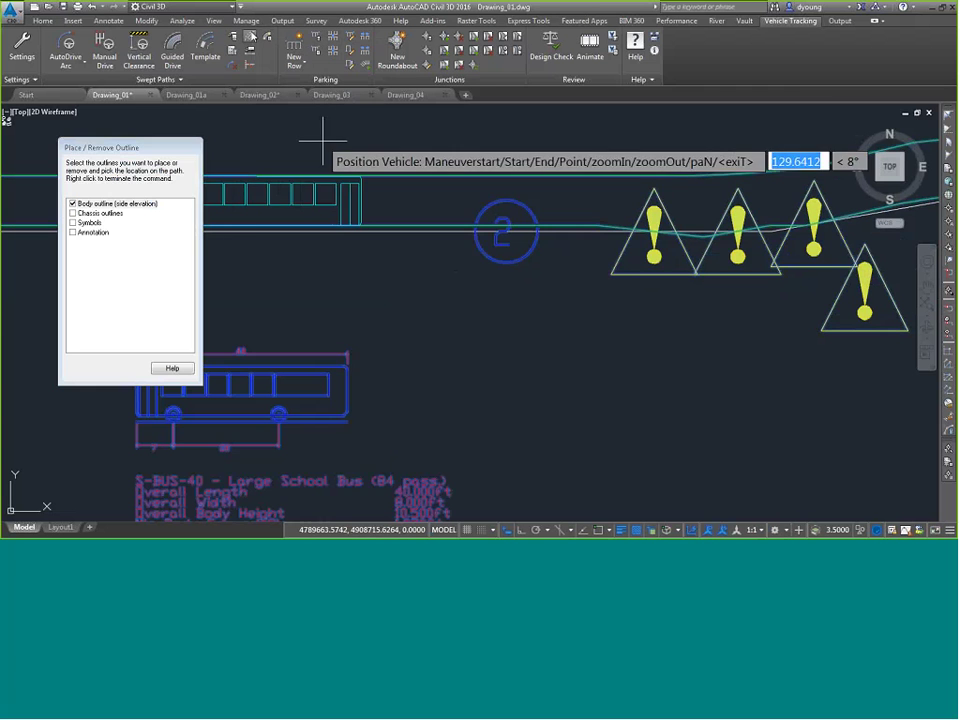
left_click(73, 213)
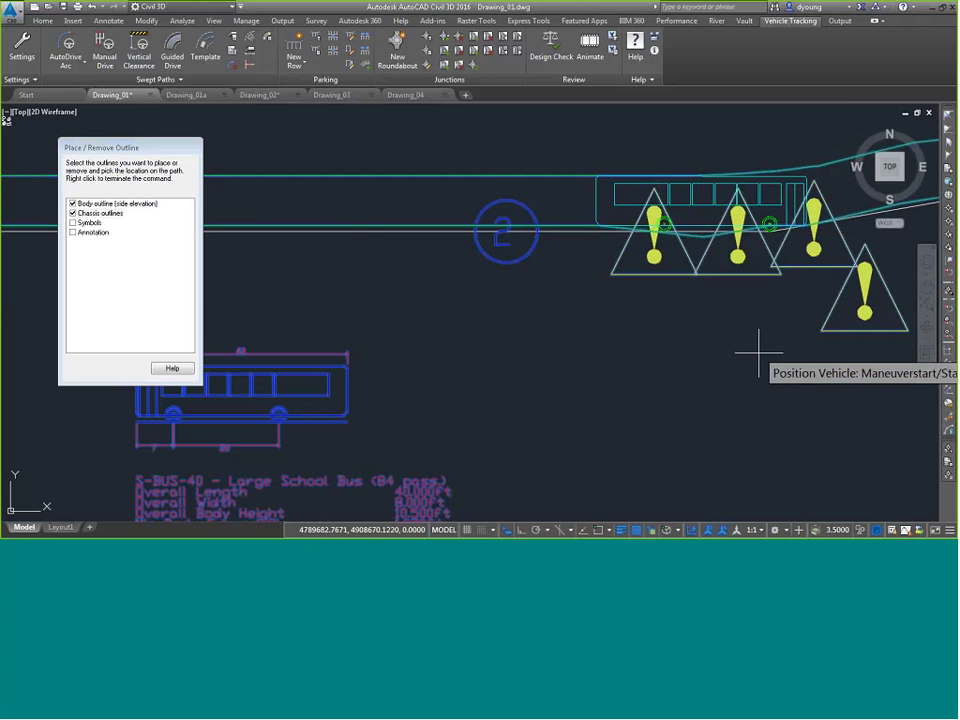
middle_click_drag(753, 343, 439, 402)
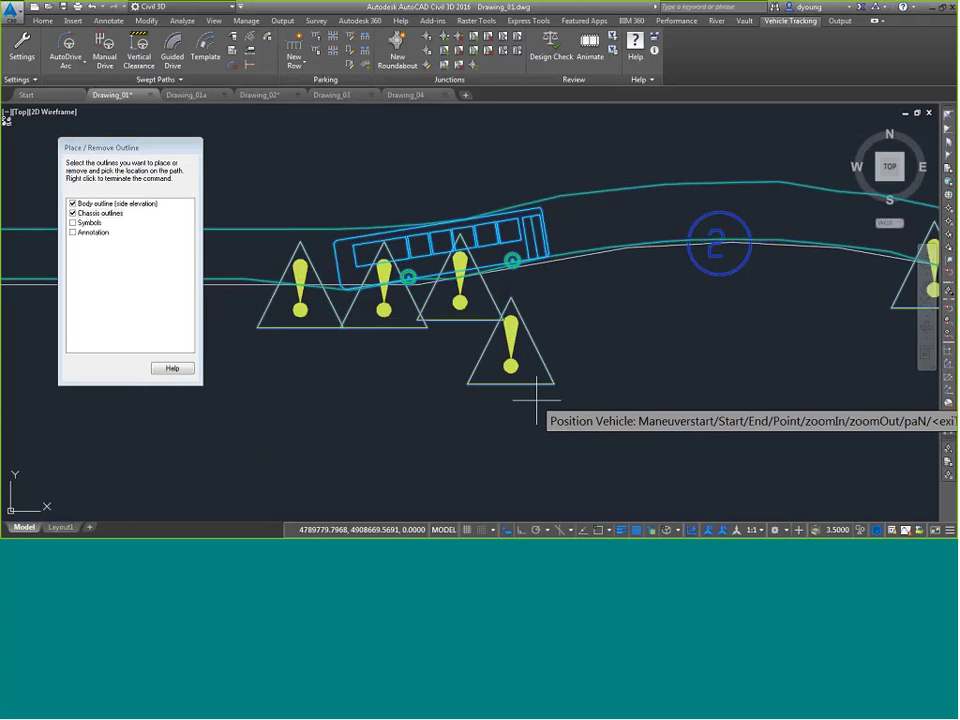
scroll(314, 318, "up", 2)
right_click(314, 318)
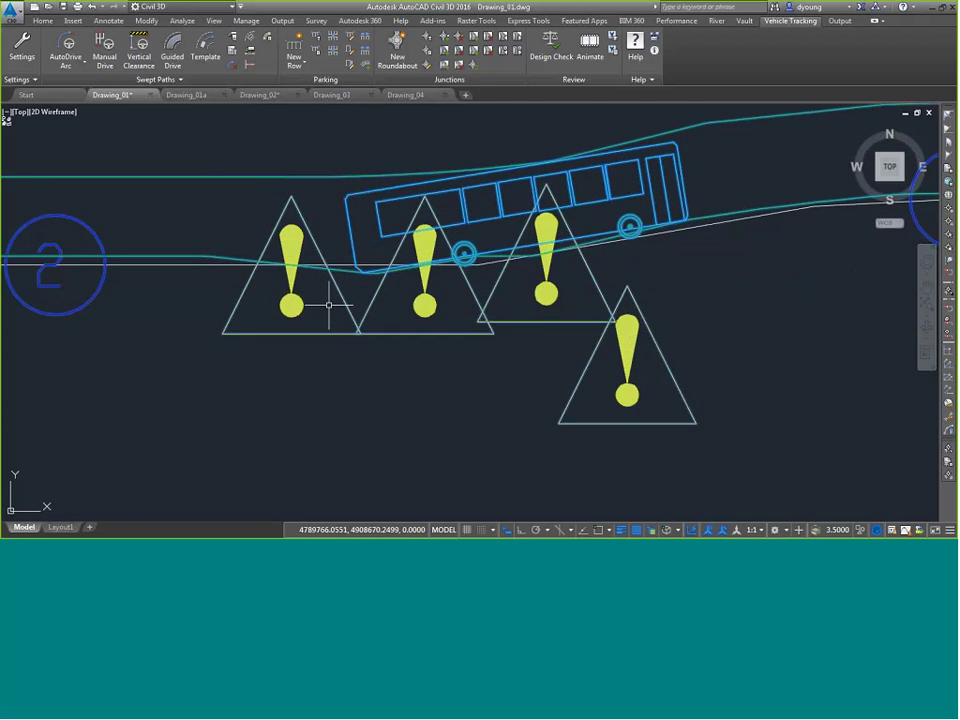
Step: Place a school bus outline on the path among the next group of warning markers
scroll(352, 285, "up", 2)
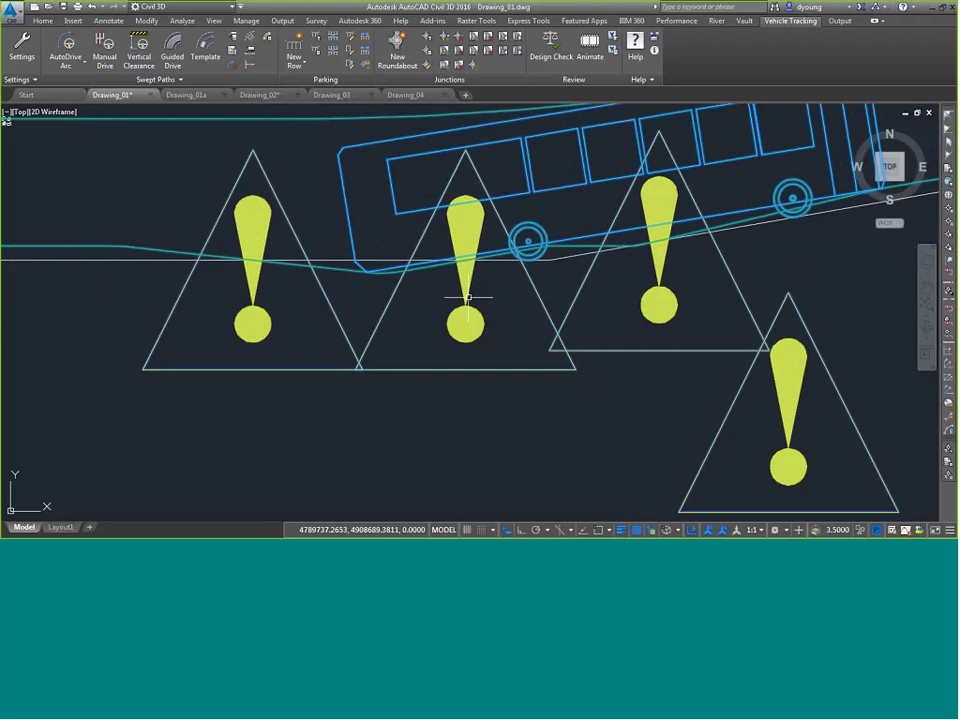
scroll(466, 297, "down", 3)
mouse_move(529, 309)
middle_mouse_down()
mouse_move(638, 309)
mouse_move(243, 297)
middle_mouse_up()
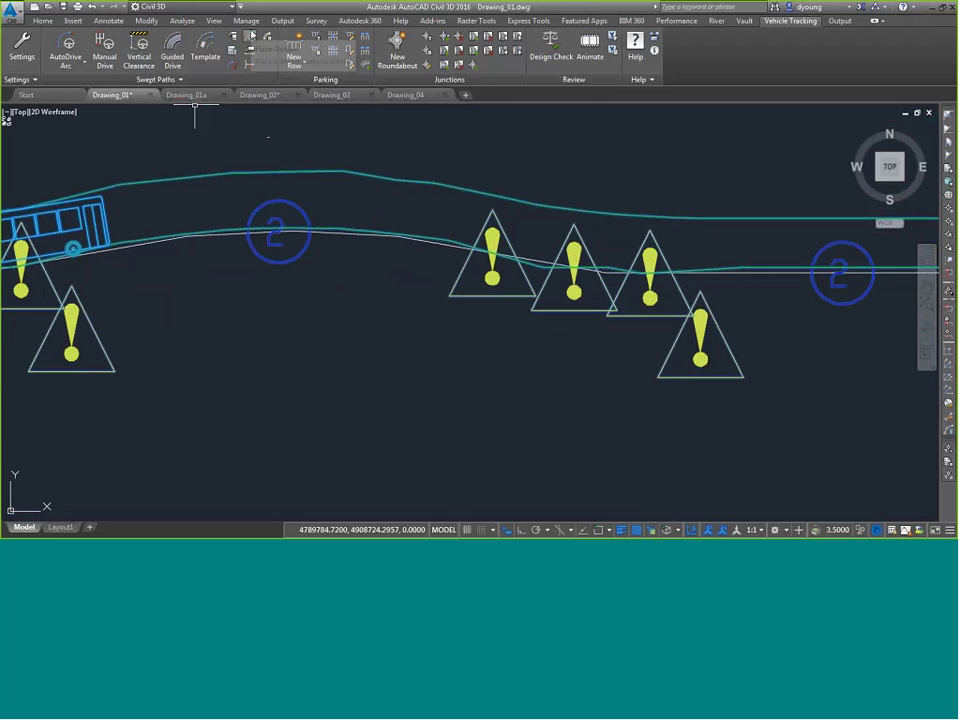
left_click(232, 51)
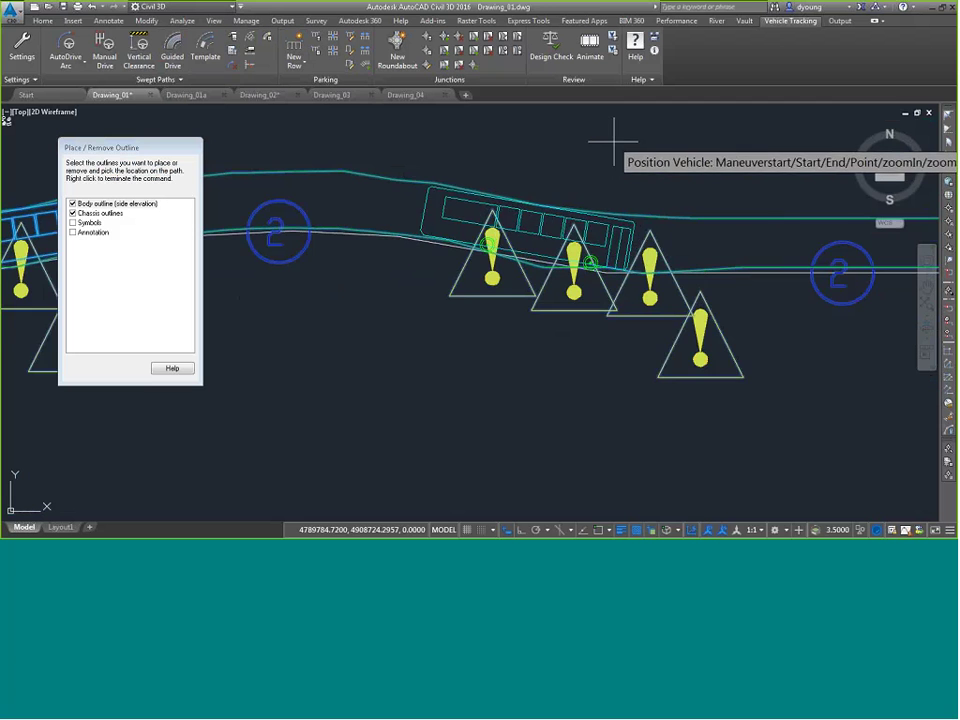
scroll(618, 150, "up", 4)
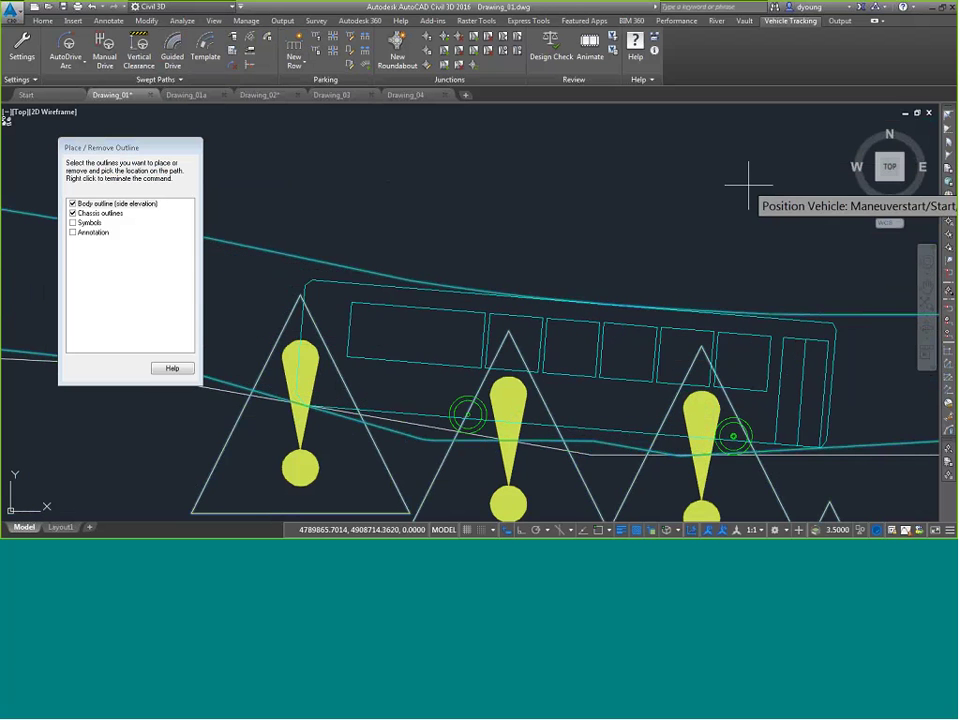
scroll(735, 184, "down", 3)
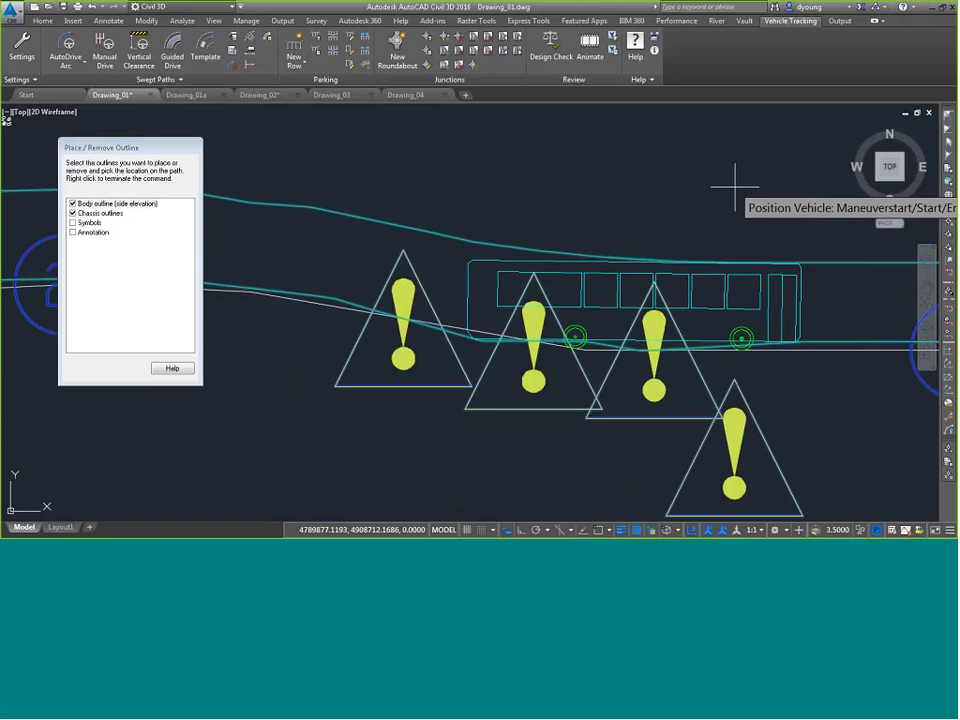
left_click(739, 180)
right_click(697, 171)
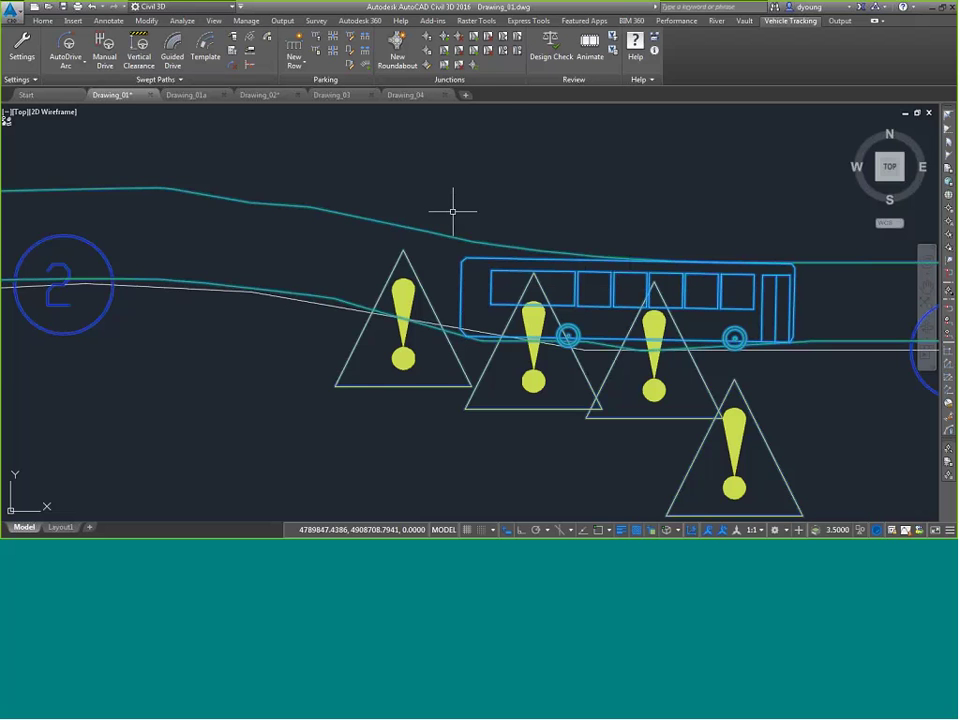
scroll(452, 211, "down", 2)
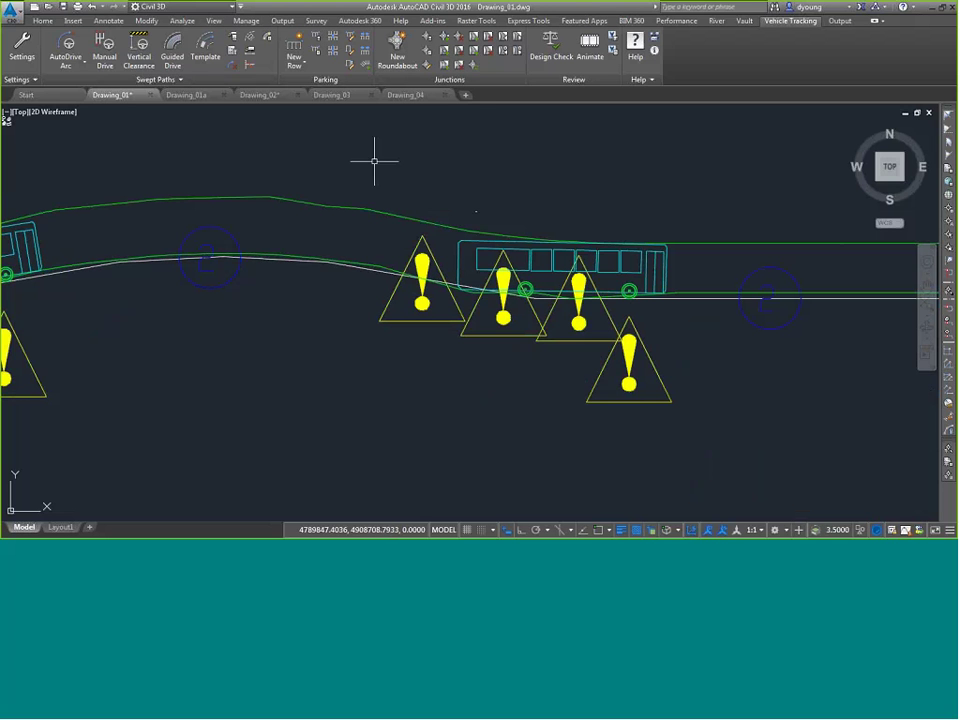
Step: In Drawing_01a, select the swept-path vehicle on the straight road section near 1+060
left_click(180, 98)
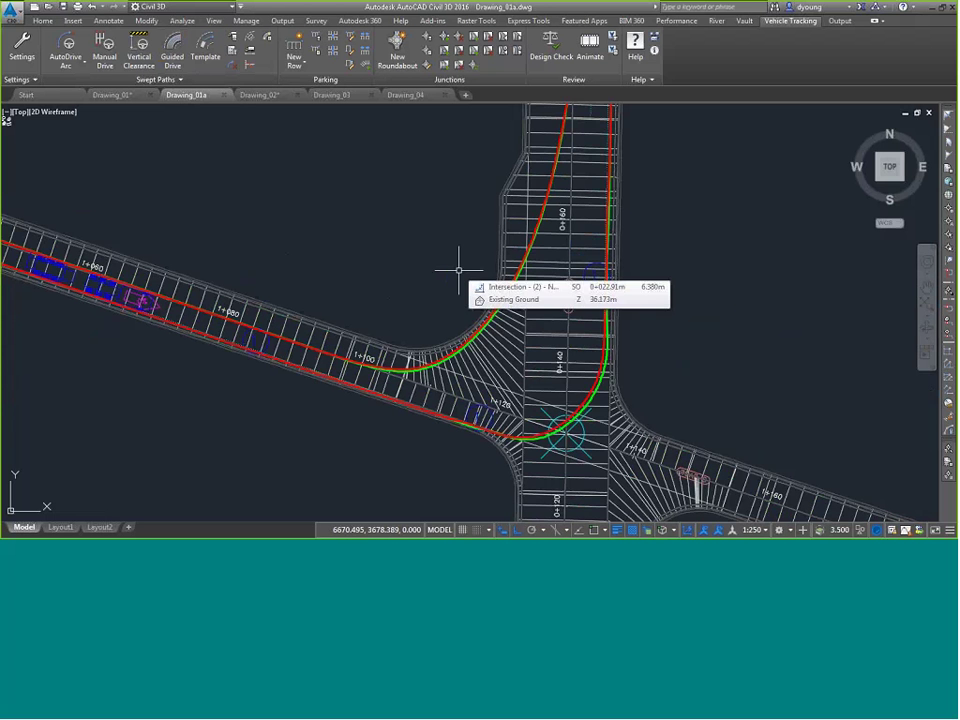
mouse_move(773, 403)
middle_mouse_down()
mouse_move(739, 289)
mouse_move(864, 380)
middle_mouse_up()
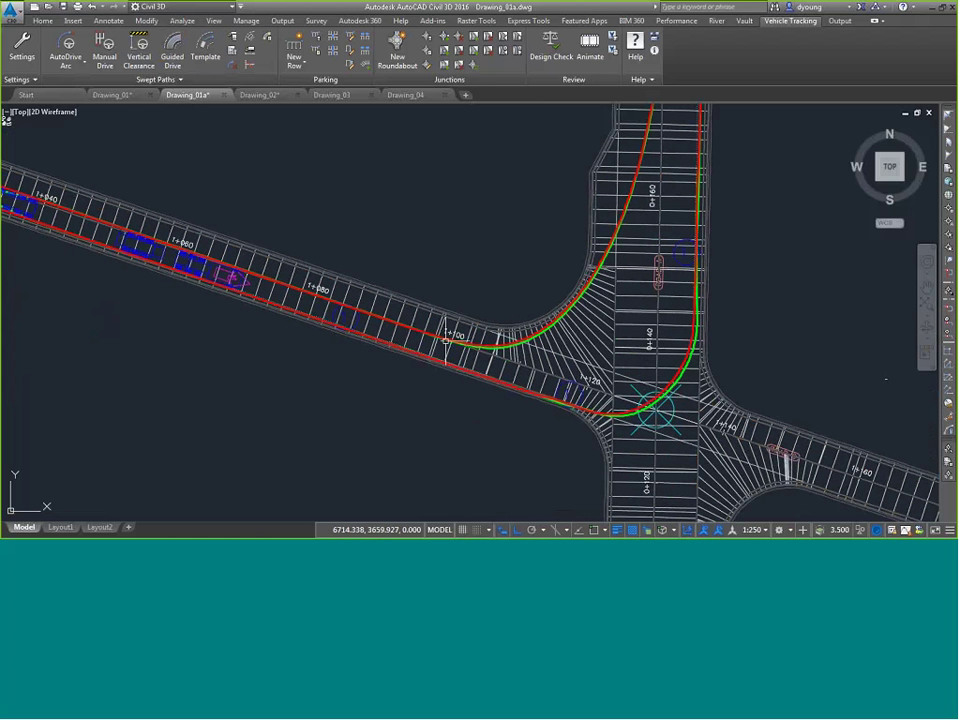
scroll(439, 311, "up", 2)
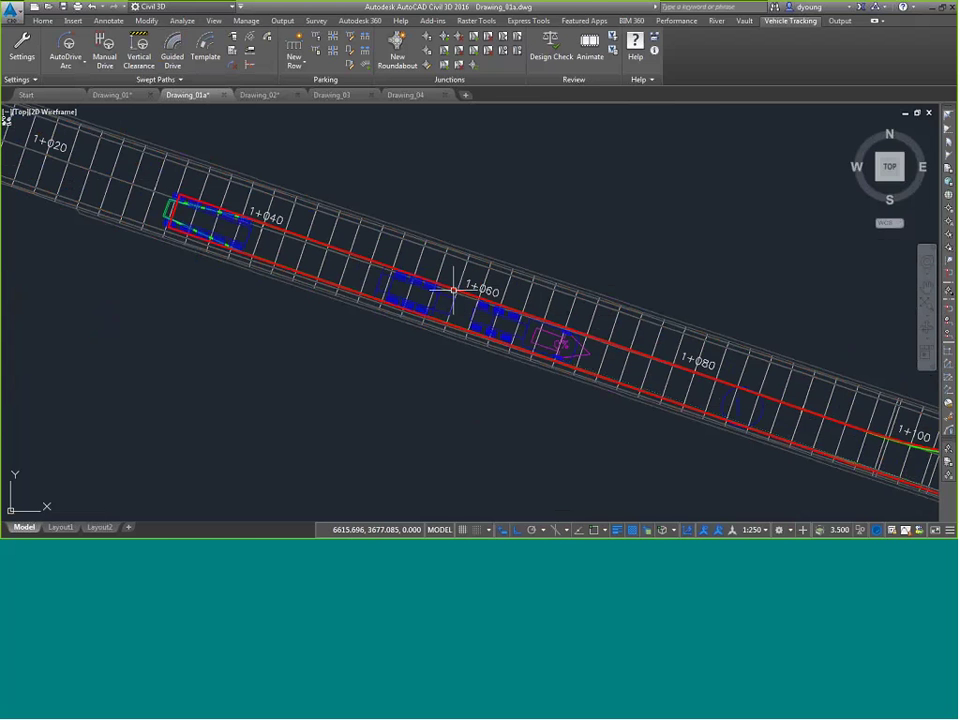
left_click(441, 295)
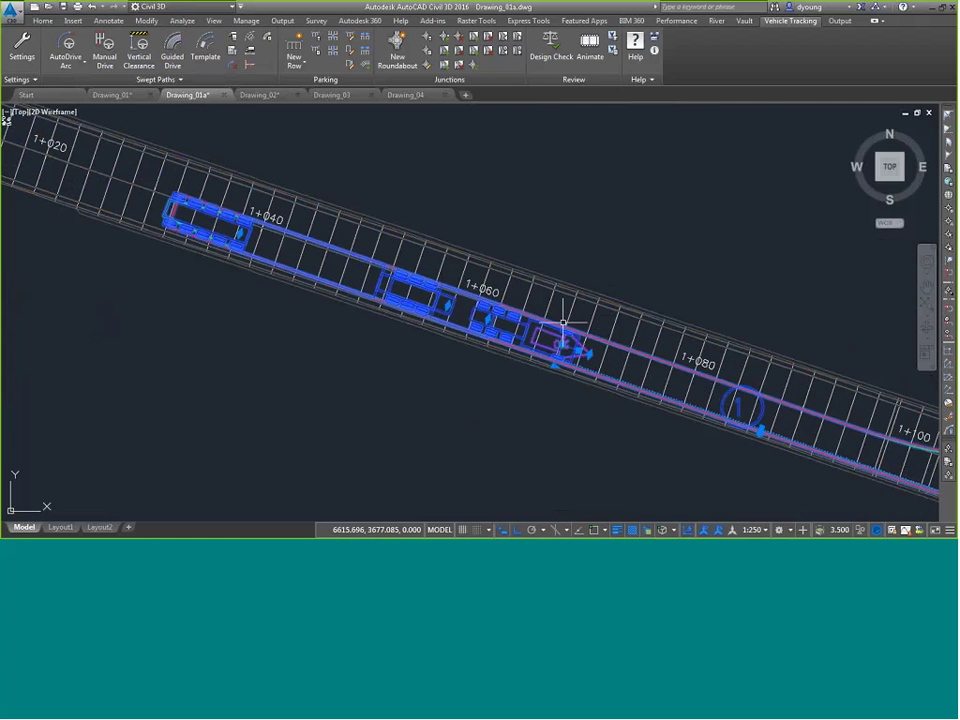
left_click(250, 53)
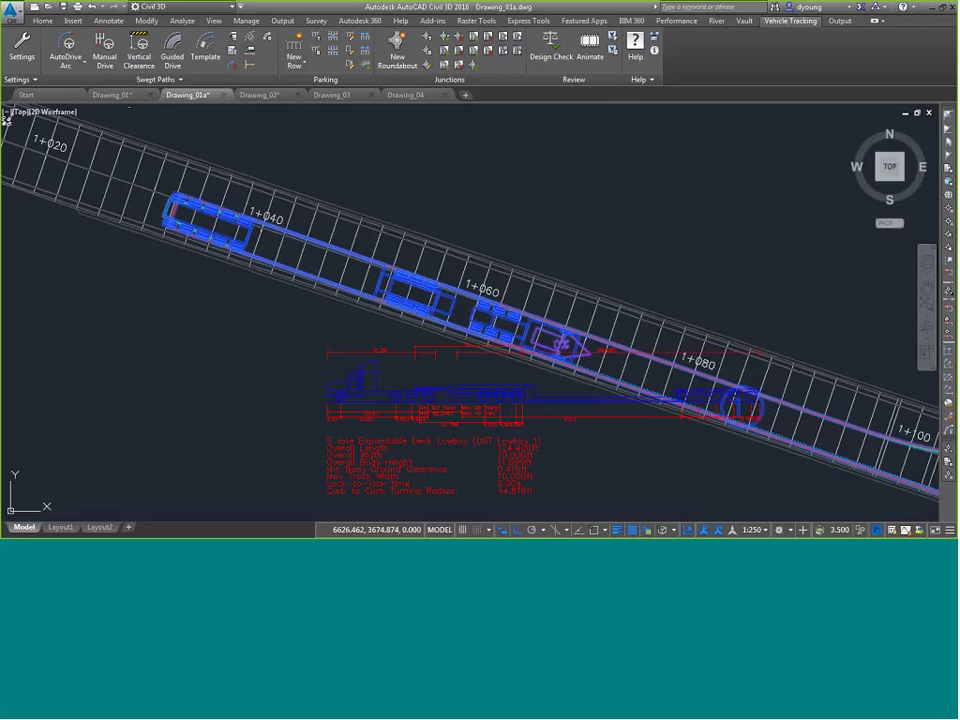
mouse_move(172, 396)
middle_mouse_down()
mouse_move(268, 227)
mouse_move(225, 285)
middle_mouse_up()
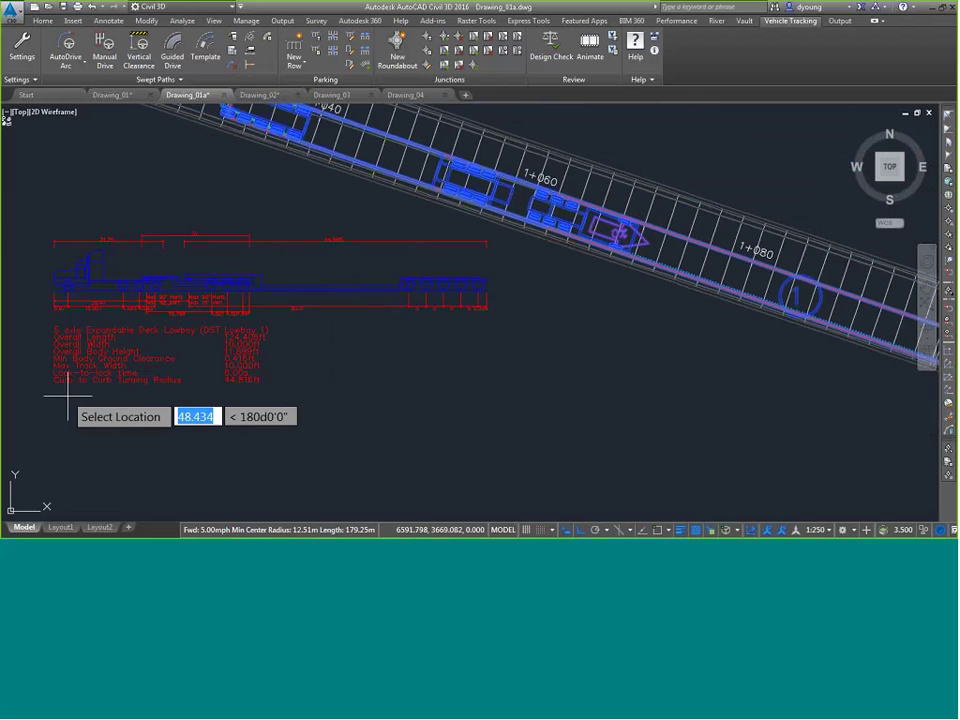
middle_click_drag(50, 396, 328, 392)
left_click(306, 392)
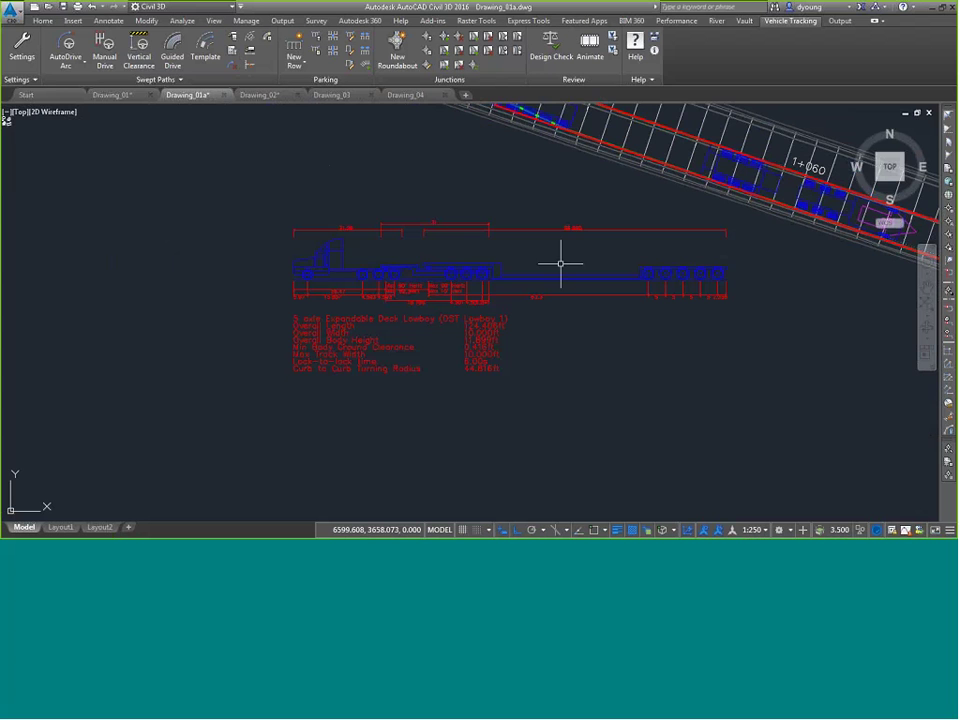
scroll(583, 260, "up", 2)
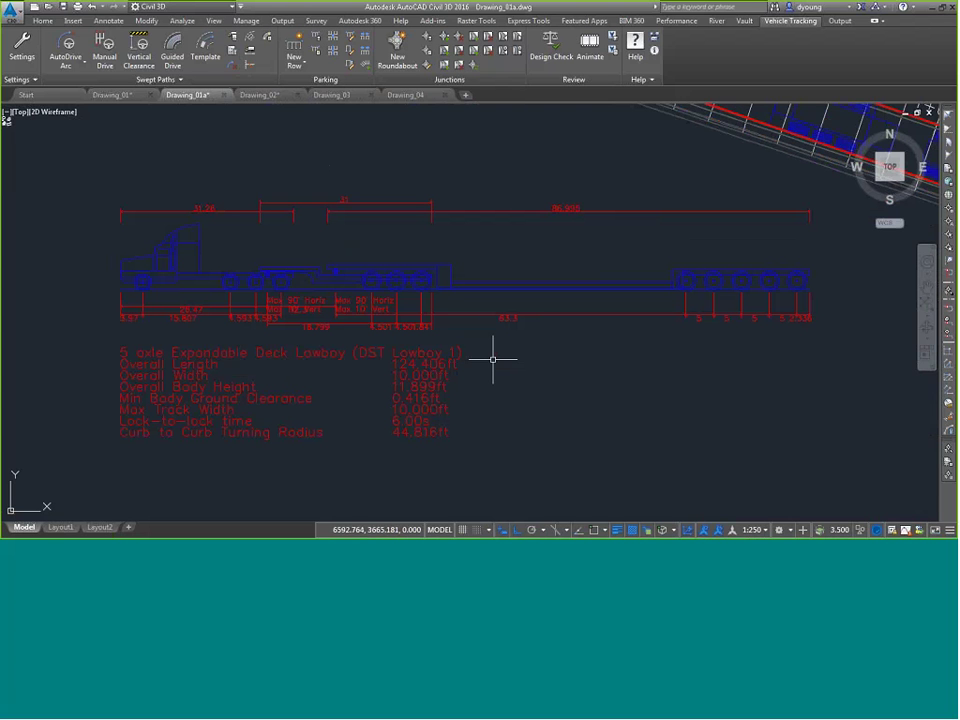
scroll(568, 369, "down", 4)
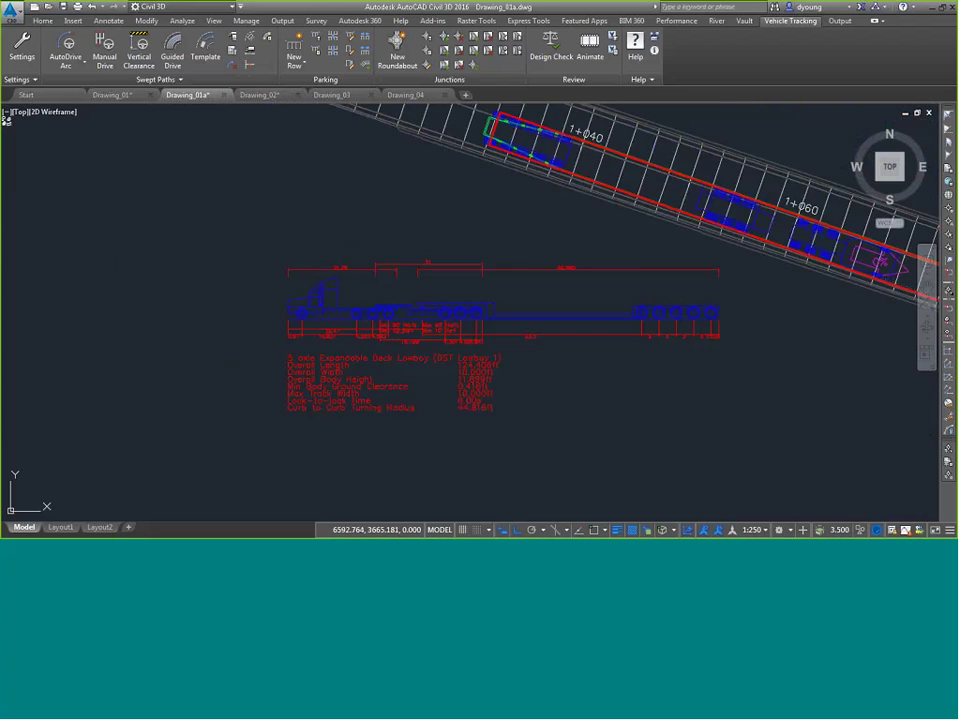
mouse_move(694, 306)
middle_mouse_down()
mouse_move(294, 287)
mouse_move(249, 262)
middle_mouse_up()
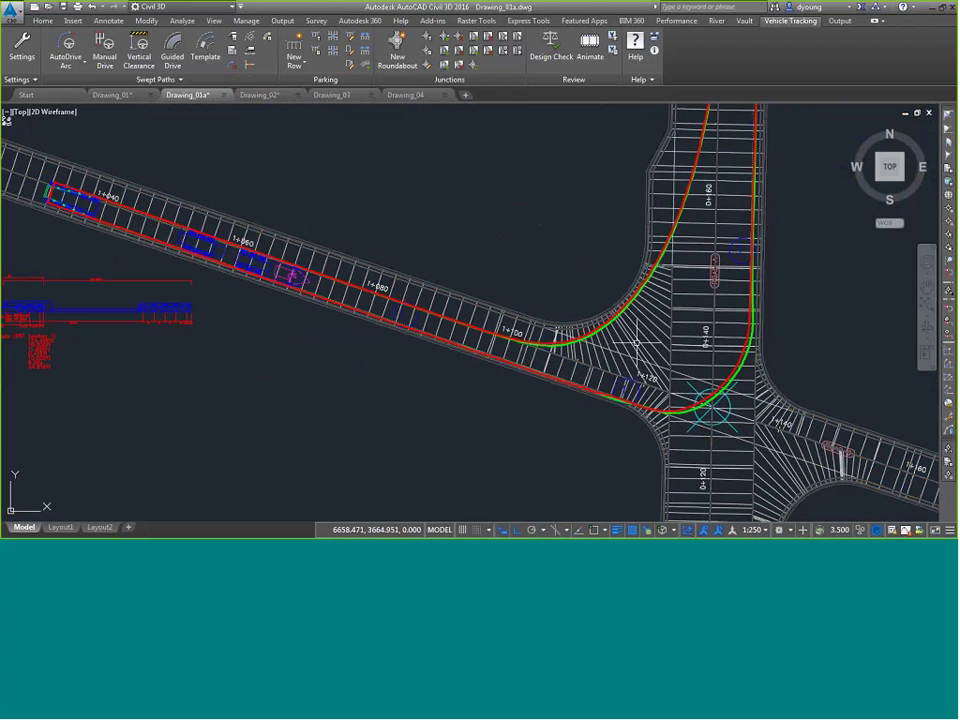
mouse_move(656, 286)
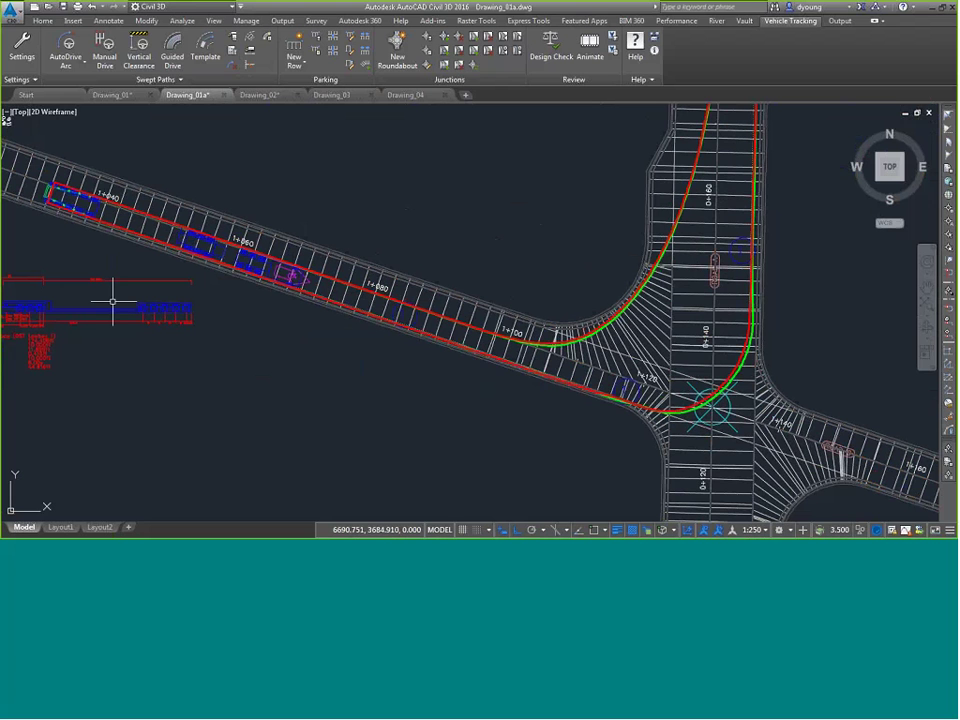
mouse_move(111, 300)
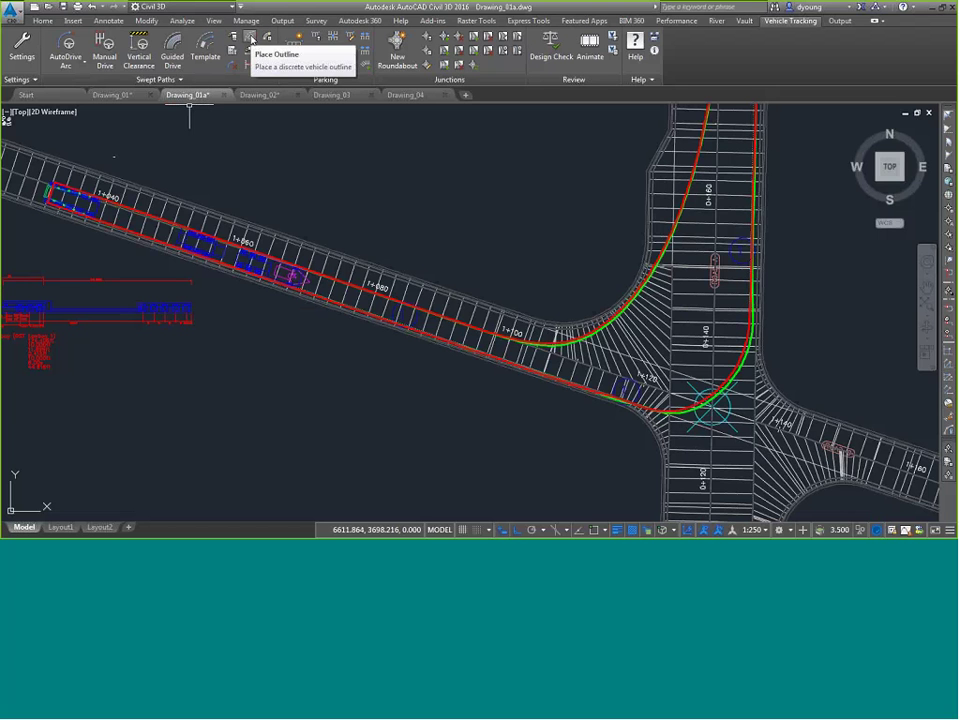
Step: Place a plan body outline on the VehicleTrackingPath at the intersection turn, then review Road A
left_click(251, 37)
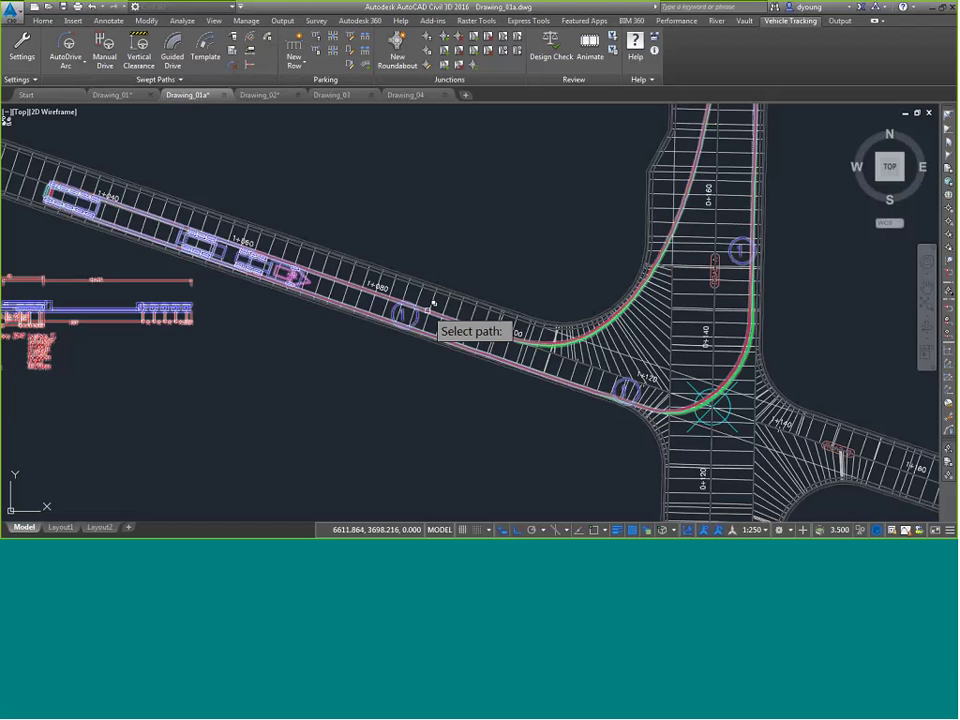
left_click(490, 311)
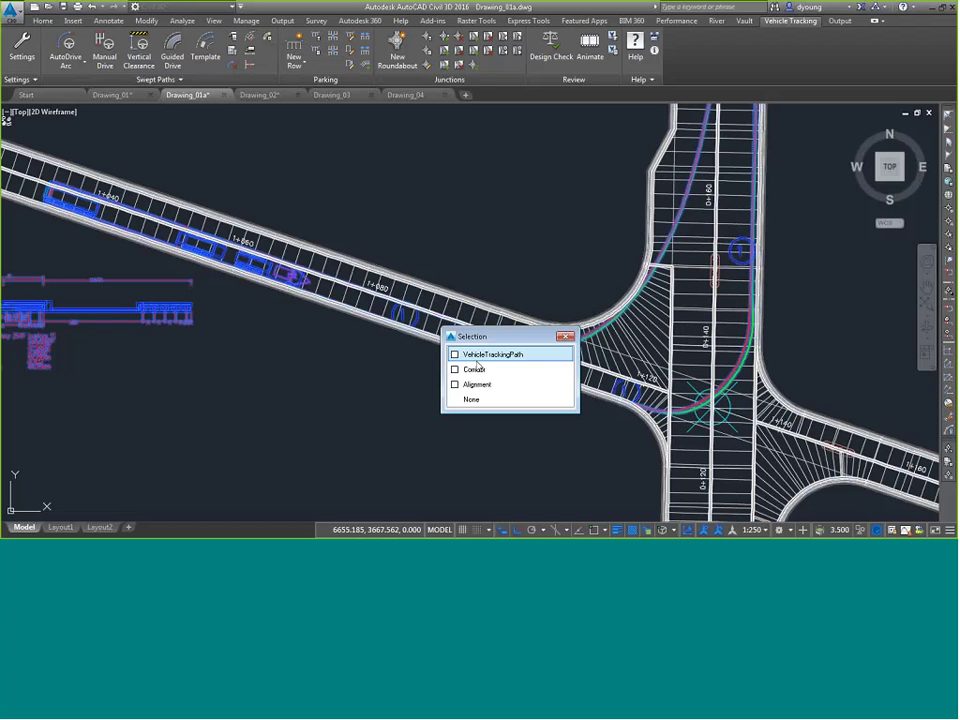
left_click(477, 357)
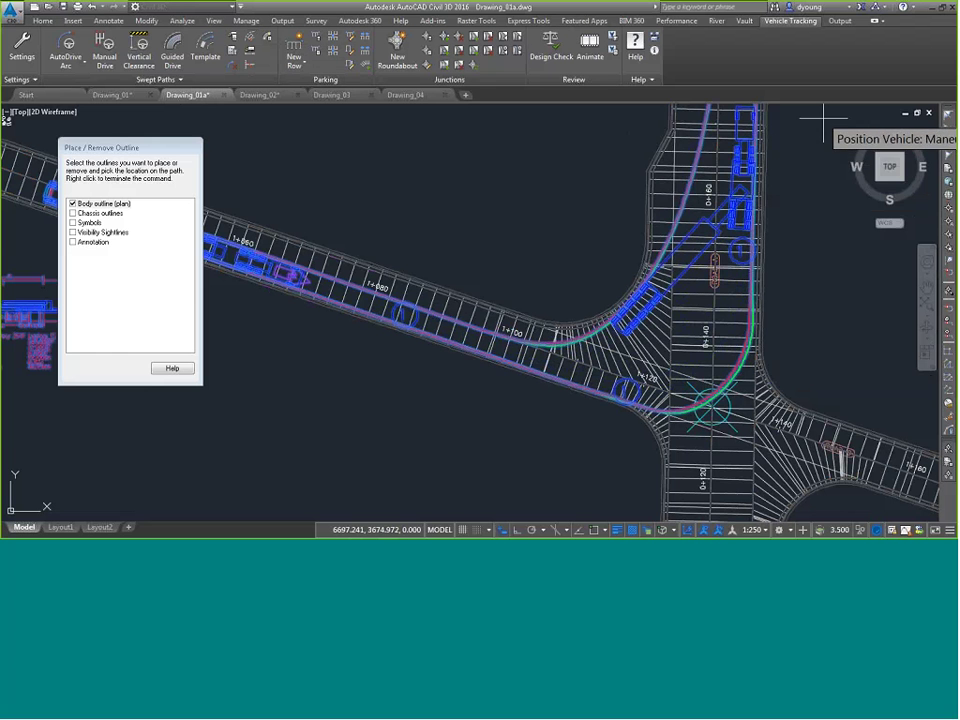
right_click(810, 150)
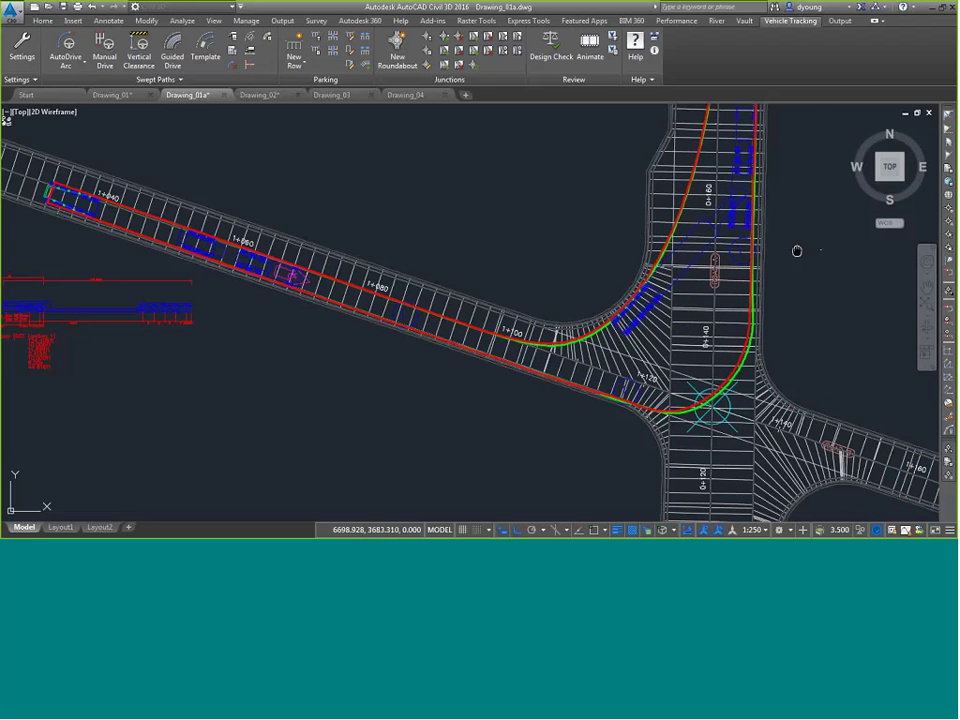
middle_click_drag(797, 250, 711, 332)
scroll(711, 332, "up", 3)
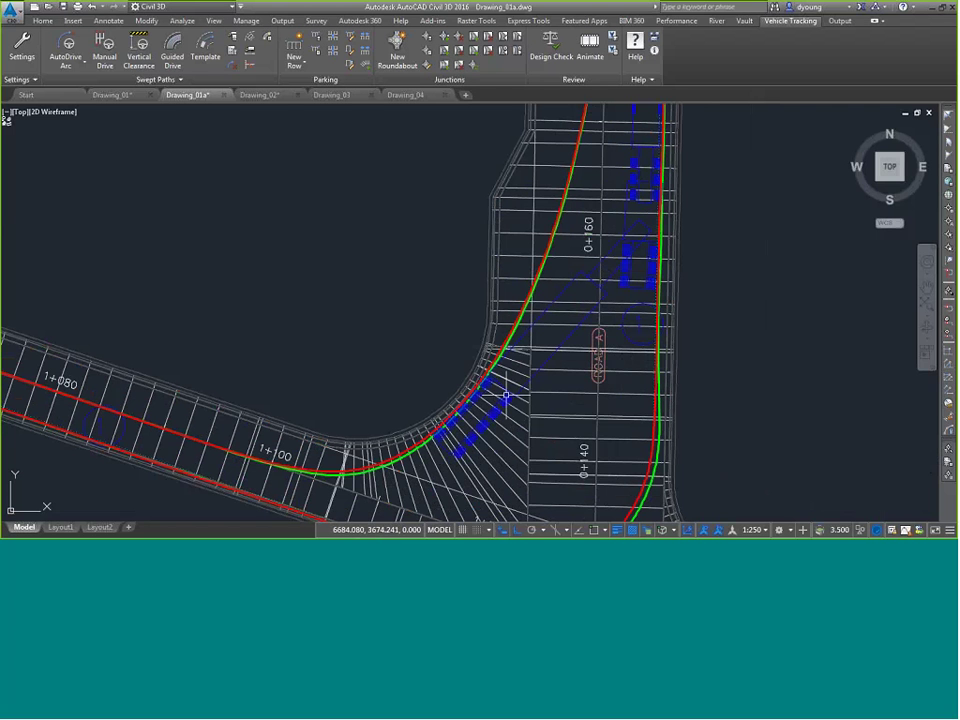
scroll(489, 405, "up", 2)
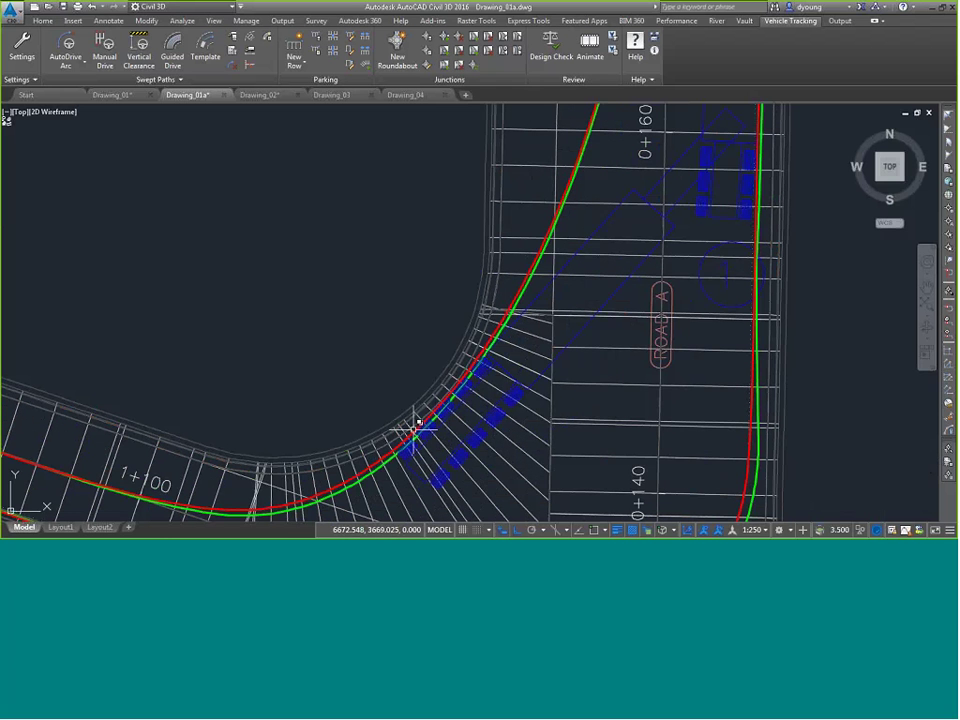
middle_click_drag(712, 259, 555, 444)
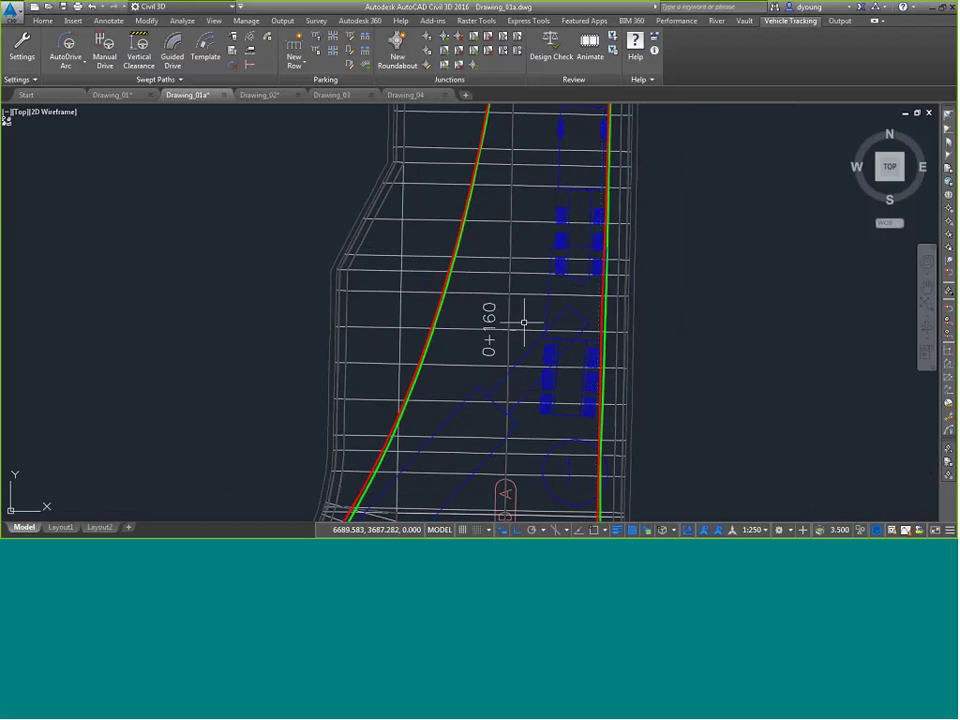
scroll(512, 375, "down", 2)
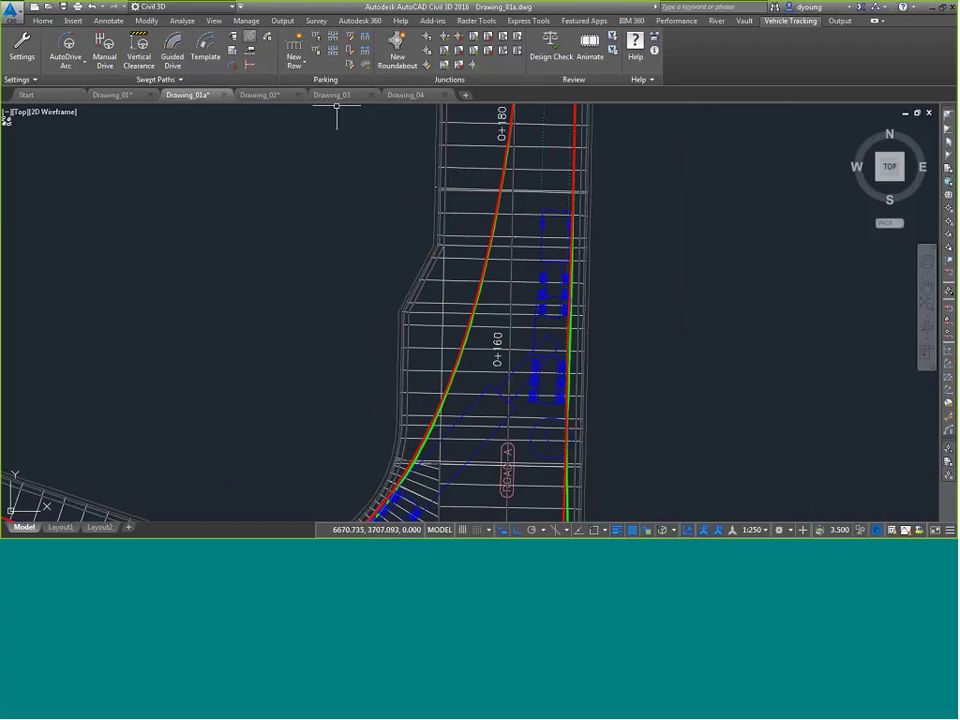
Step: Insert a ground conflict report for the swept path with default clearance values
left_click(267, 37)
left_click(502, 197)
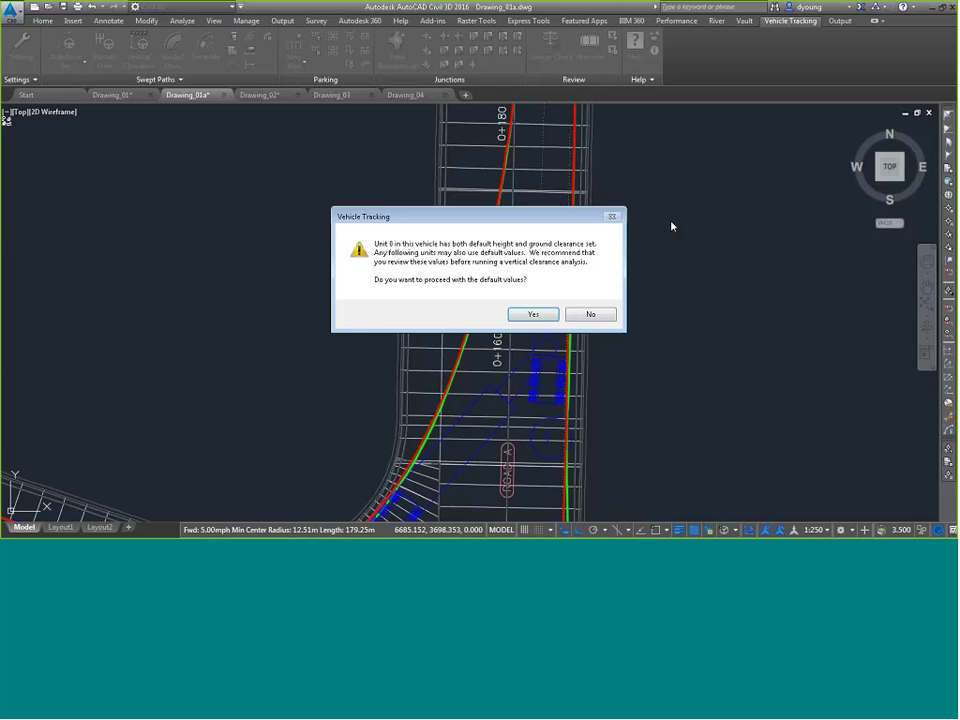
key("Return")
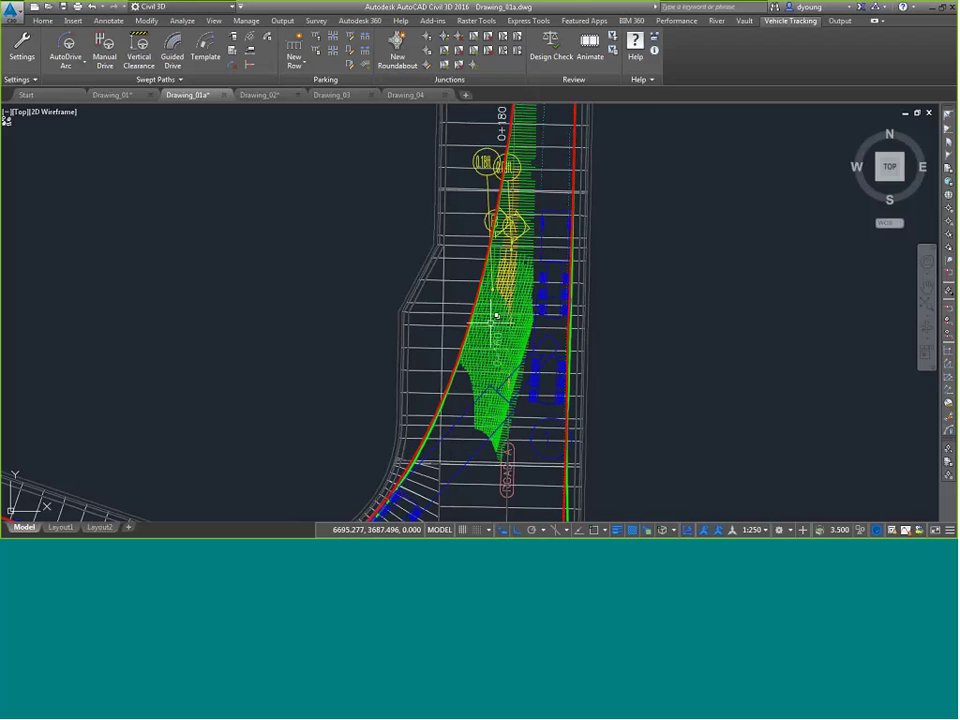
Step: Review the 0.18ft and 0.09ft conflicts on Road A, then switch to Drawing_02
scroll(497, 153, "up", 5)
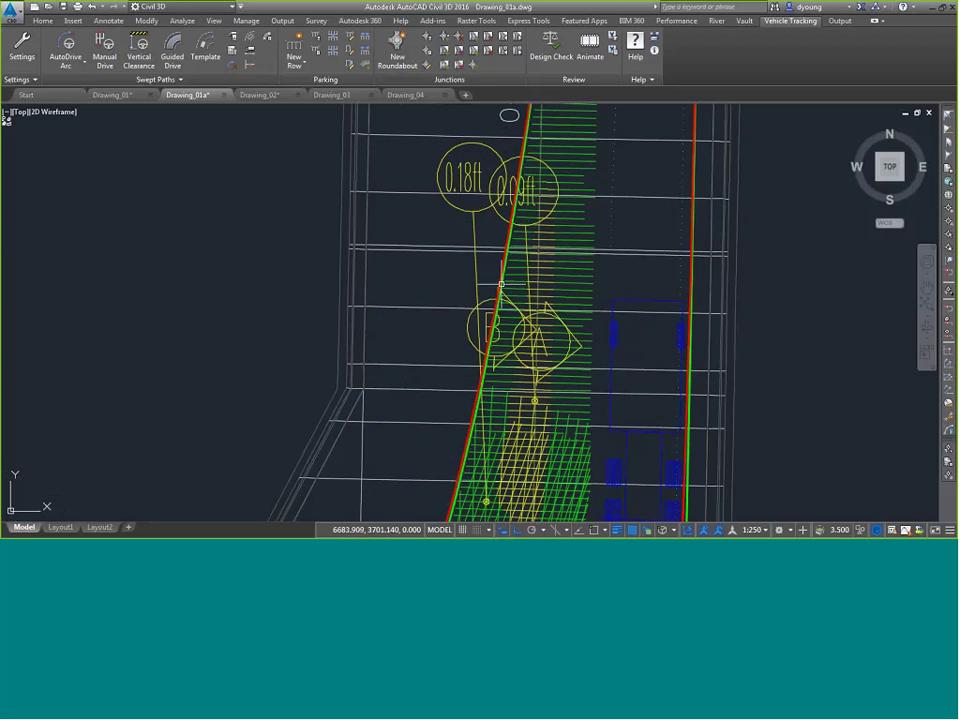
middle_click_drag(376, 213, 386, 90)
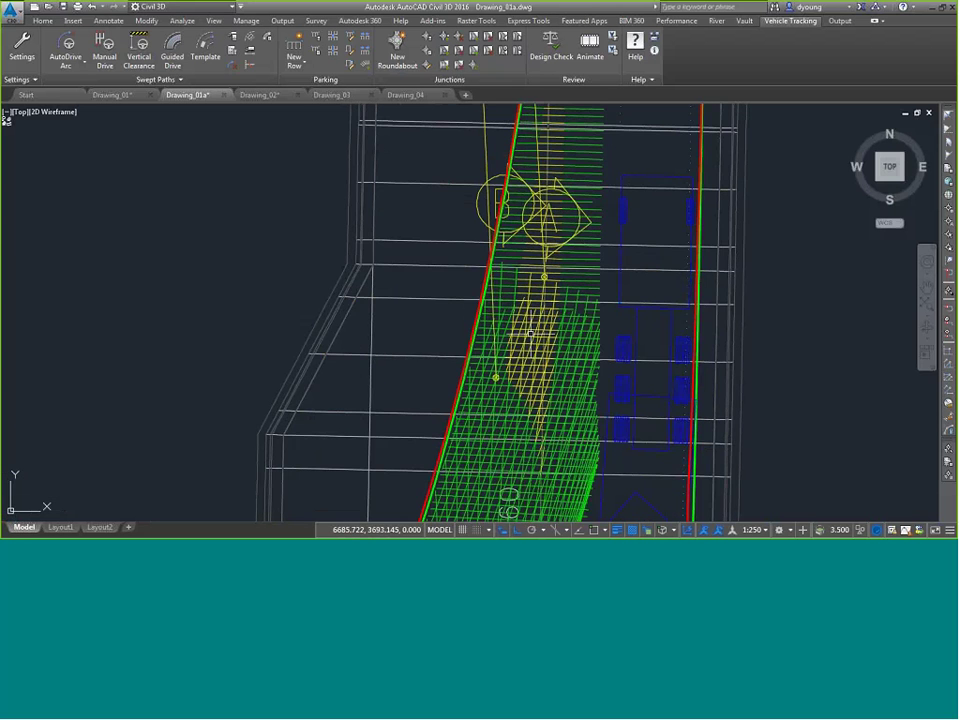
scroll(550, 300, "down", 2)
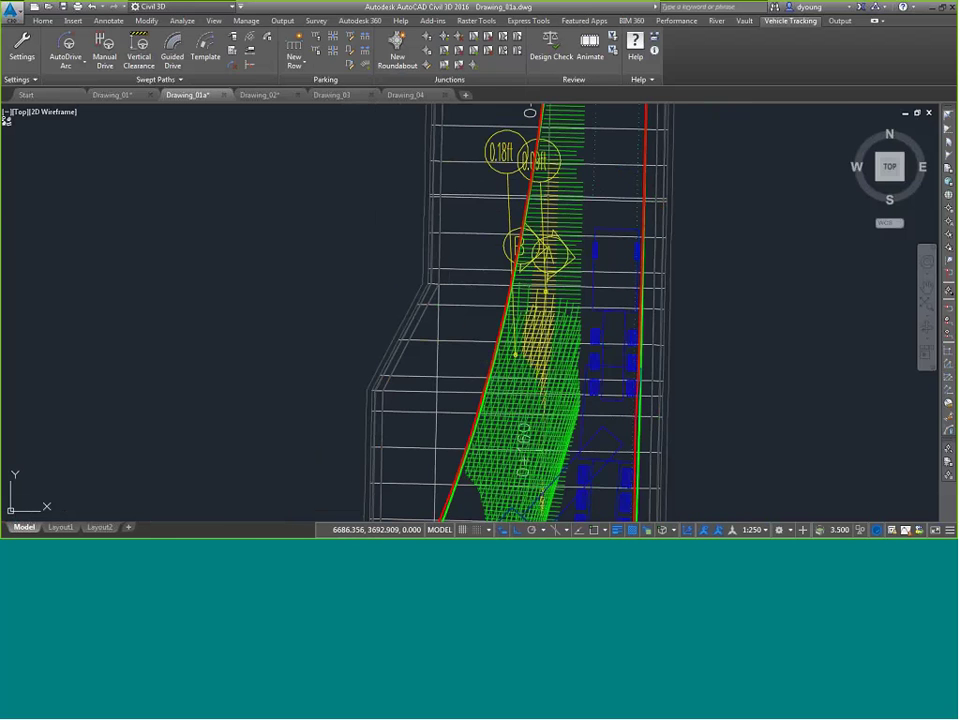
scroll(540, 158, "up", 3)
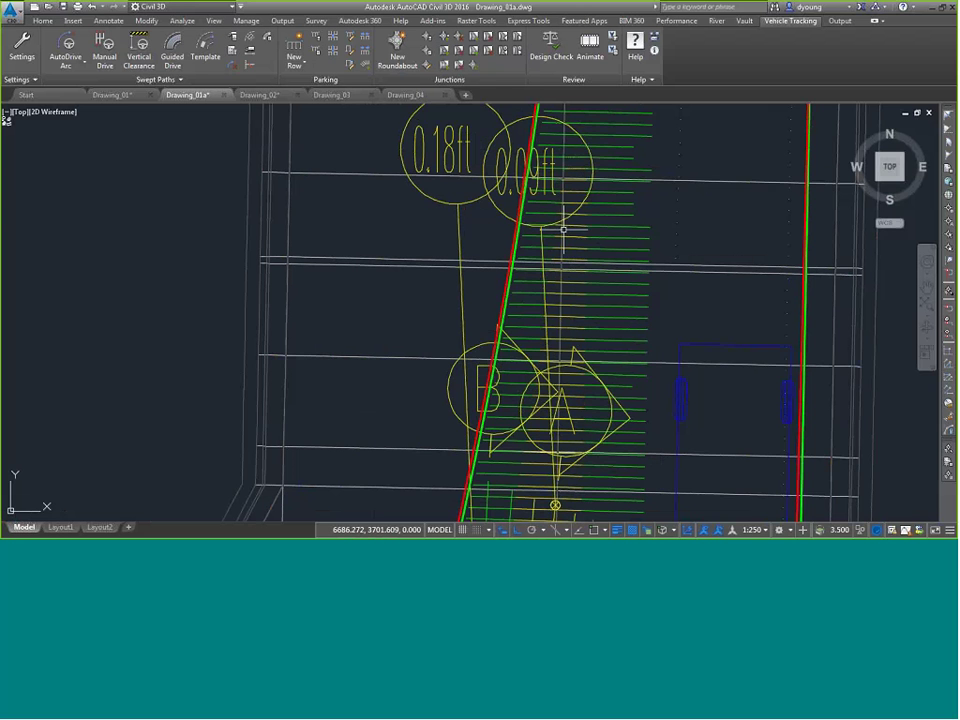
scroll(632, 316, "down", 3)
scroll(632, 316, "down", 2)
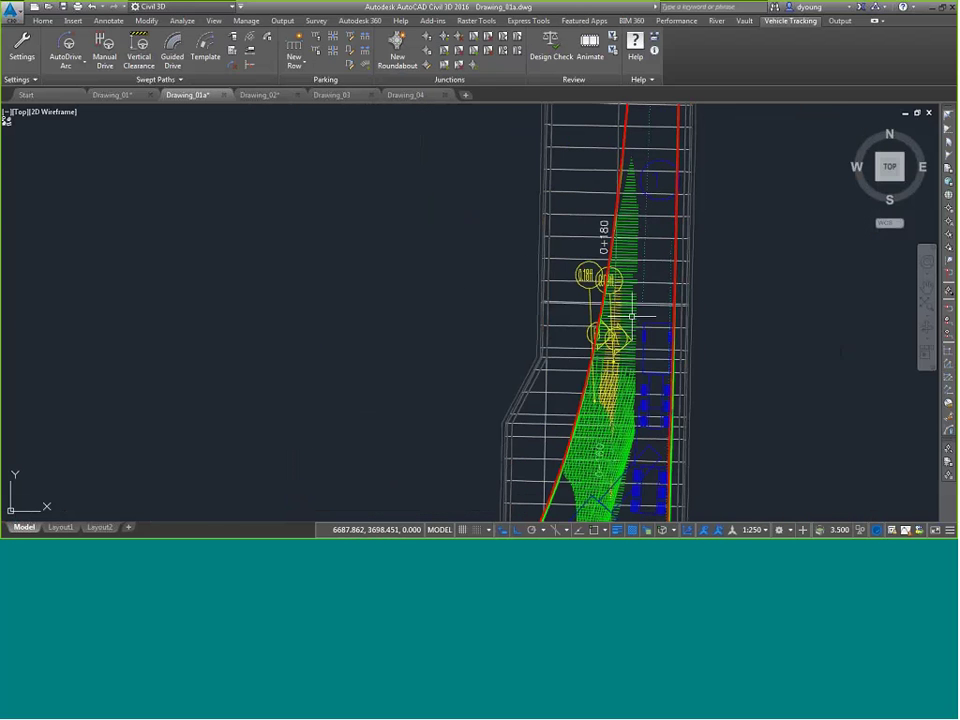
scroll(632, 316, "down", 2)
middle_click_drag(615, 437, 575, 287)
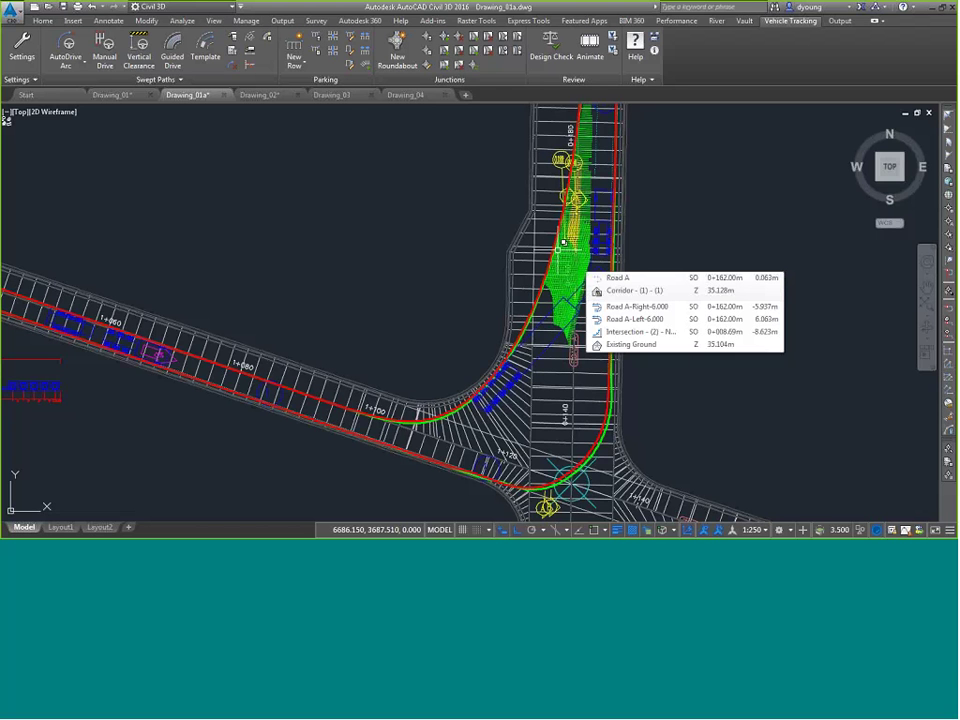
left_click(259, 94)
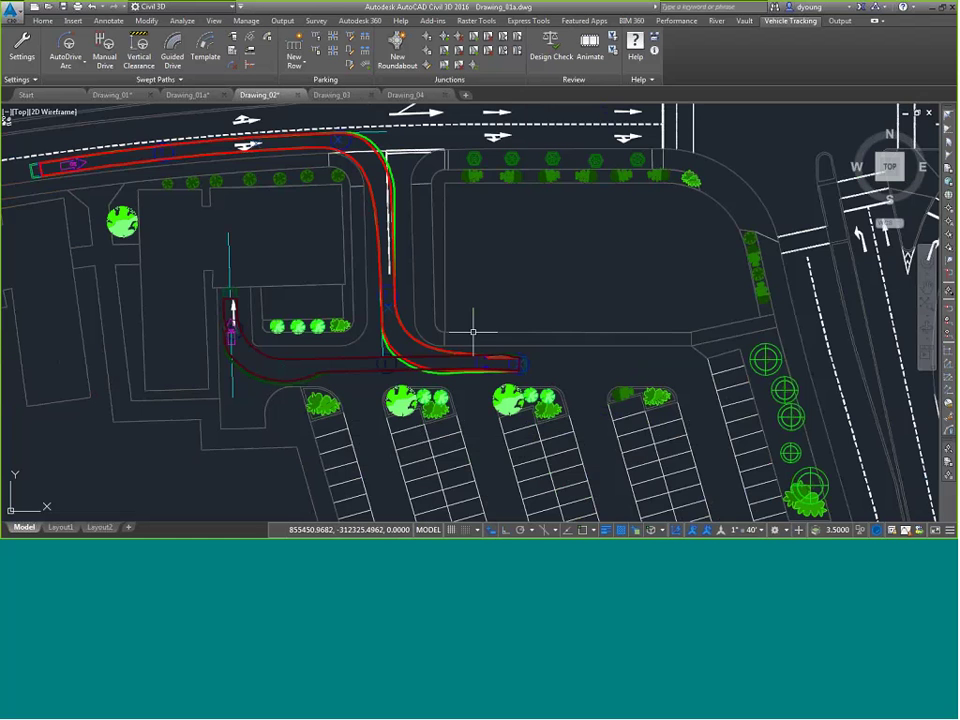
Step: Pan Drawing_02 to the empty rectangular lot beside the turn-lane intersection
mouse_move(781, 377)
middle_mouse_down()
mouse_move(148, 195)
mouse_move(173, 257)
mouse_move(170, 318)
middle_mouse_up()
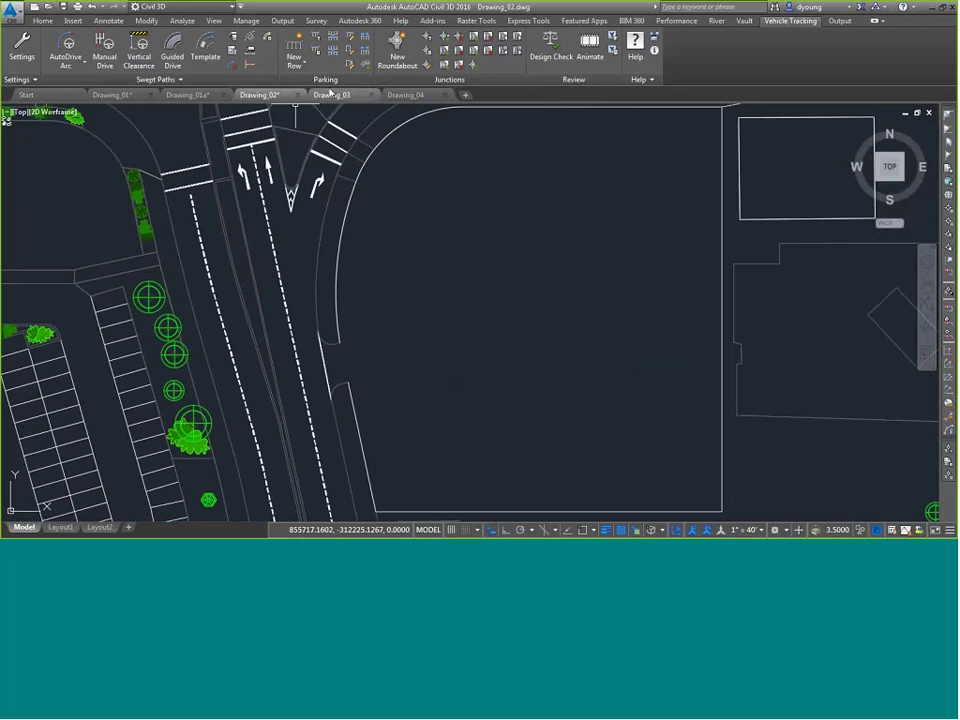
Step: Cancel a new parking row, then select the US ITE Guideline for Parking Facility Location and Design
left_click(294, 48)
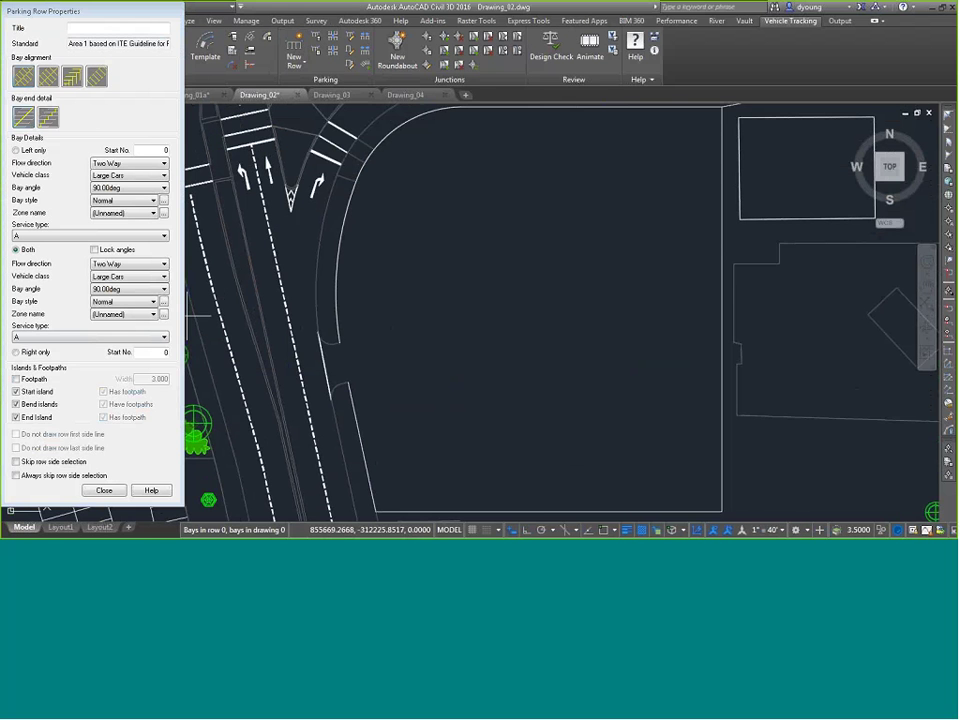
left_click(104, 490)
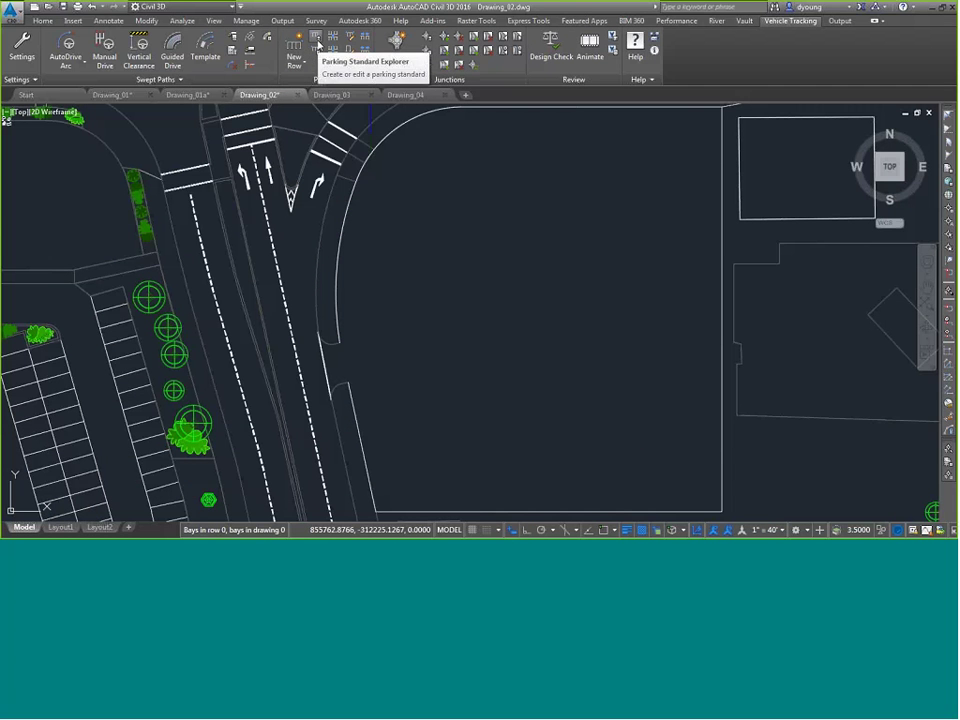
left_click(316, 37)
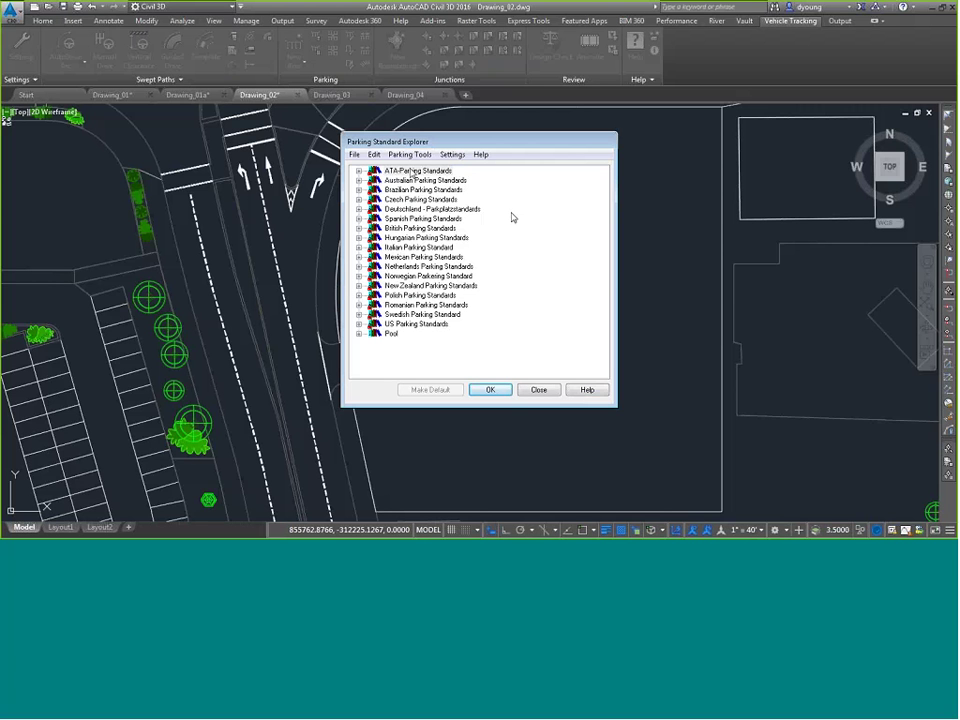
left_click(358, 325)
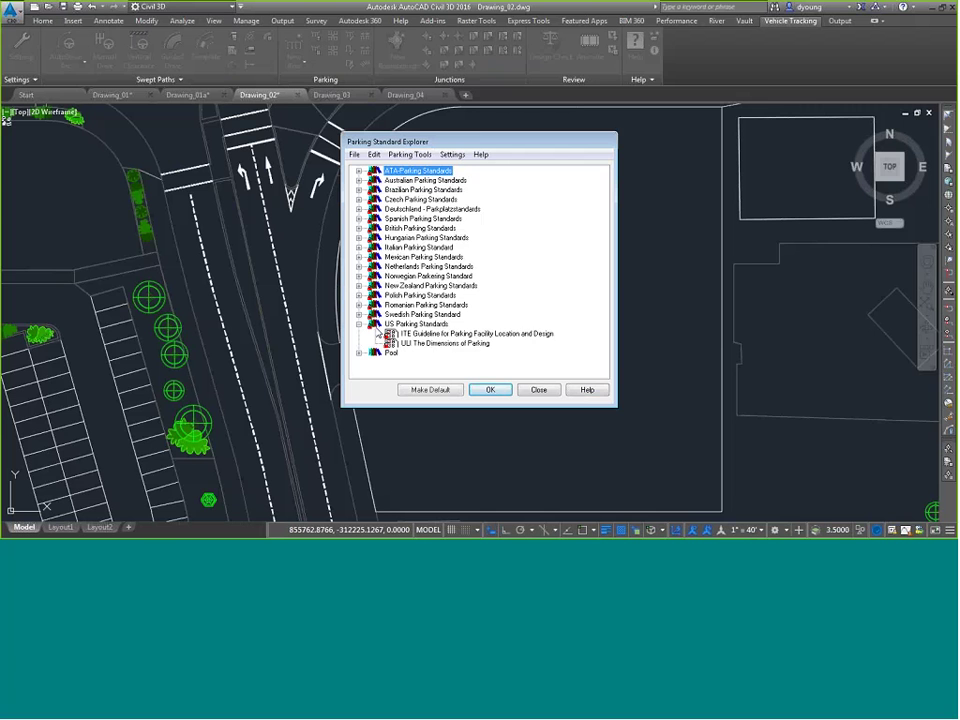
left_click(552, 335)
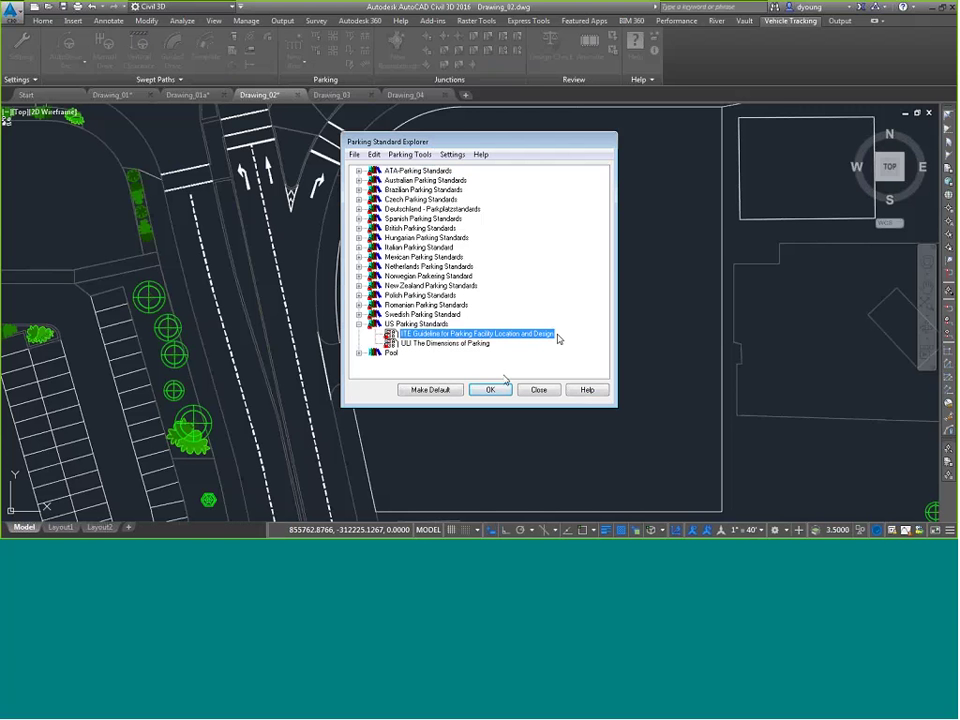
Step: Accept the ITE Guideline parking standard and start a New Row of parking bays
left_click(503, 388)
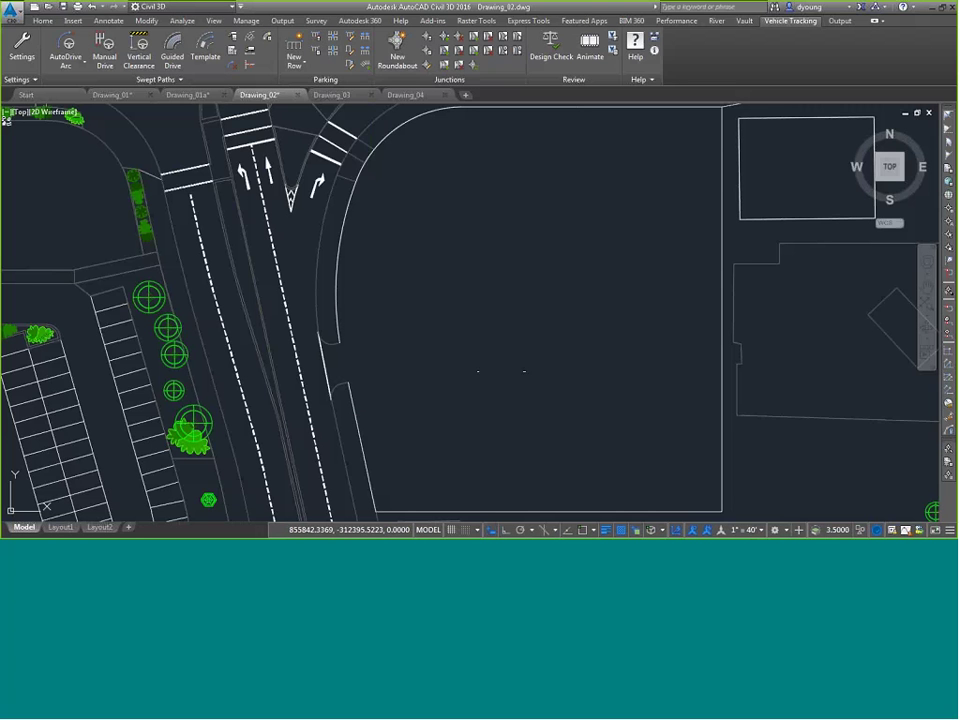
left_click(296, 46)
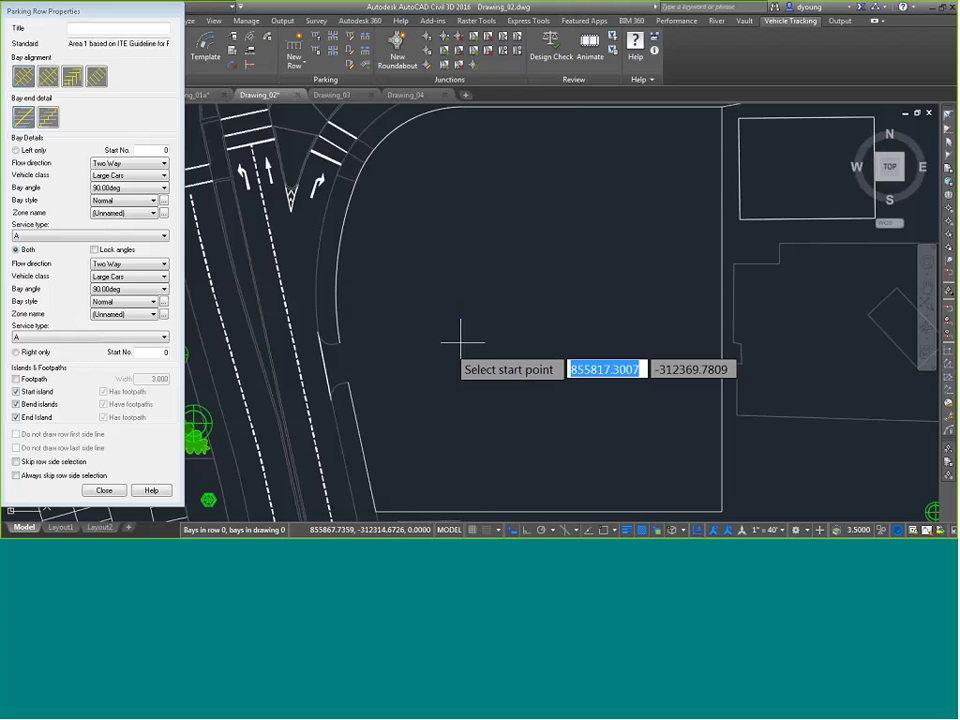
Step: Trace the row from the west curb through the southwest, southeast, northeast and curved northwest corners
left_click(348, 388)
left_click(377, 508)
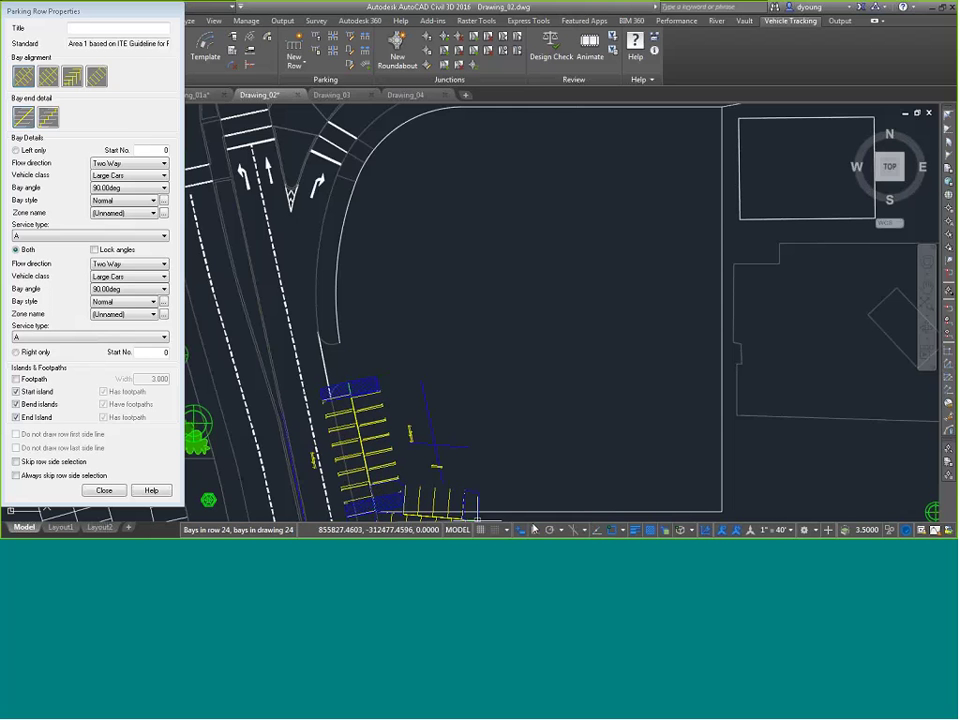
left_click(714, 512)
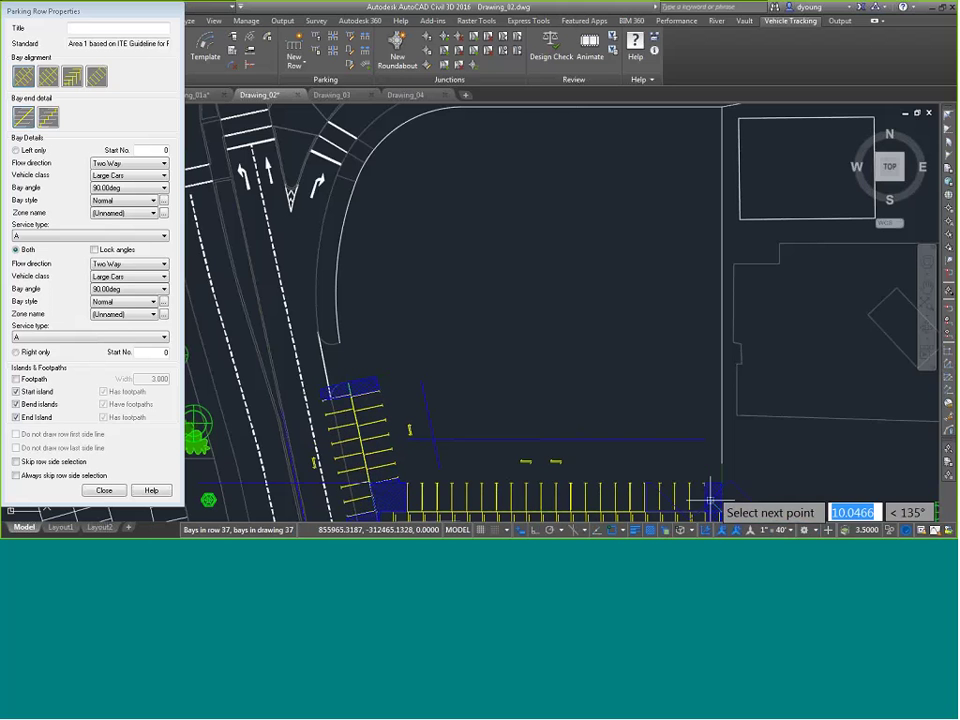
left_click(728, 116)
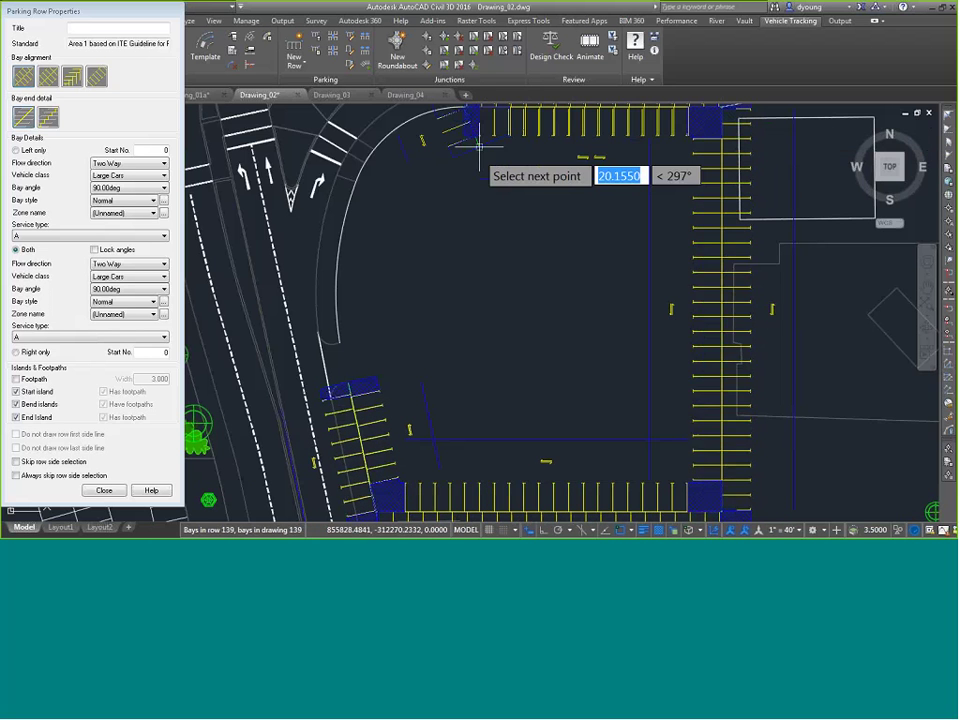
middle_click_drag(467, 154, 430, 251)
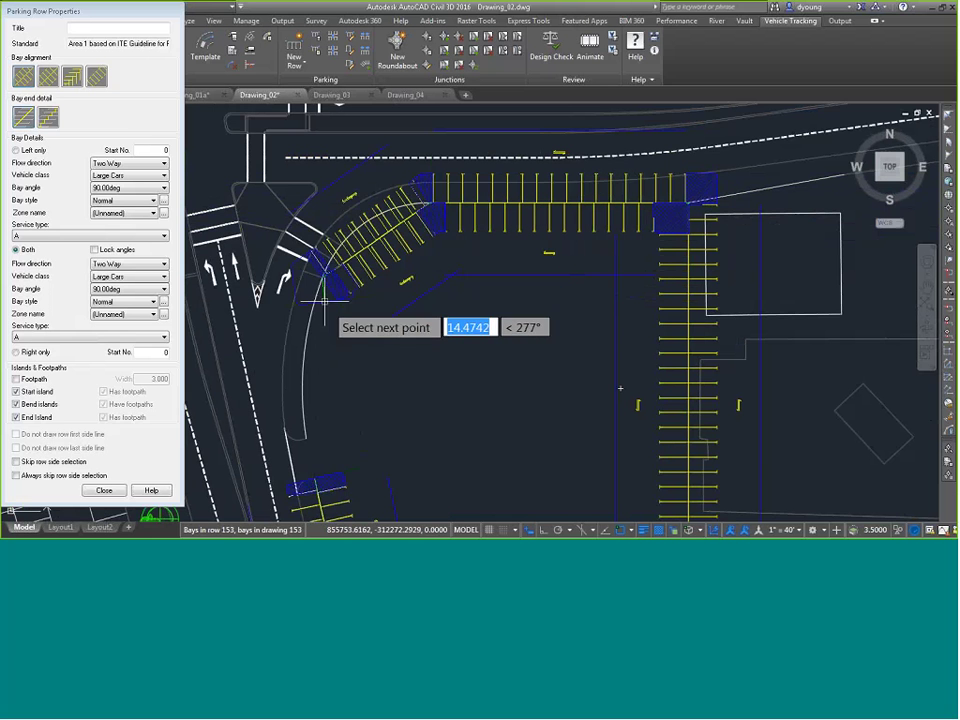
left_click(308, 434)
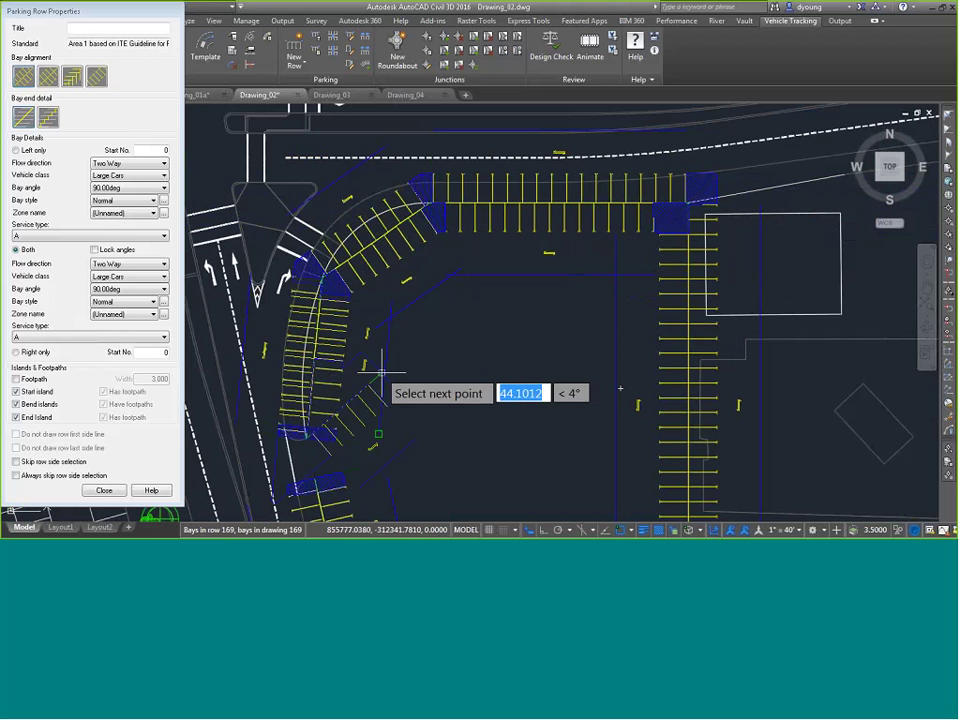
key("Return")
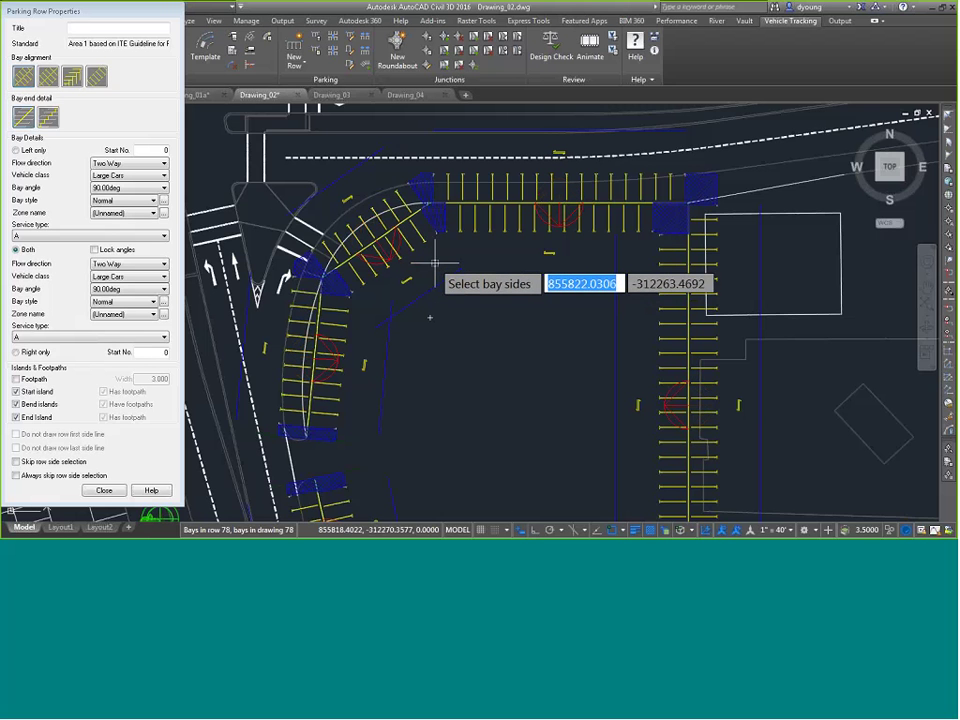
Step: Accept bays on both sides to create the perimeter parking row
key("Return")
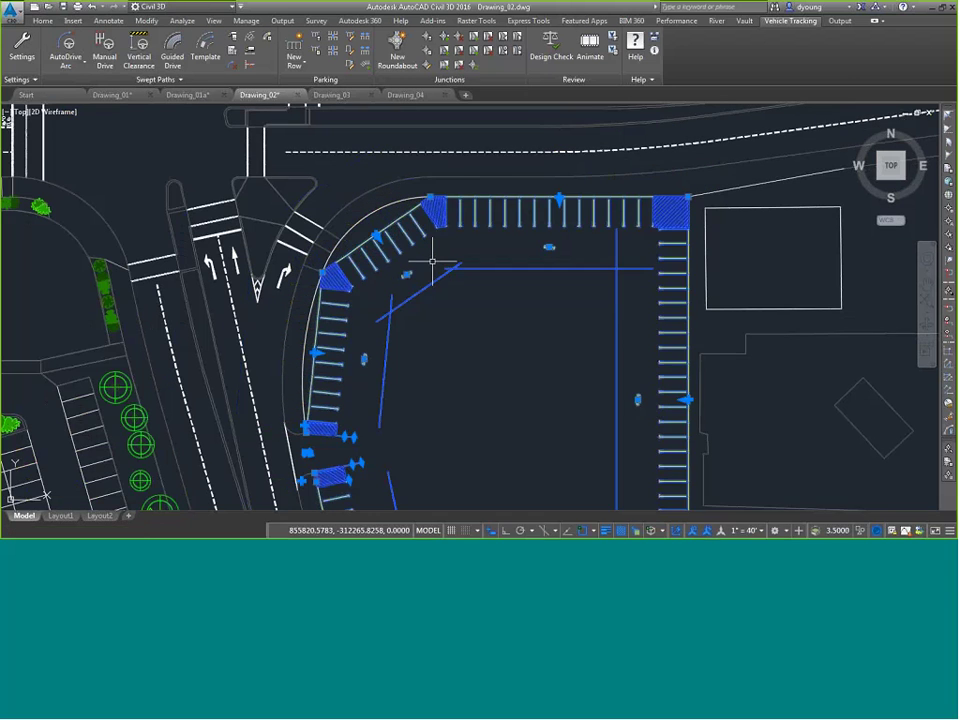
key("Escape")
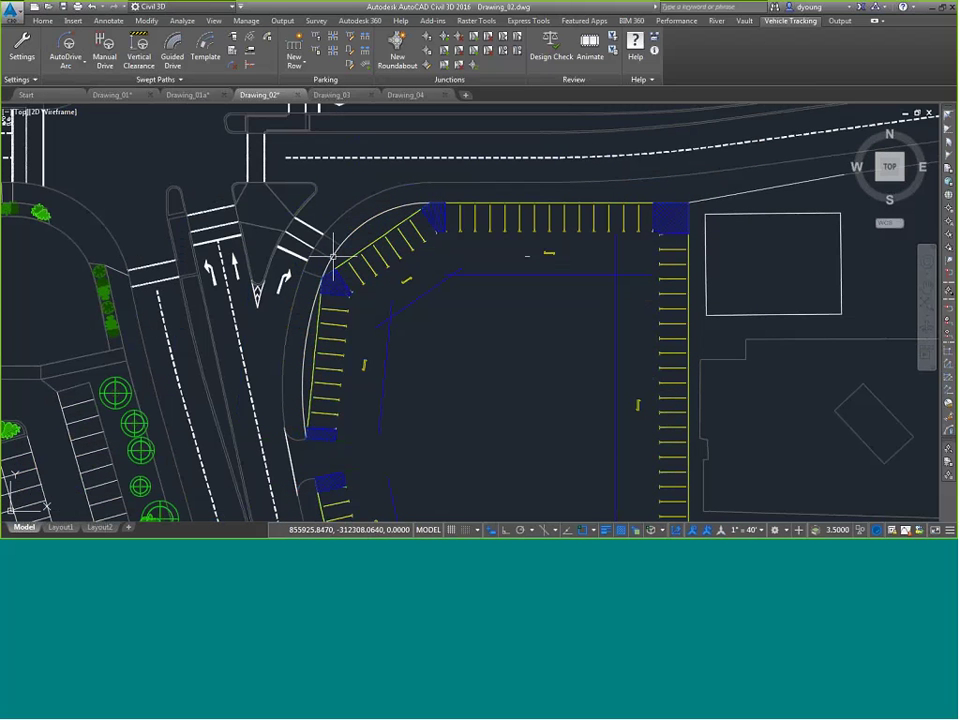
scroll(355, 243, "up", 2)
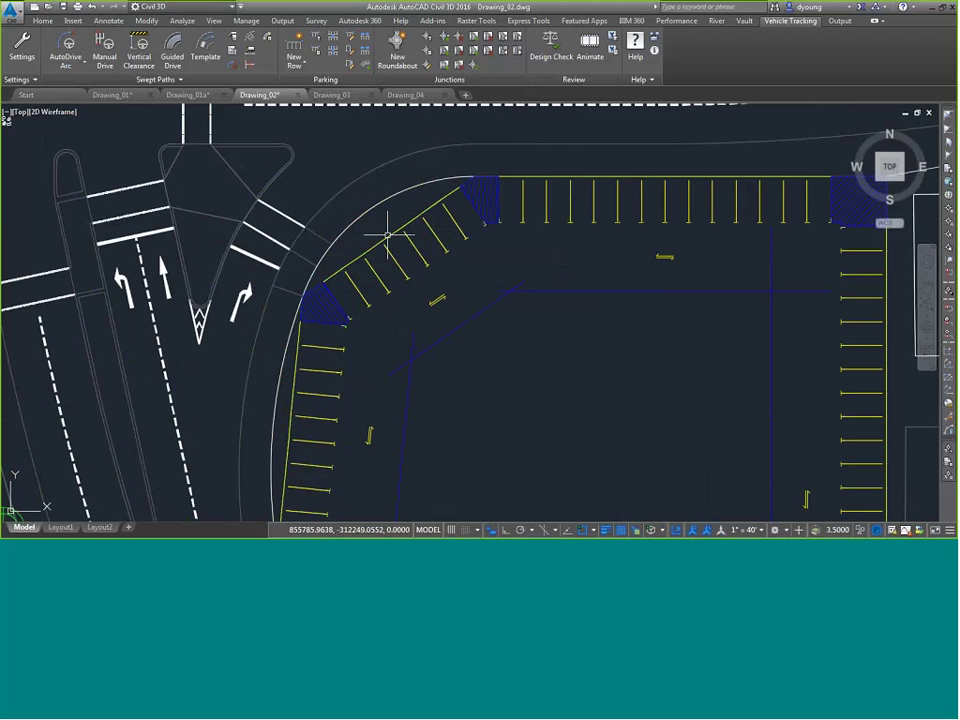
Step: Widen the row's northwest corner curve to a larger radius
left_click(388, 236)
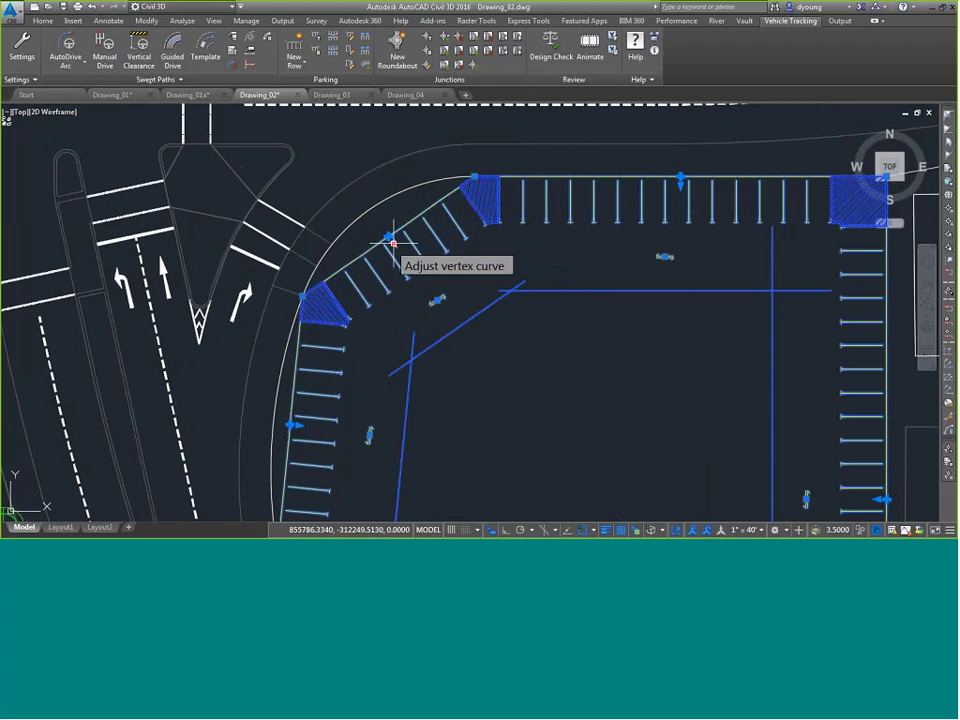
left_click(390, 238)
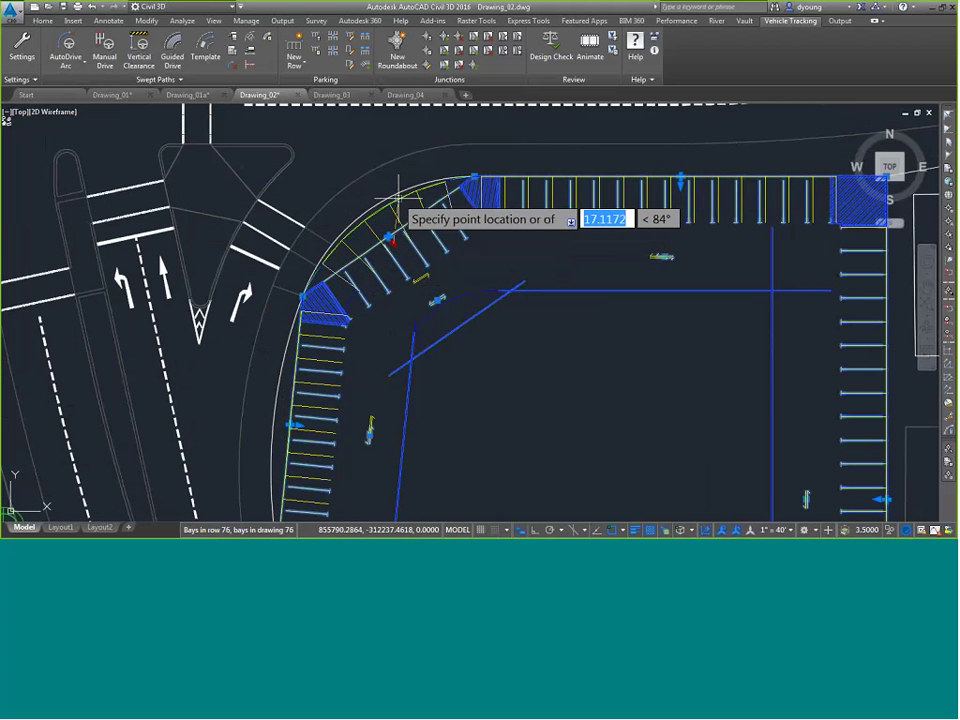
left_click(388, 198)
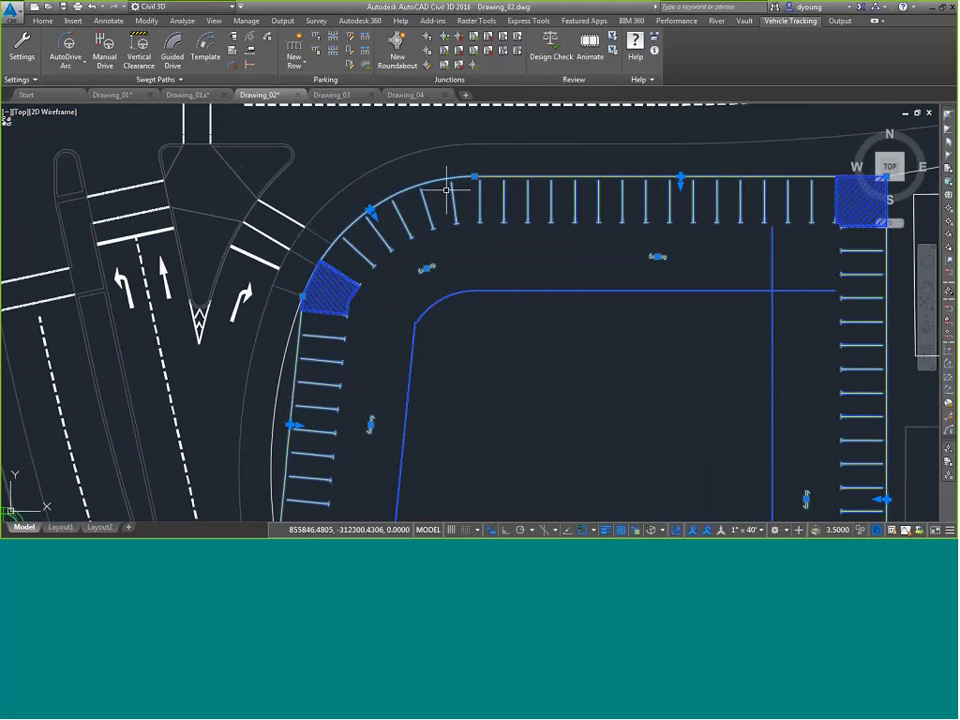
Step: Move the row's west-side grip with an object snap override so it follows the curb
middle_click_drag(294, 426, 434, 326)
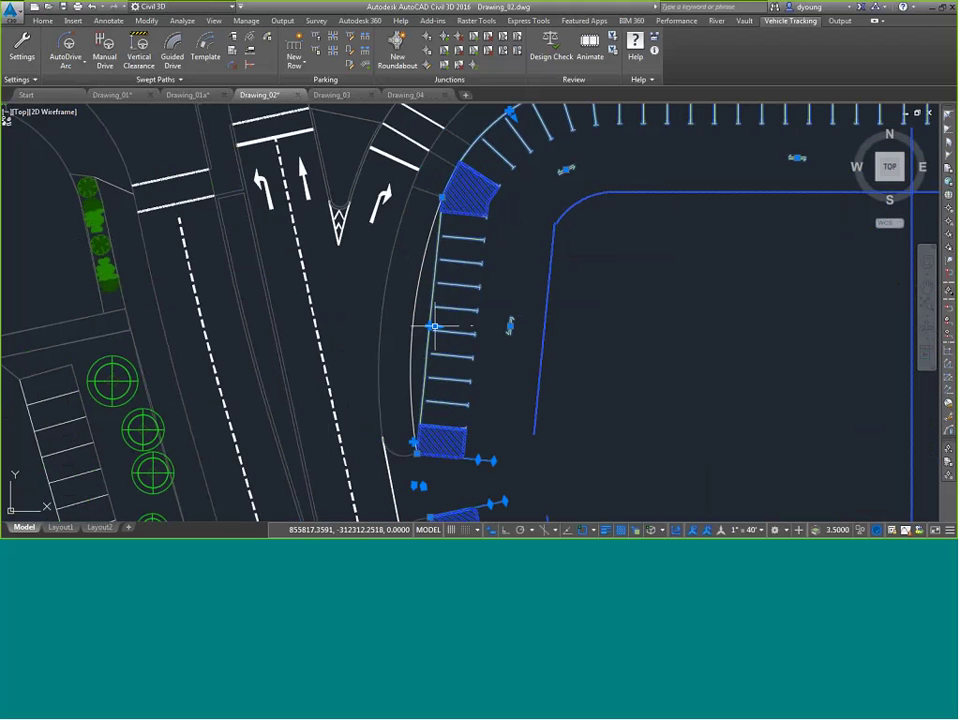
left_click(434, 326)
right_click(421, 296, "shift")
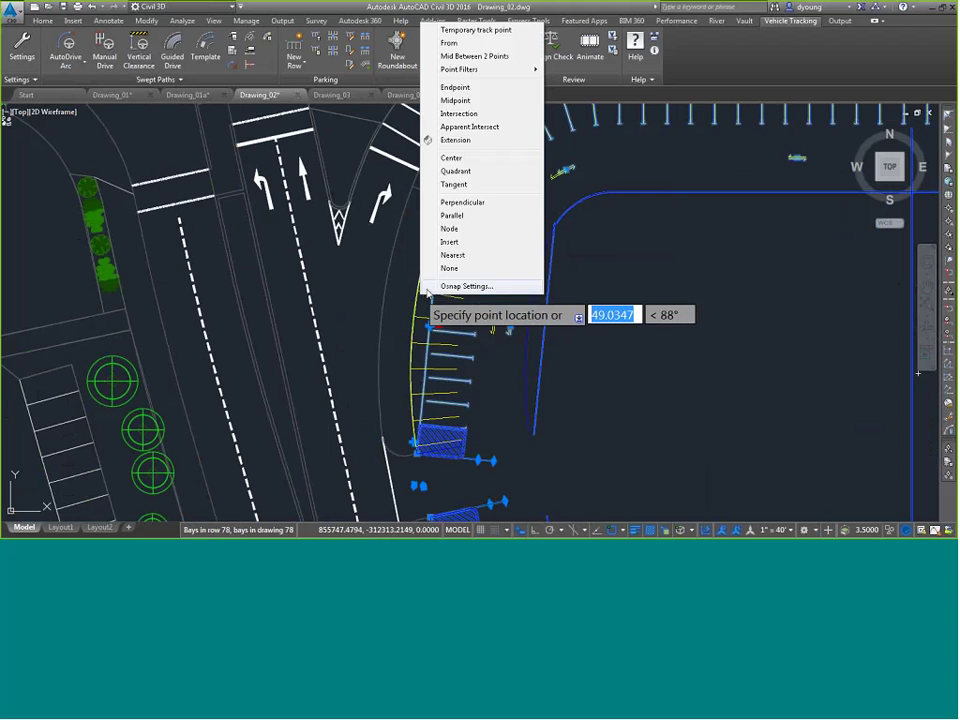
left_click(452, 255)
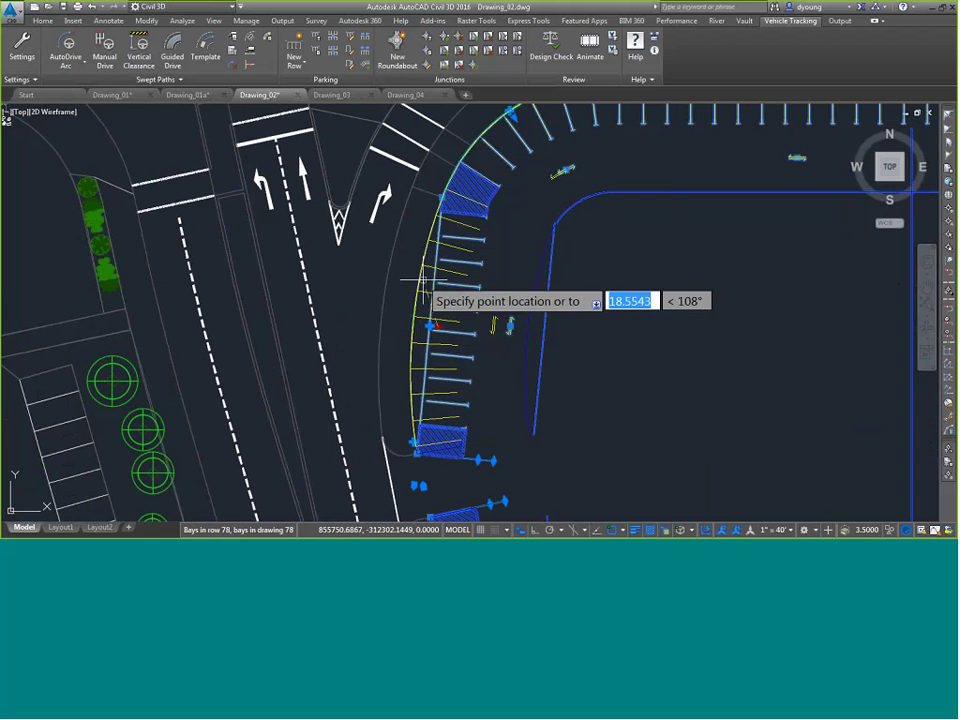
left_click(500, 322)
middle_click_drag(509, 196, 374, 286)
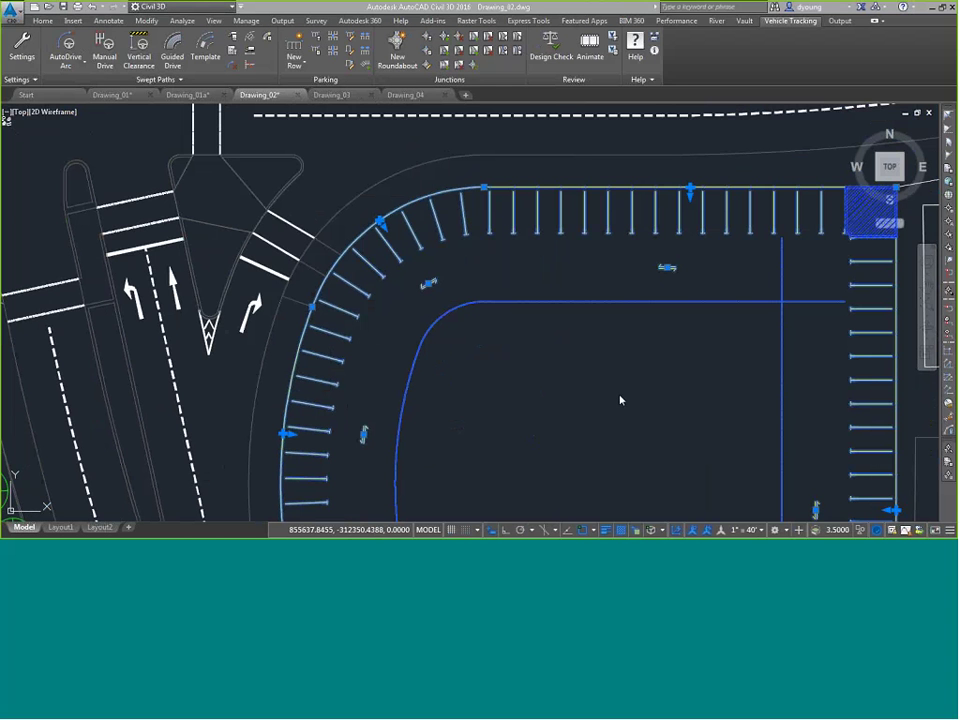
key("Escape")
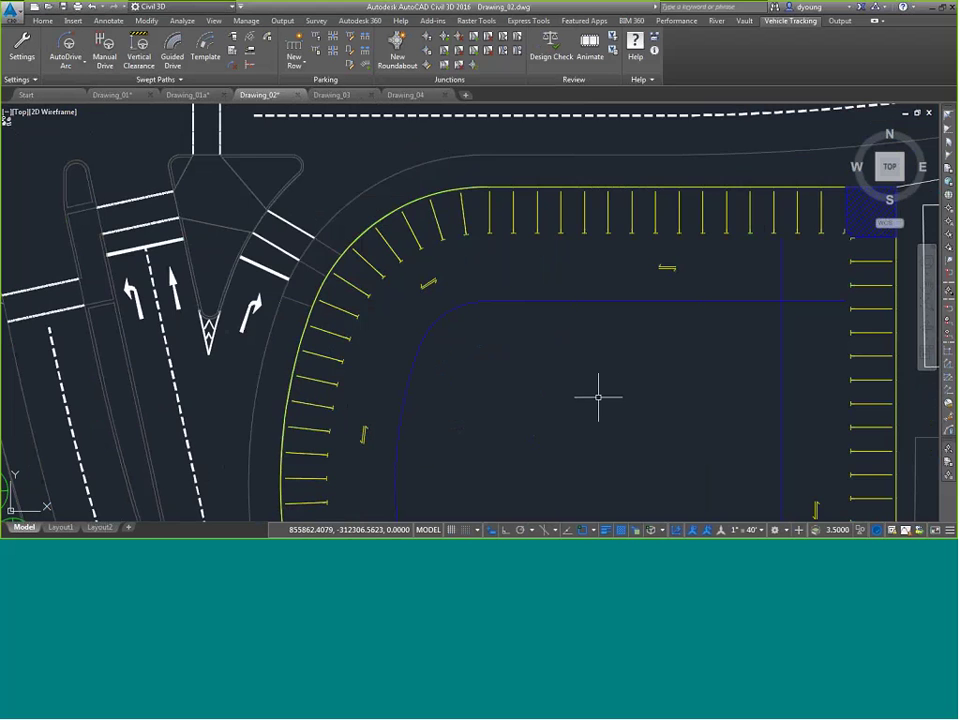
scroll(614, 402, "down", 1)
mouse_move(614, 402)
middle_mouse_down()
mouse_move(553, 321)
mouse_move(540, 253)
middle_mouse_up()
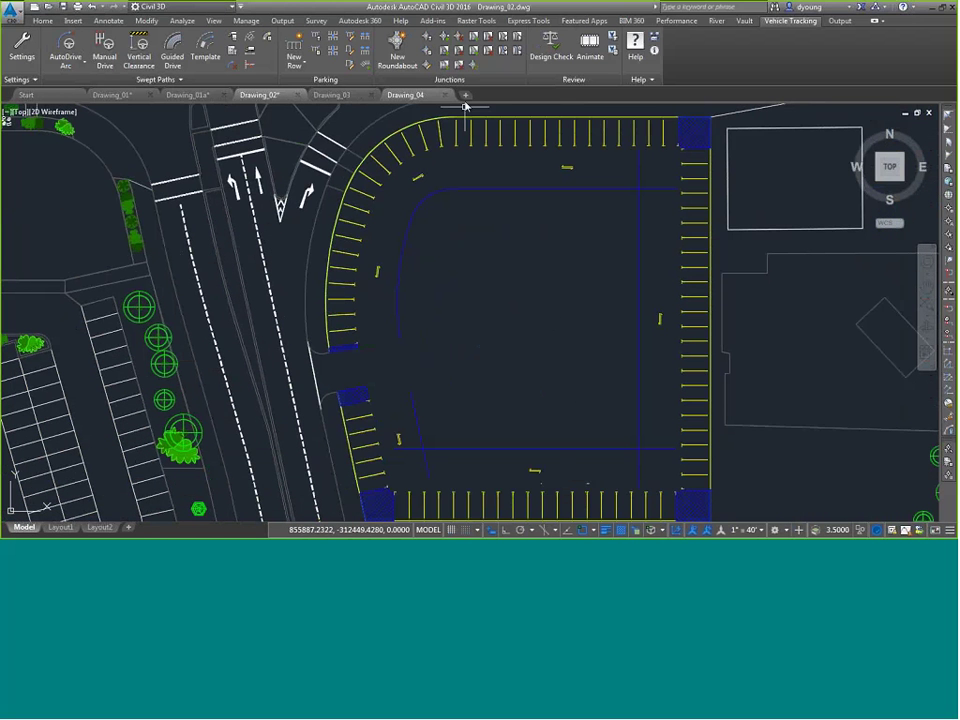
left_click(288, 67)
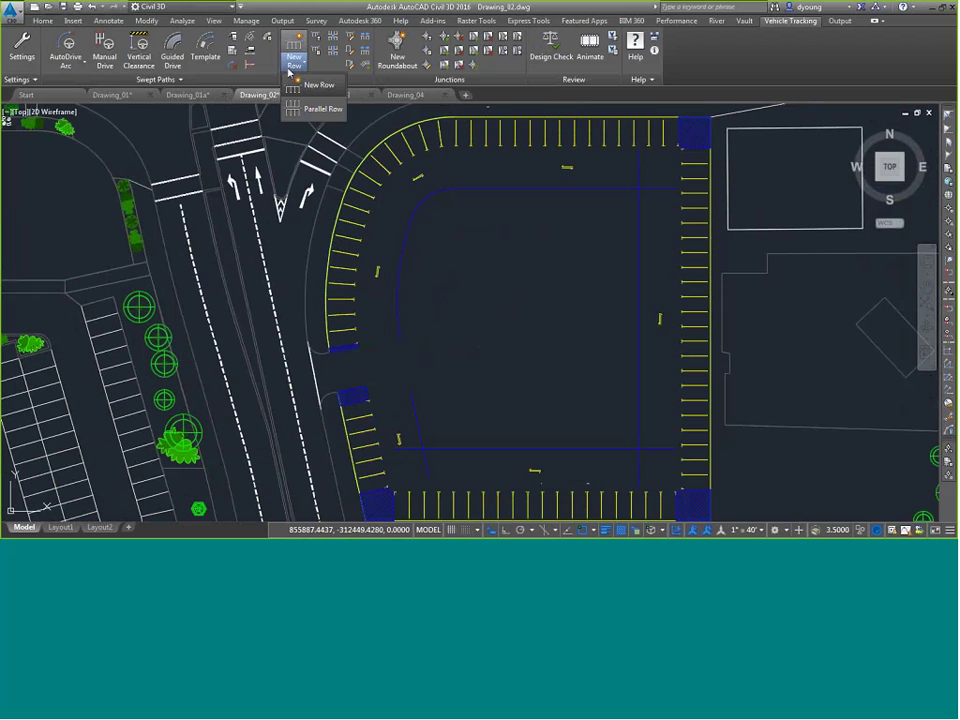
left_click(310, 108)
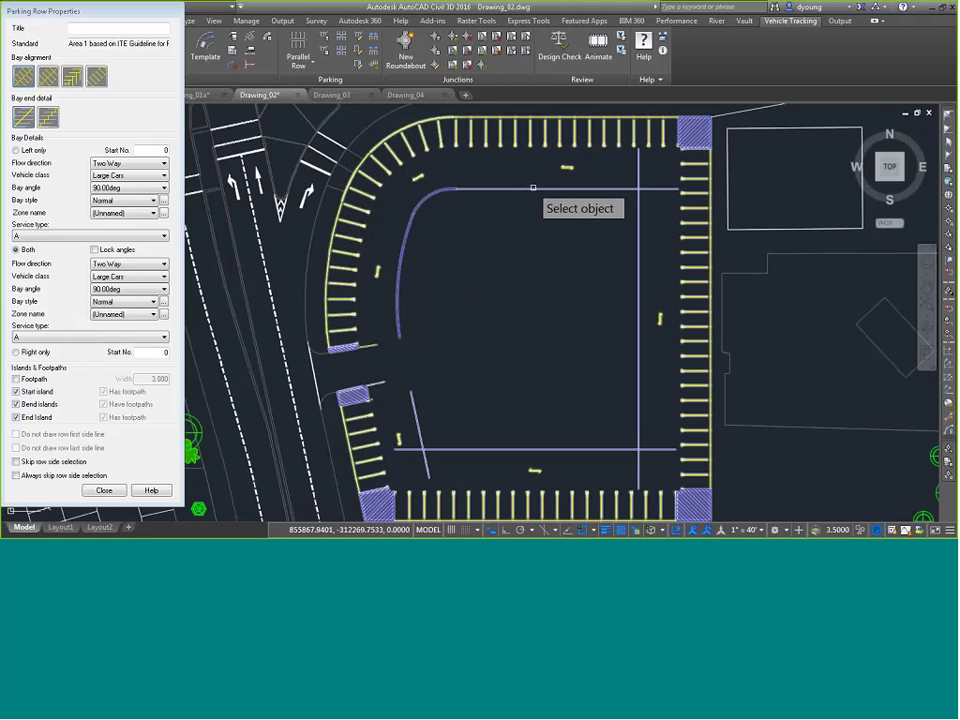
left_click(532, 187)
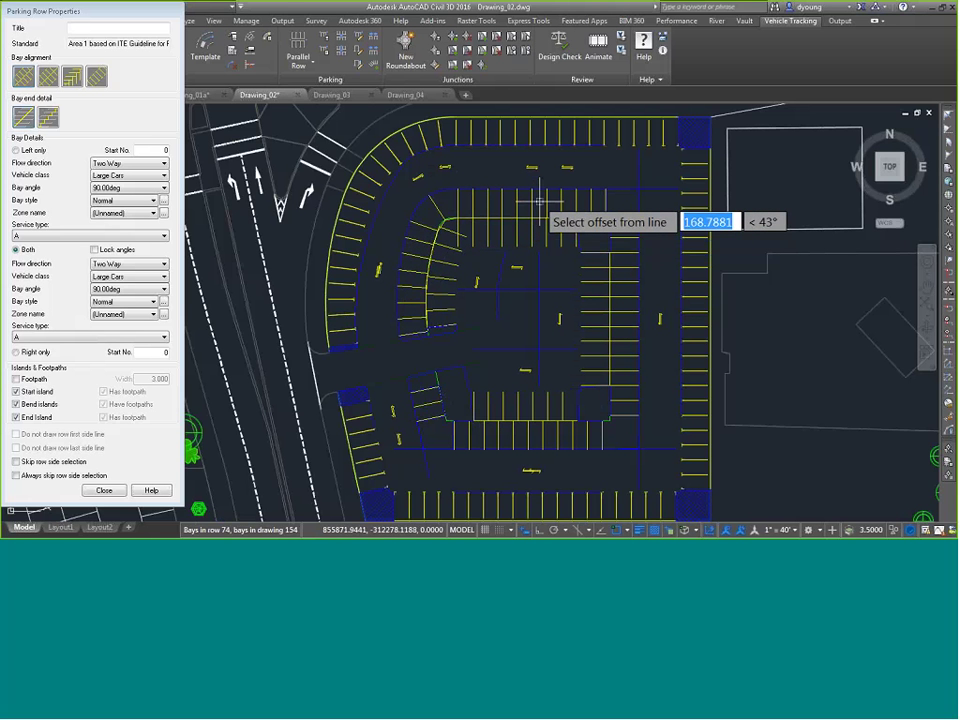
left_click(538, 192)
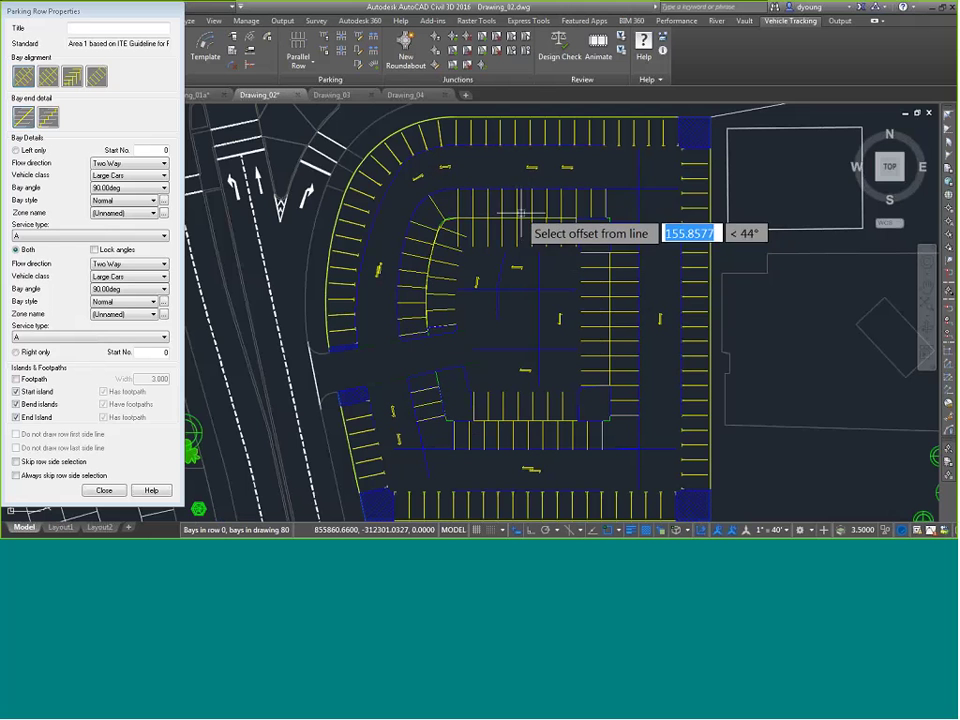
left_click(509, 163)
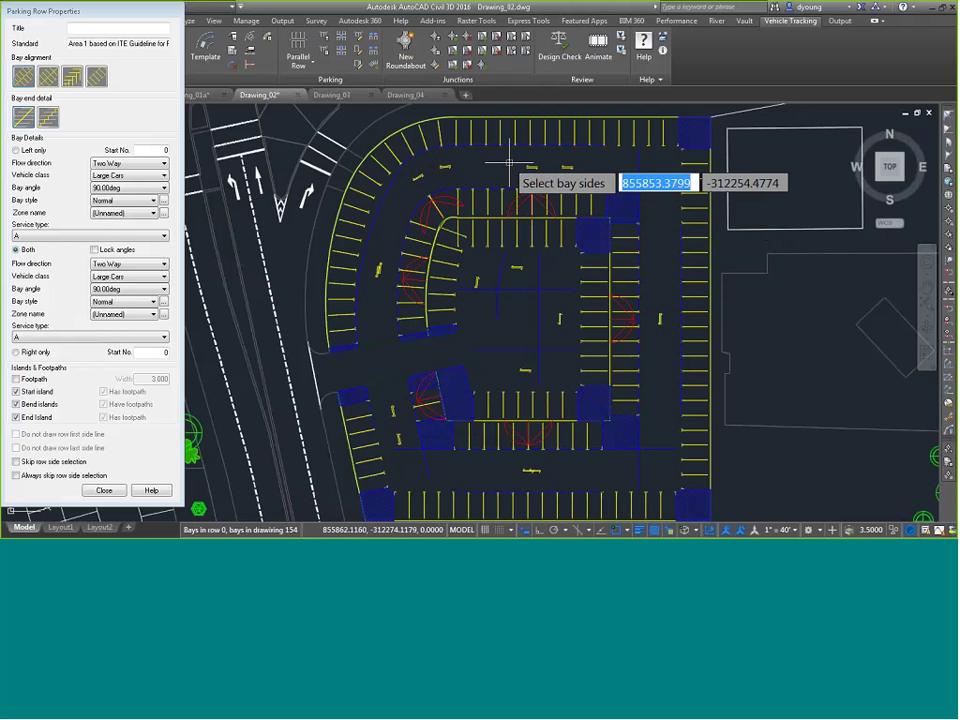
key("Return")
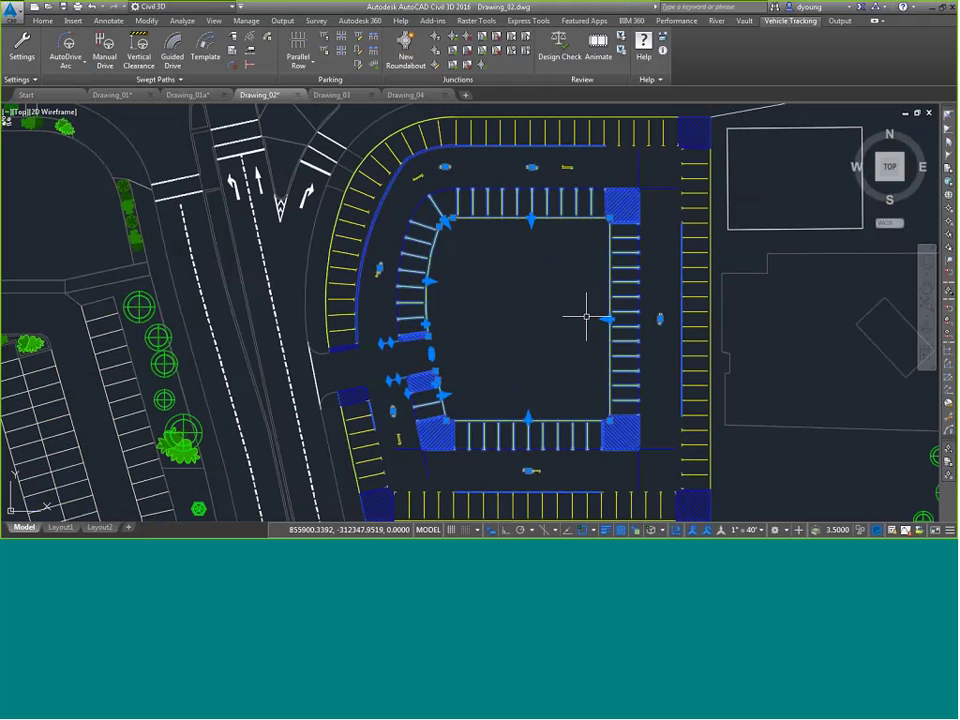
type("E")
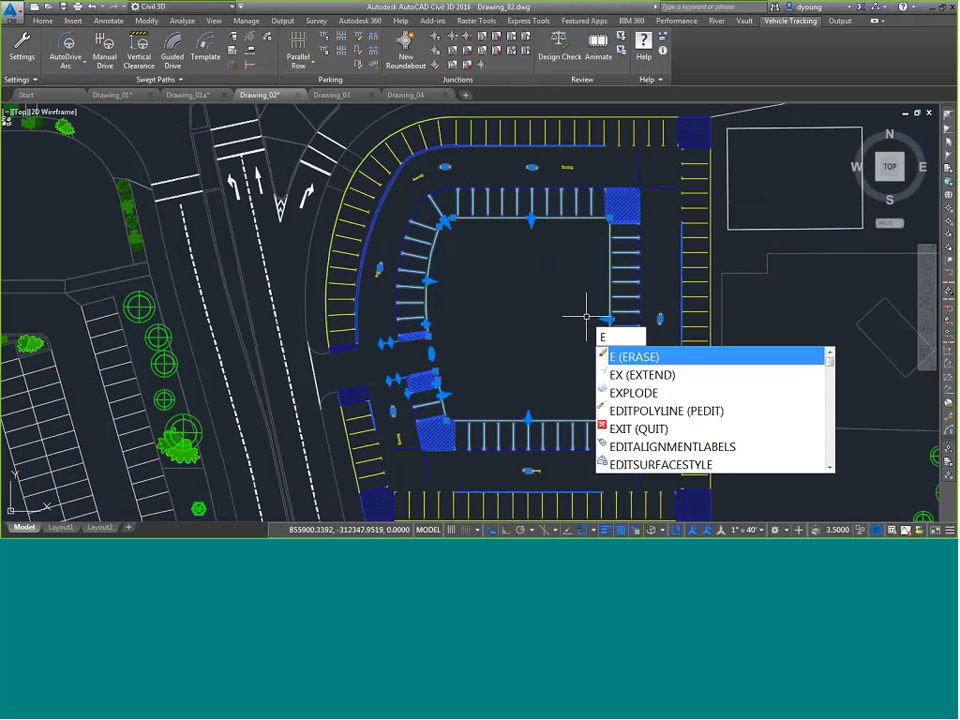
key("Return")
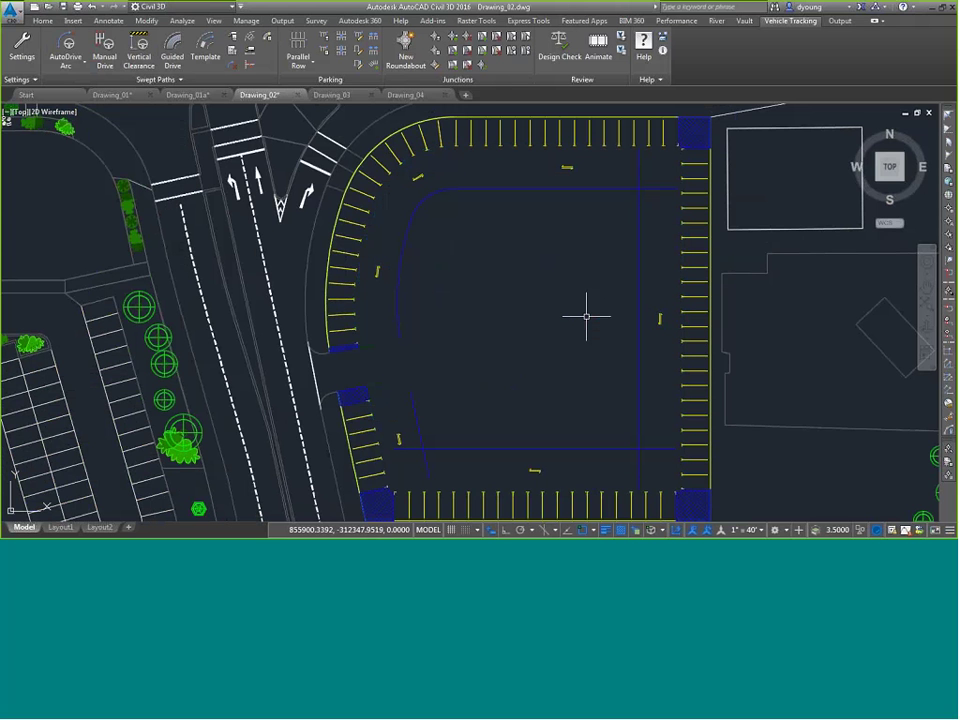
Step: Draw a straight interior row with bays on both sides across the upper lot, then select it
left_click(300, 64)
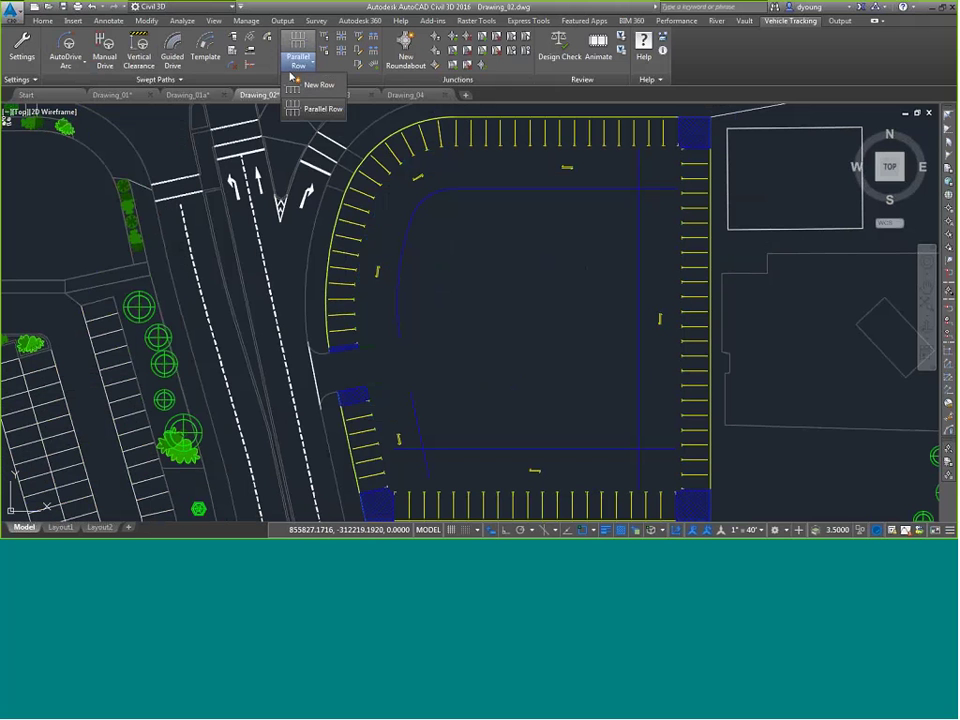
left_click(313, 88)
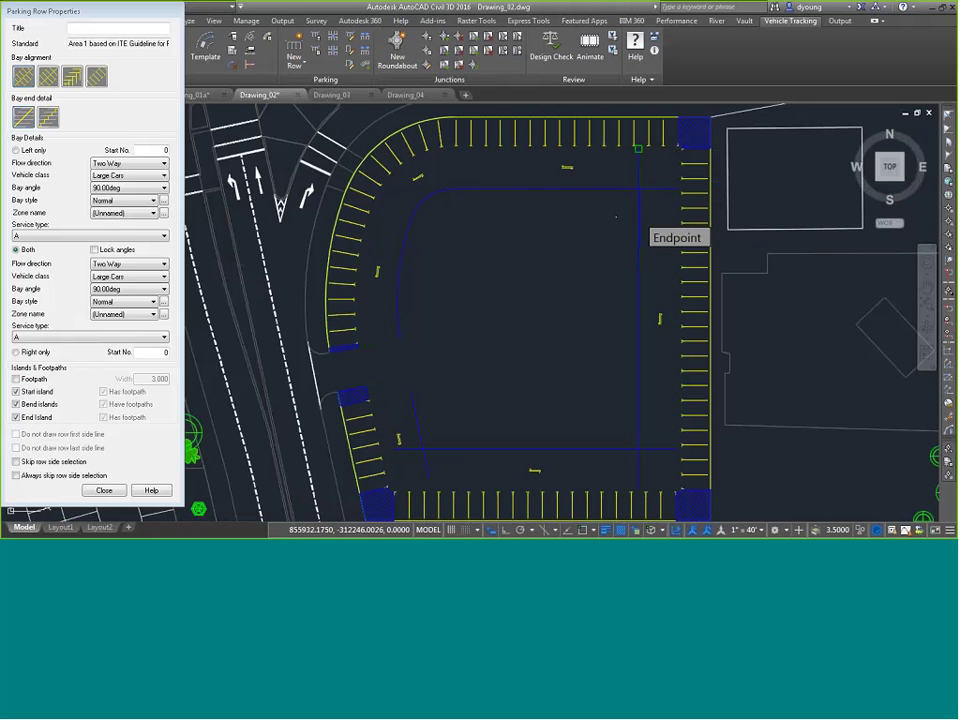
left_click(616, 215)
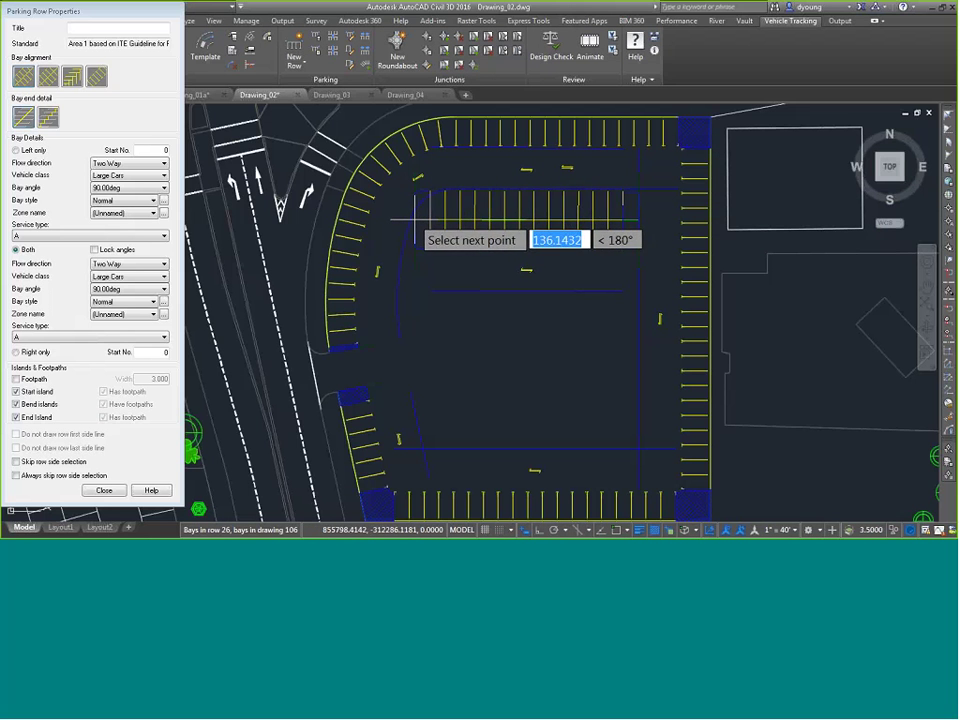
left_click(415, 218)
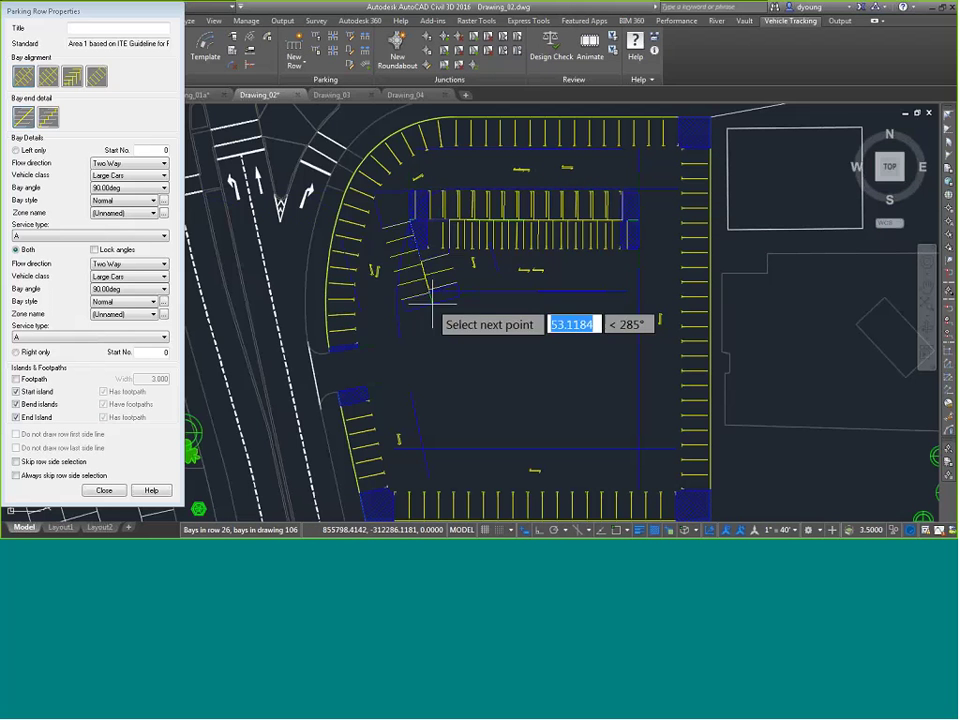
key("Return")
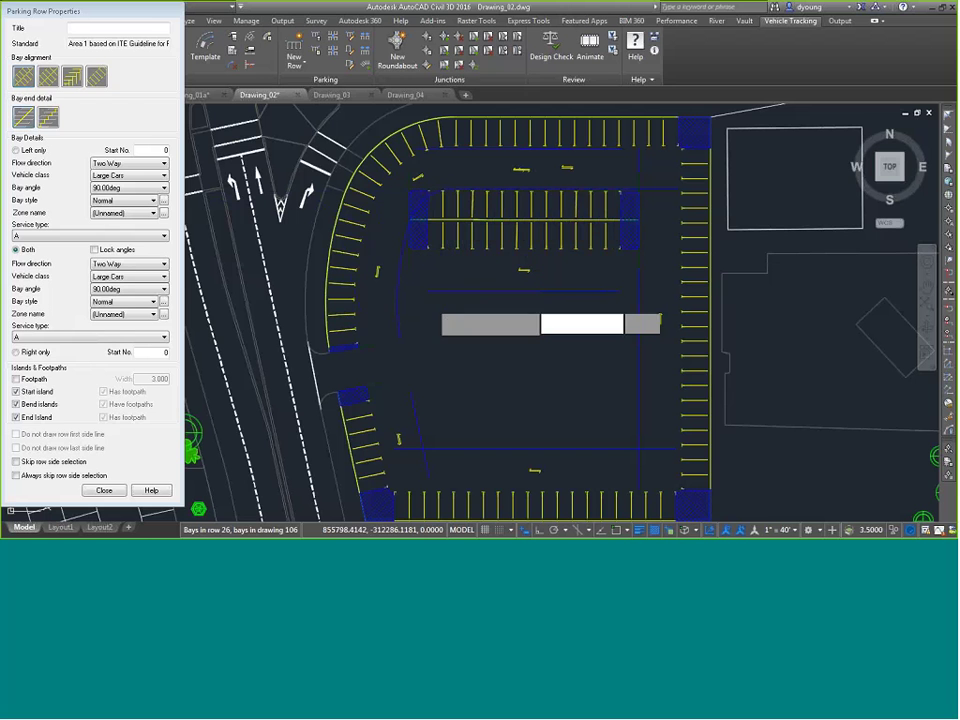
left_click(520, 215)
key("Escape")
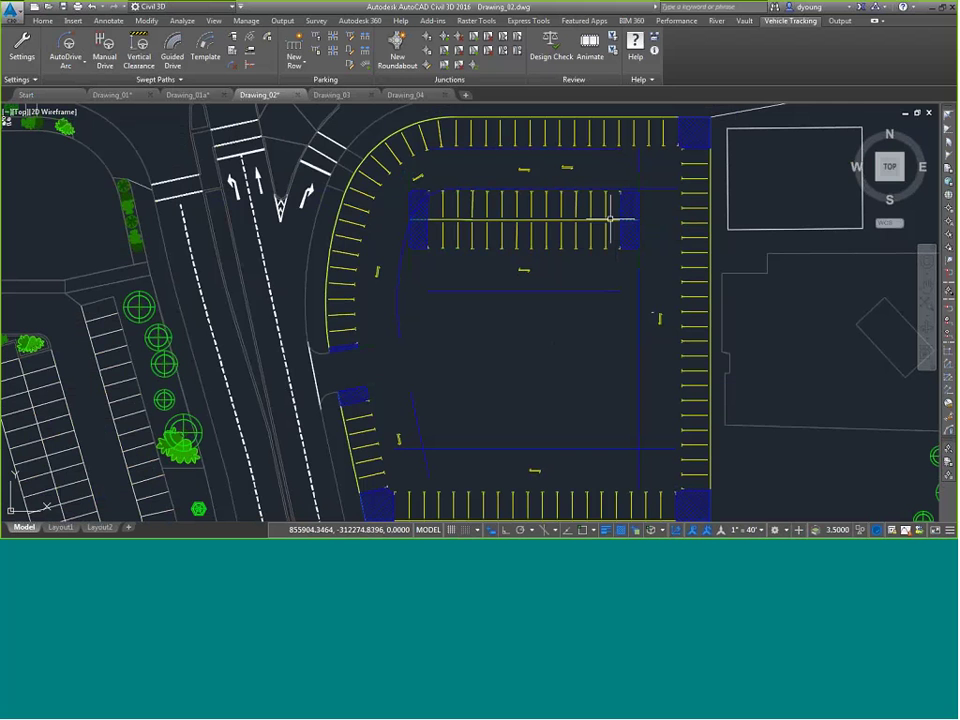
scroll(610, 218, "up", 4)
left_click(578, 238)
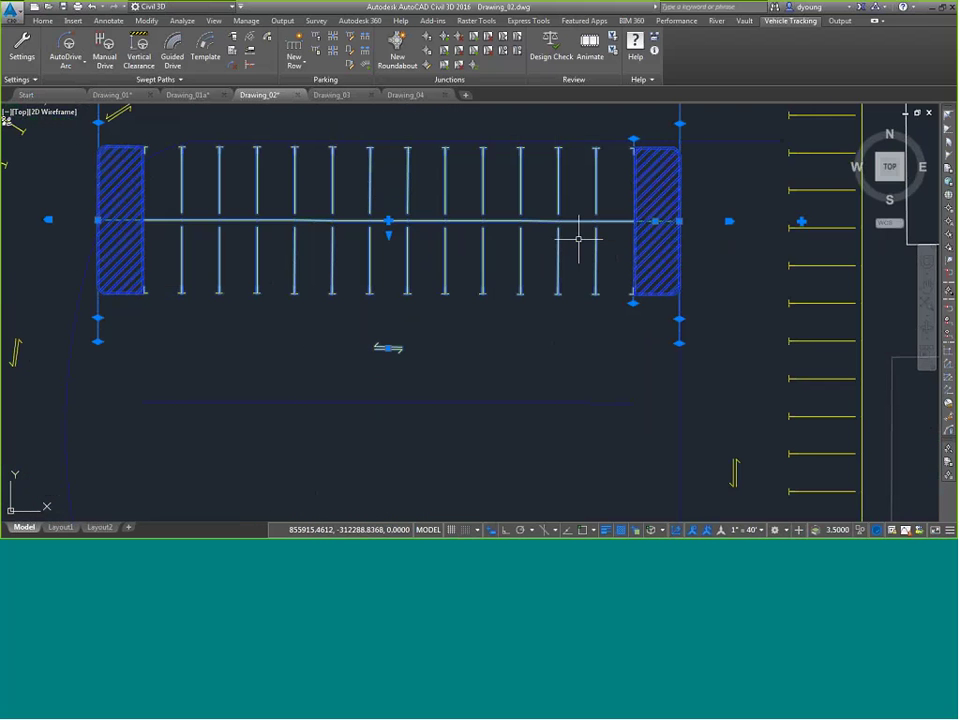
Step: Shorten the interior row's left end, cancelling an accidental rotation
left_click(679, 220)
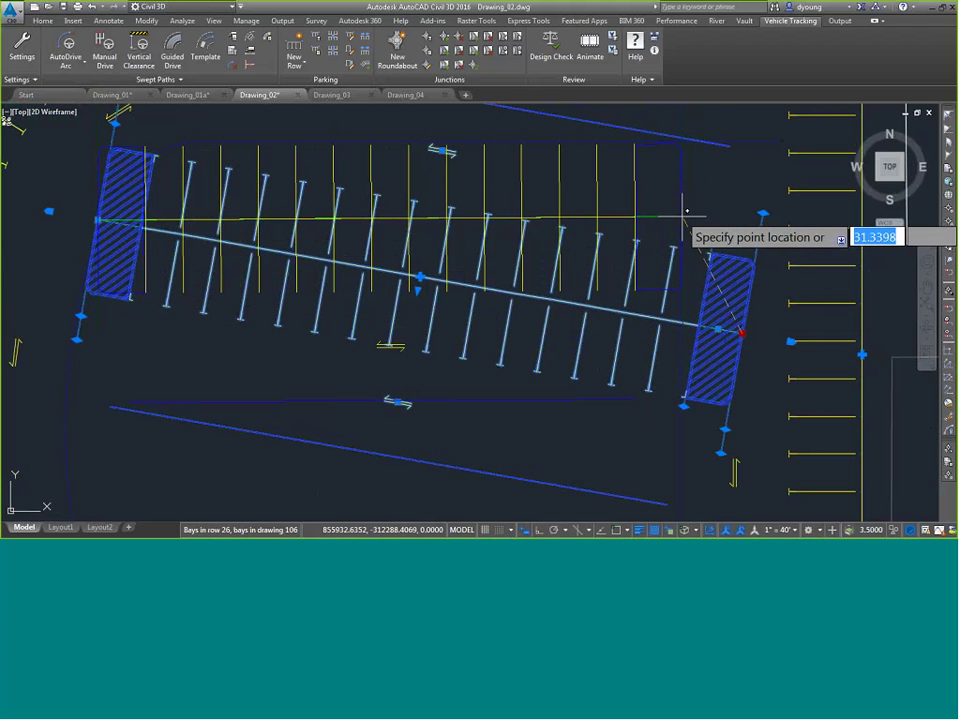
key("Escape")
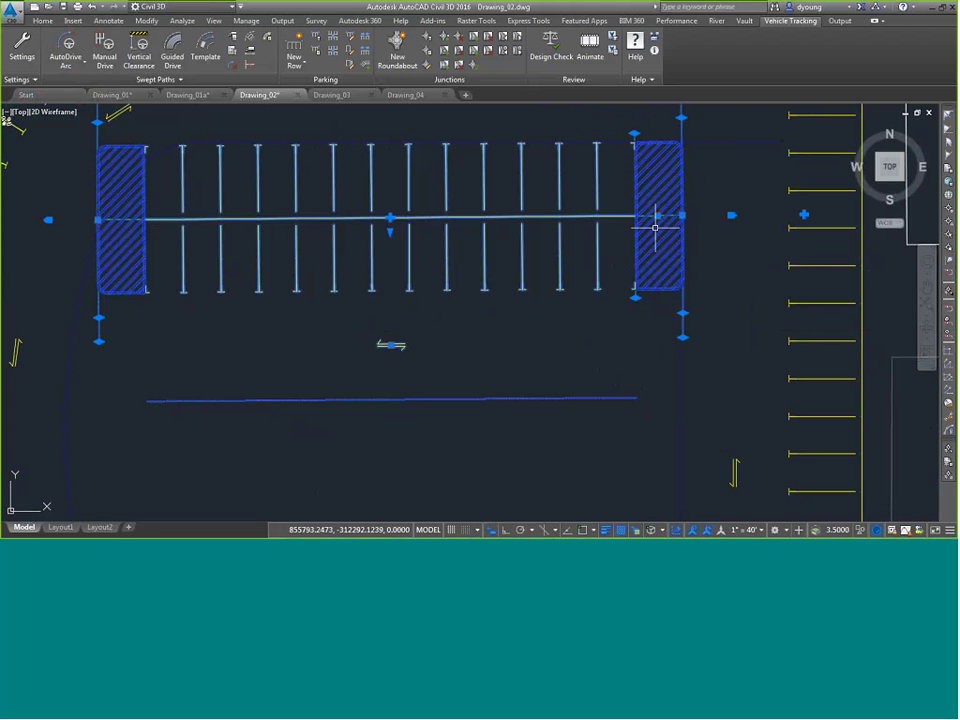
left_click(97, 219)
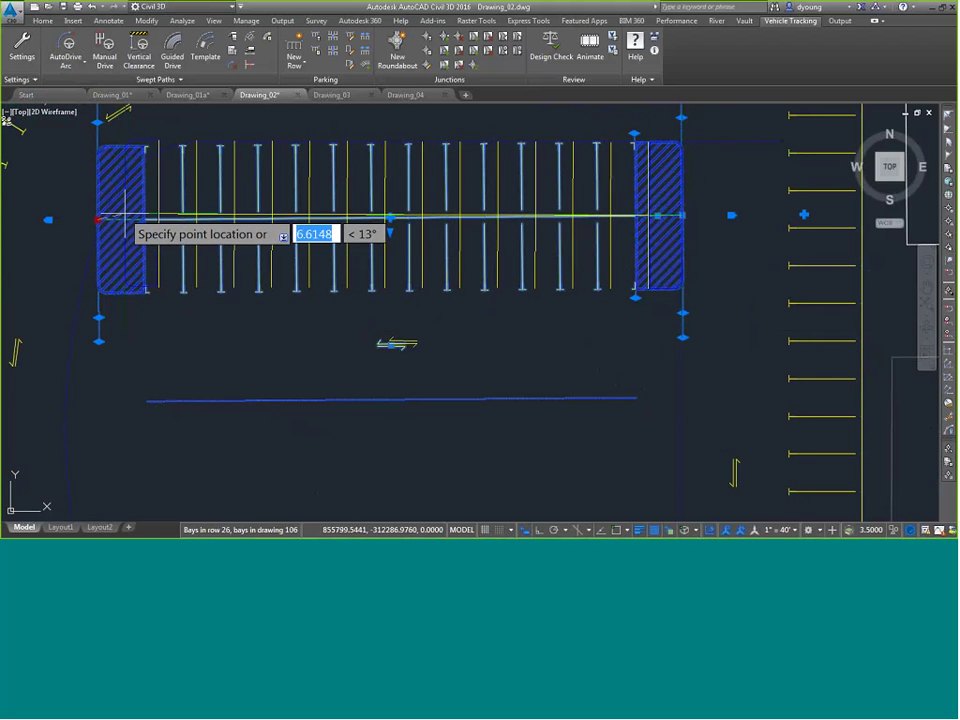
left_click(124, 214)
key("Escape")
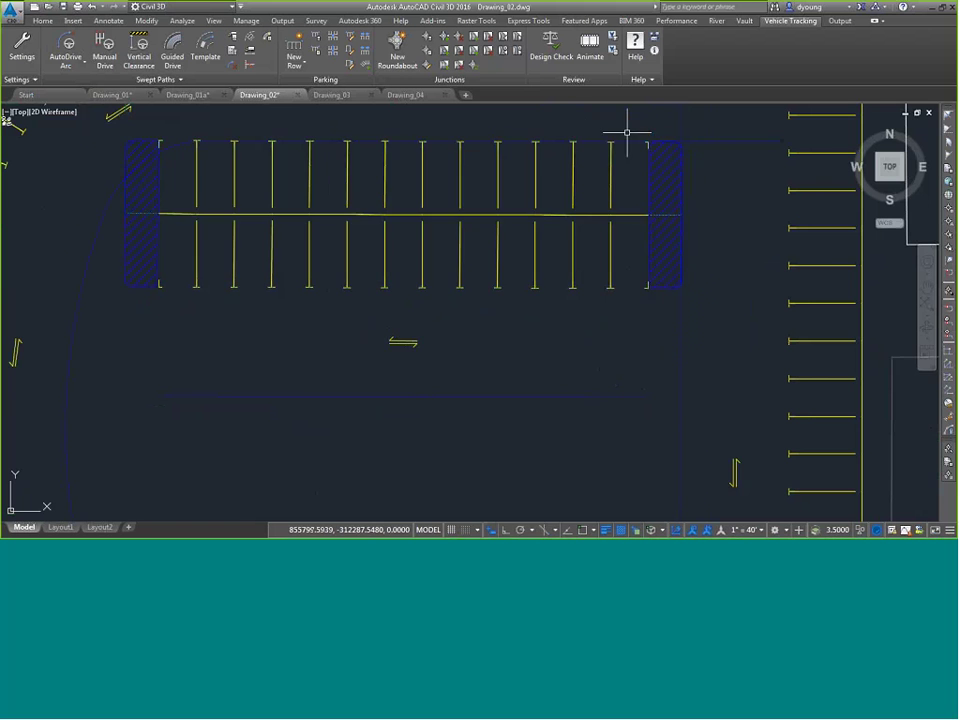
Step: Adjust the row's right end vertex, keeping the row at full length
scroll(626, 134, "up", 4)
scroll(568, 162, "up", 2)
scroll(568, 161, "down", 10)
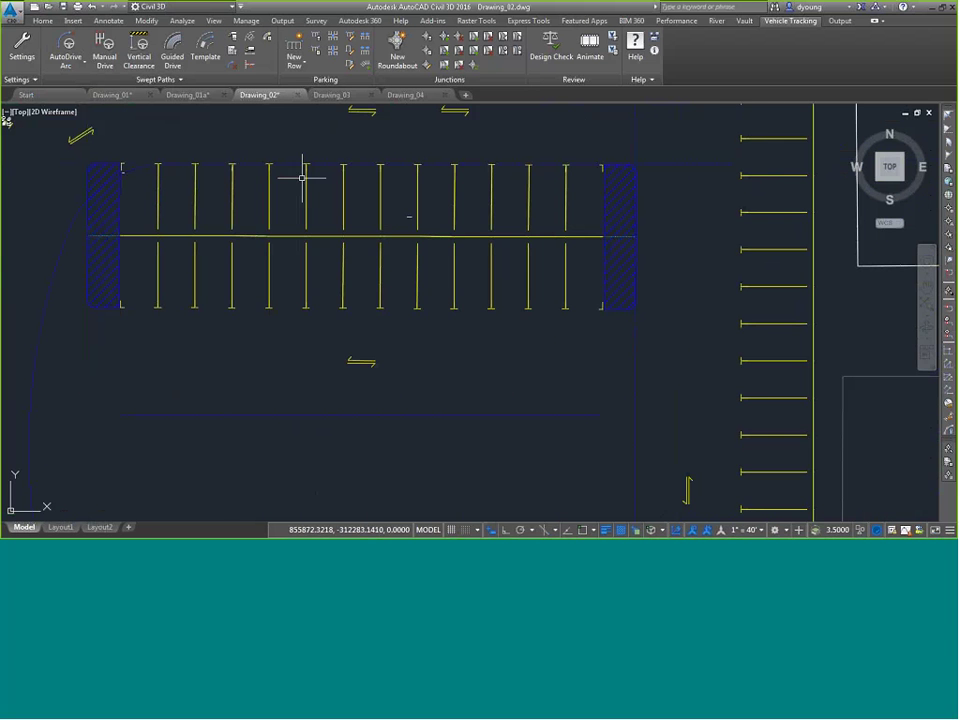
left_click(587, 239)
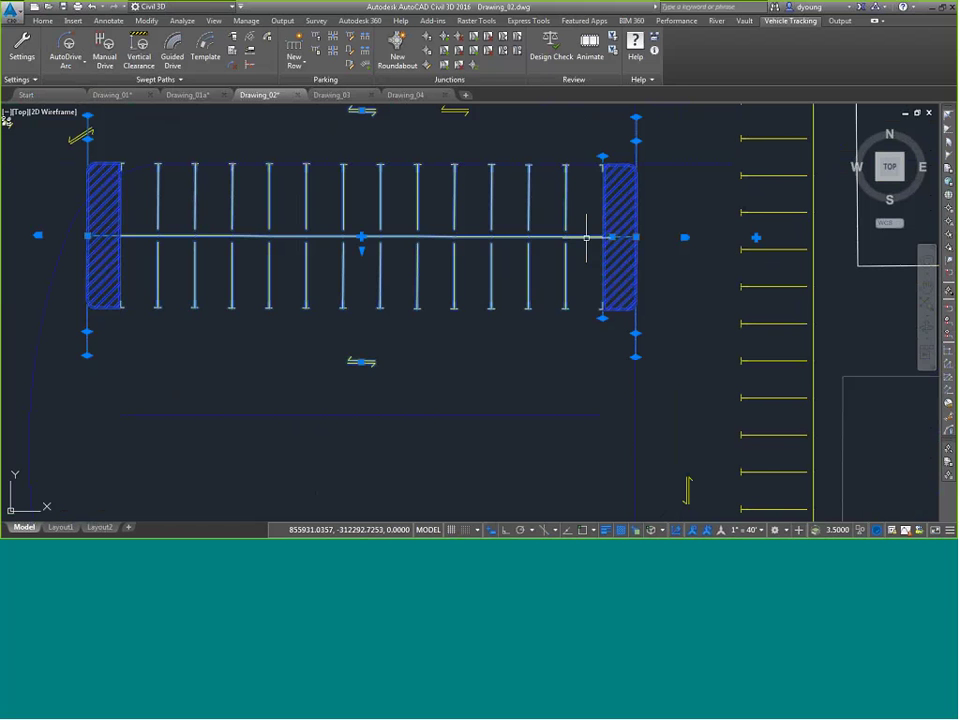
left_click(586, 237)
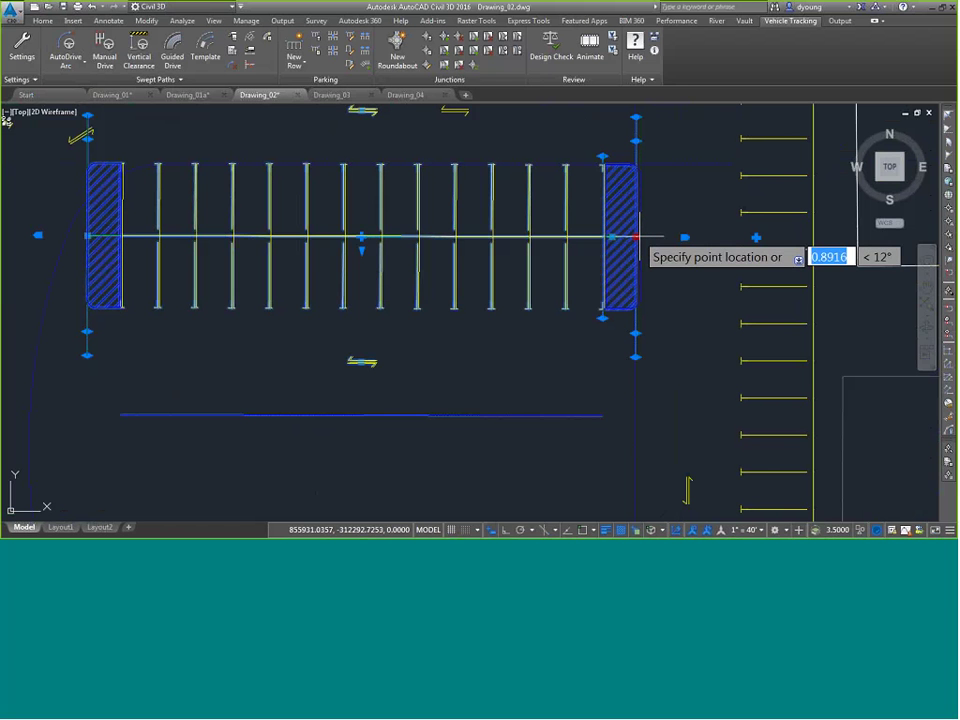
left_click(637, 236)
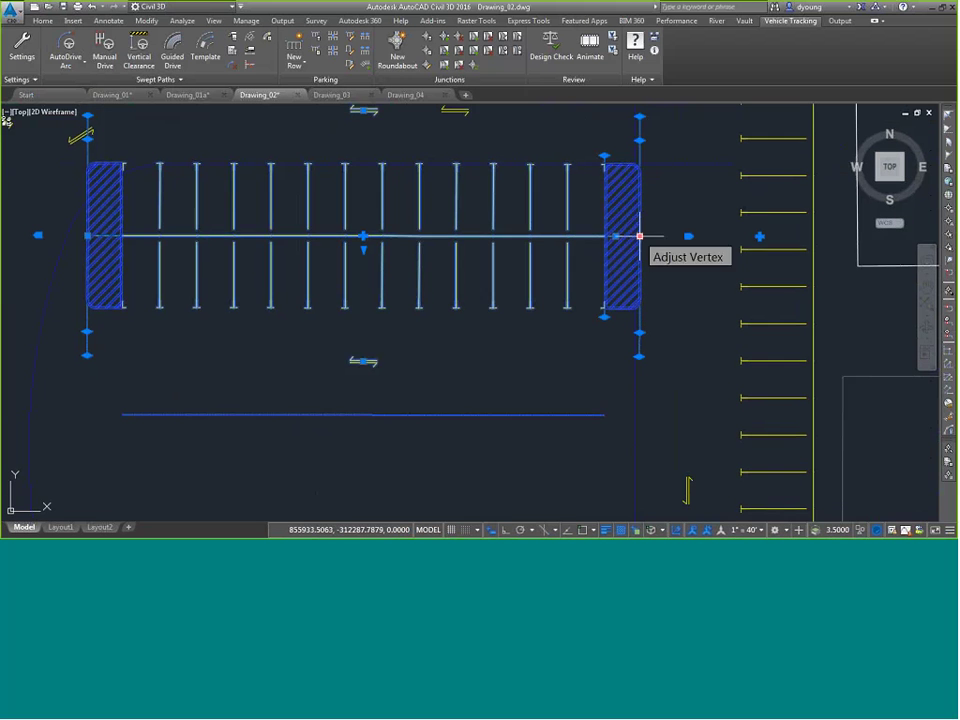
left_click(639, 237)
left_click(639, 237)
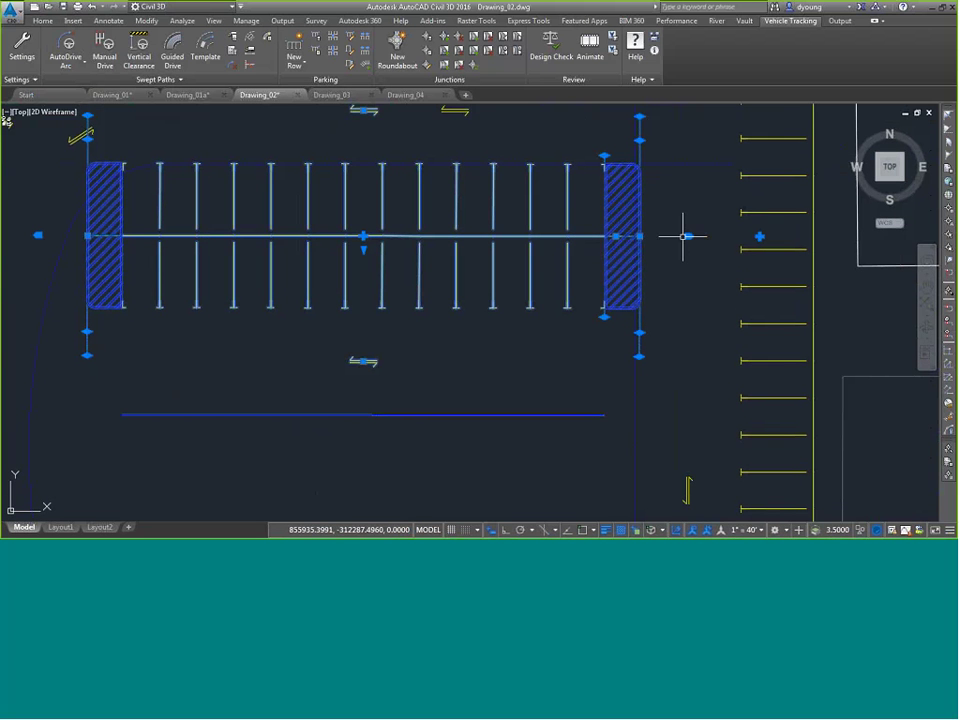
left_click(688, 236)
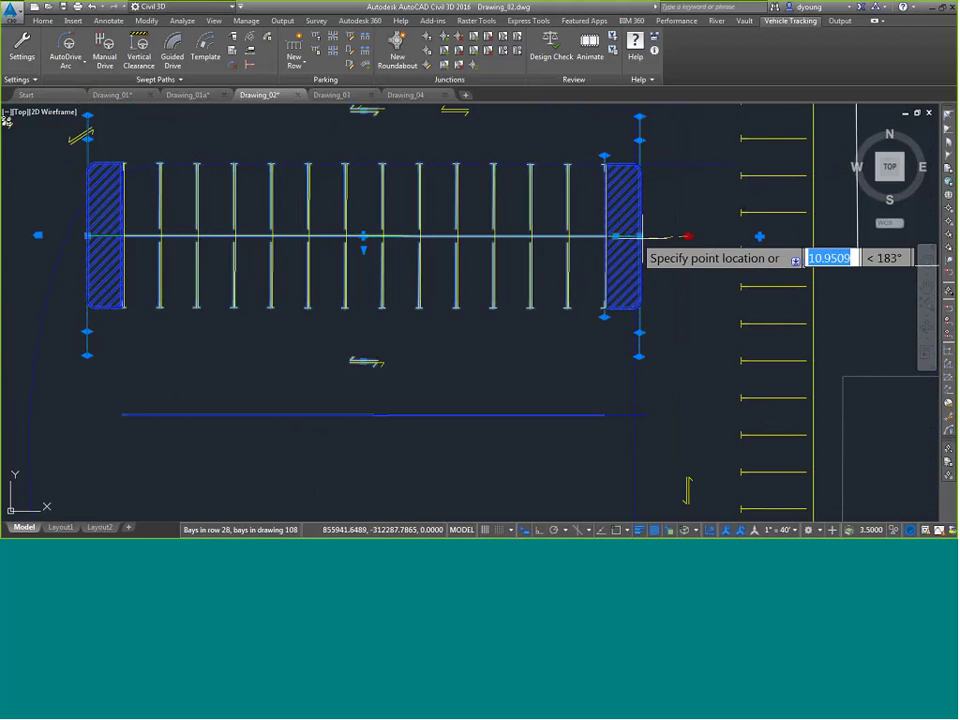
left_click(538, 236)
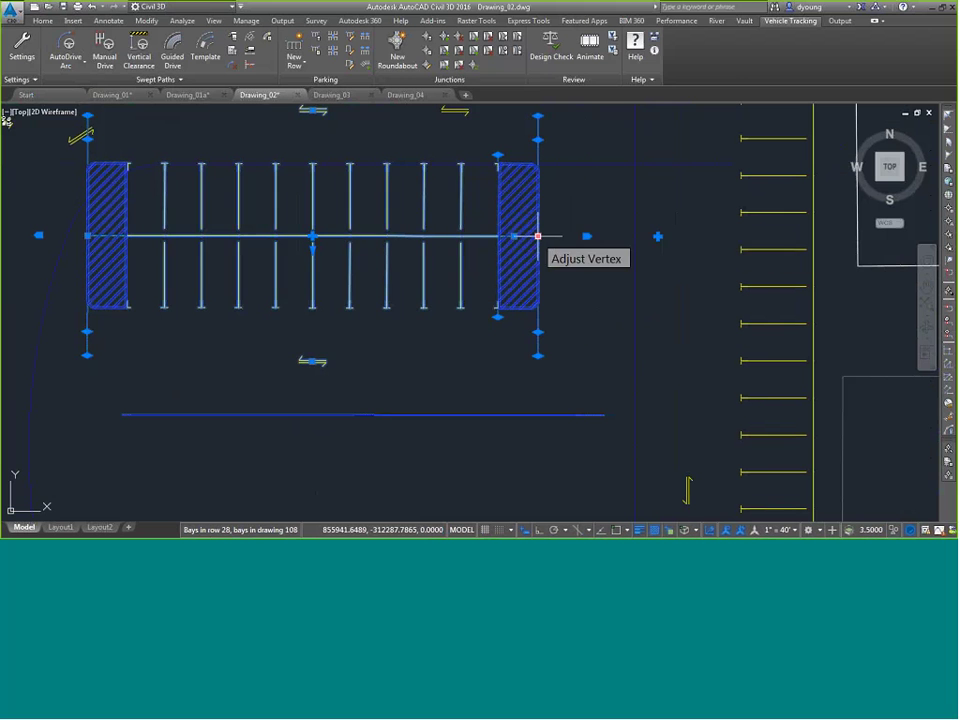
left_click(538, 236)
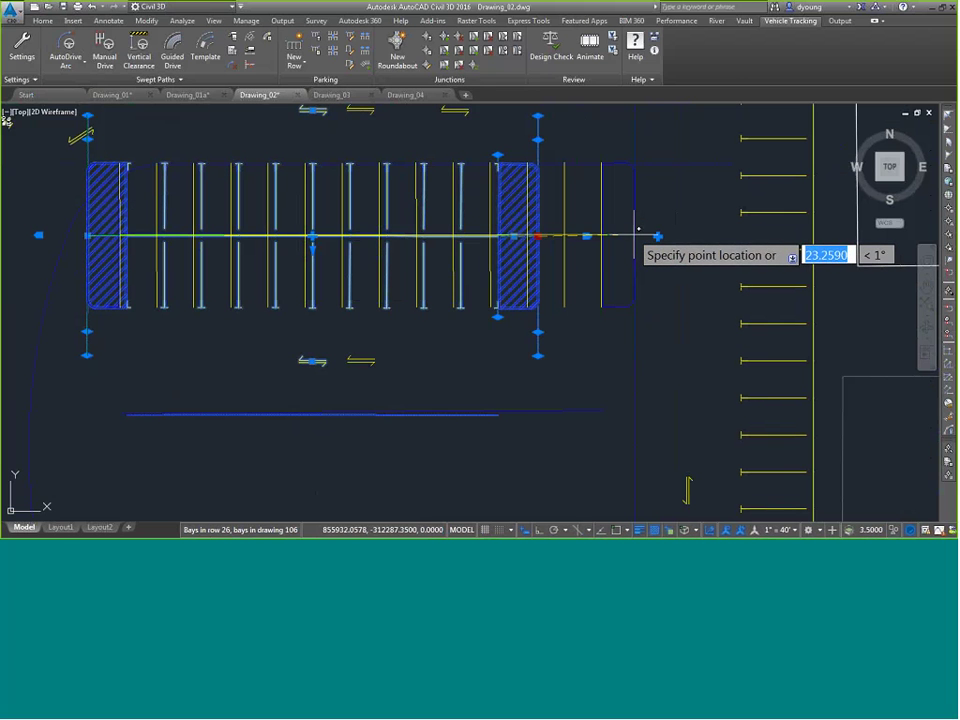
left_click(636, 230)
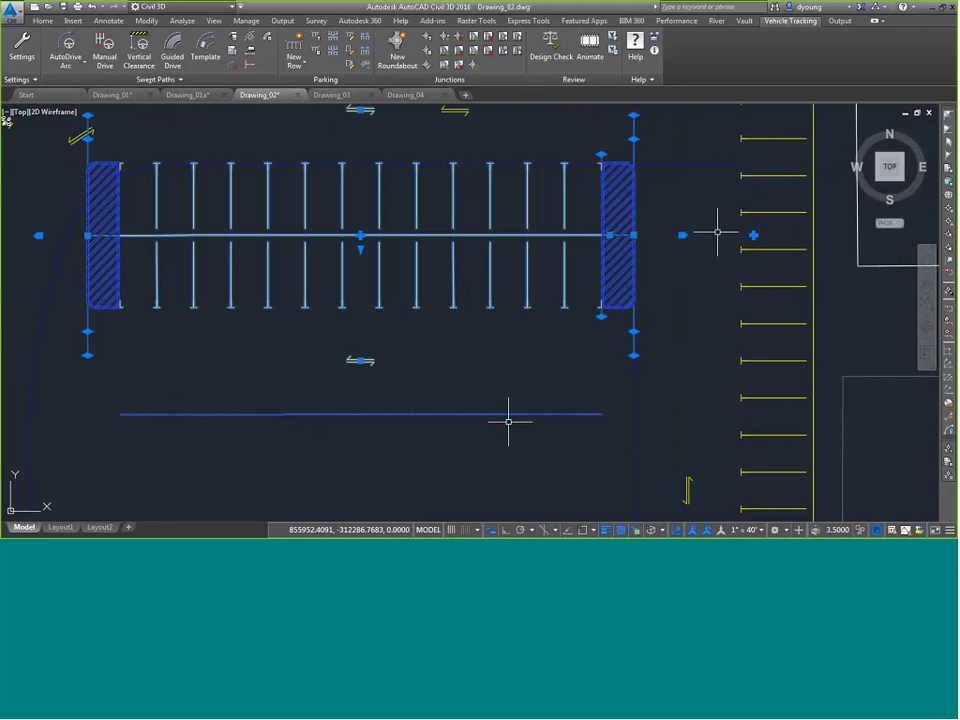
Step: Slant the left end island parallel to the curved west edge and extend the row's left end
middle_click_drag(379, 339, 550, 419)
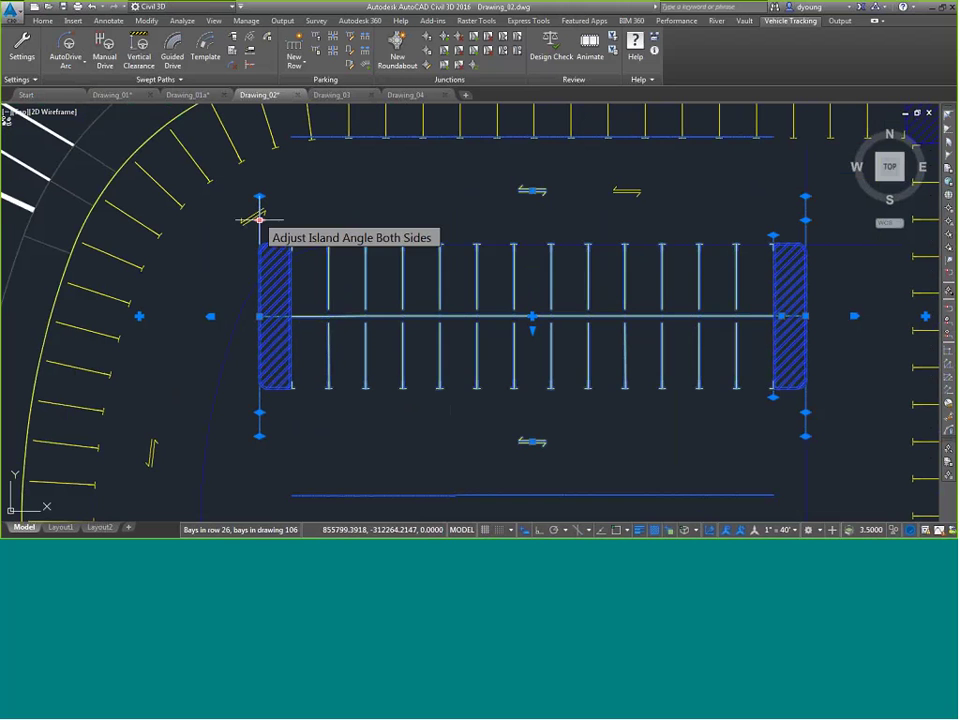
left_click(259, 219)
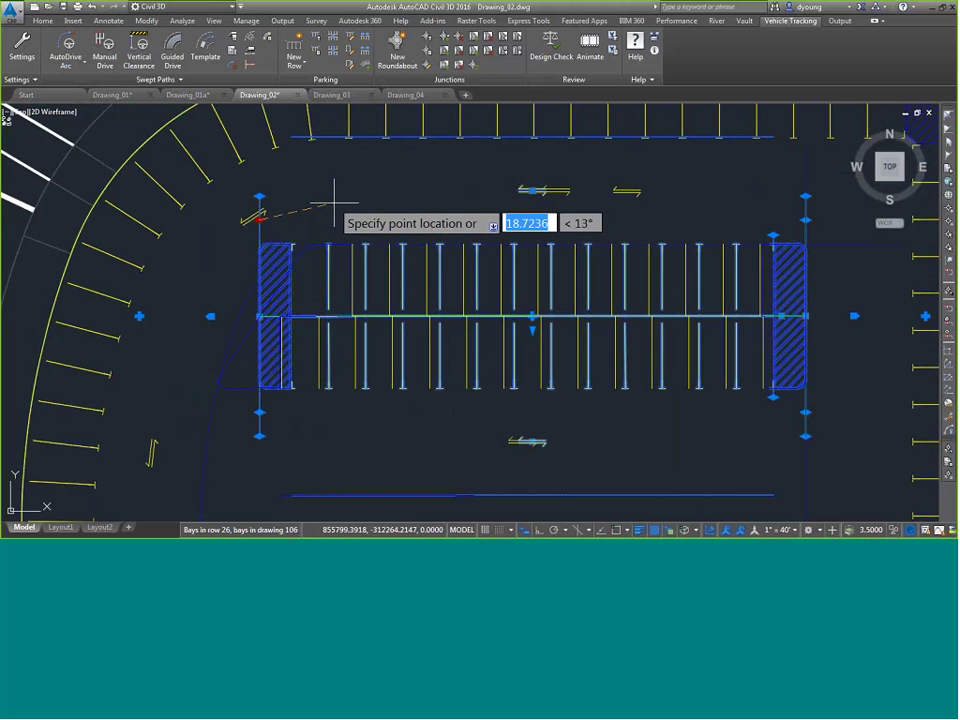
left_click(347, 203)
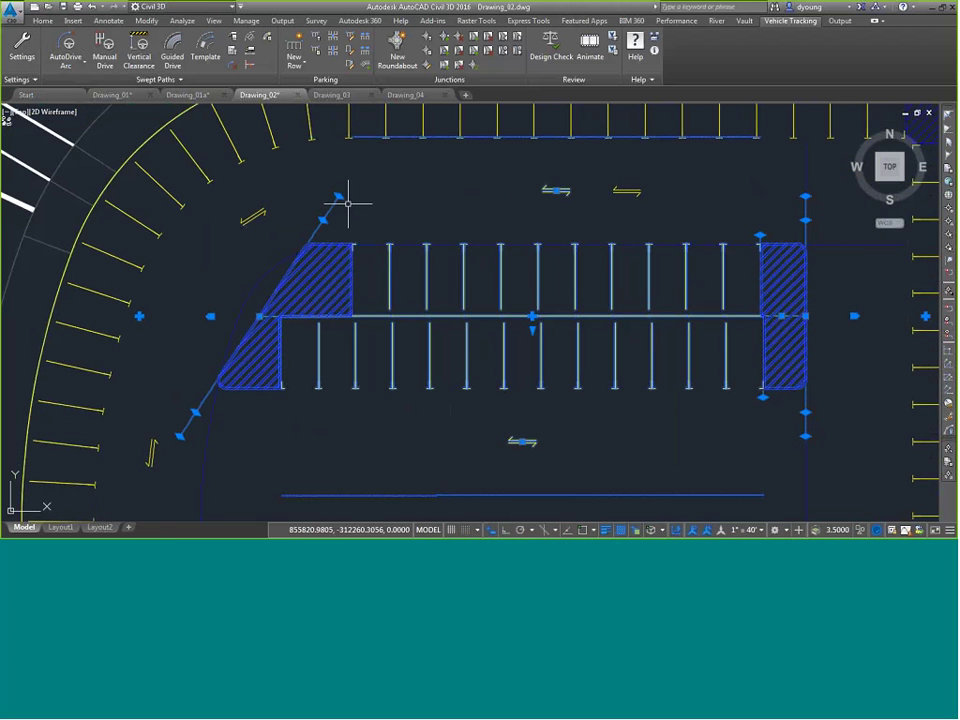
left_click(214, 316)
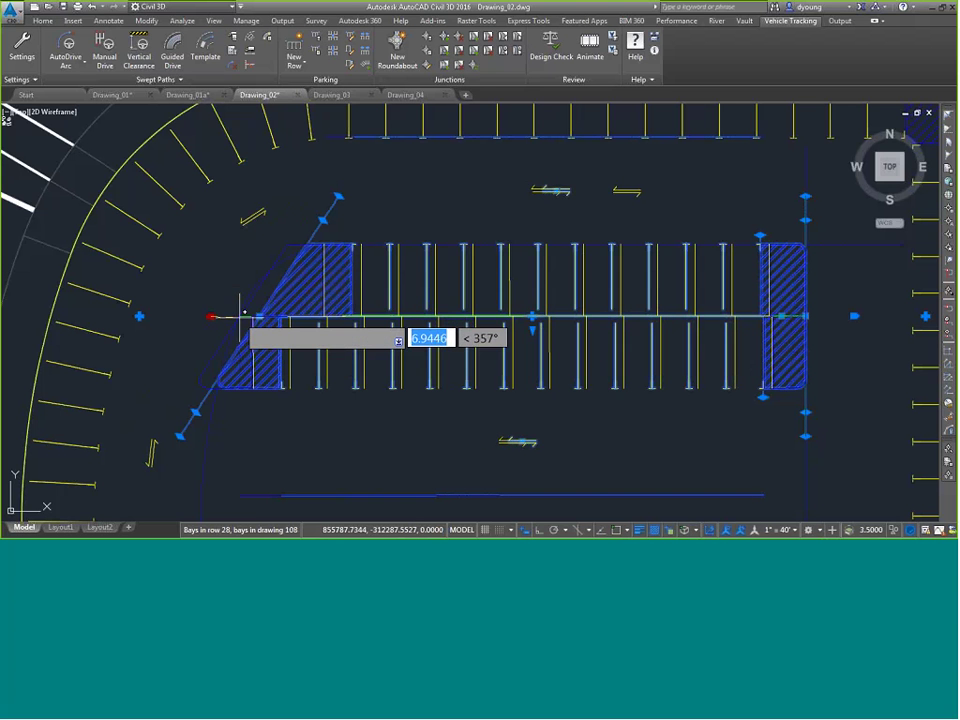
left_click(241, 315)
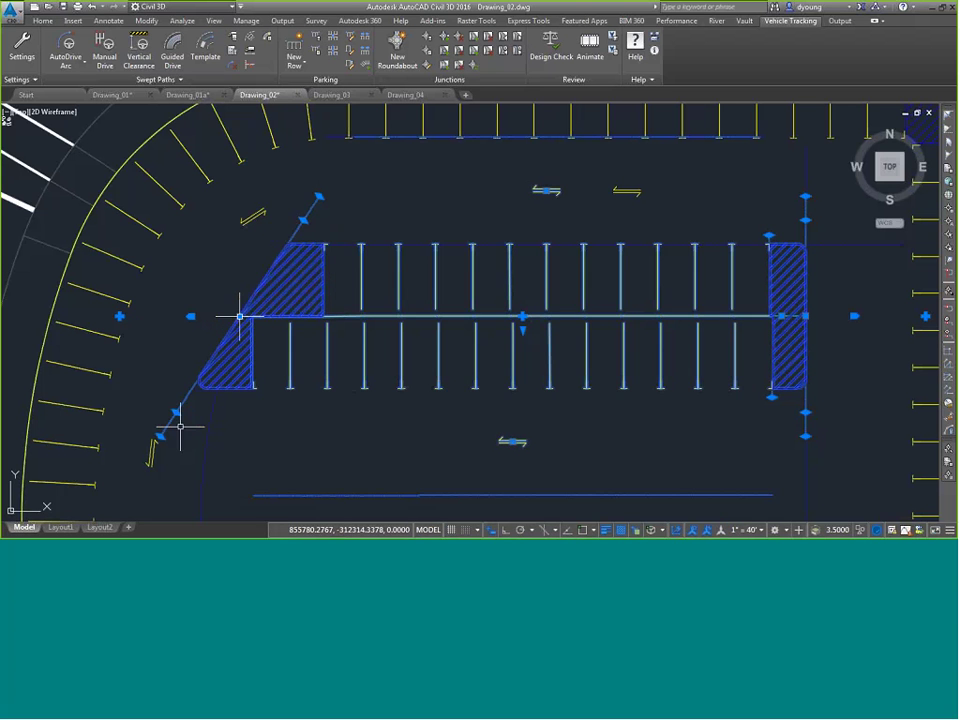
Step: Reposition the left island's lower-left and upper-left corners to finish the slanted end
left_click(159, 436)
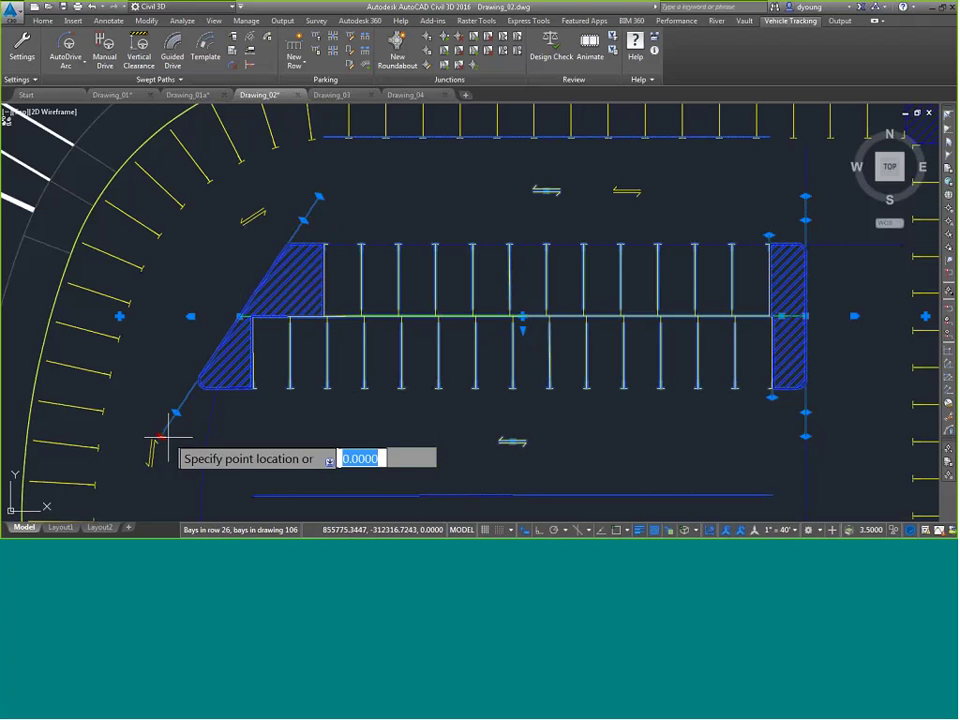
left_click(210, 444)
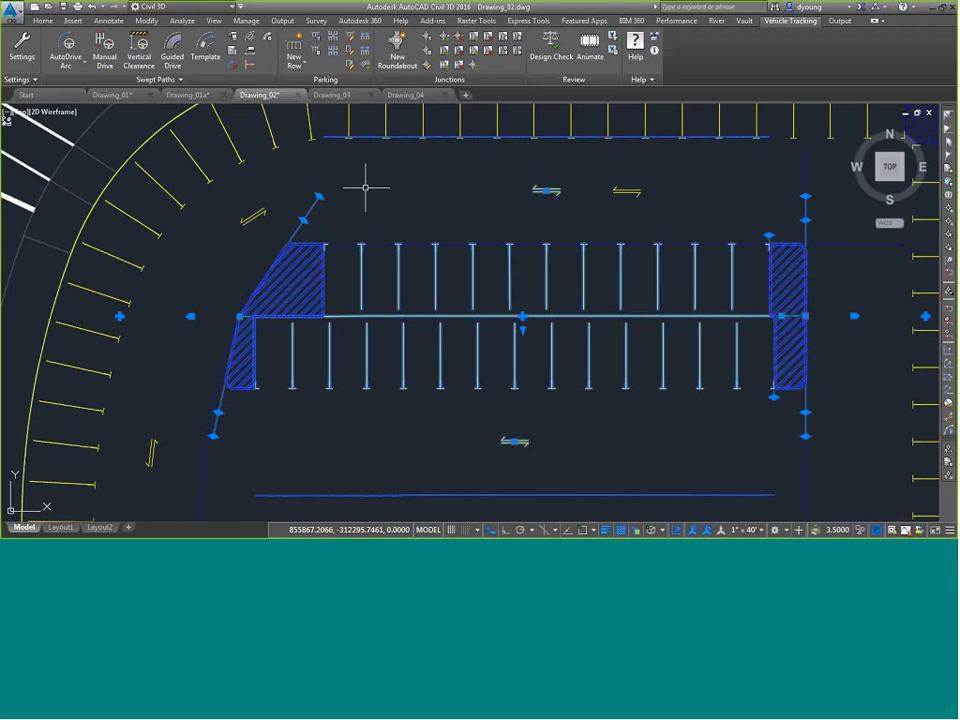
left_click(318, 196)
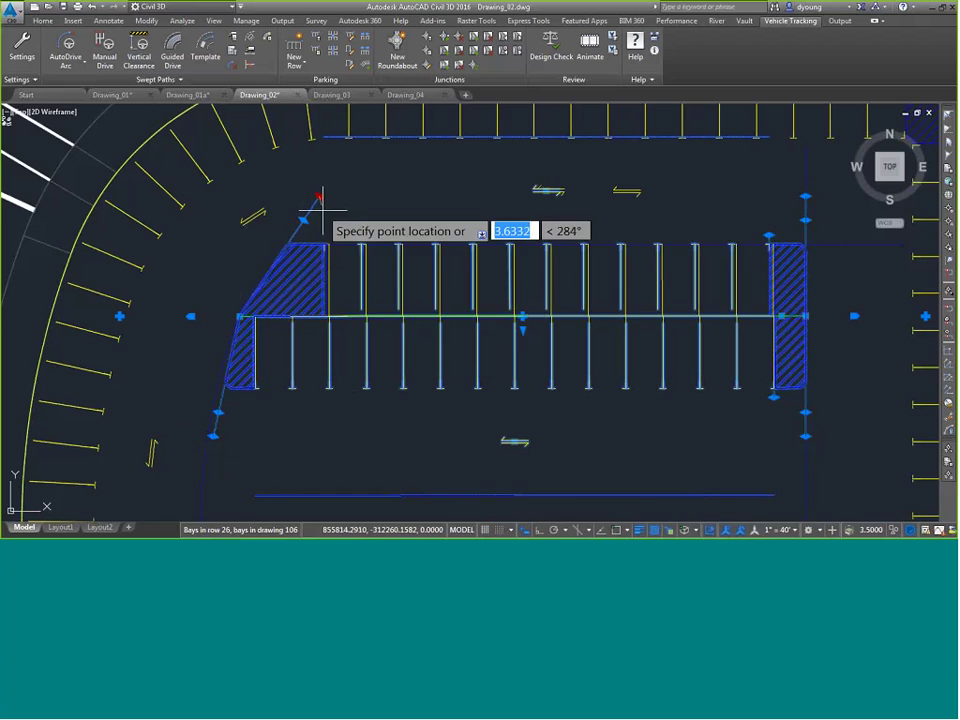
left_click(300, 180)
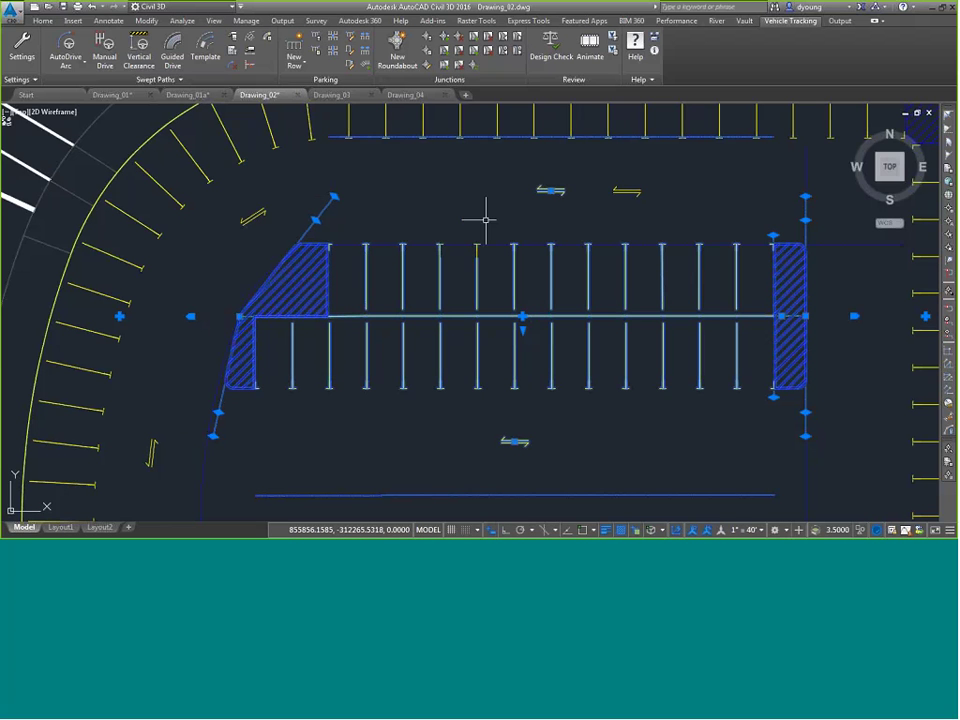
key("Escape")
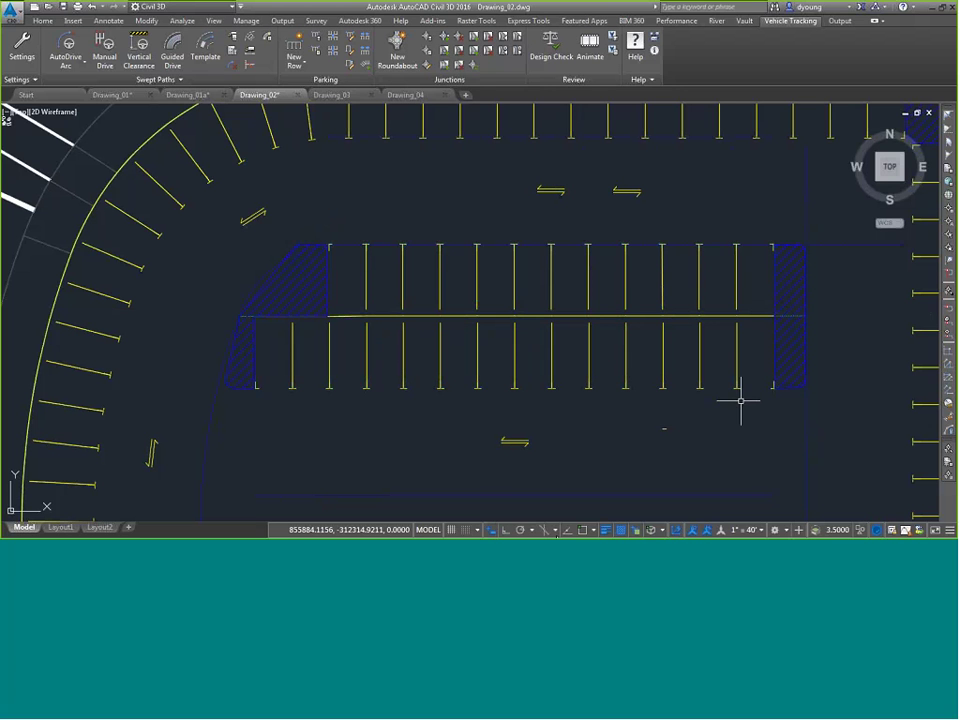
Step: Offset a parallel double-sided row below the existing interior row
mouse_move(542, 303)
middle_mouse_down()
mouse_move(470, 248)
mouse_move(452, 219)
middle_mouse_up()
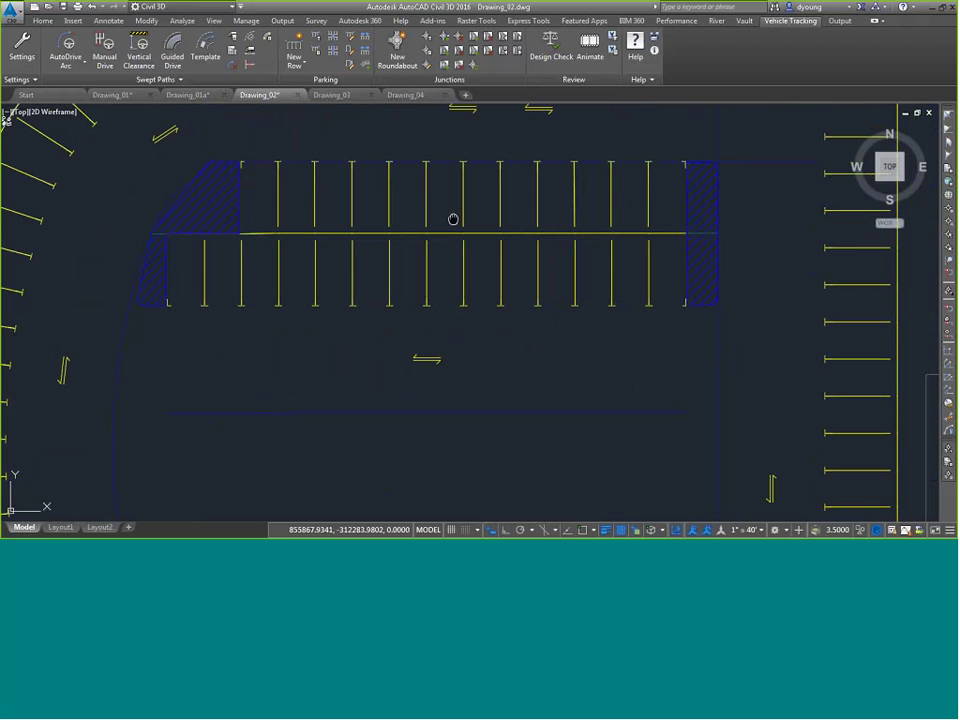
left_click(286, 66)
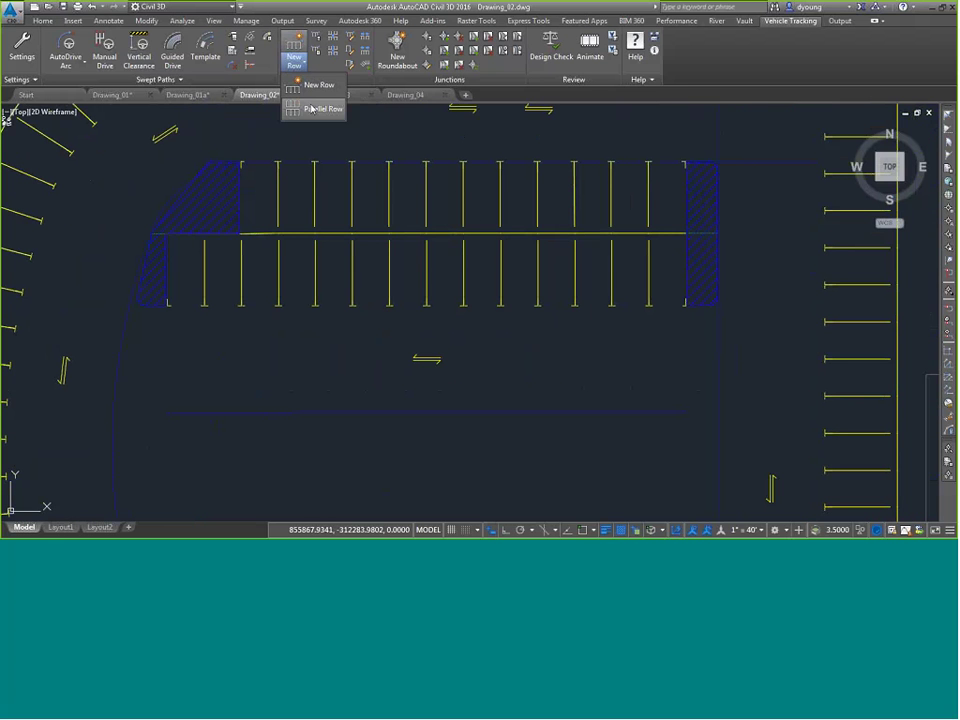
left_click(305, 106)
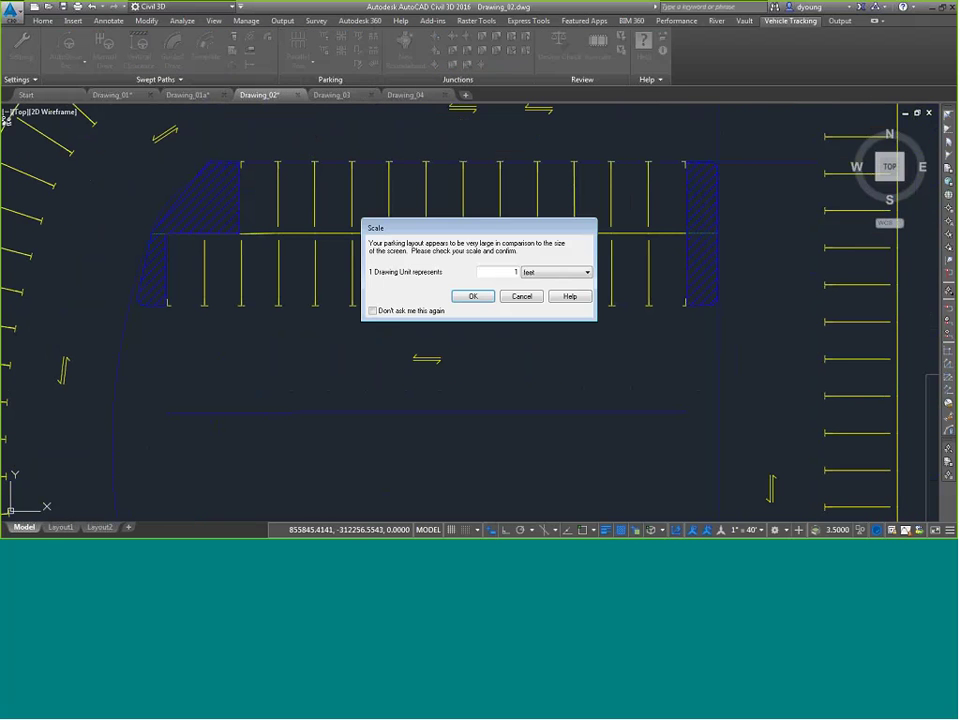
left_click(486, 299)
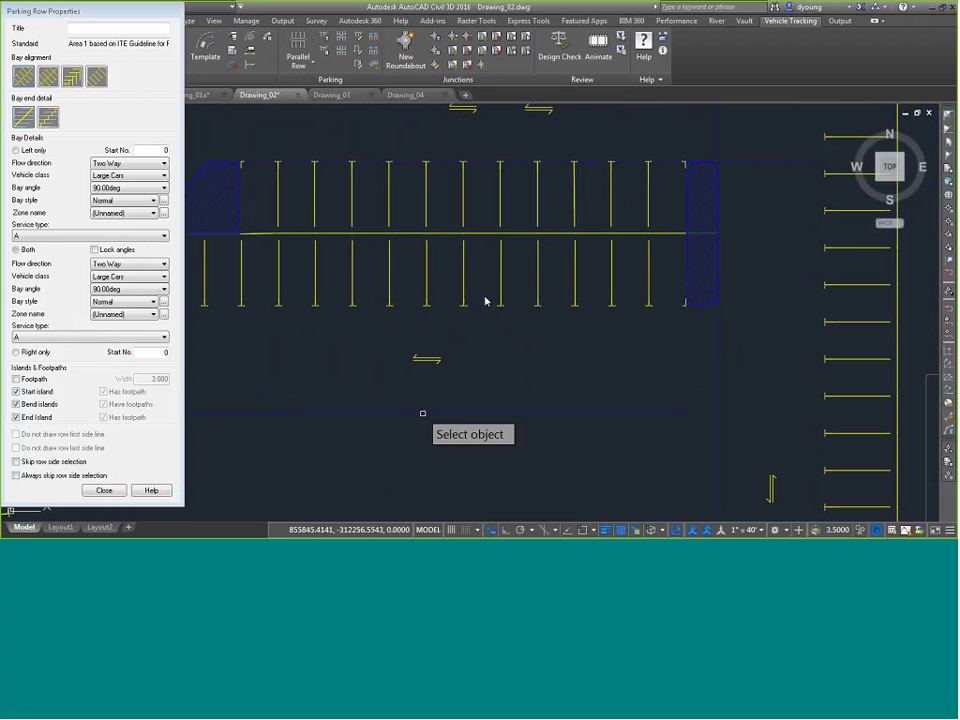
left_click(458, 274)
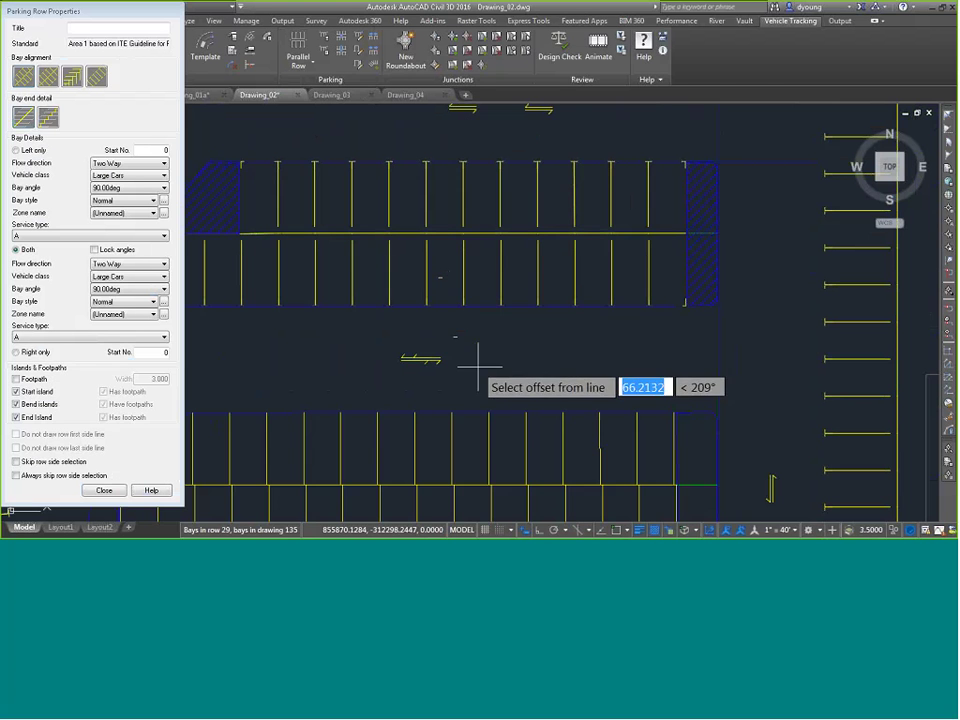
middle_click_drag(477, 370, 534, 201)
left_click(534, 201)
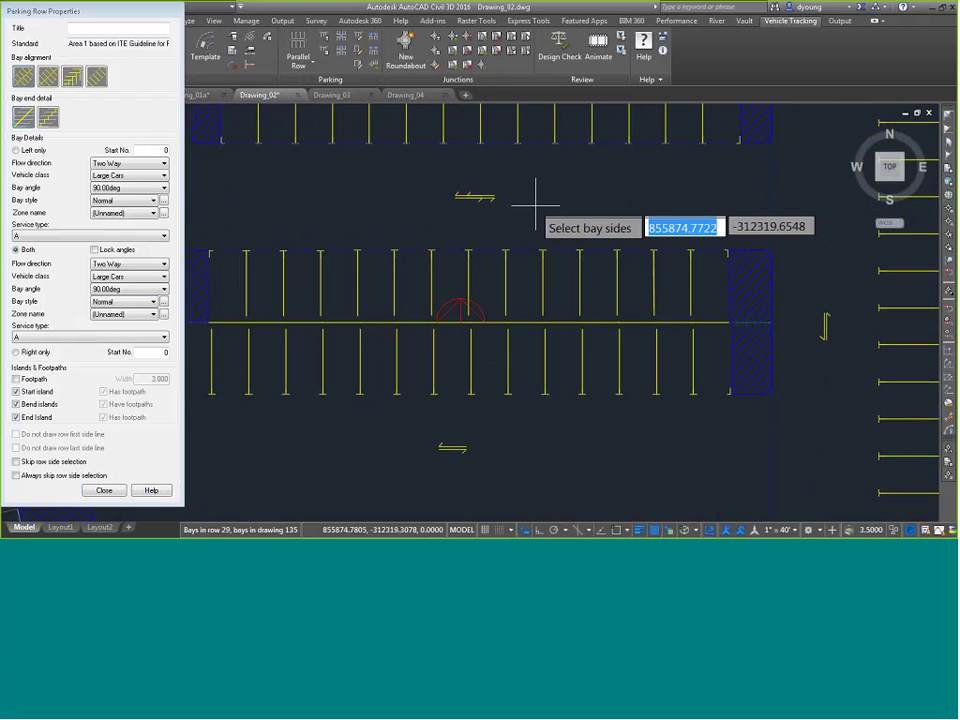
left_click(510, 310)
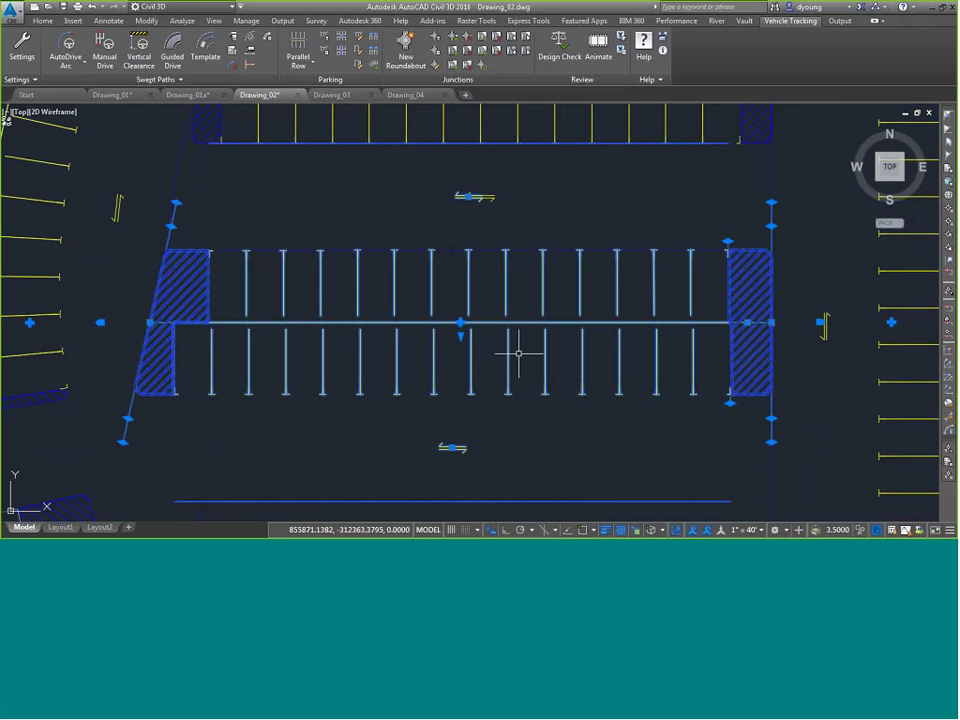
middle_click_drag(519, 353, 540, 271)
Step: Offset a second parallel double-sided row below the new one
left_click(299, 47)
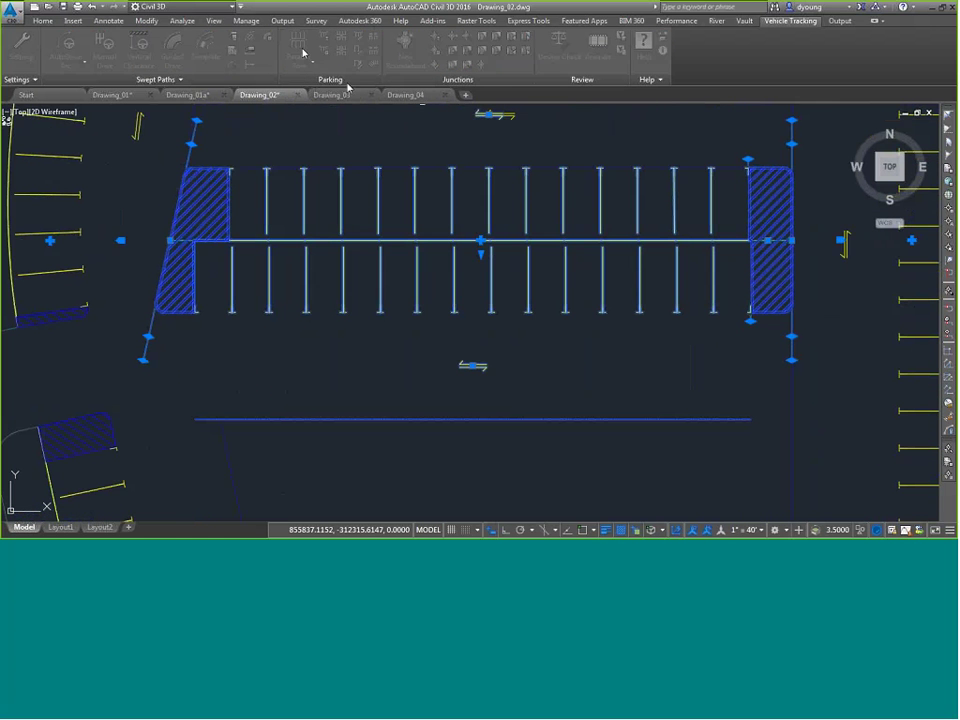
left_click(470, 297)
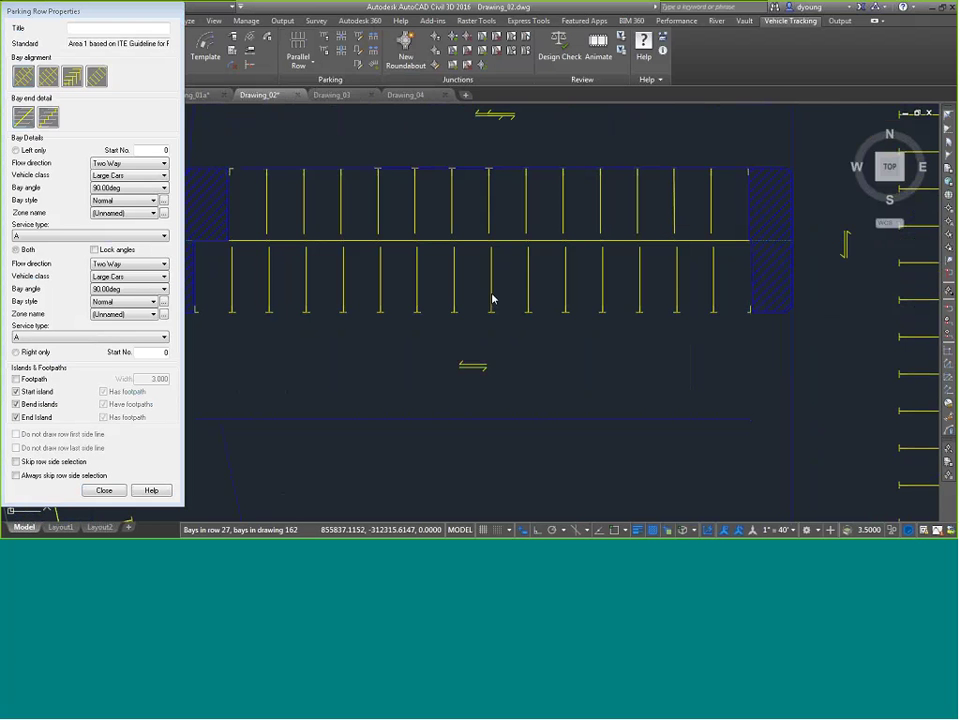
middle_click_drag(502, 382, 597, 442)
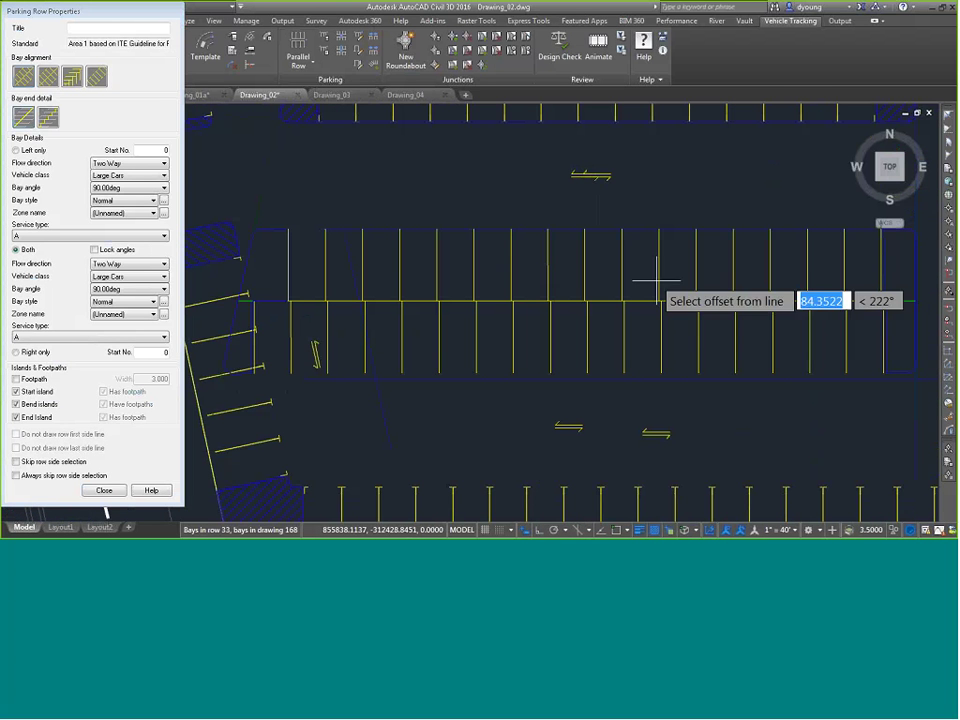
left_click(656, 296)
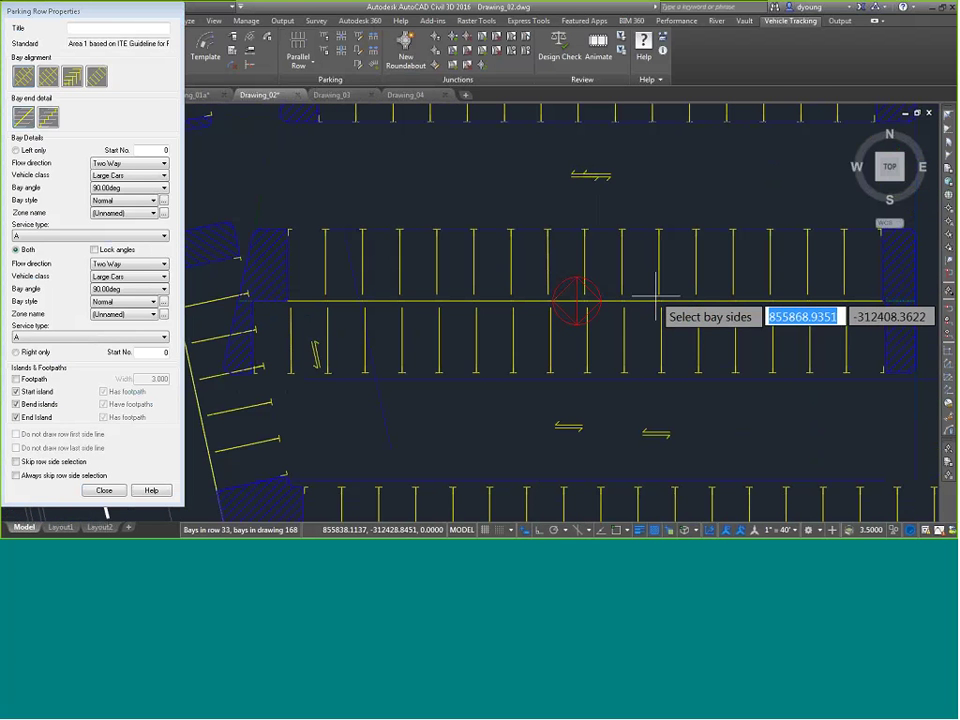
left_click(570, 299)
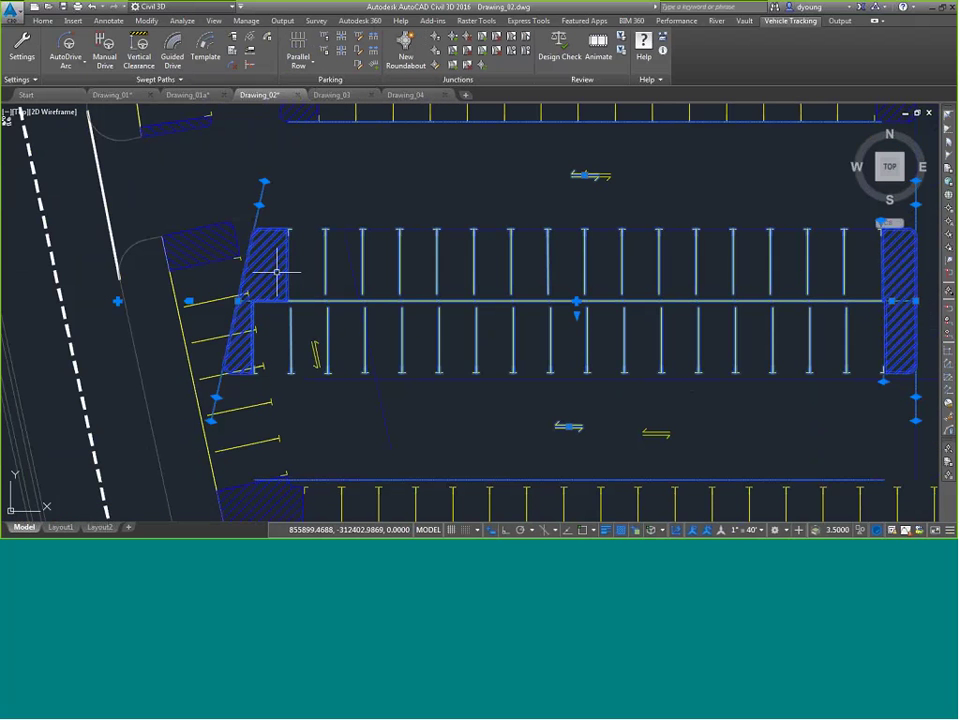
Step: Shorten the newest row by pulling its left end east
left_click(189, 300)
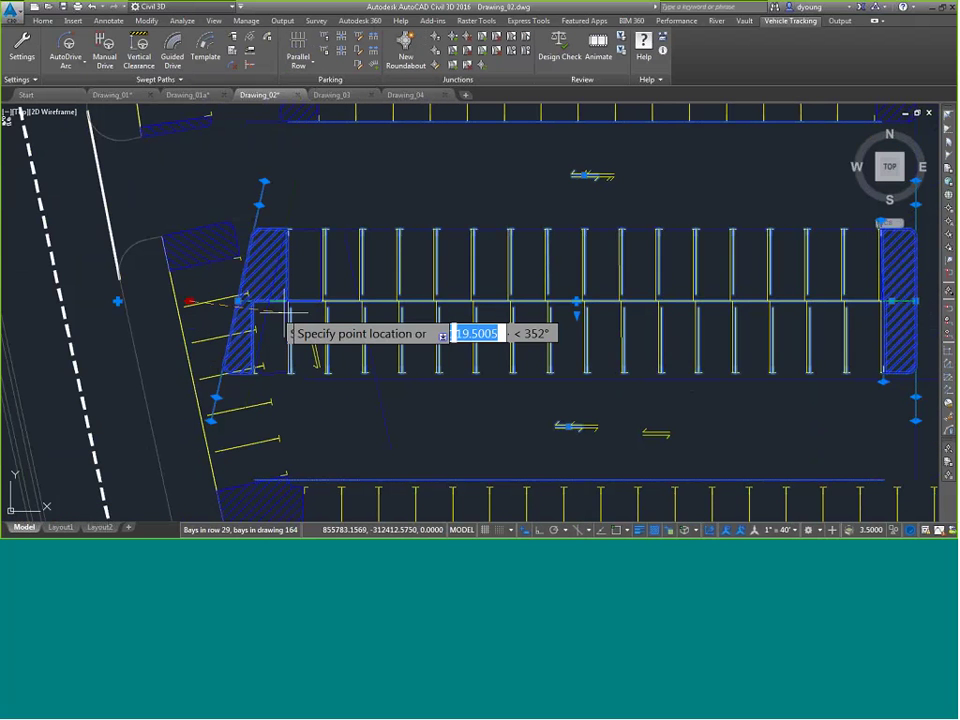
left_click(356, 298)
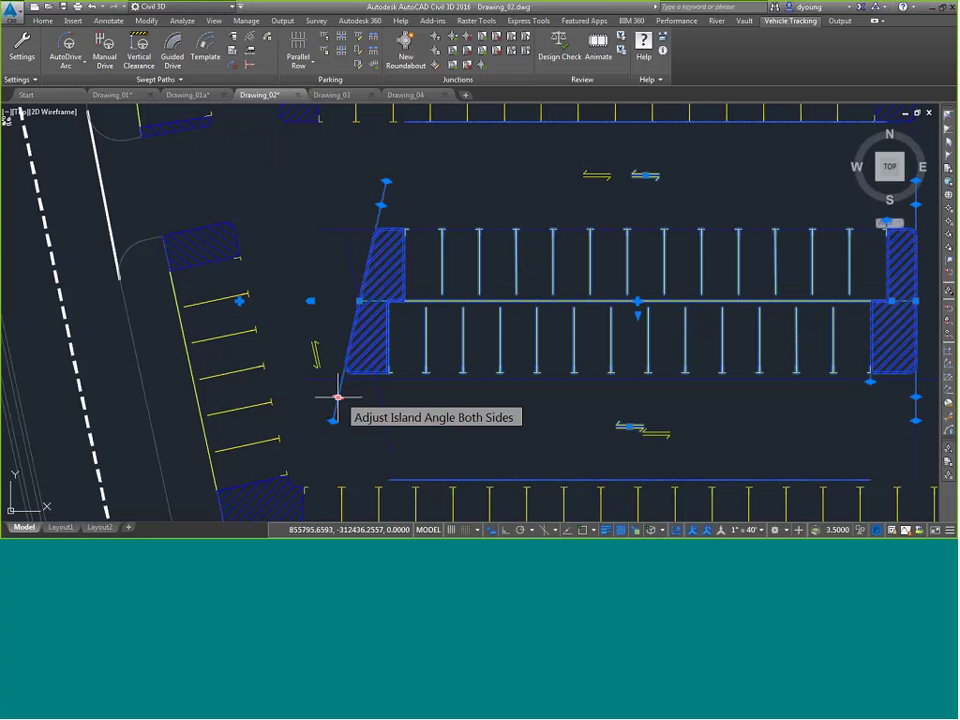
left_click(335, 395)
Step: Set the new angle for the newest row's left end island
left_click(388, 408)
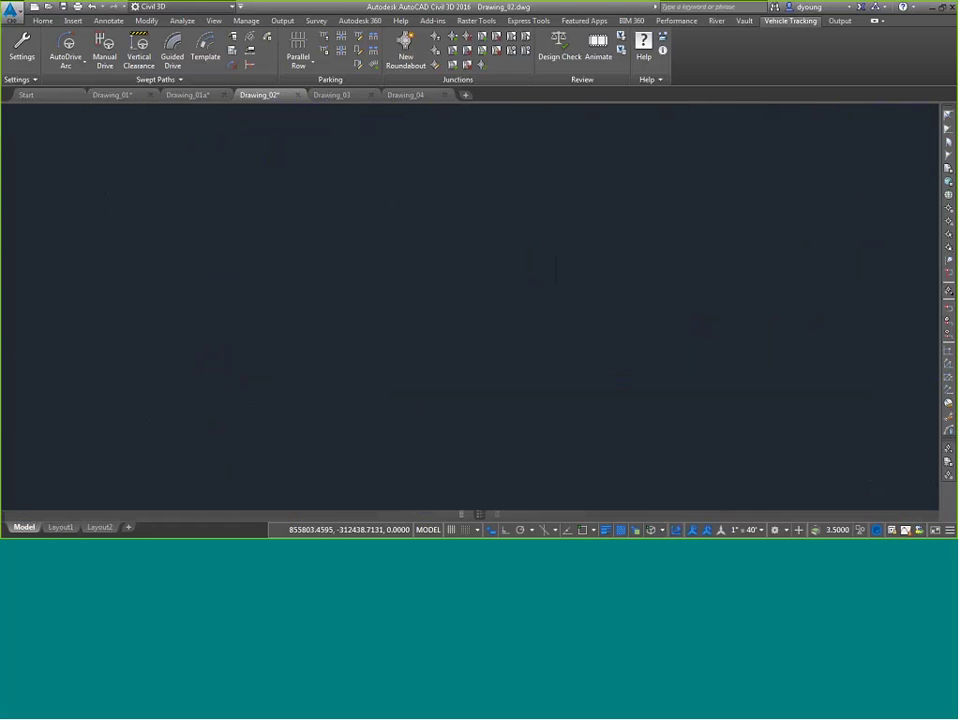
middle_click_drag(561, 289, 589, 508)
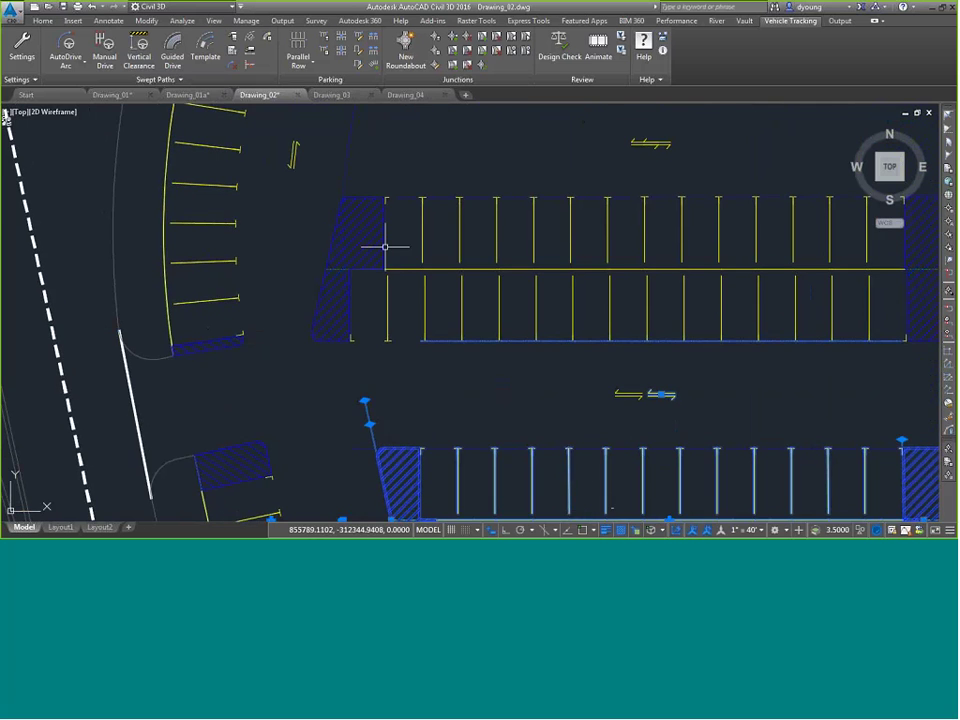
middle_click_drag(410, 160, 417, 246)
middle_click_drag(385, 185, 379, 265)
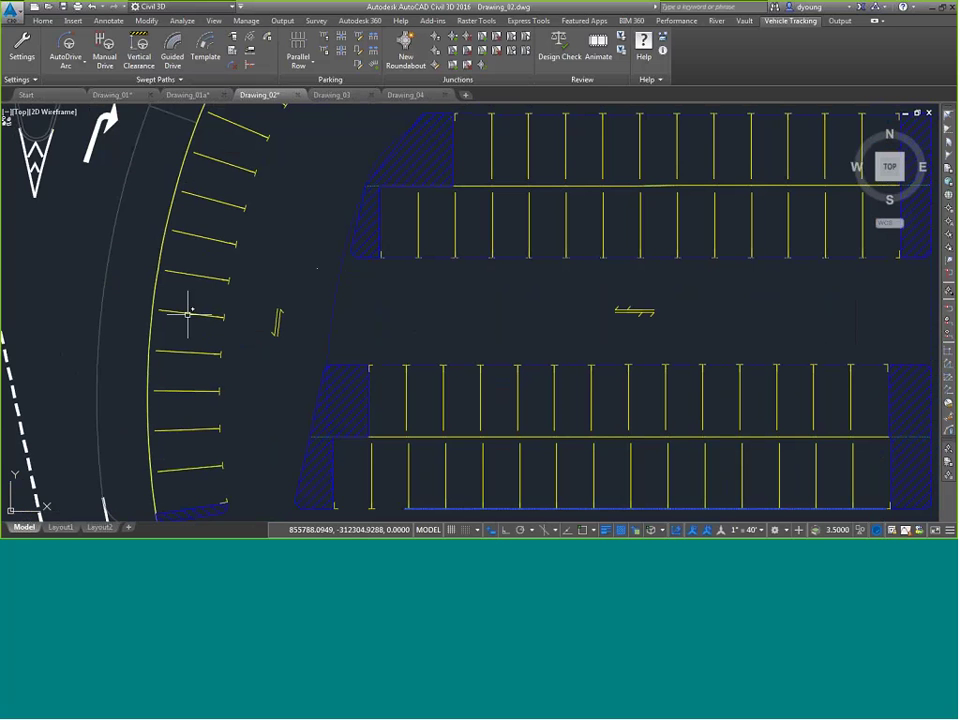
middle_click_drag(304, 343, 313, 213)
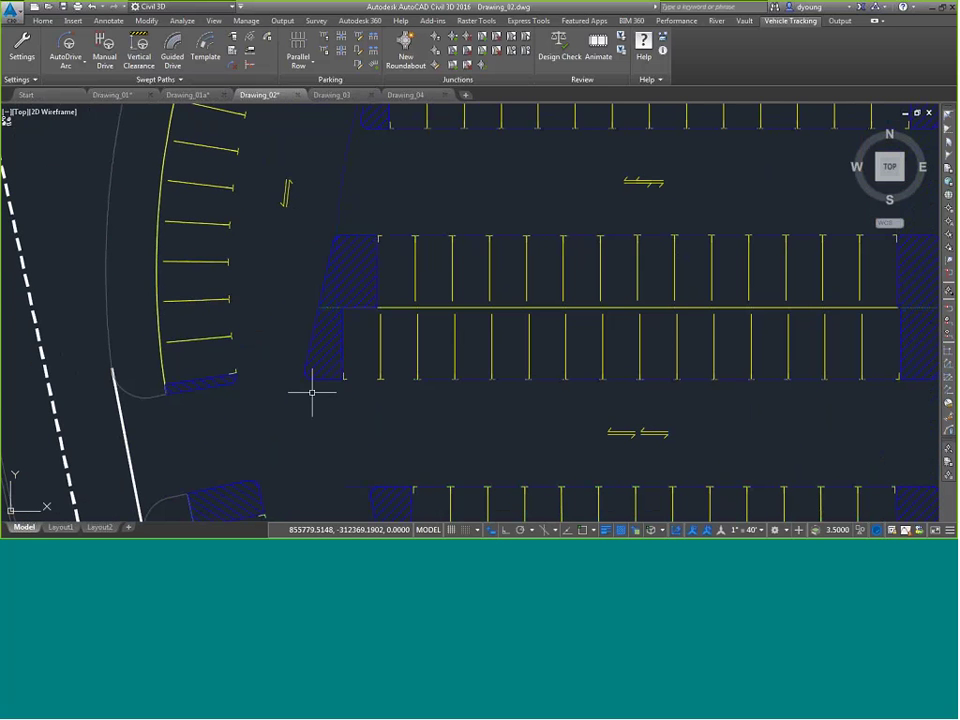
Step: Move the left island's bottom, vertex and upper corners to square off the row's west end
left_click(311, 392)
left_click(293, 424)
left_click(292, 428)
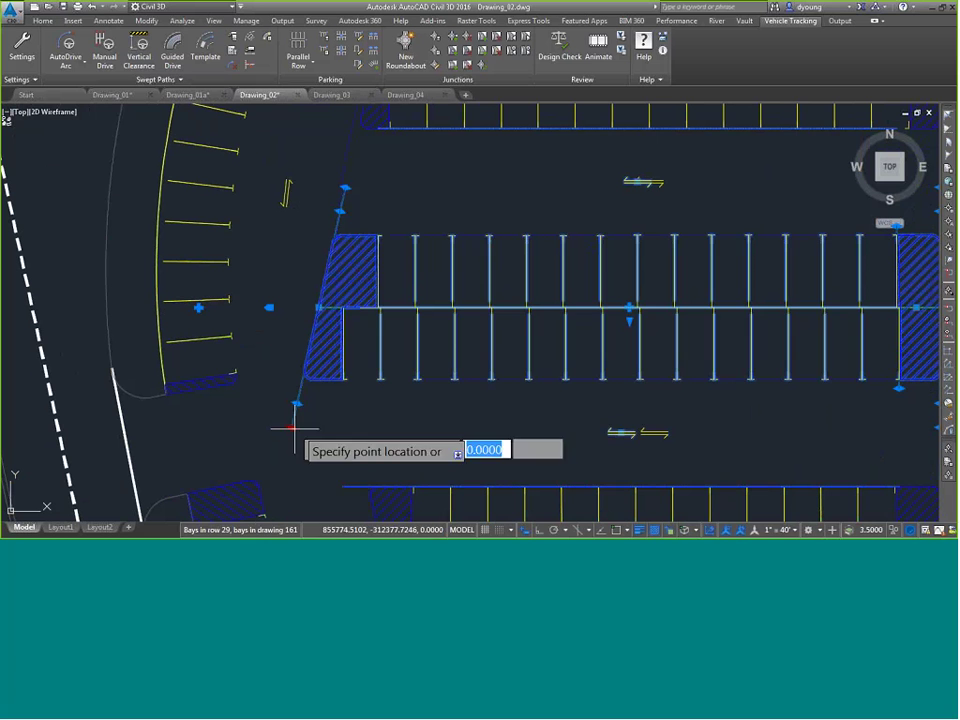
left_click(342, 427)
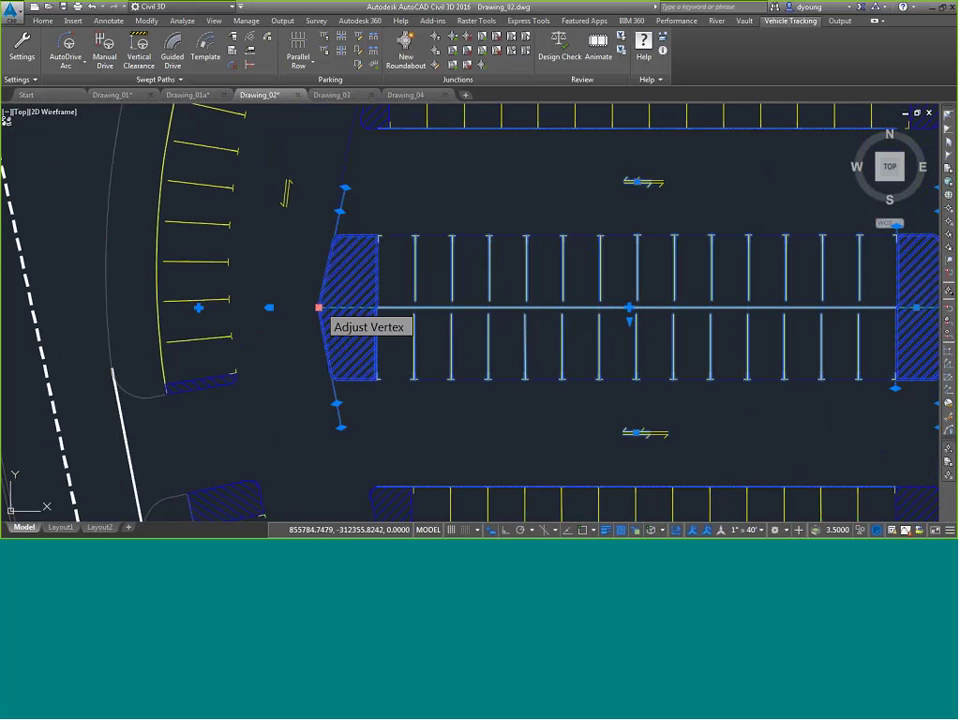
left_click(321, 305)
left_click(338, 305)
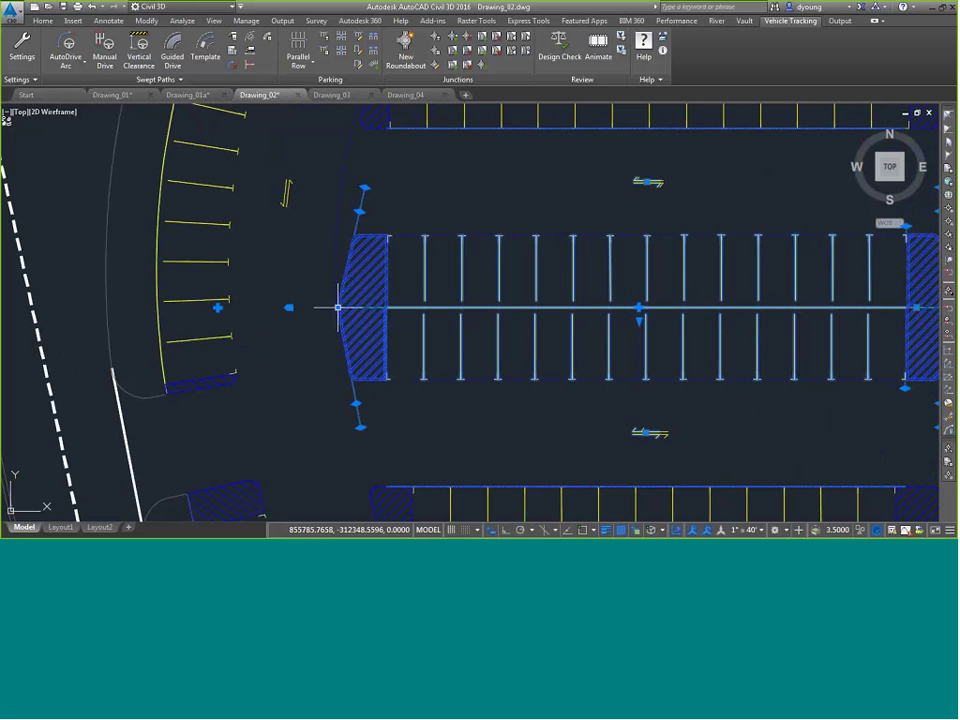
left_click(364, 186)
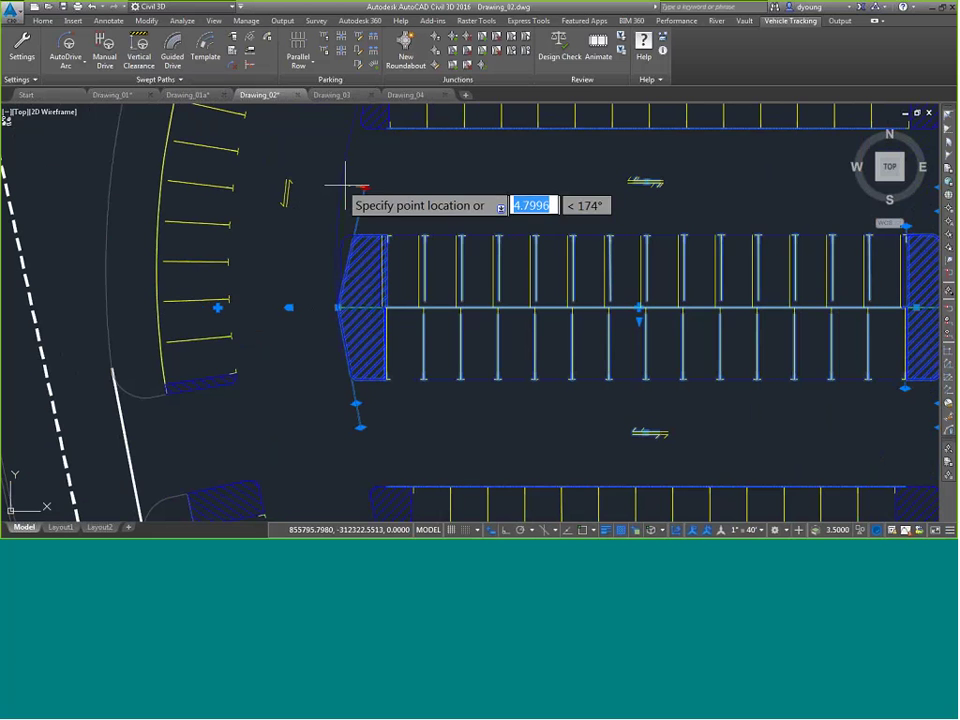
left_click(342, 187)
key("Escape")
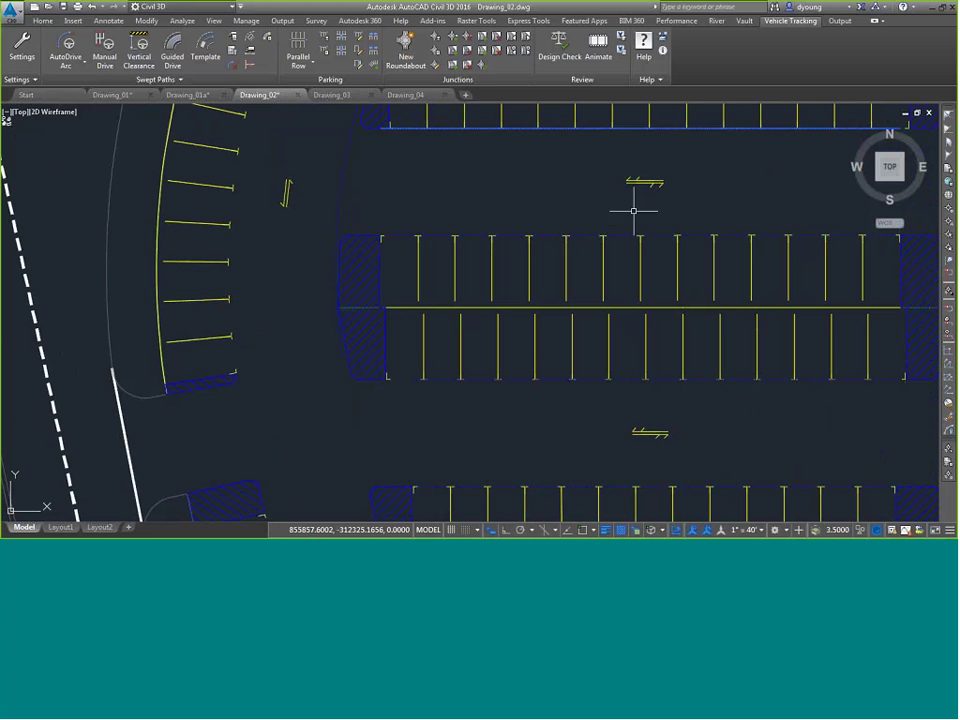
scroll(705, 305, "down", 3)
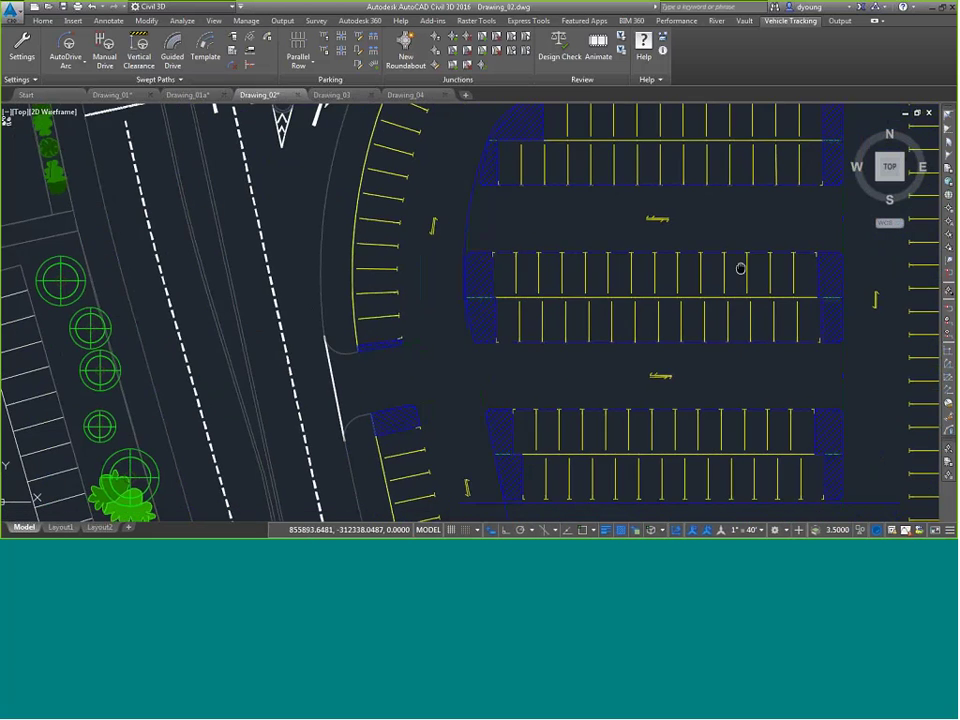
middle_click_drag(739, 268, 447, 171)
scroll(510, 285, "up", 1)
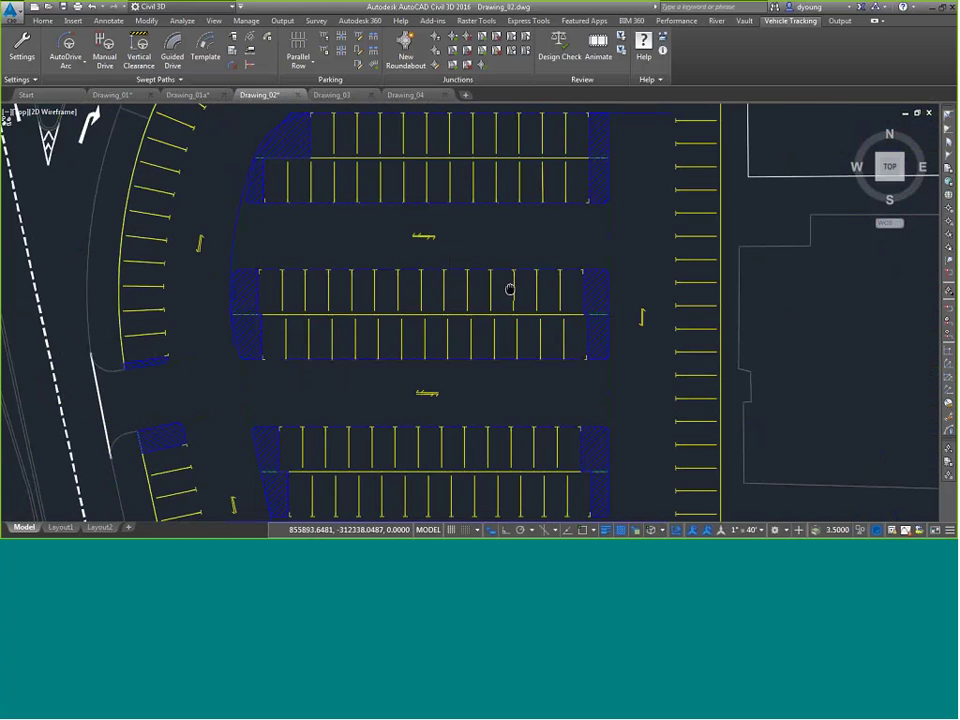
middle_click_drag(510, 285, 525, 364)
scroll(514, 353, "up", 3)
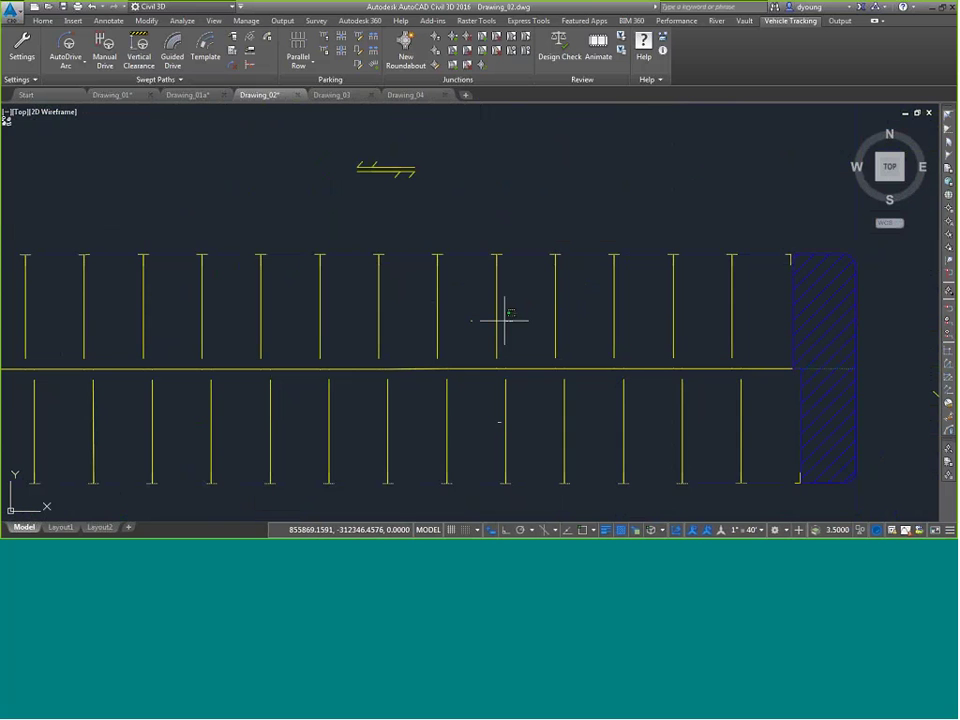
Step: Open the interior row's properties and apply a different bay alignment
left_click(381, 321)
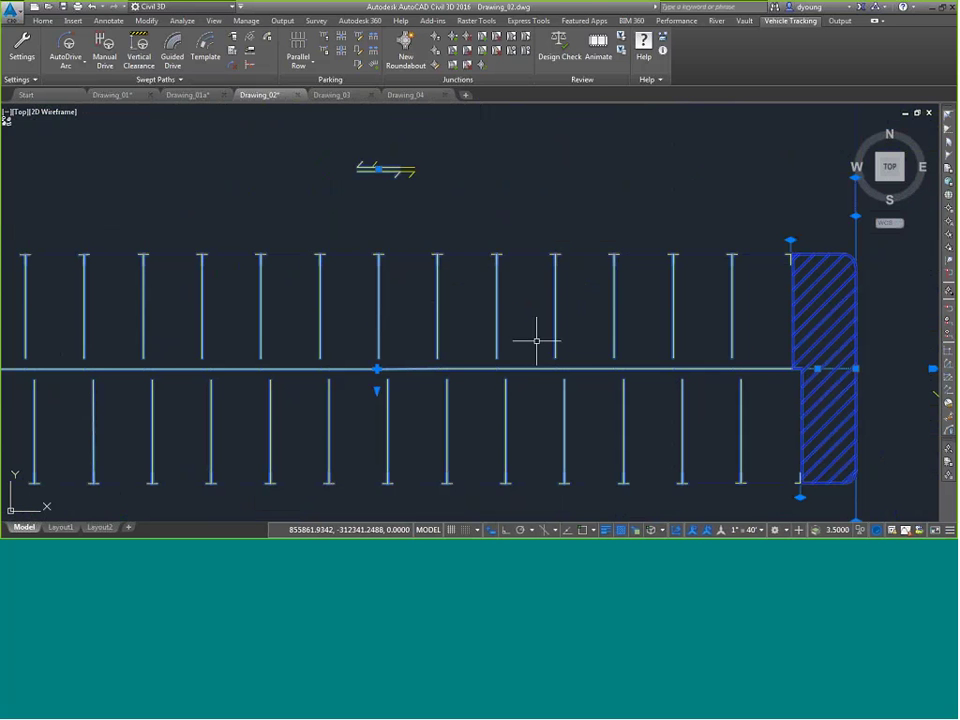
left_click(358, 36)
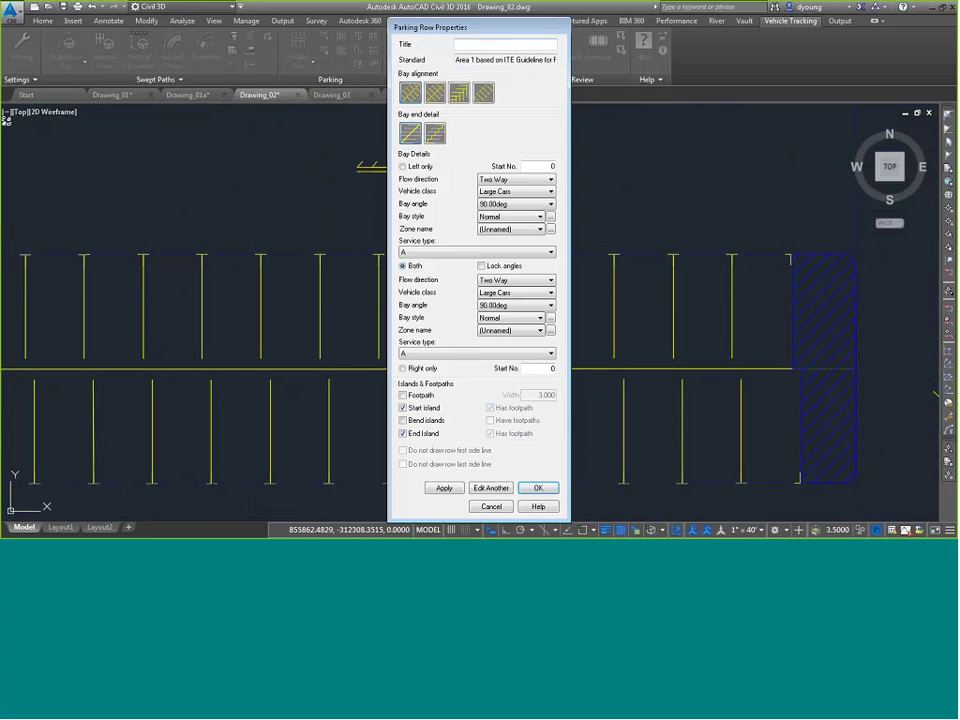
left_click(439, 96)
mouse_move(470, 27)
left_mouse_down()
mouse_move(150, 22)
mouse_move(162, 20)
left_mouse_up()
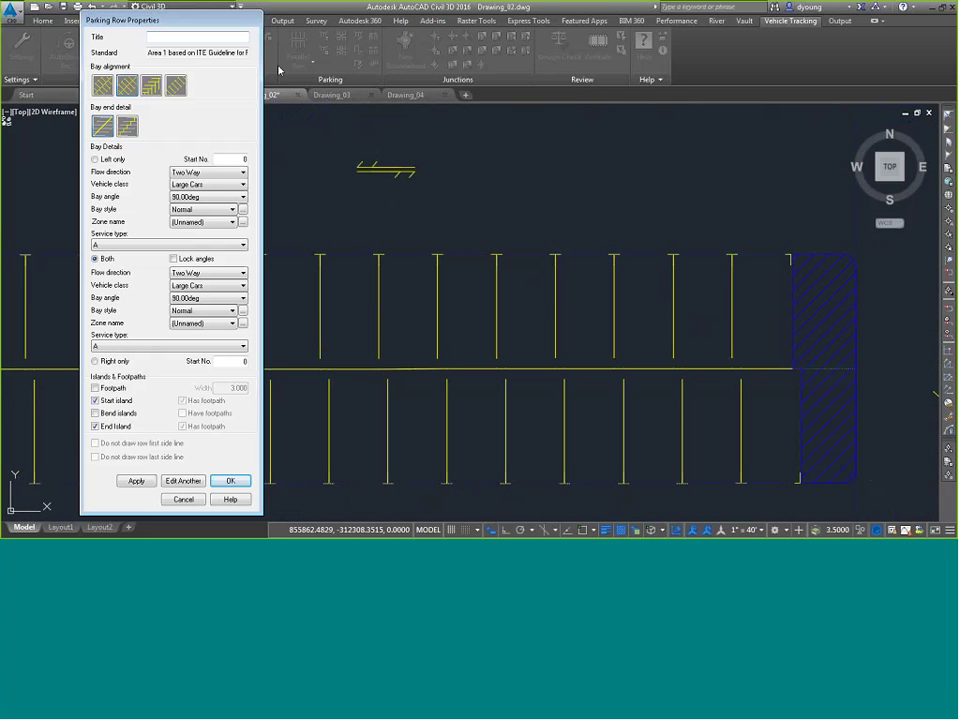
left_click(137, 481)
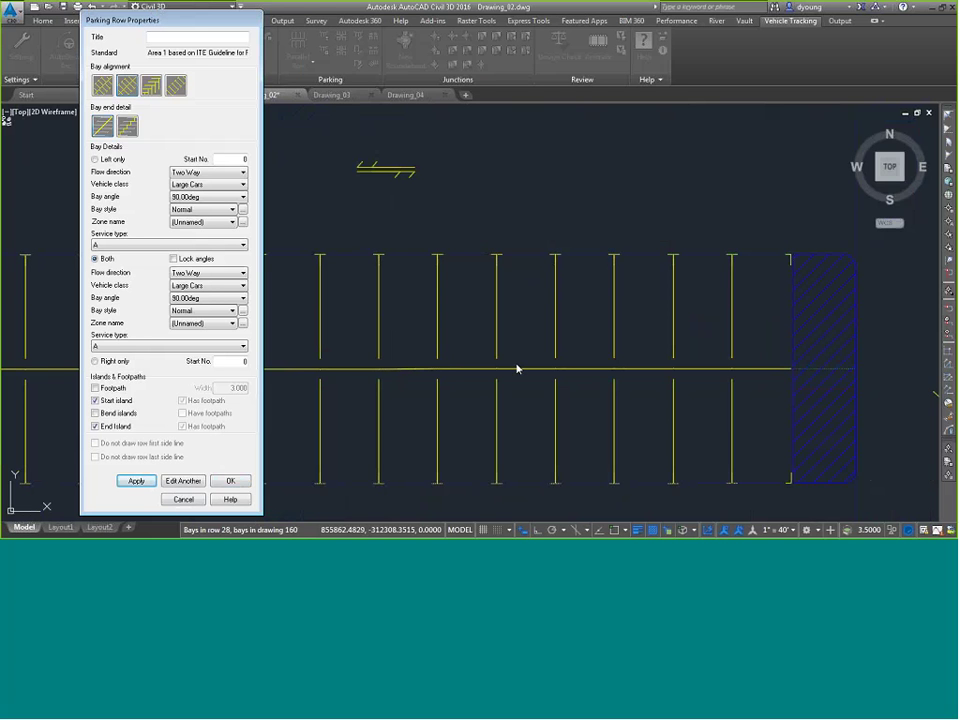
Step: Set the bay angle on both sides to 75.00deg and apply
left_click(243, 197)
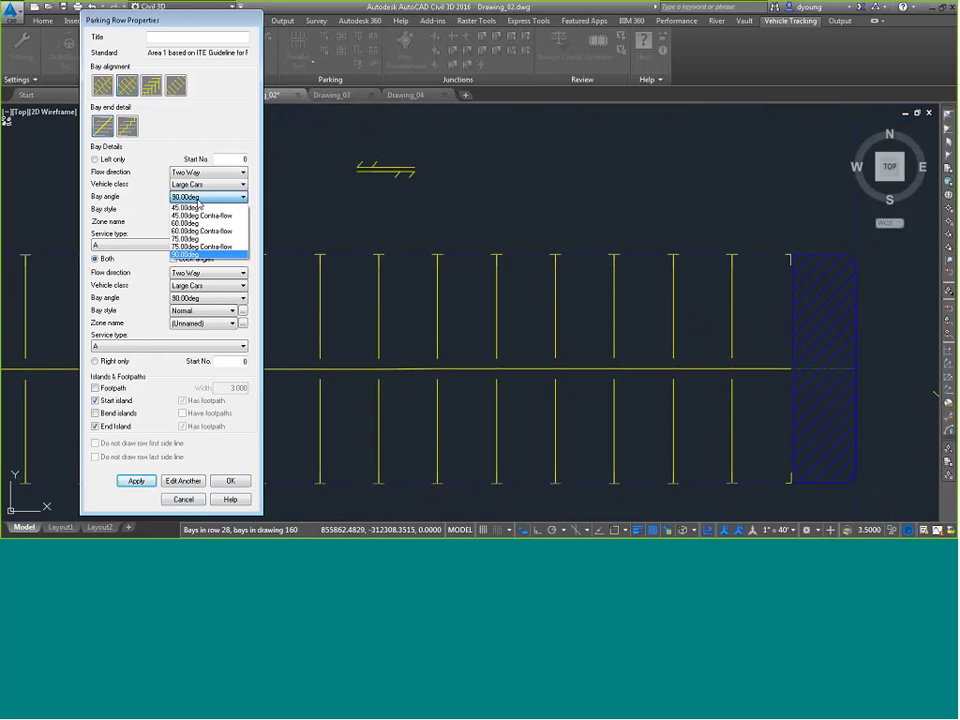
left_click(183, 239)
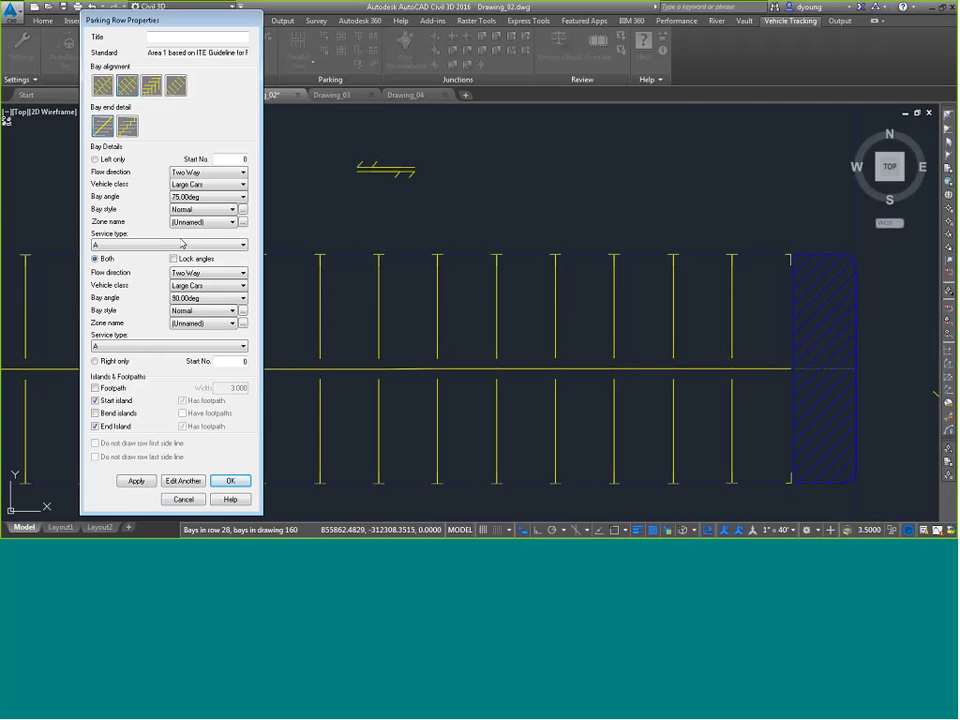
left_click(205, 298)
left_click(188, 342)
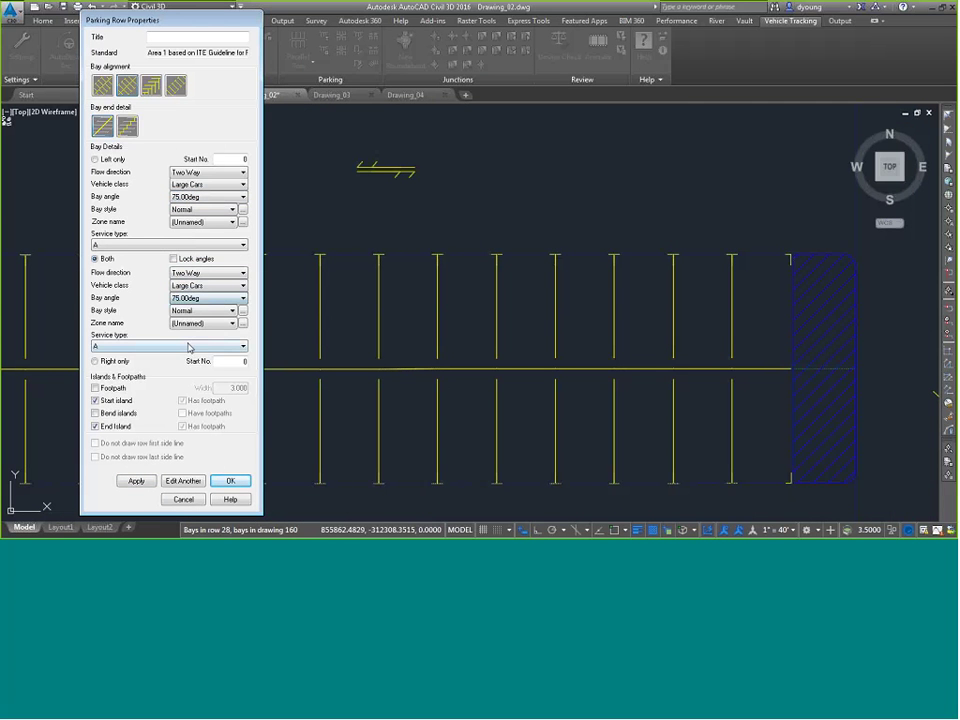
left_click(146, 484)
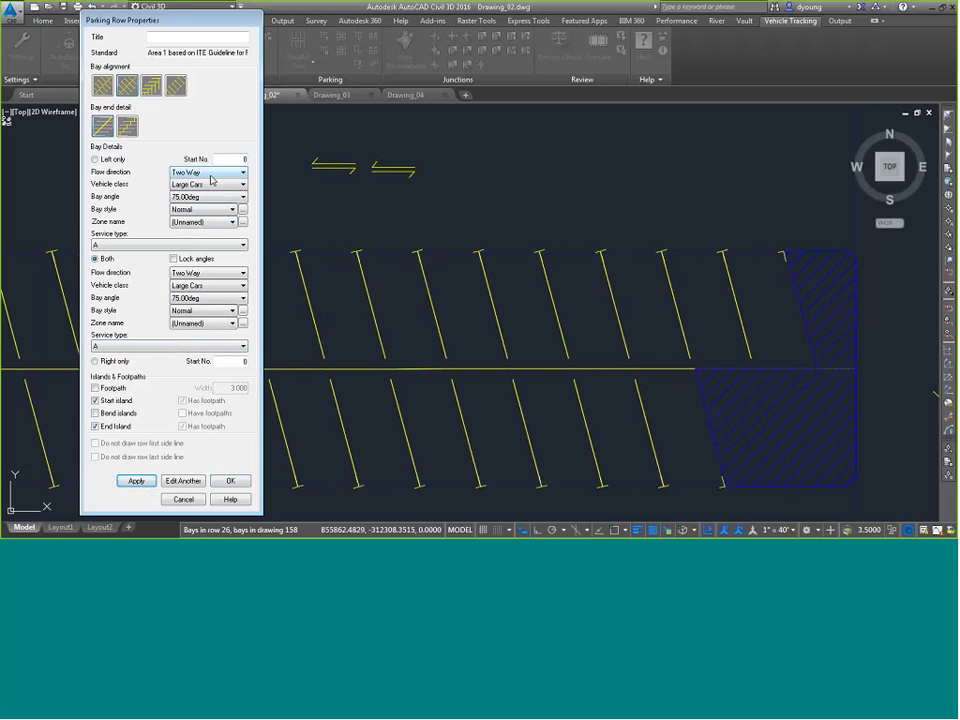
Step: Keep Large Cars vehicle class, Normal bay style and no zone name
left_click(209, 185)
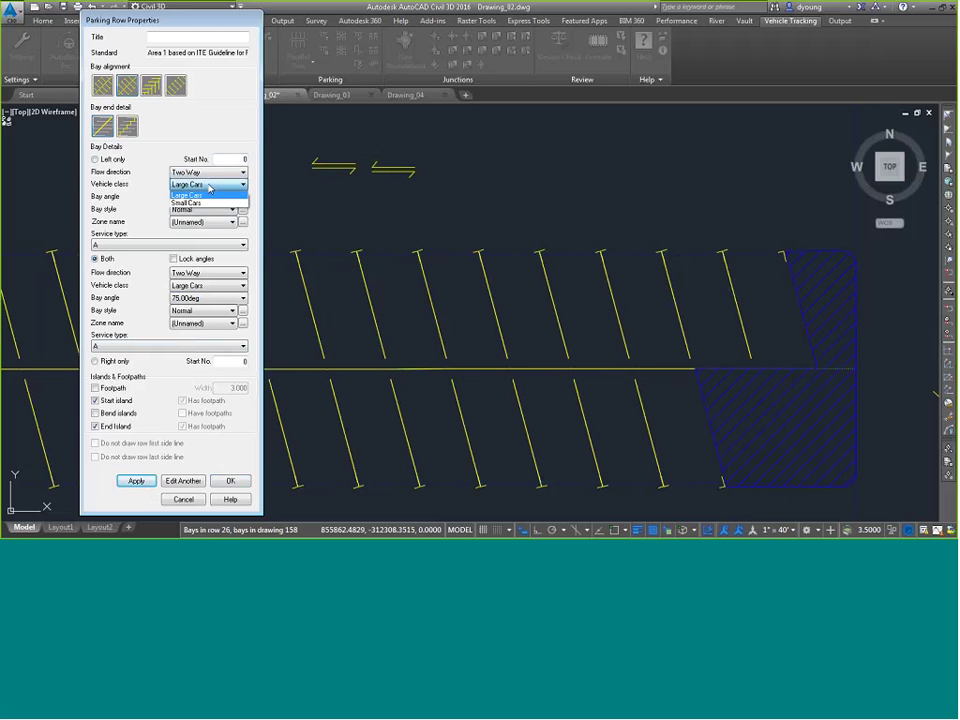
left_click(204, 194)
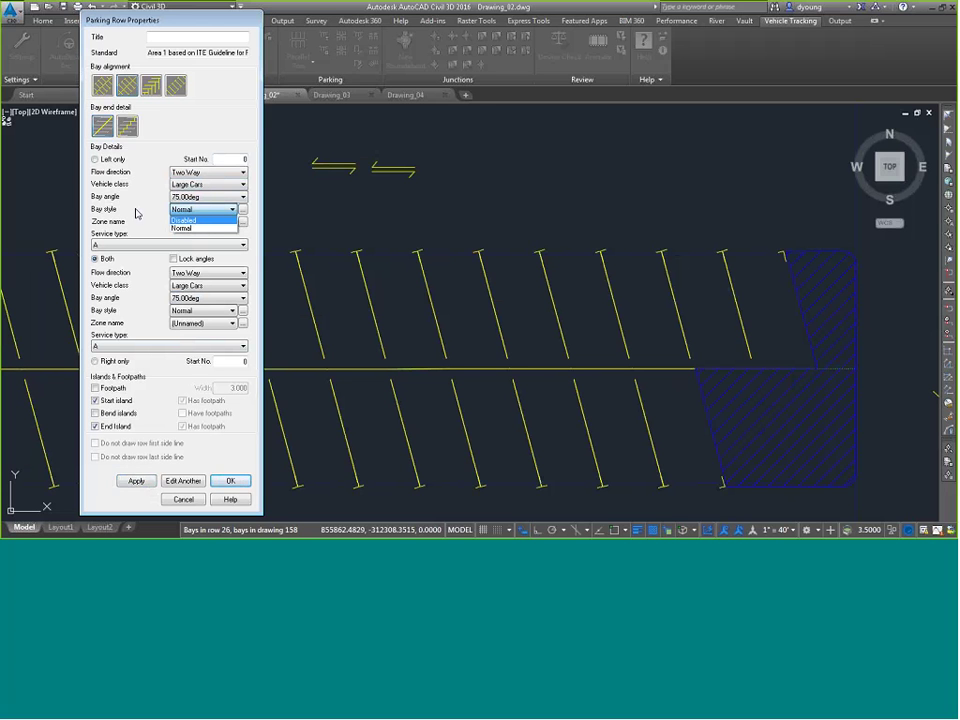
left_click(204, 229)
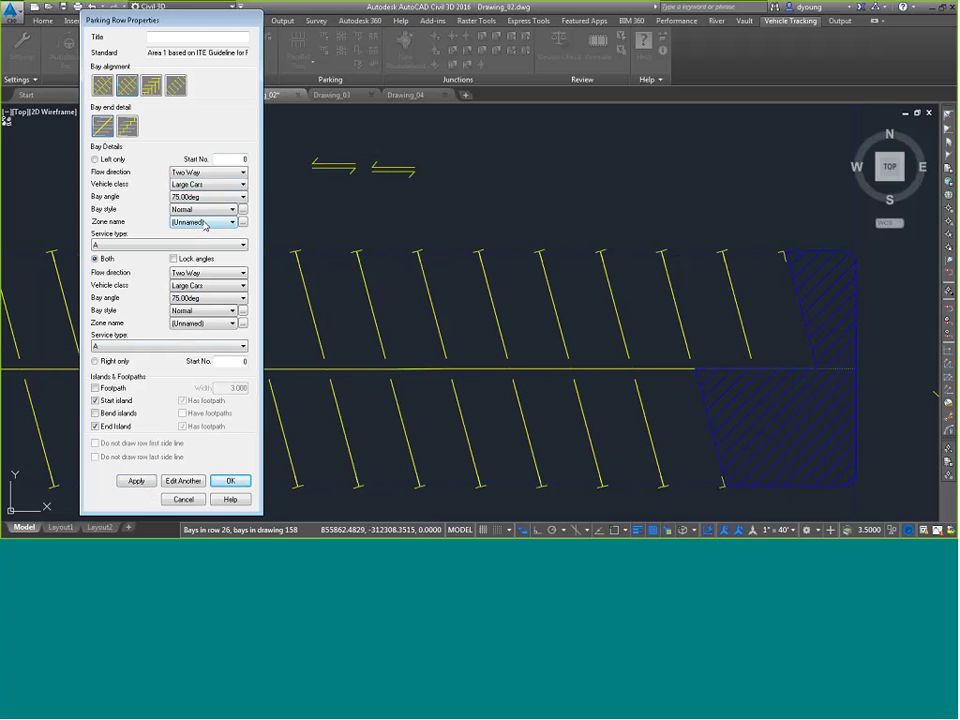
left_click(205, 222)
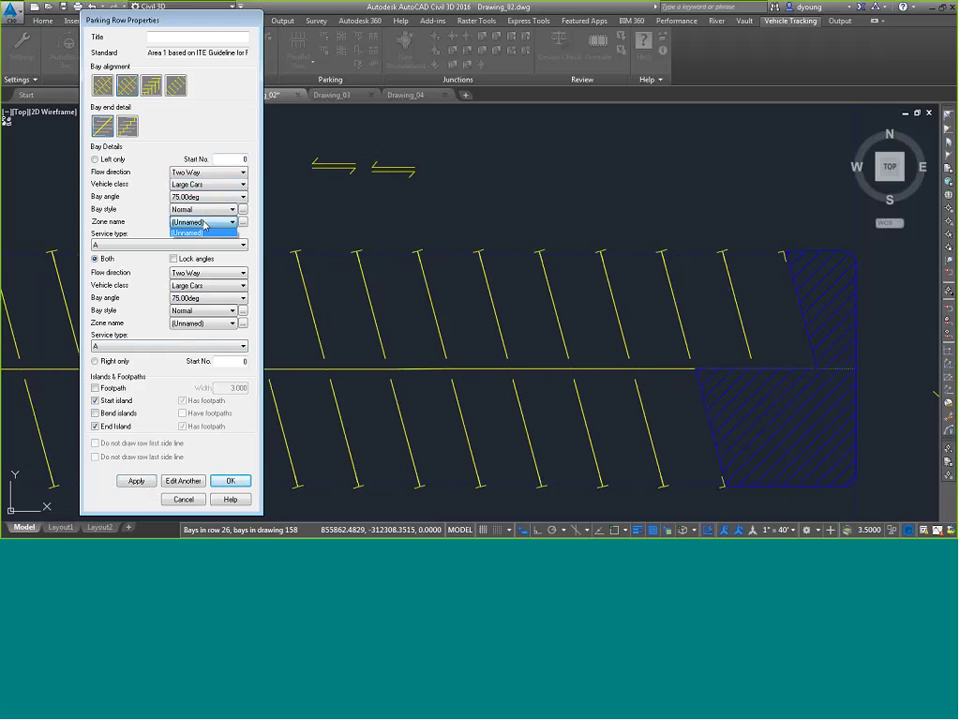
left_click(204, 226)
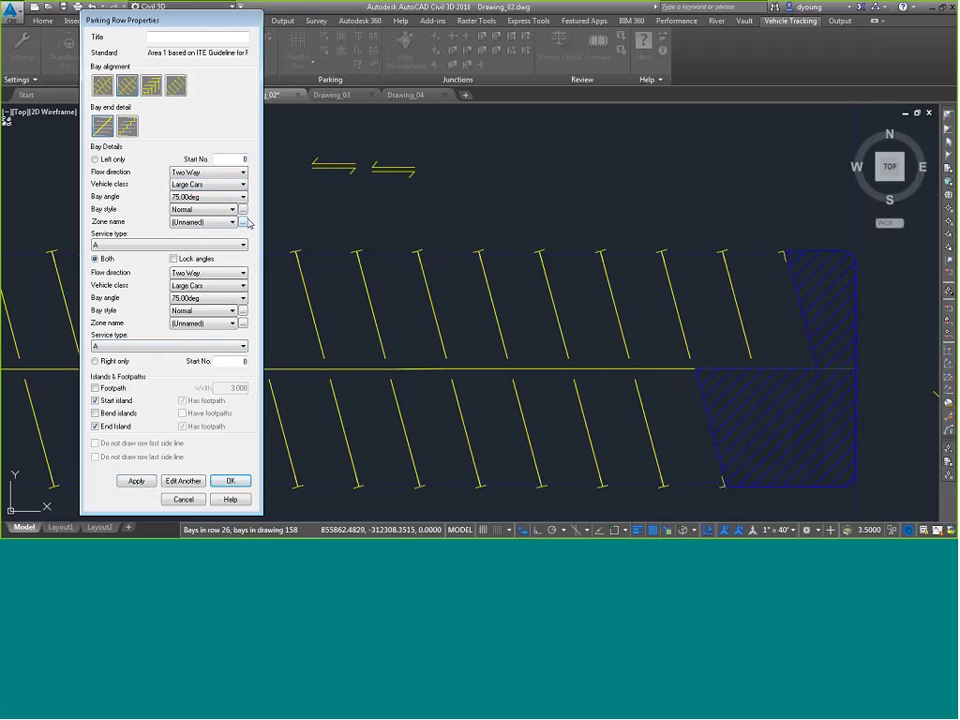
Step: Enable bend islands with footpaths, preview then untick the central footpath, and click OK
left_click(96, 388)
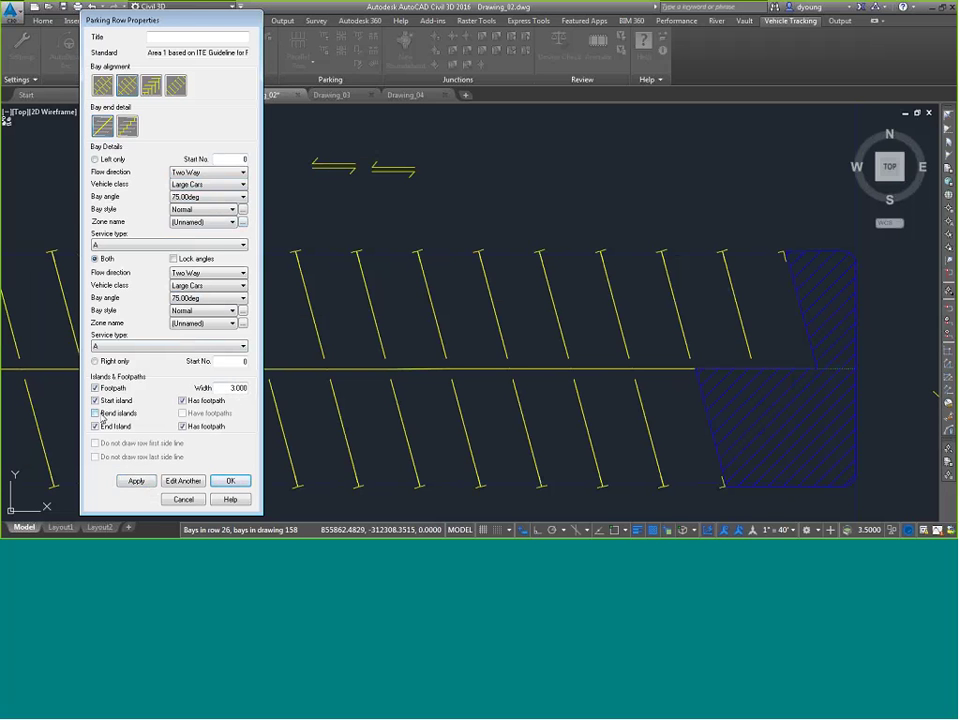
left_click(101, 414)
left_click(183, 413)
left_click(136, 481)
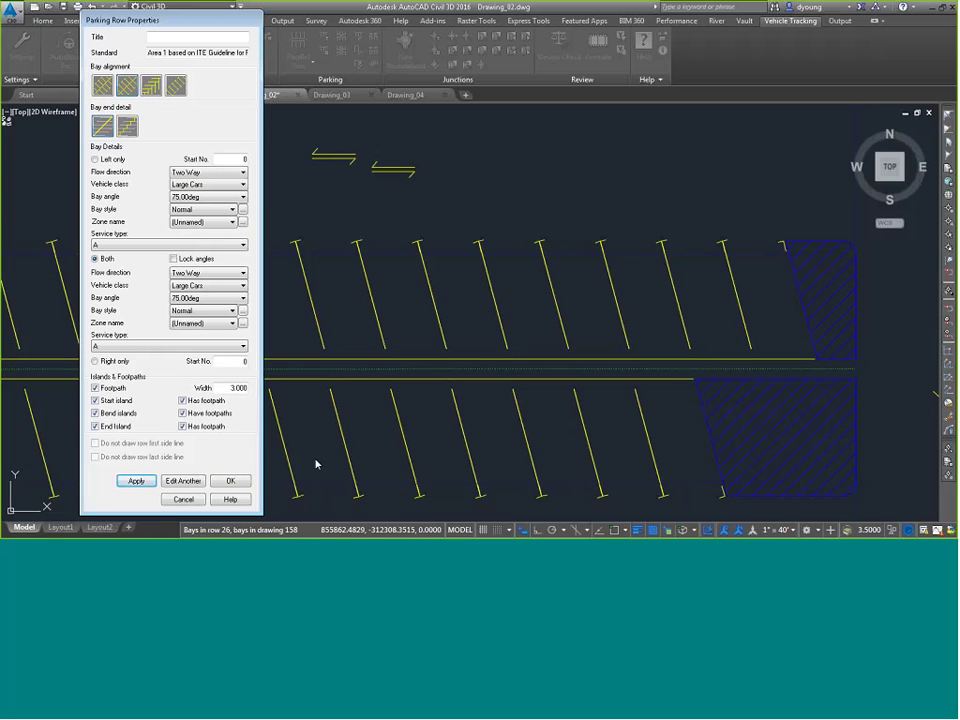
left_click(140, 481)
left_click(95, 388)
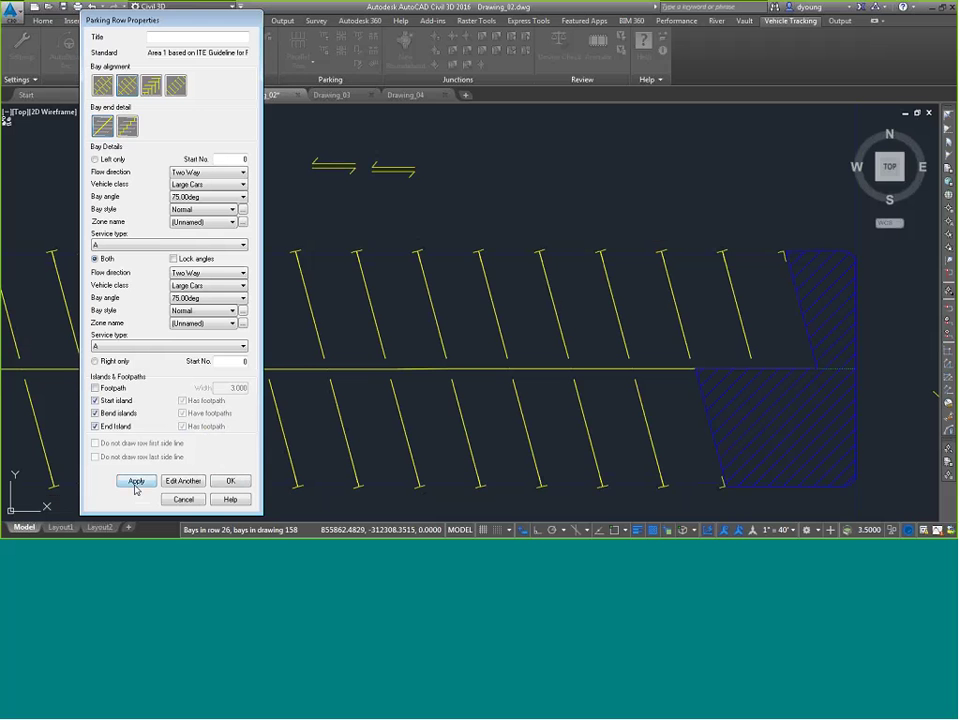
left_click(228, 481)
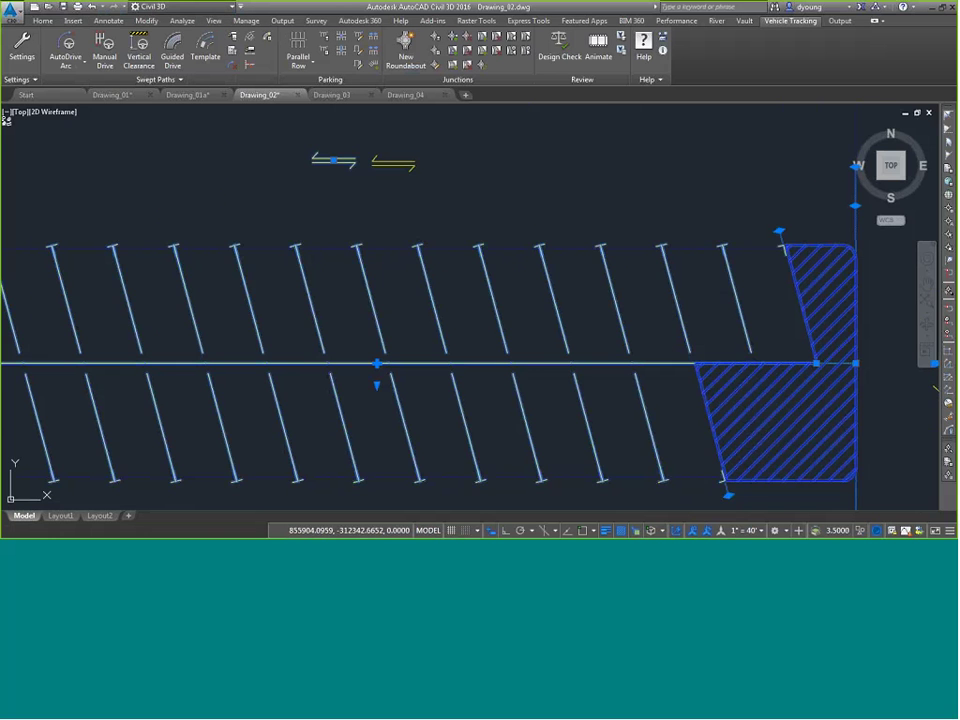
Step: Edit a bay in the angled west-side row, setting its Bay type to Disabled
scroll(743, 293, "down", 2)
mouse_move(604, 390)
middle_mouse_down()
mouse_move(607, 171)
mouse_move(197, 167)
middle_mouse_up()
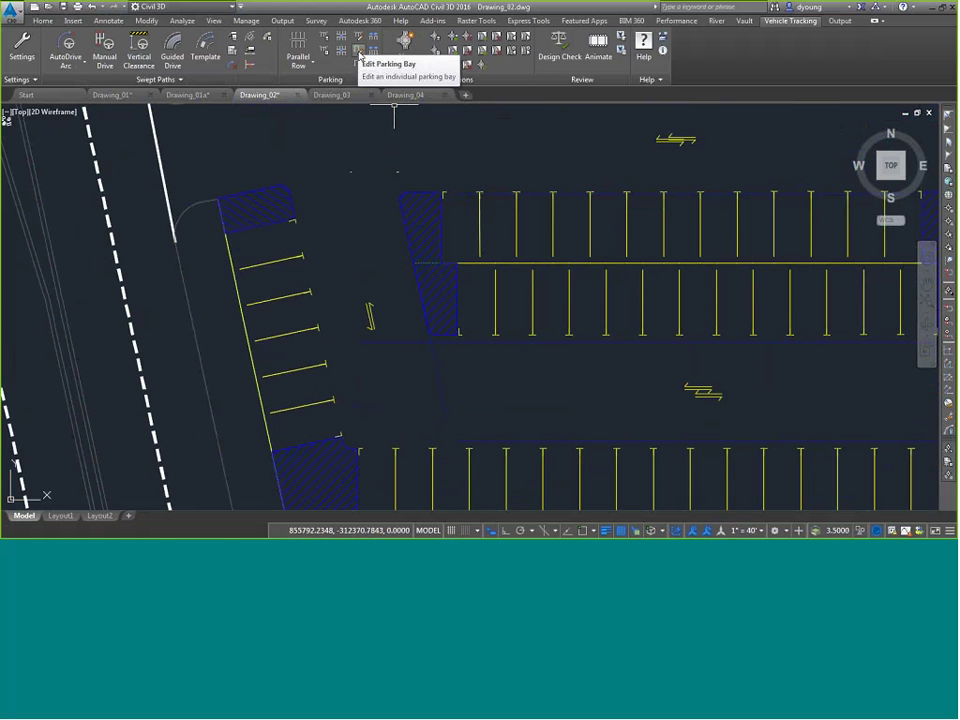
left_click(359, 55)
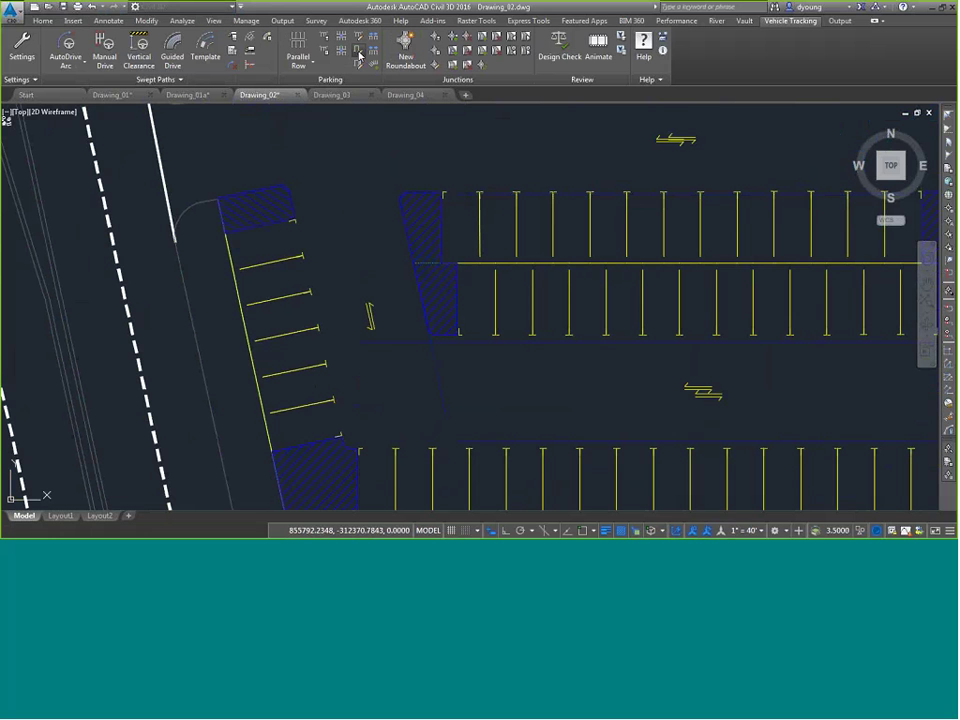
left_click(273, 259)
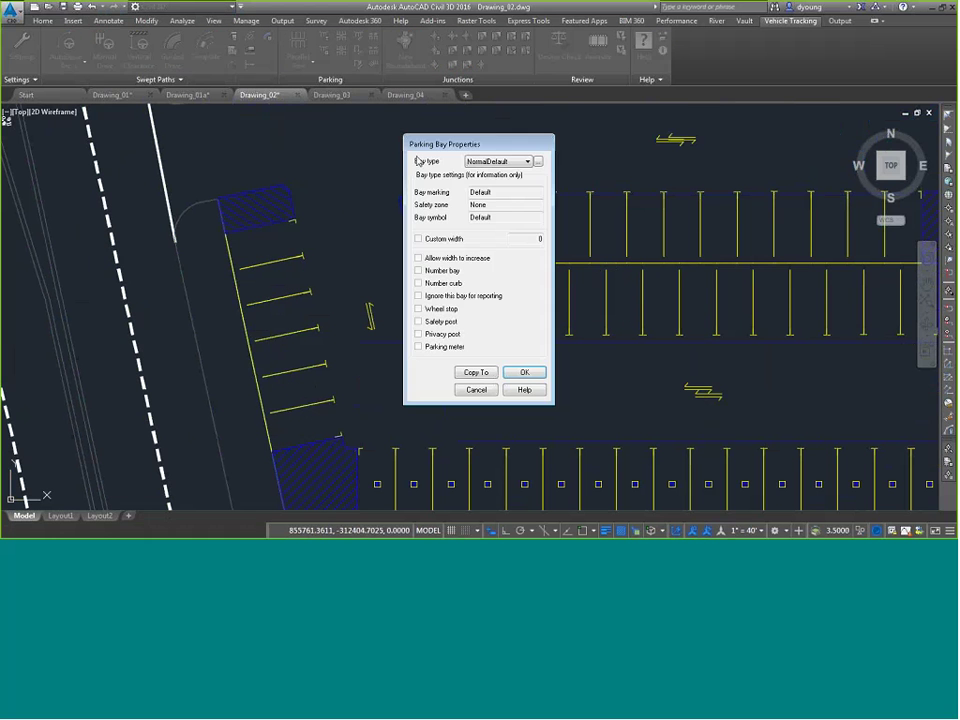
left_click(489, 162)
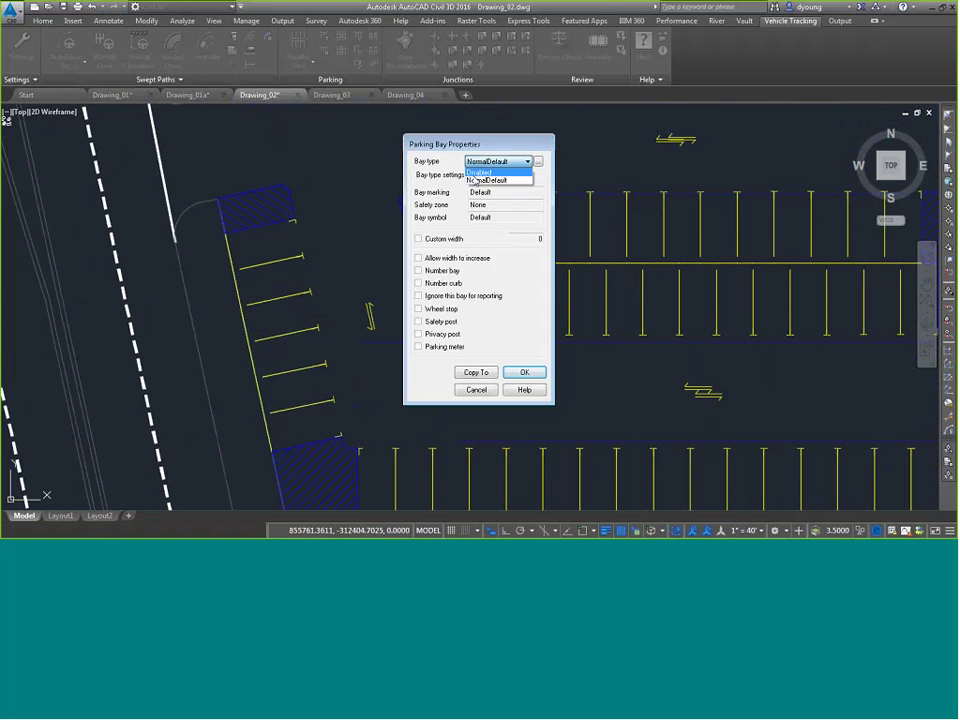
left_click(478, 180)
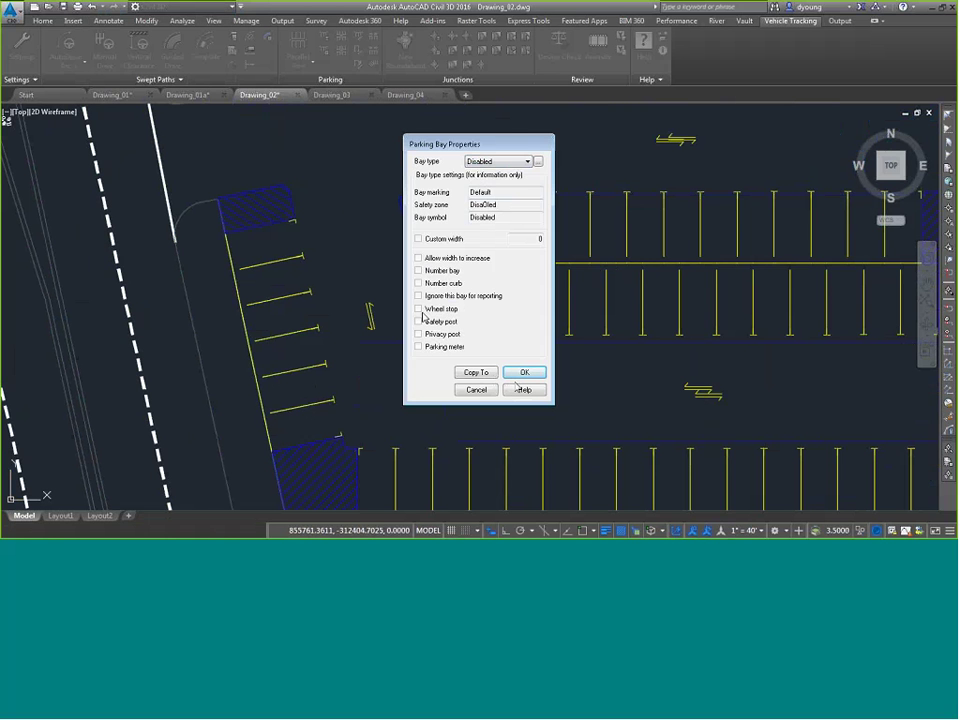
left_click(524, 372)
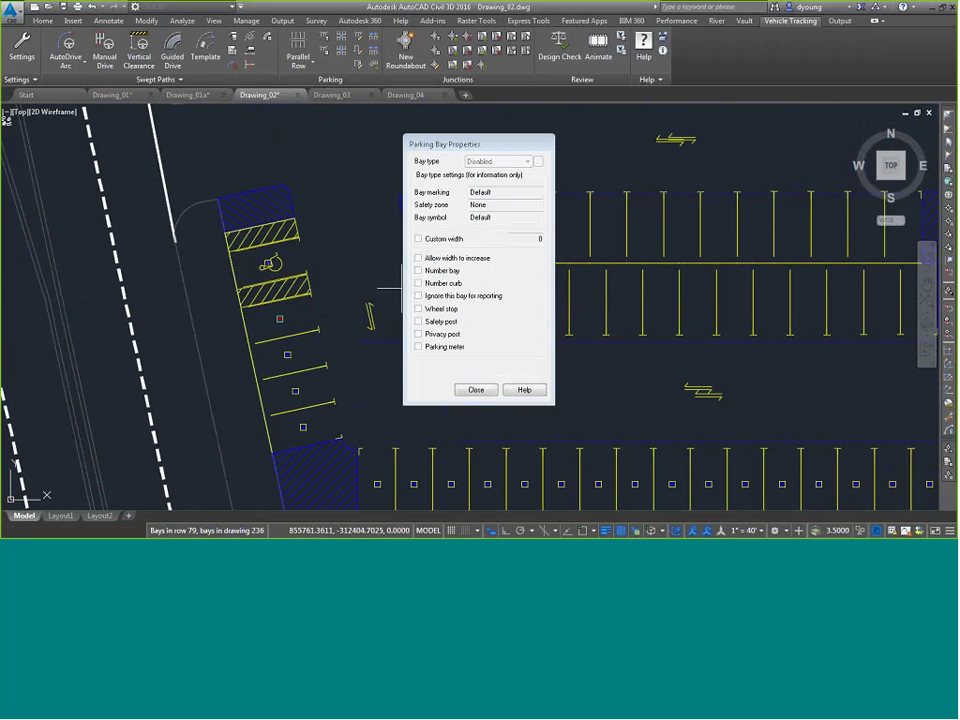
mouse_move(377, 484)
middle_mouse_down()
mouse_move(337, 439)
mouse_move(176, 365)
middle_mouse_up()
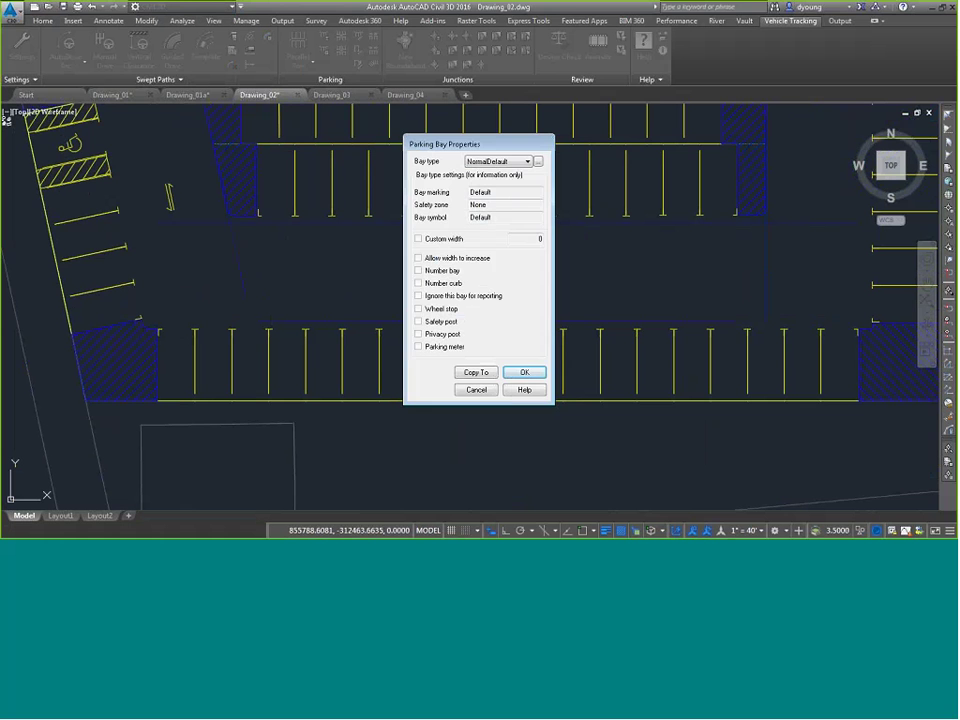
Step: Pick the disabled west-side bay as the source for Copy To
left_click(521, 371)
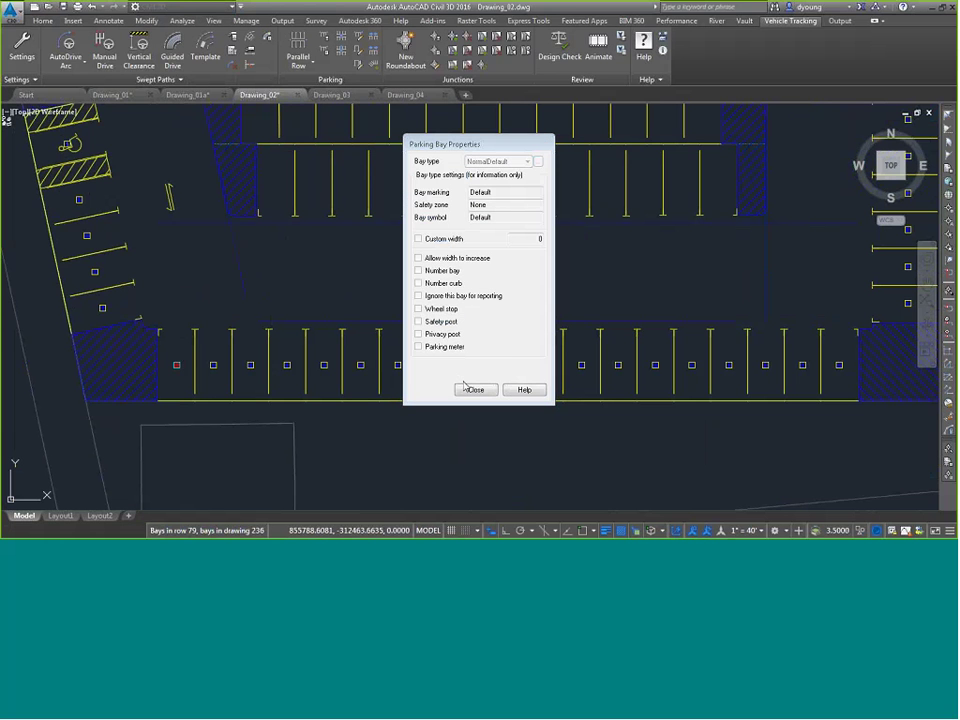
left_click(68, 147)
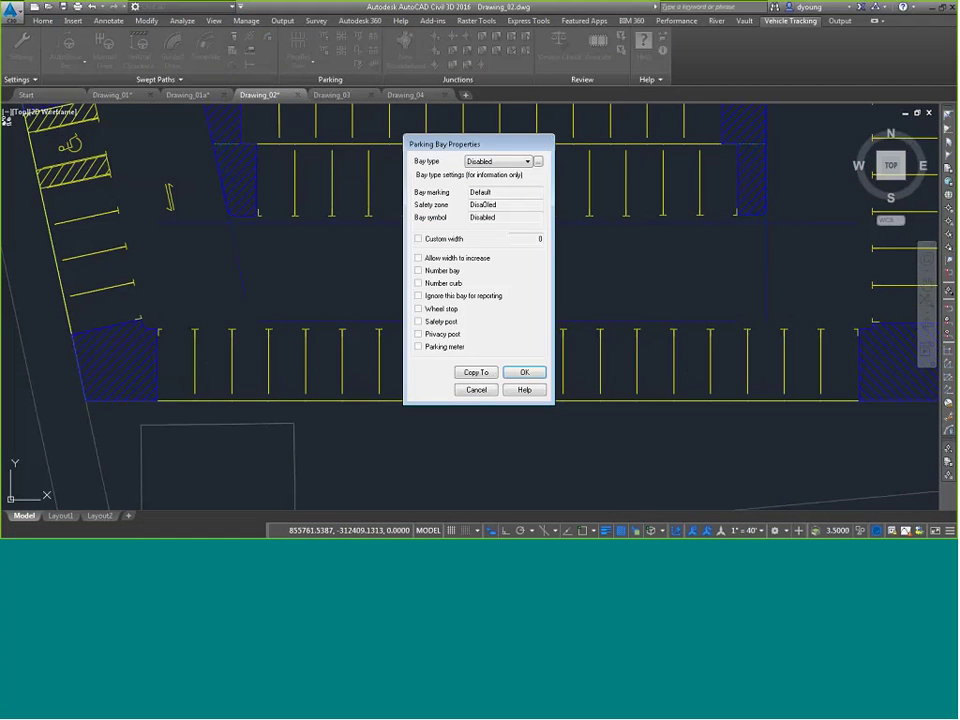
left_click(477, 371)
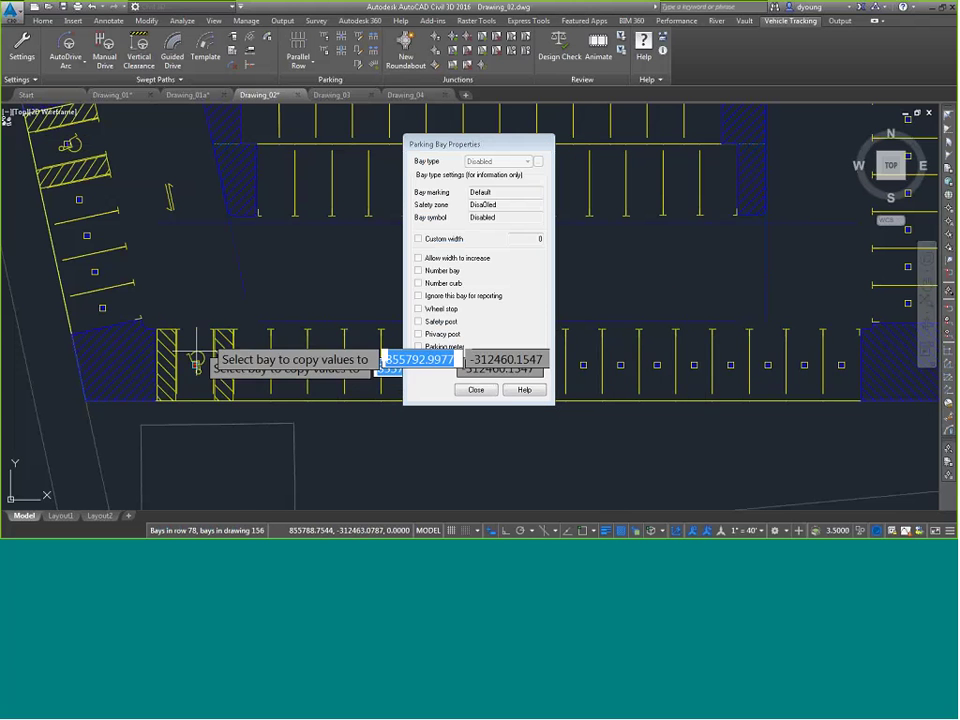
Step: Copy the disabled-bay settings onto bays in the east-side row beside the building
scroll(688, 196, "down", 2)
middle_click_drag(688, 196, 643, 396)
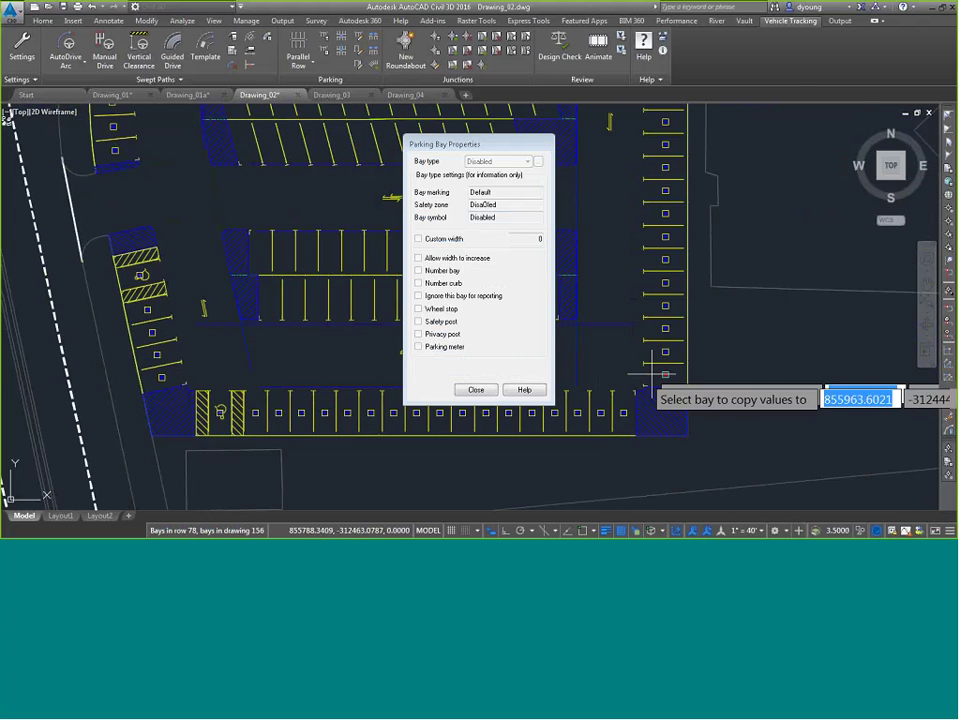
middle_click_drag(697, 248, 649, 352)
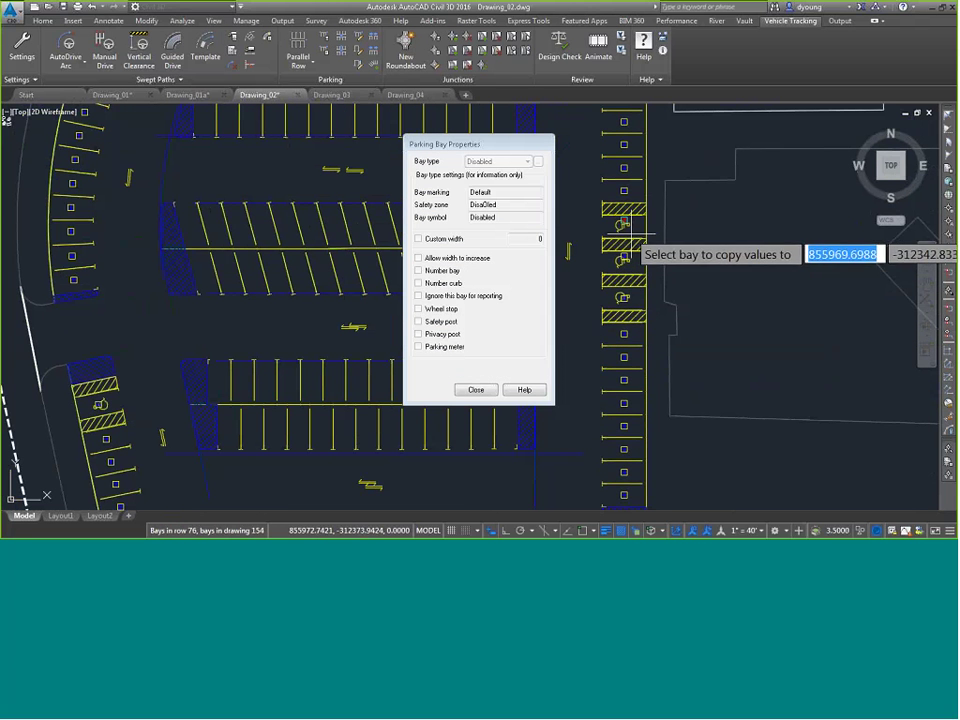
middle_click_drag(621, 240, 673, 304)
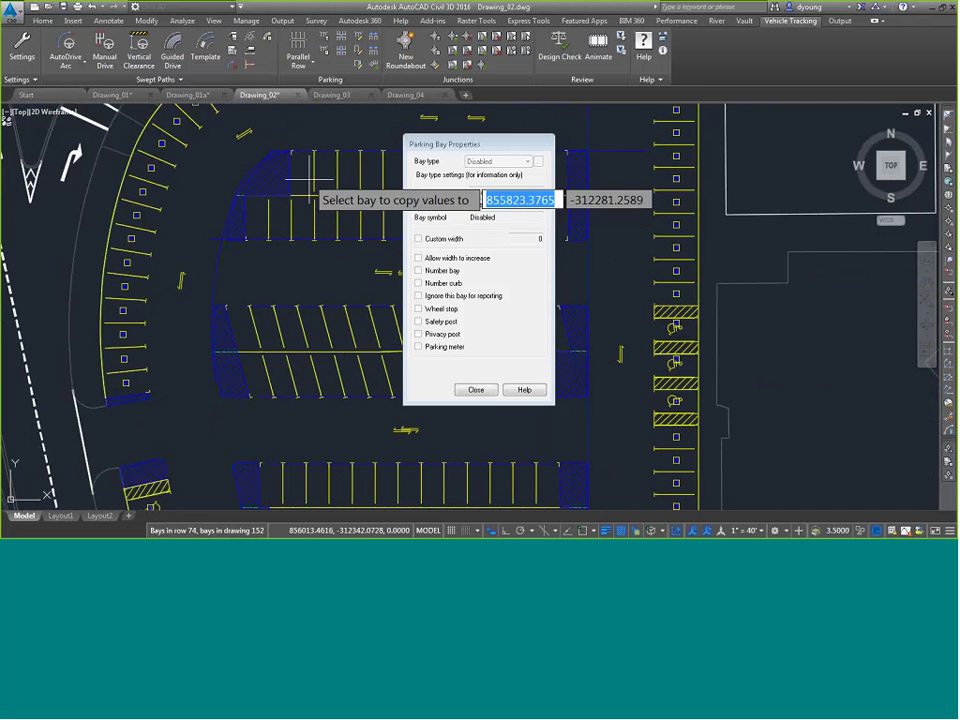
mouse_move(343, 223)
middle_mouse_down()
mouse_move(225, 304)
mouse_move(185, 308)
middle_mouse_up()
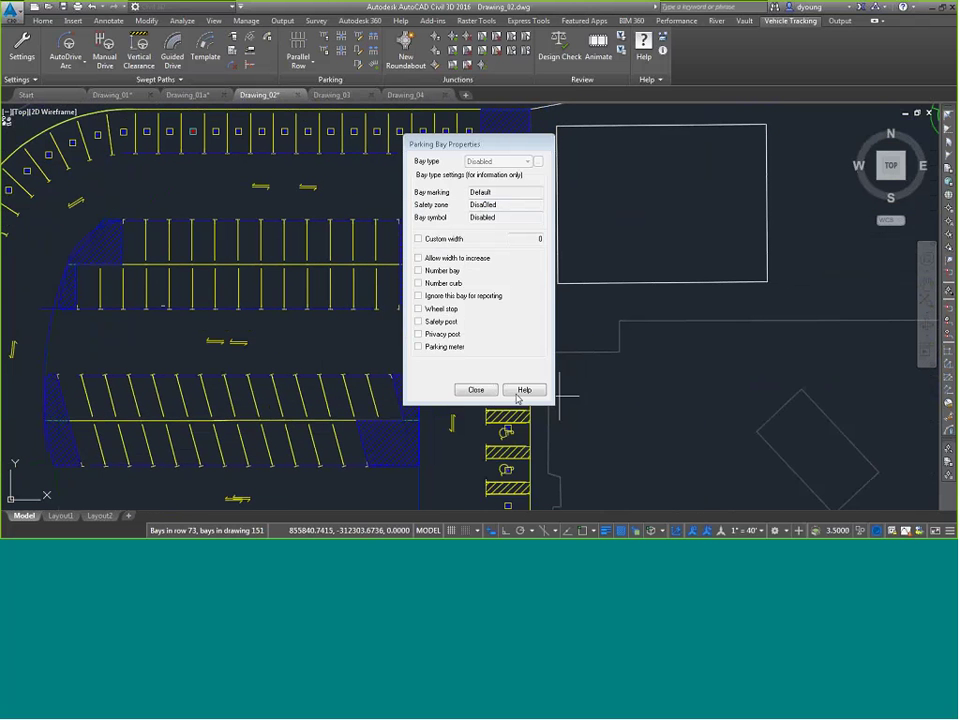
left_click(477, 390)
mouse_move(480, 395)
middle_mouse_down()
mouse_move(572, 306)
mouse_move(634, 223)
mouse_move(591, 217)
middle_mouse_up()
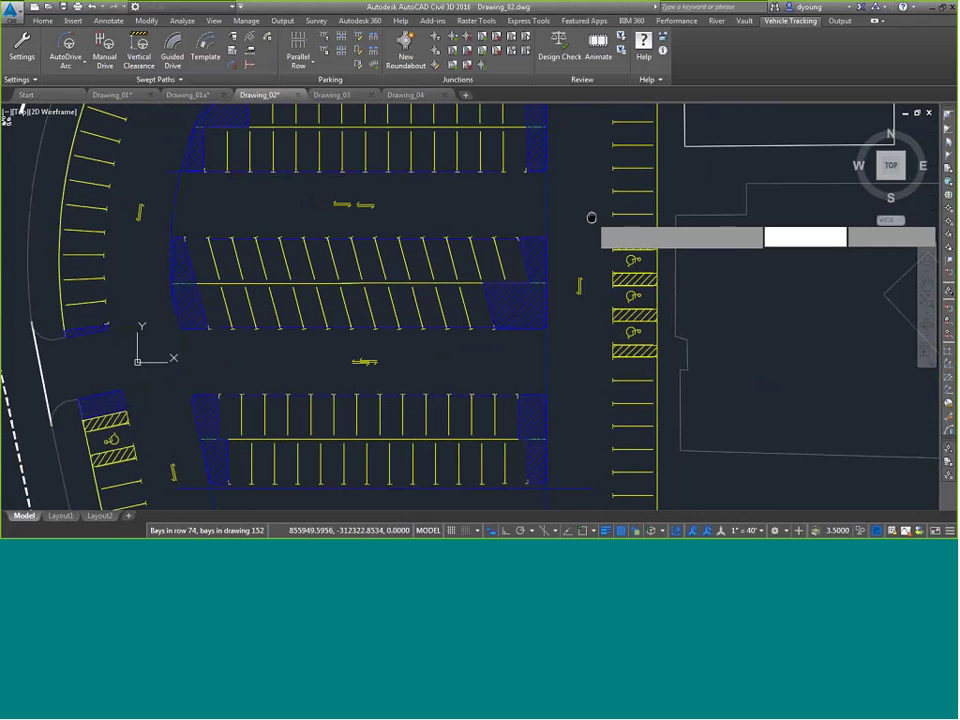
left_click(497, 275)
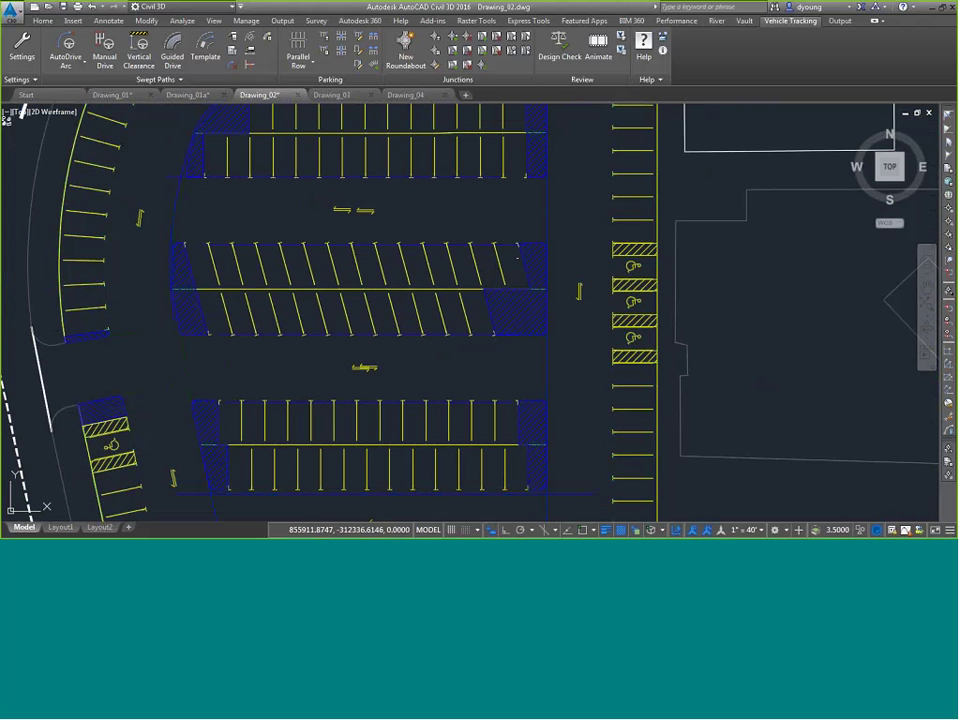
left_click(341, 45)
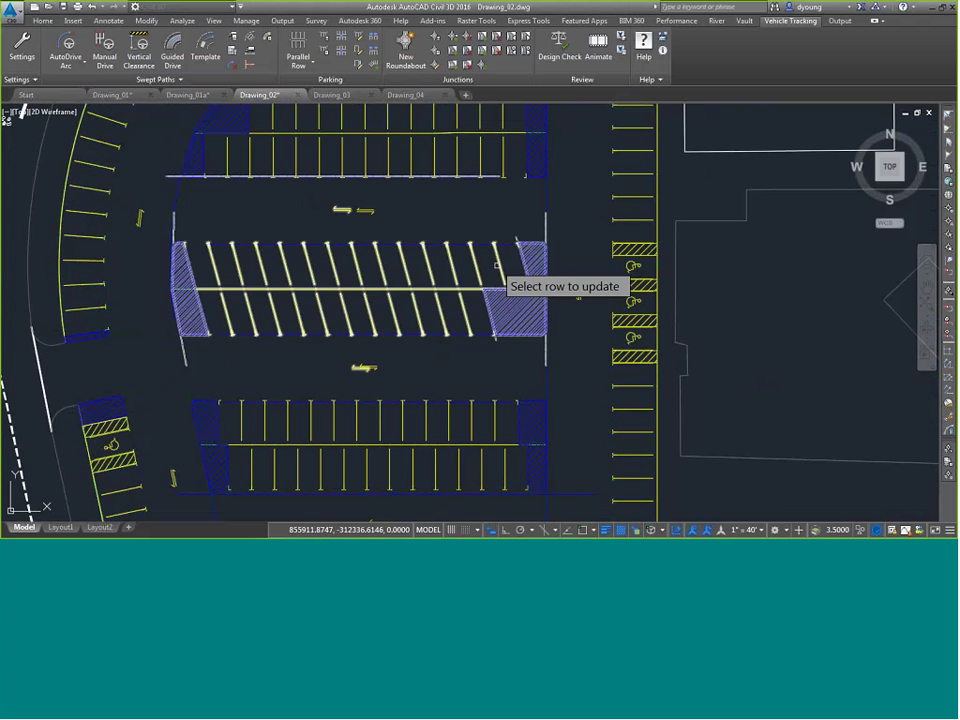
Step: Change the bays at the east end of the middle angled row to the Disabled bay type
left_click(504, 276)
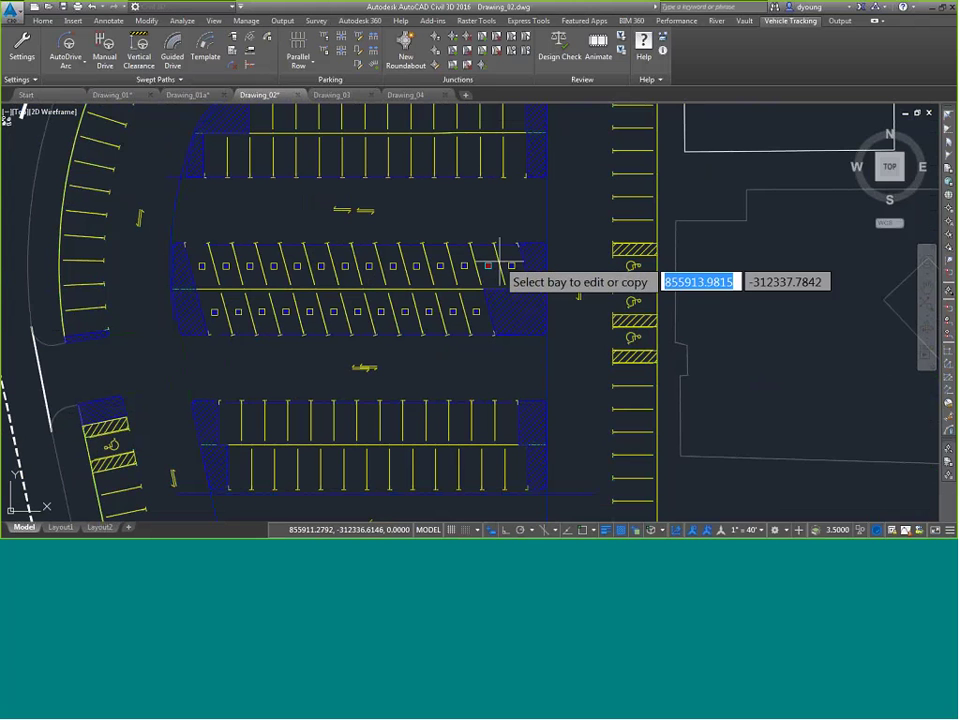
left_click(520, 281)
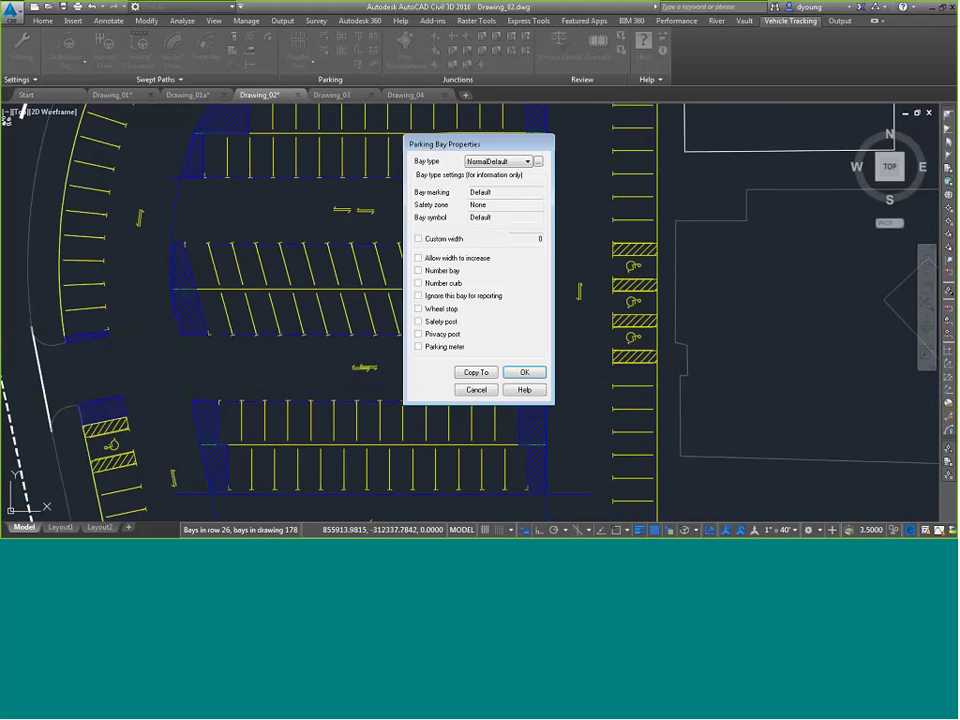
key("alt+Down")
key("Up")
key("Return")
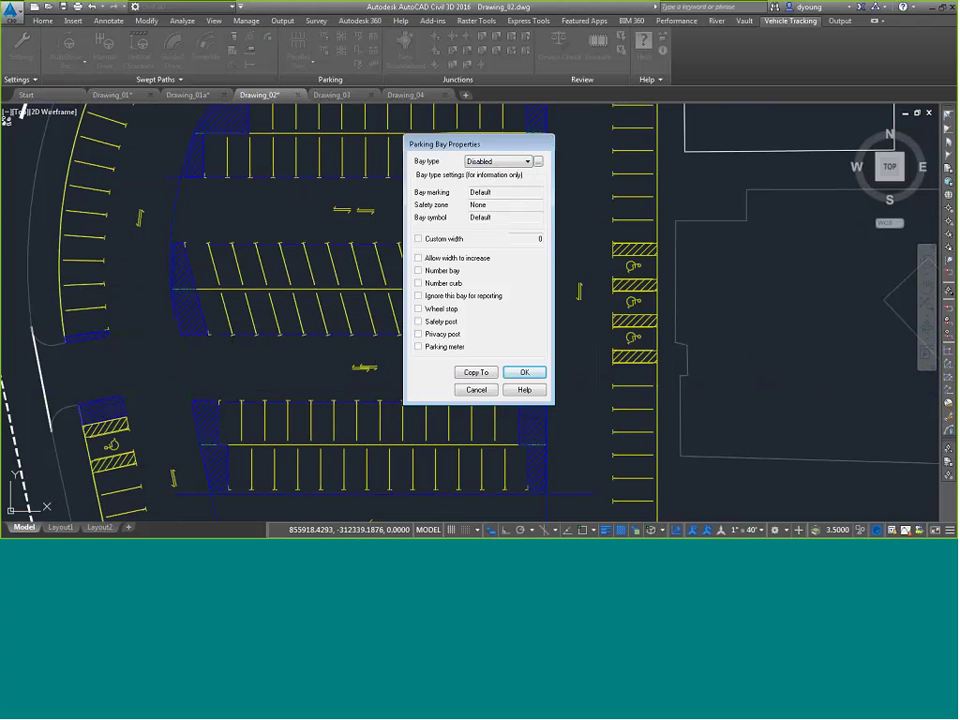
left_click(524, 373)
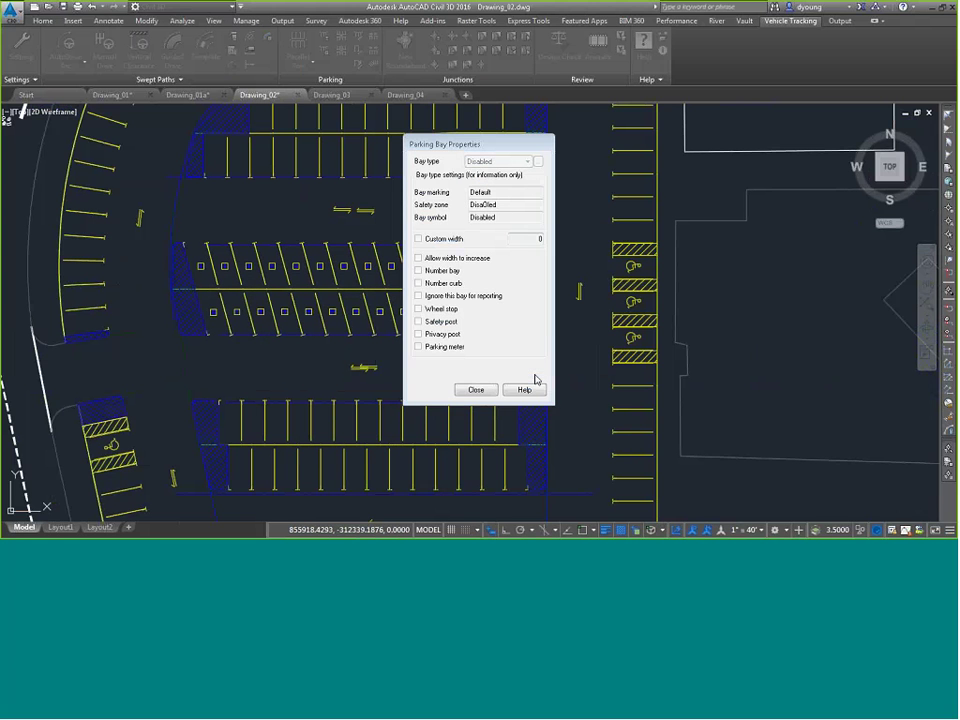
left_click(476, 390)
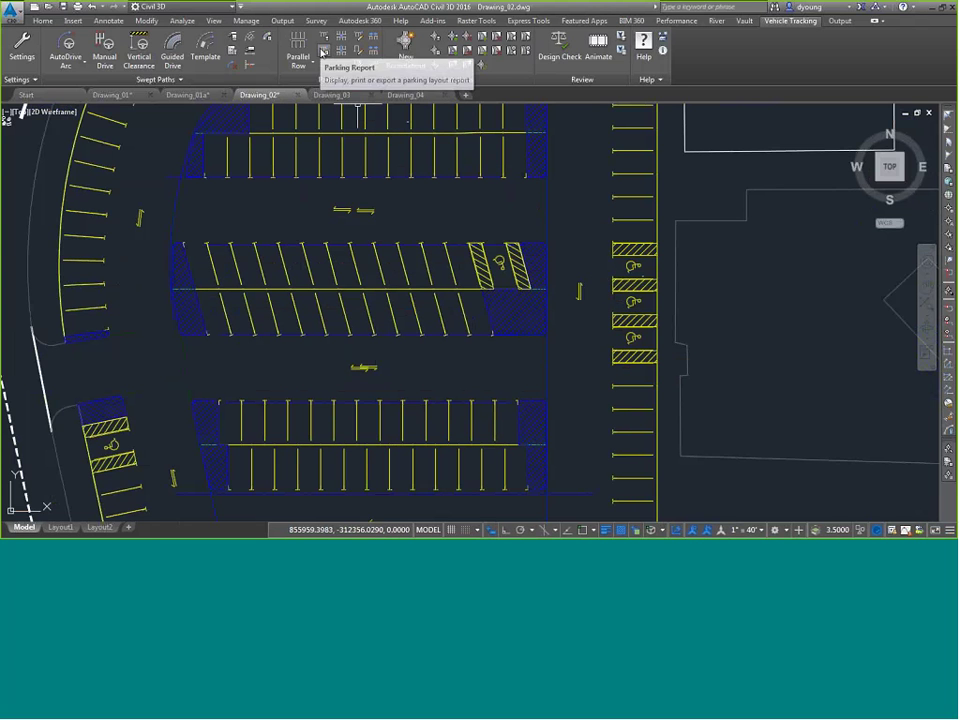
left_click(323, 52)
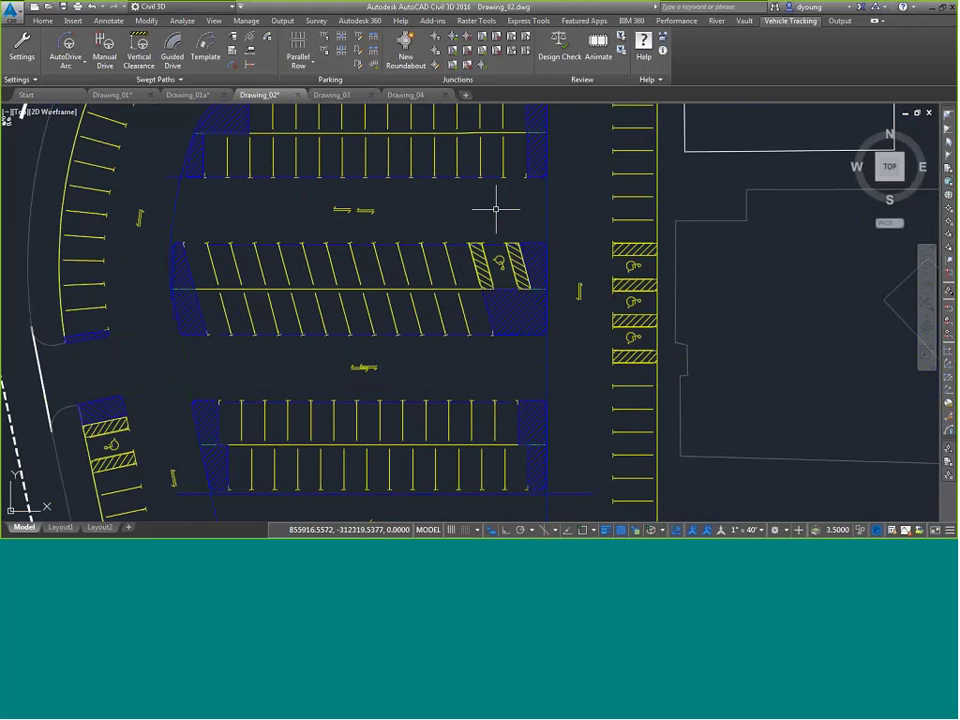
Step: Close the command line window, confirming Yes, so the full parking lot shows
key("ctrl+9")
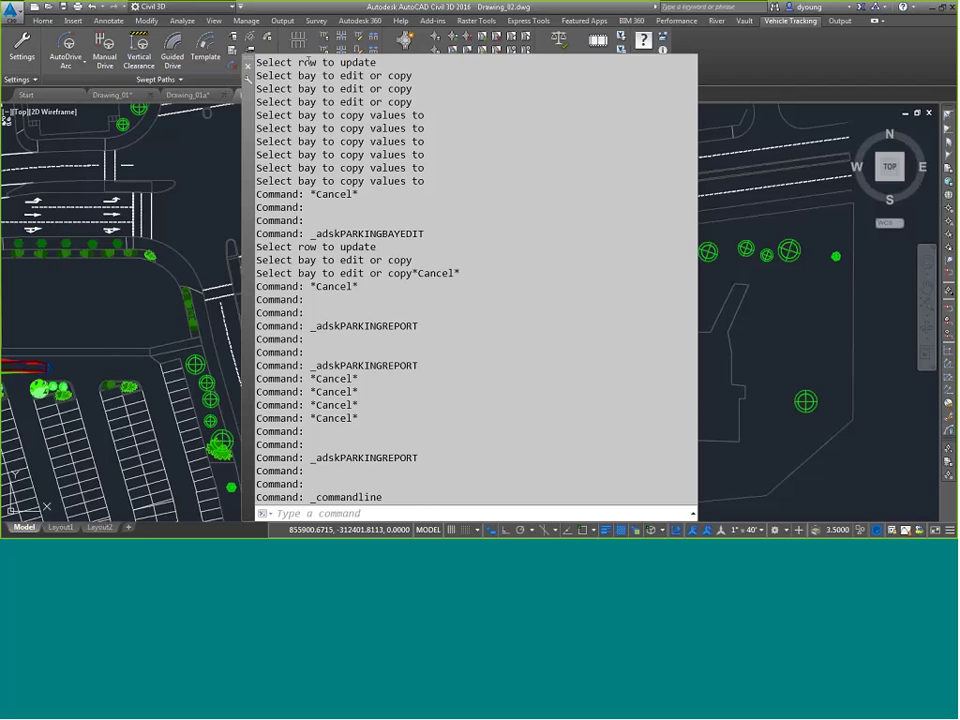
key("ctrl+9")
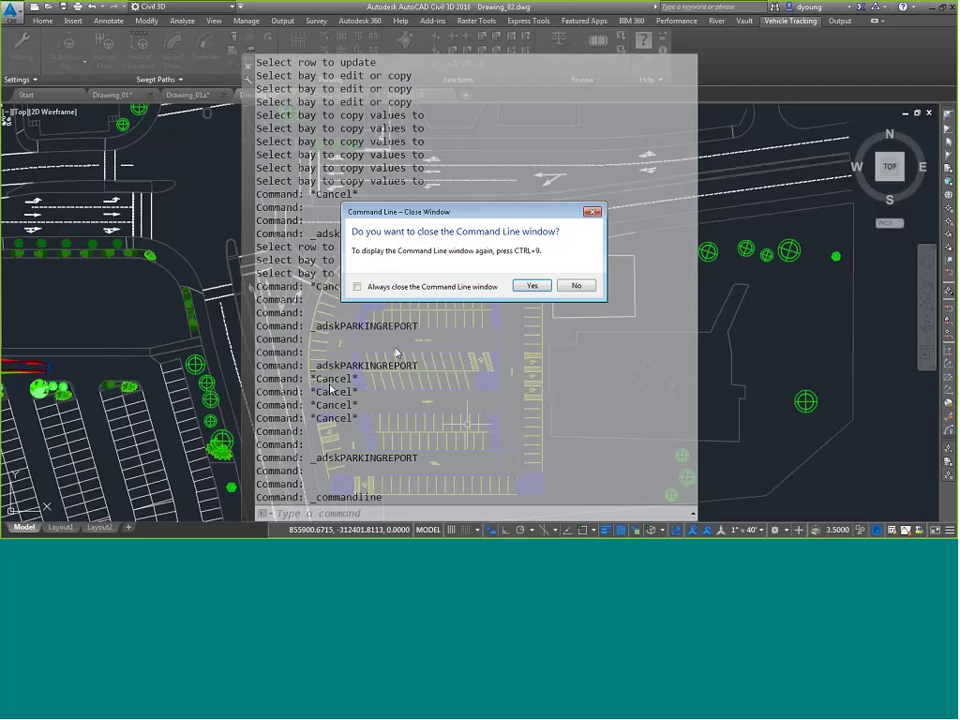
left_click(531, 285)
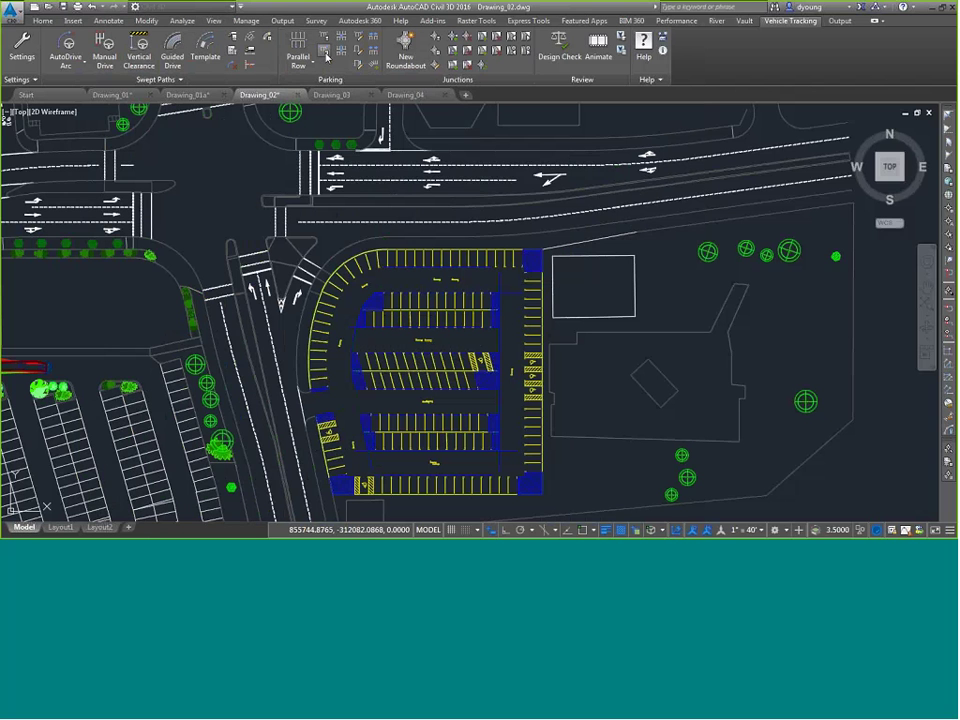
Step: Inspect the parking lot and one parking row, ending on a close view of the angled rows
left_click(340, 265)
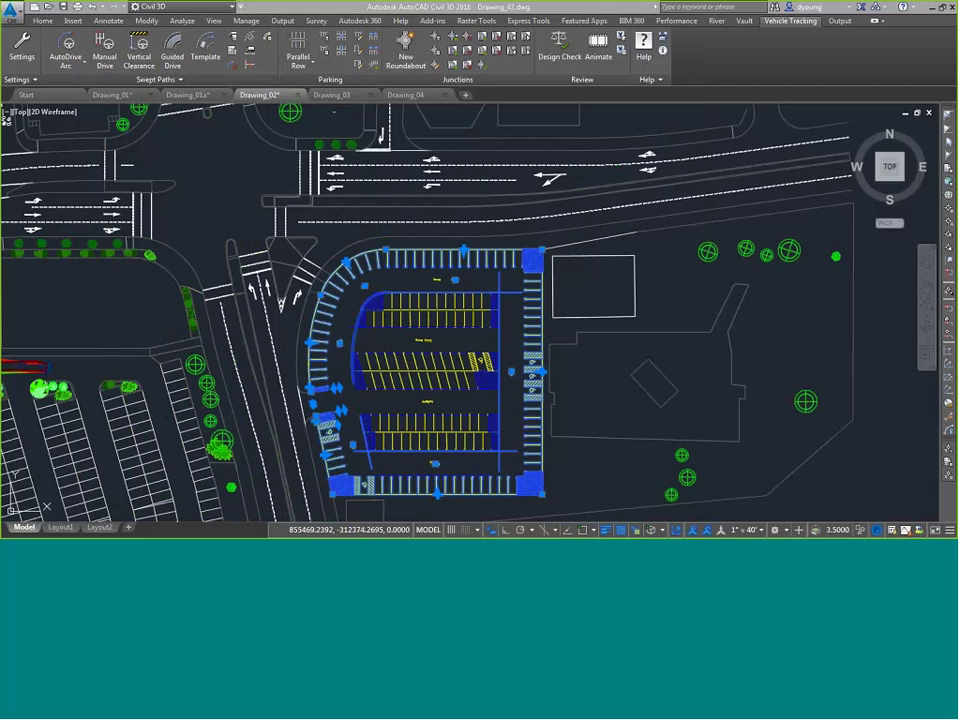
key("Escape")
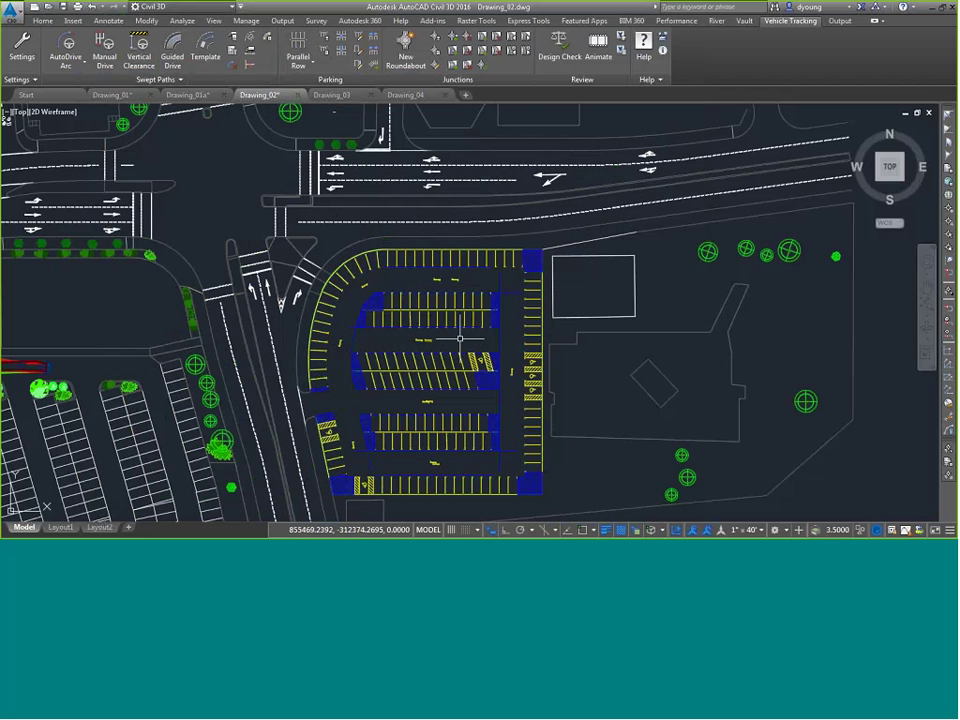
scroll(483, 347, "up", 5)
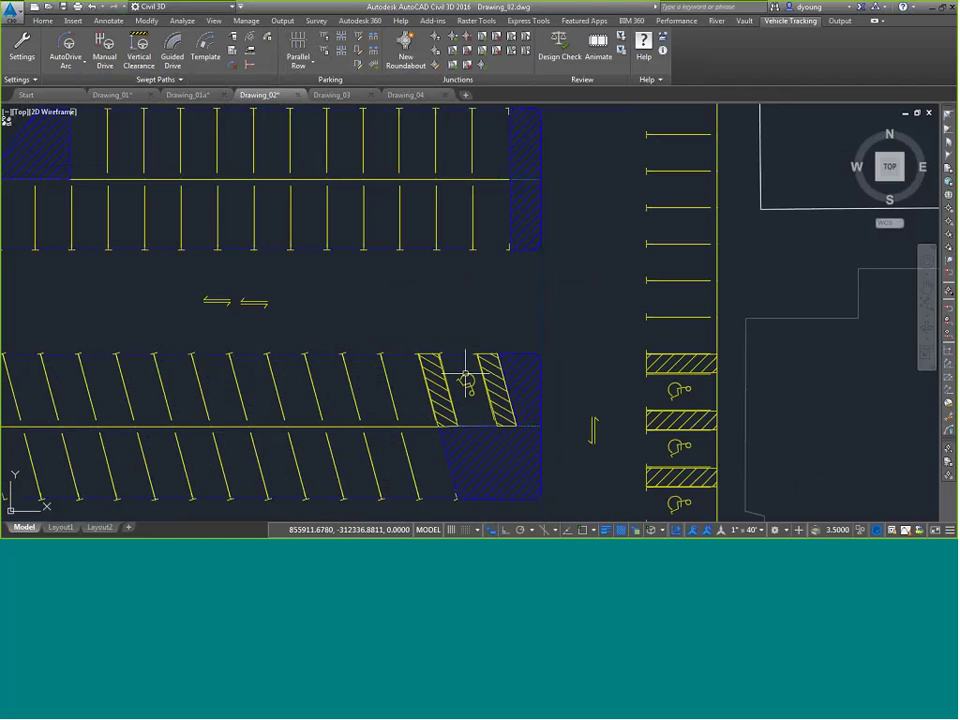
left_click(465, 378)
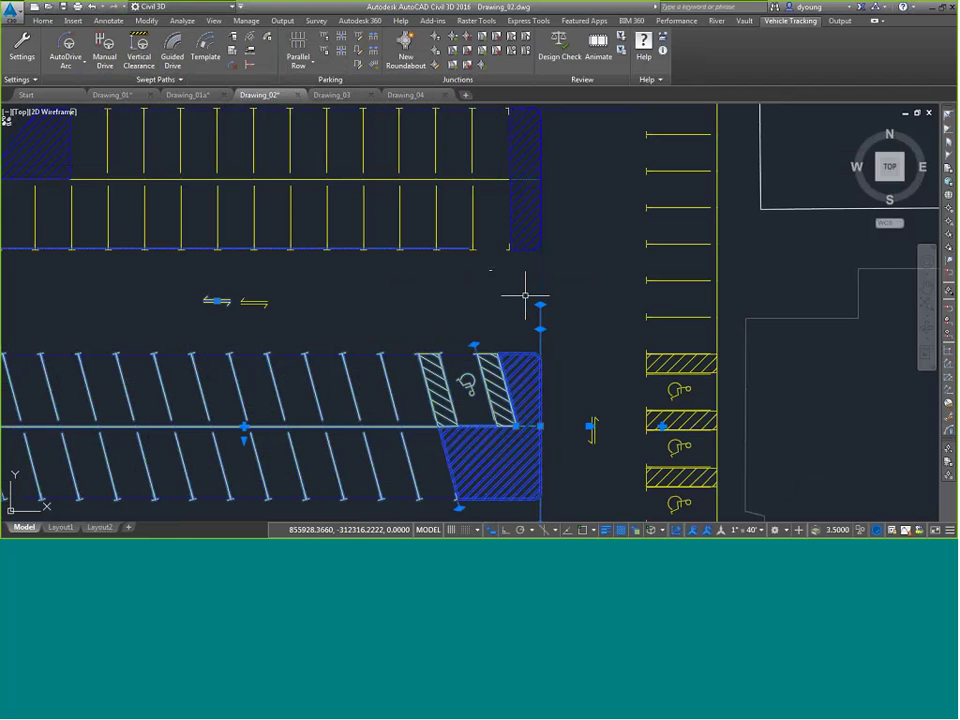
key("Escape")
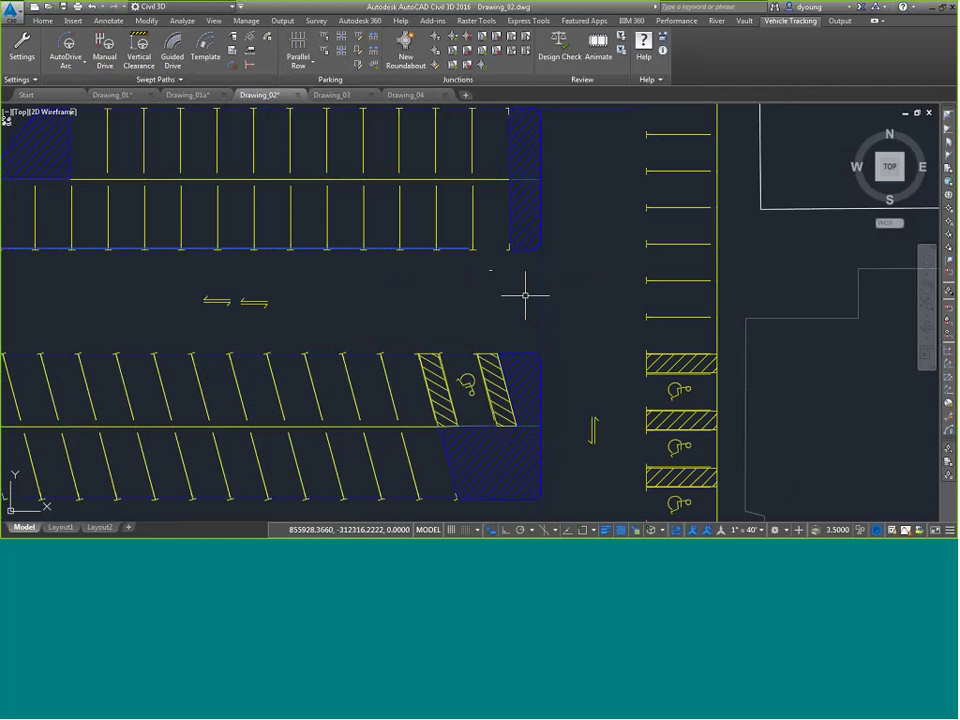
scroll(611, 229, "down", 4)
middle_click_drag(589, 360, 570, 327)
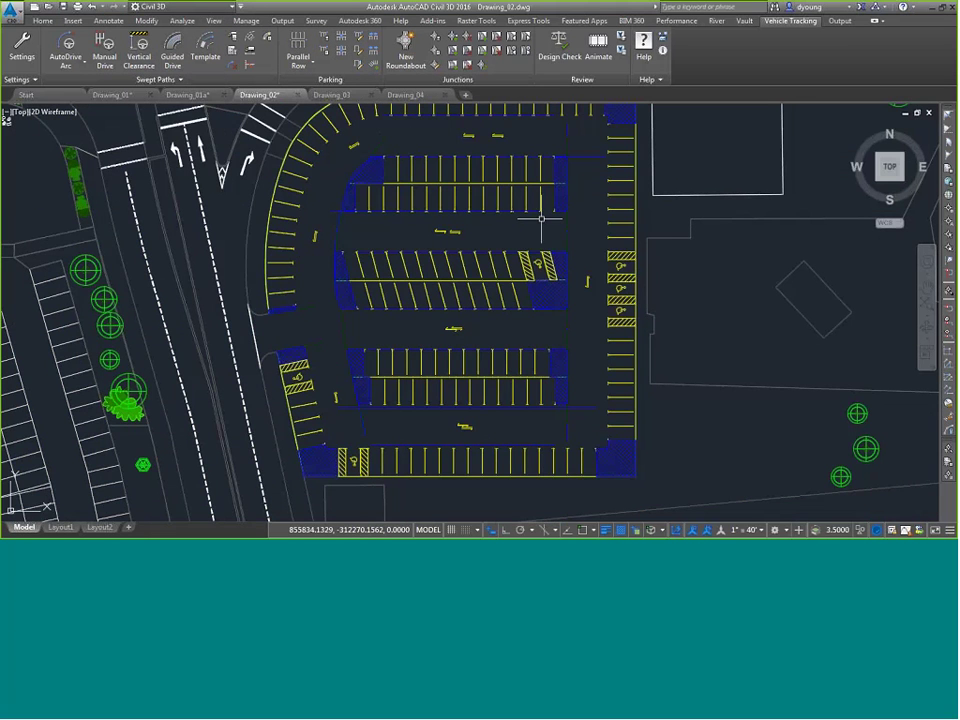
scroll(544, 216, "up", 3)
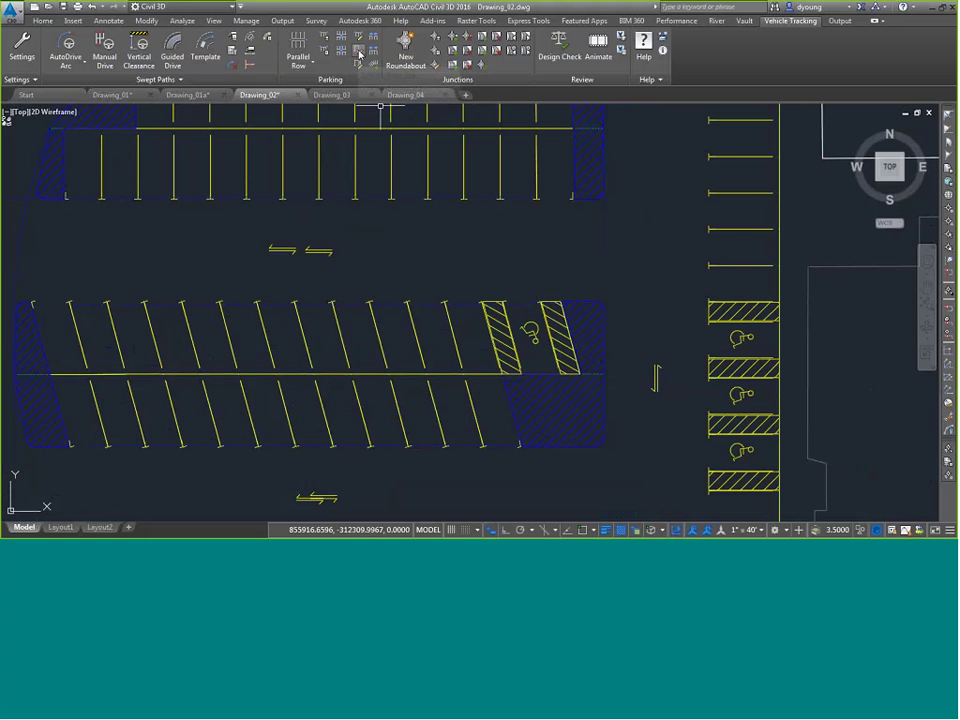
Step: View the US ITE Guideline for Parking Facility Location and Design standard in Parking Standard Explorer
left_click(313, 67)
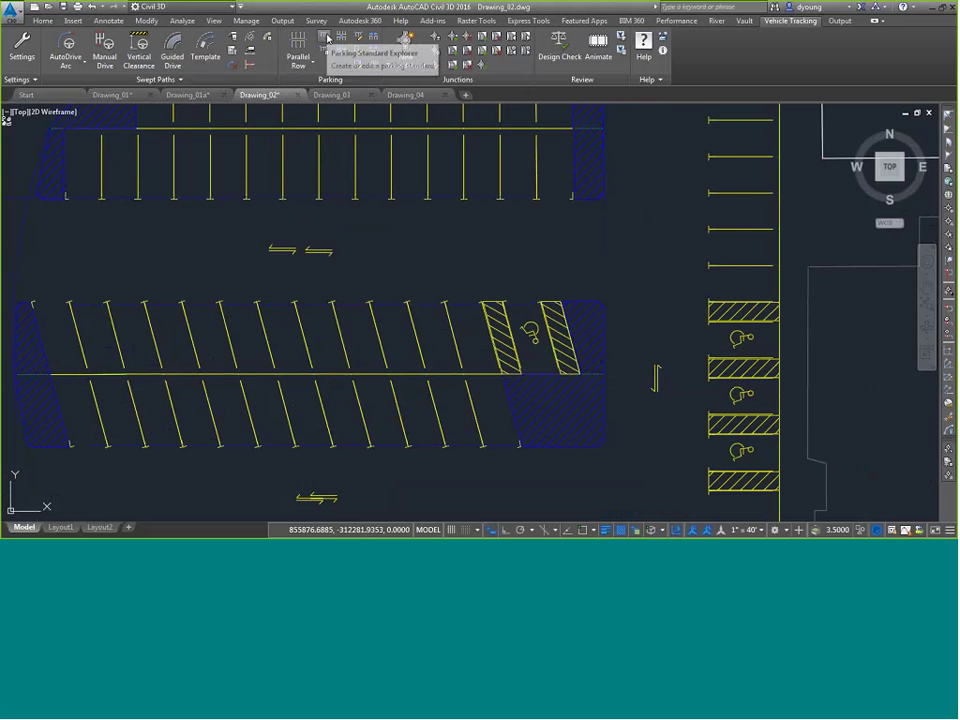
left_click(325, 38)
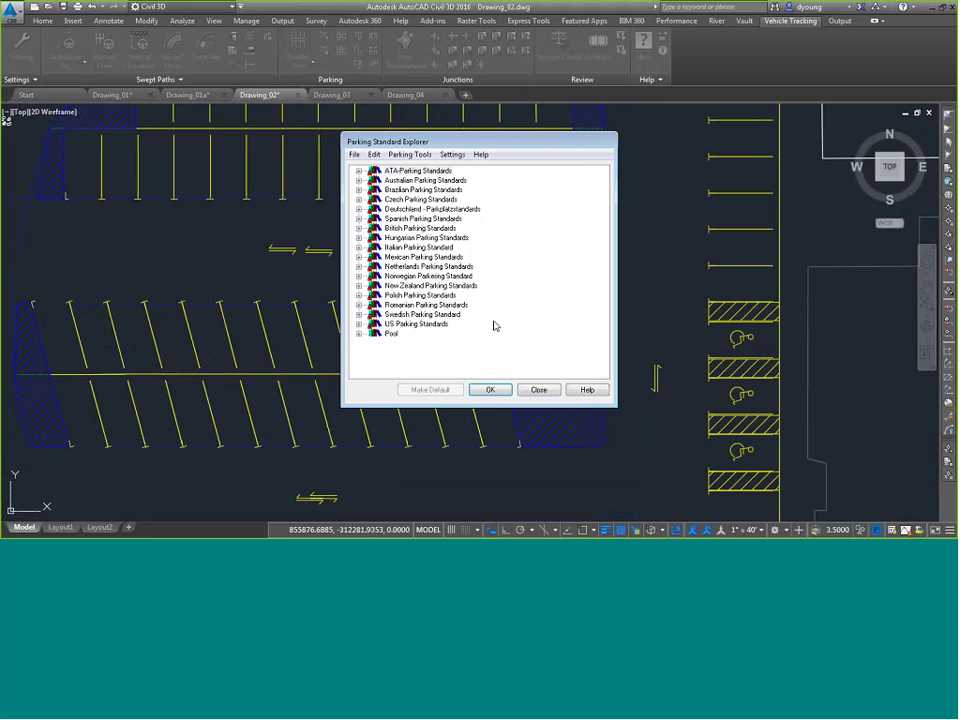
left_click(358, 324)
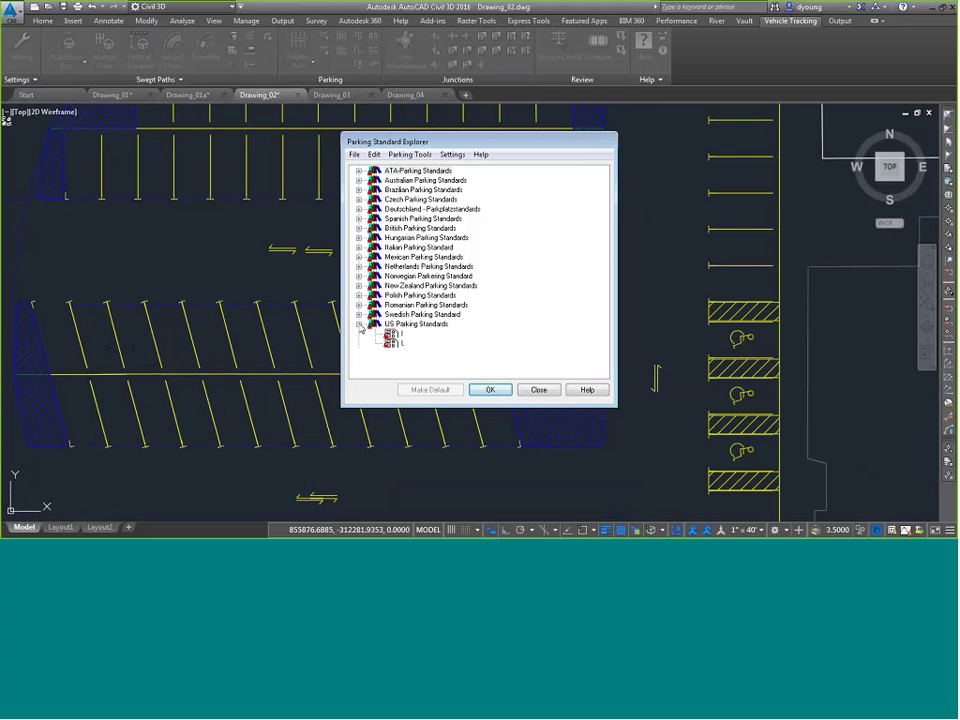
right_click(412, 334)
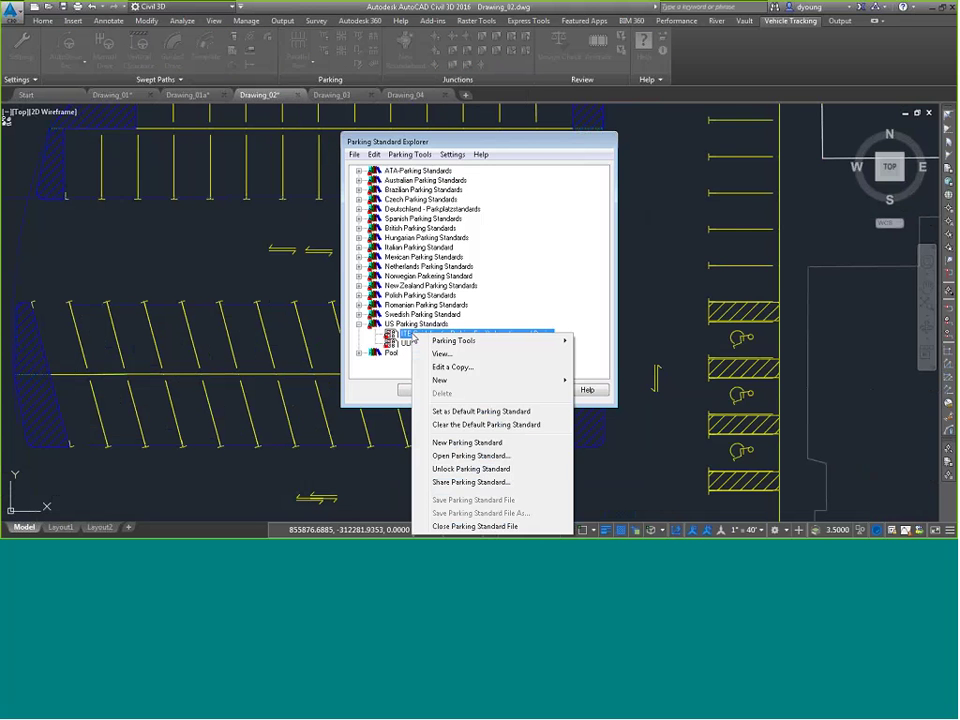
left_click(450, 367)
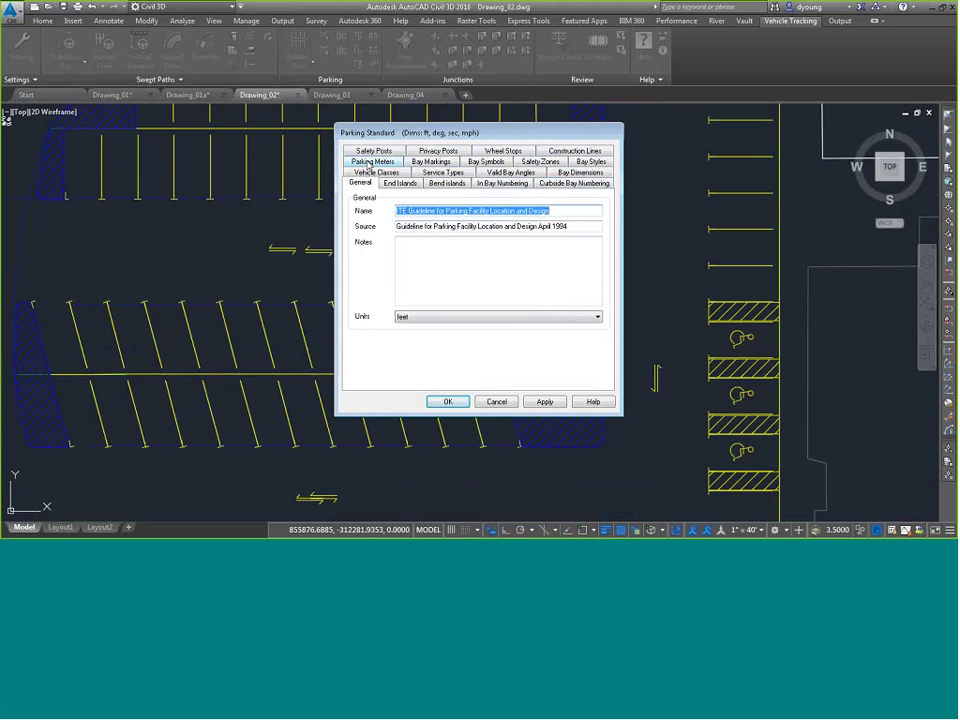
Step: Review the Bay Markings settings, then cancel the Parking Standard dialog without changes
left_click(431, 161)
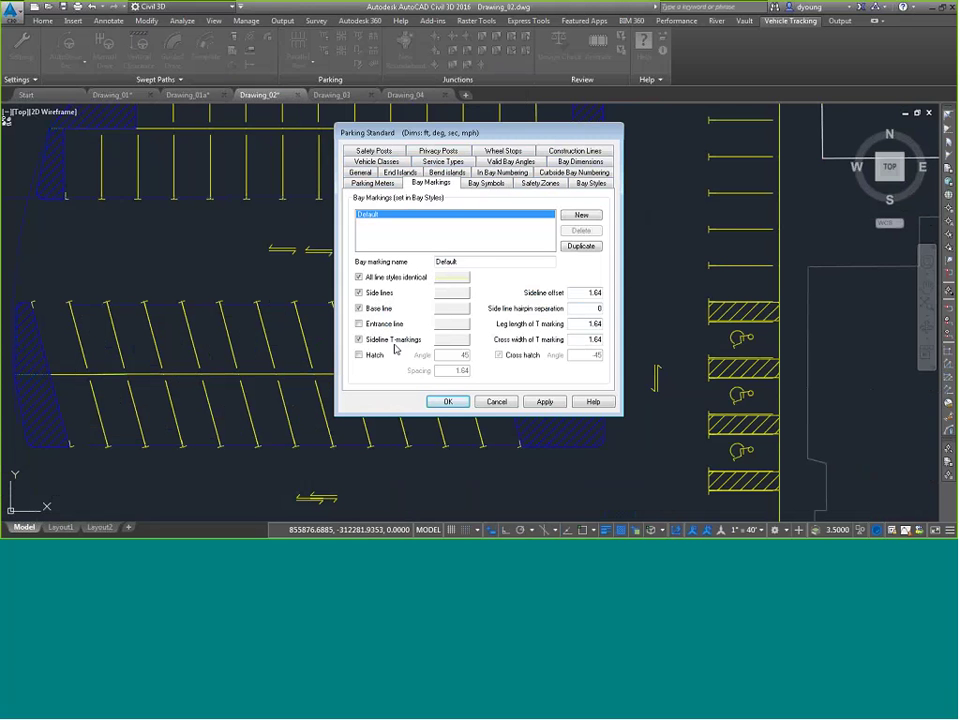
left_click(492, 403)
left_click(492, 403)
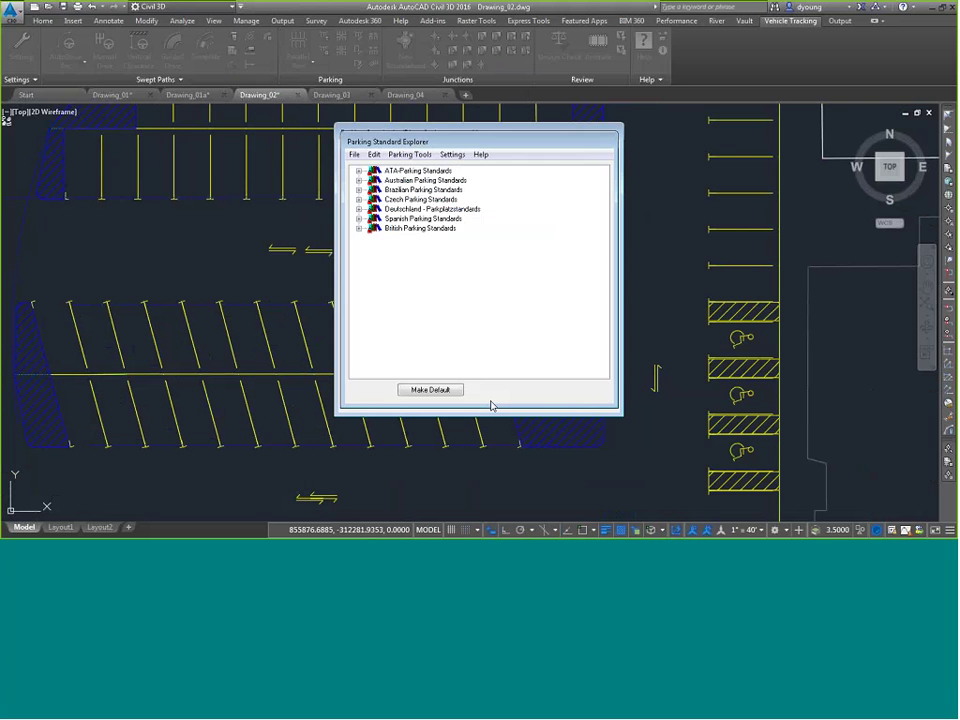
Step: Close Parking Standard Explorer and switch via Drawing_03 to Drawing_04 with the street alignments
left_click(533, 390)
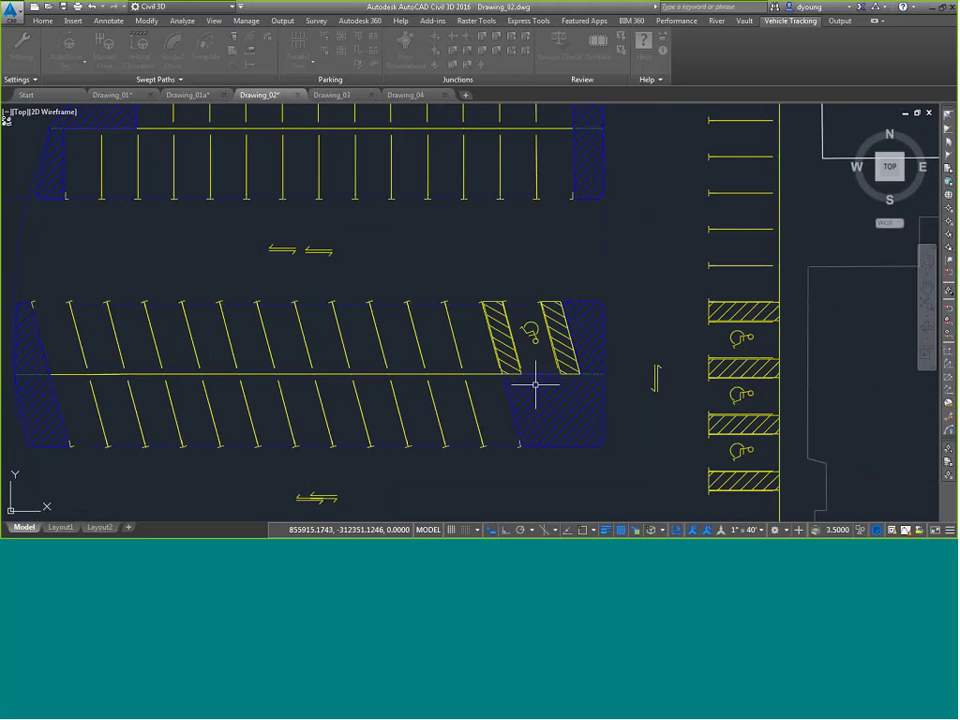
left_click(345, 95)
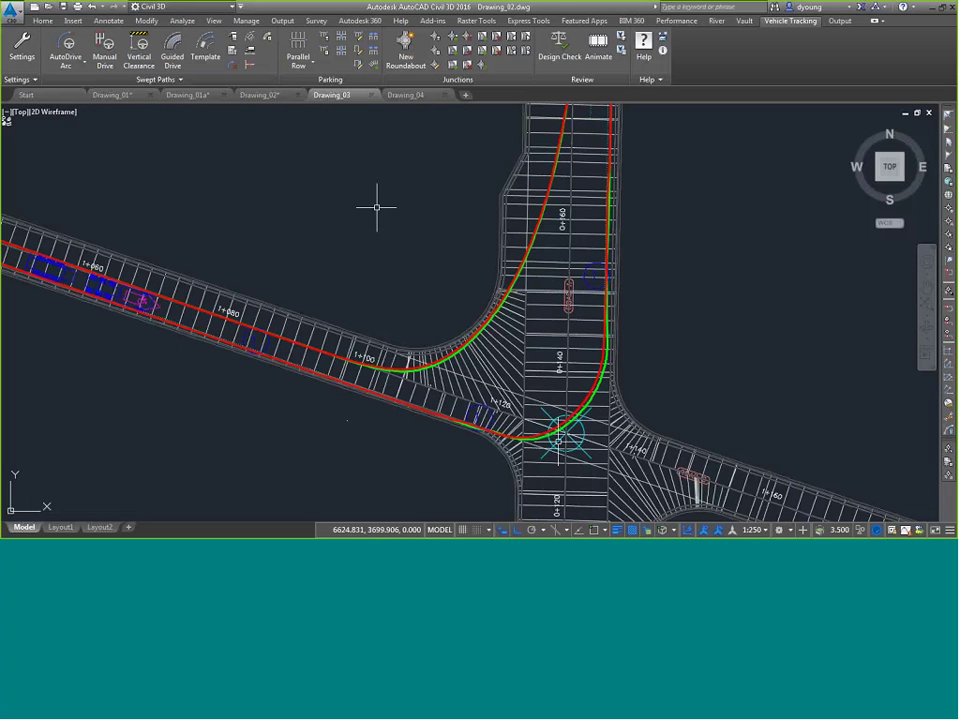
scroll(433, 331, "down", 2)
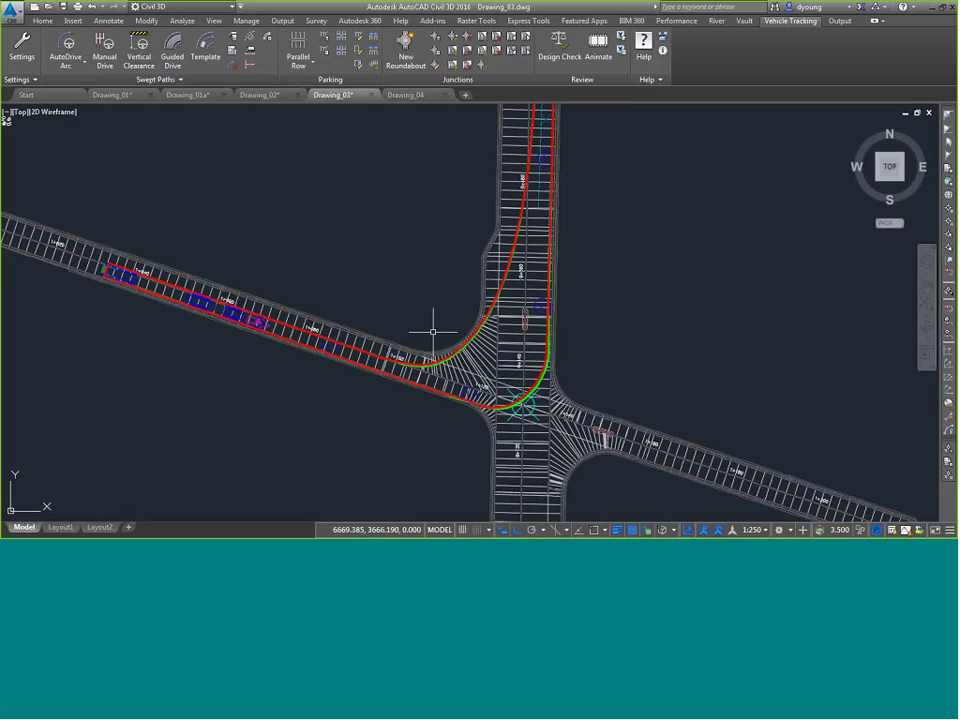
left_click(405, 95)
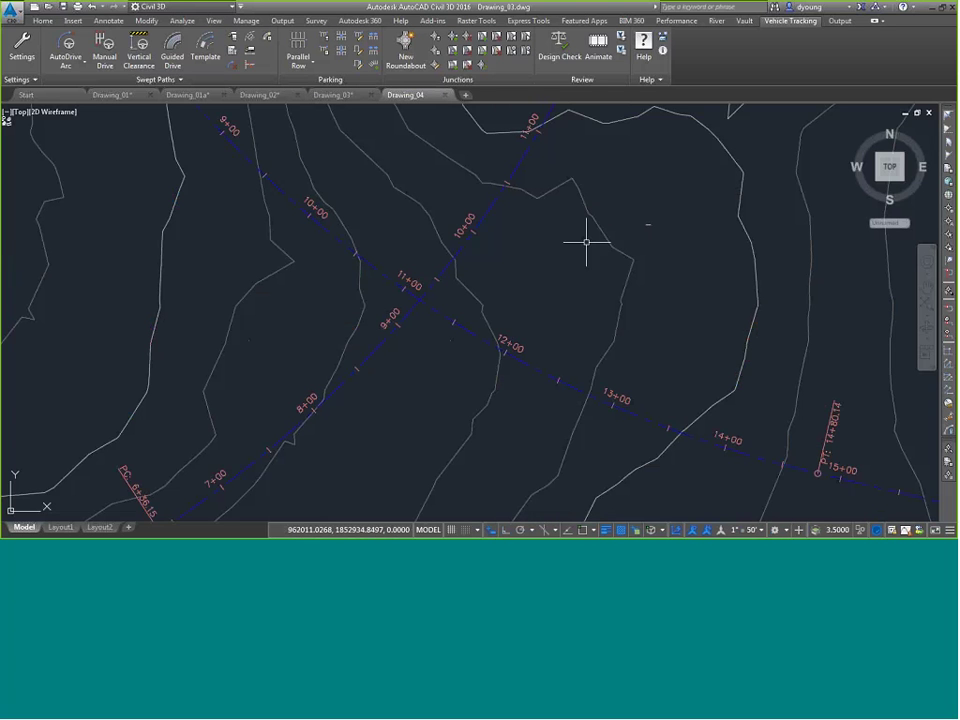
mouse_move(587, 241)
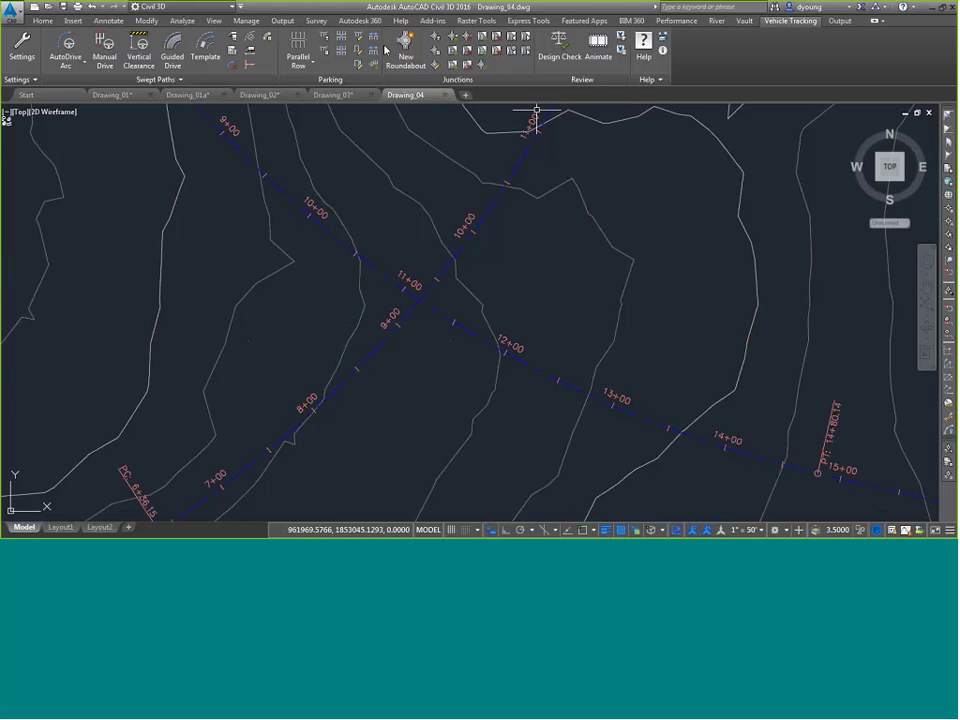
Step: Start a new roundabout, check the scale and keep Existing Ground as the existing surface
left_click(408, 44)
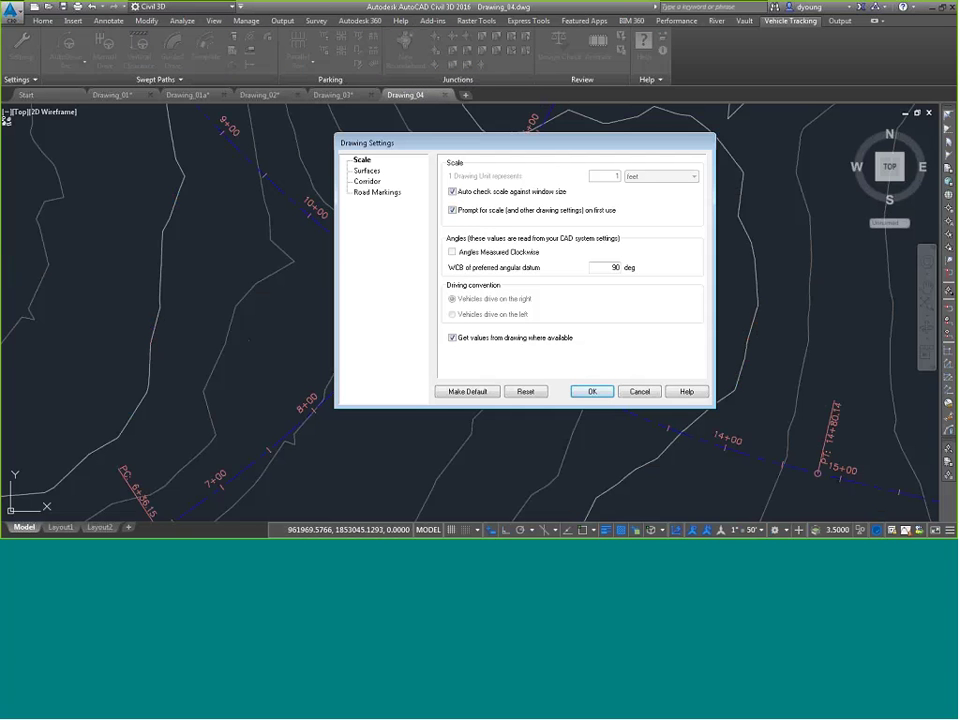
left_click(362, 161)
left_click(367, 171)
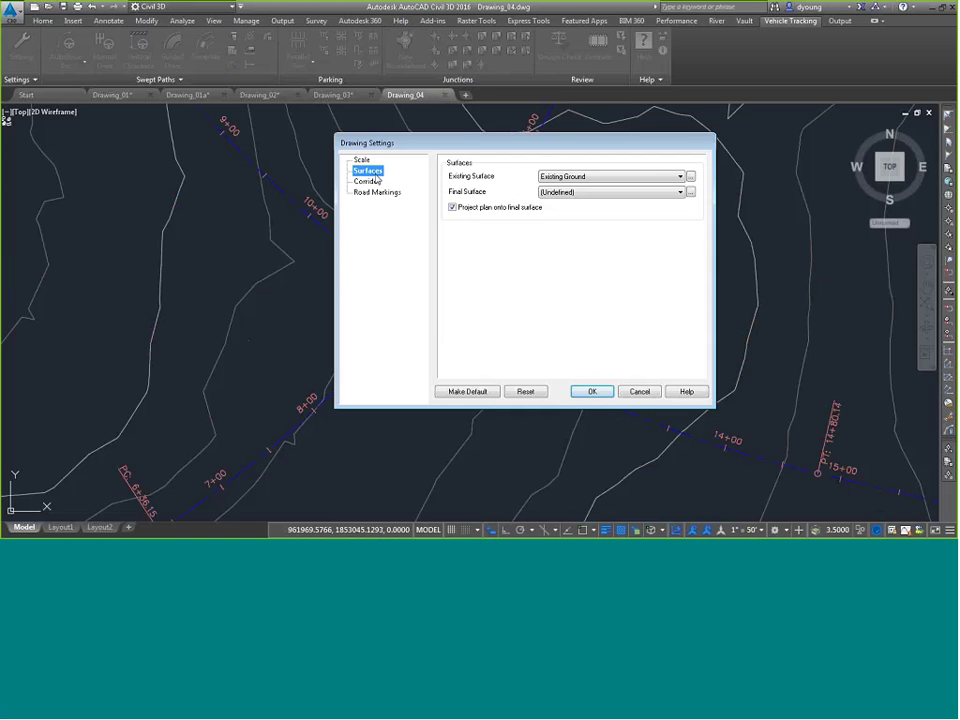
left_click(577, 178)
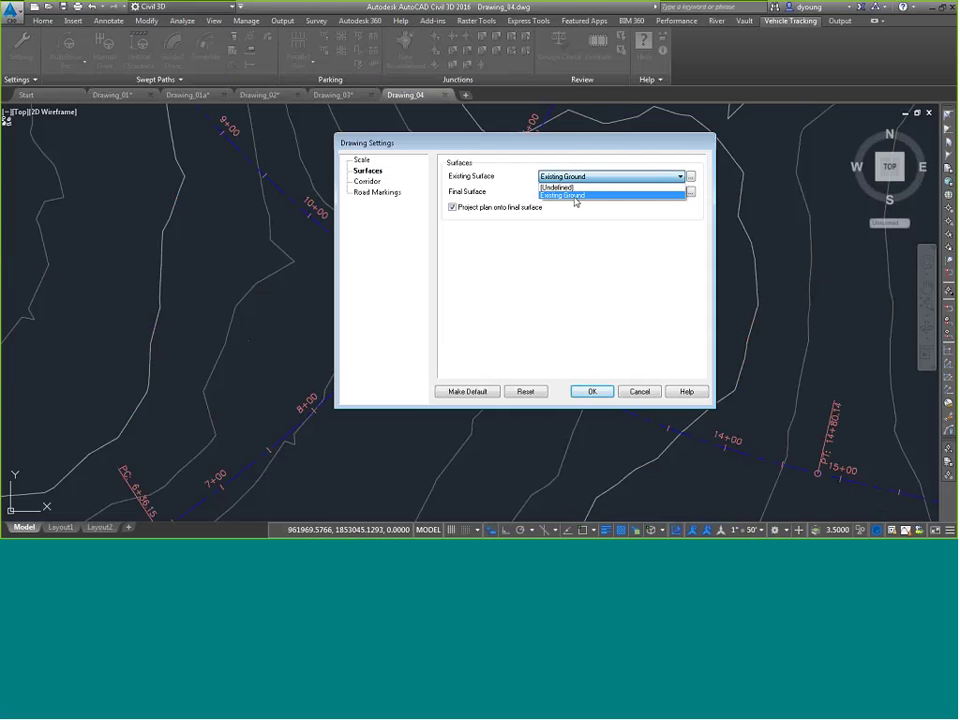
left_click(575, 197)
Step: Review the corridor settings and keep Line Design Pro as the road marking provider
left_click(370, 181)
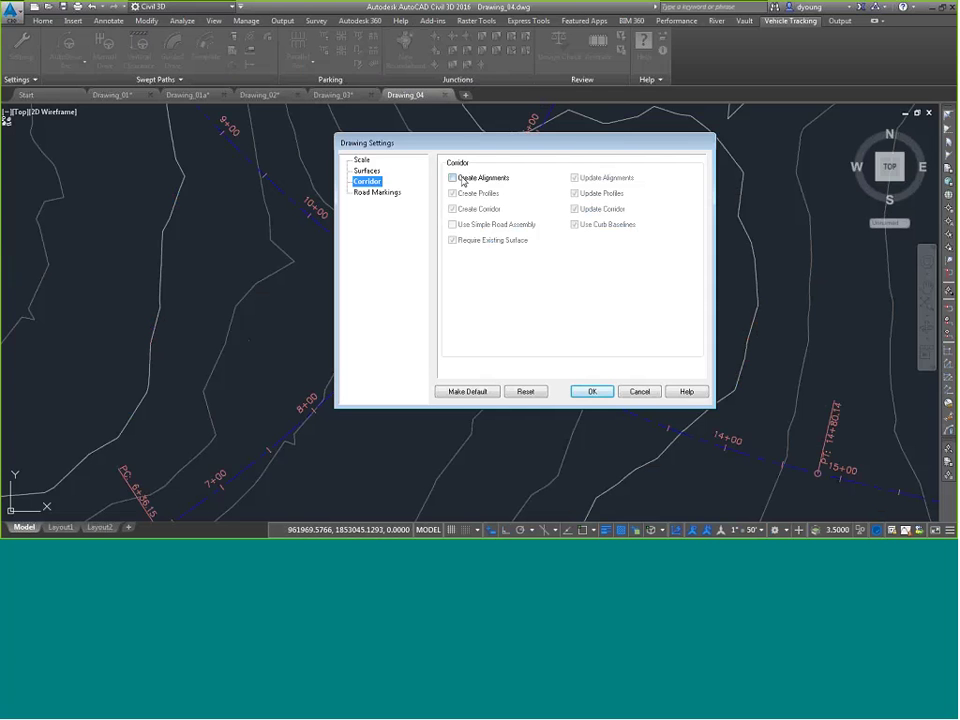
left_click(370, 193)
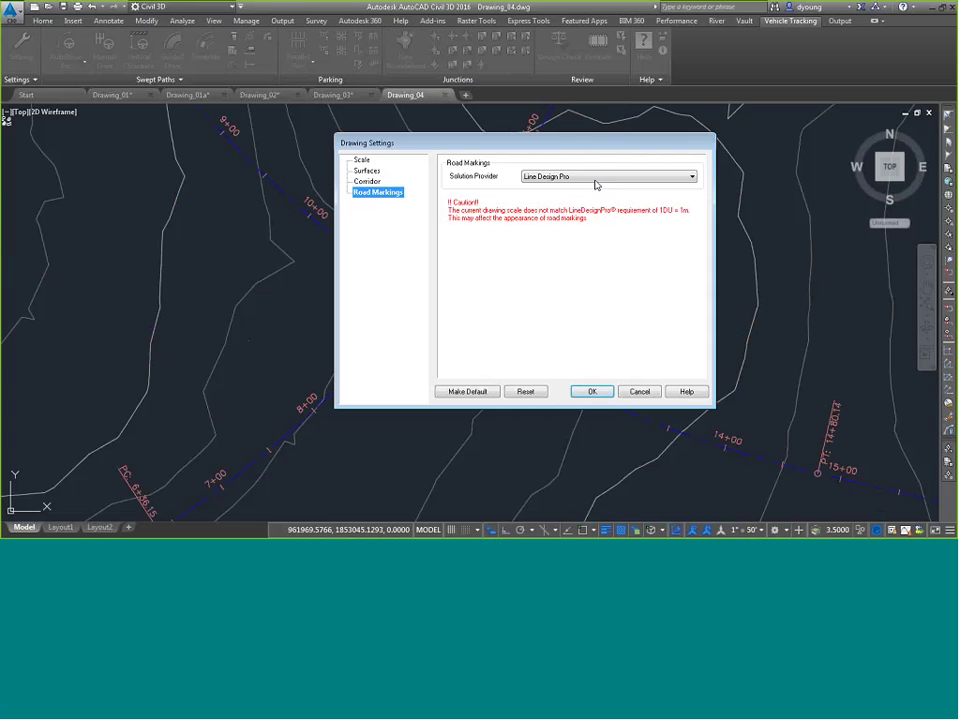
left_click(556, 177)
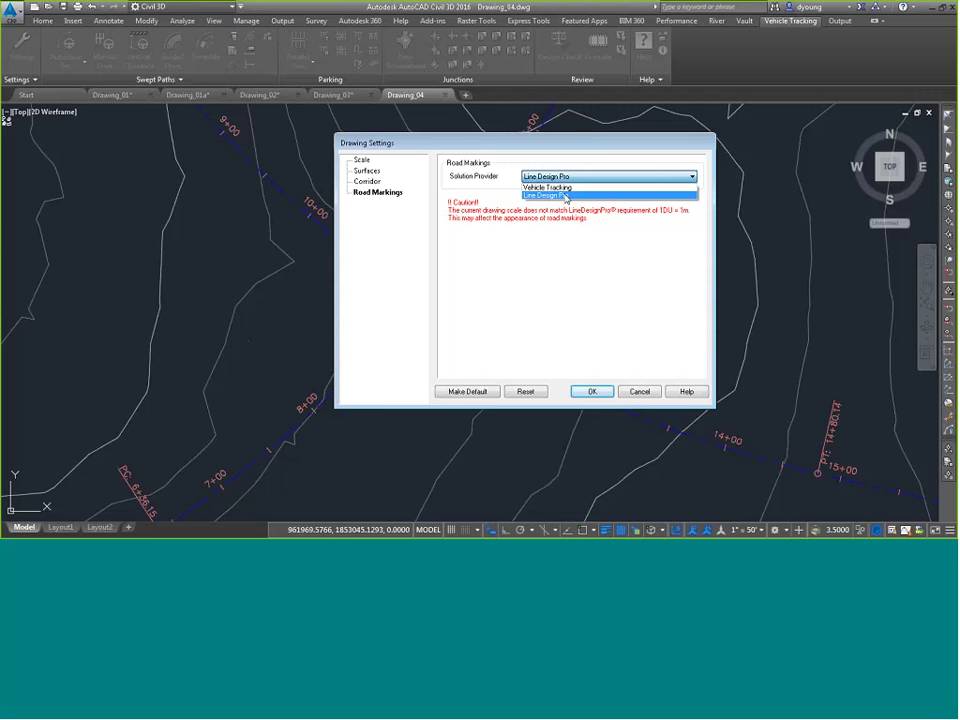
left_click(566, 196)
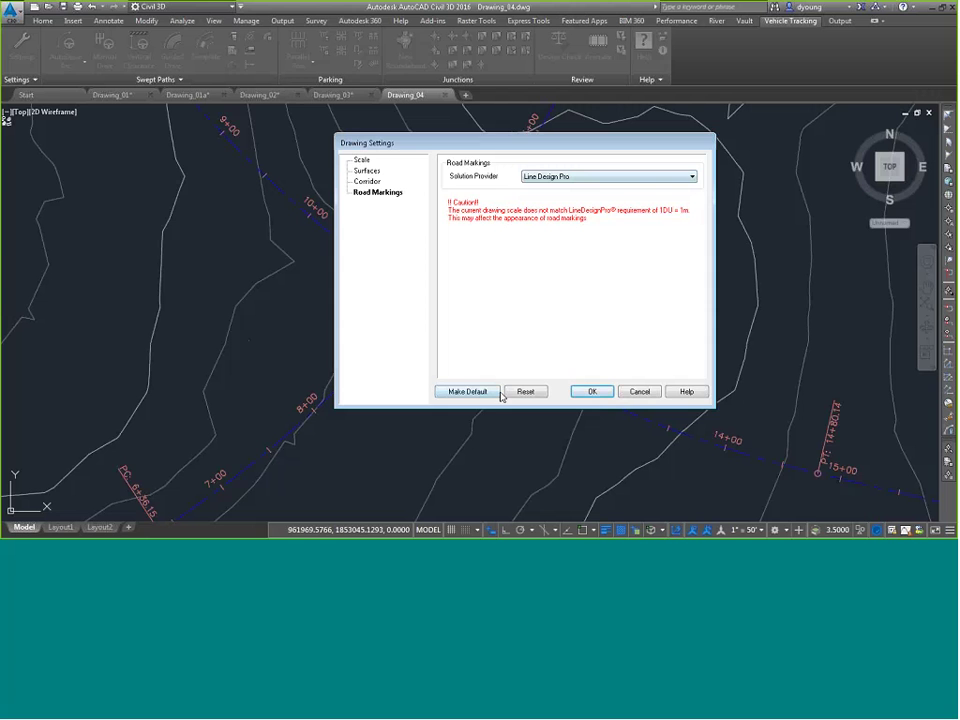
Step: Accept the drawing settings at 1 foot per unit and Junction 1 on Existing Ground
left_click(591, 391)
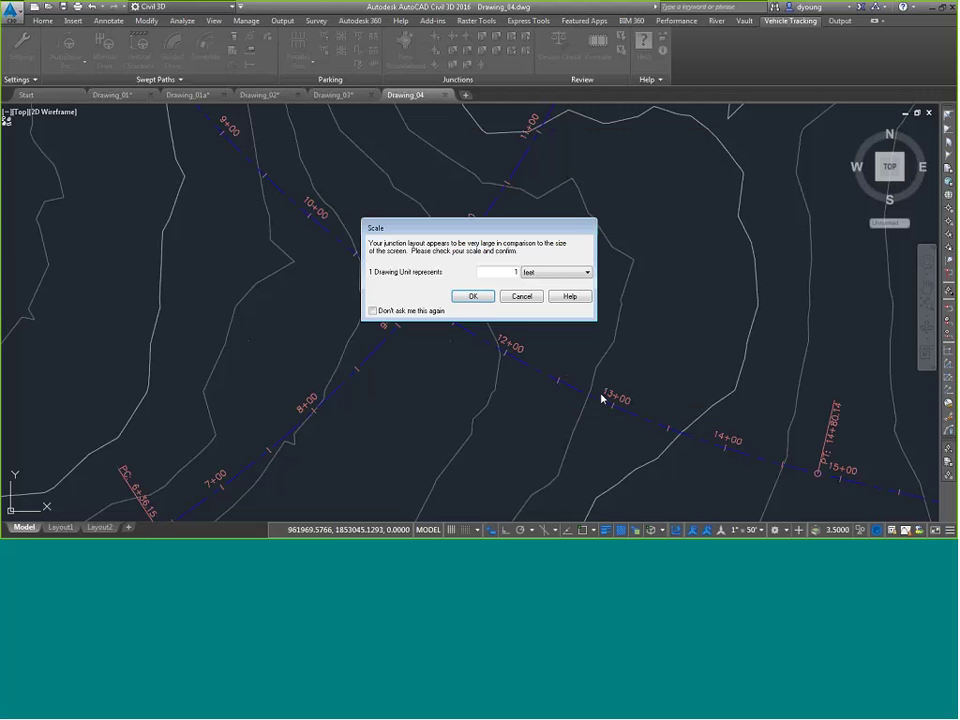
left_click(488, 298)
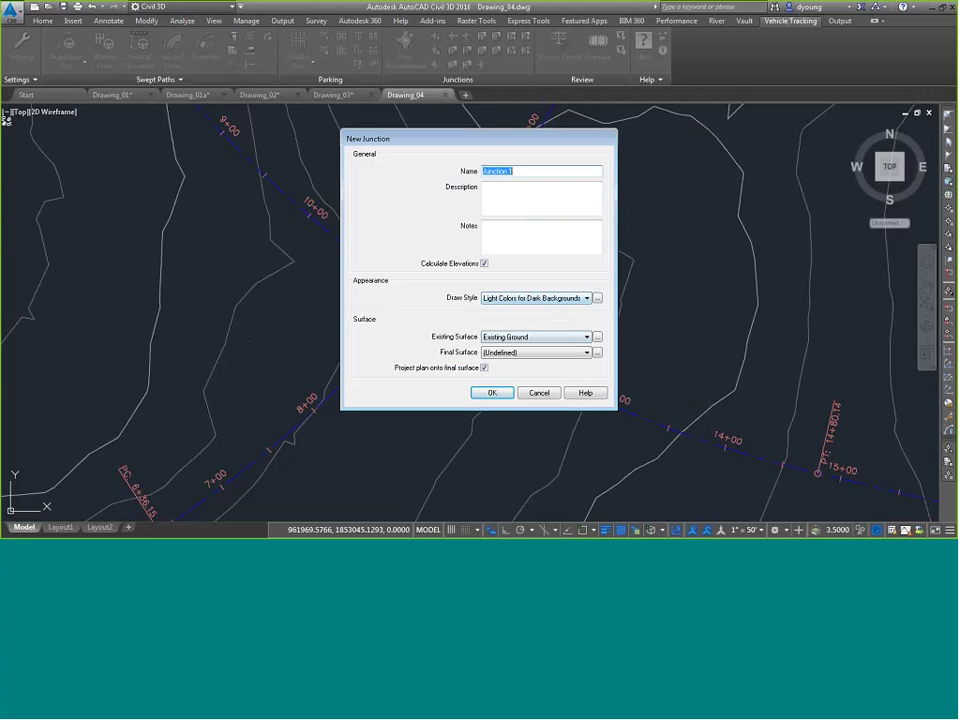
left_click(490, 391)
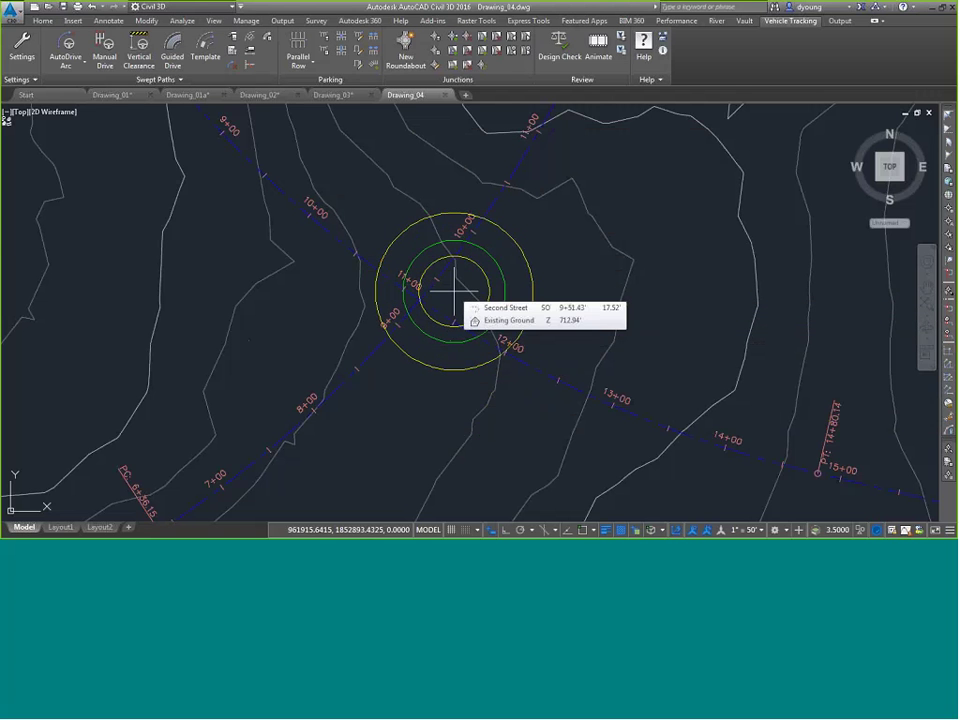
Step: Centre the roundabout at the street crossing and add Leg 1 on Second Street and Leg 2 on First Street
left_click(454, 291)
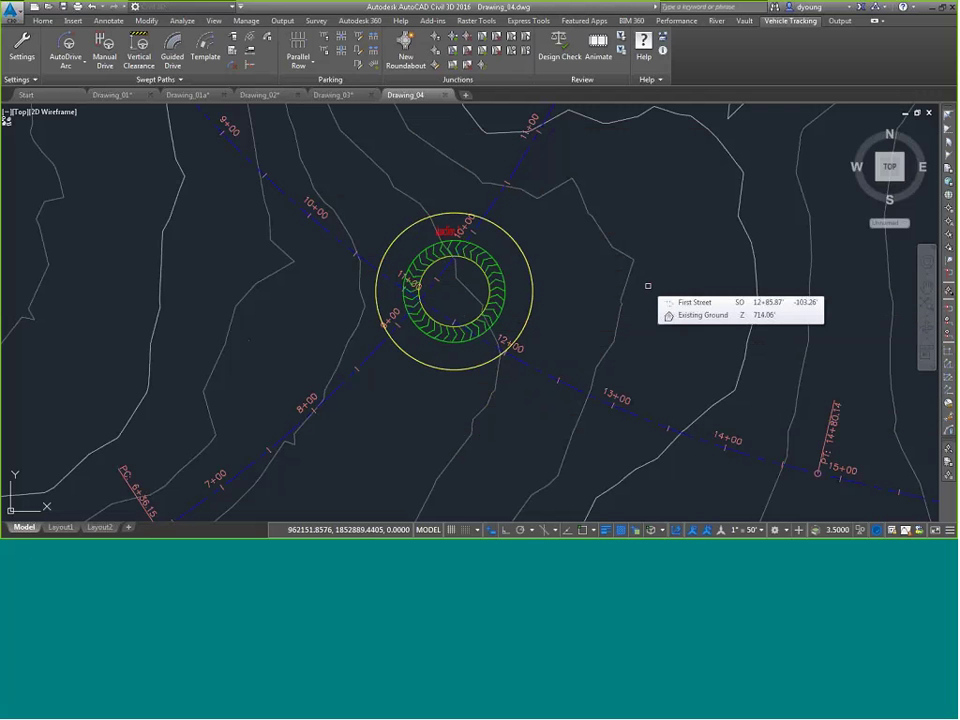
left_click(491, 203)
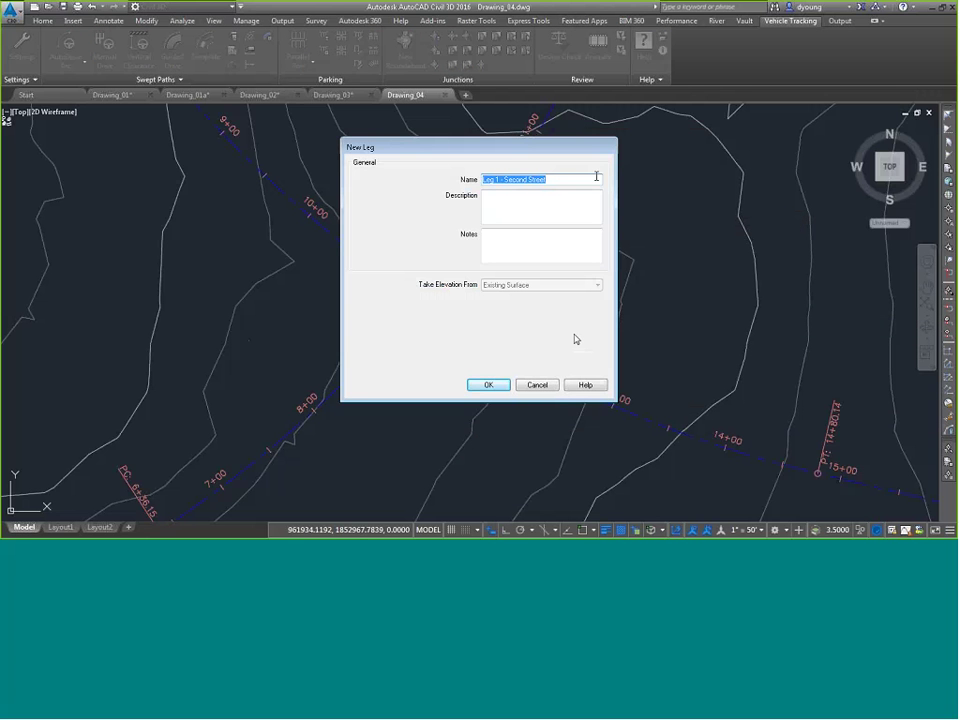
left_click(488, 386)
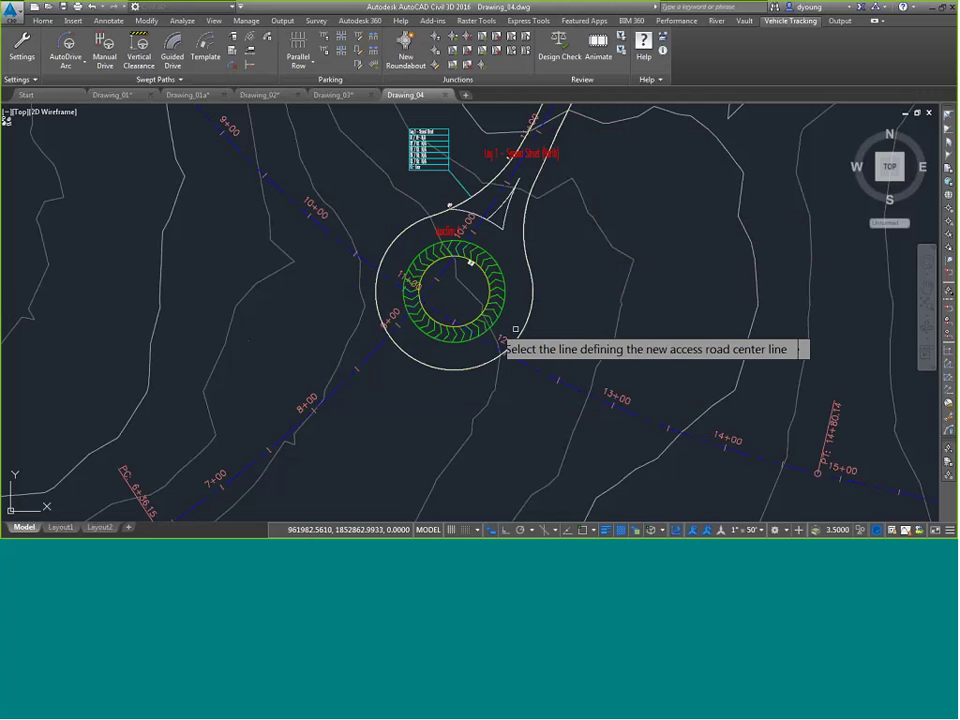
left_click(323, 228)
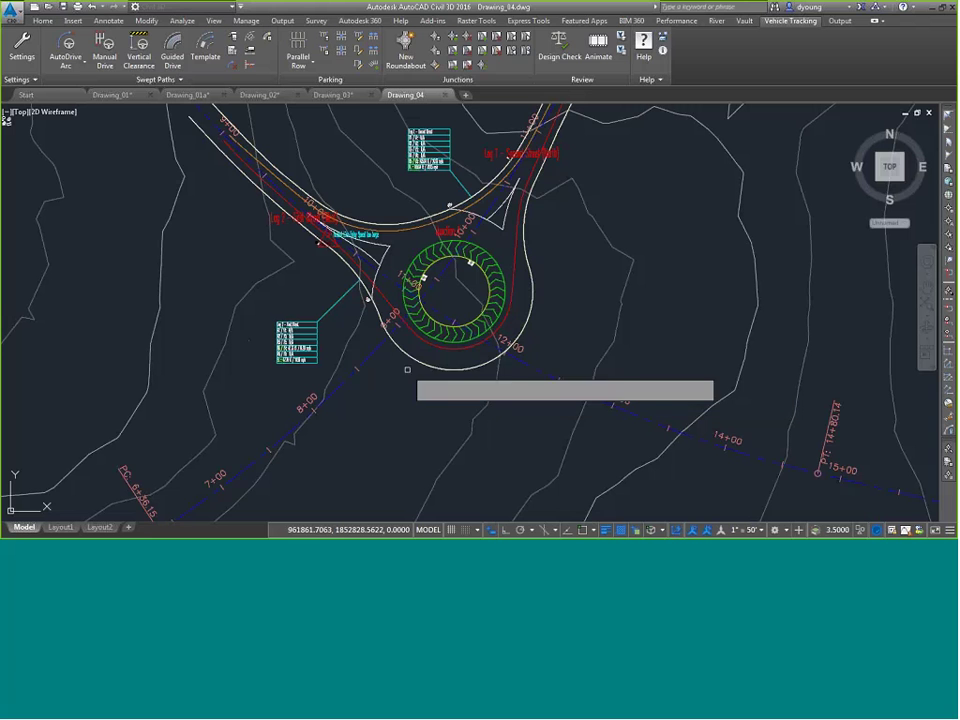
Step: Add Leg 3 on Second Street and Leg 4 on First Street, then finish the legs
left_click(373, 344)
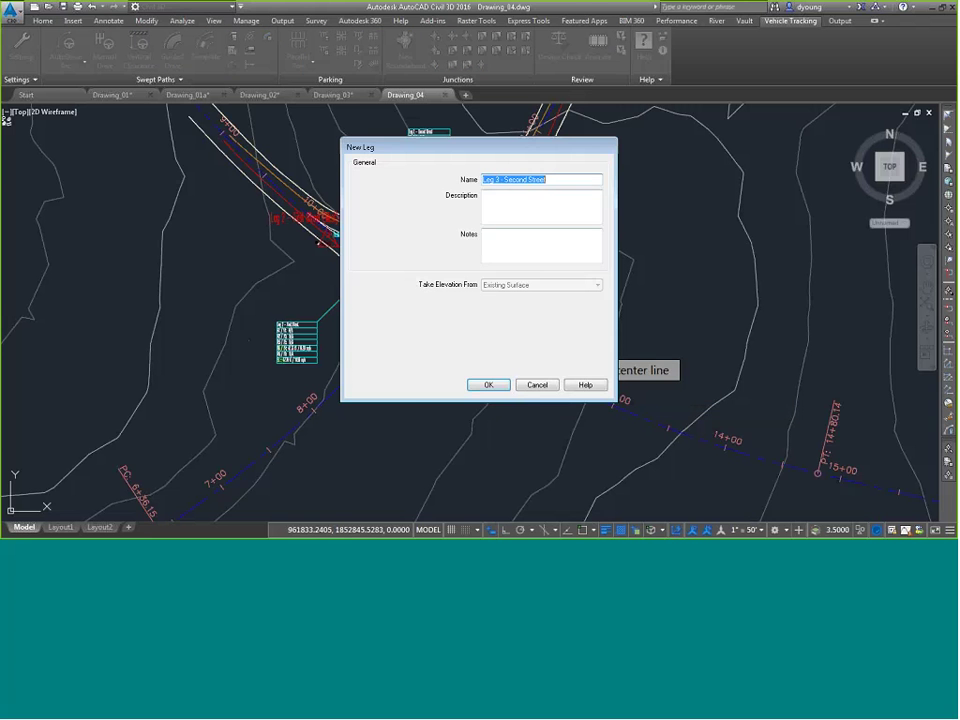
left_click(491, 385)
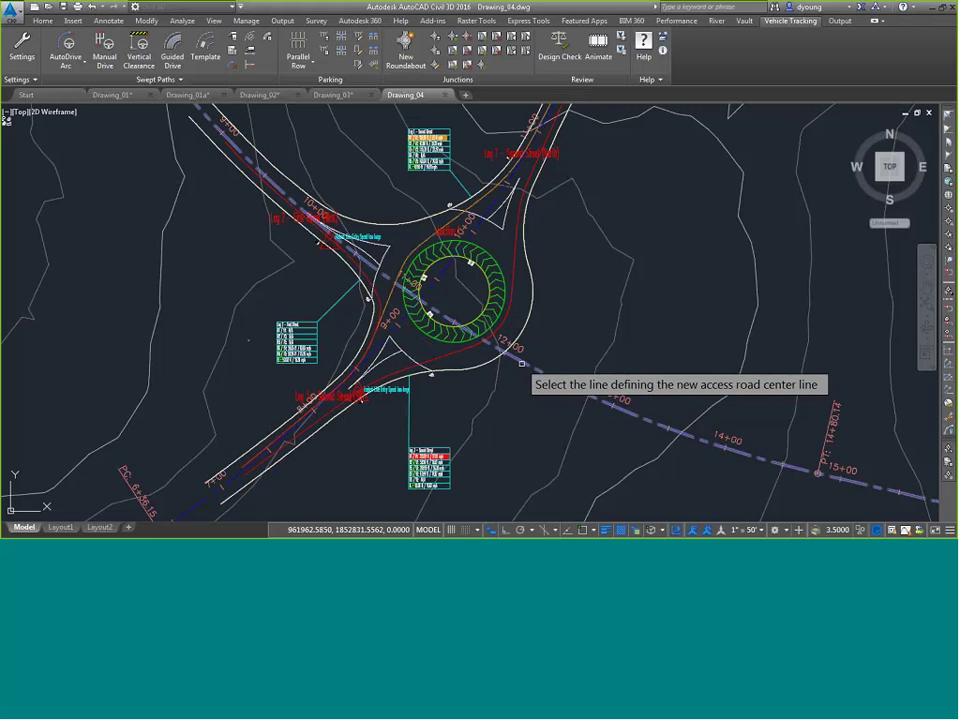
left_click(521, 363)
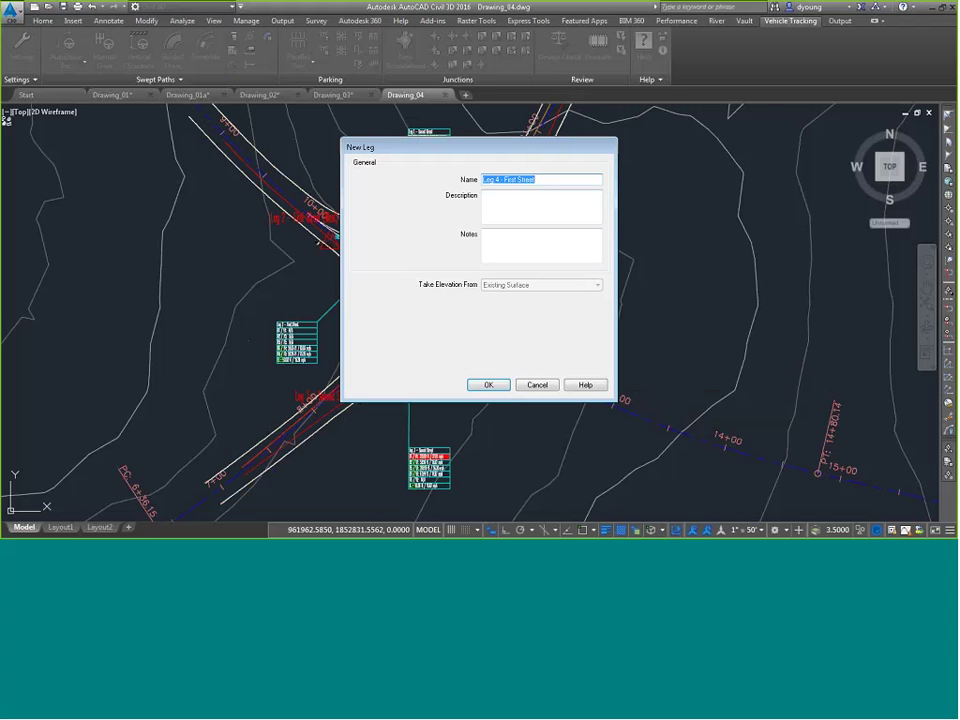
left_click(487, 384)
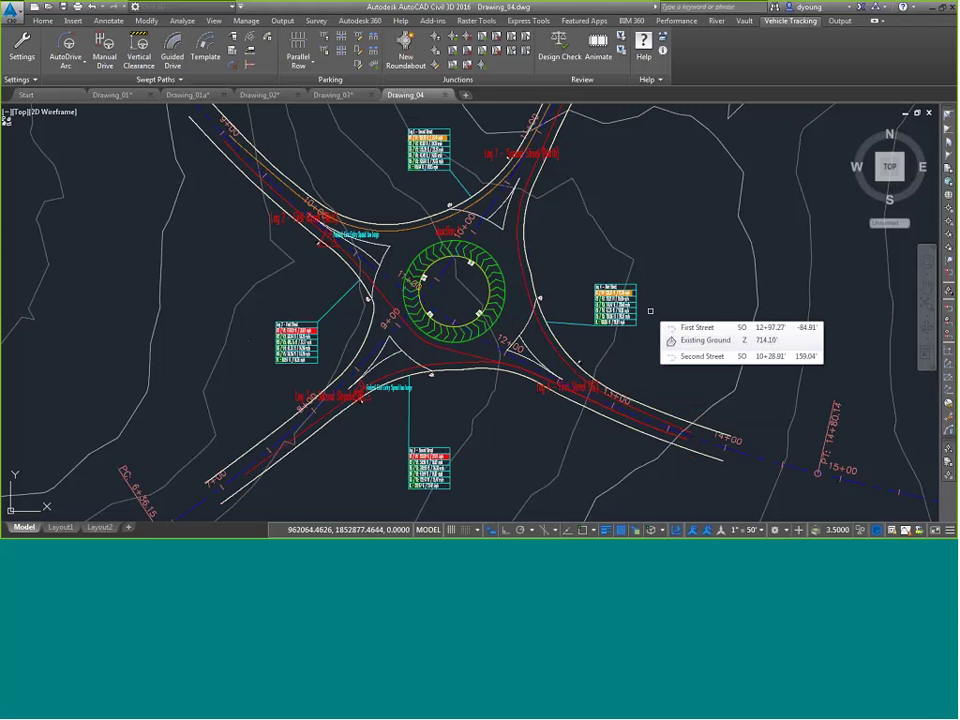
left_click(326, 265)
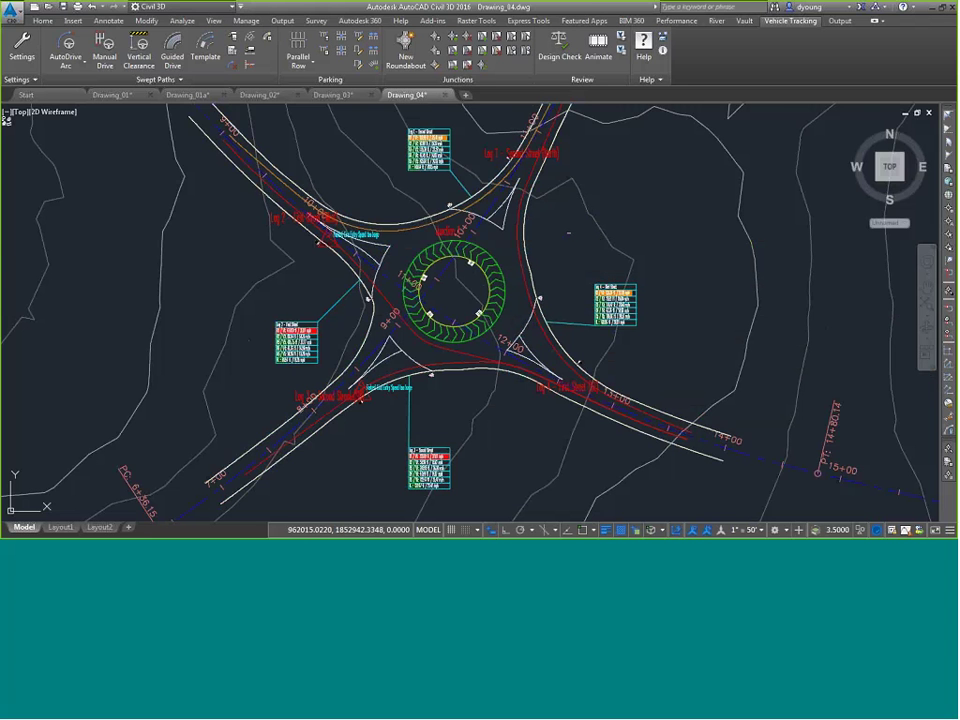
left_click(551, 343)
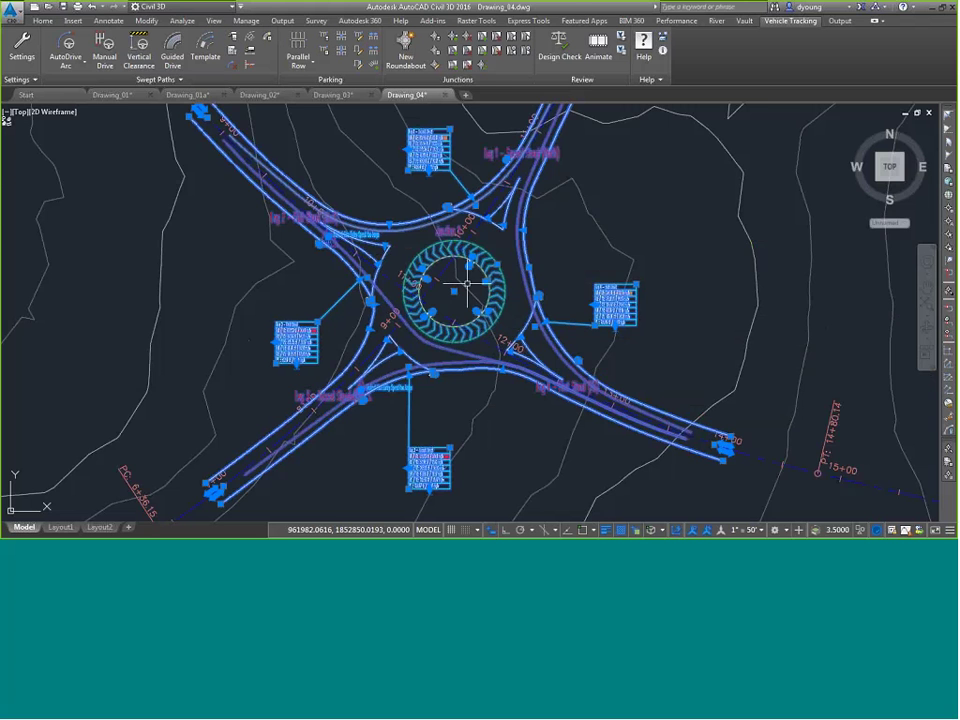
Step: Widen the apron and enlarge the central island radius using their grips
scroll(506, 274, "up", 4)
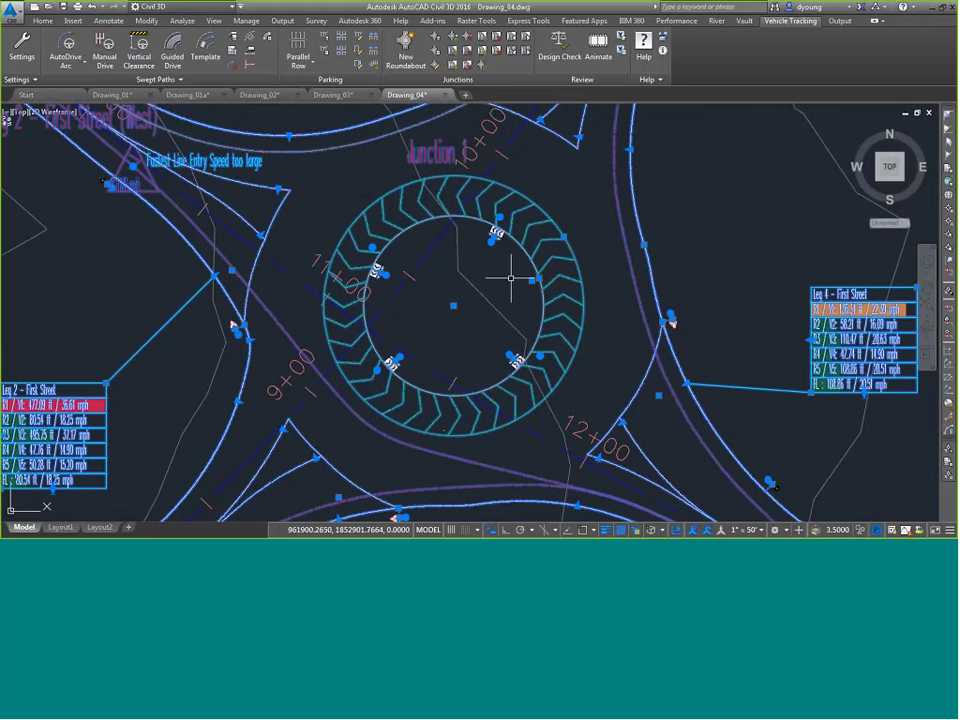
left_click(565, 239)
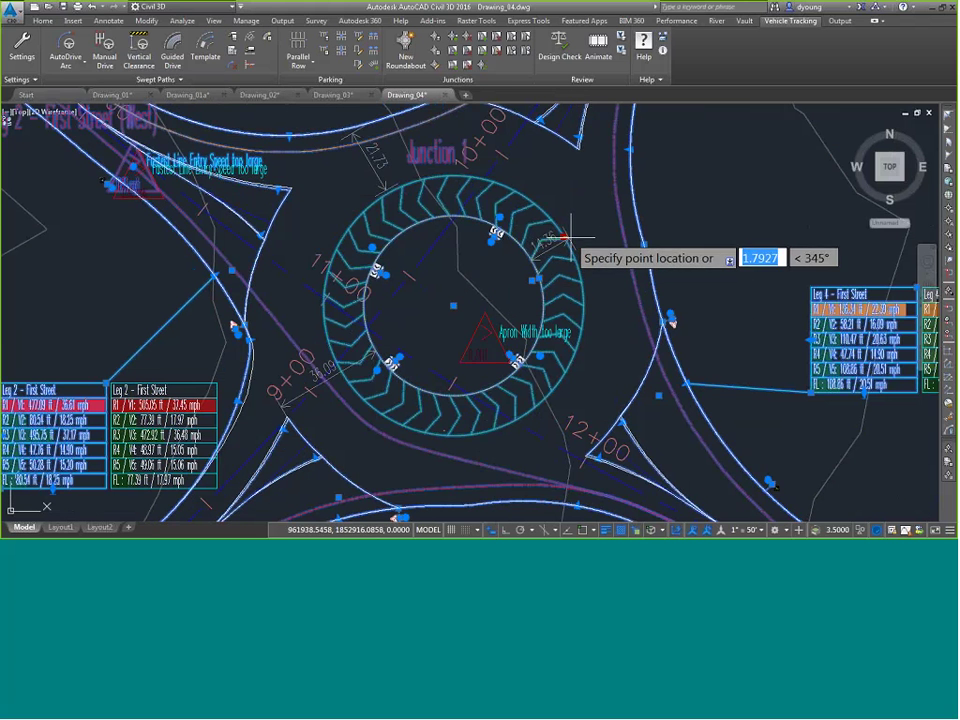
left_click(580, 232)
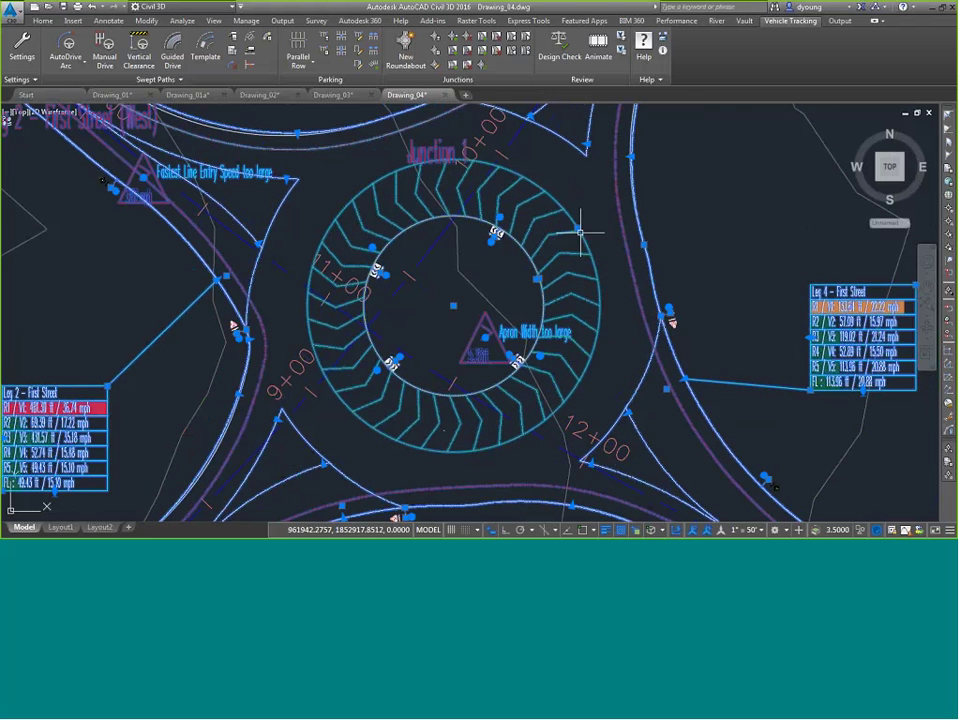
left_click(538, 278)
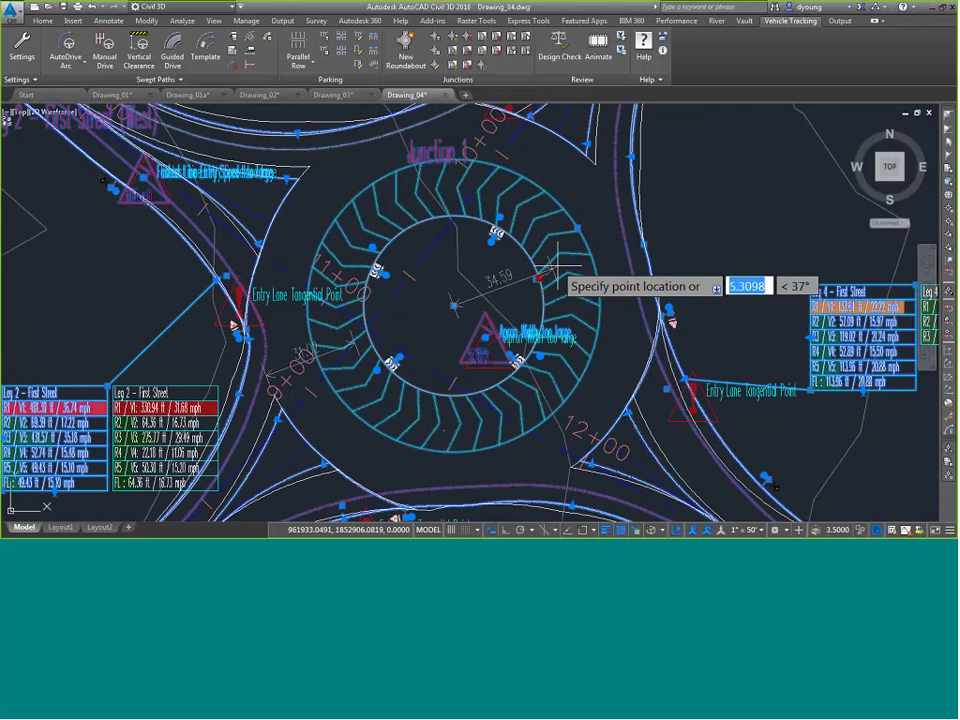
left_click(562, 280)
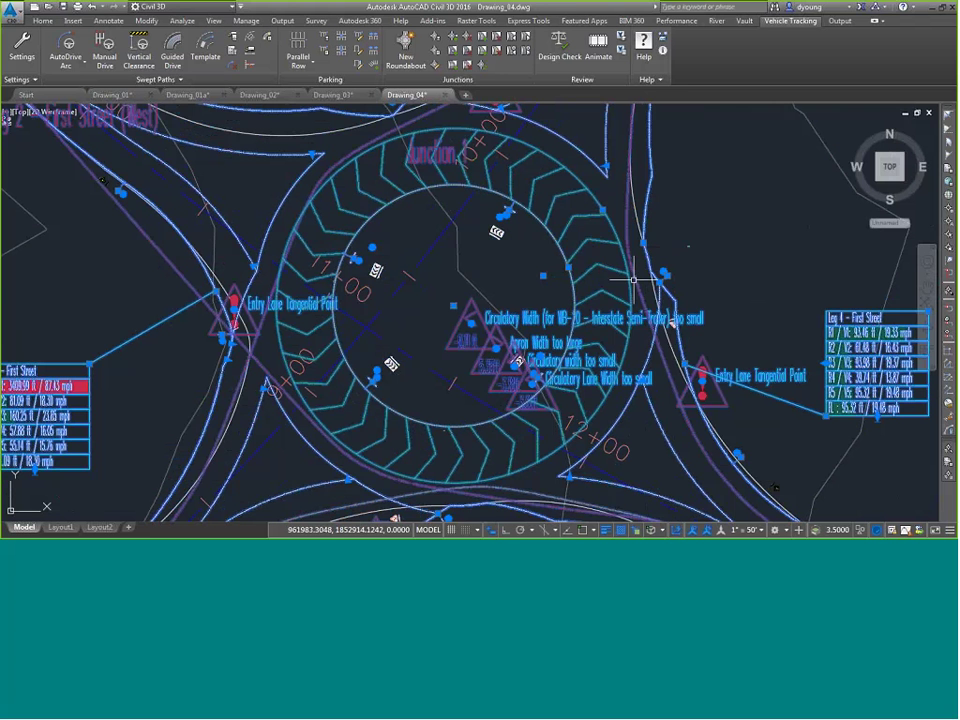
Step: Shrink the roundabout's outer circle with two further grip edits
left_click(566, 268)
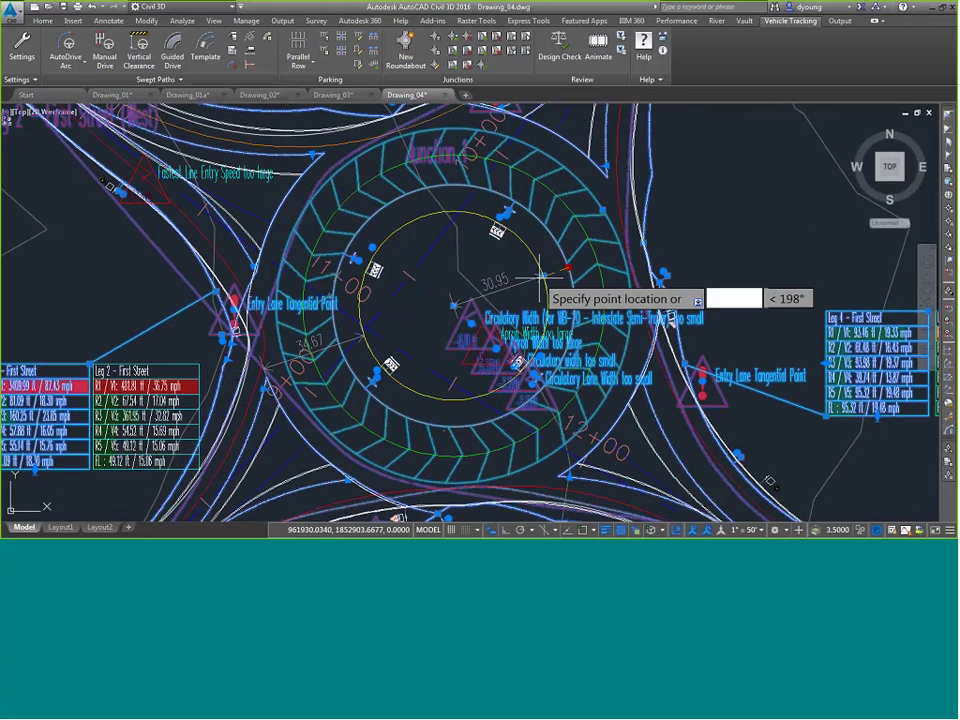
left_click(557, 246)
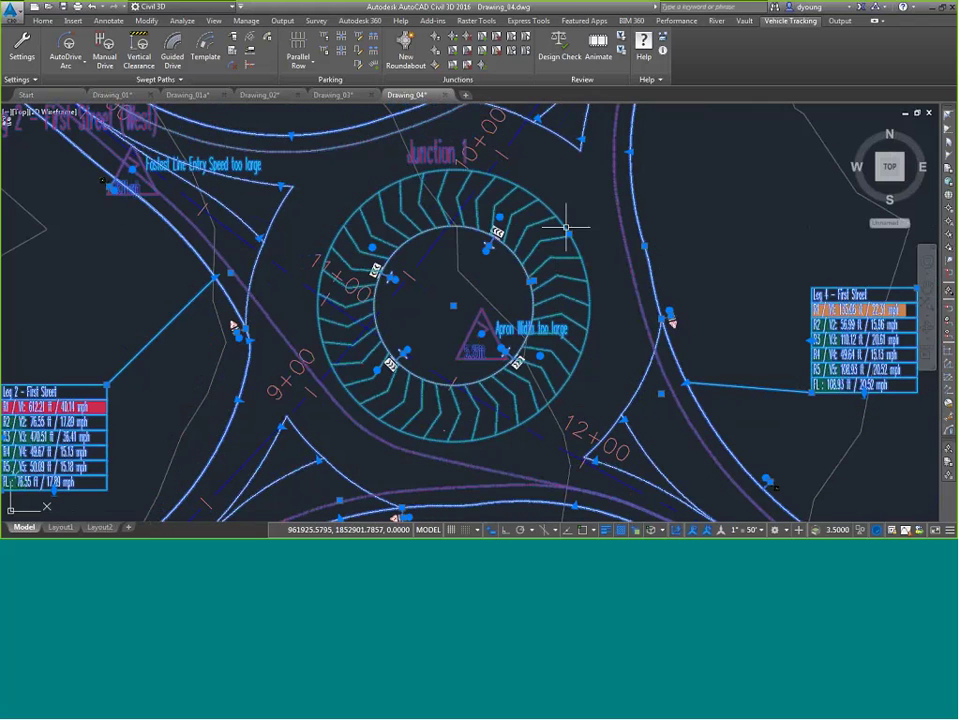
left_click(567, 236)
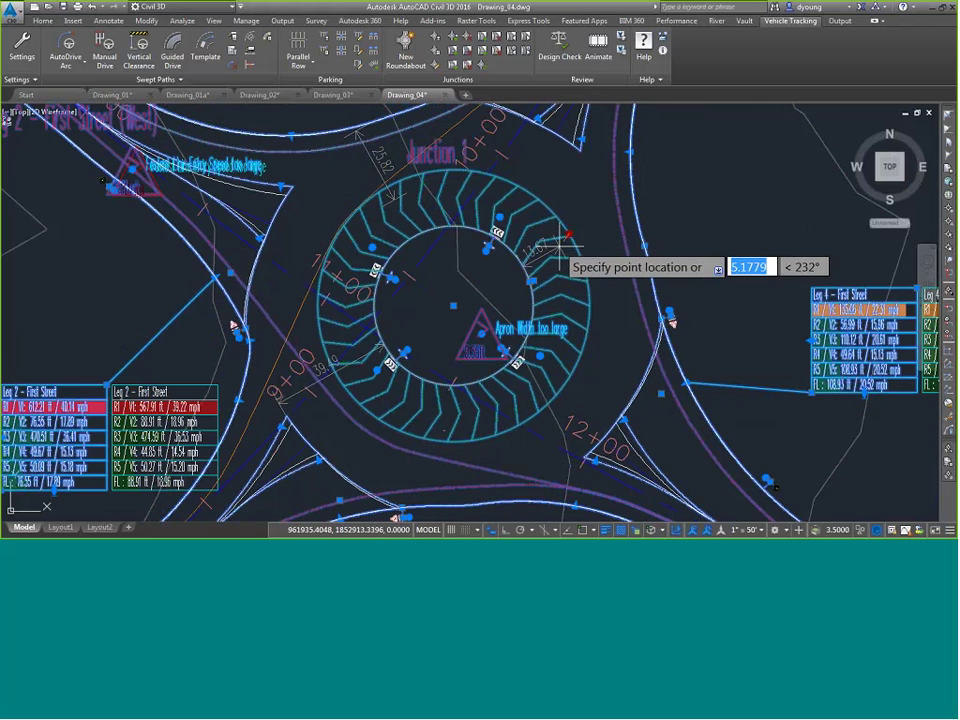
left_click(604, 260)
scroll(604, 260, "down", 2)
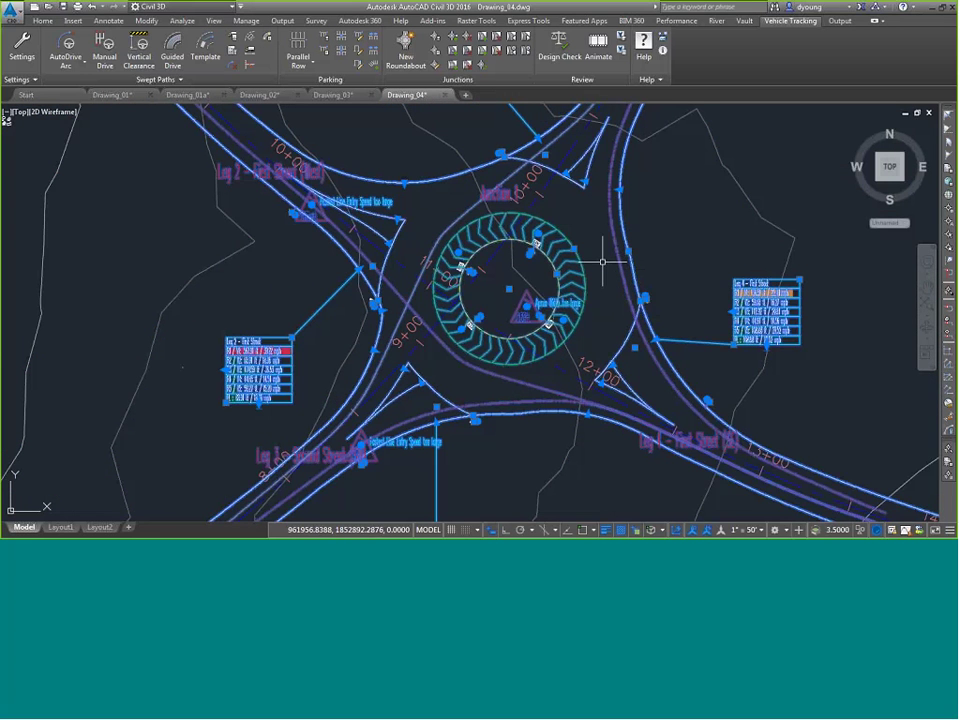
scroll(645, 299, "up", 2)
scroll(645, 299, "up", 5)
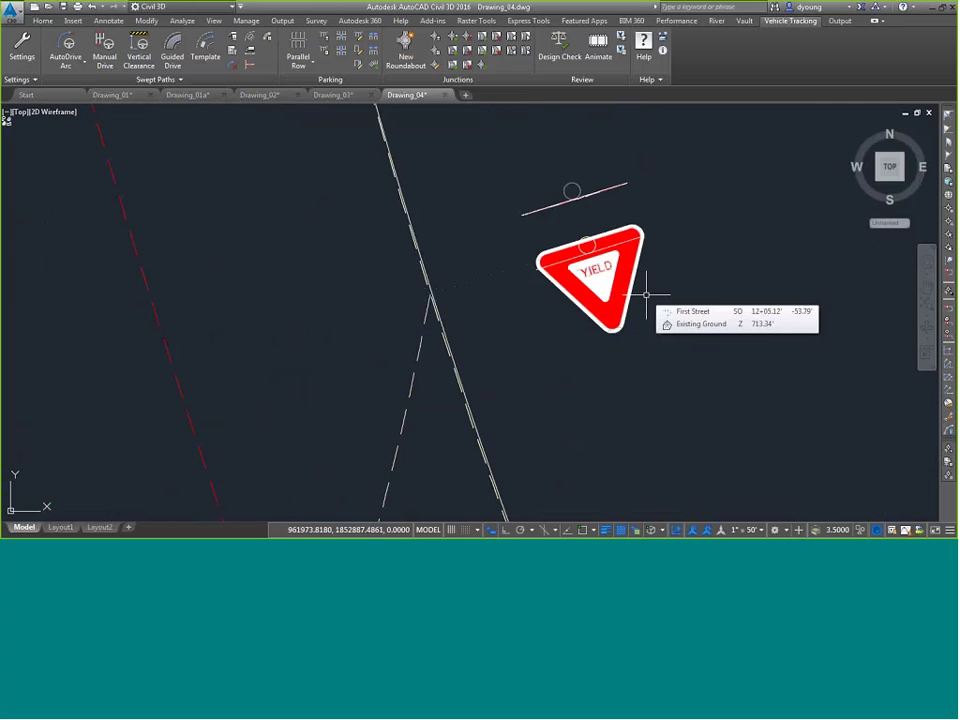
scroll(635, 272, "down", 9)
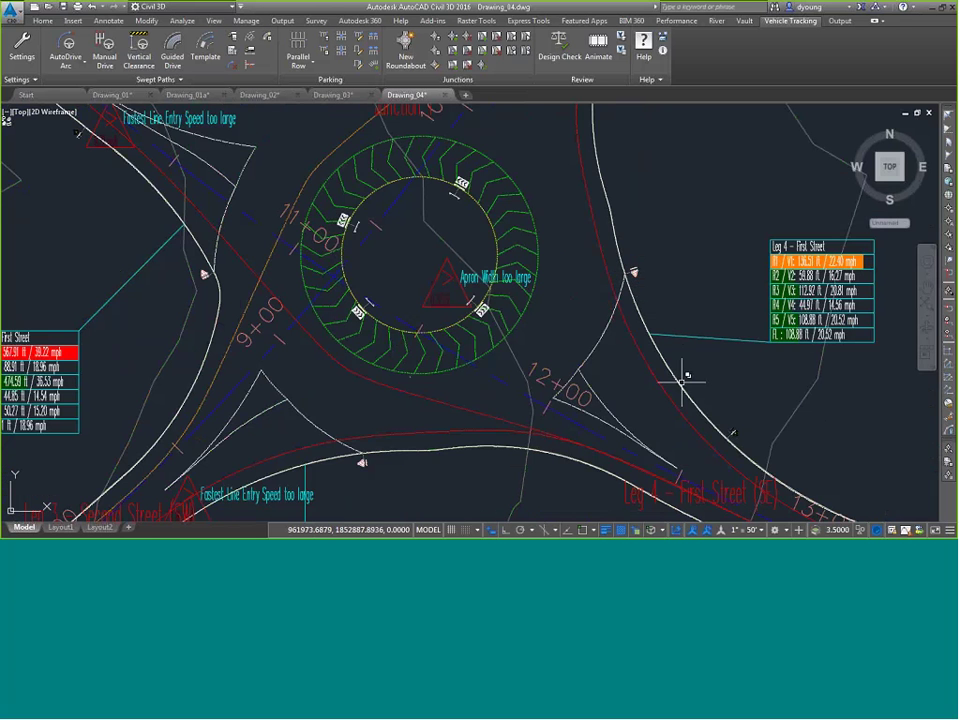
middle_click_drag(686, 378, 638, 199)
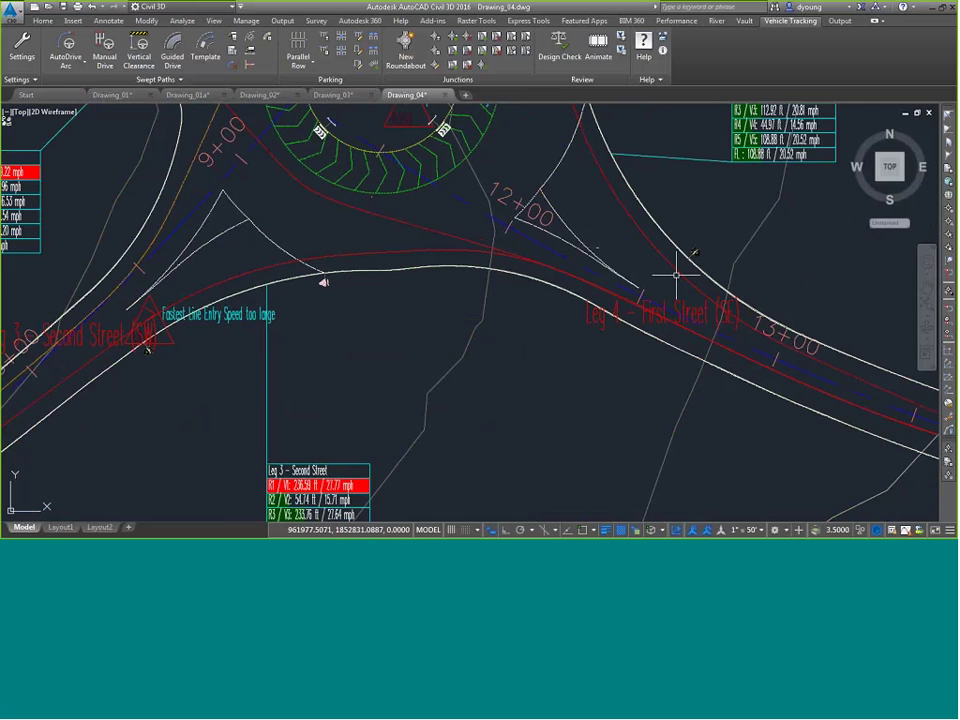
scroll(681, 265, "up", 8)
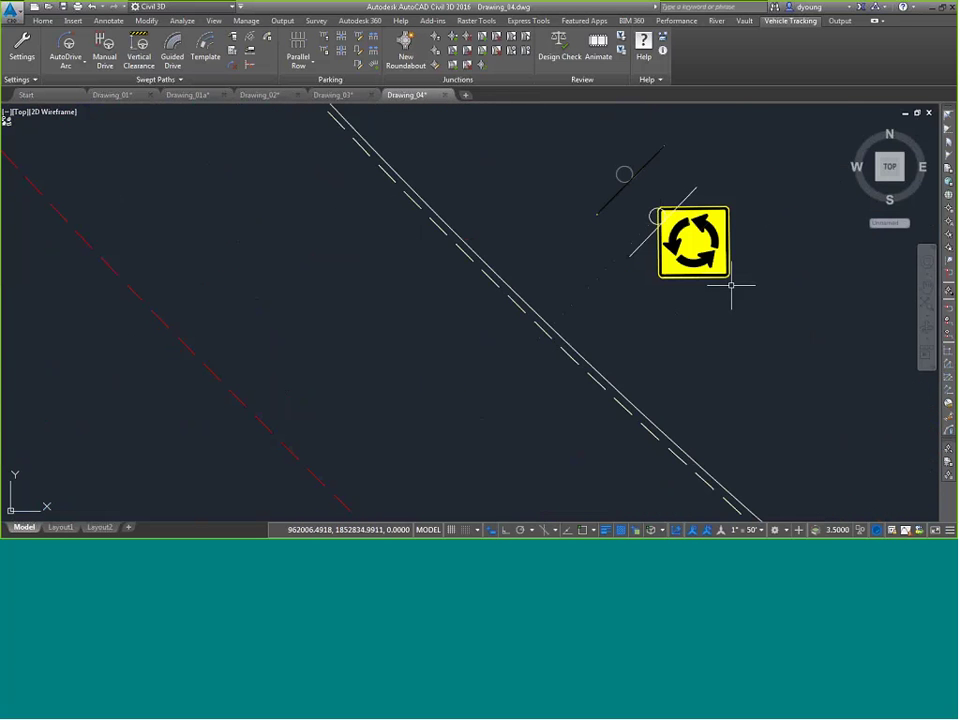
scroll(714, 300, "down", 6)
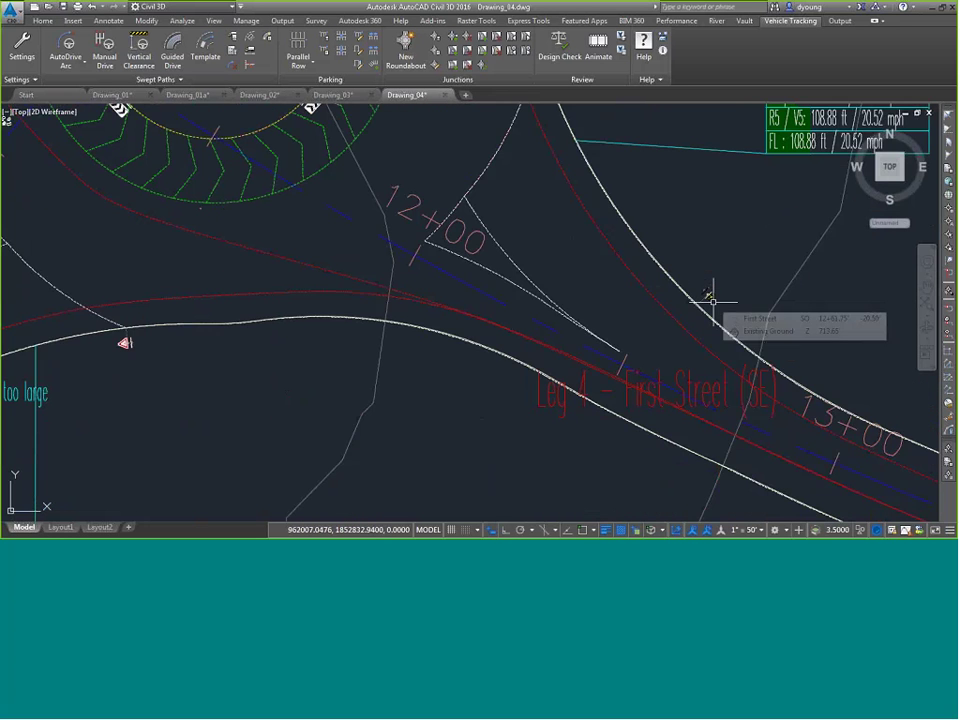
scroll(714, 302, "down", 5)
middle_click_drag(536, 262, 536, 280)
scroll(561, 326, "up", 6)
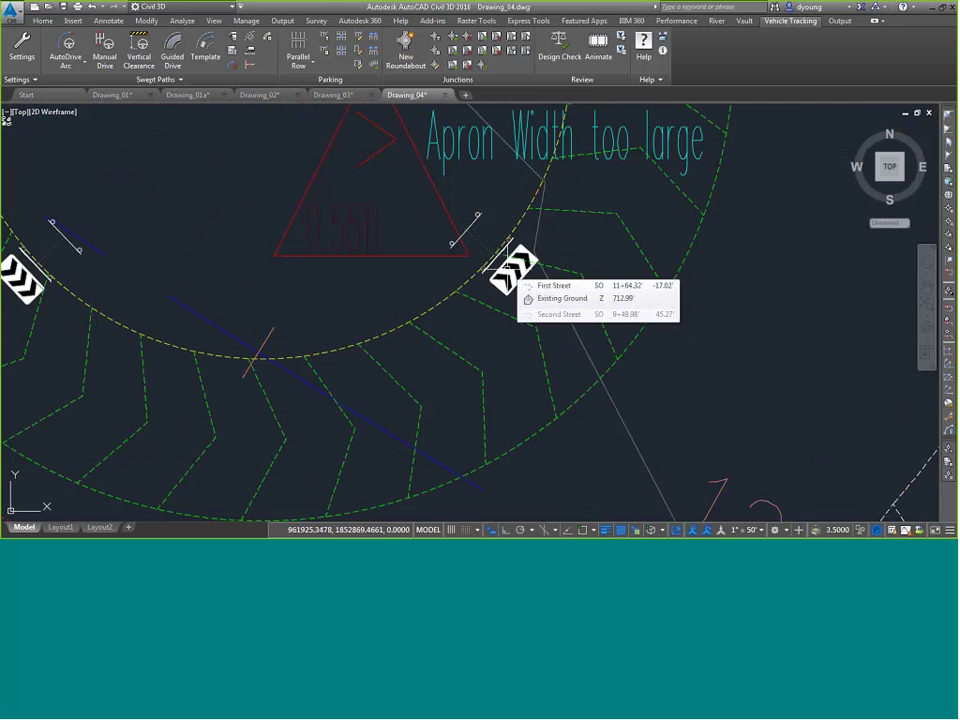
scroll(574, 302, "down", 6)
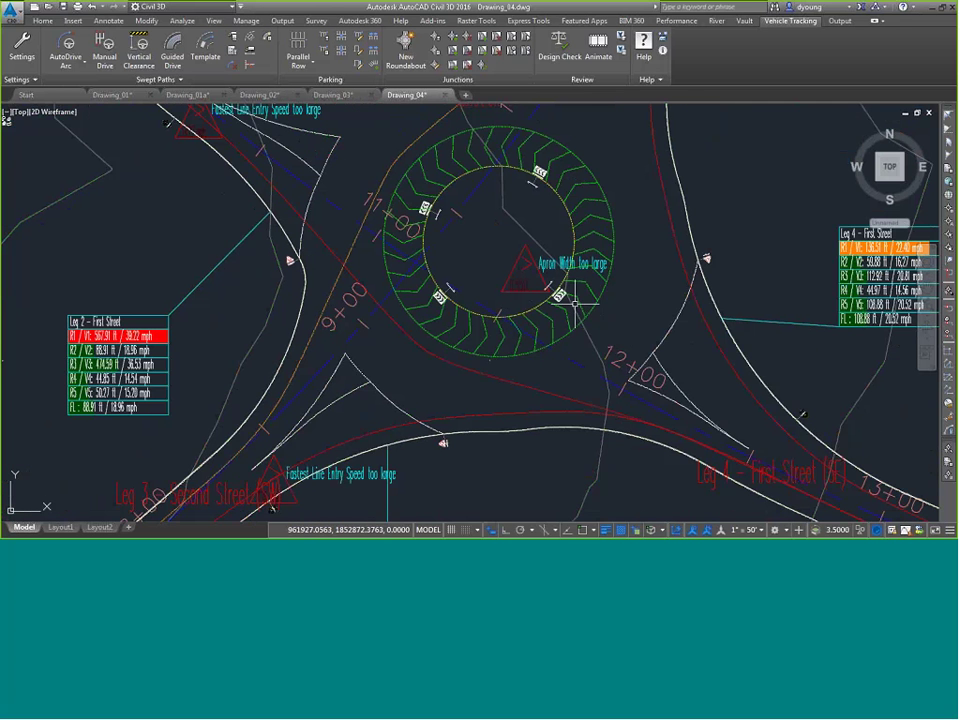
middle_click_drag(797, 302, 548, 270)
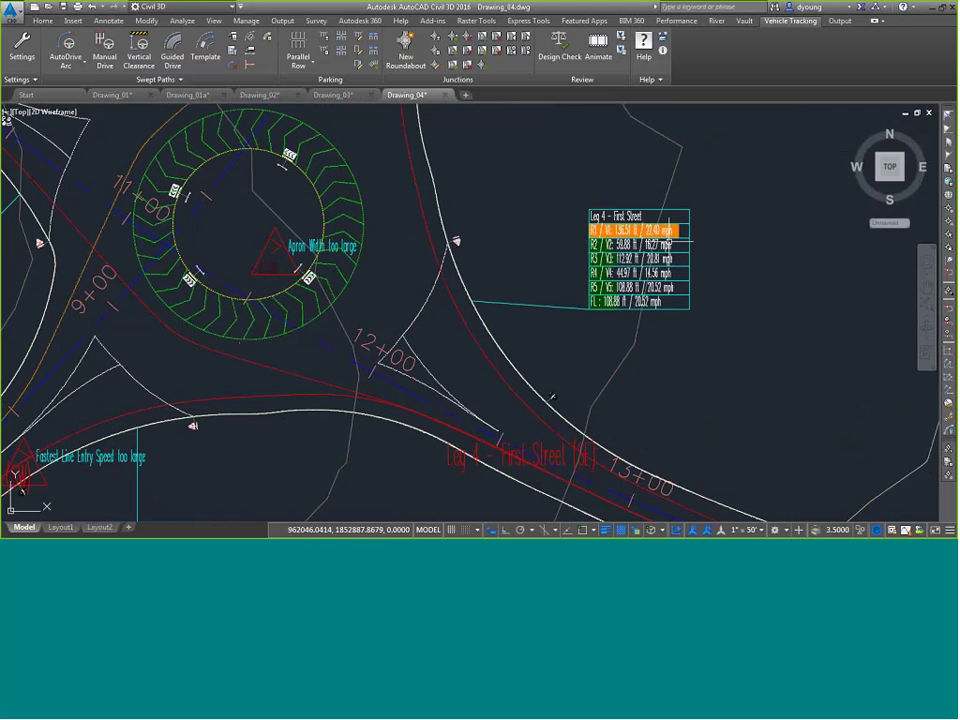
scroll(650, 216, "up", 4)
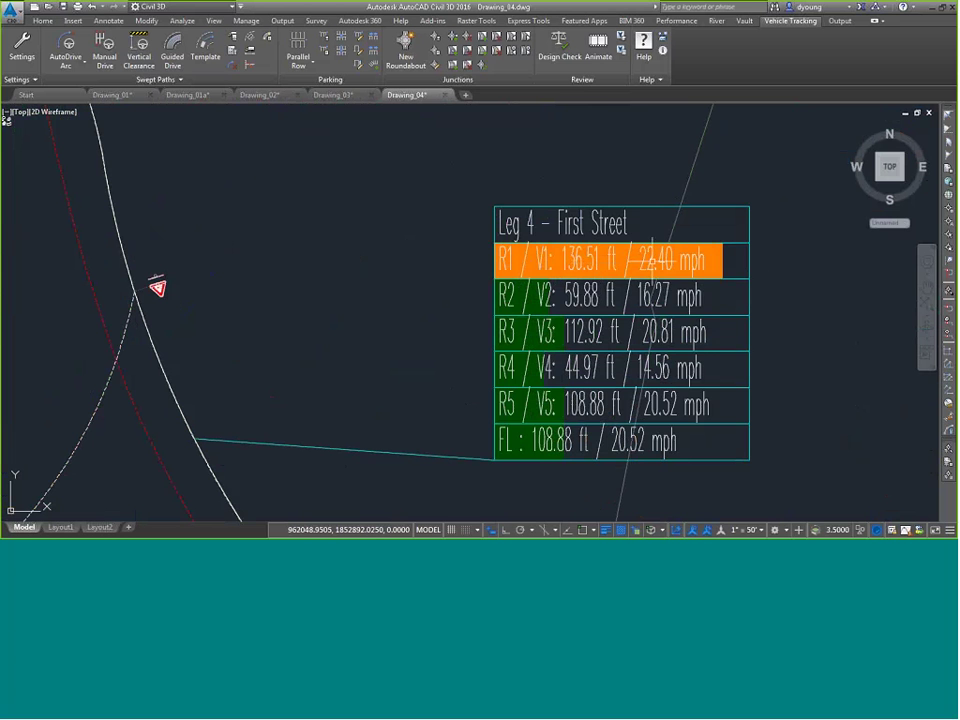
scroll(726, 266, "down", 5)
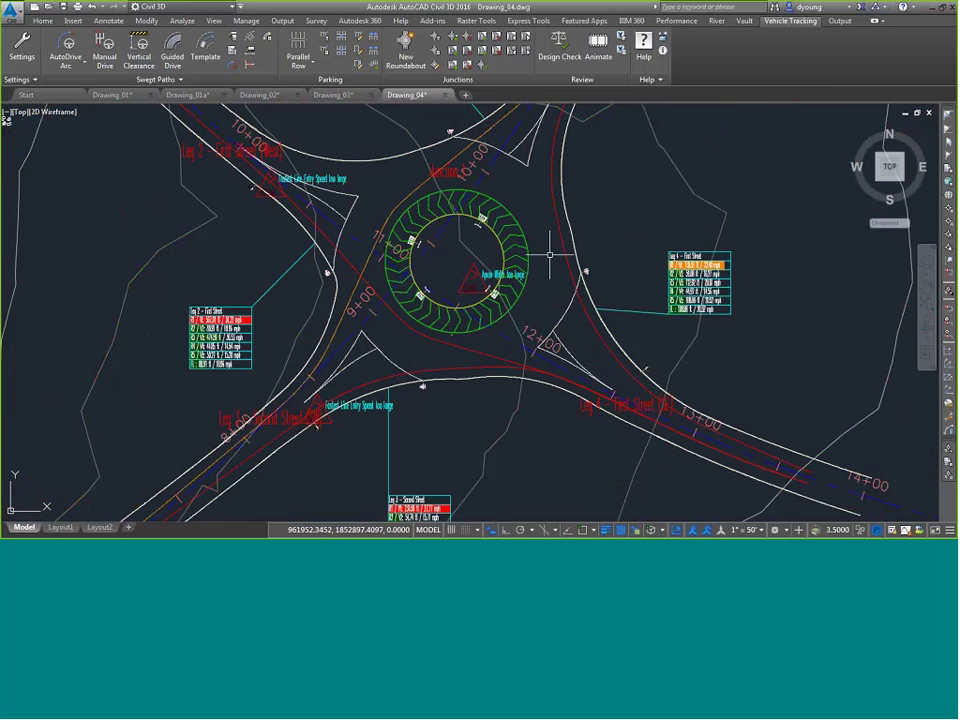
middle_click_drag(449, 115, 459, 205)
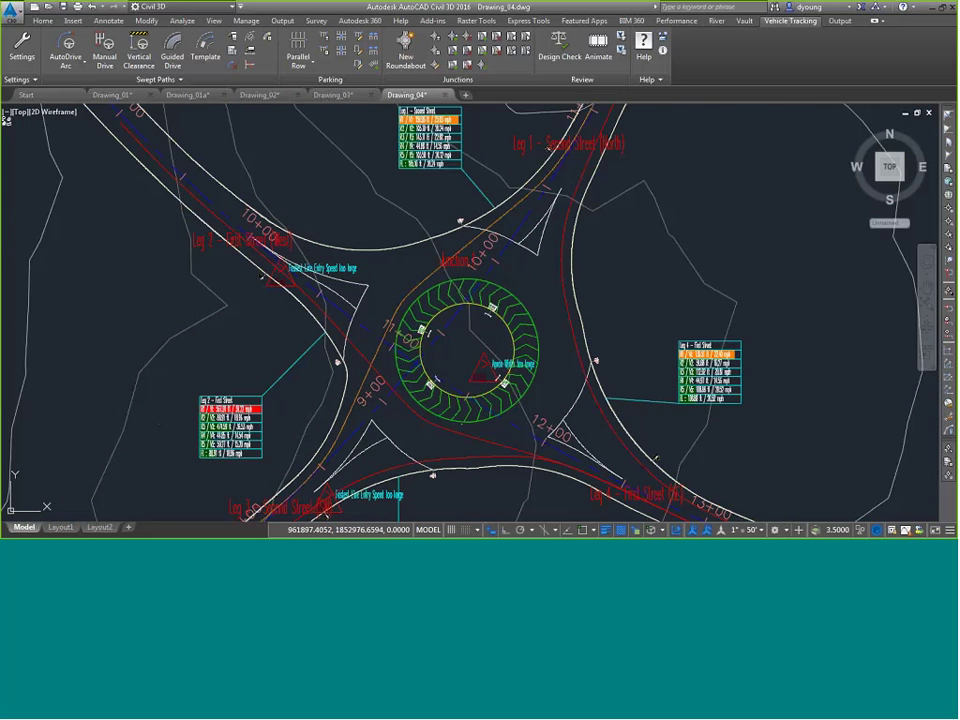
scroll(255, 400, "up", 5)
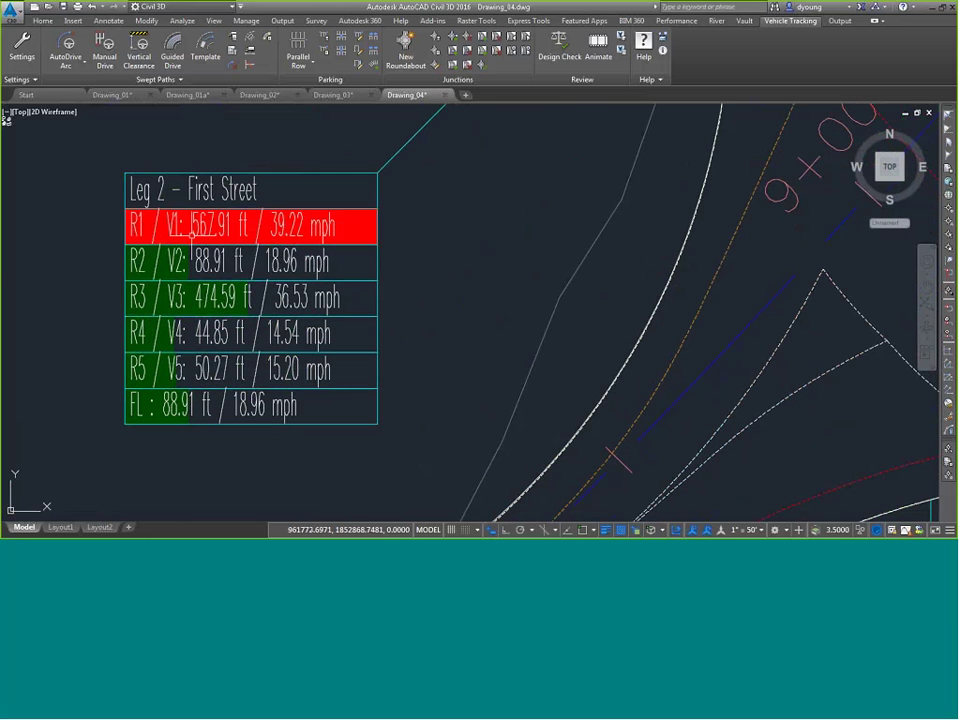
scroll(347, 231, "down", 6)
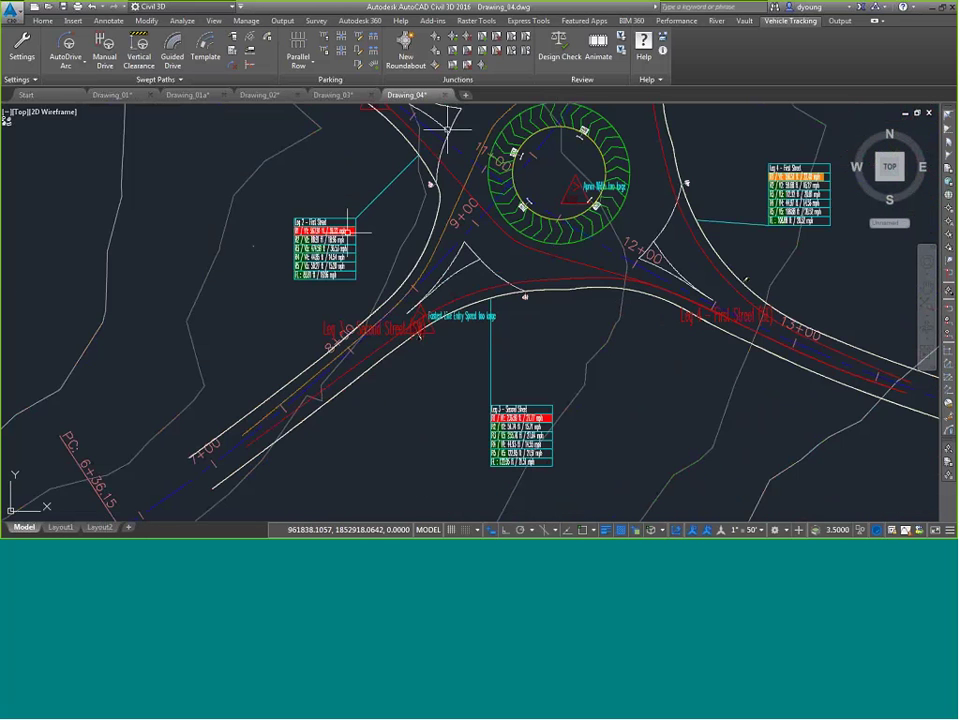
mouse_move(449, 128)
middle_mouse_down()
mouse_move(393, 237)
mouse_move(360, 213)
middle_mouse_up()
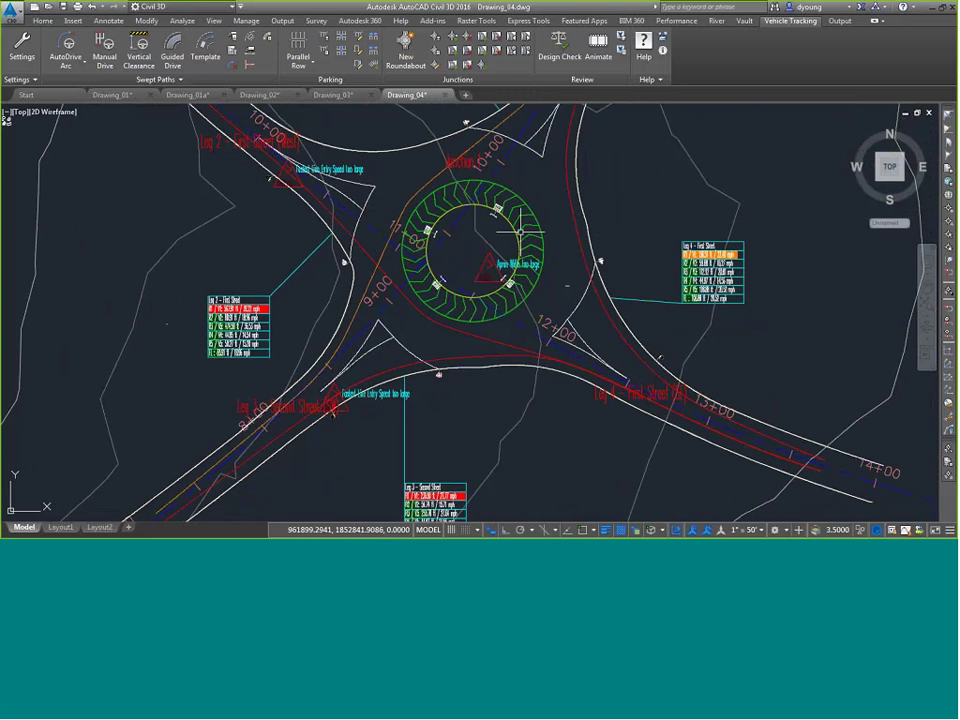
Step: Select everything and drag the roundabout's Adjust Center Point grip to a new position
key("ctrl+a")
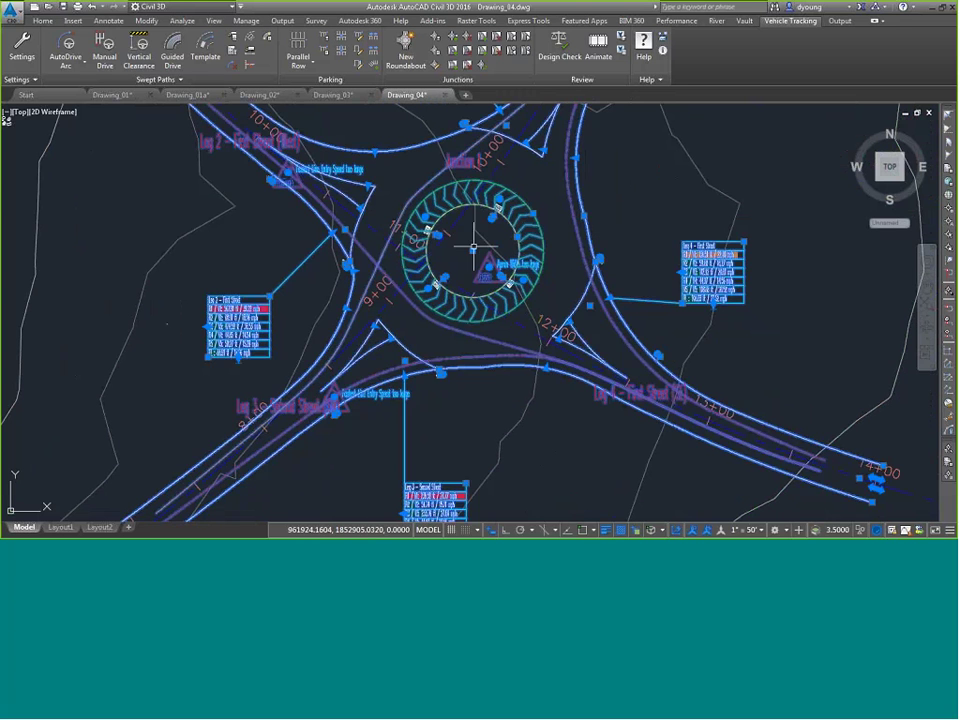
left_click(471, 250)
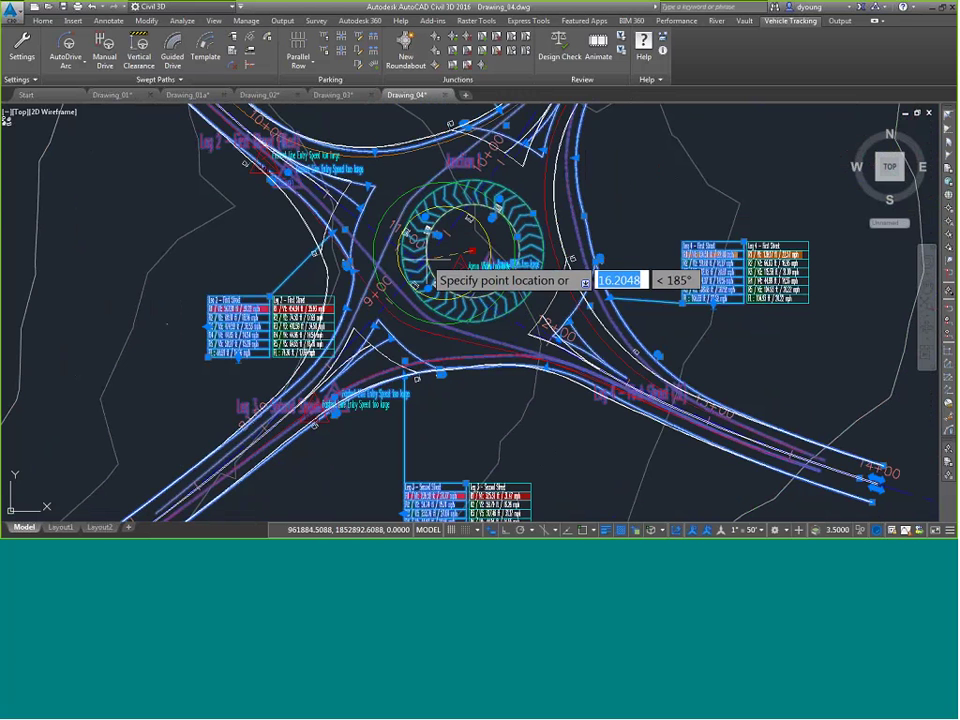
left_click(406, 262)
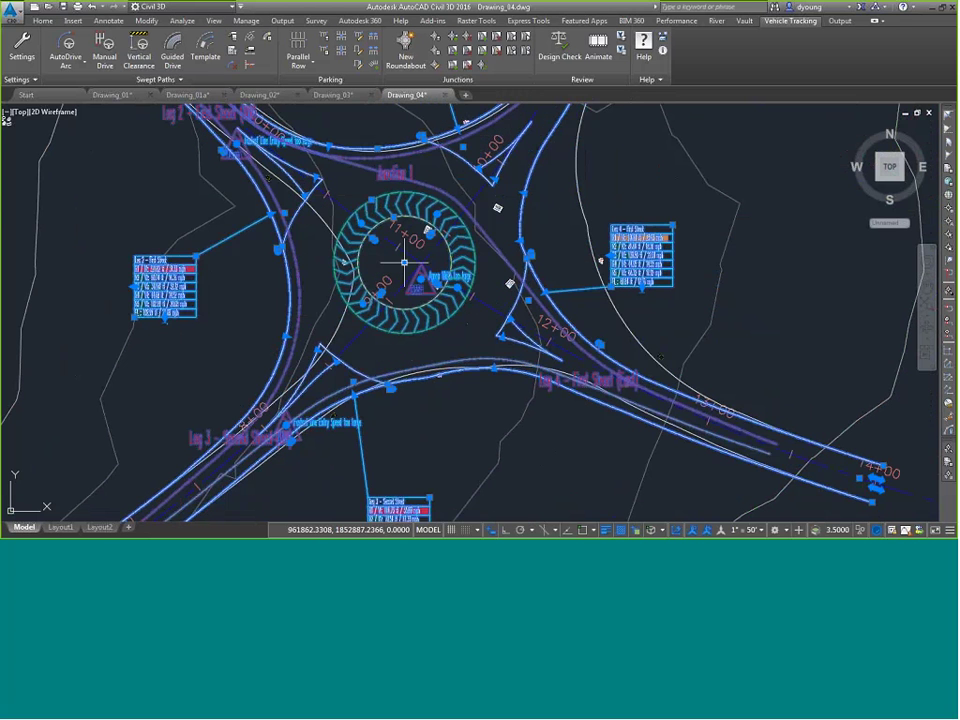
key("Escape")
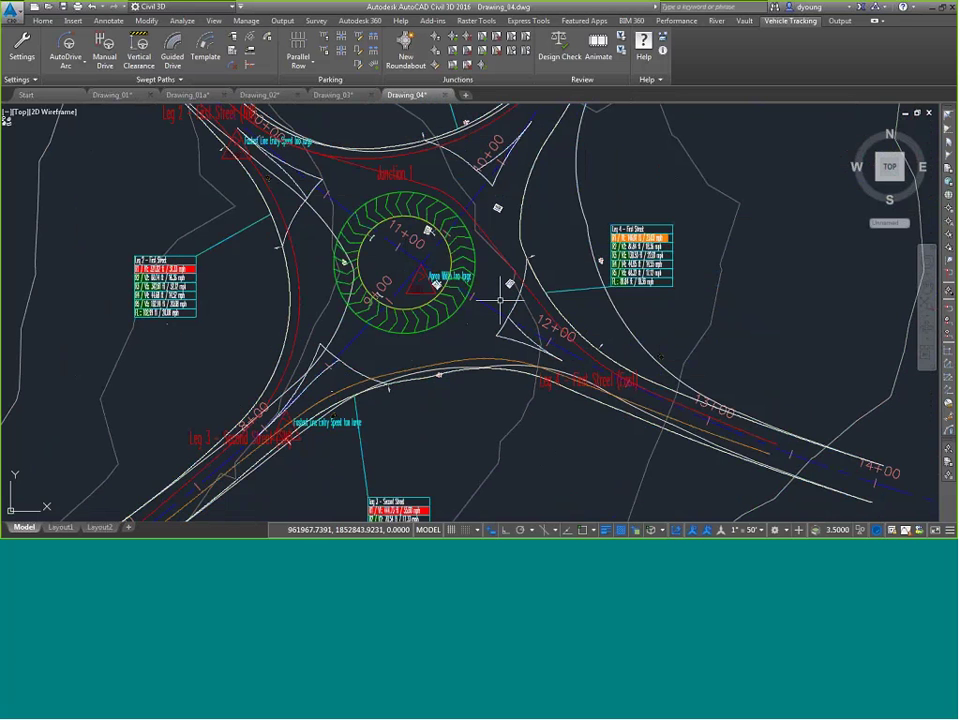
Step: Reselect all and use M to move the roundabout and its approach roads into place
mouse_move(476, 318)
middle_mouse_down()
mouse_move(519, 356)
mouse_move(536, 441)
middle_mouse_up()
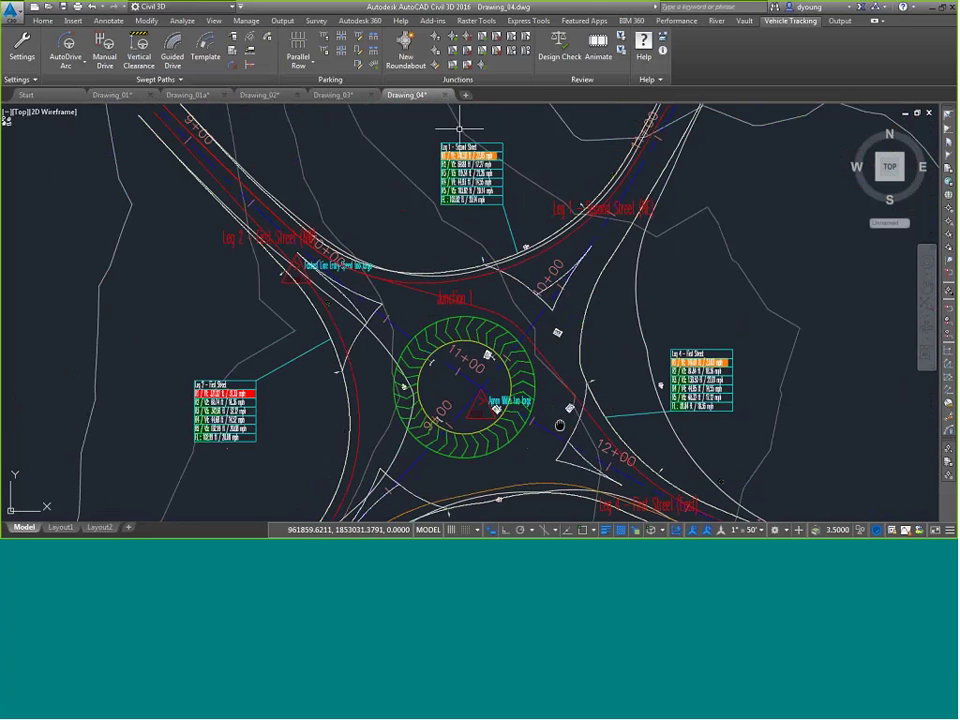
middle_click_drag(472, 372, 483, 202)
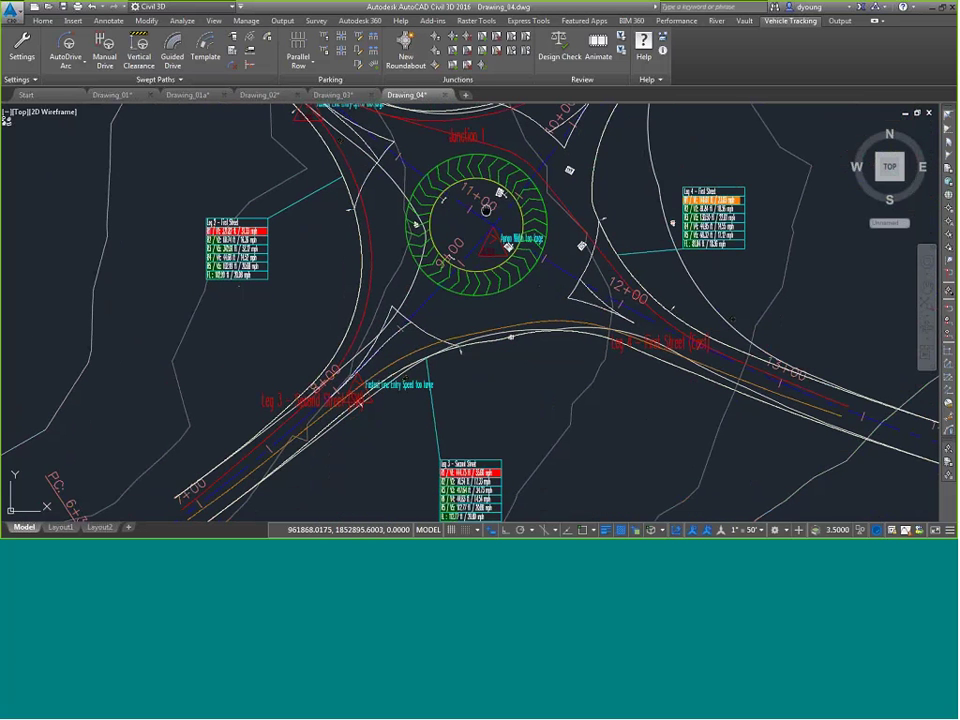
key("ctrl+a")
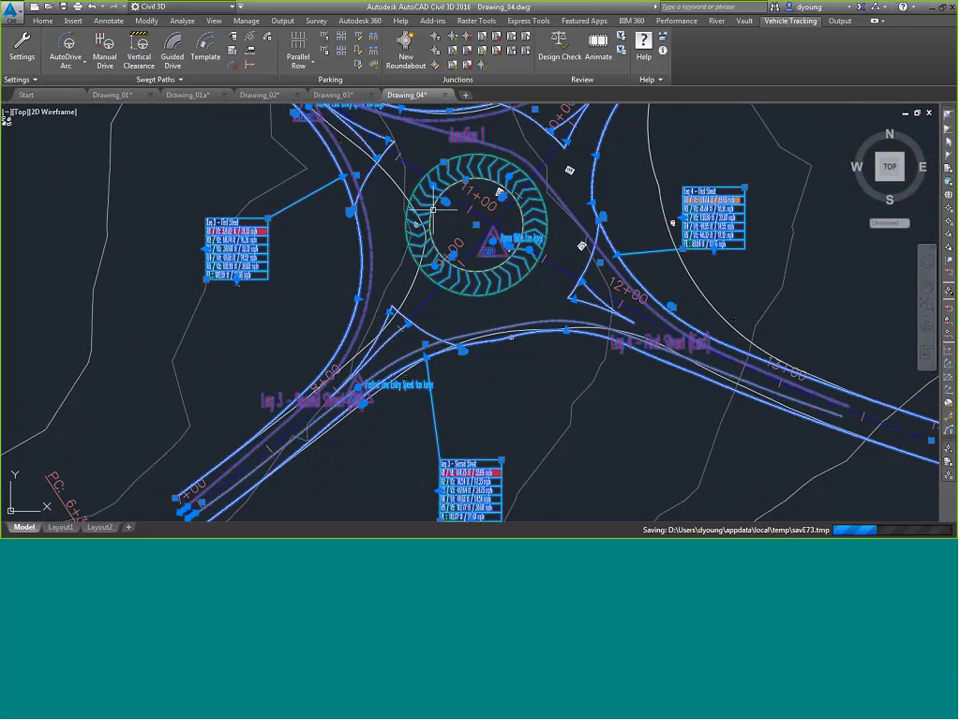
type("m")
key("Return")
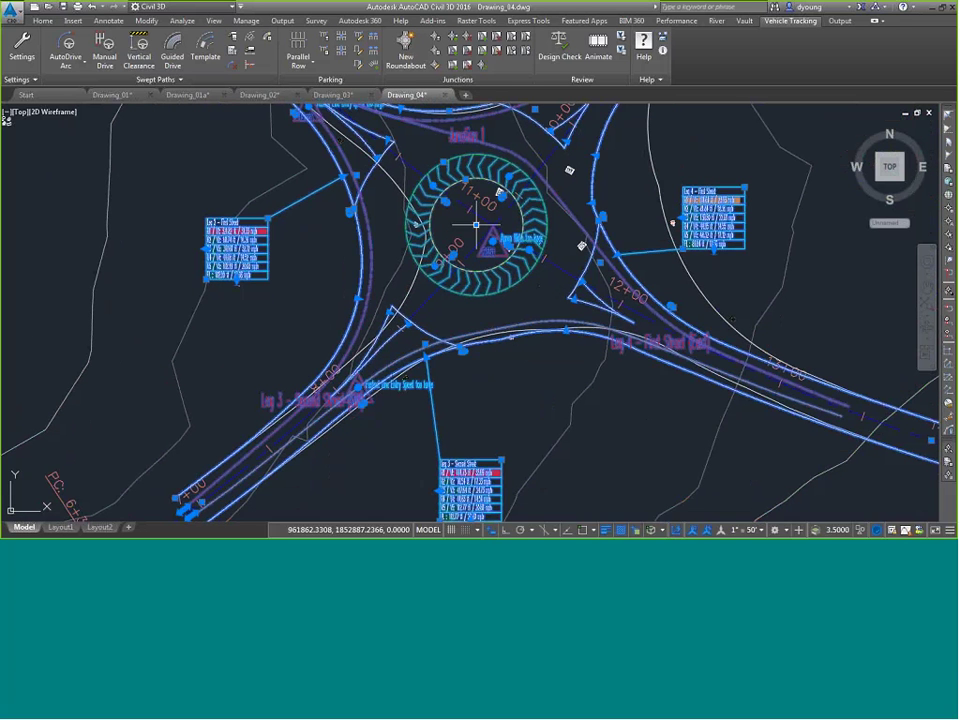
left_click(432, 210)
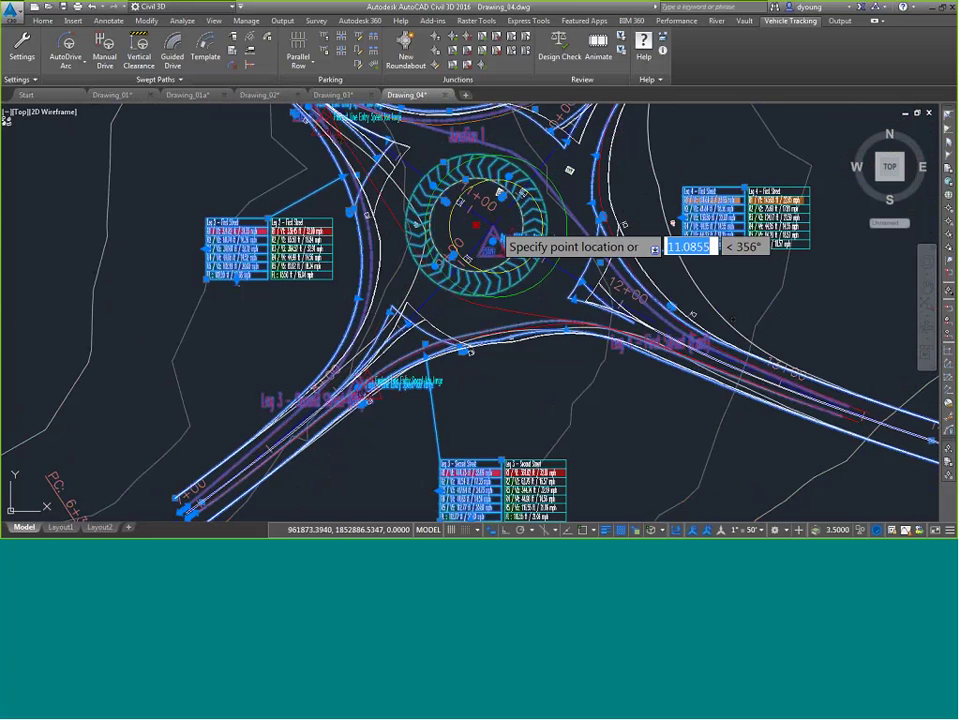
scroll(490, 213, "up", 4)
left_click(490, 220)
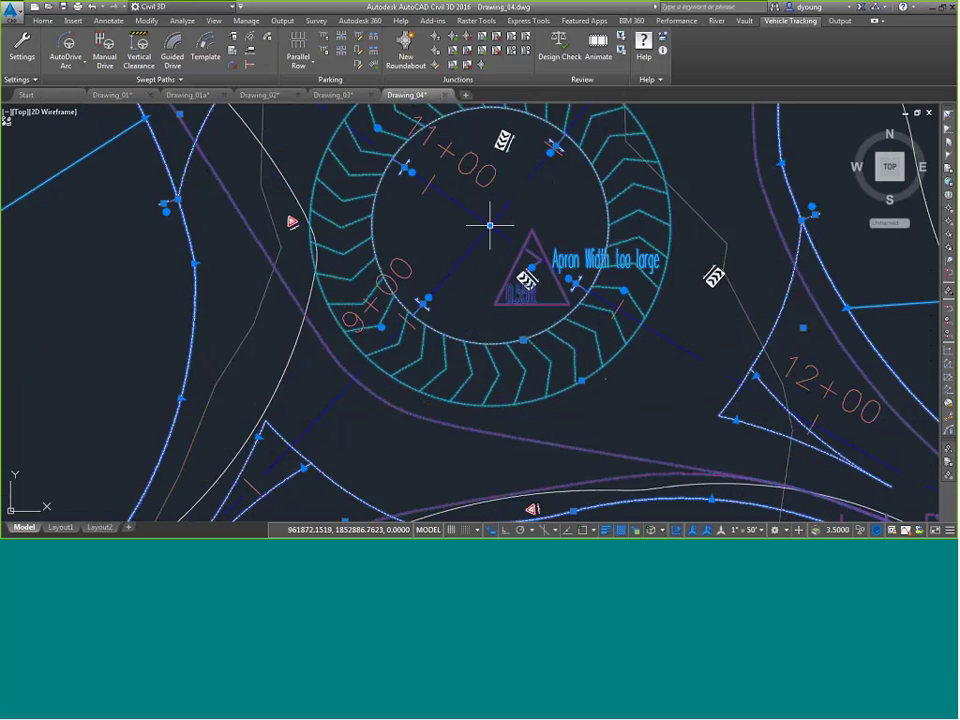
scroll(537, 237, "down", 6)
key("Escape")
mouse_move(537, 237)
middle_mouse_down()
mouse_move(522, 334)
mouse_move(520, 316)
middle_mouse_up()
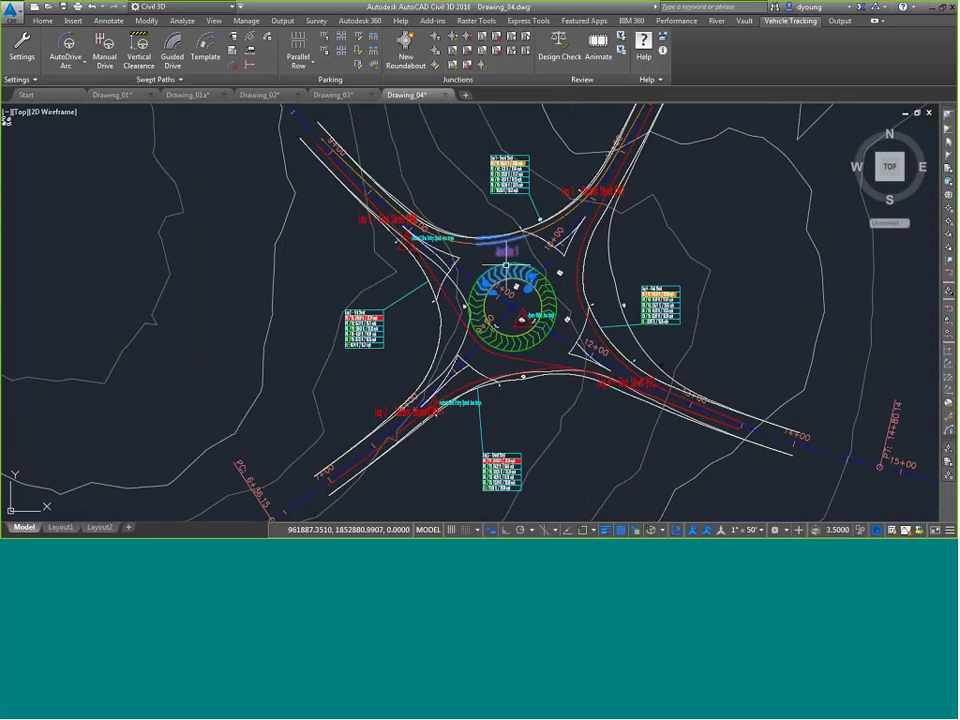
Step: Open Edit Roundabout and review the General, Leg 1 and Roundel pages, including Central Island, Crown Lines and Levels & Grades
left_click(506, 265)
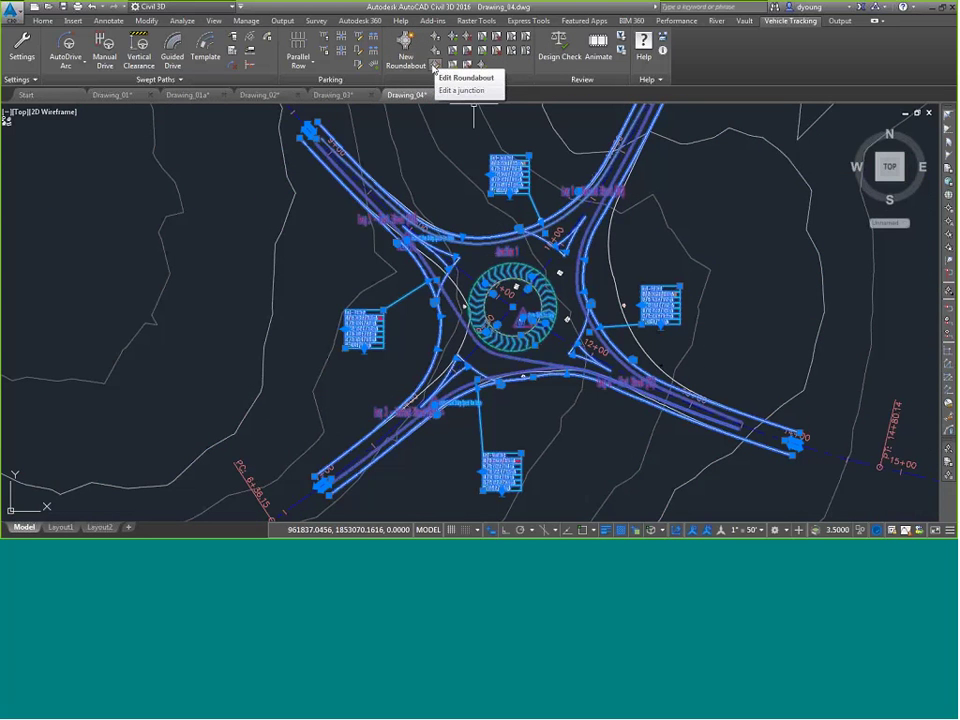
left_click(434, 65)
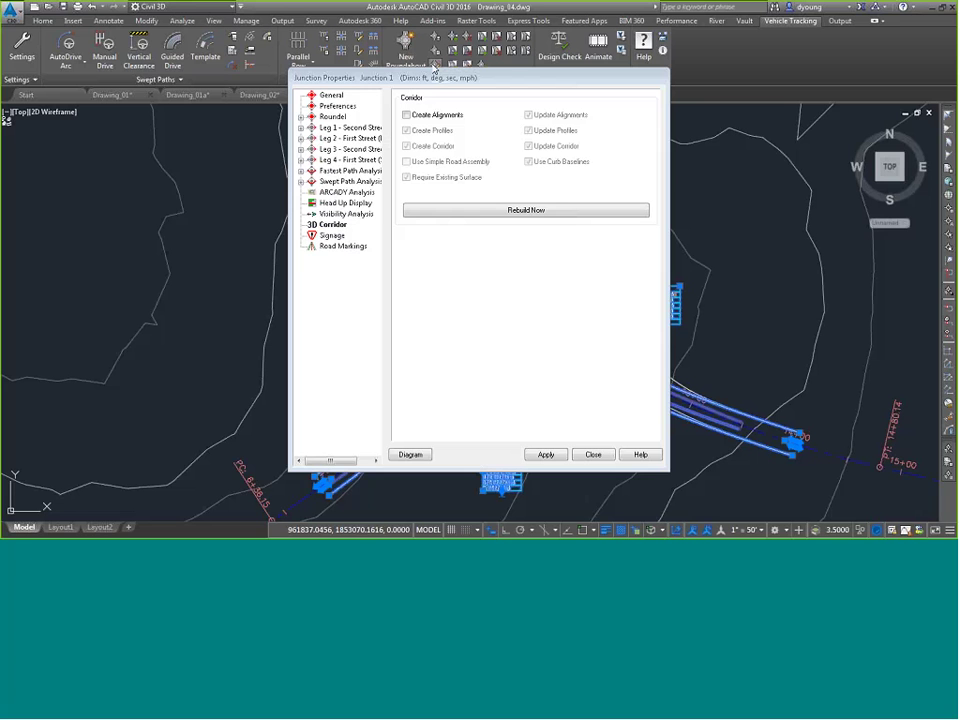
left_click(332, 94)
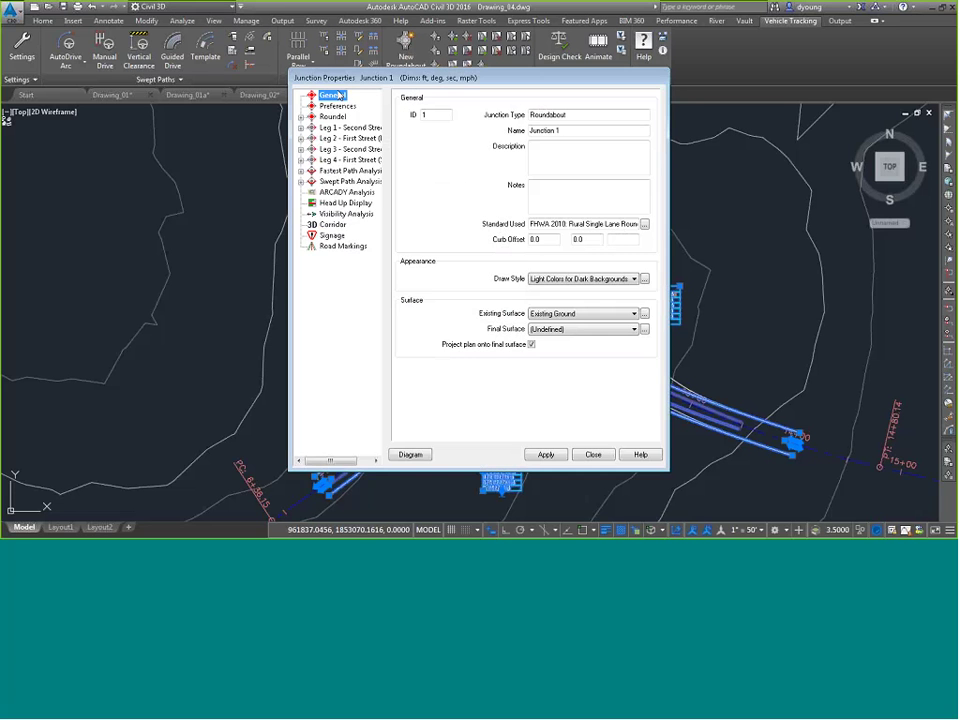
left_click(577, 131)
left_click(336, 127)
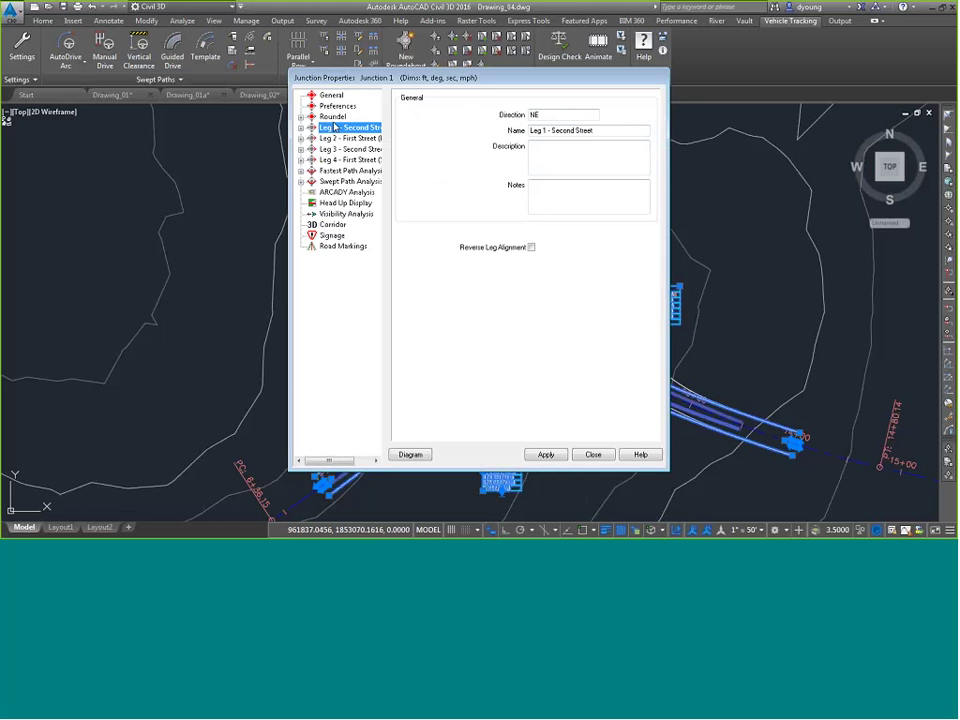
left_click(333, 117)
key("Right")
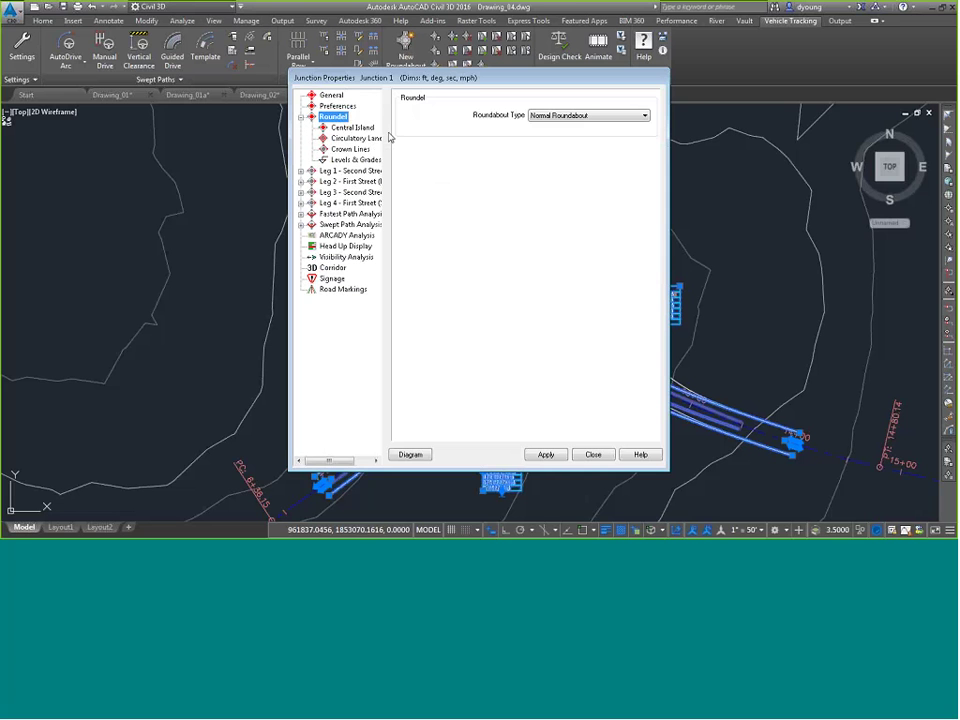
key("Down")
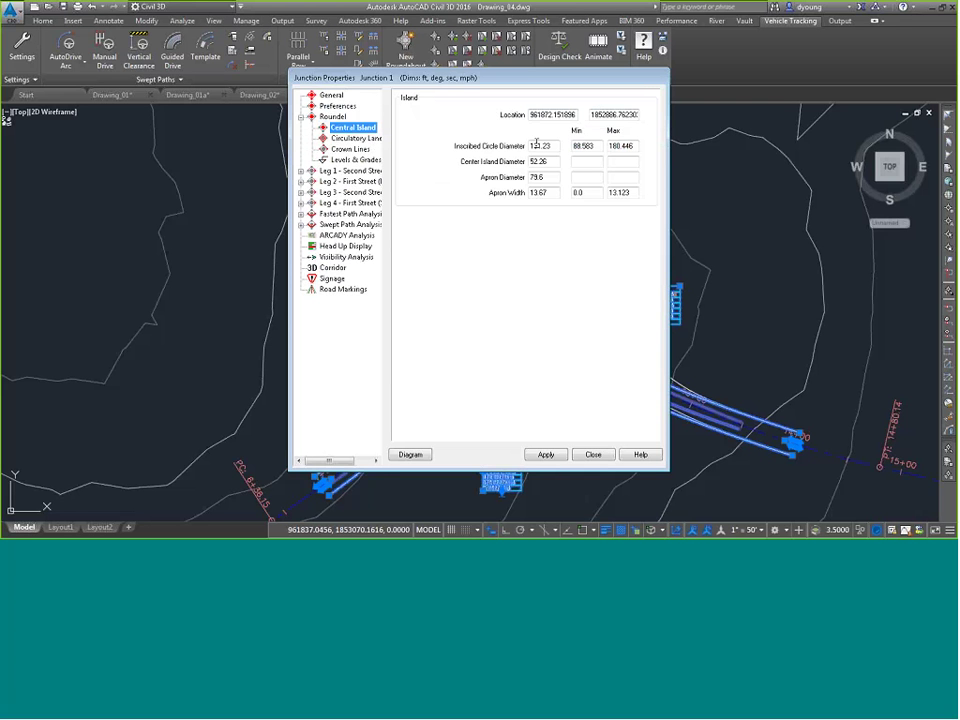
left_click(350, 148)
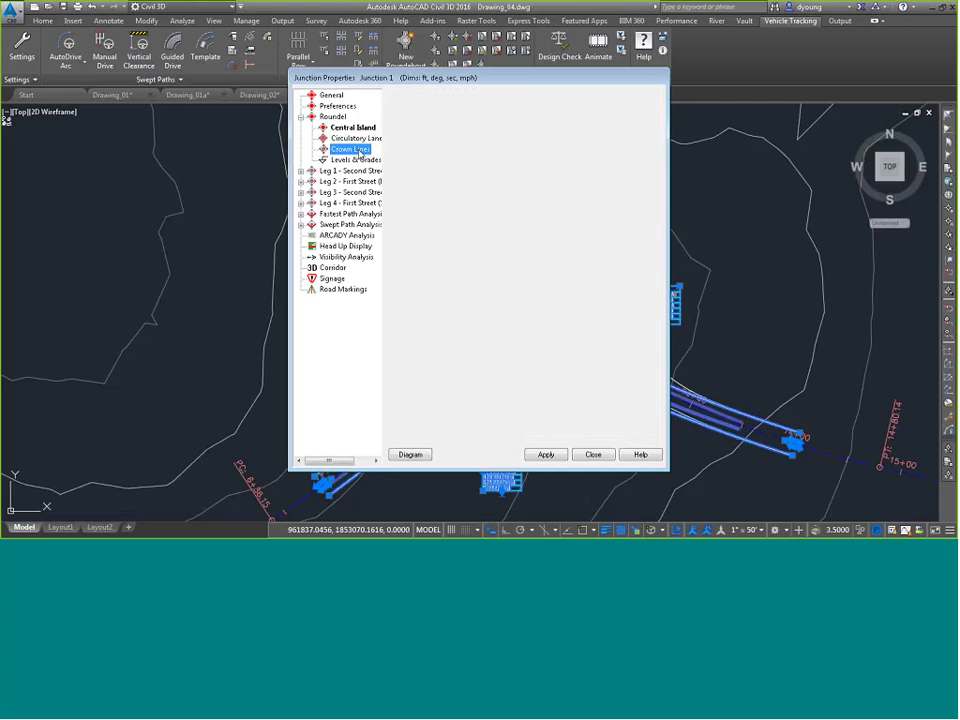
left_click(356, 160)
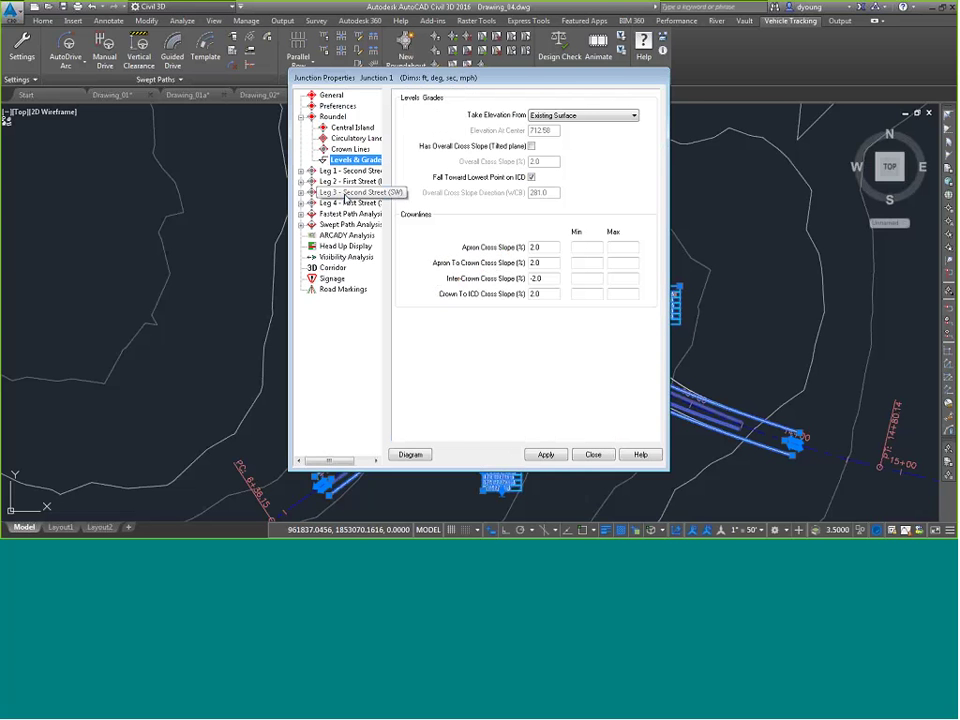
Step: Review Leg 3 - Second Street's Splitter Island and Approach pages and Leg 4 - First Street, then show the corridor options
left_click(344, 196)
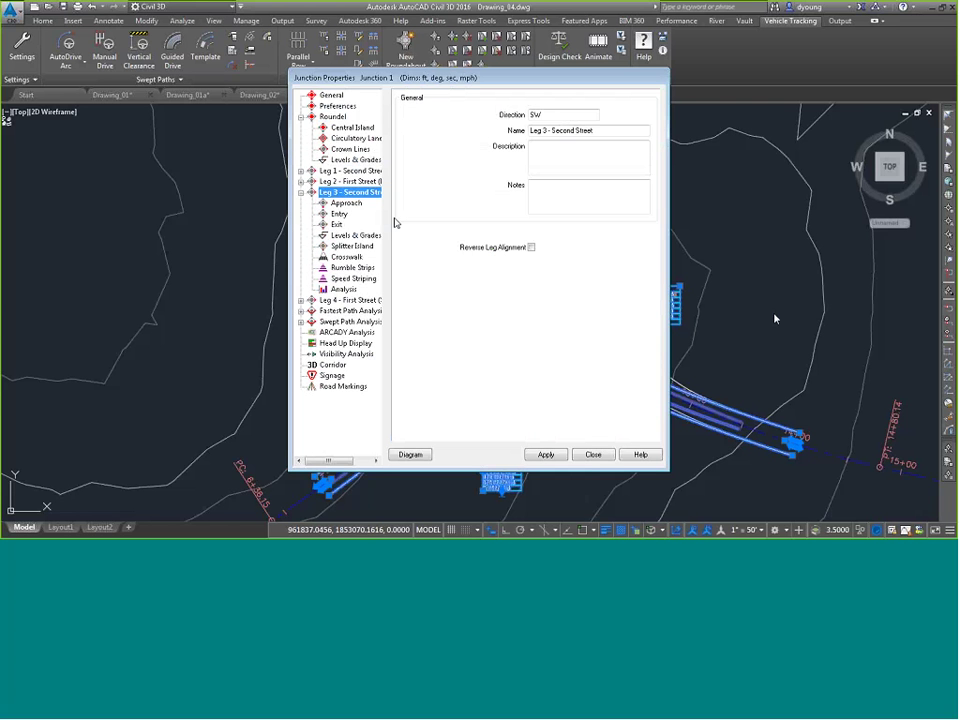
mouse_move(543, 85)
left_mouse_down()
mouse_move(352, 60)
mouse_move(355, 77)
left_mouse_up()
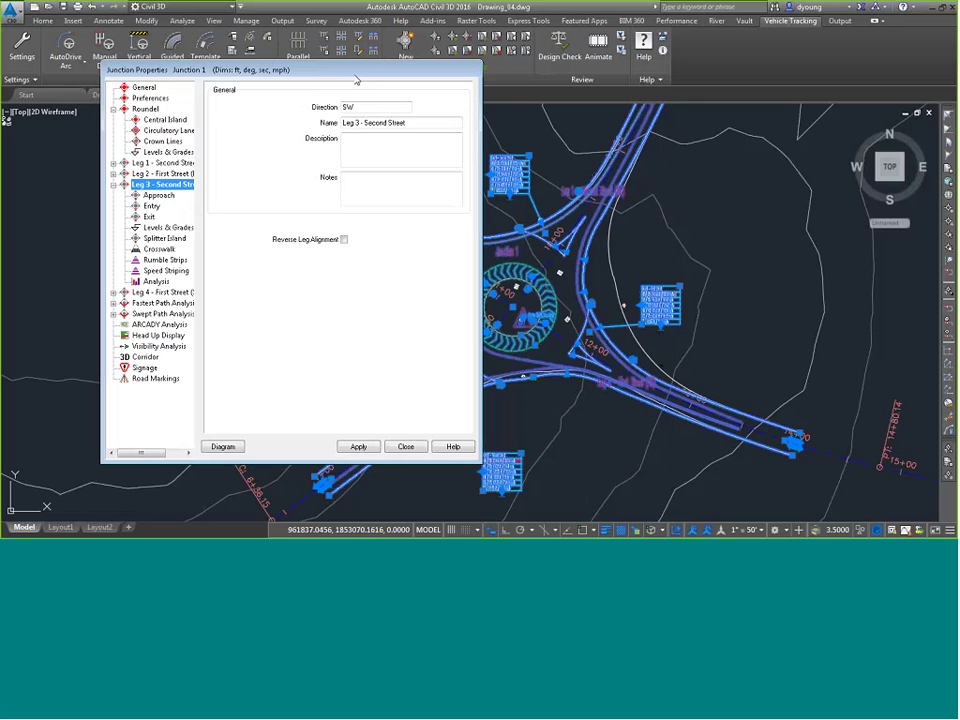
left_click(166, 239)
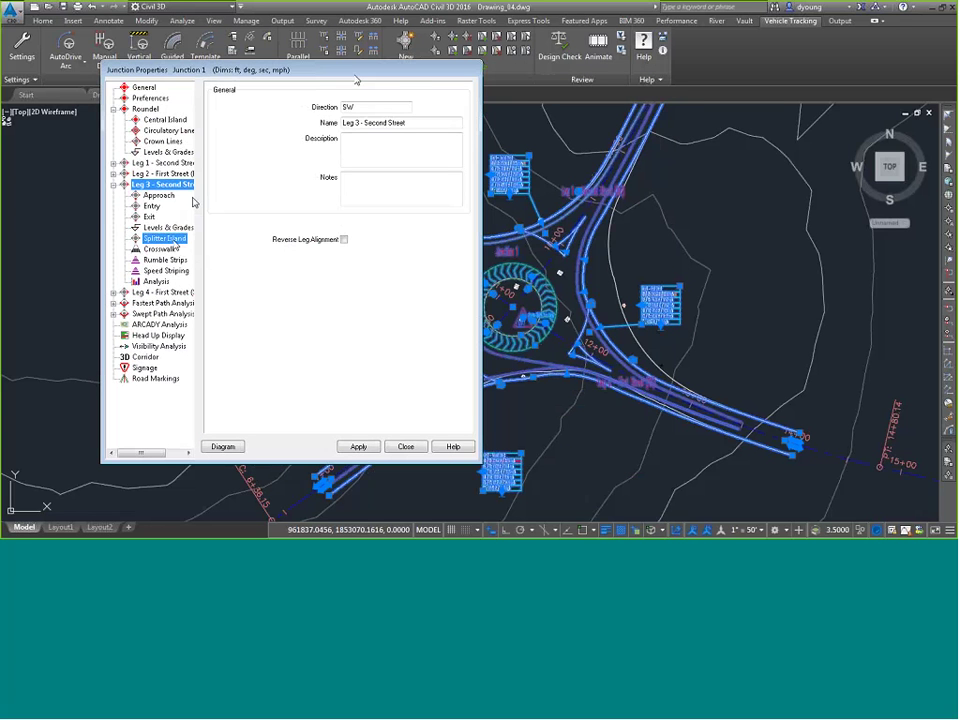
left_click(158, 195)
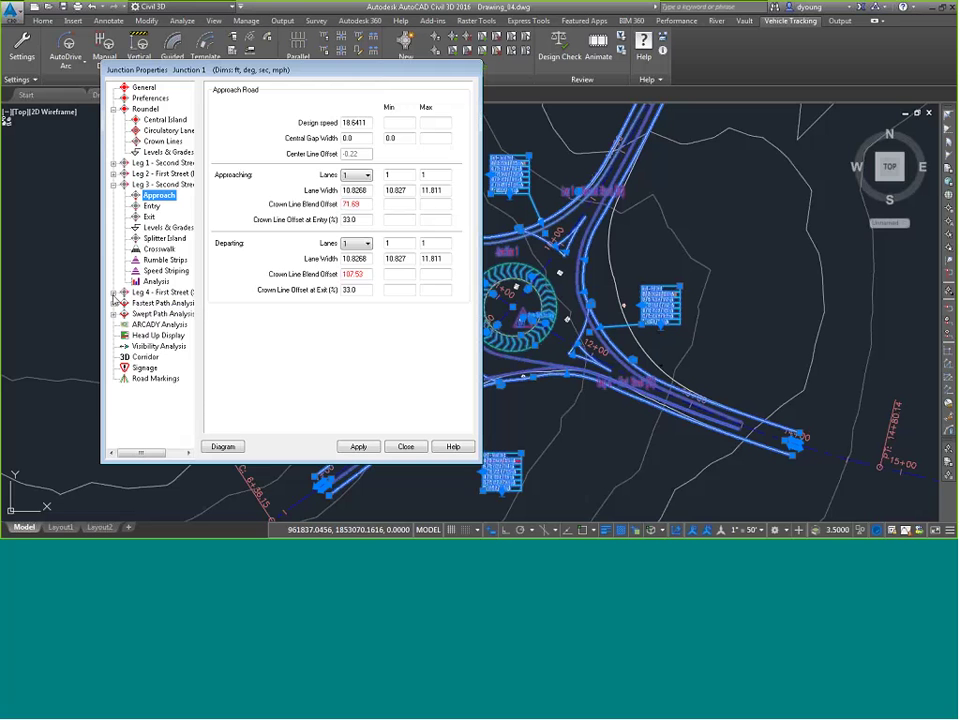
left_click(113, 294)
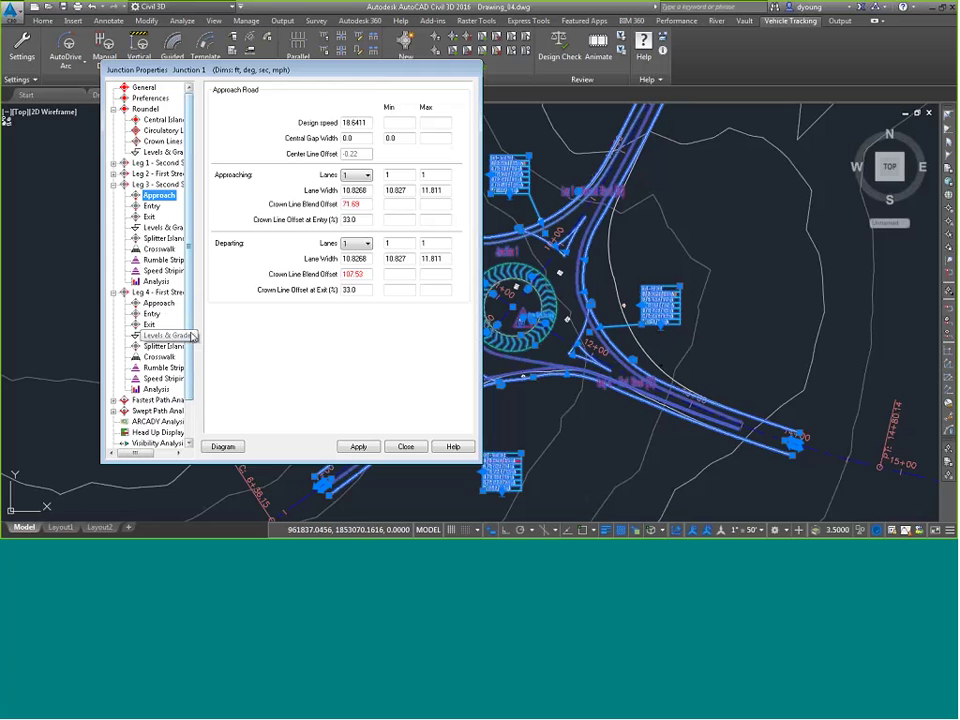
left_click(113, 184)
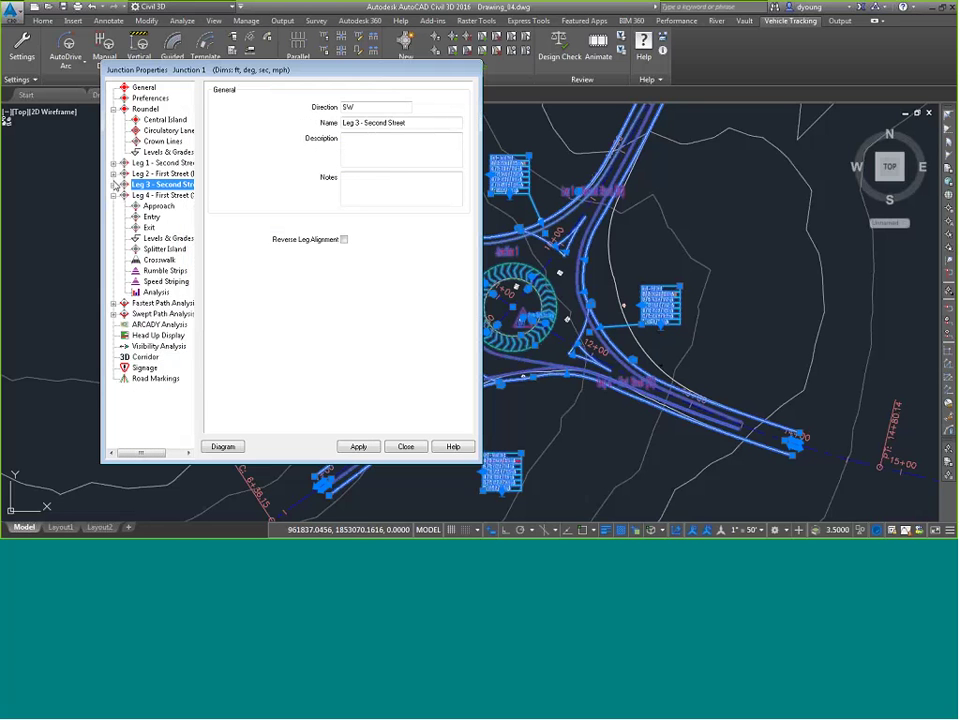
left_click(113, 195)
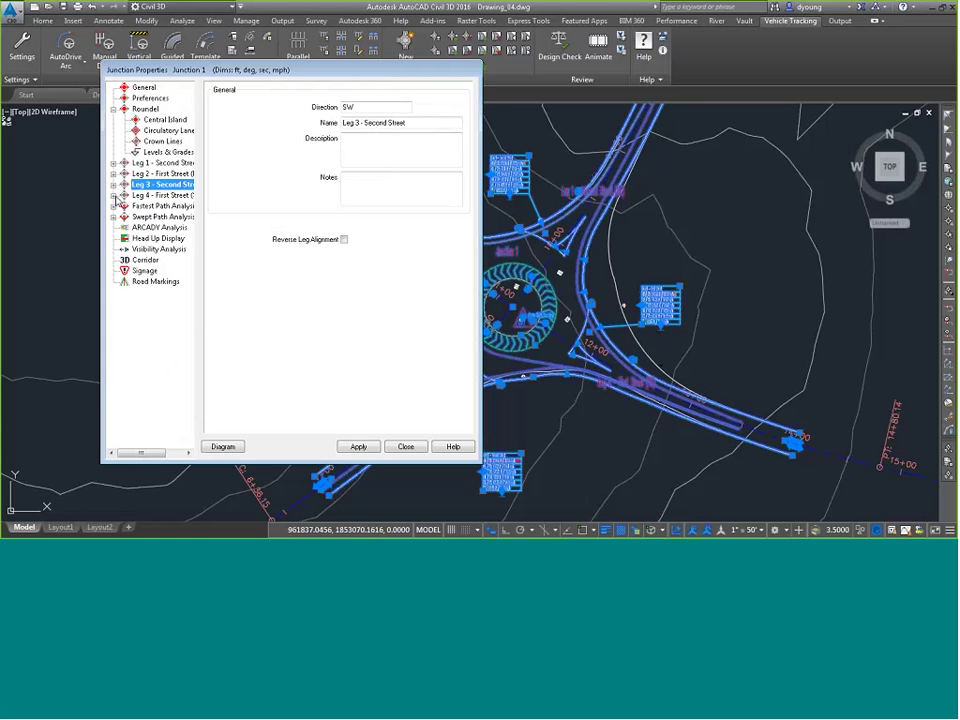
left_click(113, 108)
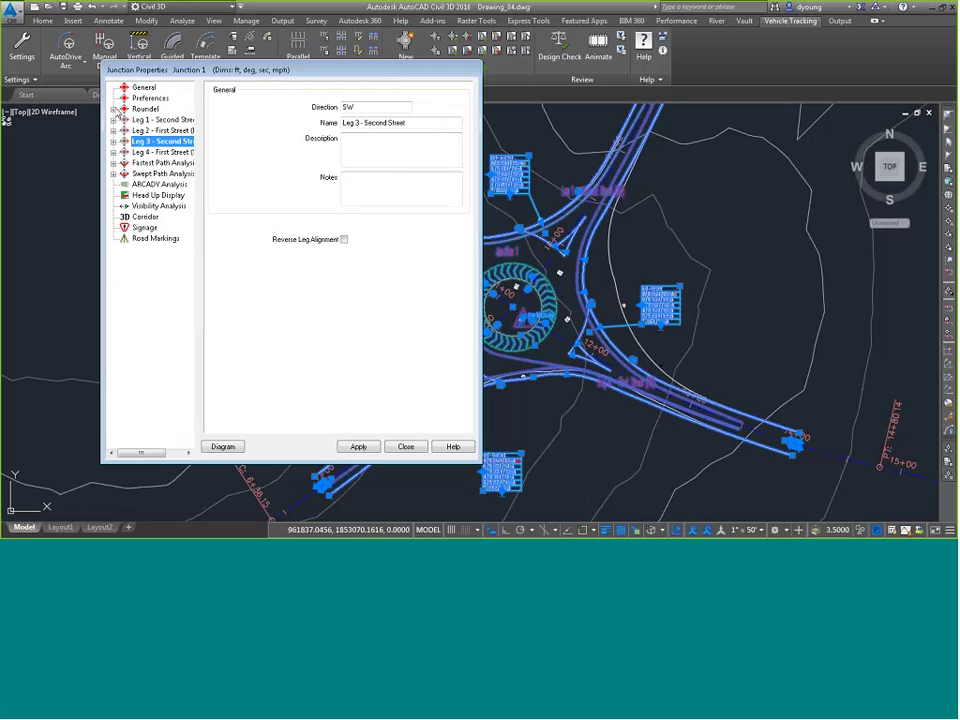
left_click(145, 217)
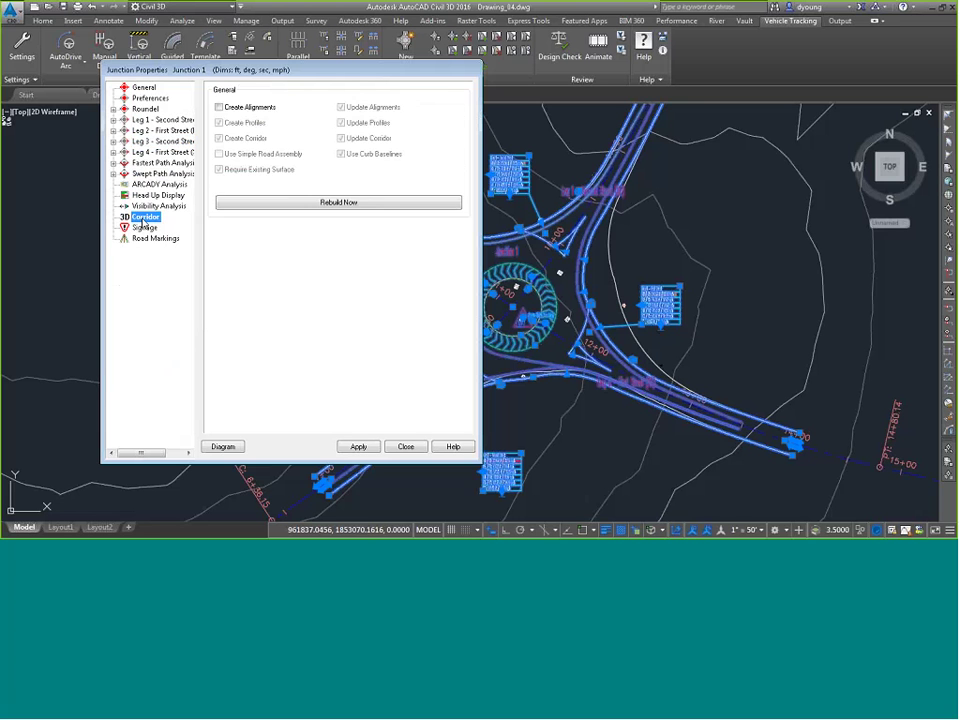
Step: Enable Create Alignments so profiles and the 3D corridor are built, close Junction Properties, and select the corridor
left_click(219, 107)
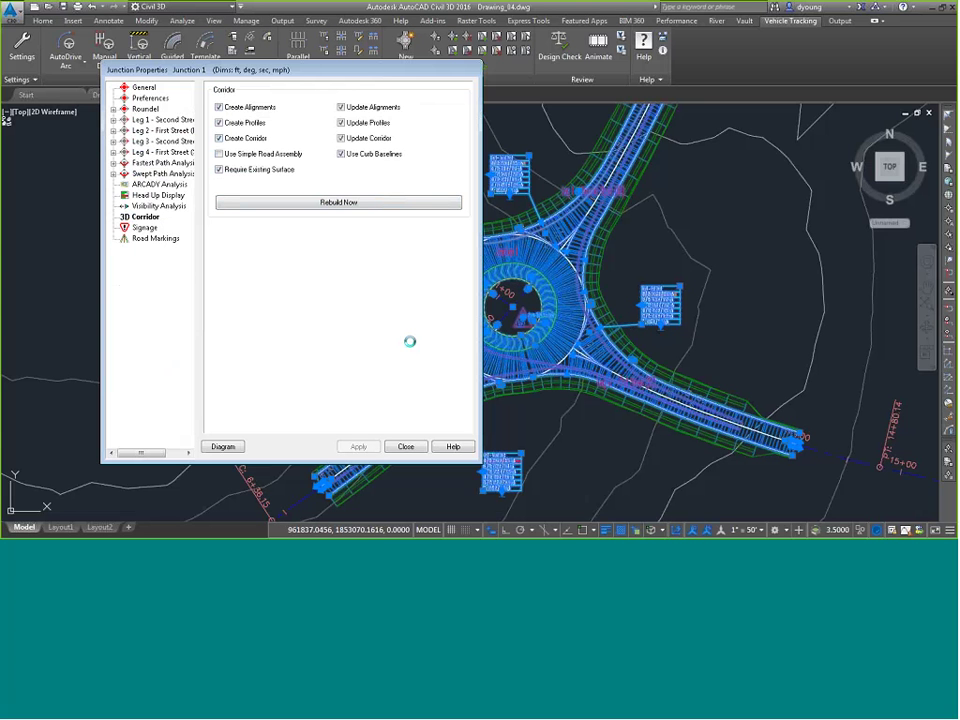
left_click(405, 446)
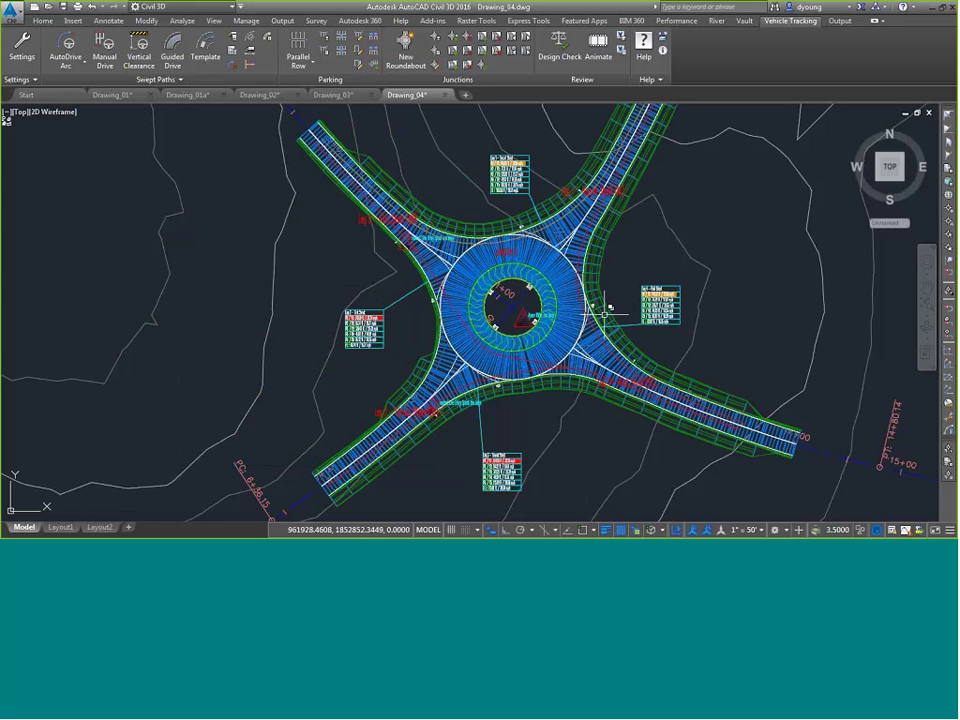
left_click(570, 317)
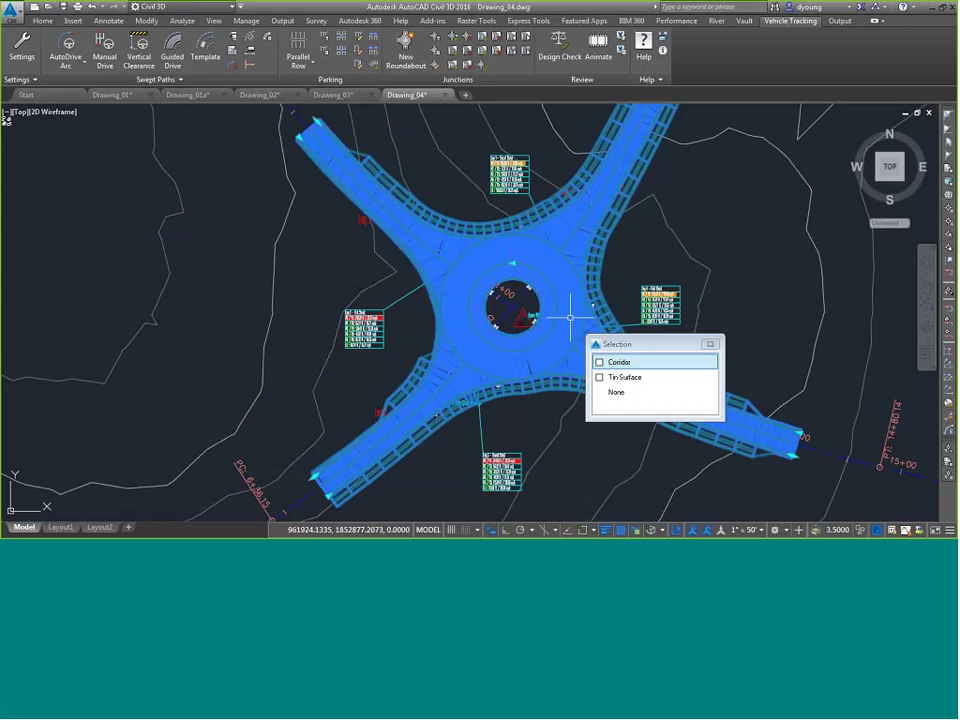
right_click(571, 317)
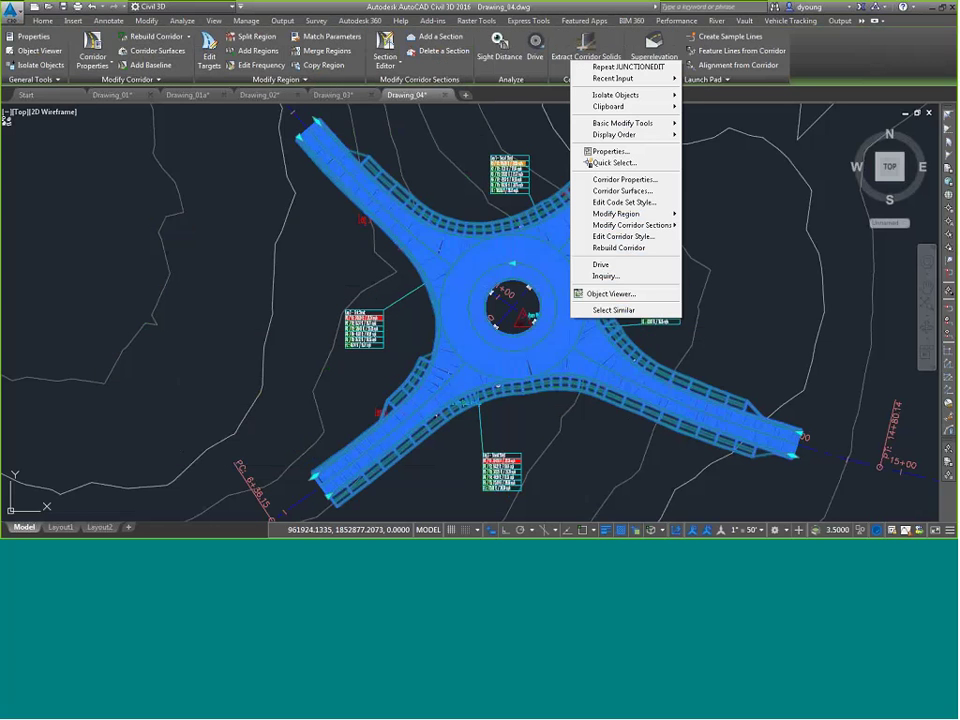
left_click(611, 294)
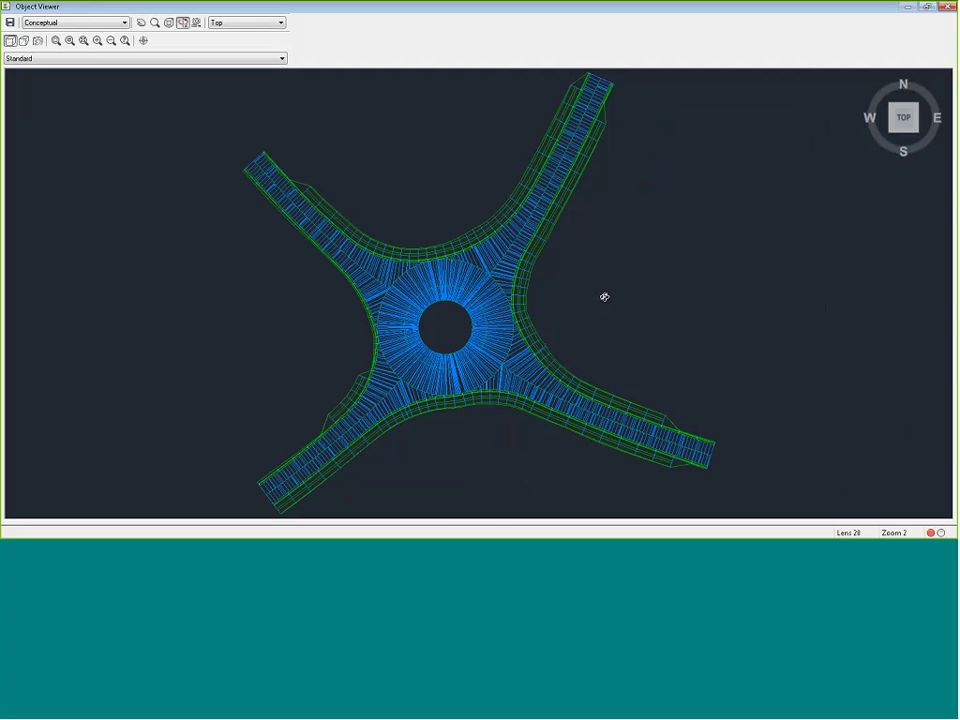
left_click_drag(604, 297, 358, 312)
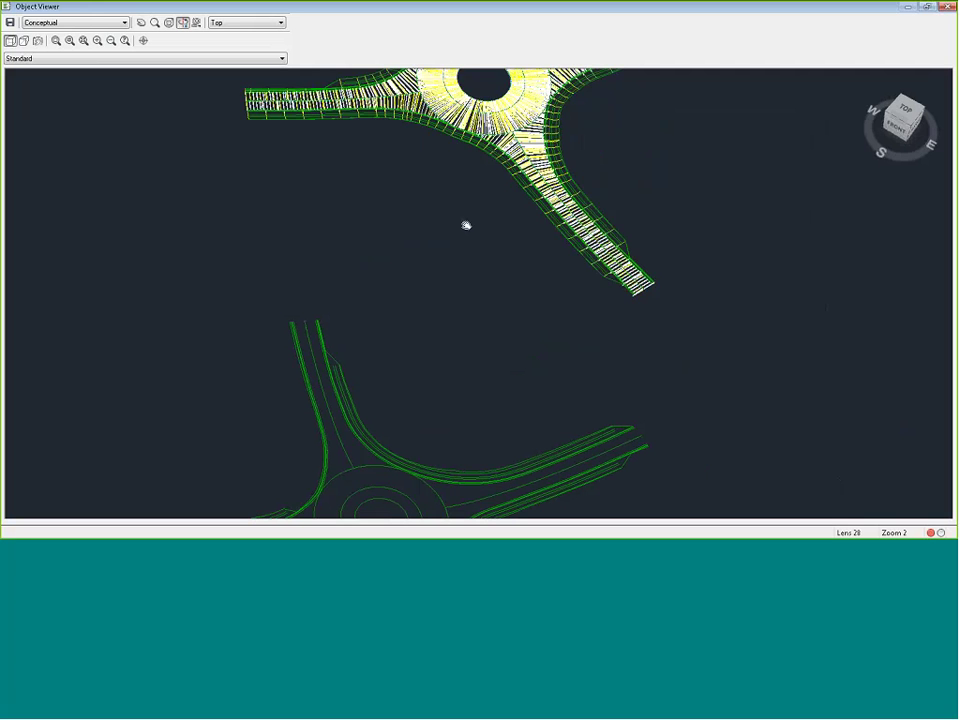
left_click_drag(466, 225, 399, 356)
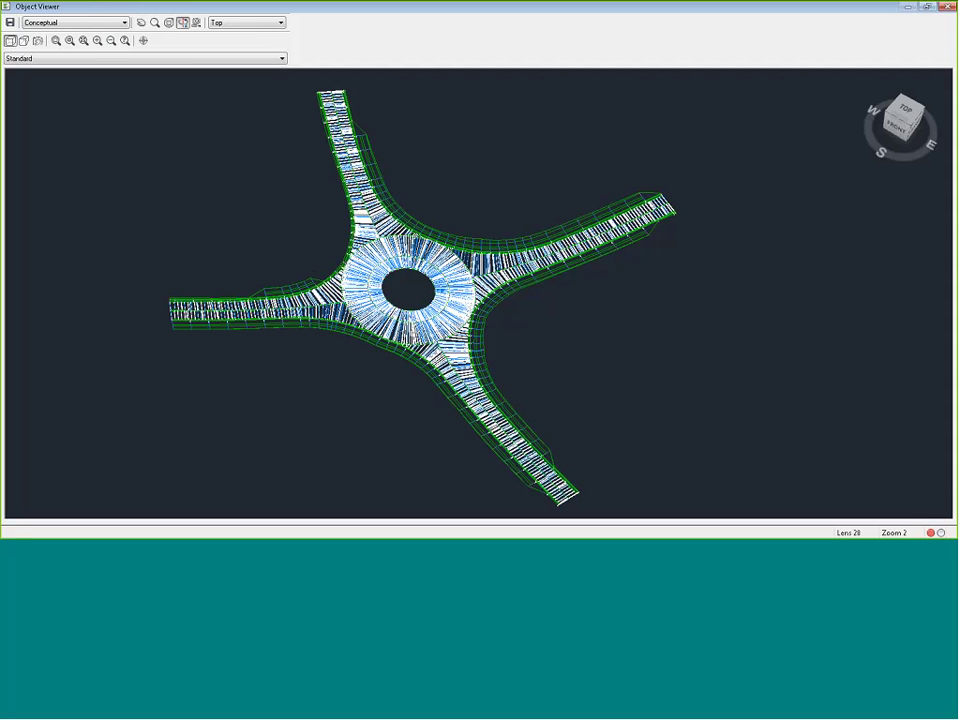
left_click_drag(510, 190, 524, 174)
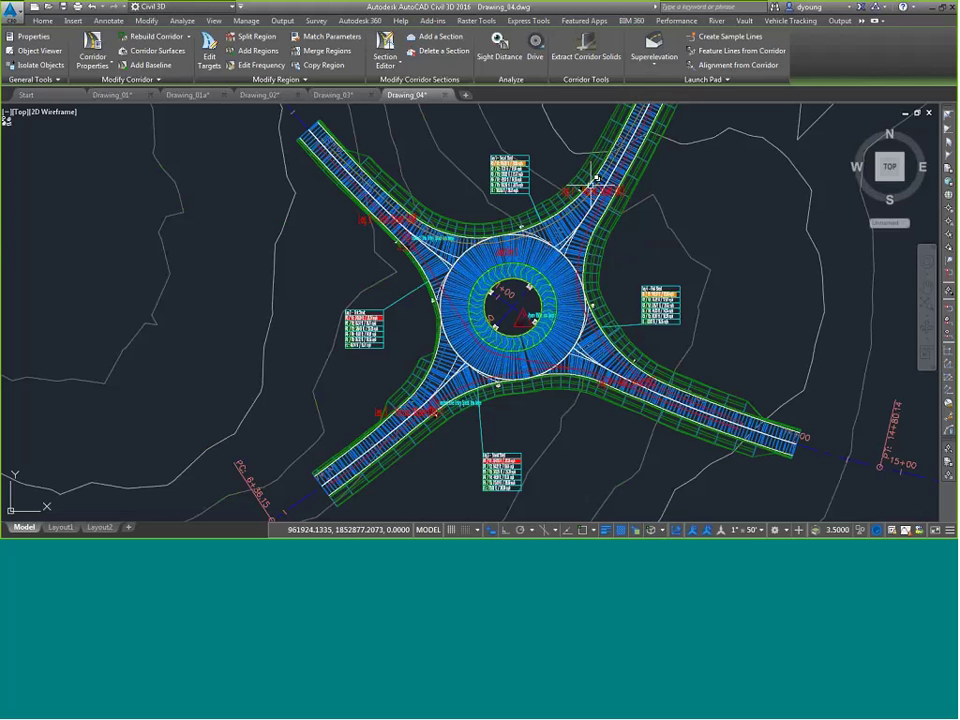
Step: Start AutoDrive Arc and pick the WB-67 interstate semi-trailer from the Vehicle Library Explorer
key("Escape")
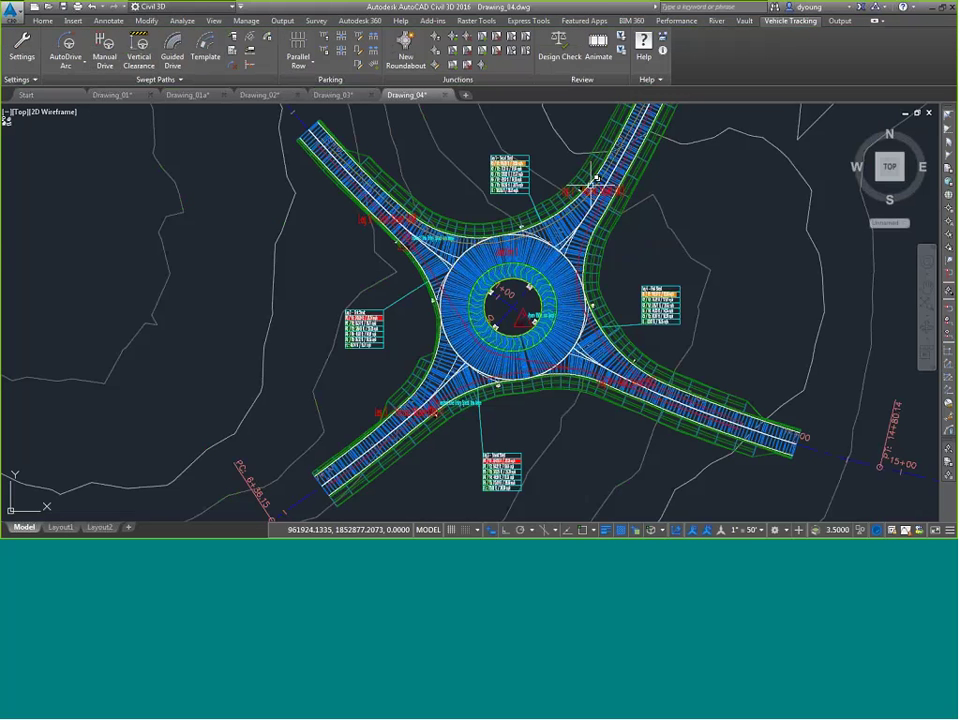
mouse_move(597, 178)
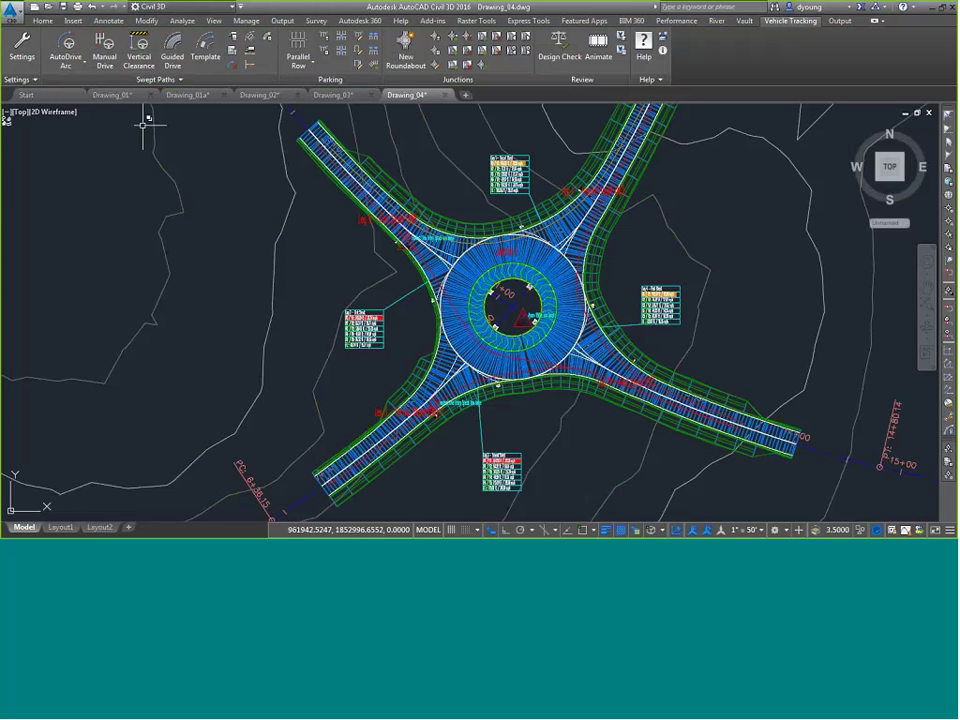
left_click(72, 45)
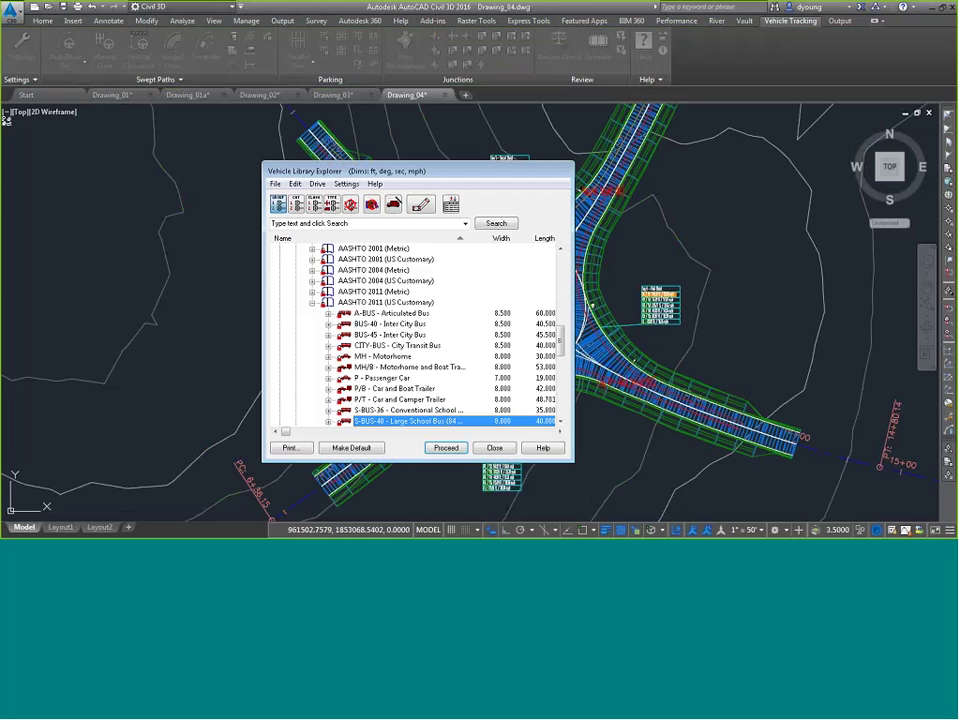
scroll(565, 363, "down", 3)
scroll(565, 363, "down", 2)
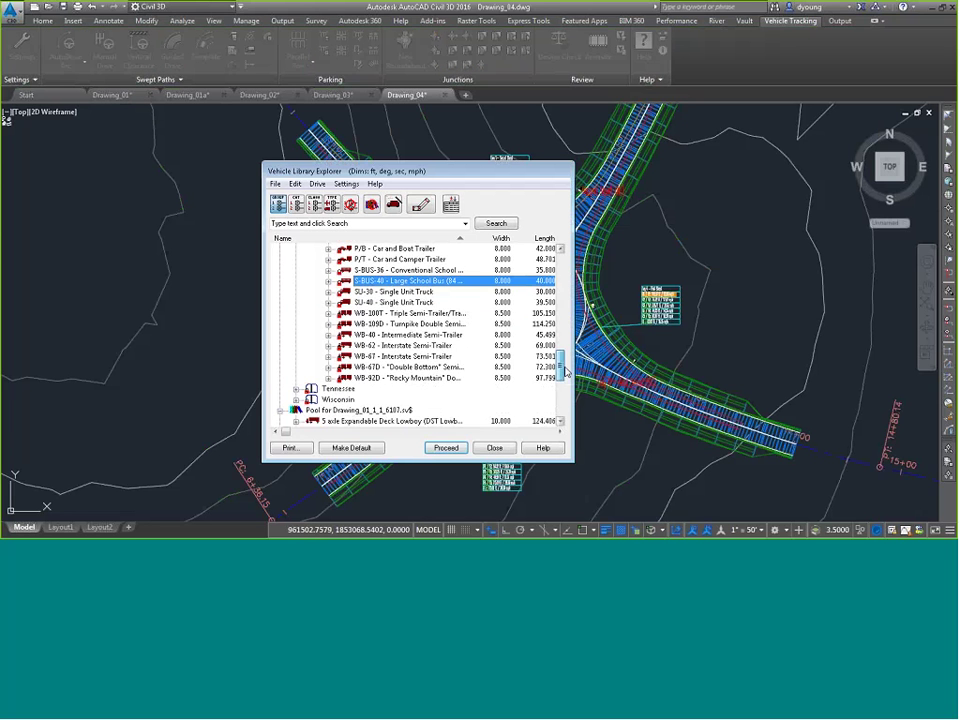
left_click(371, 357)
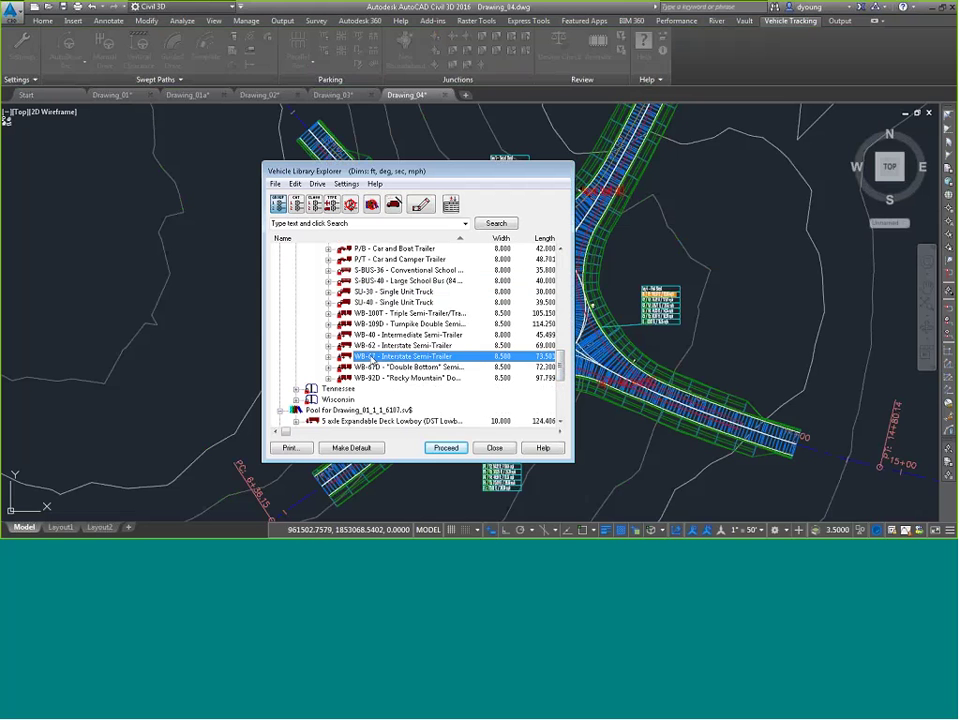
left_click(445, 448)
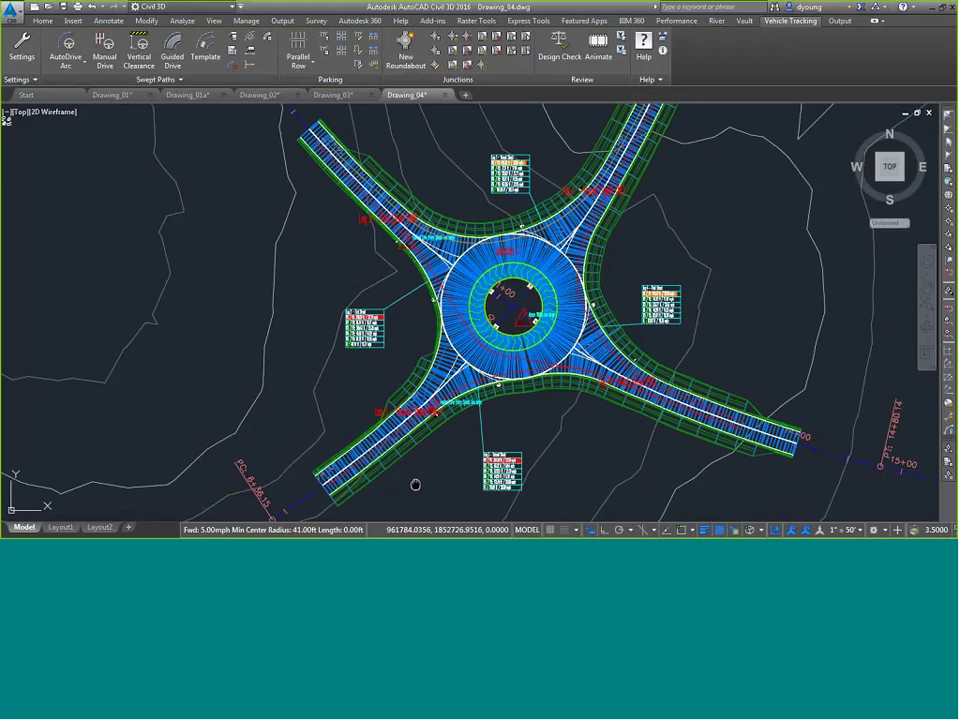
Step: Place the WB-67 on the Leg 3 approach and drive it through the roundabout, recording its red swept path
middle_click_drag(415, 485, 444, 406)
scroll(444, 406, "up", 6)
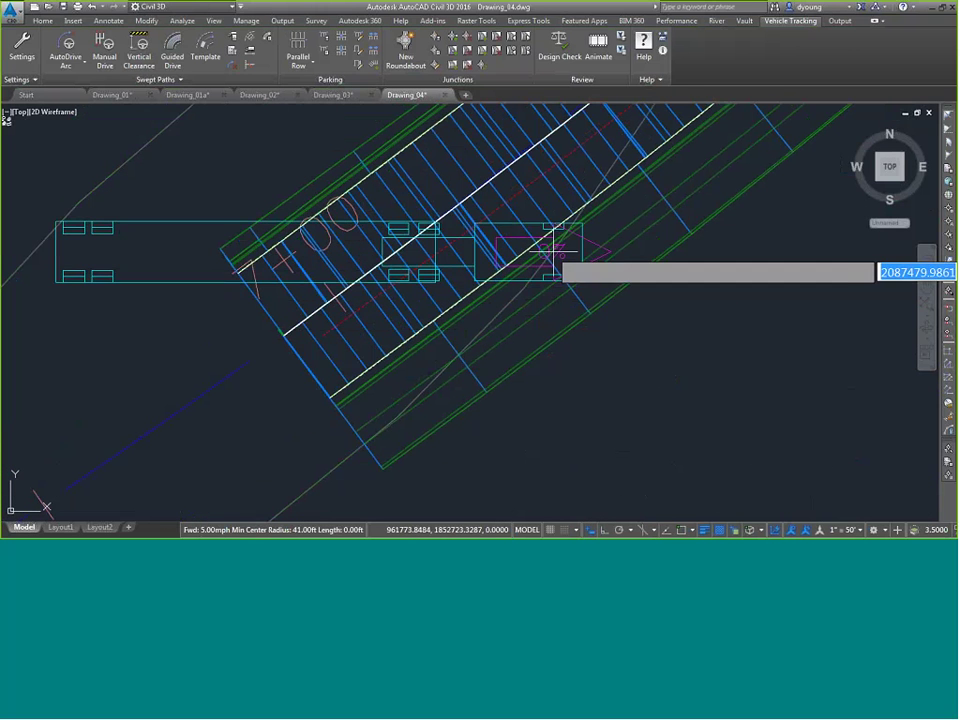
left_click(521, 236)
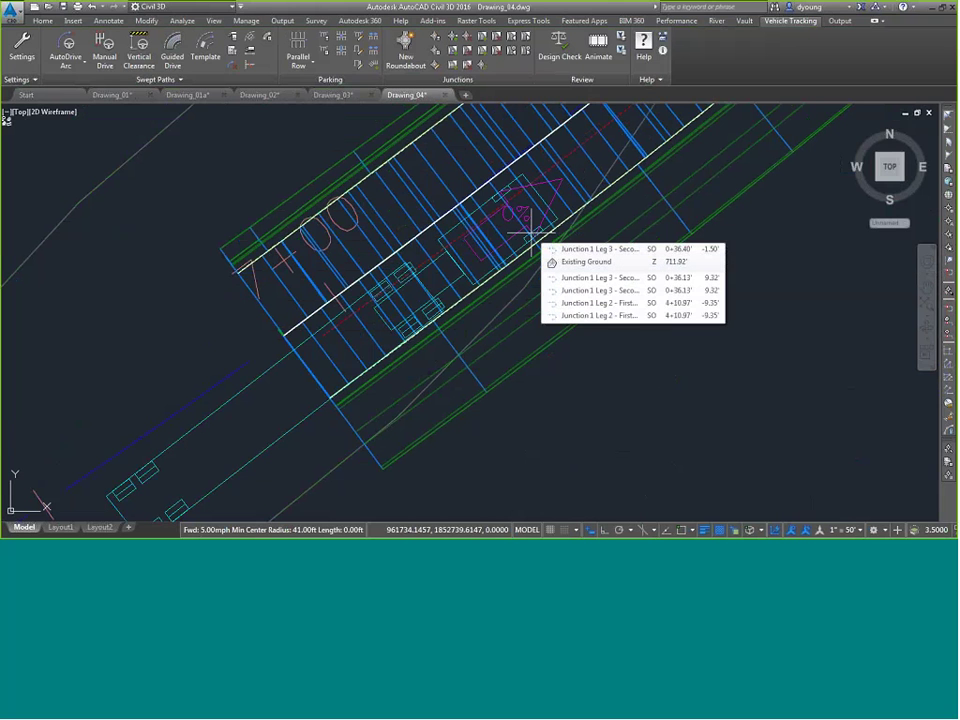
key("Return")
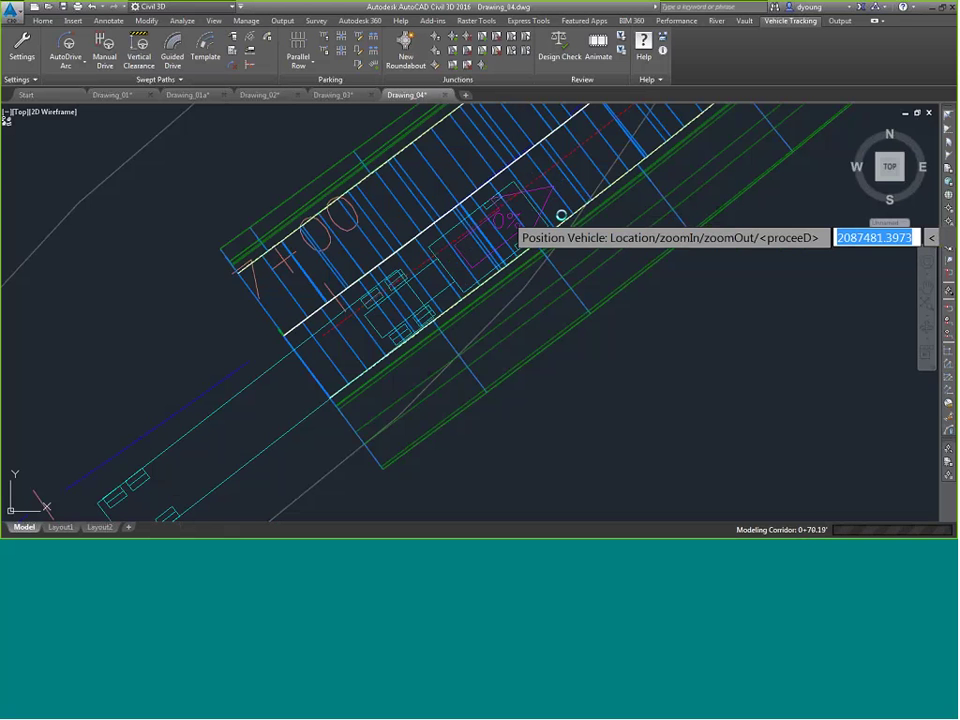
left_click(561, 215)
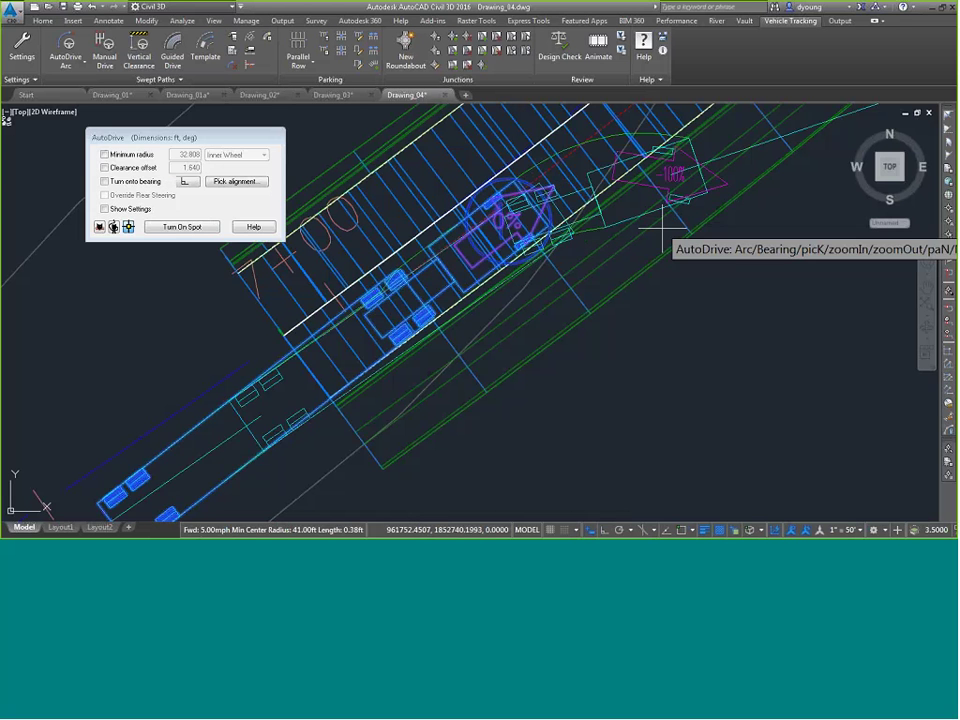
scroll(664, 216, "down", 3)
middle_click_drag(707, 231, 262, 429)
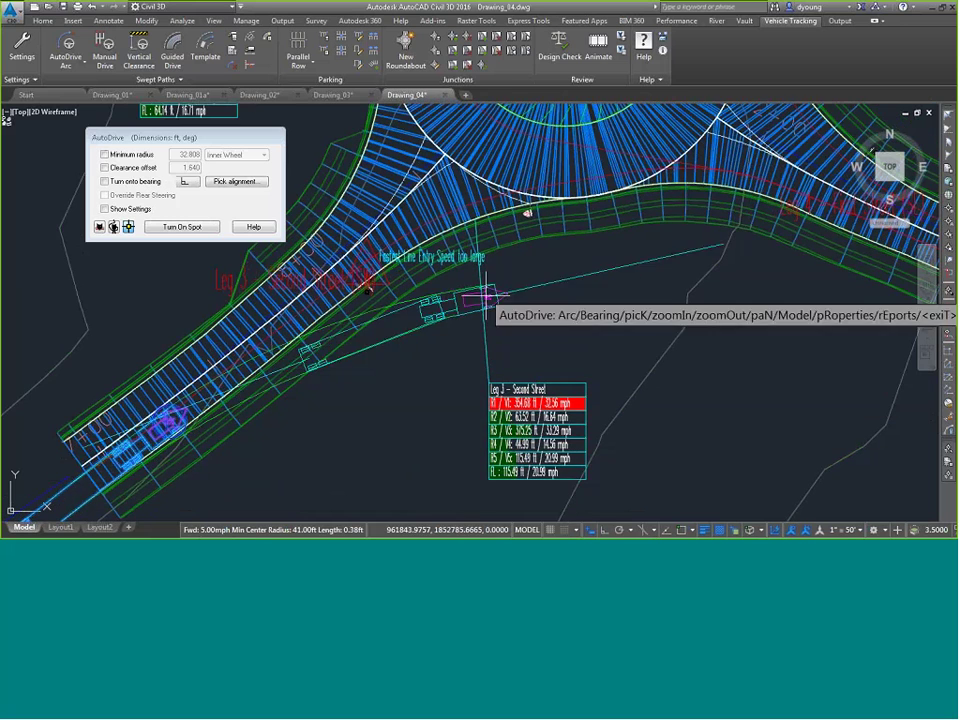
mouse_move(560, 120)
middle_mouse_down()
mouse_move(537, 318)
mouse_move(572, 517)
middle_mouse_up()
scroll(750, 420, "down", 4)
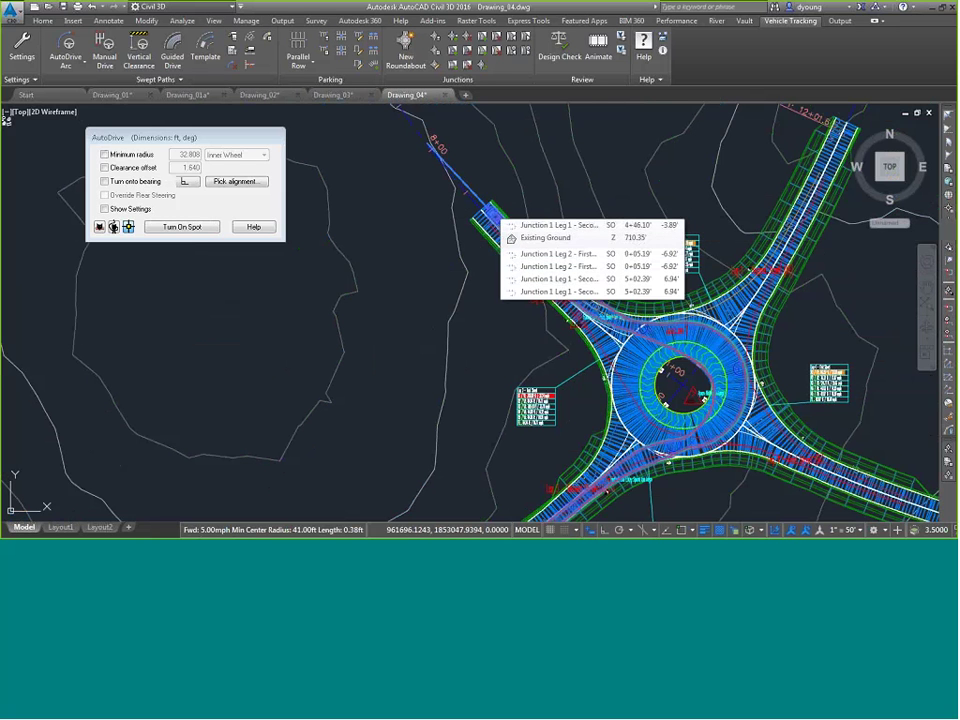
key("Return")
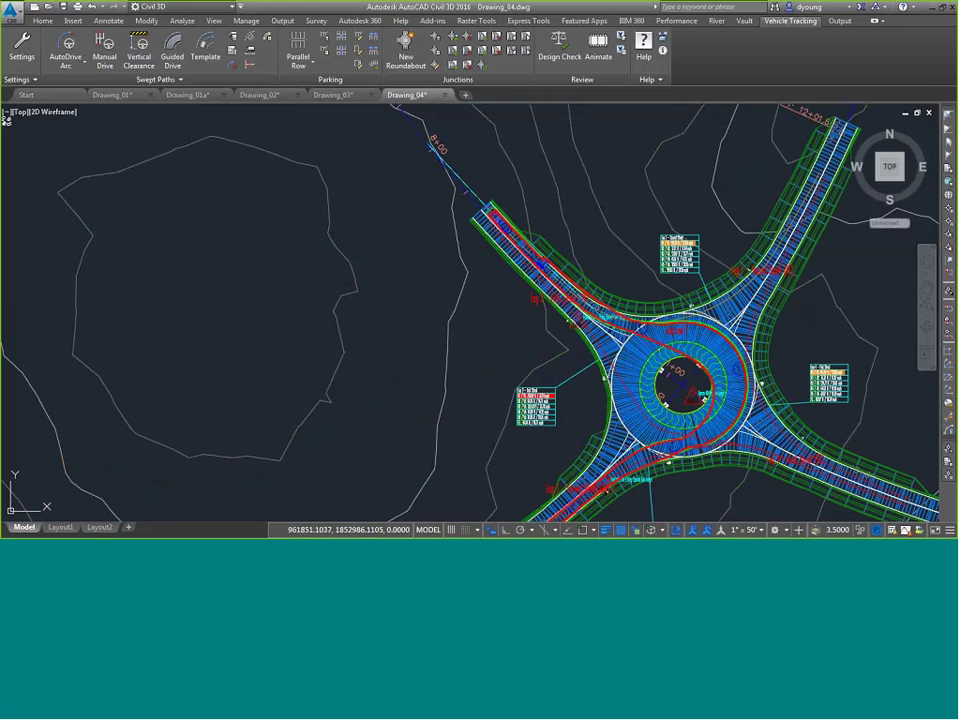
middle_click_drag(503, 206, 445, 36)
scroll(562, 312, "up", 4)
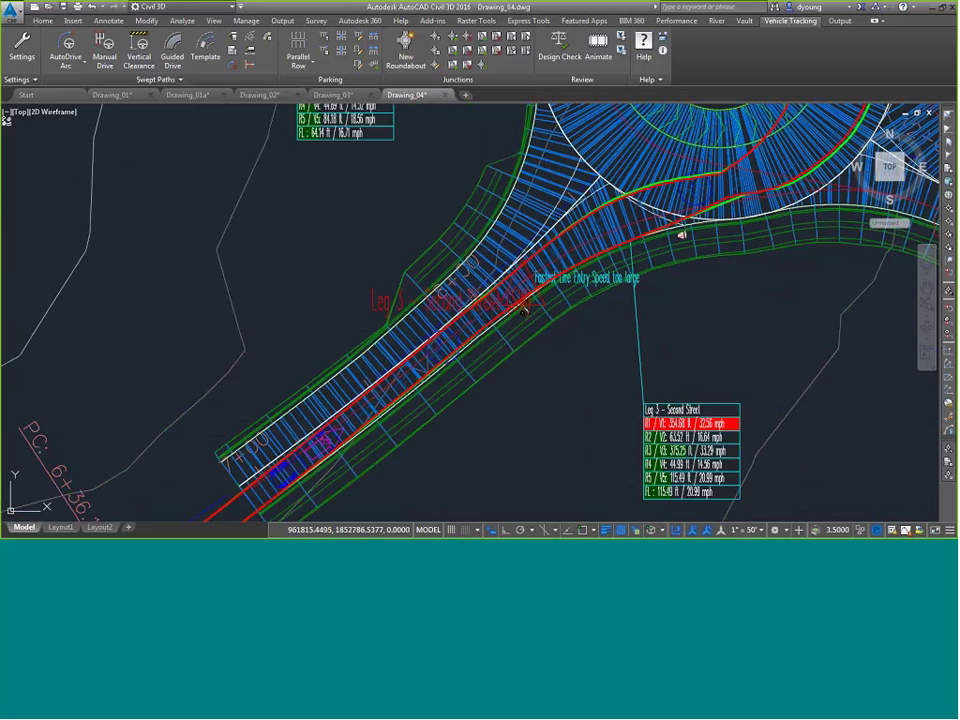
left_click(487, 118)
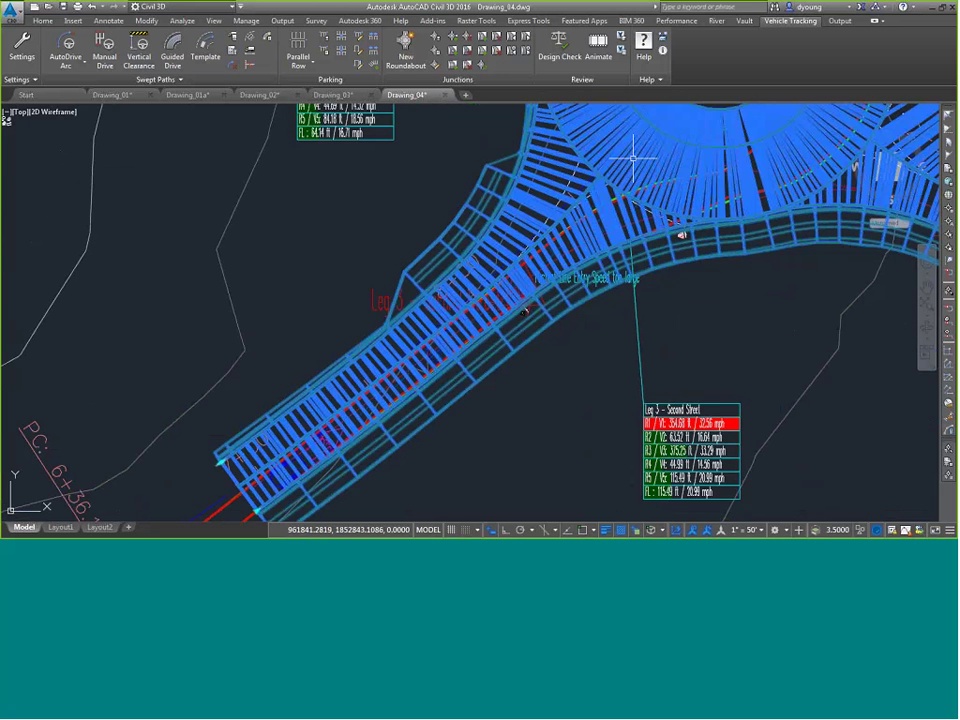
right_click(628, 160)
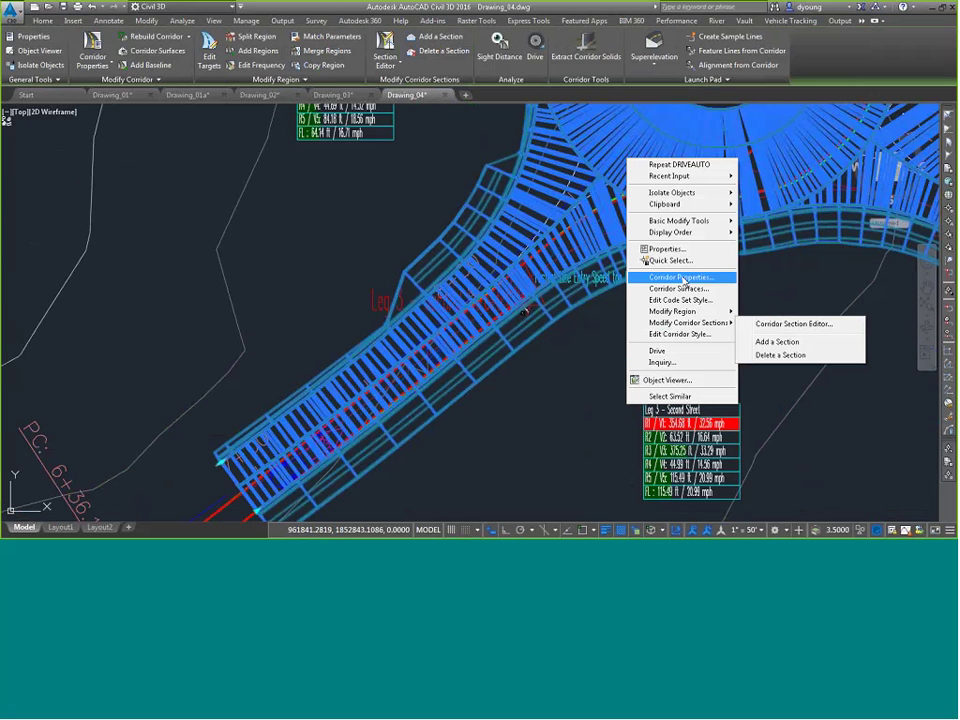
left_click(681, 278)
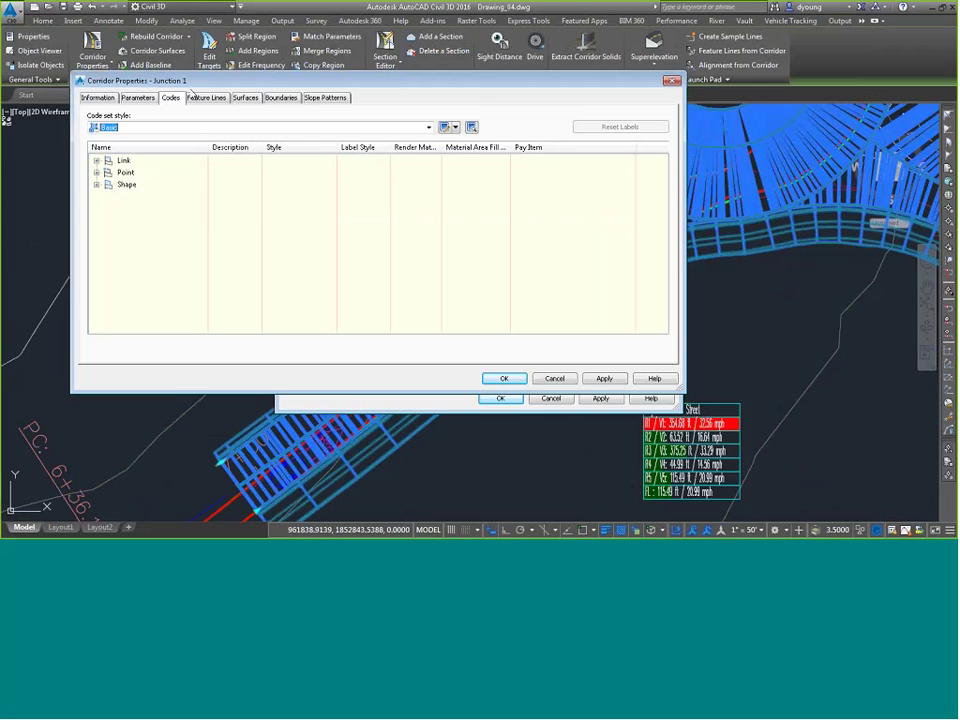
left_click(131, 128)
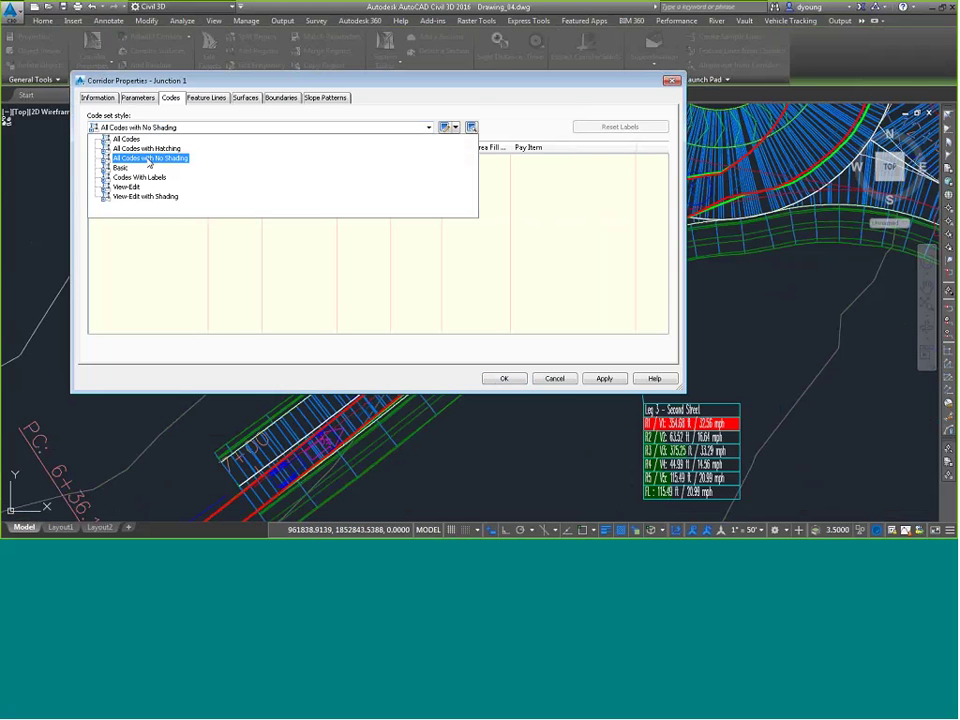
left_click(148, 166)
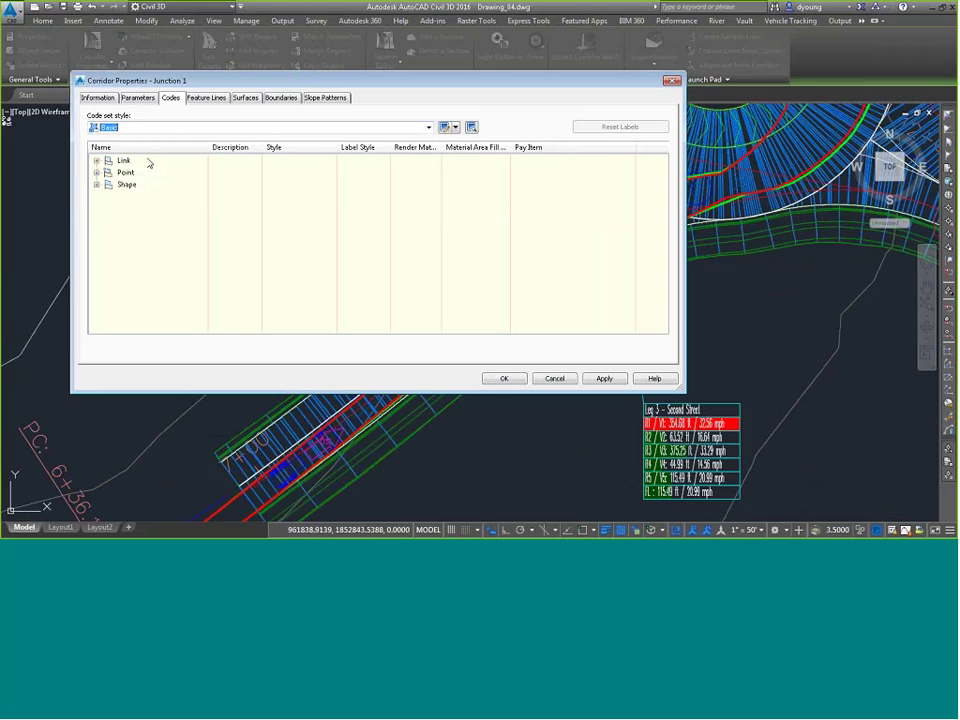
left_click(504, 378)
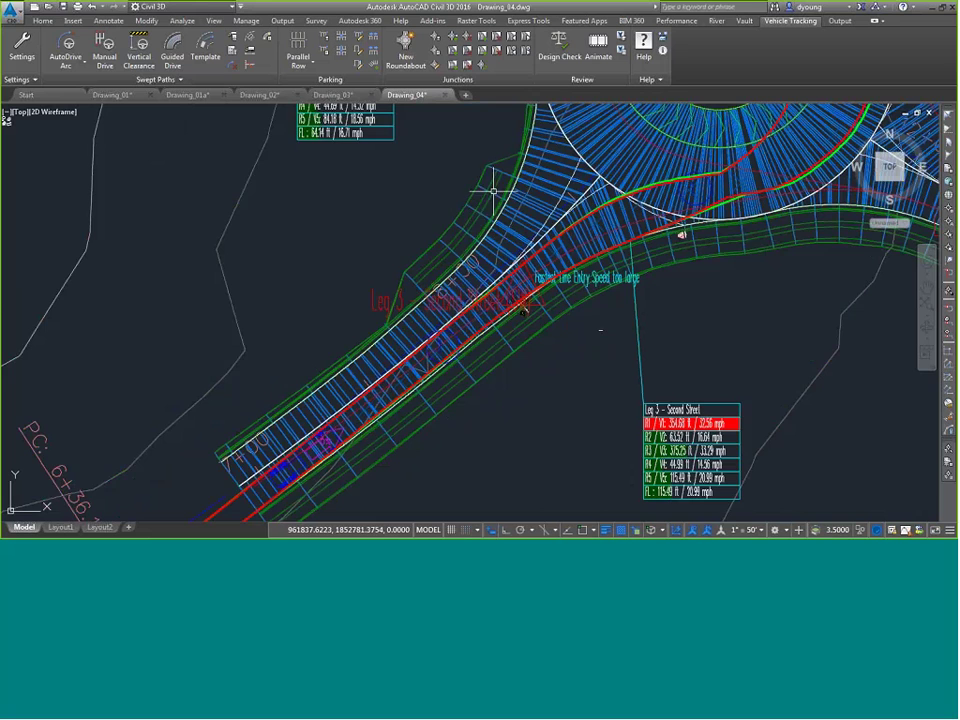
Step: Select the red WB-67 swept path, reframe the roundabout legs, and launch AutoDrive Arc for the vehicle library
mouse_move(491, 197)
middle_mouse_down()
mouse_move(489, 212)
mouse_move(336, 377)
middle_mouse_up()
middle_click_drag(575, 436, 571, 442)
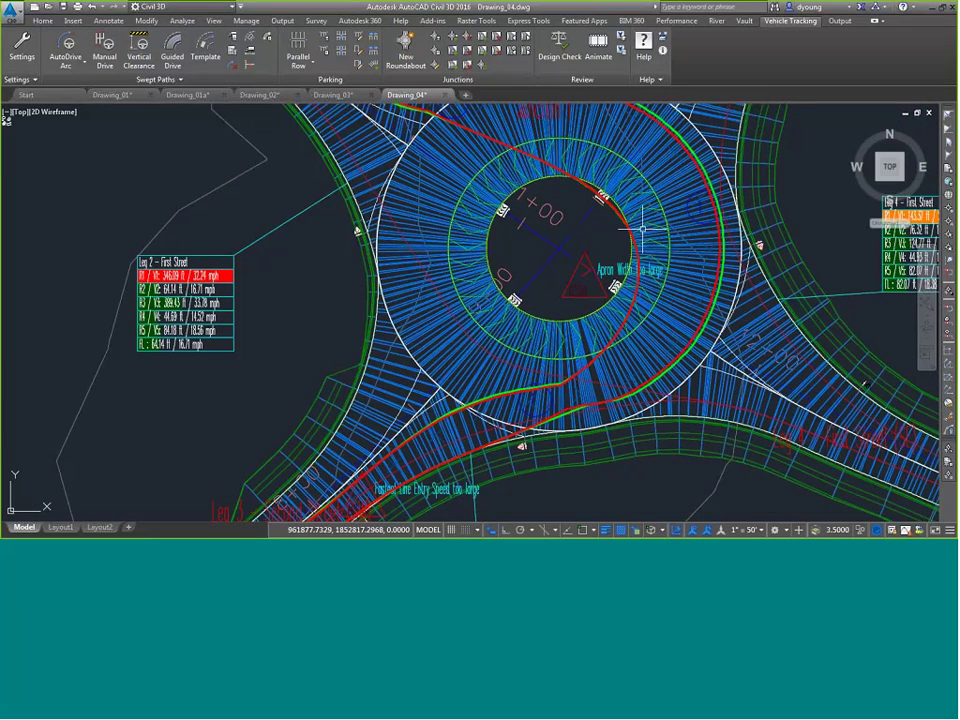
scroll(642, 228, "up", 2)
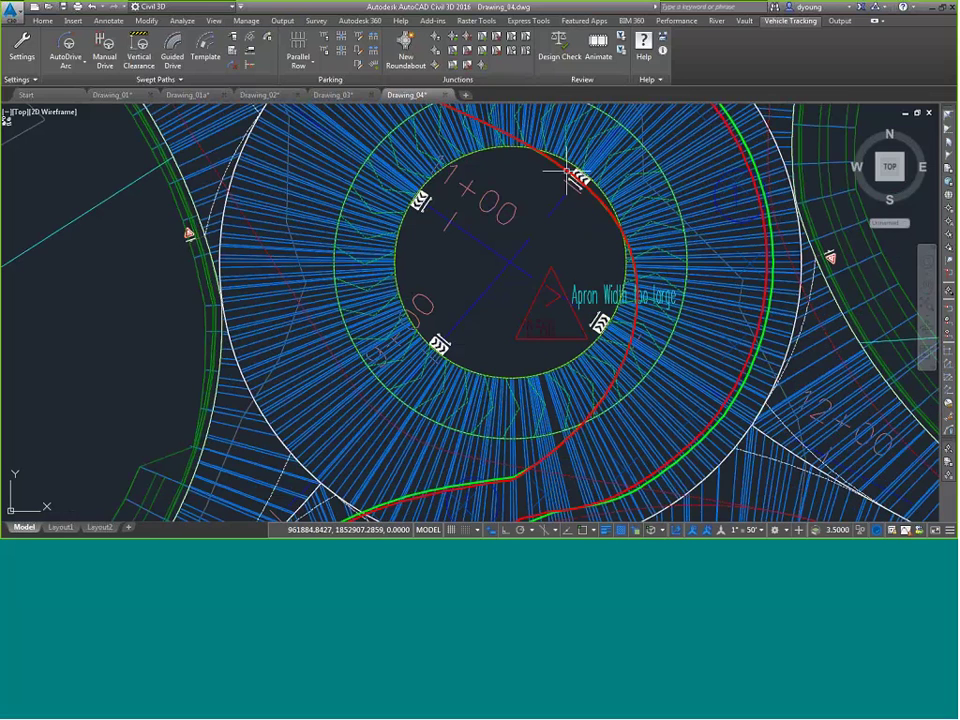
left_click(568, 170)
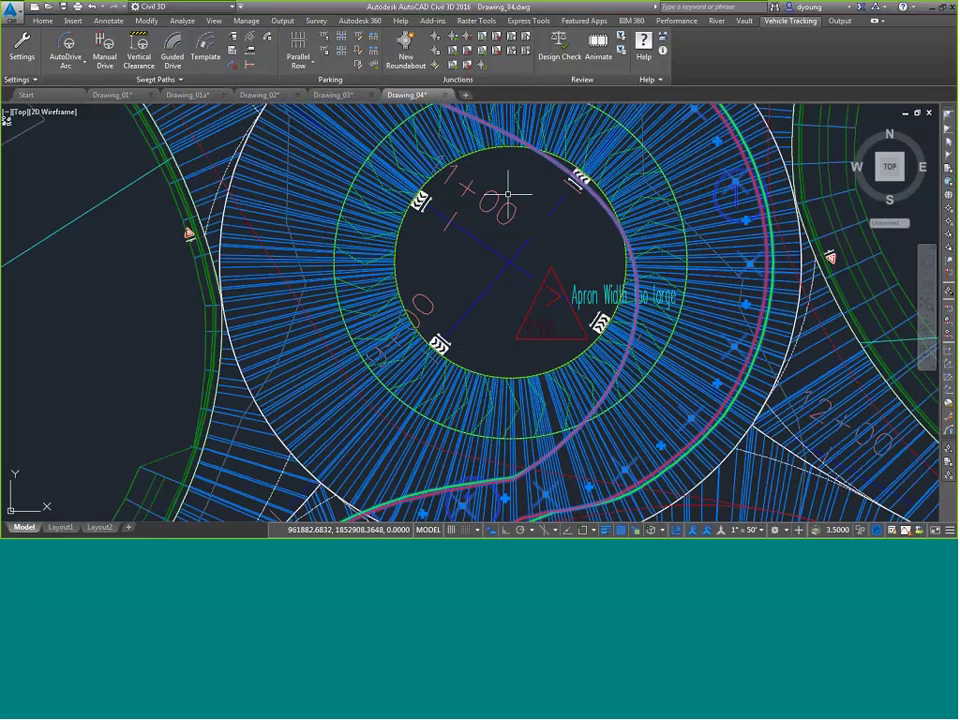
scroll(506, 255, "down", 4)
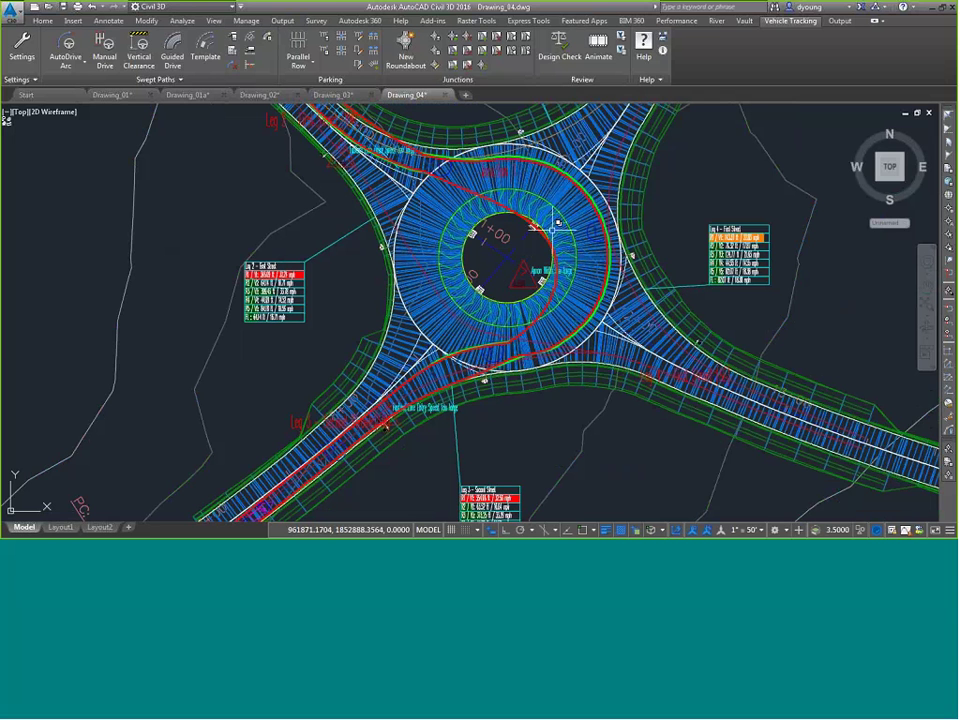
mouse_move(718, 161)
middle_mouse_down()
mouse_move(681, 274)
mouse_move(449, 246)
middle_mouse_up()
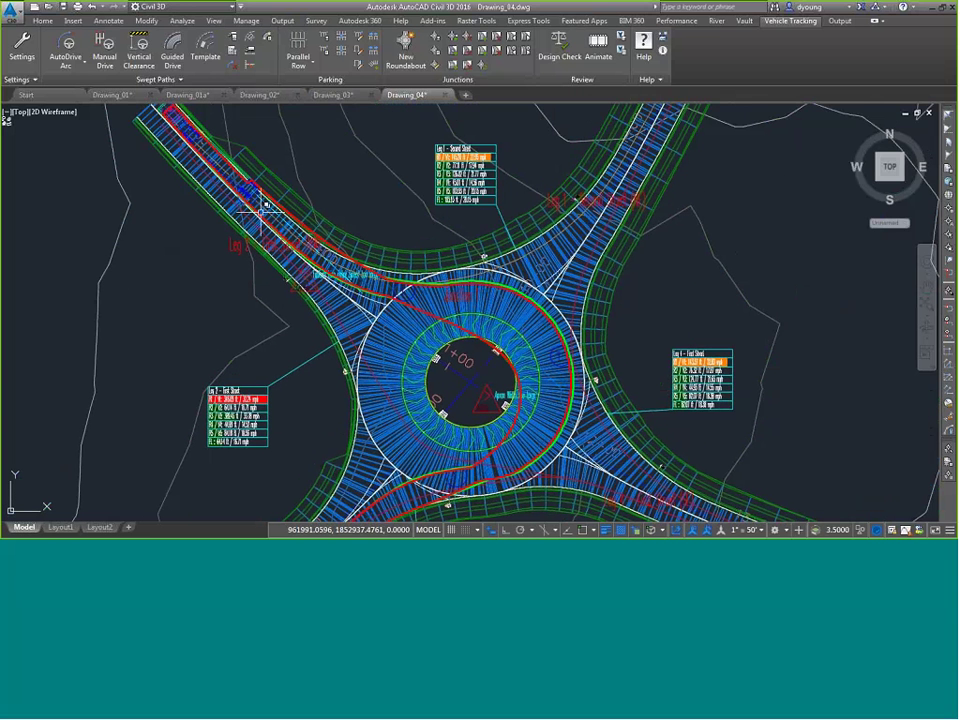
left_click(67, 44)
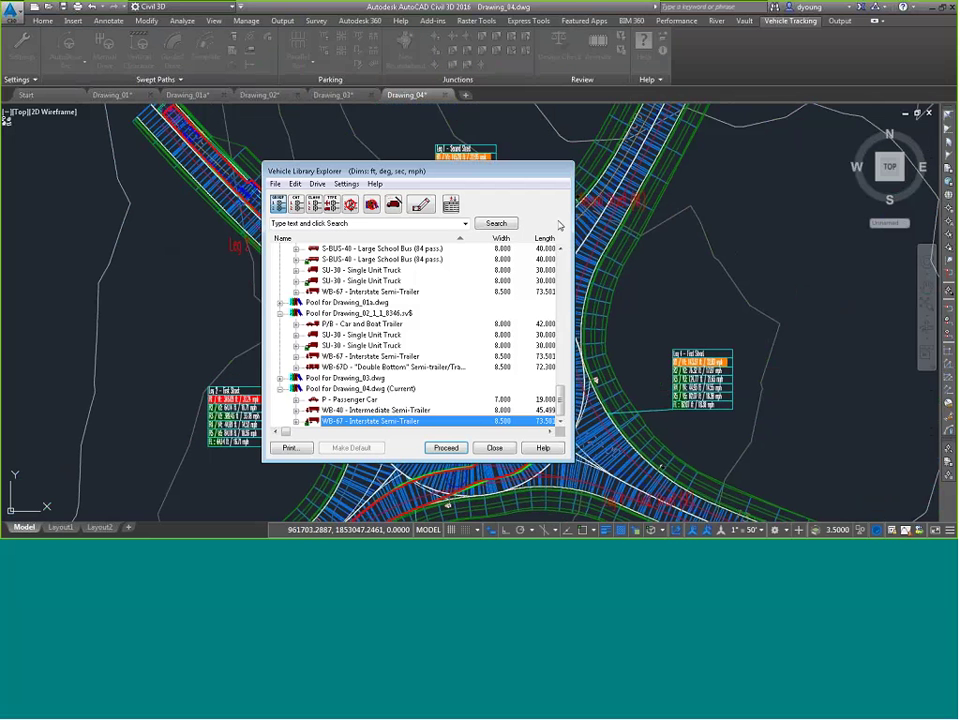
Step: Choose the P/B - Car and Boat Trailer and place it on the upper-right leg
left_click_drag(562, 400, 562, 392)
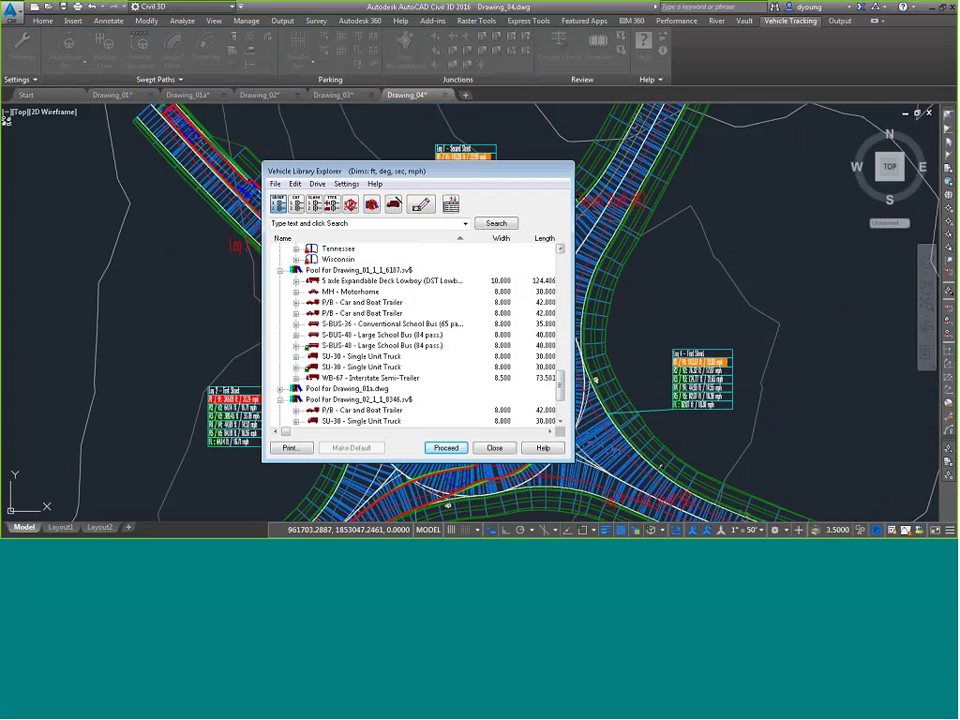
left_click(346, 313)
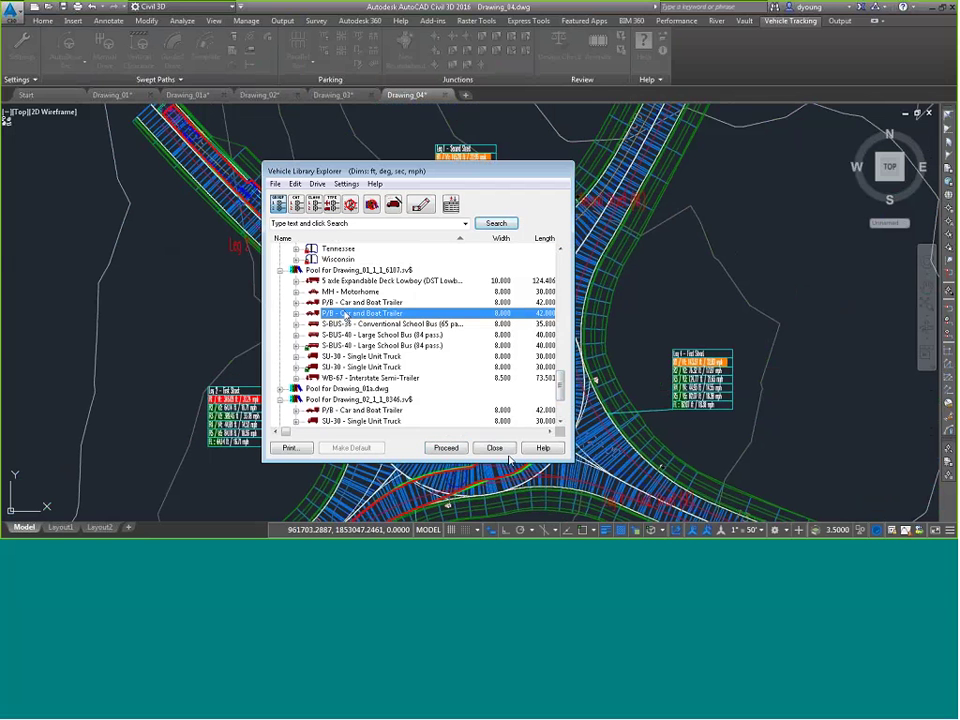
left_click(446, 447)
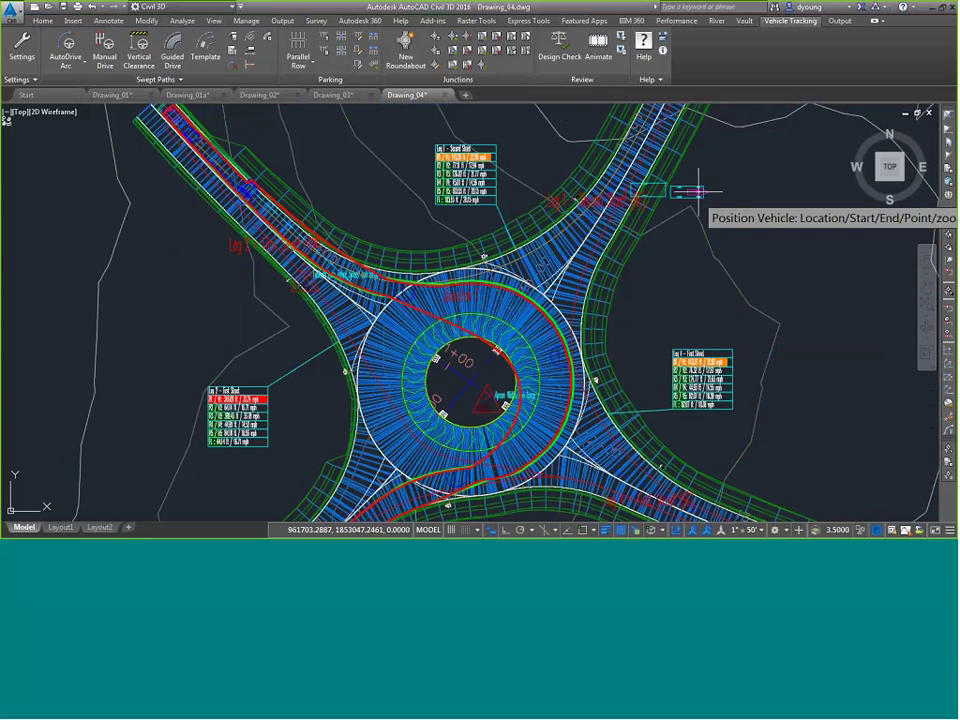
scroll(688, 190, "up", 2)
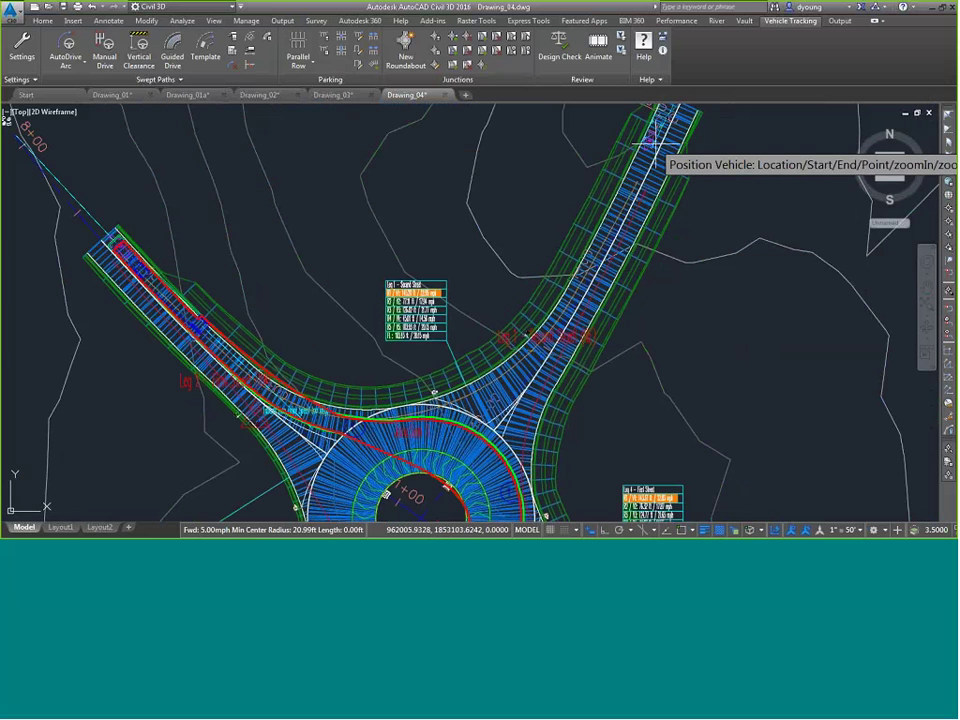
left_click(652, 140)
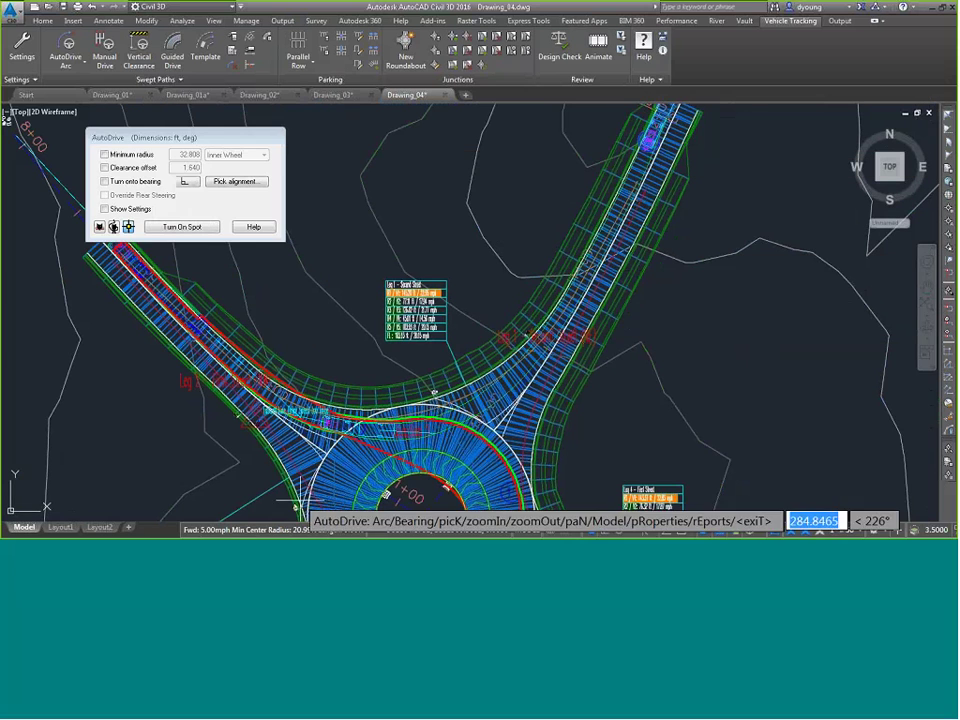
Step: Drive the trailer around the ring to the lower-left leg, finish its purple swept path, and select it
middle_click_drag(298, 497, 462, 222)
middle_click_drag(140, 500, 482, 212)
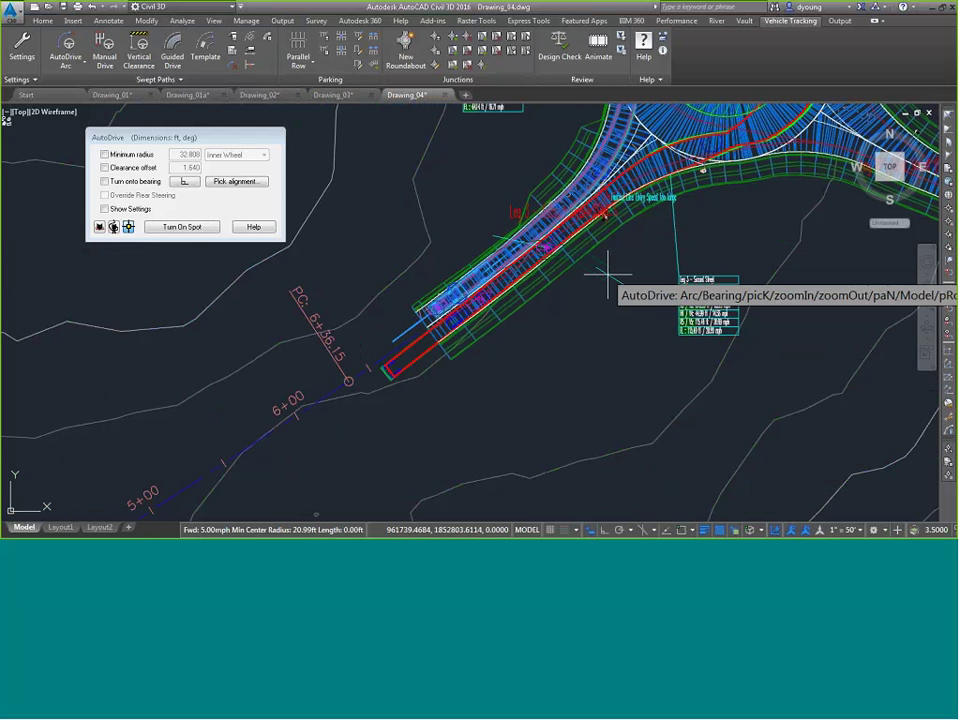
key("Return")
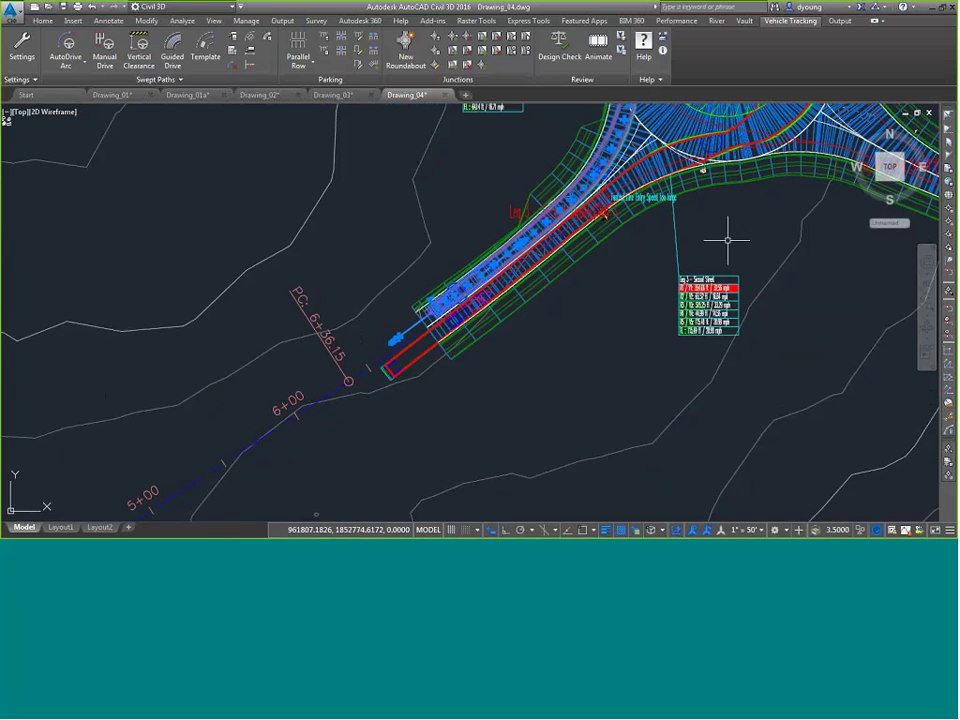
scroll(724, 215, "down", 2)
mouse_move(724, 215)
middle_mouse_down()
mouse_move(611, 326)
mouse_move(467, 433)
middle_mouse_up()
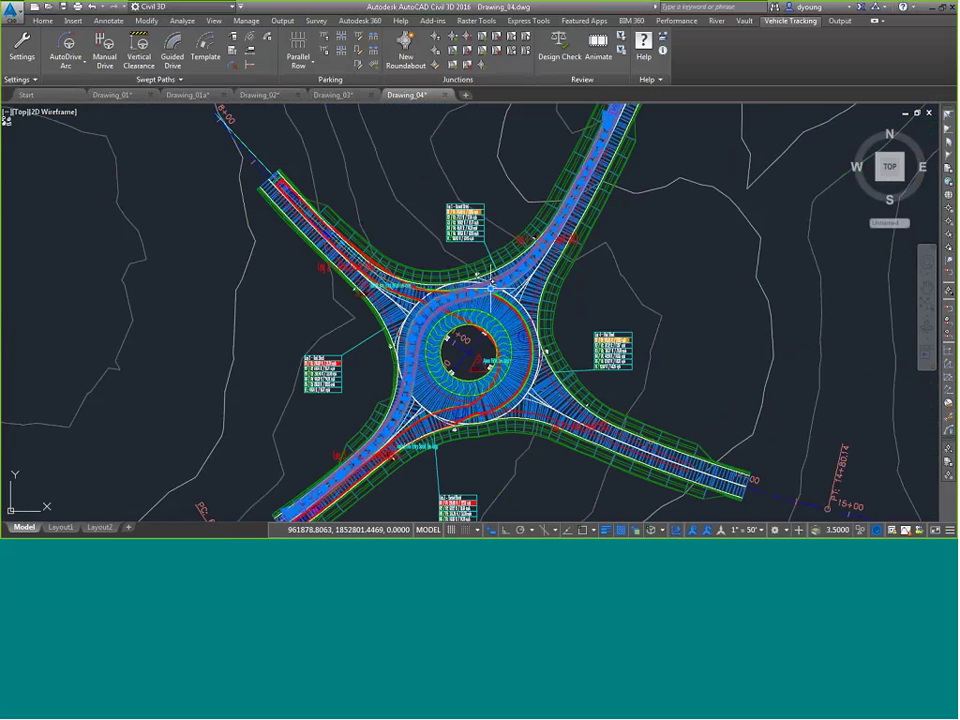
scroll(542, 265, "up", 5)
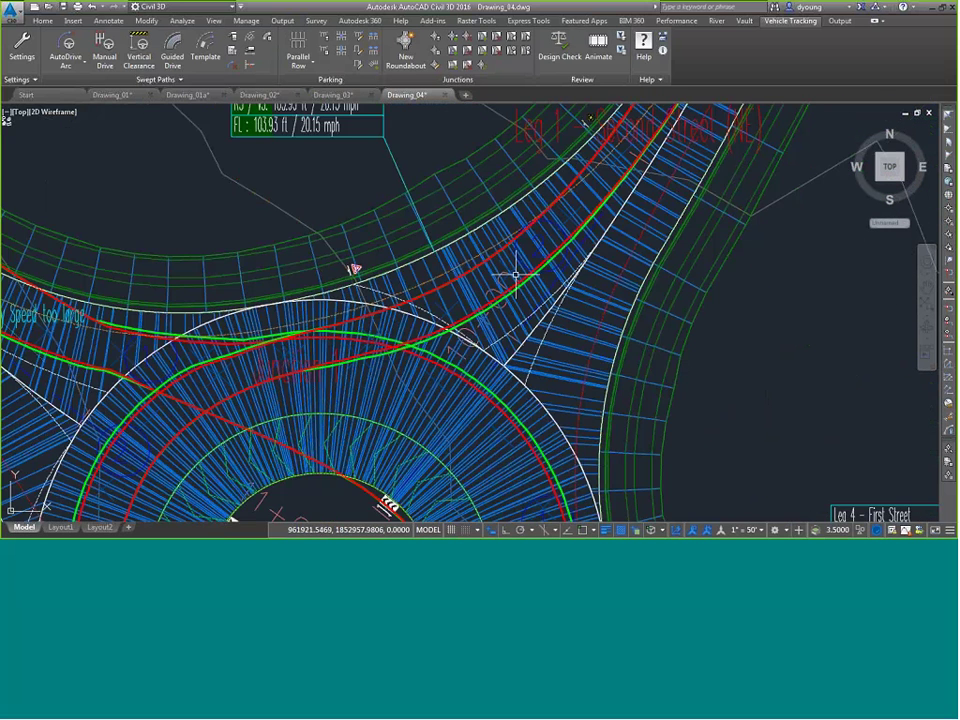
left_click(503, 397)
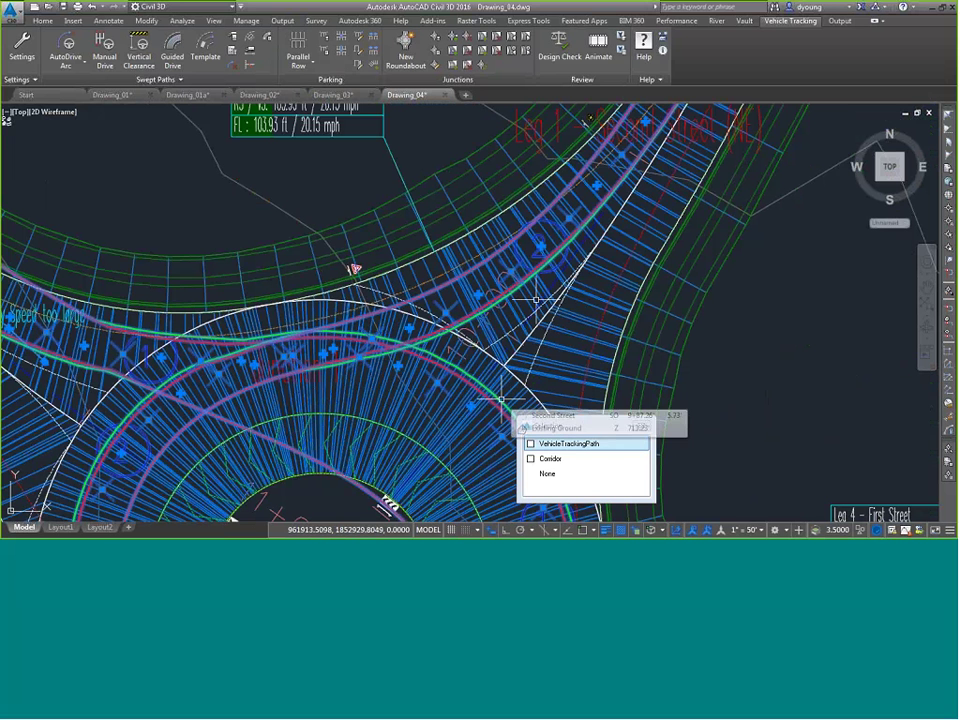
scroll(607, 185, "down", 5)
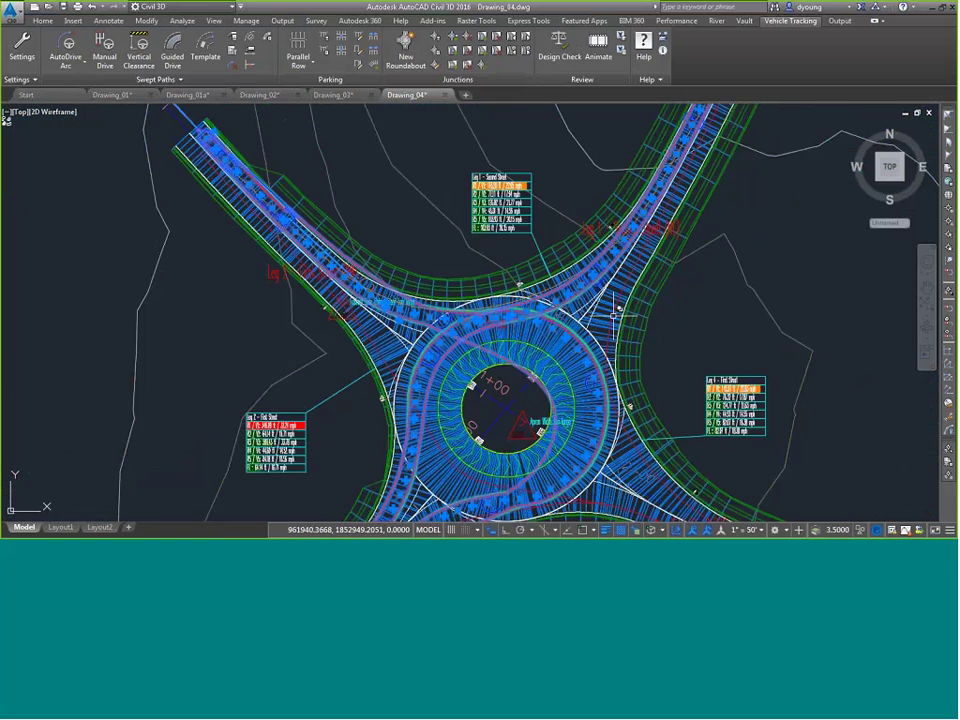
left_click(598, 45)
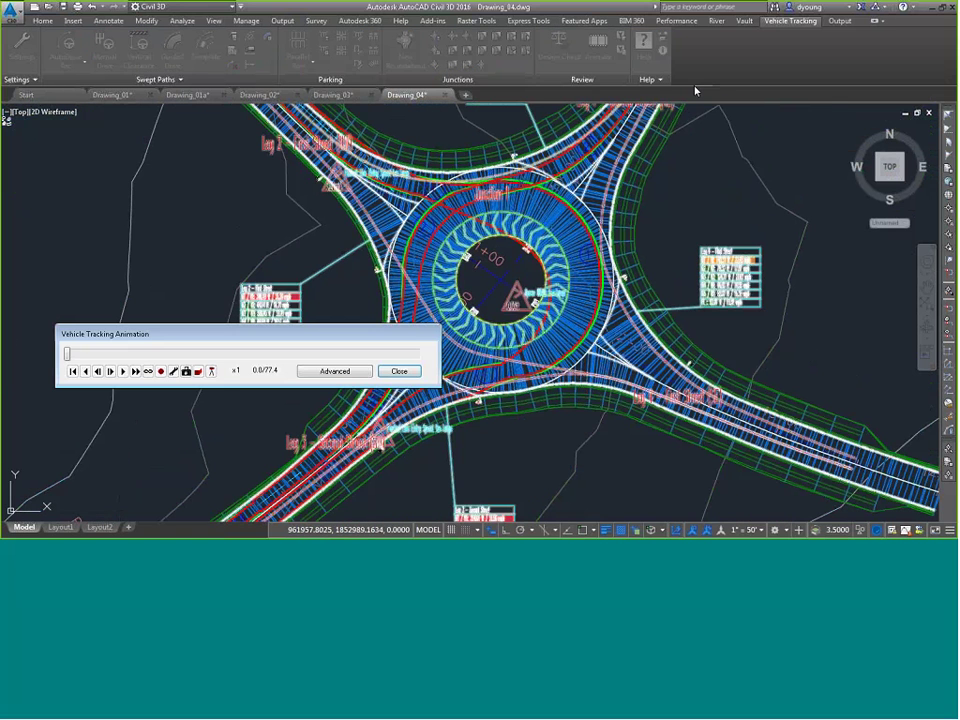
left_click(211, 372)
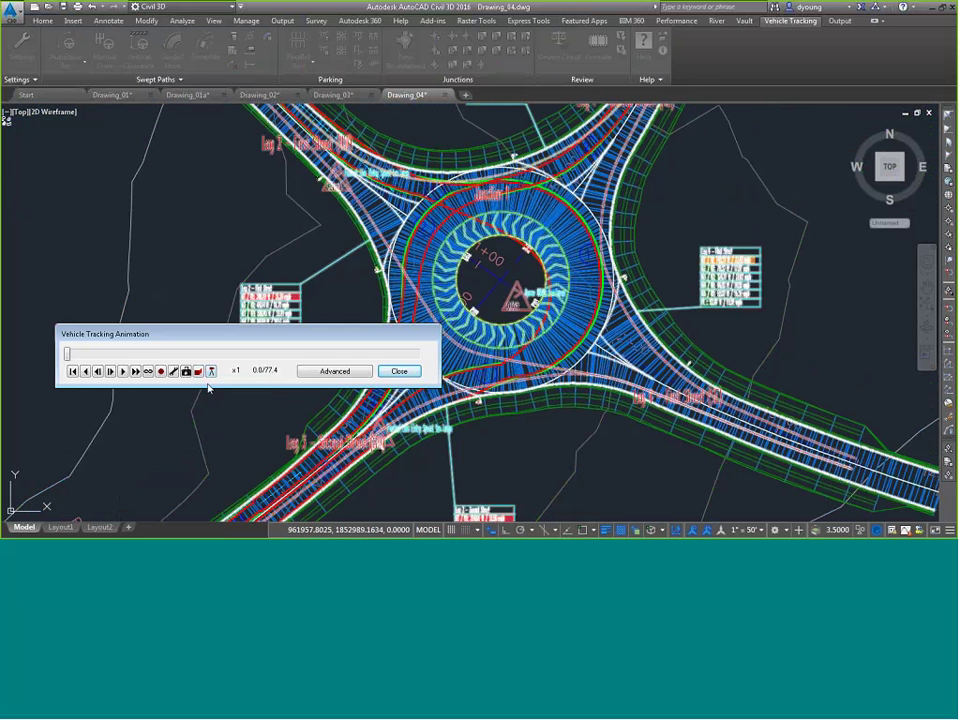
left_click(123, 371)
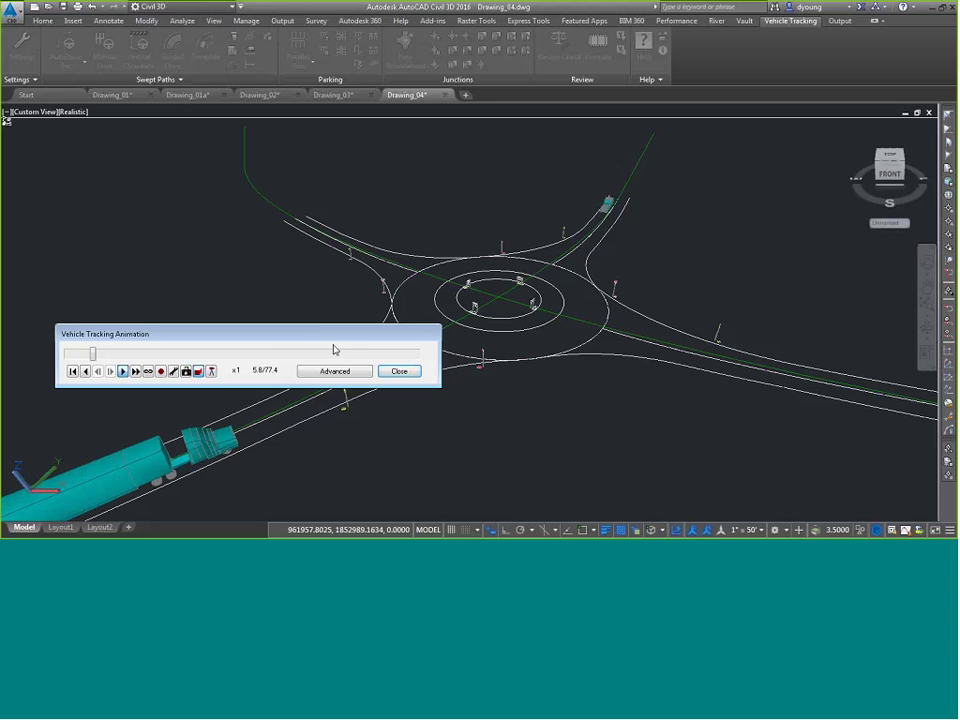
left_click_drag(306, 330, 218, 265)
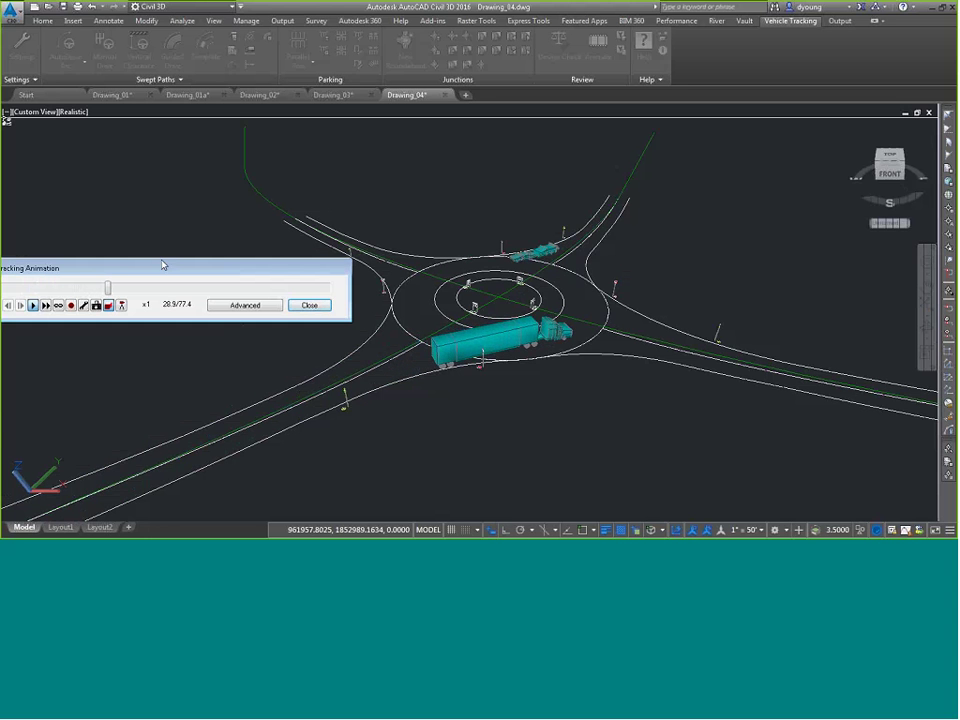
left_click(45, 305)
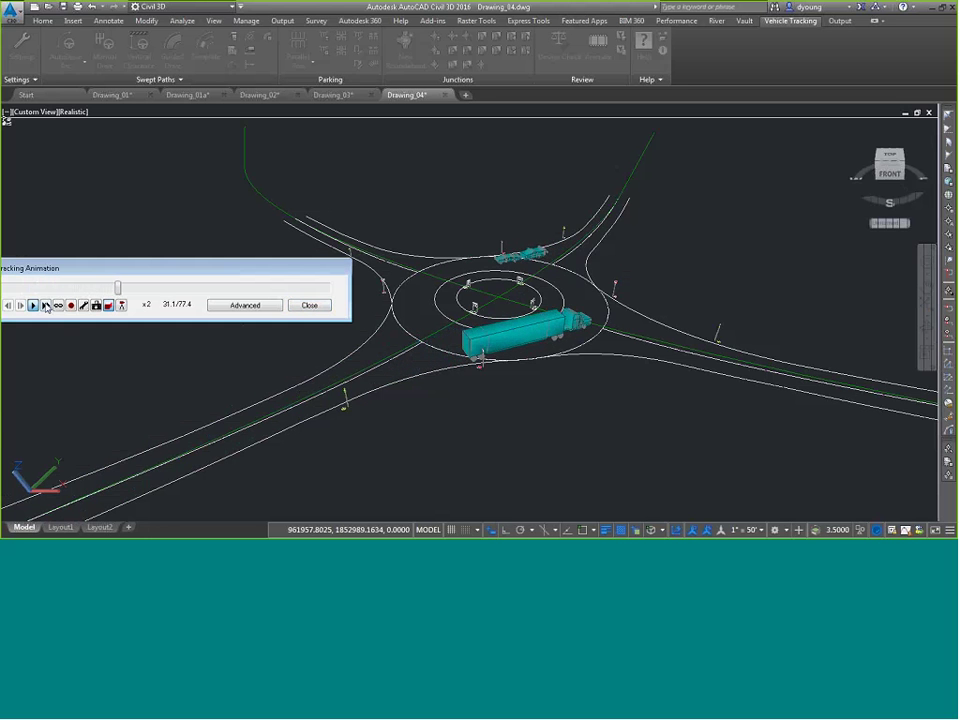
left_click(45, 305)
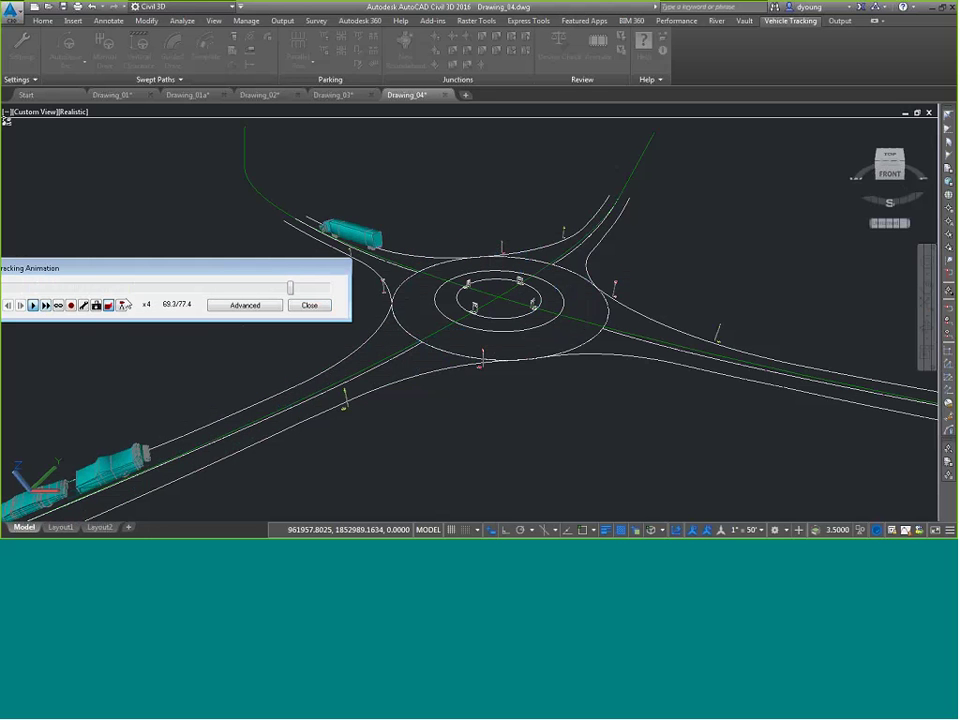
left_click(310, 305)
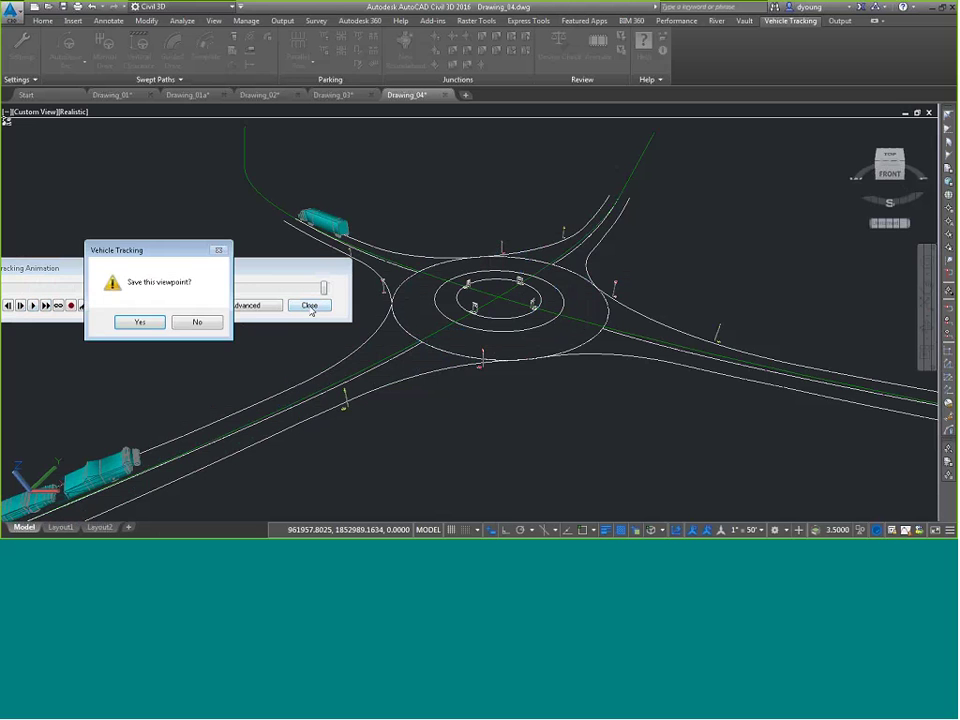
left_click(197, 322)
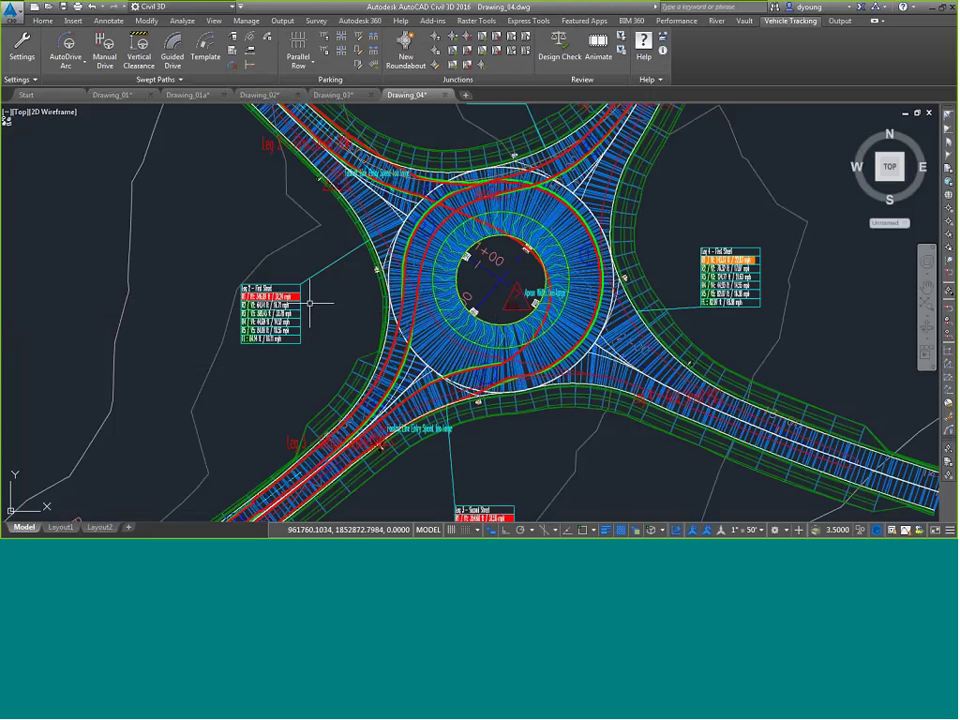
Step: Zoom out to frame the whole roundabout, then advance PowerPoint to the 'Questions…' slide
scroll(505, 270, "down", 8)
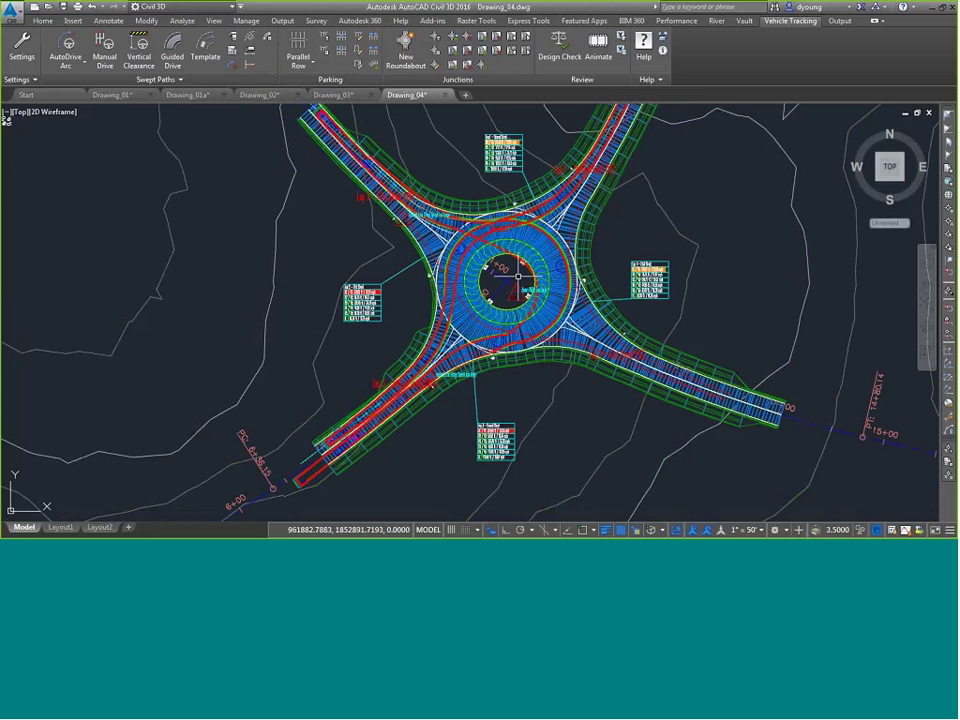
middle_click_drag(681, 202, 636, 253)
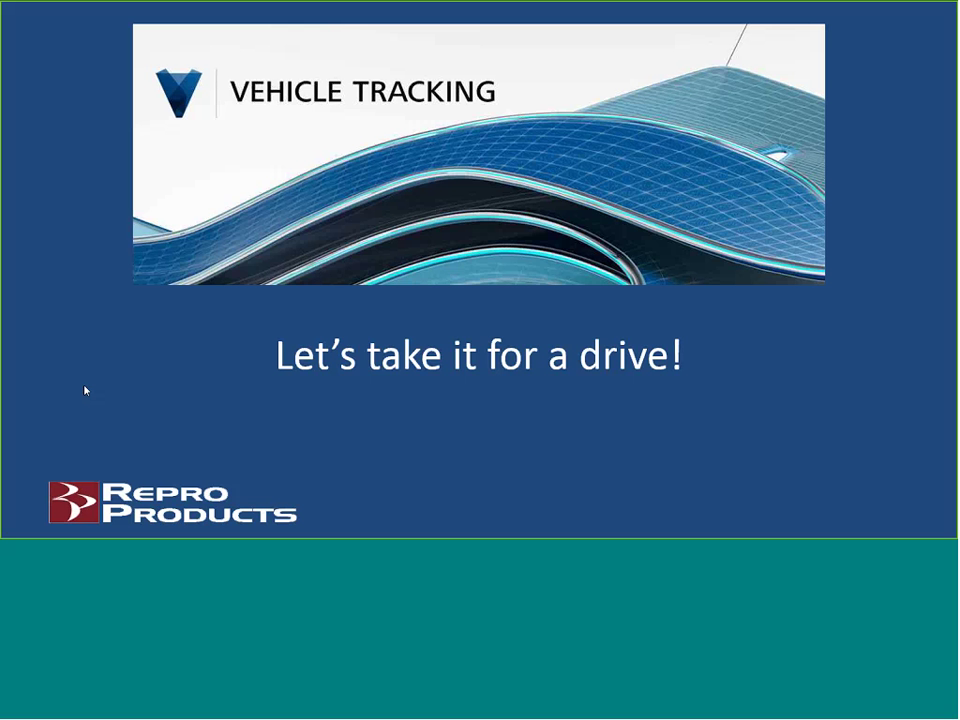
left_click(85, 390)
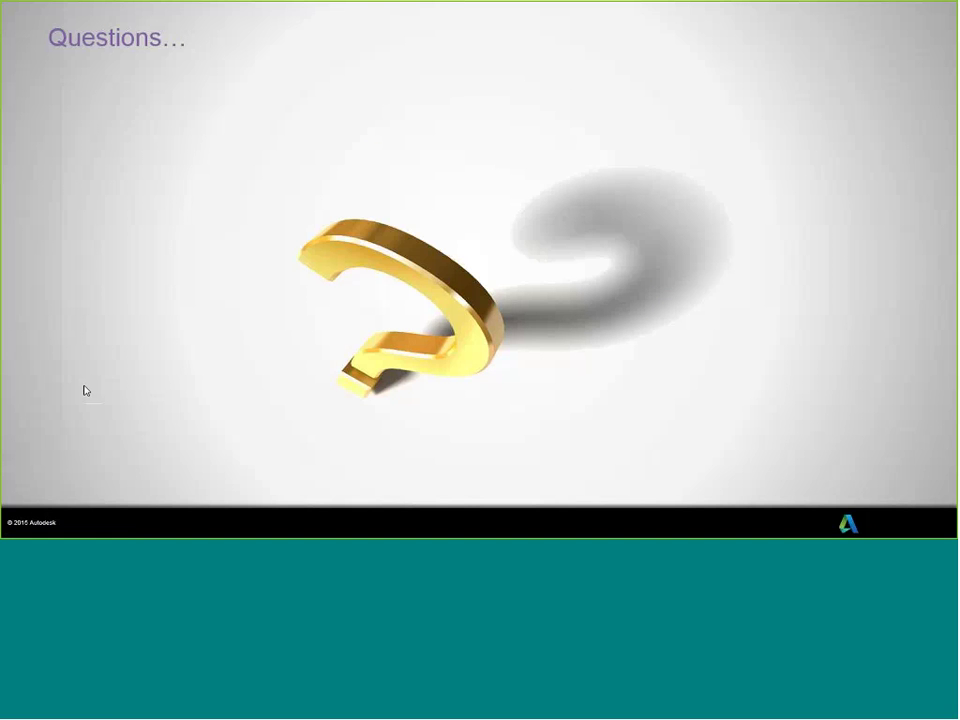
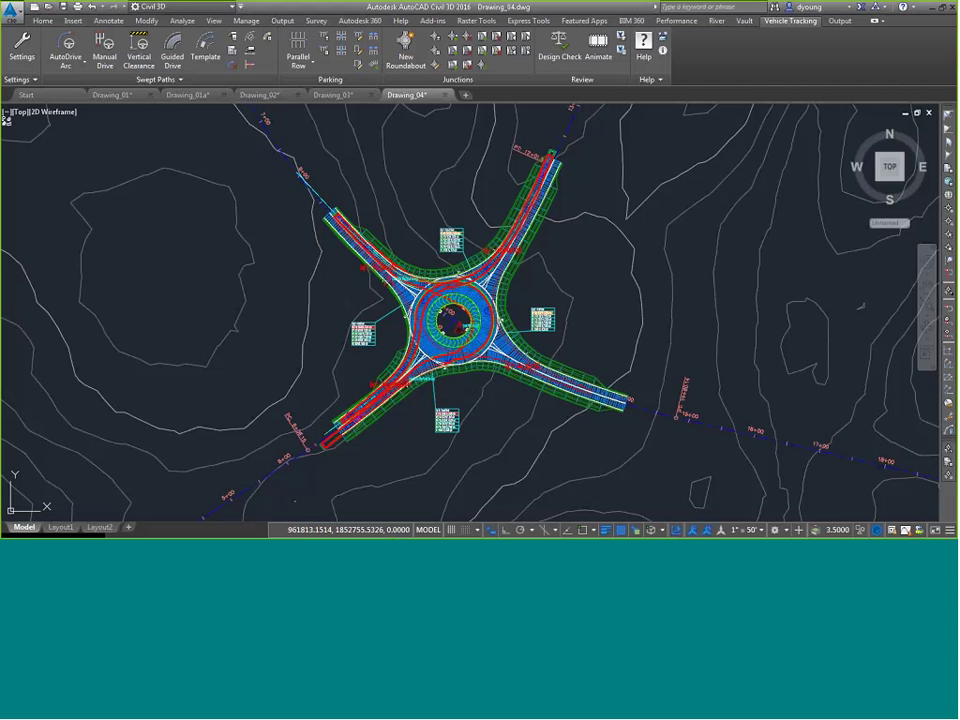
Step: Switch to the Drawing_02 tab and frame the side lot east of the parking area
left_click(190, 94)
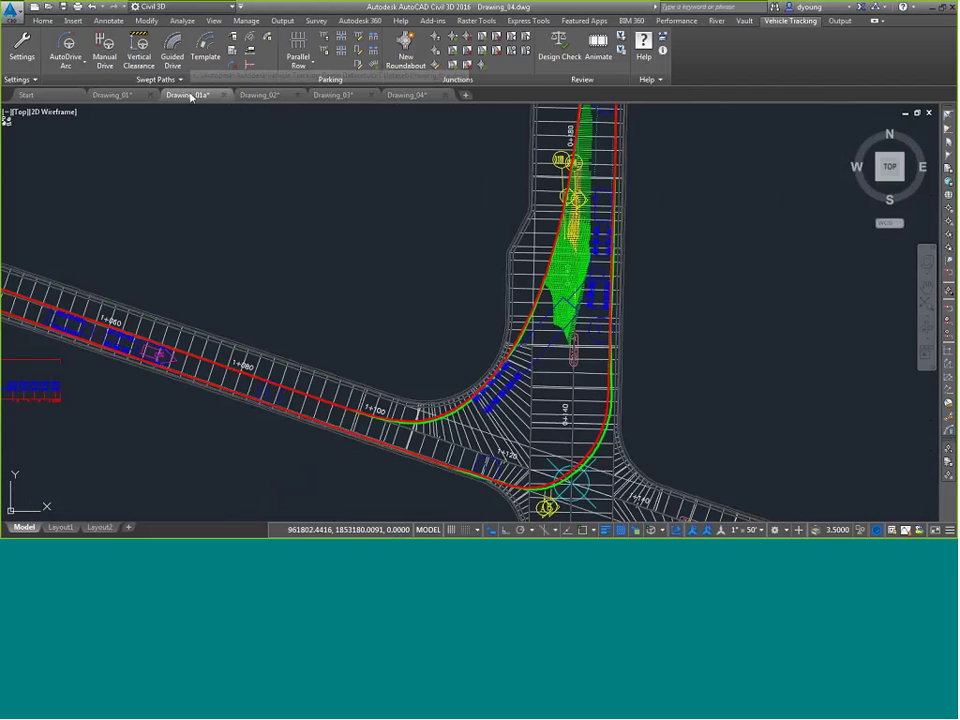
left_click(249, 95)
scroll(392, 246, "down", 5)
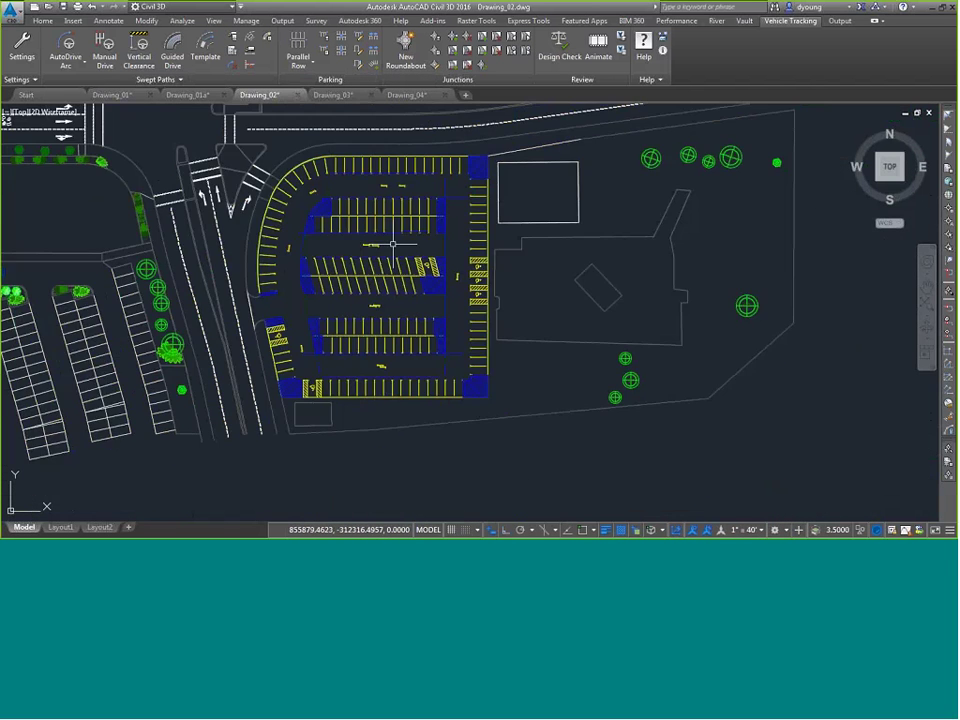
mouse_move(441, 210)
middle_mouse_down()
mouse_move(558, 374)
mouse_move(690, 480)
mouse_move(666, 499)
mouse_move(553, 335)
mouse_move(420, 497)
mouse_move(363, 495)
mouse_move(344, 535)
middle_mouse_up()
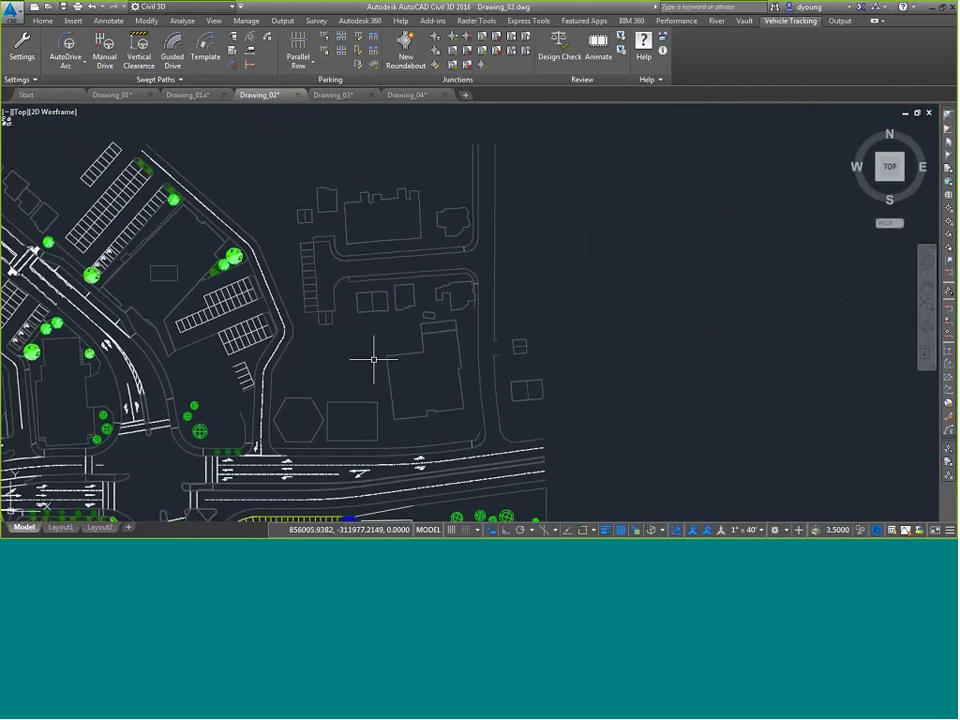
scroll(485, 251, "up", 2)
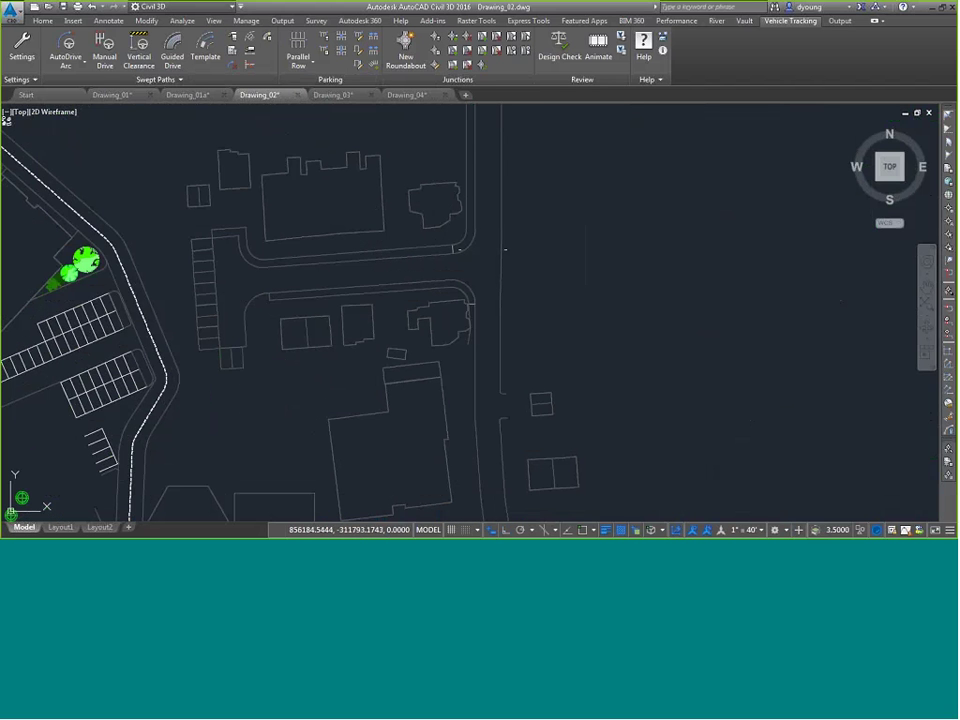
Step: Start an AutoDrive Arc path with a WB-67 Interstate Semi-Trailer placed on the north–south road
left_click(66, 59)
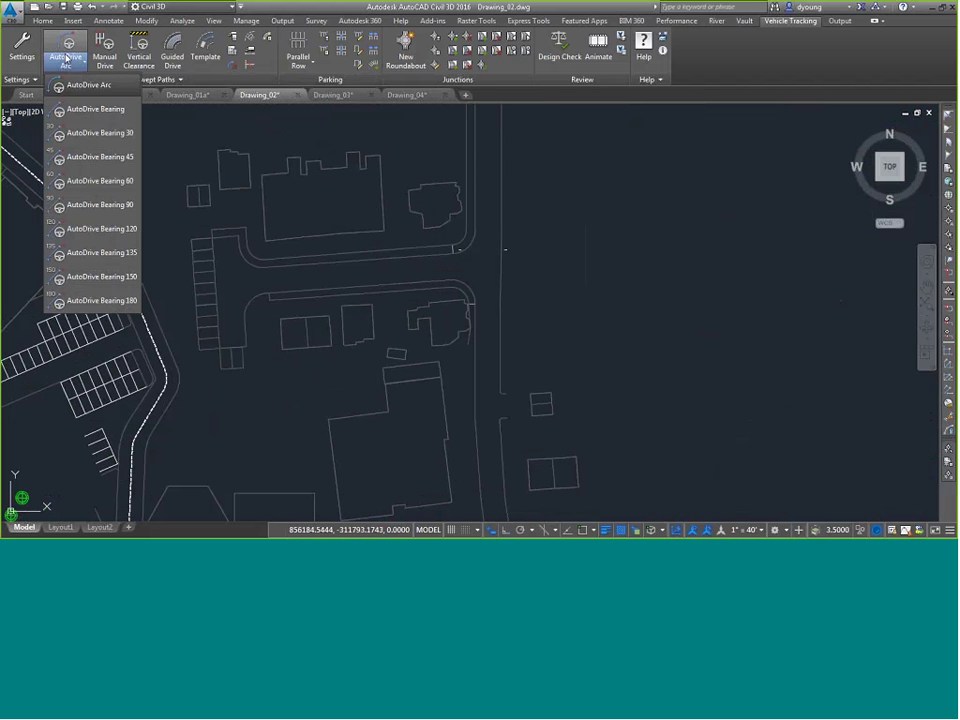
left_click(89, 85)
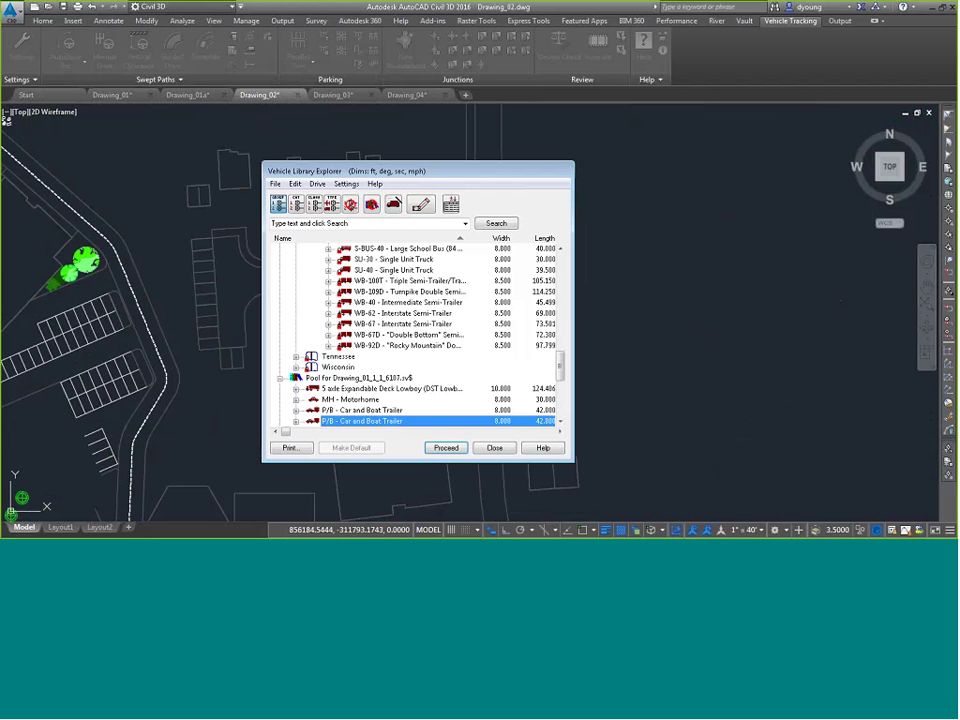
left_click(398, 325)
left_click(446, 447)
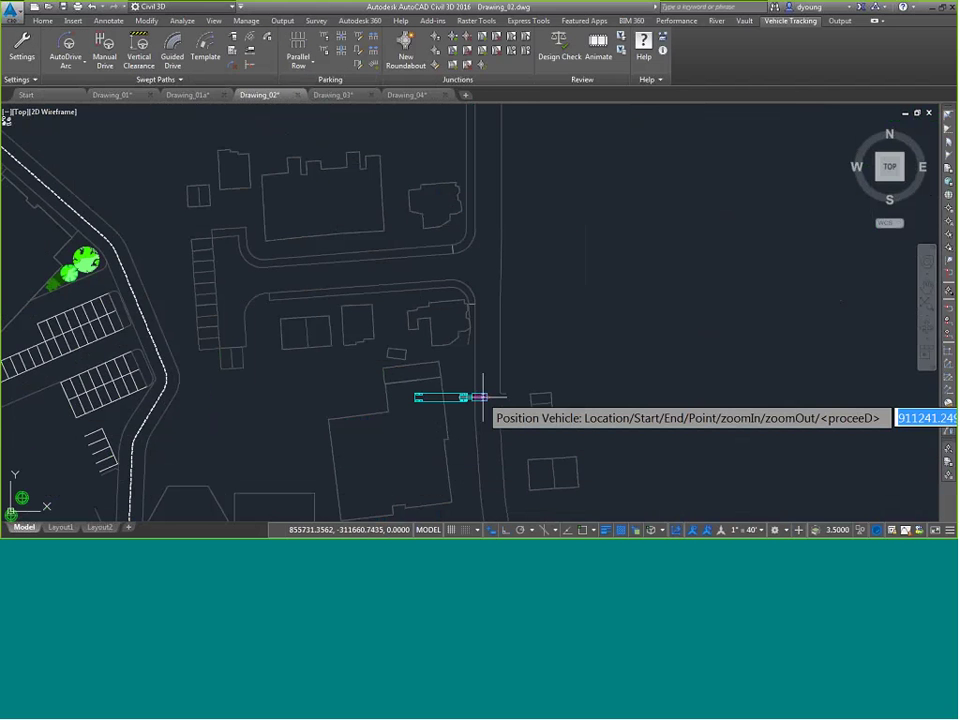
left_click(490, 401)
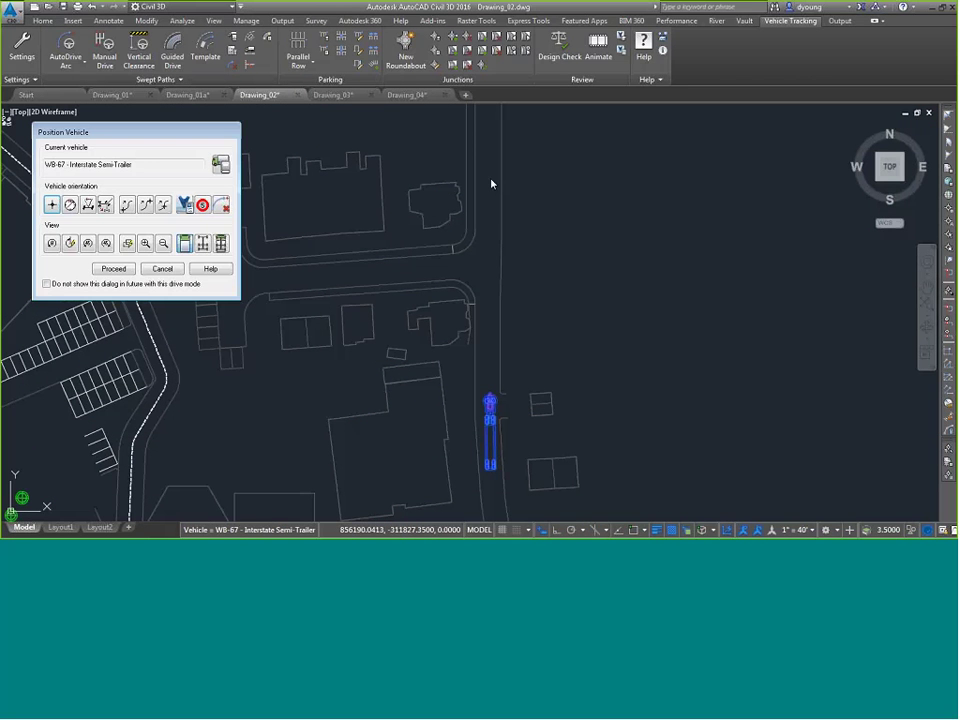
key("Return")
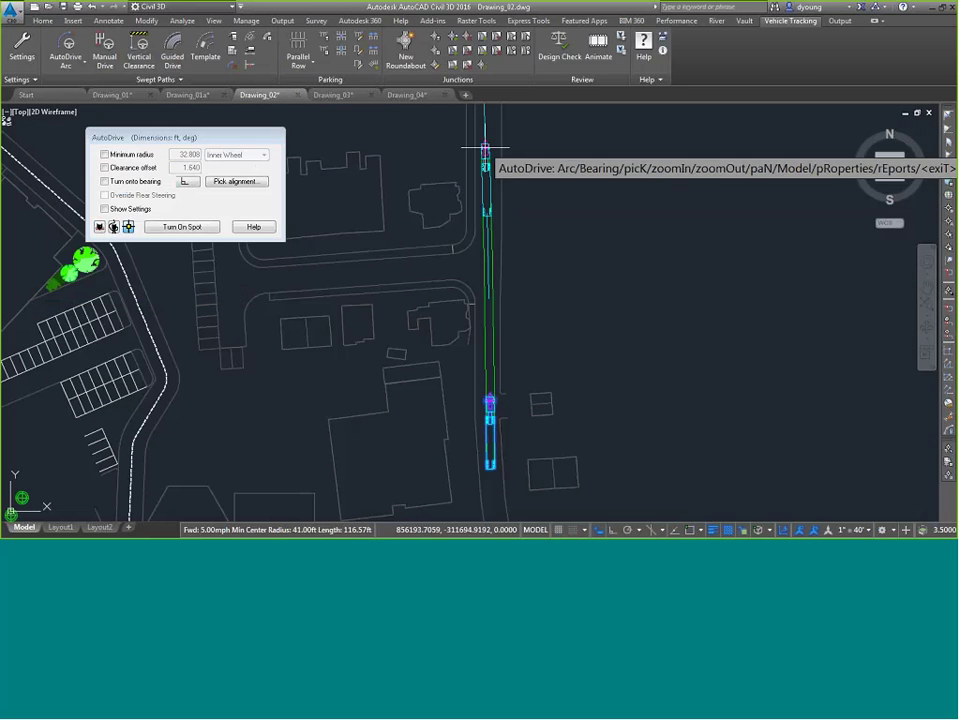
Step: Drive the WB-67 north along the road edge alignment to a 285.03 ft swept path
left_click(492, 122)
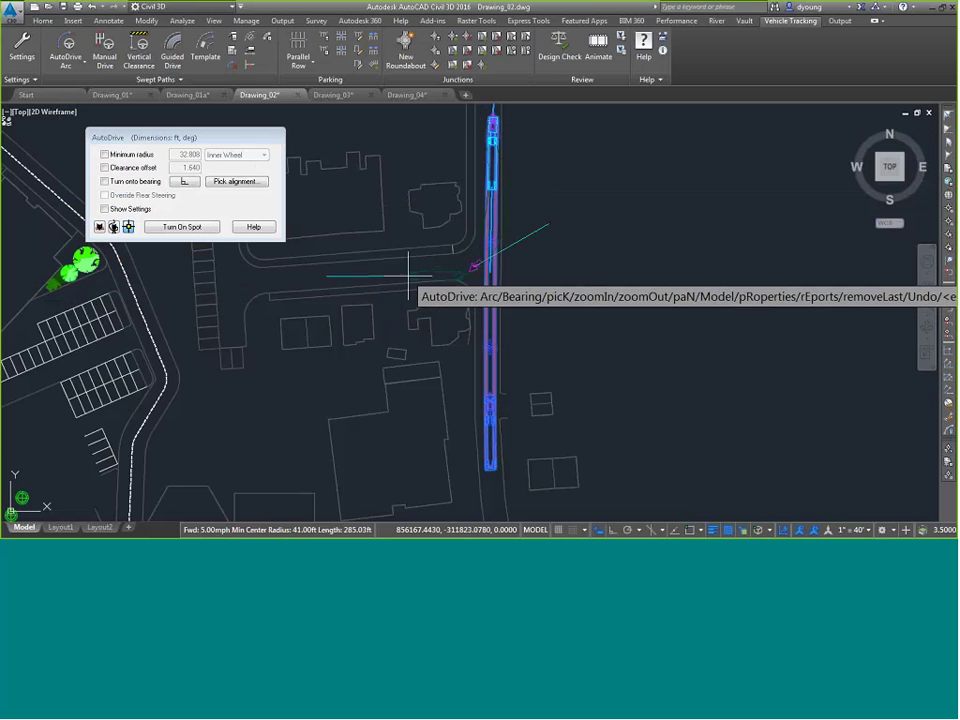
left_click(236, 182)
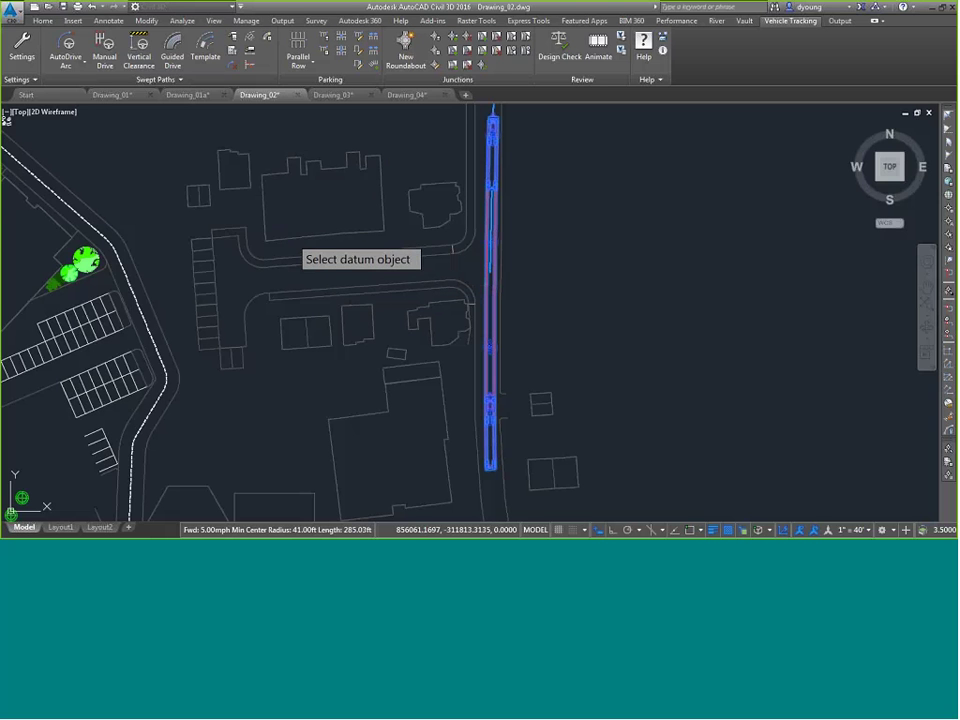
left_click(300, 274)
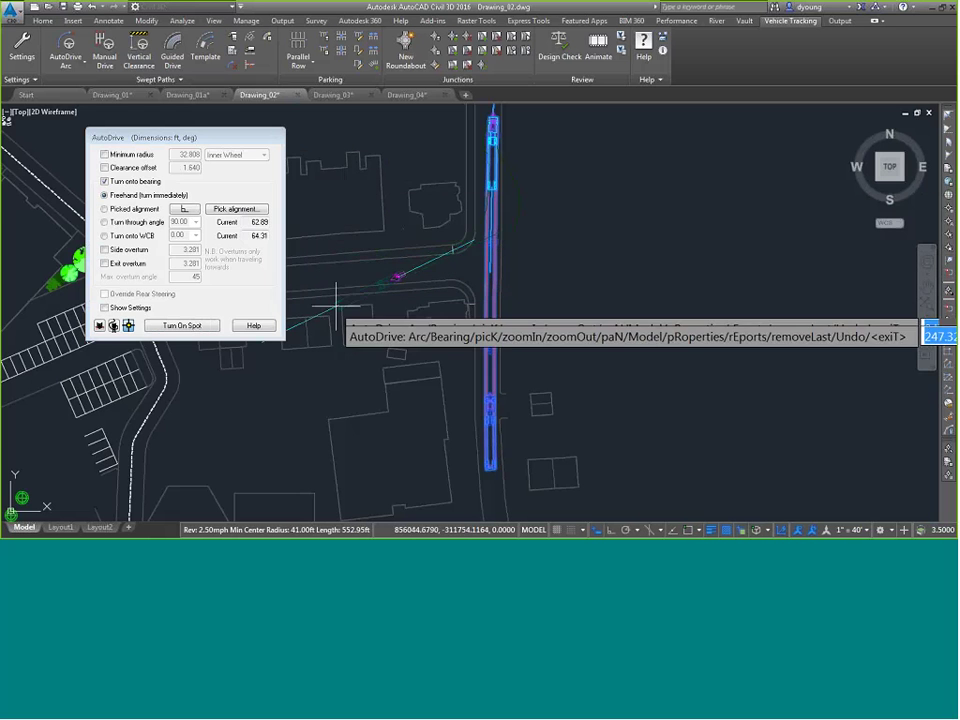
middle_click_drag(551, 315, 664, 446)
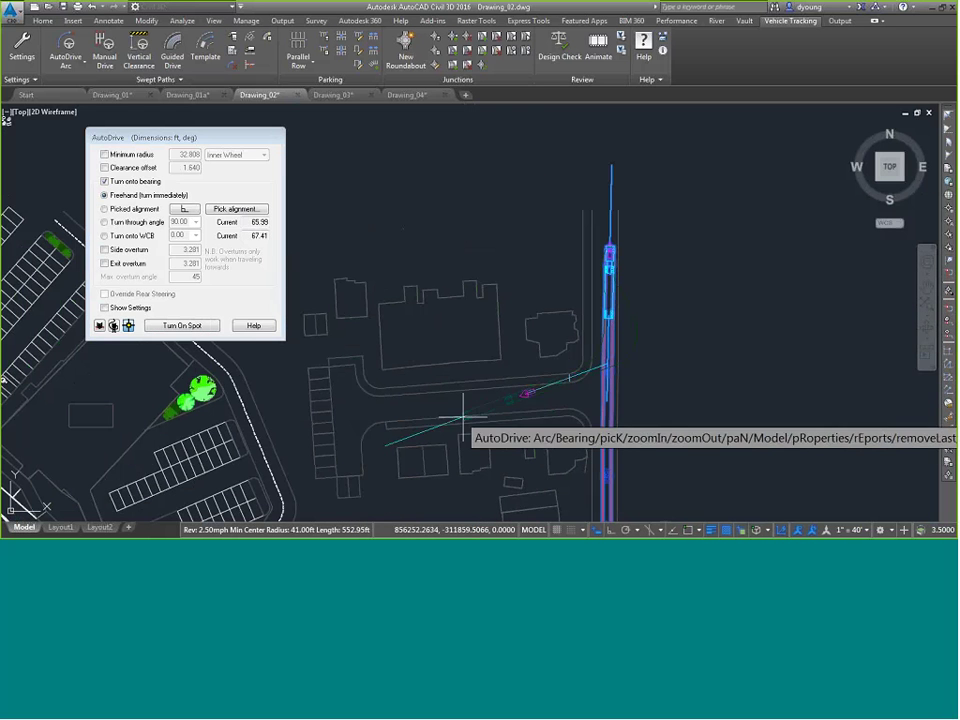
key("Return")
Step: Clear the stray road-edge selections and select the WB-67 path at its northern end
left_click(483, 390)
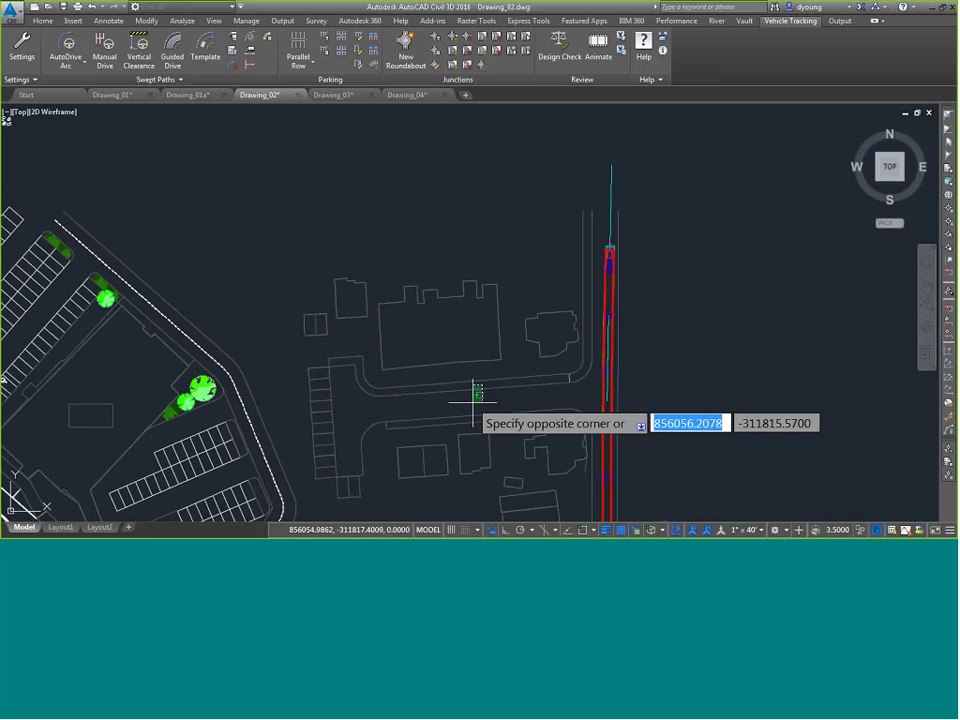
left_click(474, 401)
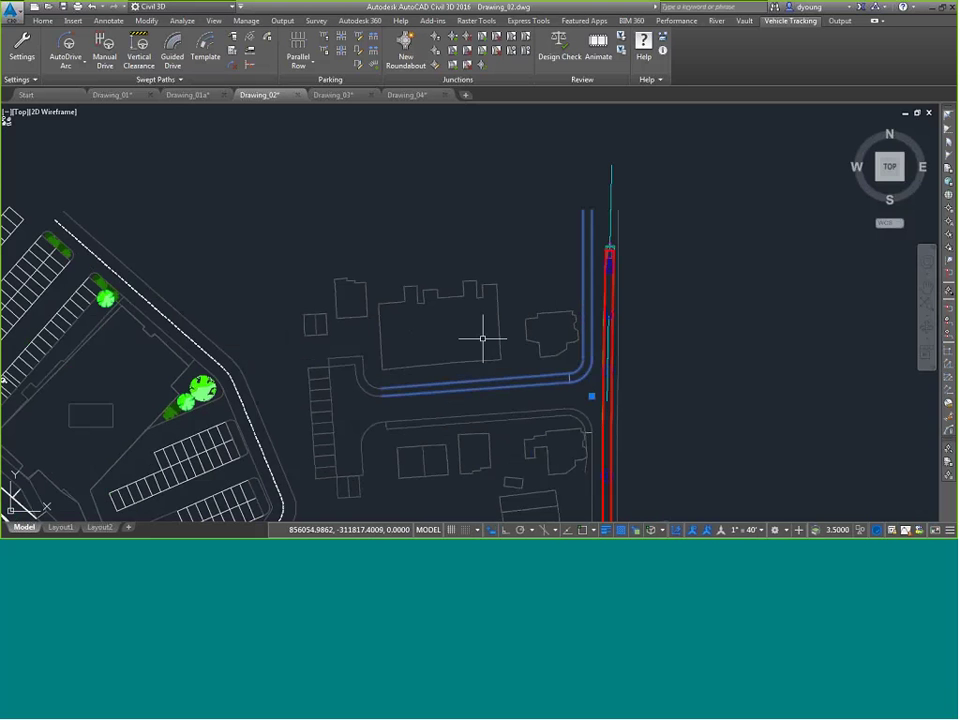
key("Escape")
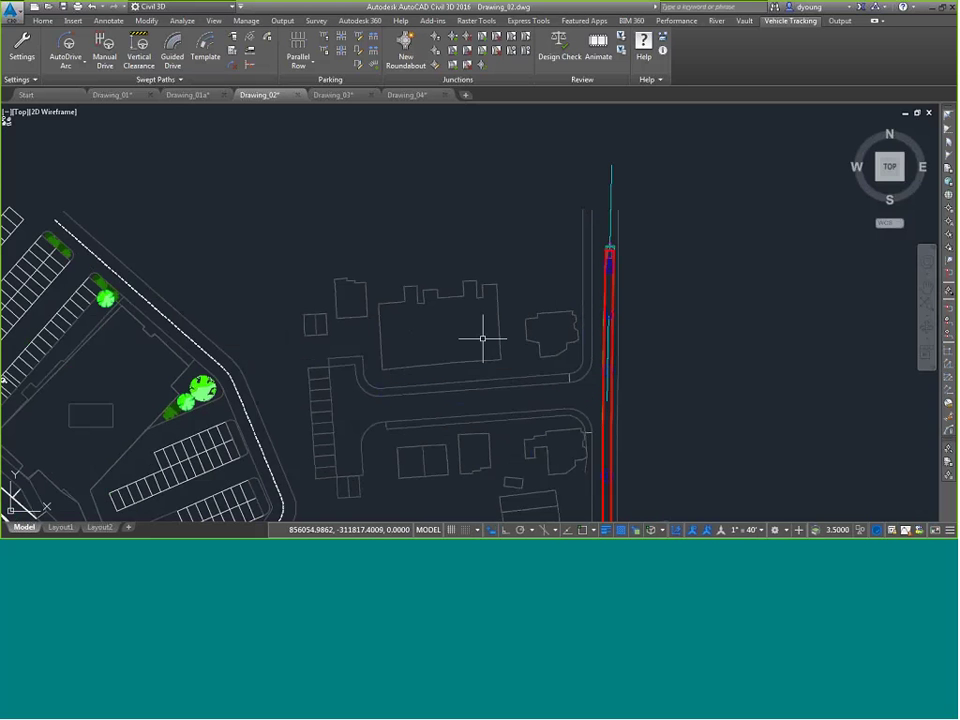
left_click(491, 387)
key("Escape")
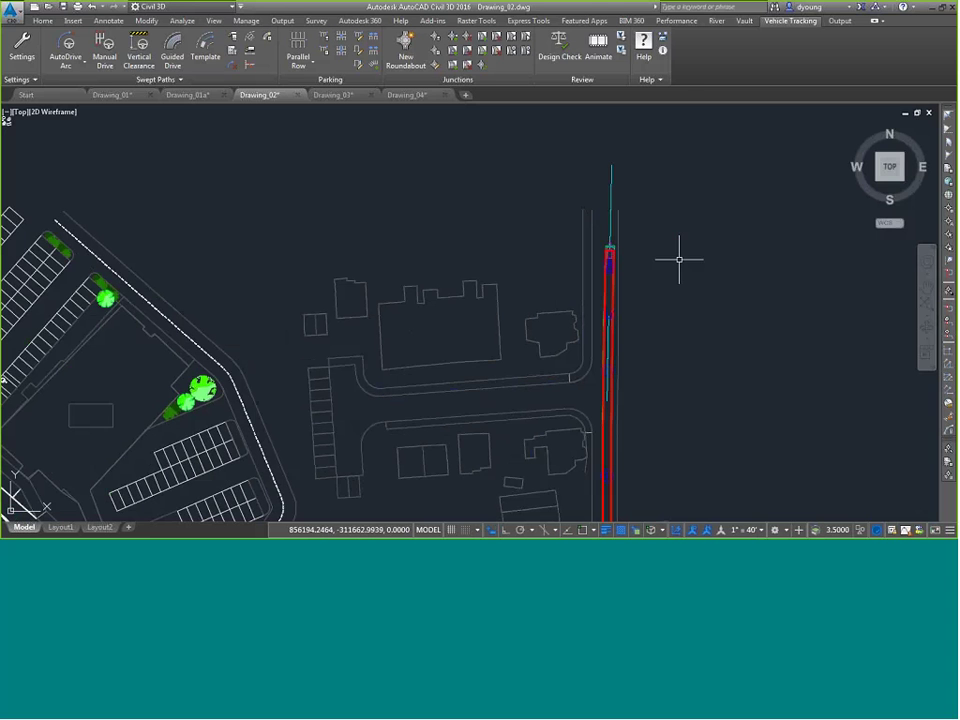
scroll(616, 253, "up", 4)
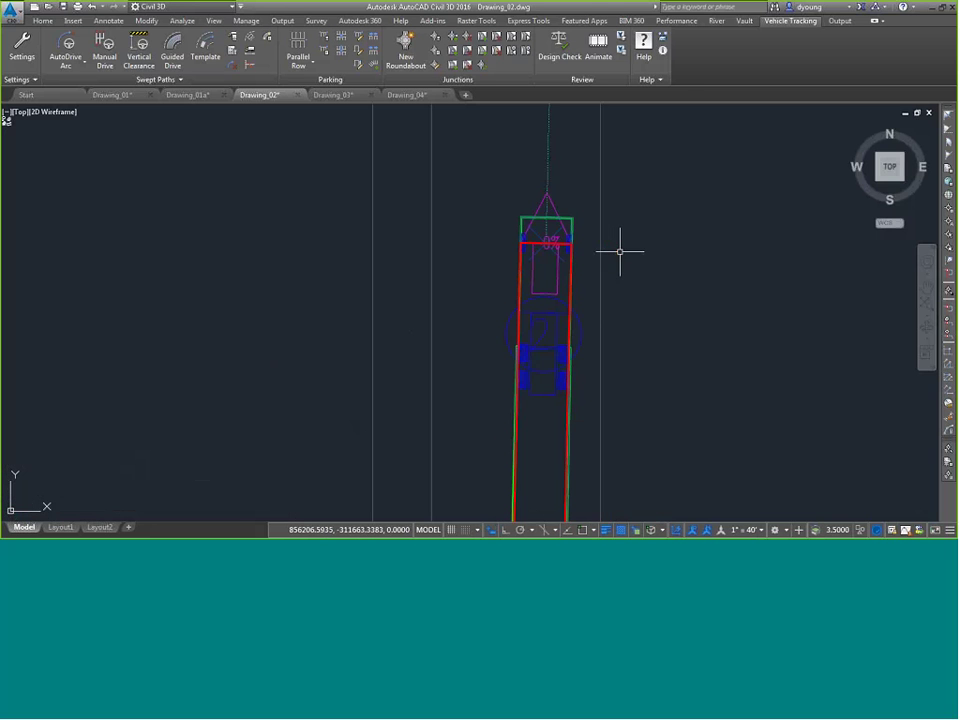
left_click(573, 219)
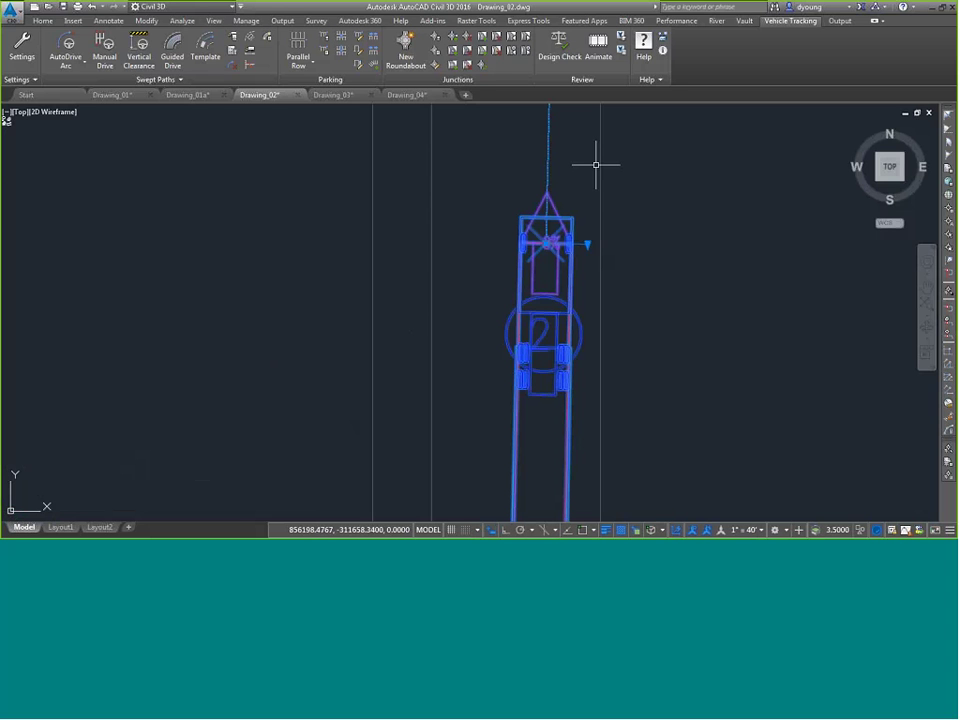
Step: Resume AutoDrive west along the side road edge and reverse the WB-67 into the side lot
left_click(75, 46)
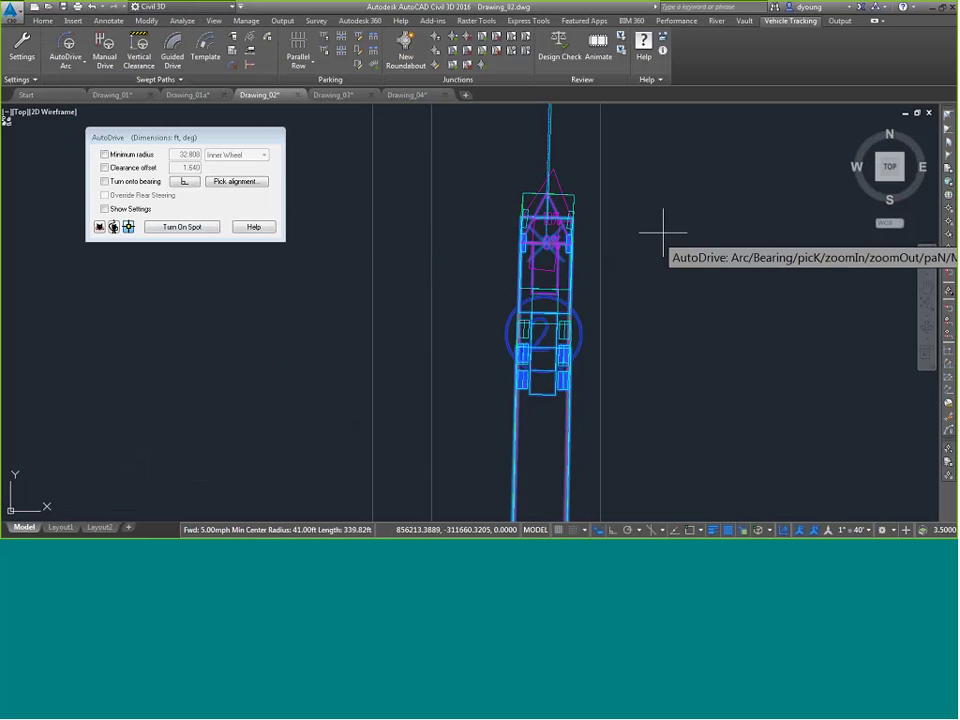
scroll(563, 385, "down", 5)
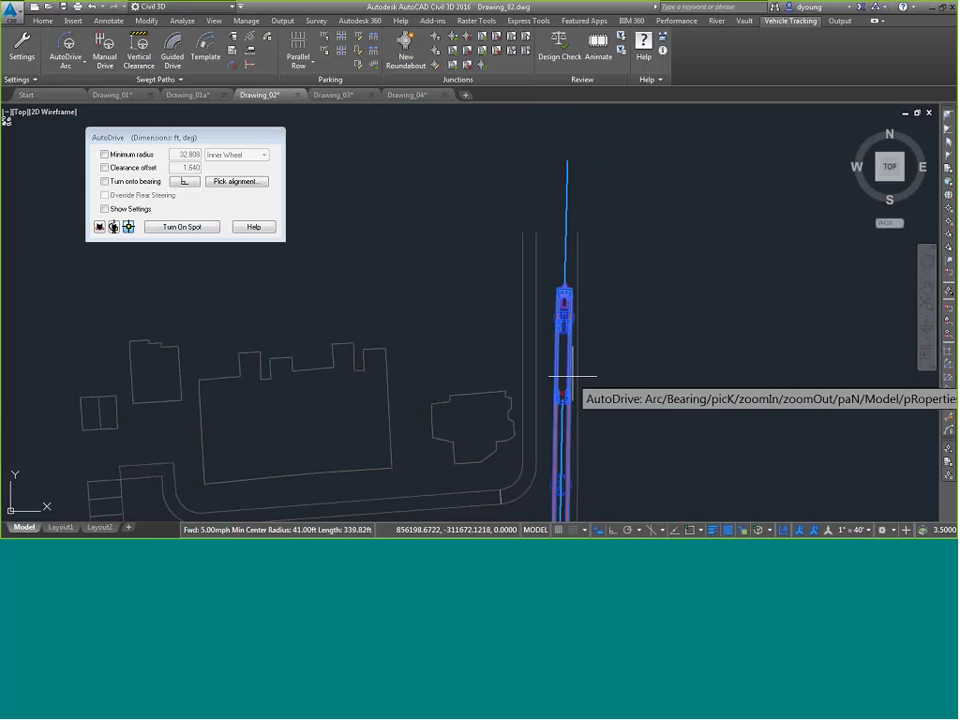
middle_click_drag(574, 439, 514, 328)
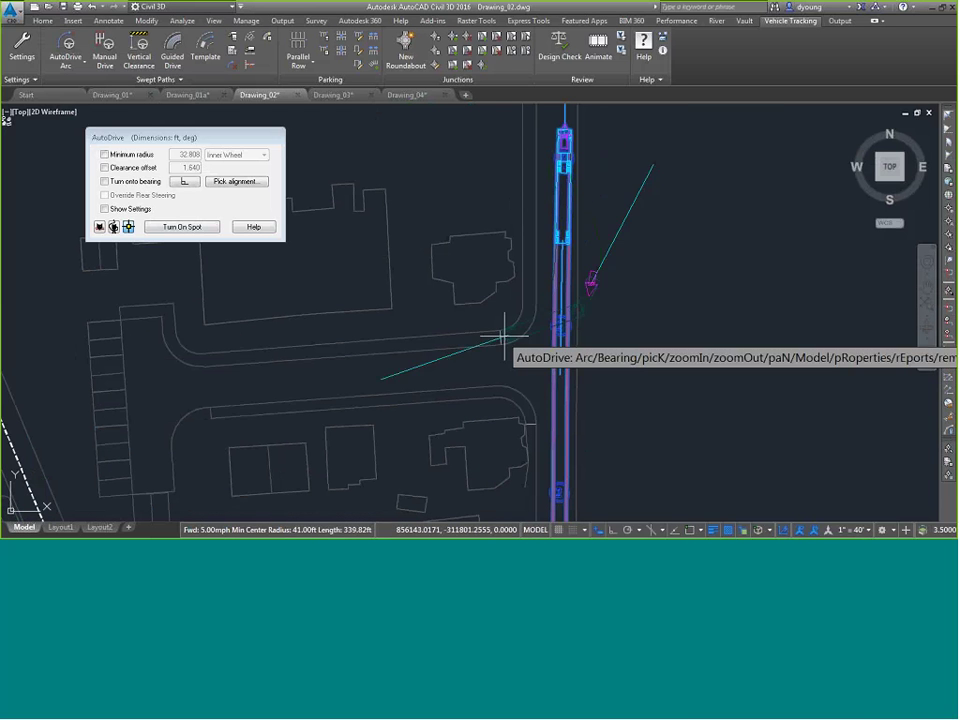
left_click(238, 182)
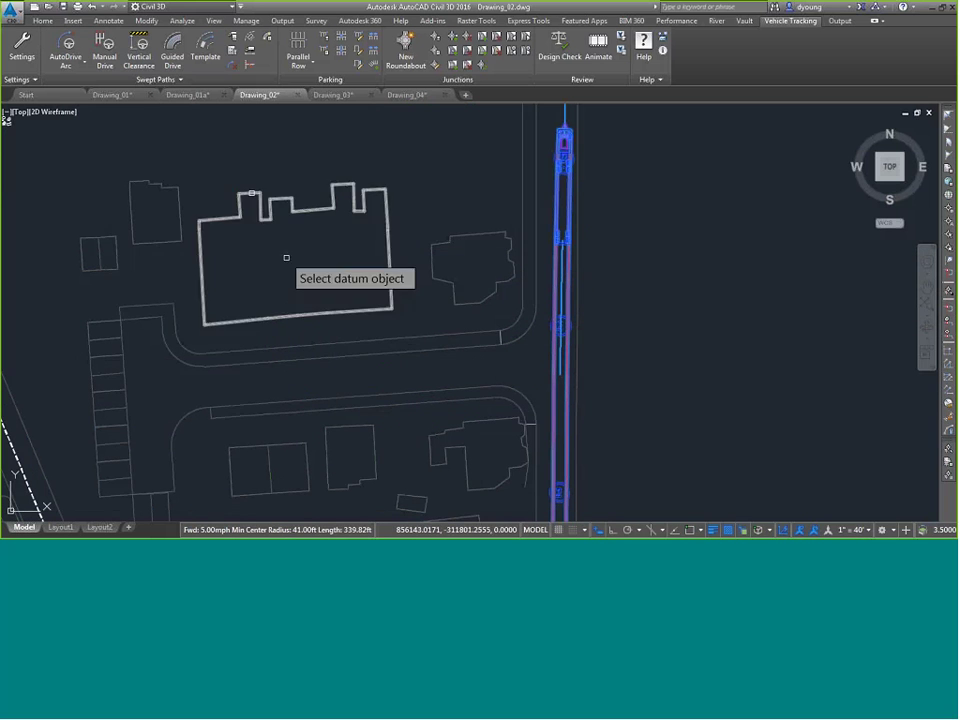
left_click(293, 357)
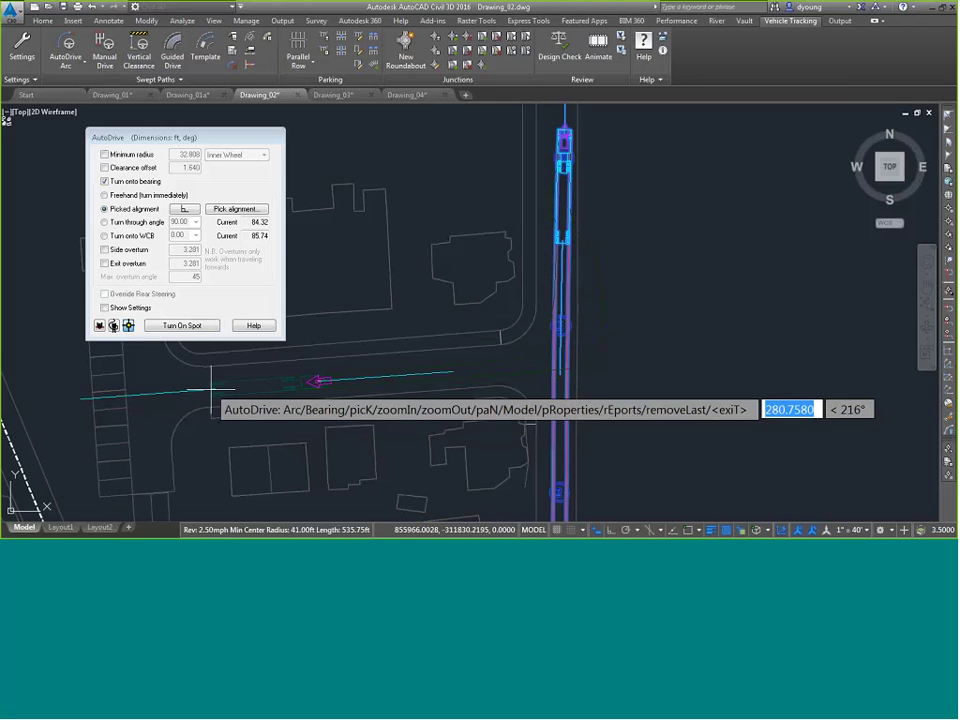
left_click(213, 375)
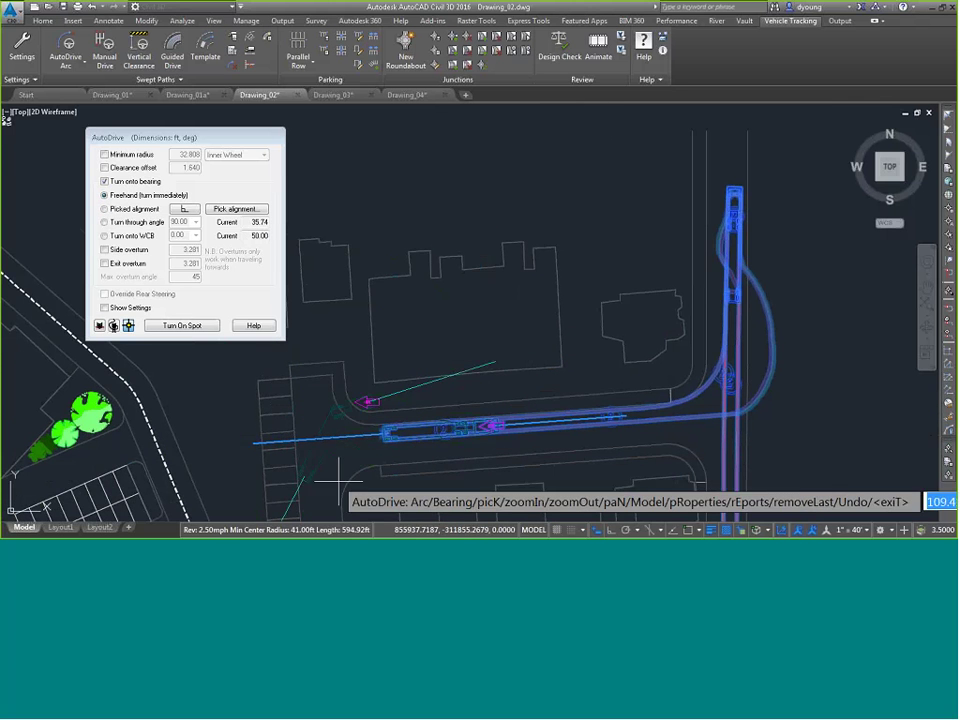
middle_click_drag(343, 476, 343, 274)
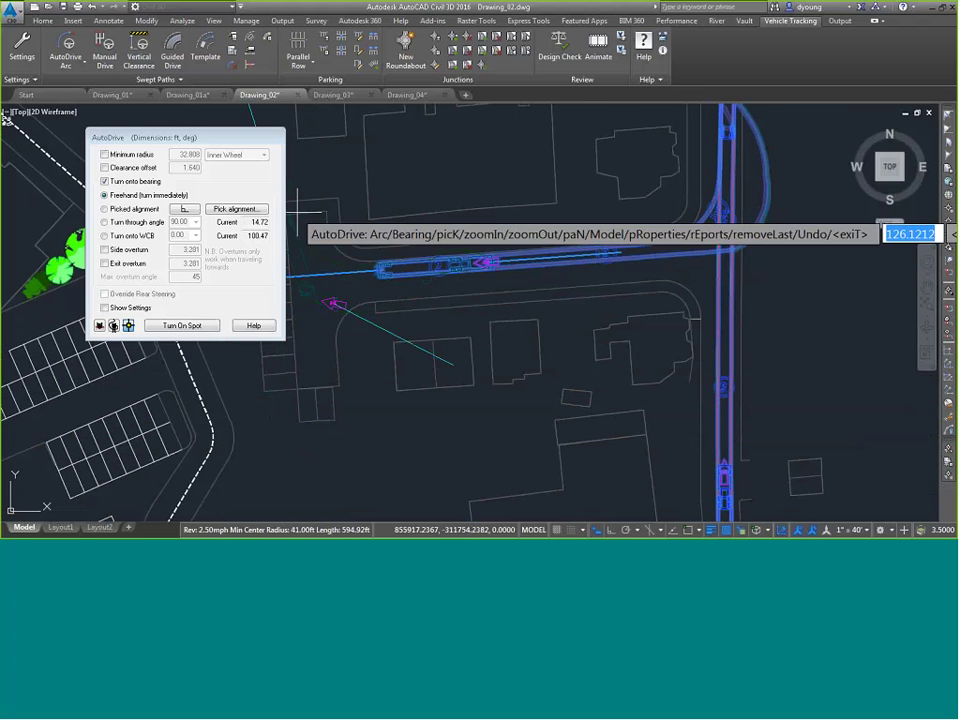
middle_click_drag(310, 217, 455, 235)
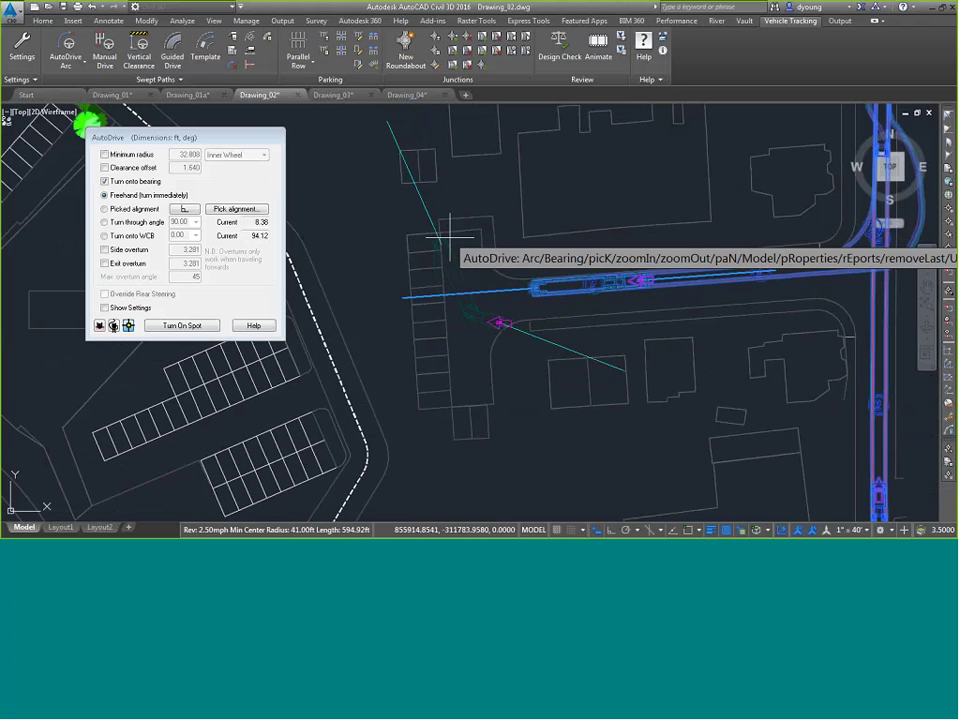
left_click(450, 237)
key("Return")
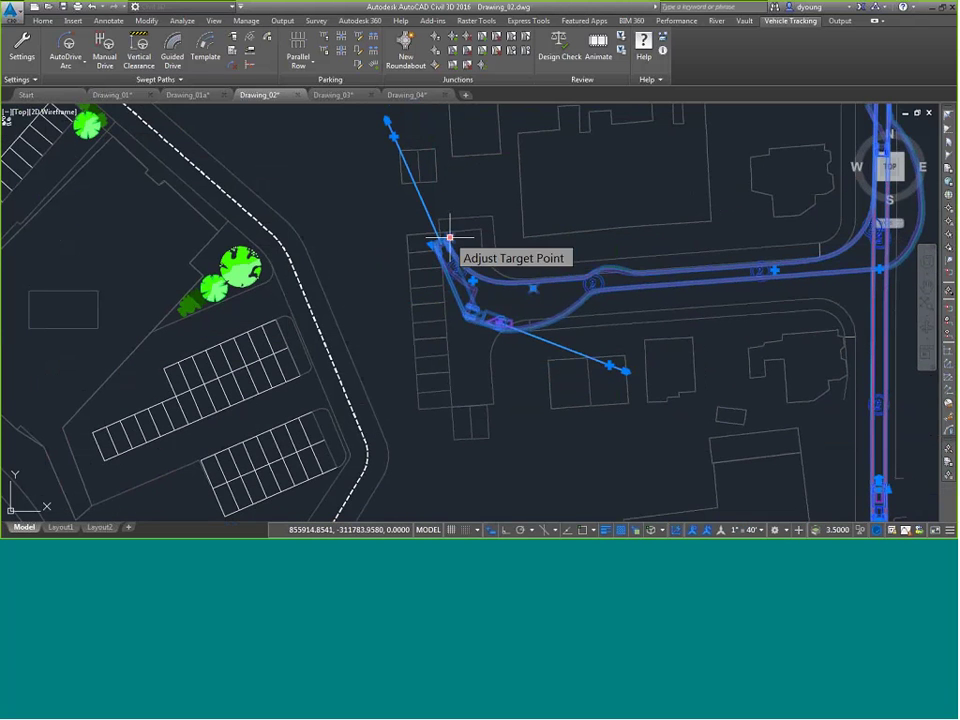
Step: Select the finished swept path and grab its top end grip
key("Escape")
mouse_move(710, 286)
middle_mouse_down()
mouse_move(411, 339)
mouse_move(385, 374)
middle_mouse_up()
left_click(582, 244)
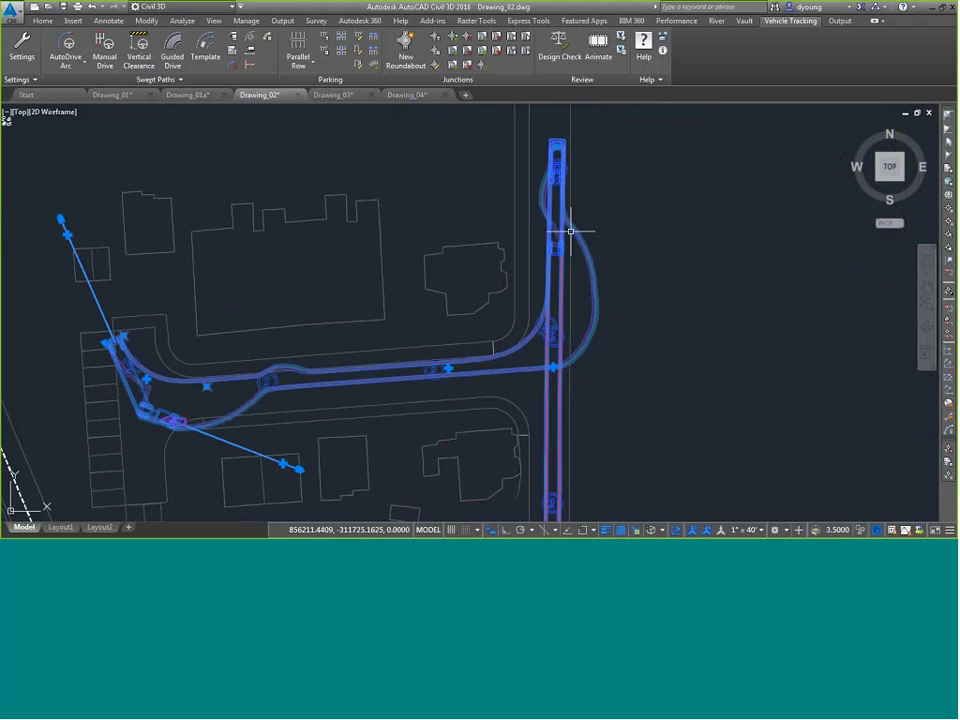
left_click(558, 150)
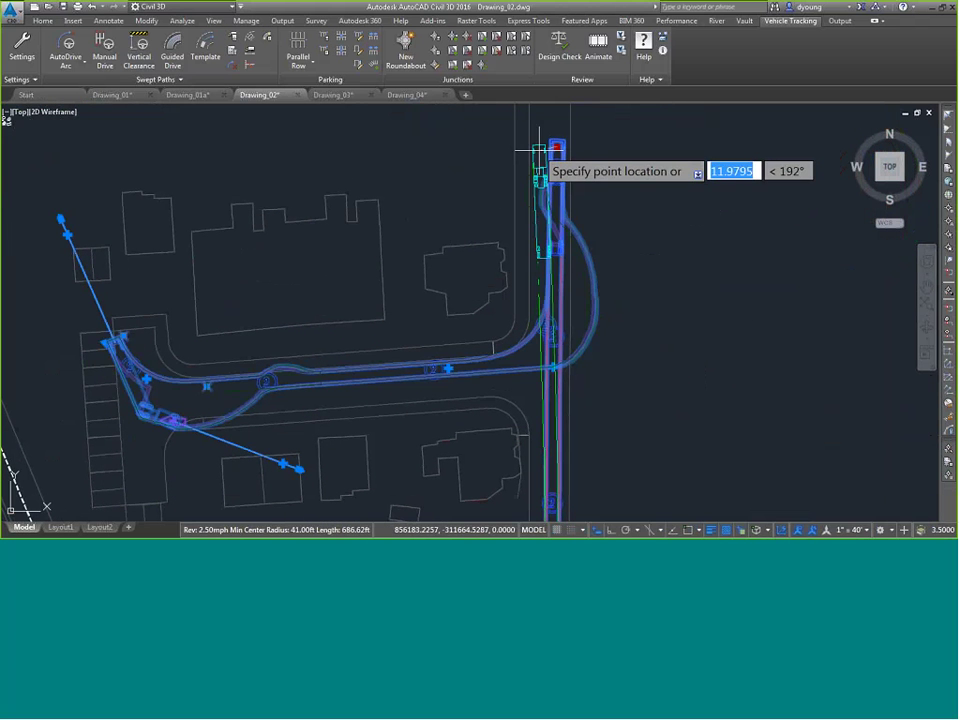
Step: Drop the path's top grip further north so the WB-67 swept path rebuilds
left_click(543, 148)
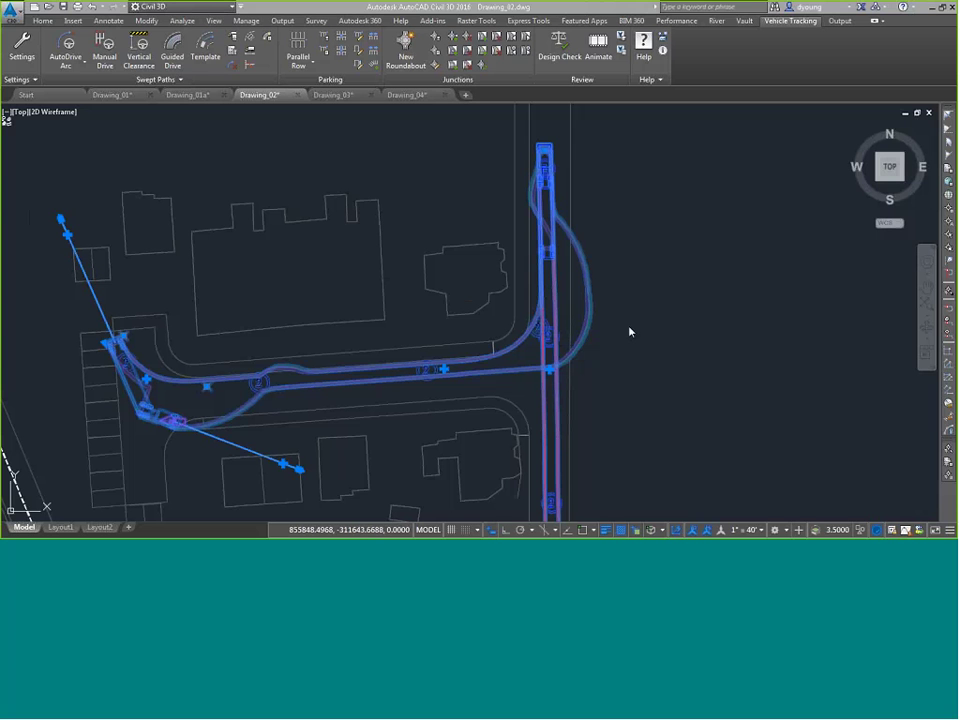
Step: Erase the old path and place a new WB-67 AutoDrive Arc vehicle at the road's south end
type("e")
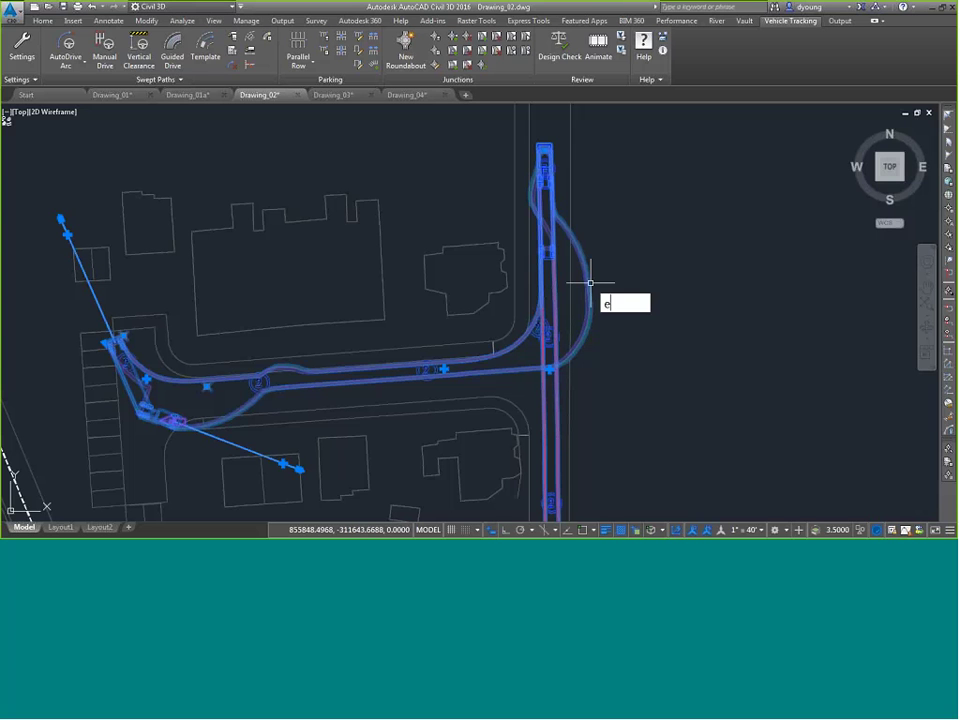
key("Return")
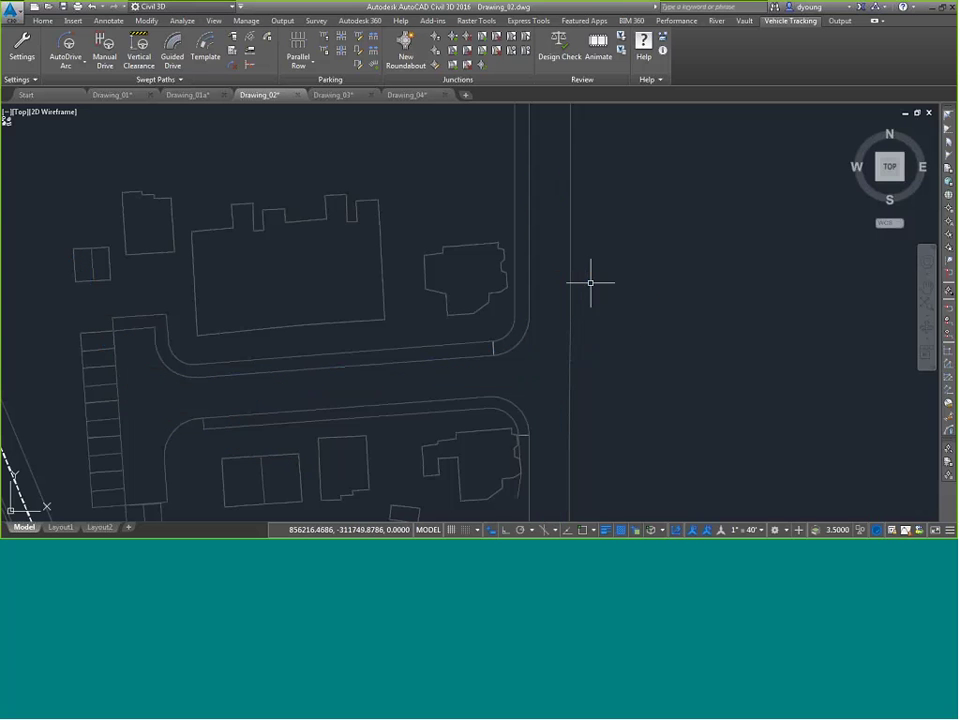
left_click(67, 48)
left_click(444, 507)
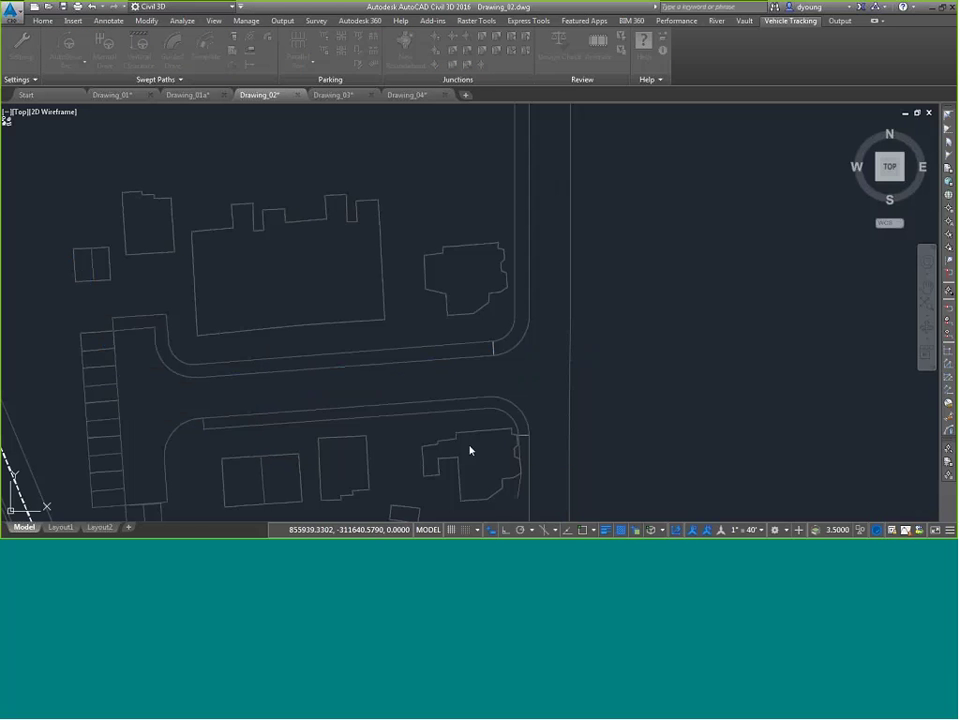
left_click(552, 500)
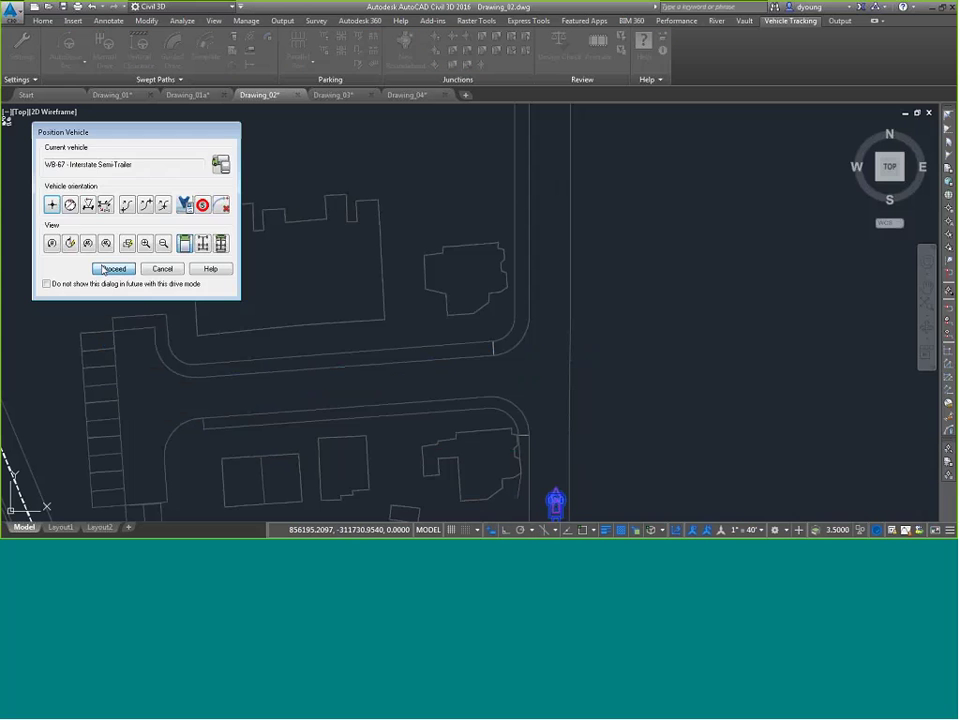
left_click(114, 267)
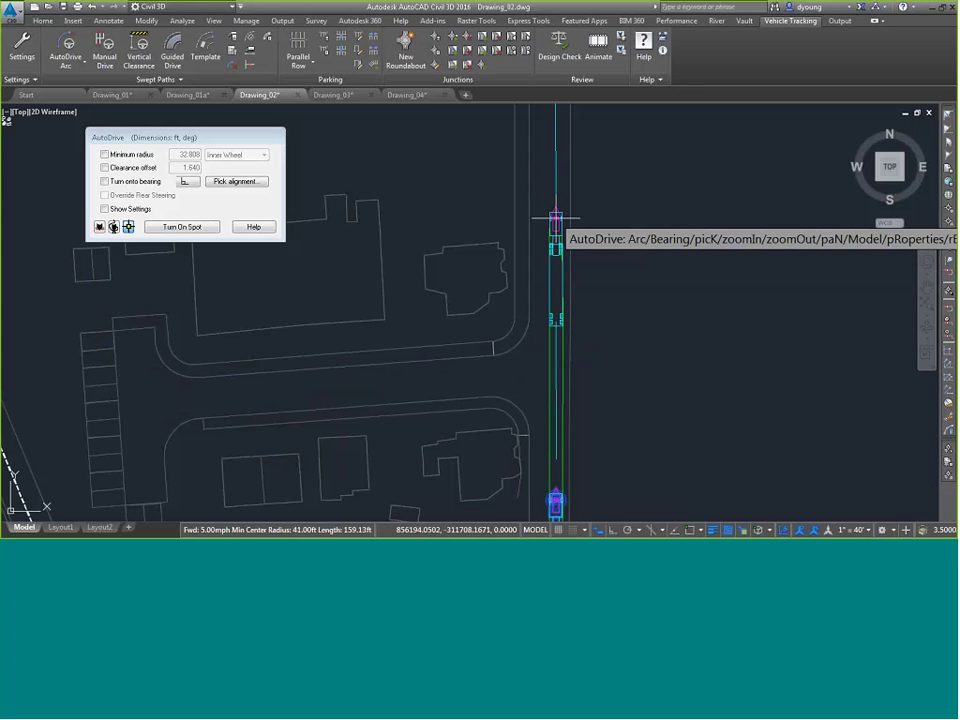
Step: Drive the WB-67 north and begin a turn-on-spot reversal at the junction
left_click(550, 203)
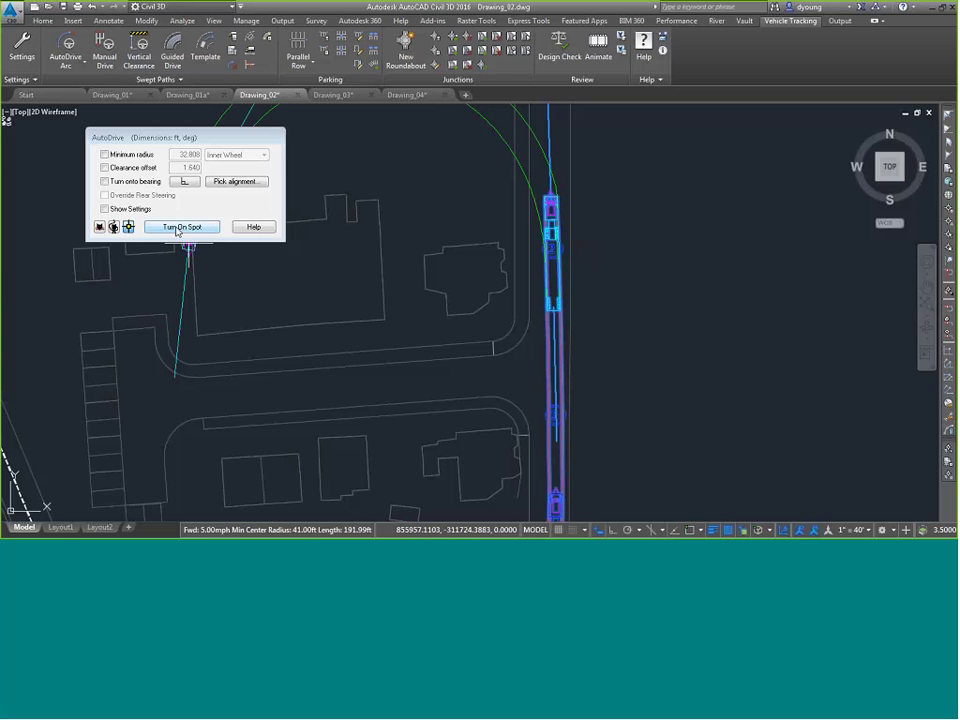
left_click(178, 228)
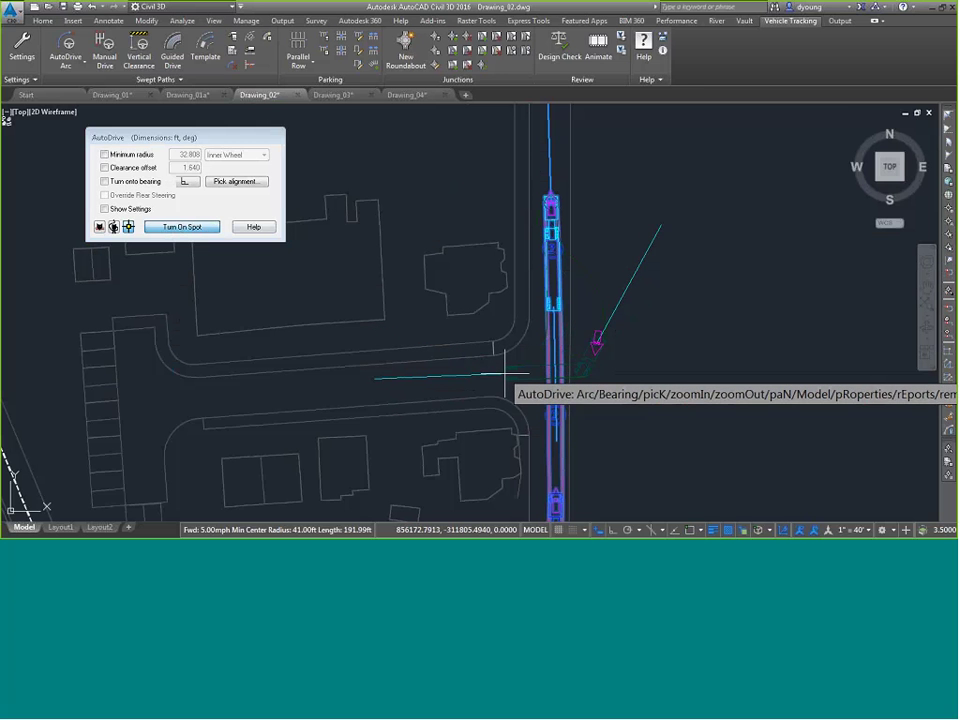
left_click(512, 377)
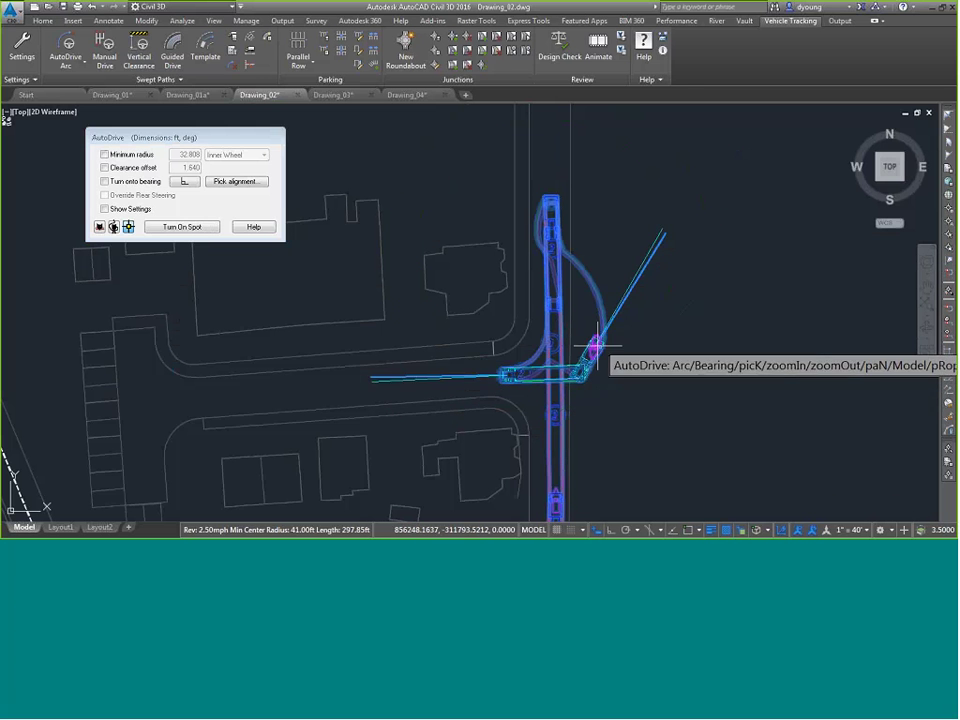
Step: Reverse toward the upper right, head west along the side street, turn on spot, and finish the path
left_click(627, 327)
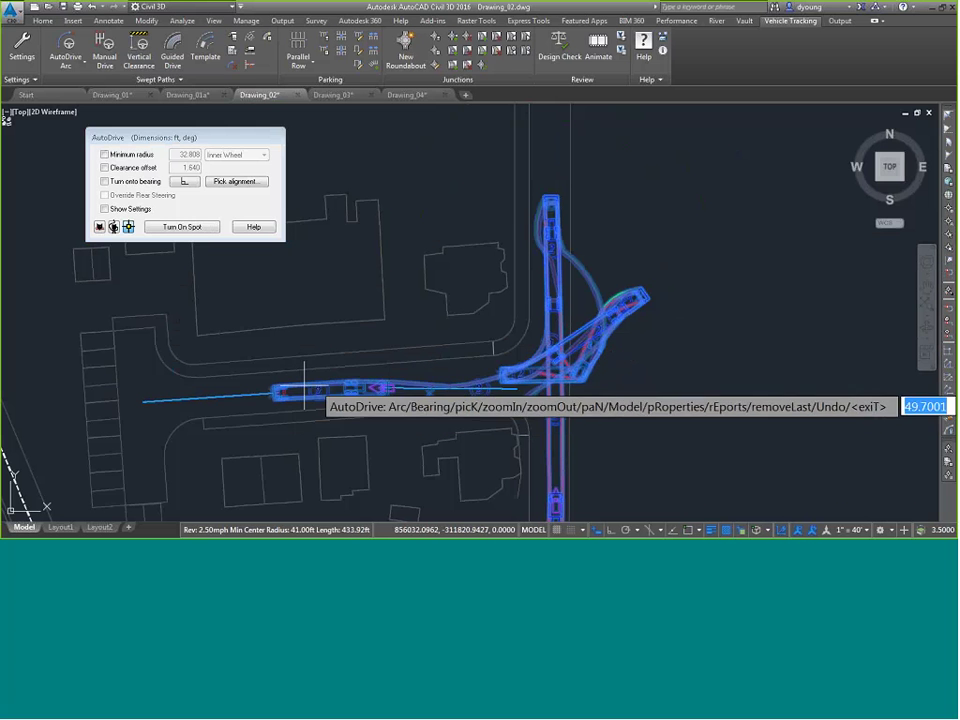
left_click(285, 393)
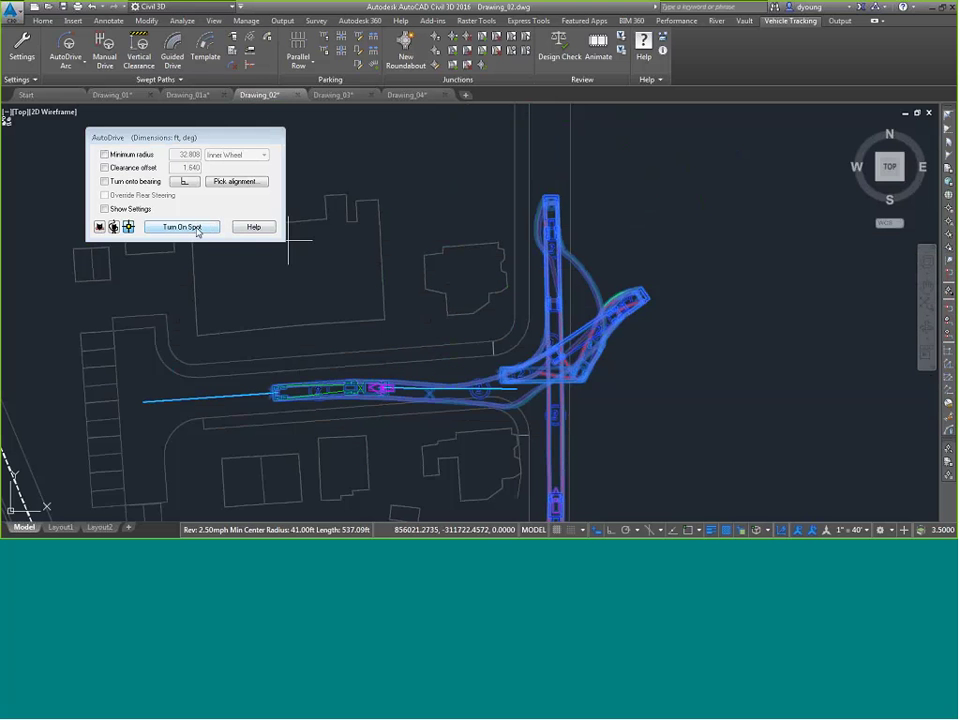
left_click(197, 229)
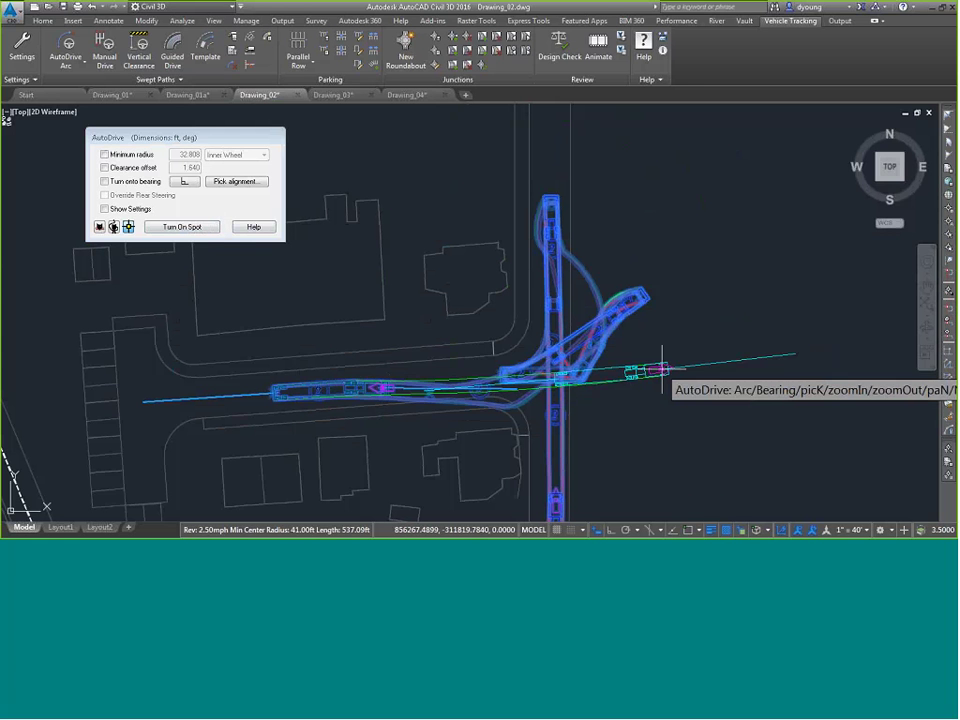
key("Return")
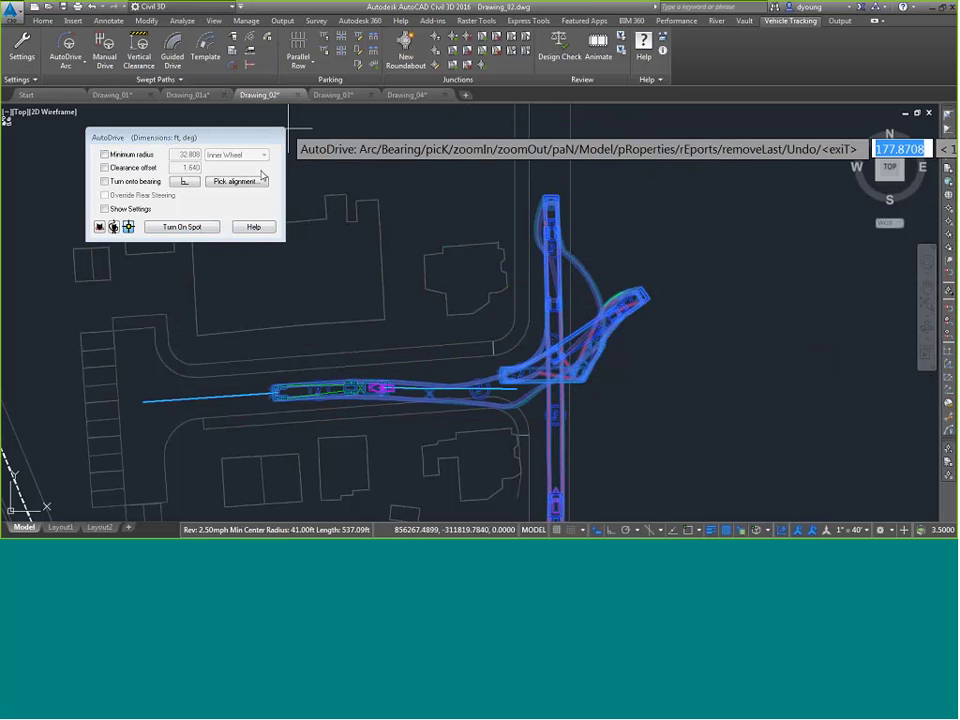
key("Return")
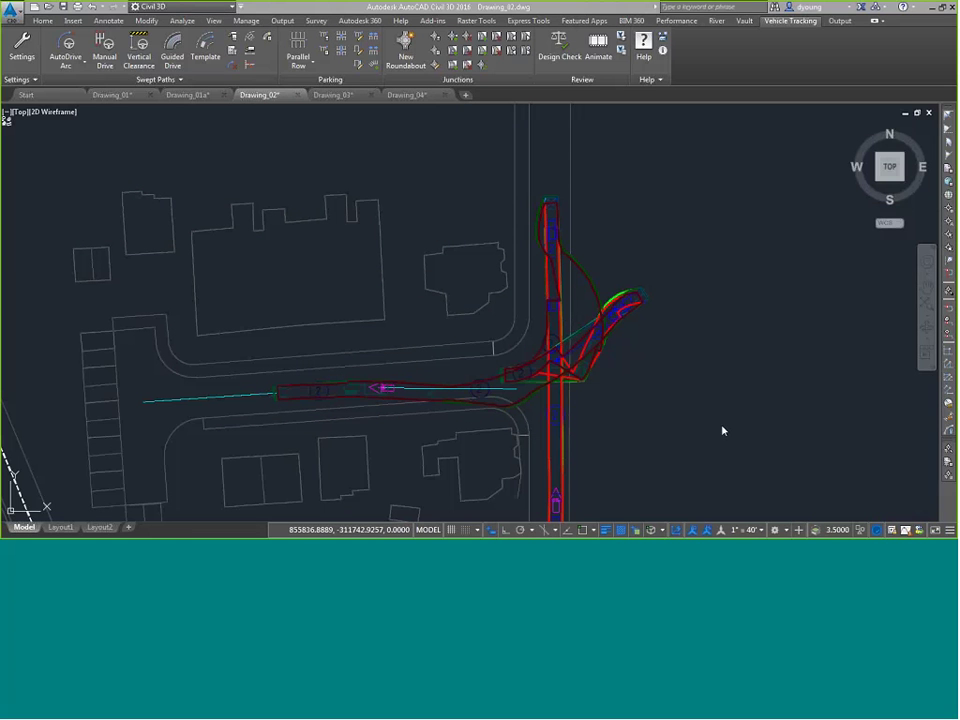
left_click(643, 287)
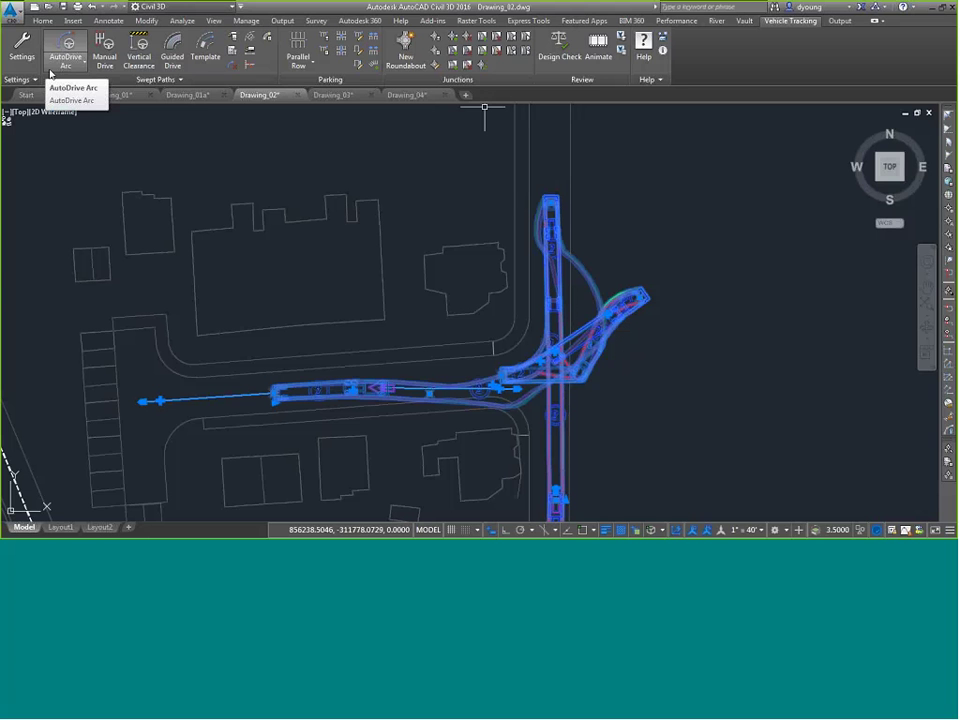
Step: Open the Chassis outlines settings of Report 0001 Clearance Envelope in the Report Wizard
left_click(234, 52)
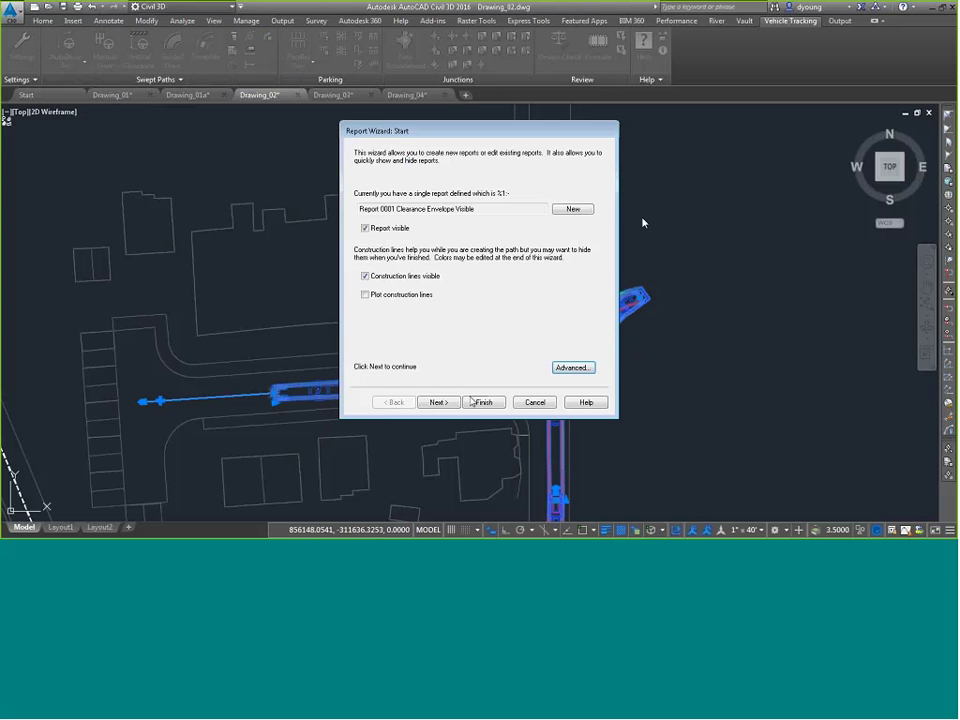
left_click(574, 372)
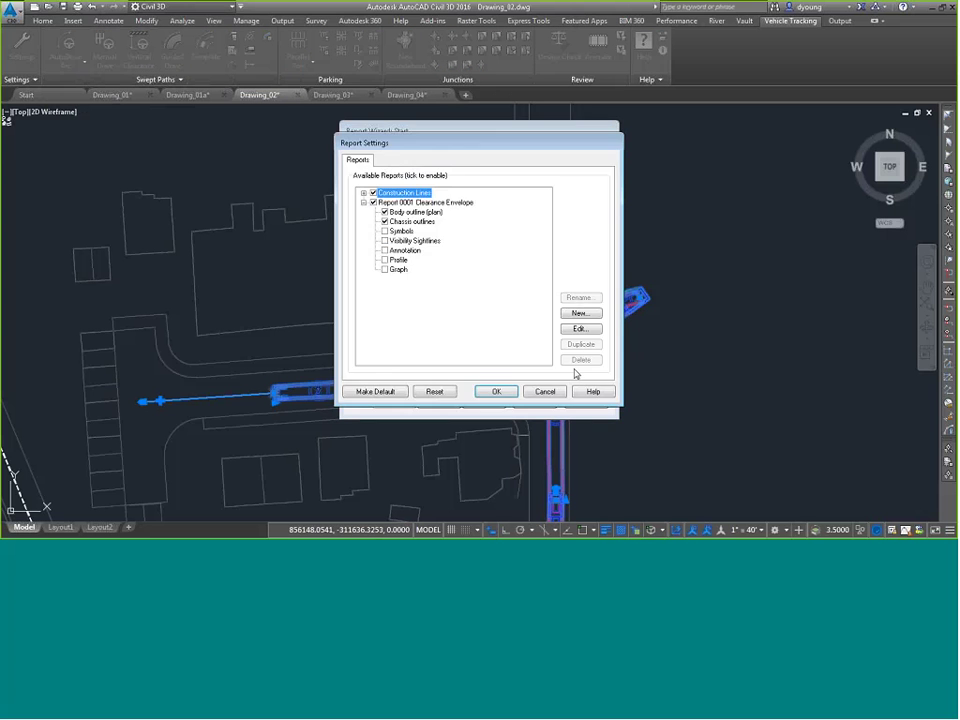
left_click(412, 222)
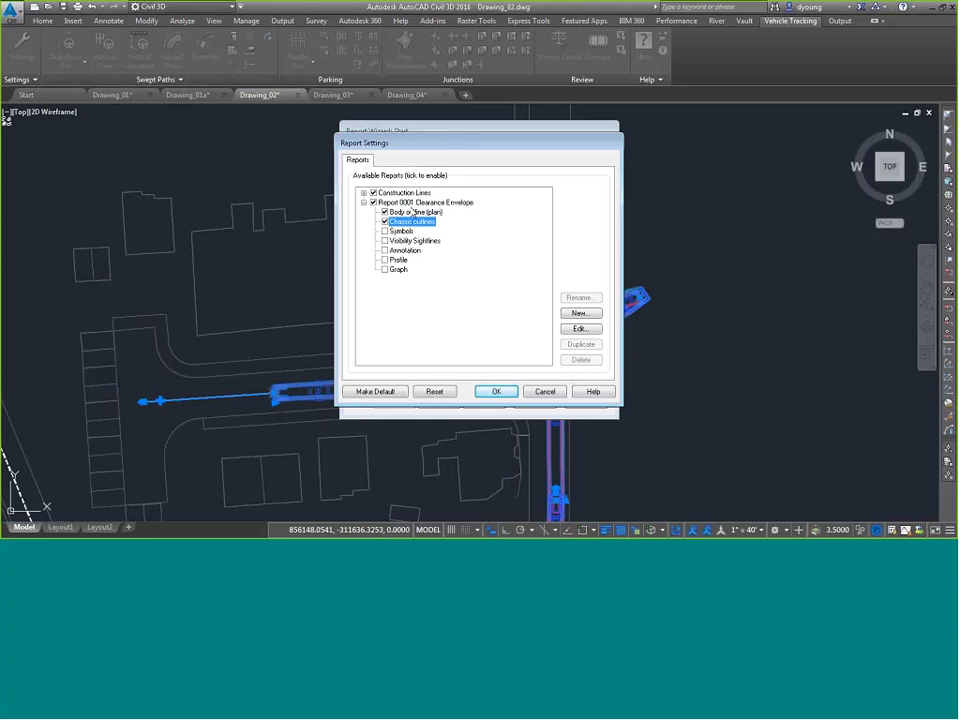
left_click(422, 202)
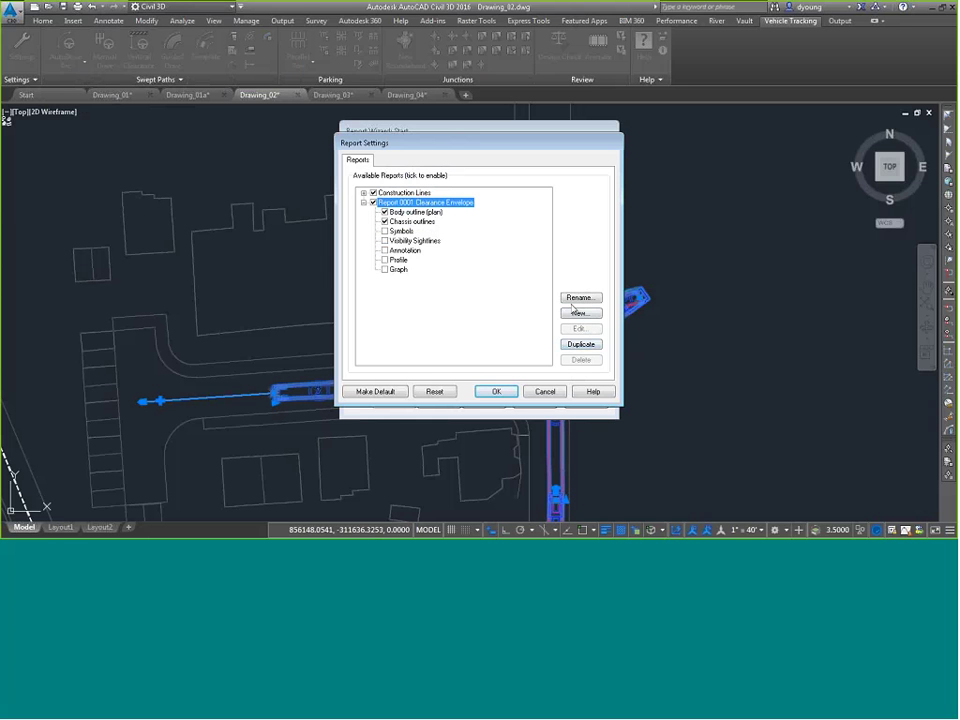
left_click(426, 223)
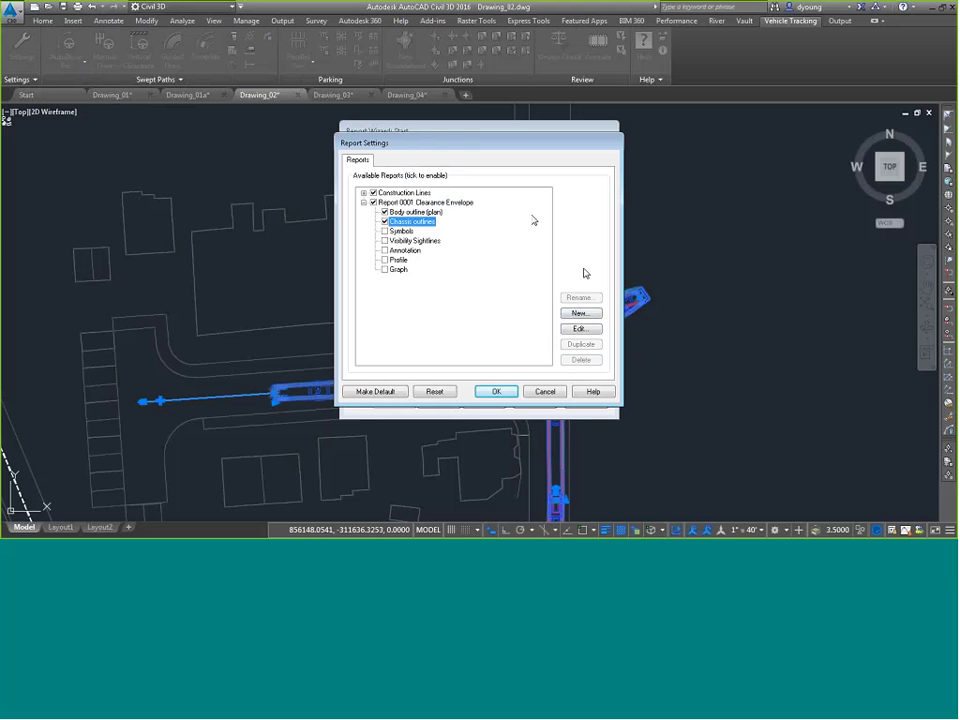
left_click(581, 329)
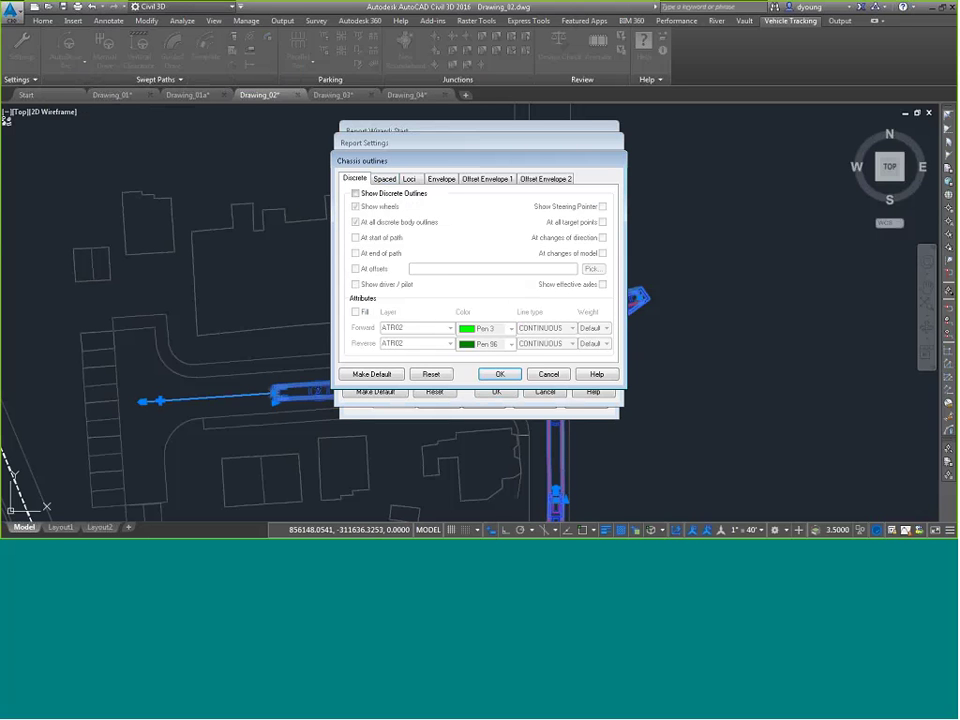
Step: Review the Spaced, Loci, Discrete and Envelope tabs, then cancel back to the wizard start
left_click(386, 182)
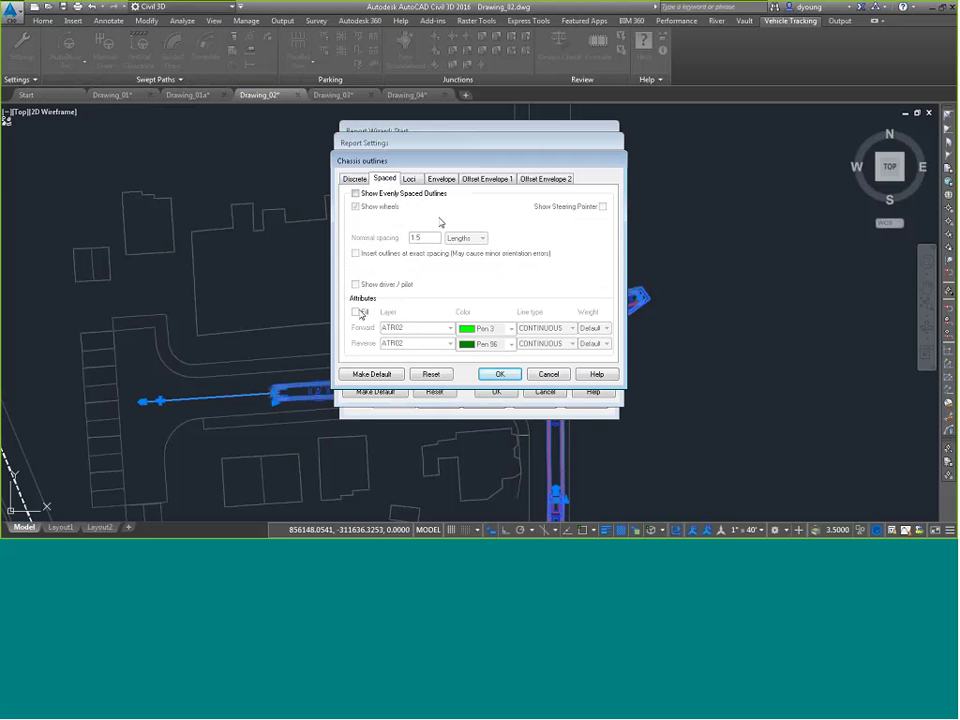
left_click(409, 178)
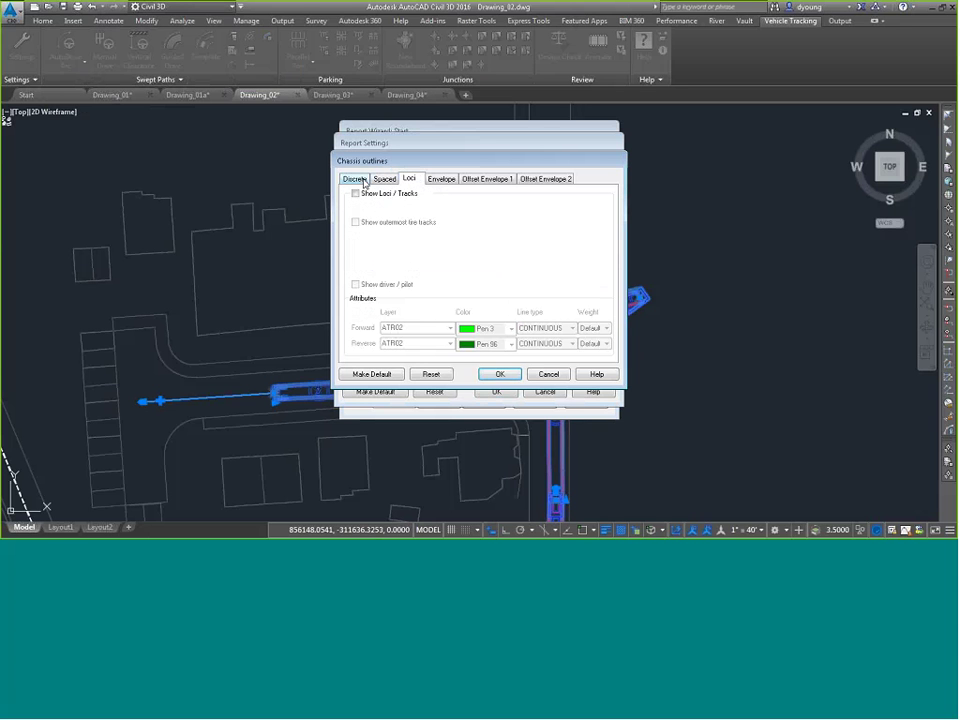
left_click(356, 178)
left_click(443, 178)
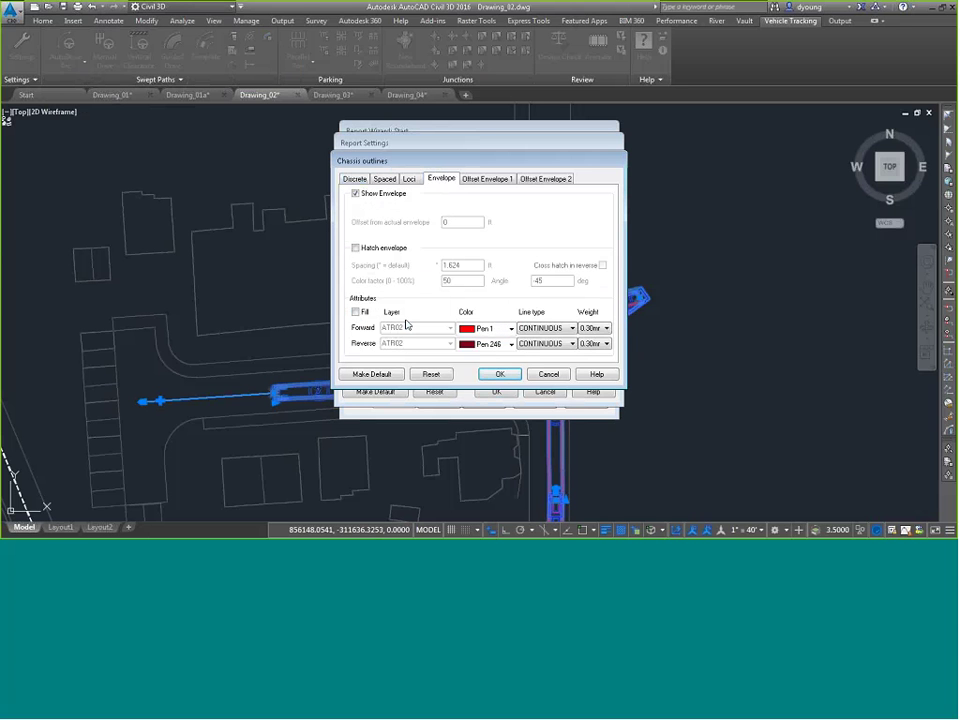
left_click(547, 374)
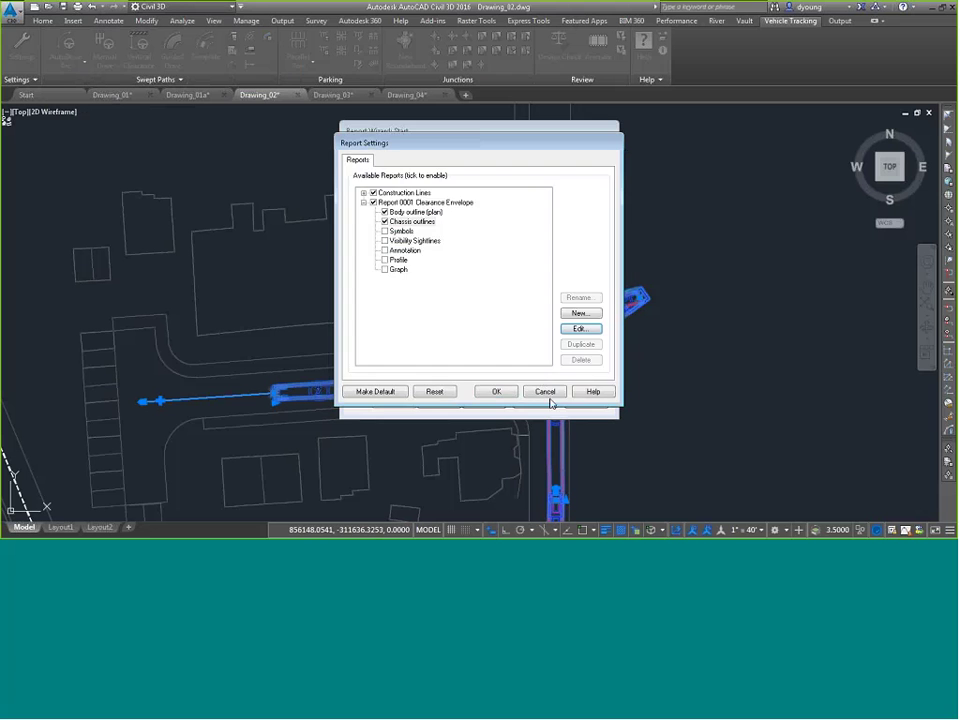
left_click(545, 392)
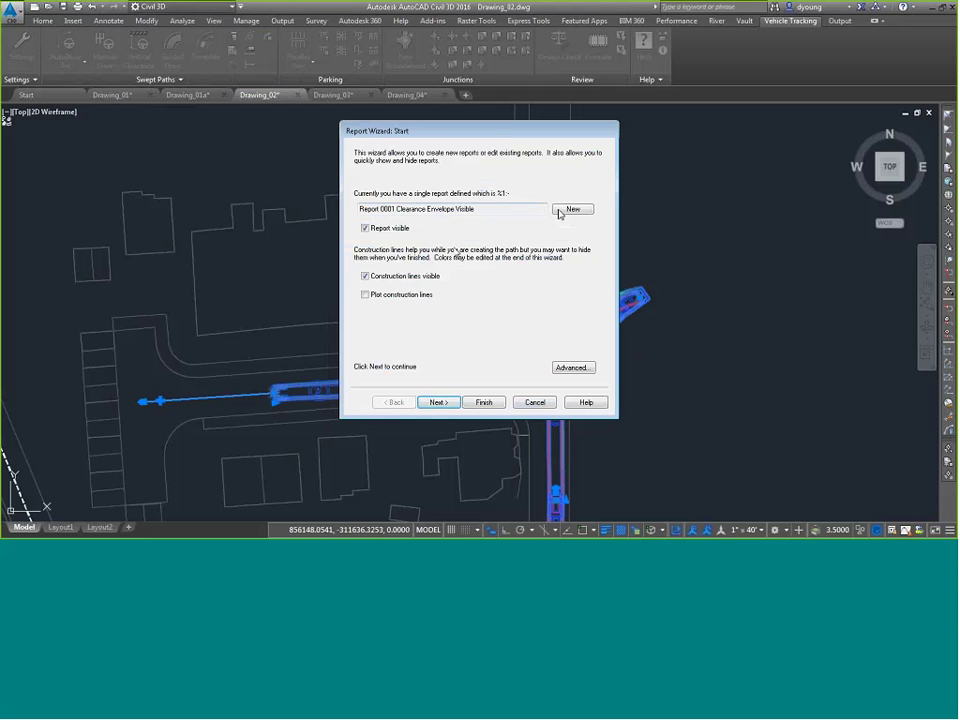
Step: View Report 0001's Body outline (plan) settings, then cancel every dialog including the Report Wizard
left_click(568, 372)
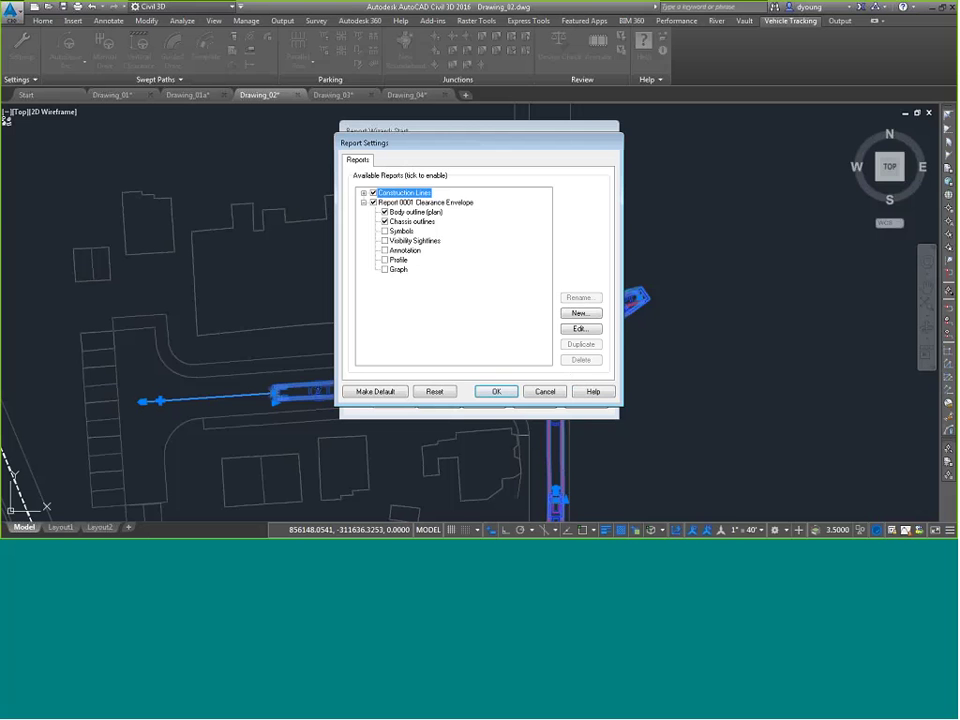
left_click(423, 203)
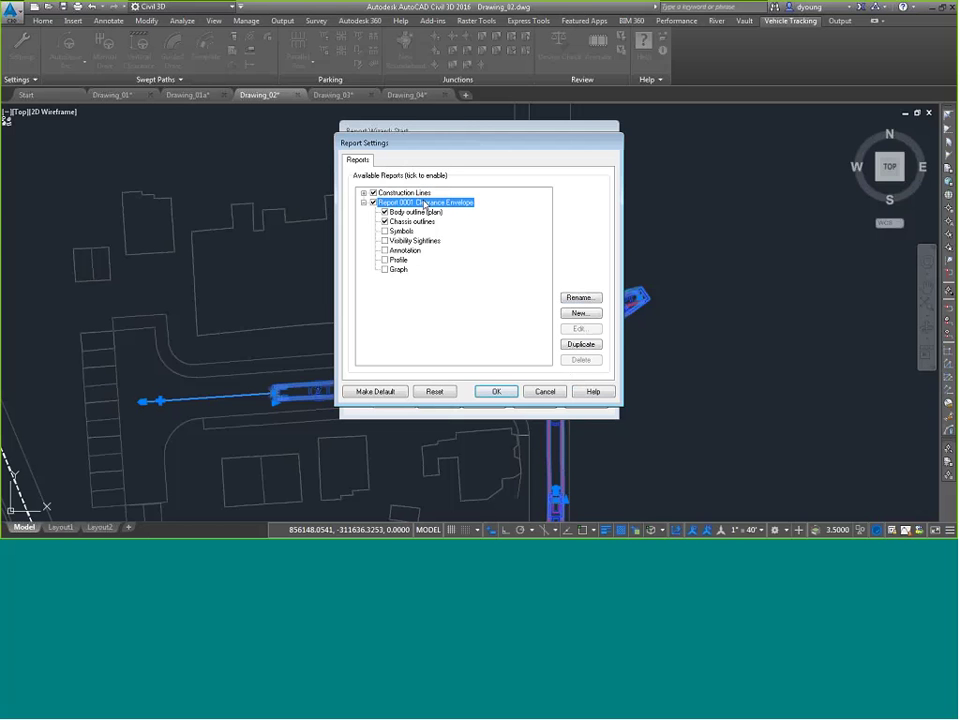
left_click(418, 212)
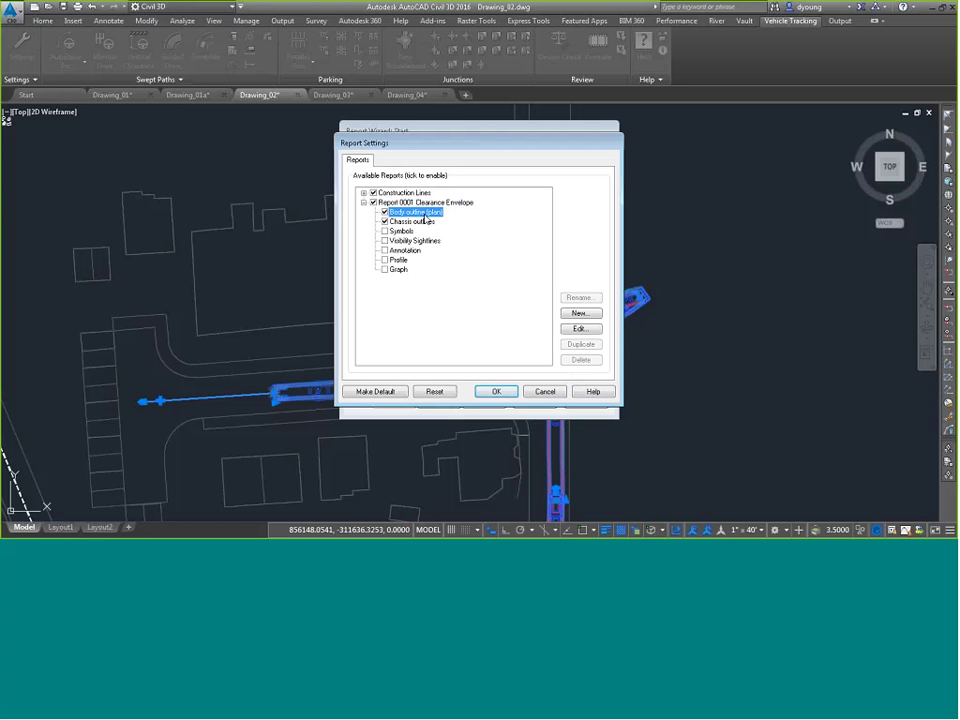
left_click(579, 329)
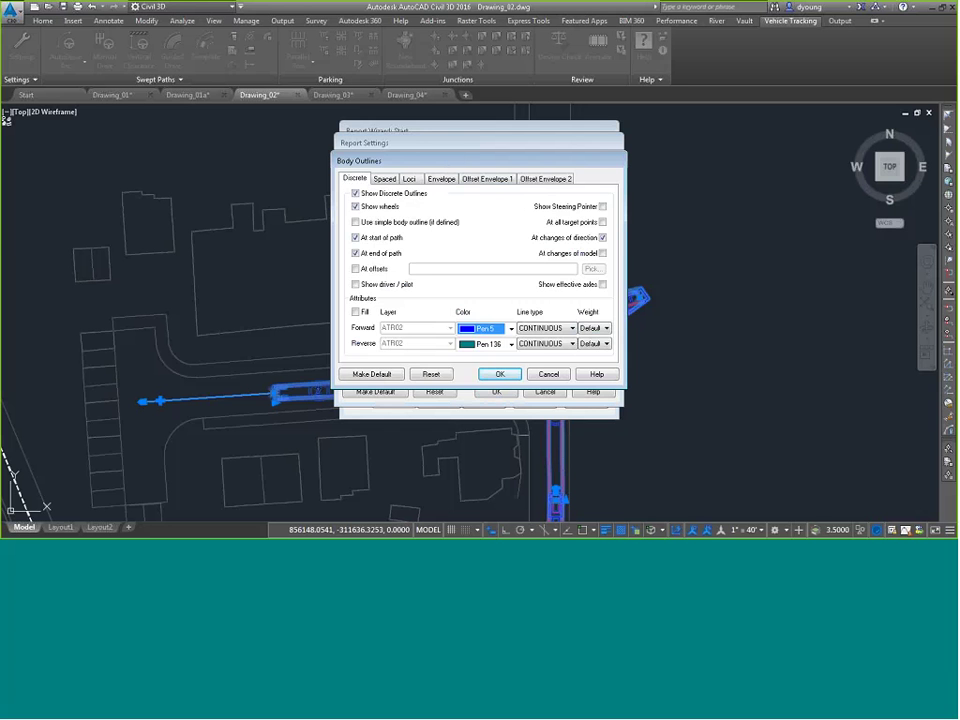
left_click(548, 374)
left_click(544, 391)
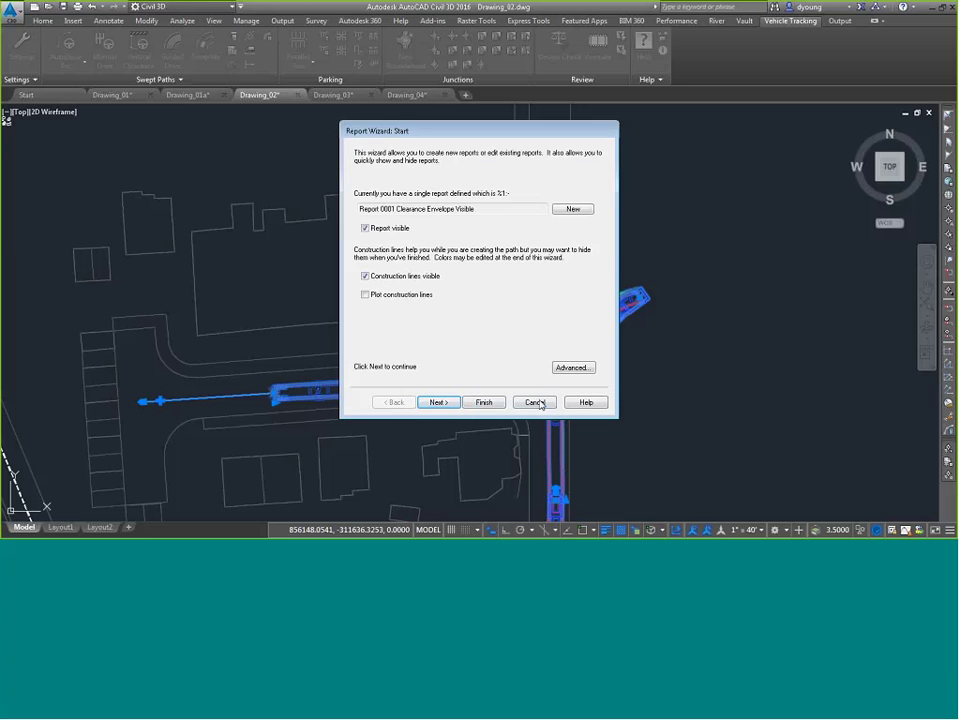
left_click(536, 401)
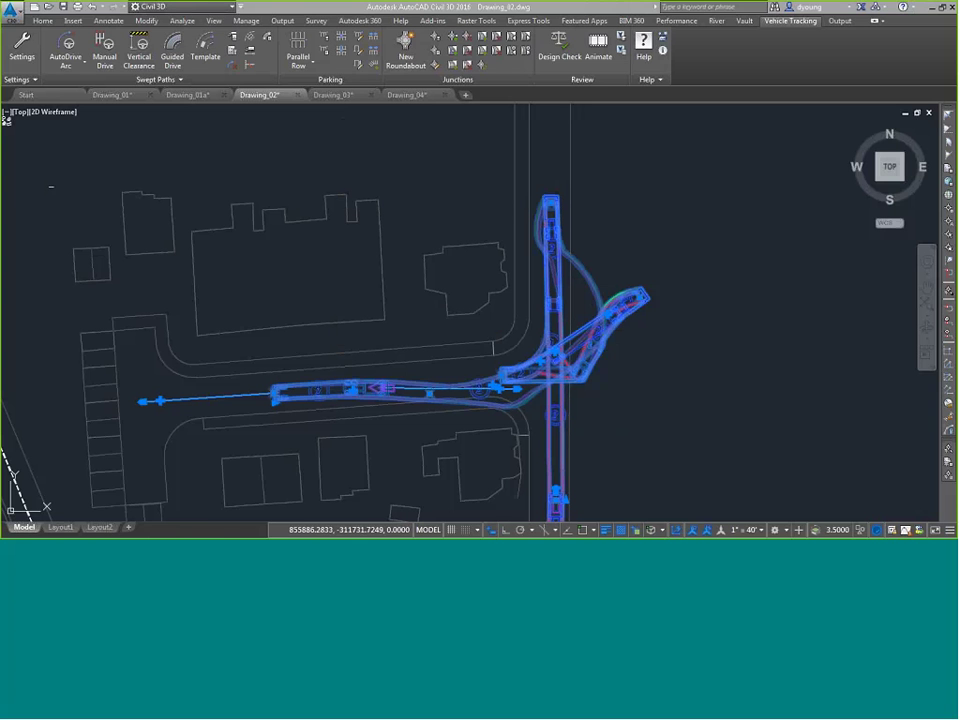
Step: Show the intersection swept path's properties and confirm it is on layer ATR02
key("ctrl+1")
mouse_move(293, 346)
left_mouse_down()
mouse_move(413, 242)
mouse_move(321, 193)
left_mouse_up()
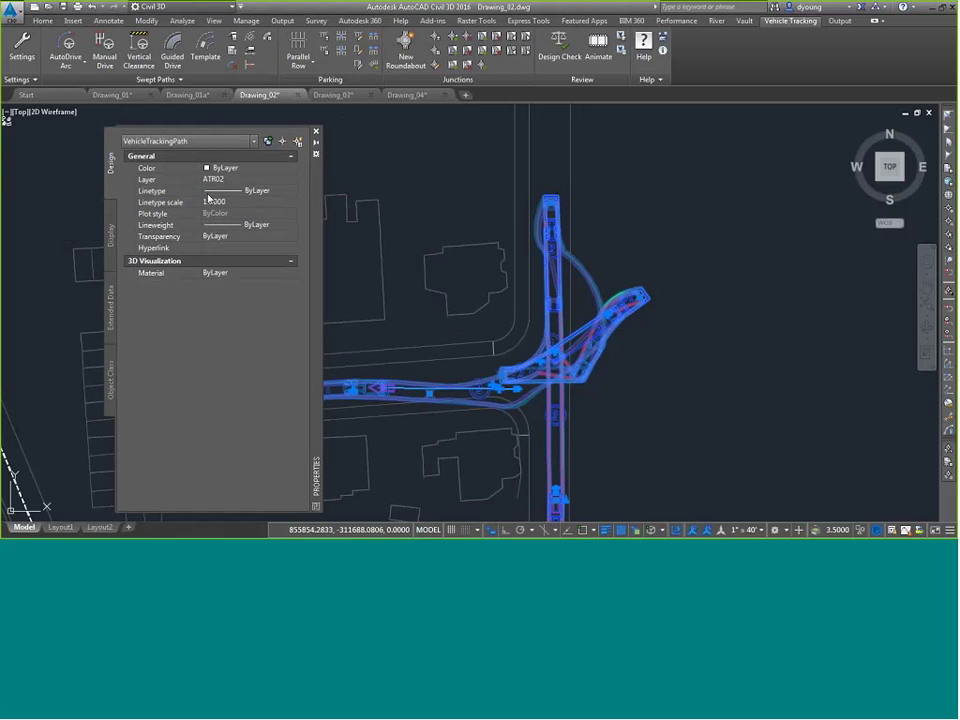
left_click(228, 180)
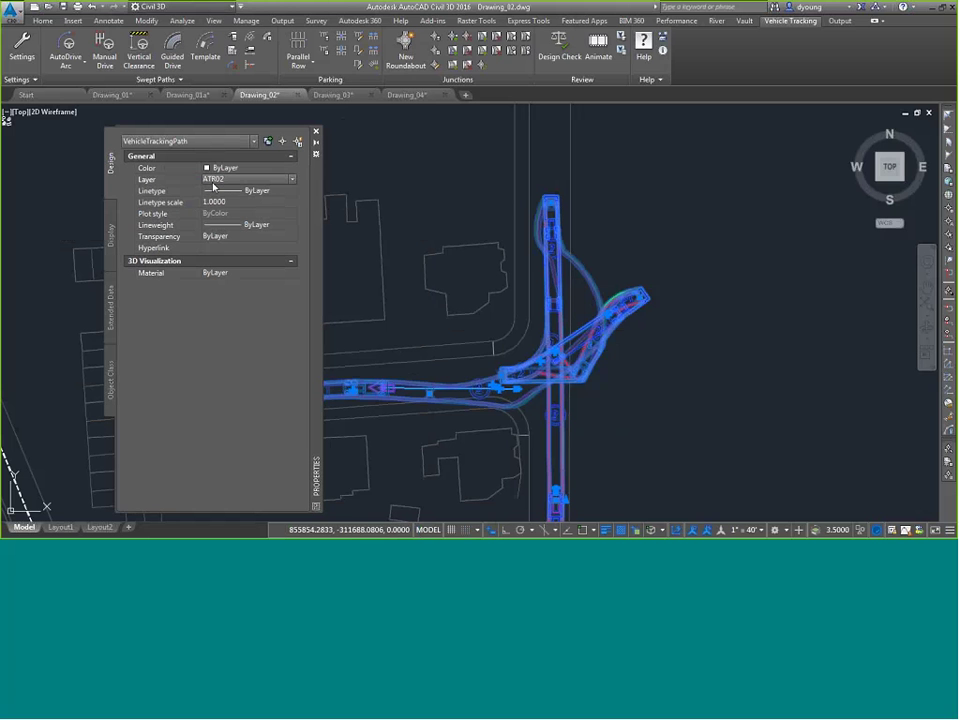
key("Escape")
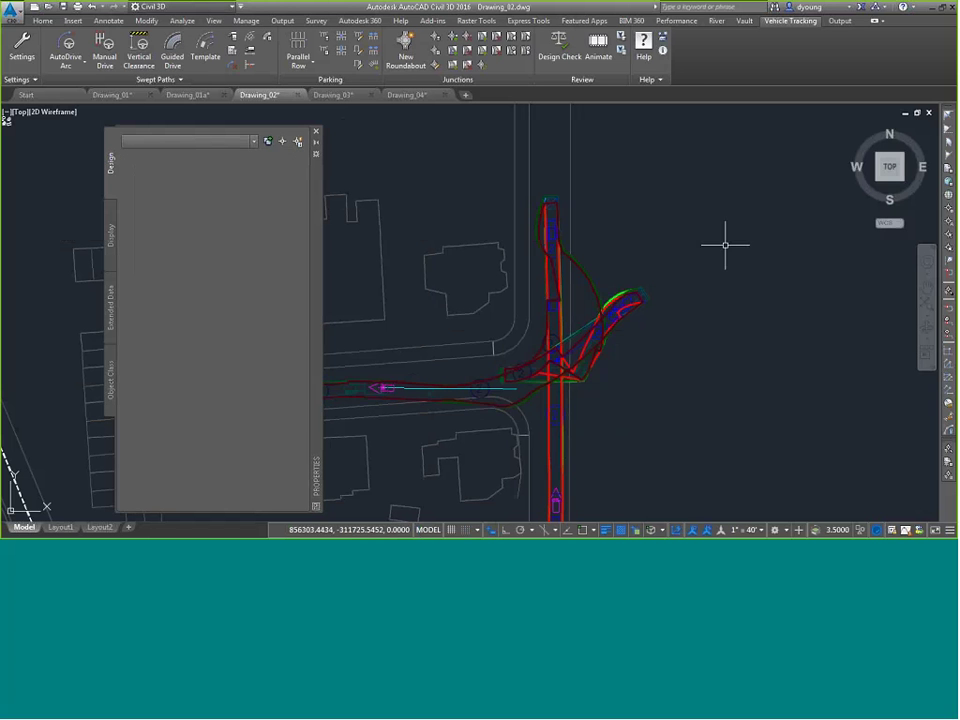
Step: Pan to the parking lot and select the swept path beside it, which shows layer ATR01
scroll(700, 330, "down", 3)
middle_click_drag(683, 420, 823, 189)
mouse_move(273, 510)
middle_mouse_down()
mouse_move(435, 315)
mouse_move(478, 365)
middle_mouse_up()
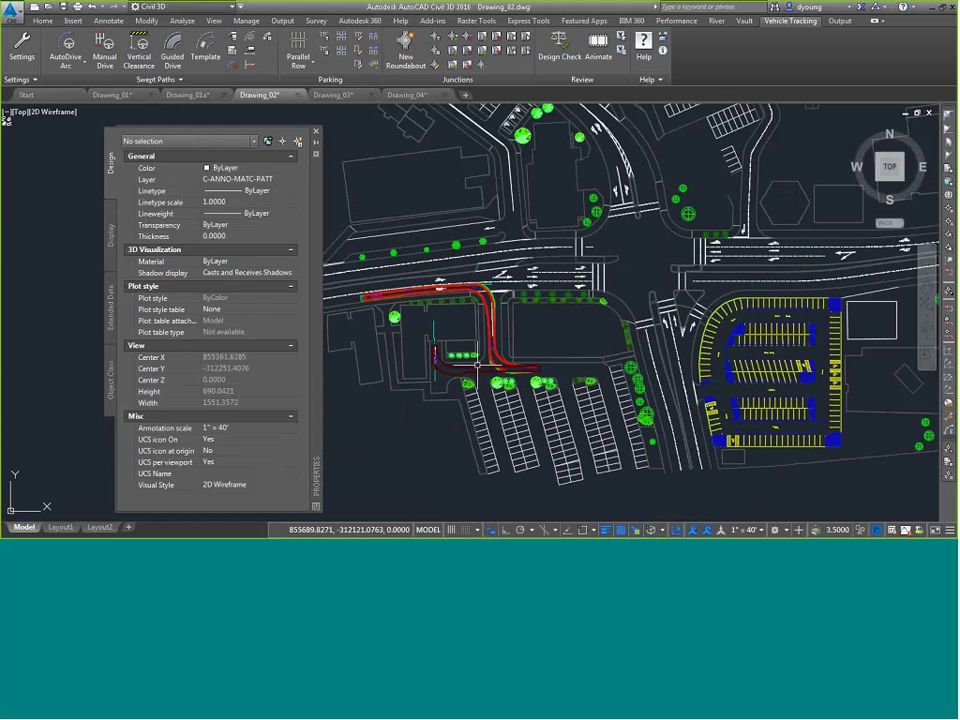
left_click(478, 366)
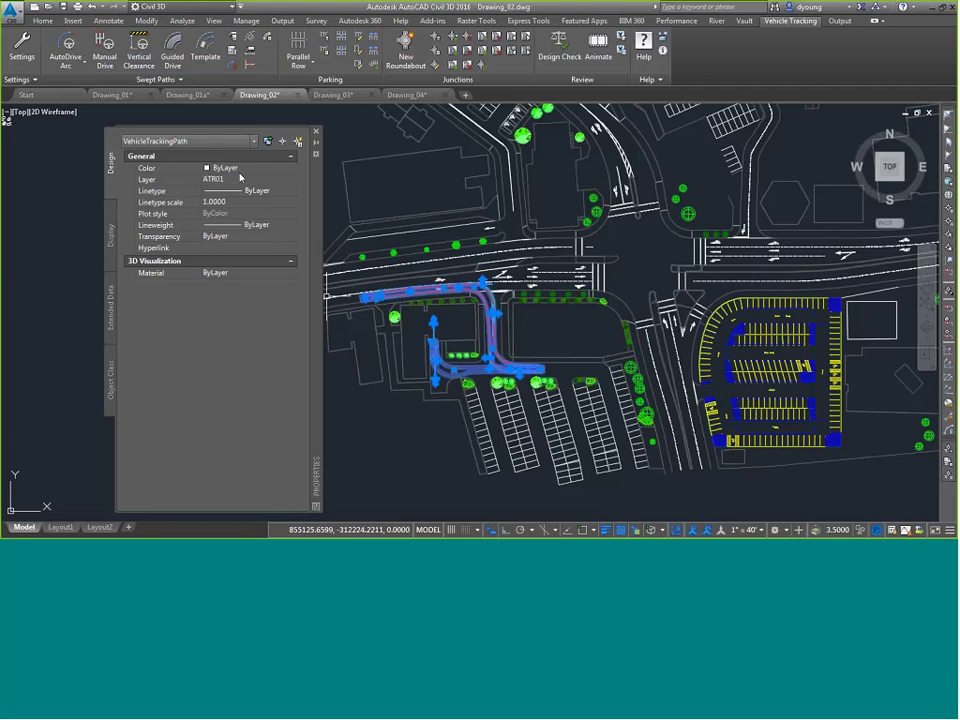
Step: Close the Properties palette and zoom in on the WB-67 swept path beside the parking lot
left_click(316, 134)
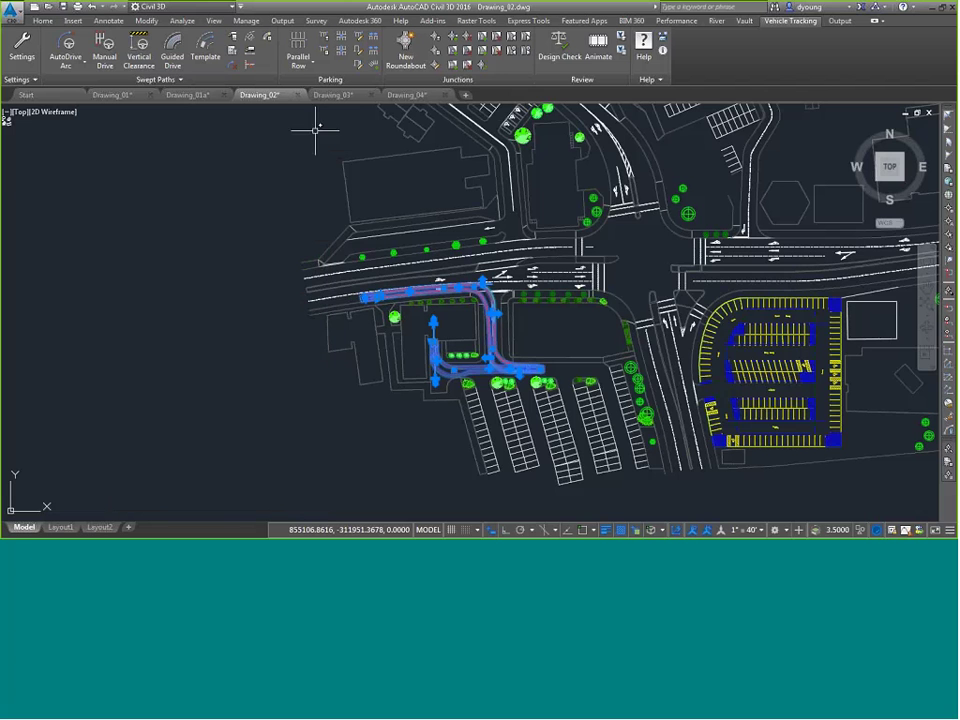
scroll(495, 330, "up", 5)
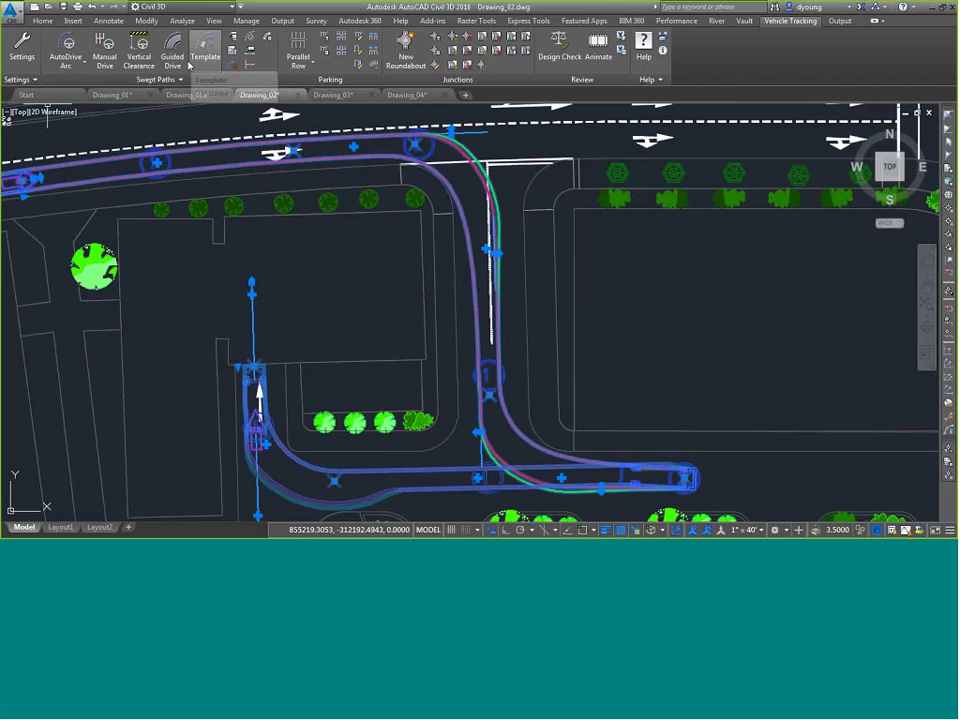
left_click(66, 65)
Step: Create a new report, 0002 tset, in the Report Wizard and make it visible exclusively
left_click(66, 65)
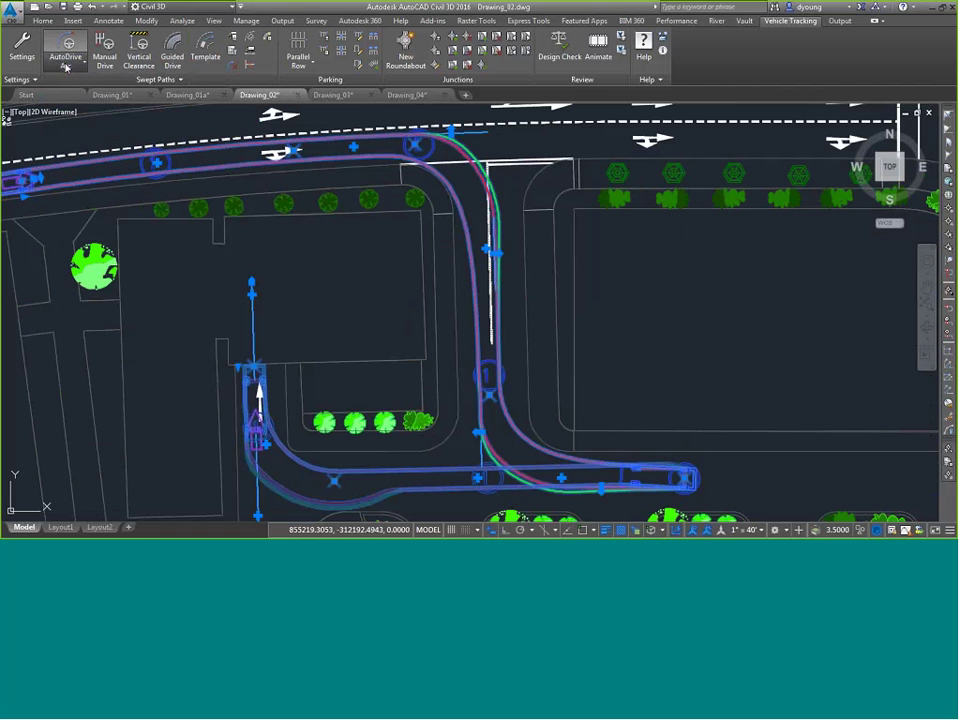
left_click(66, 65)
left_click(66, 65)
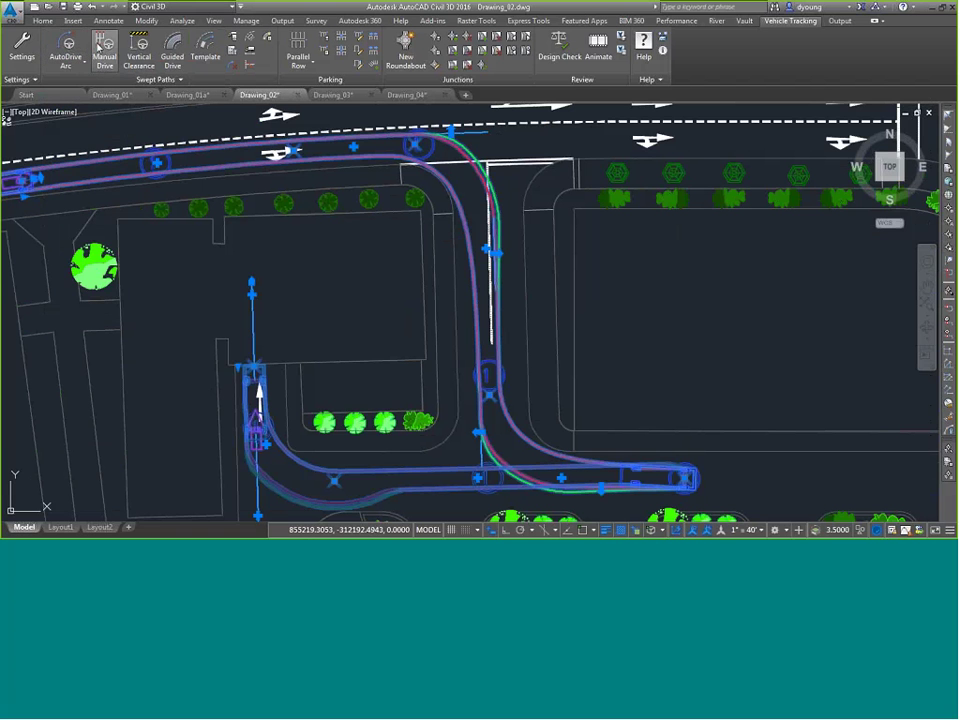
left_click(232, 38)
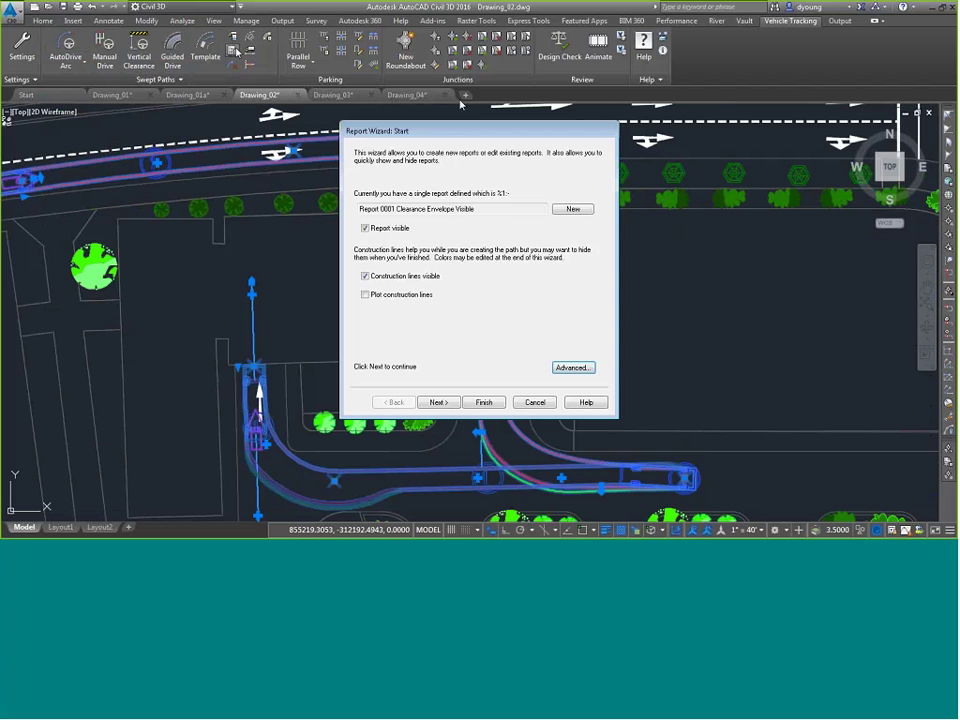
left_click(572, 209)
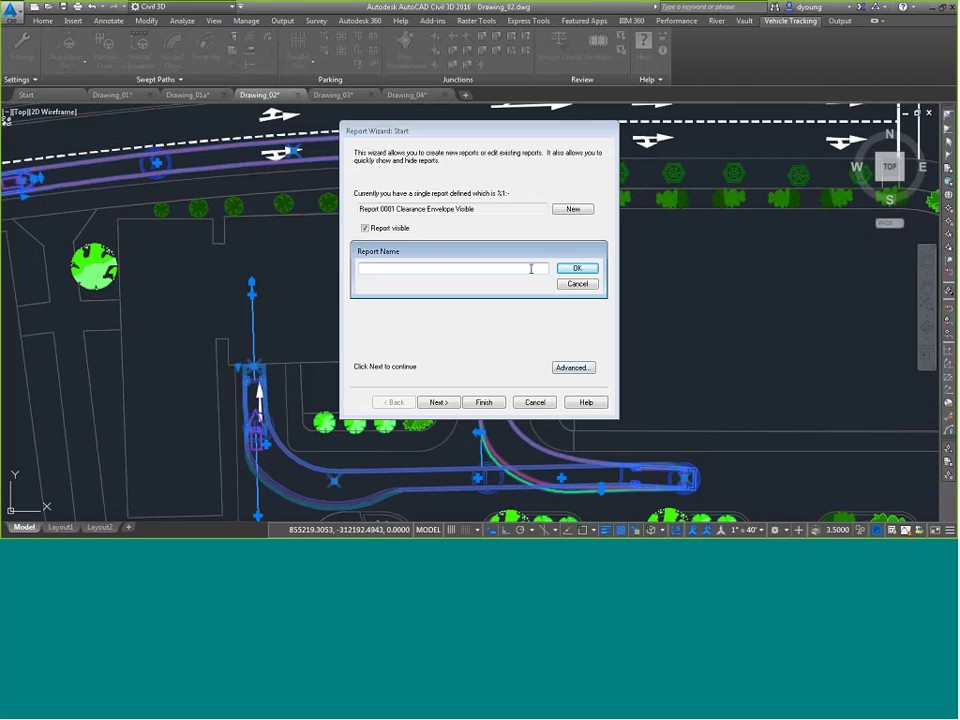
type("tset")
left_click(577, 269)
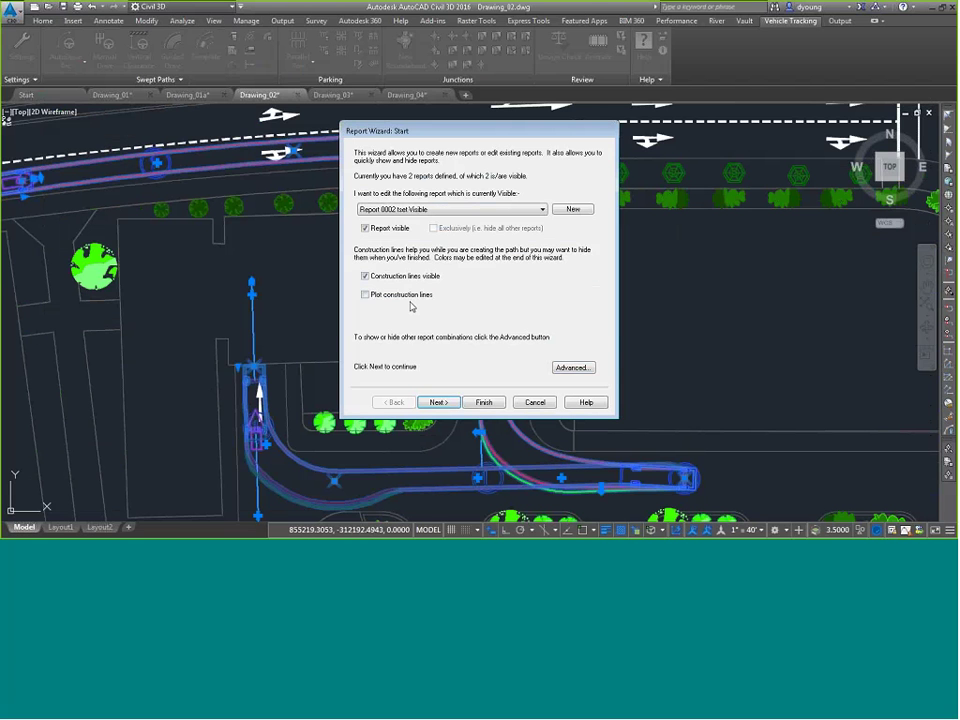
left_click(433, 228)
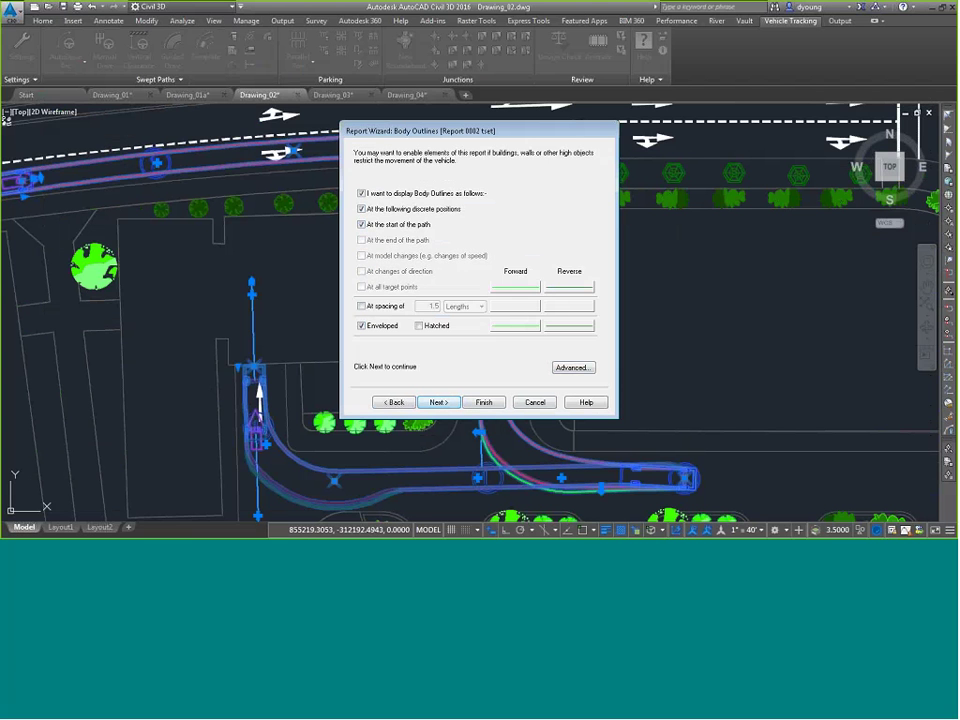
Step: Step through to the path annotation options, check the target-point attributes, then return to the start page
left_click(439, 401)
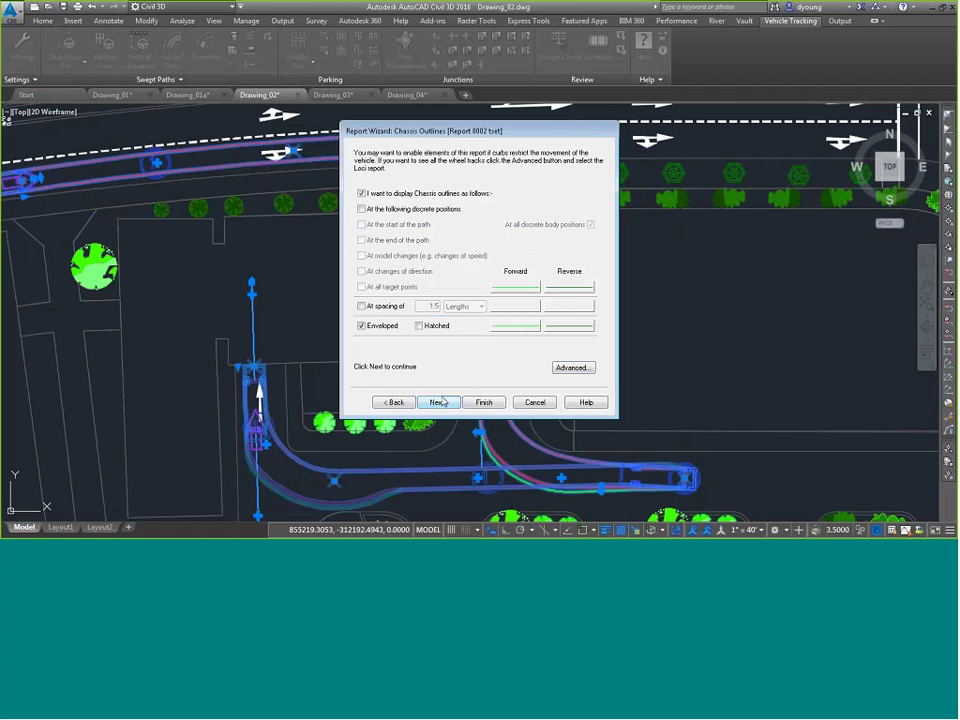
left_click(441, 401)
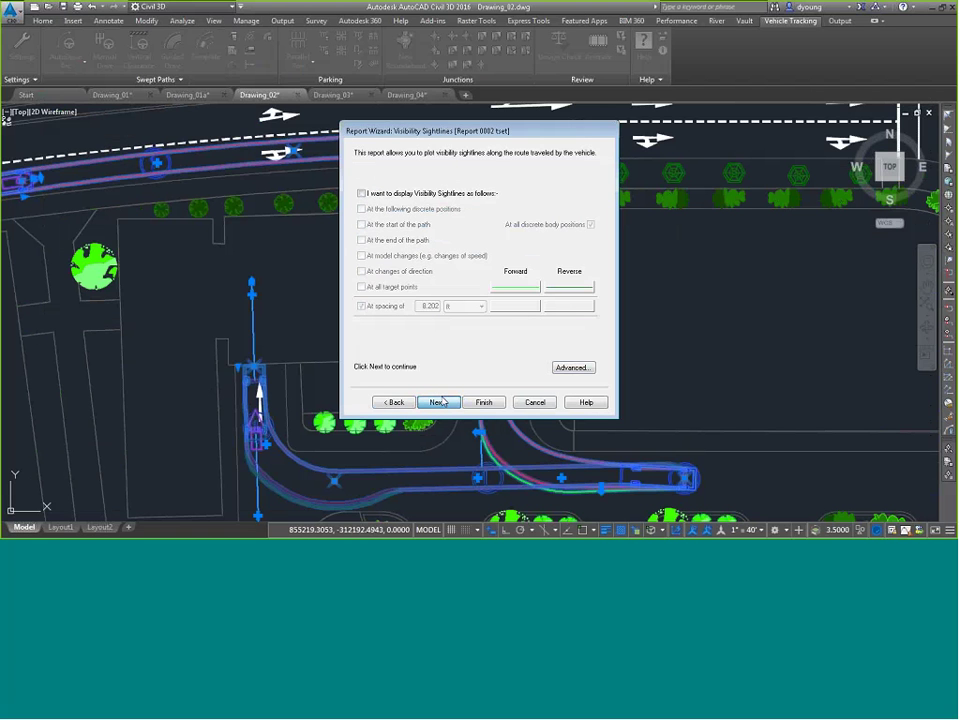
left_click(441, 401)
left_click(441, 401)
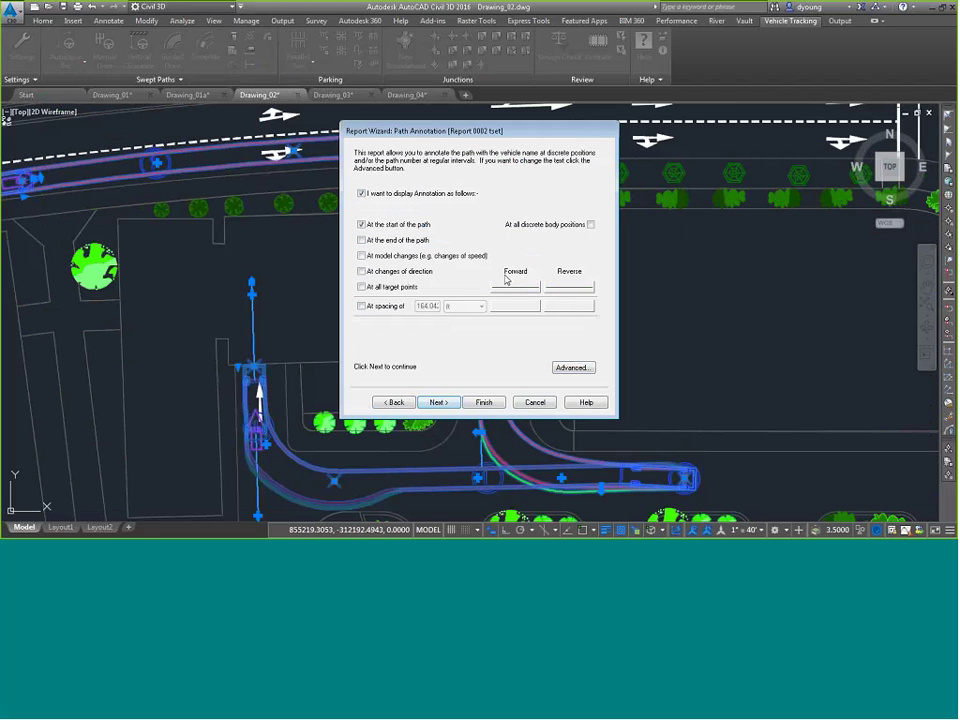
left_click(513, 288)
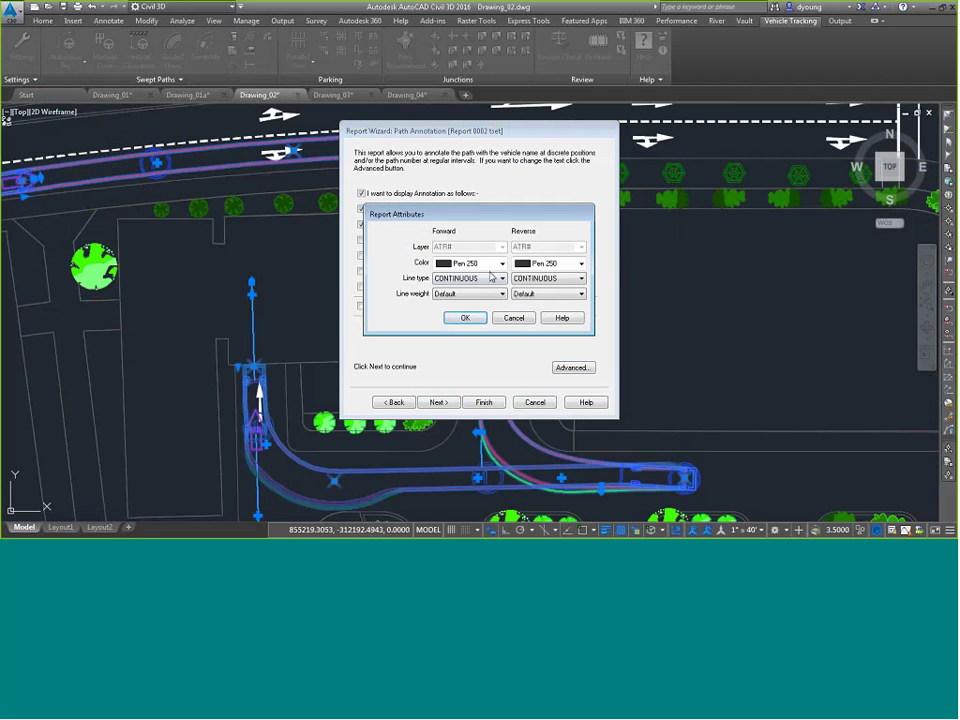
left_click(511, 317)
key("Return")
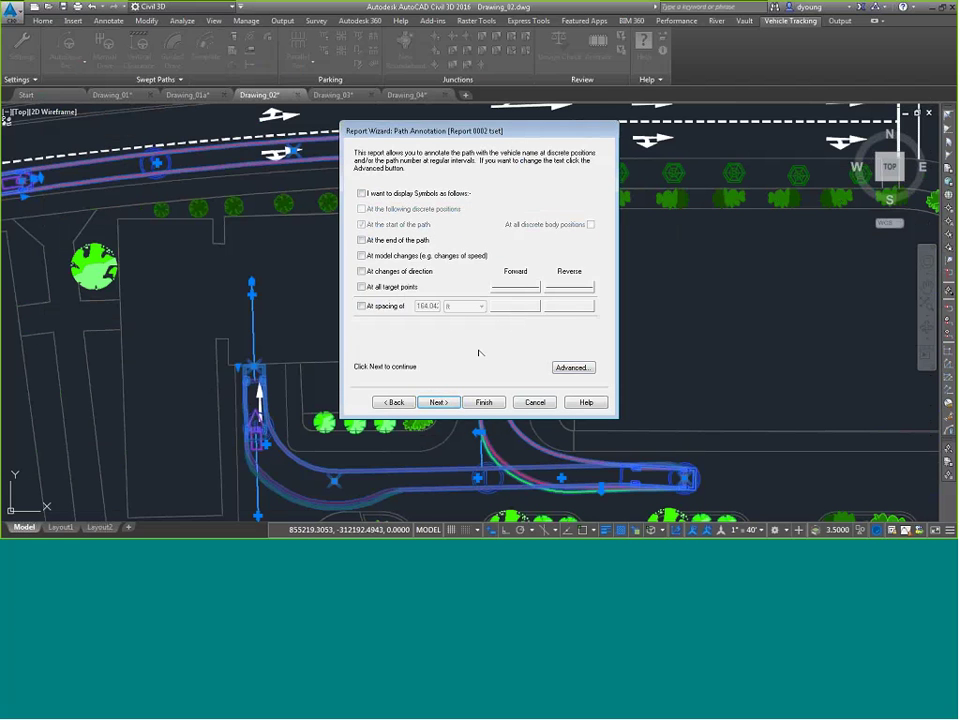
key("alt+b")
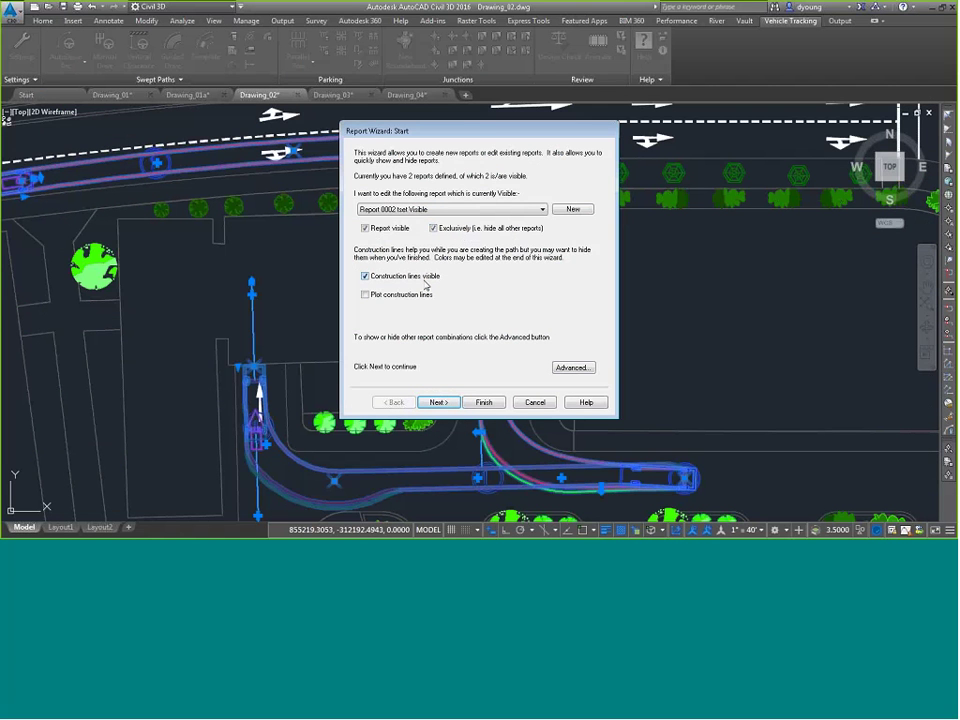
Step: Review report 0002 tset's body and chassis outline pages, then cancel the Report Wizard
left_click(439, 402)
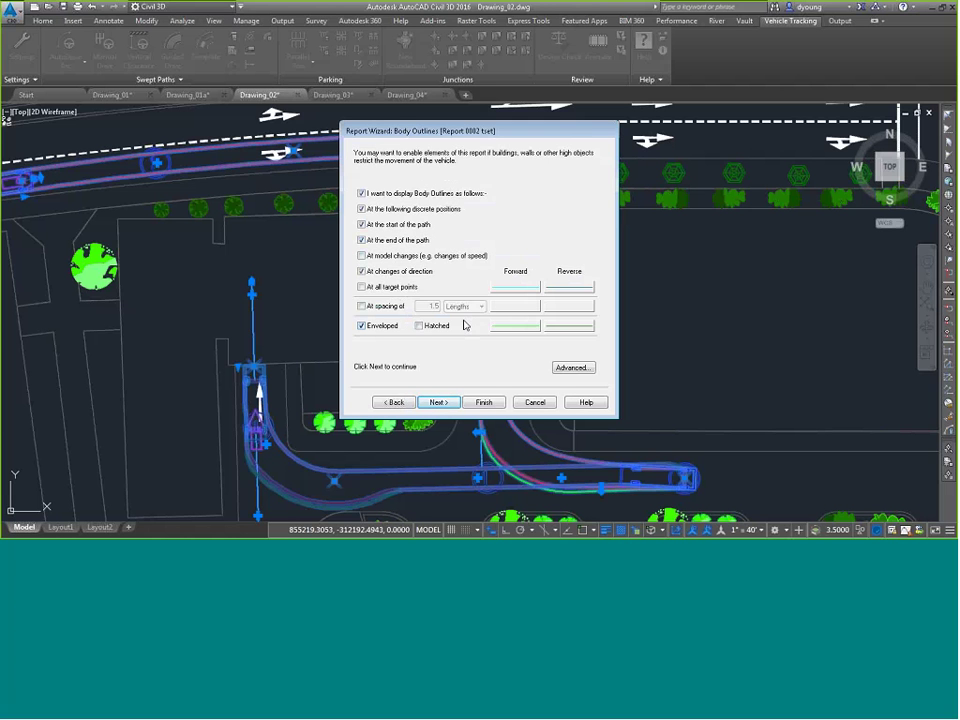
left_click(438, 403)
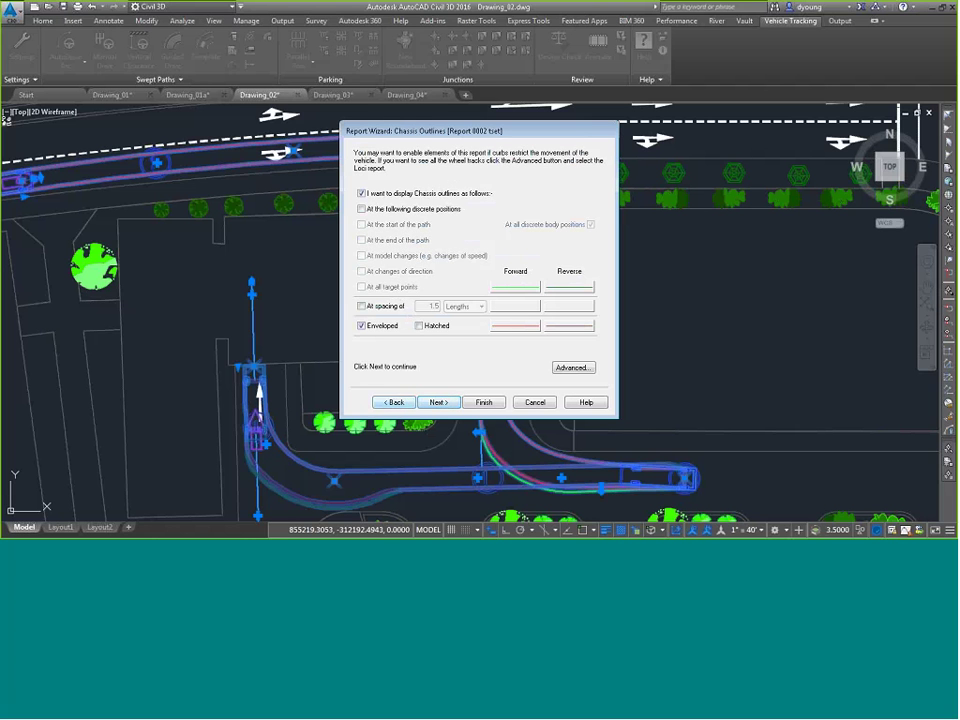
left_click(536, 404)
left_click(24, 80)
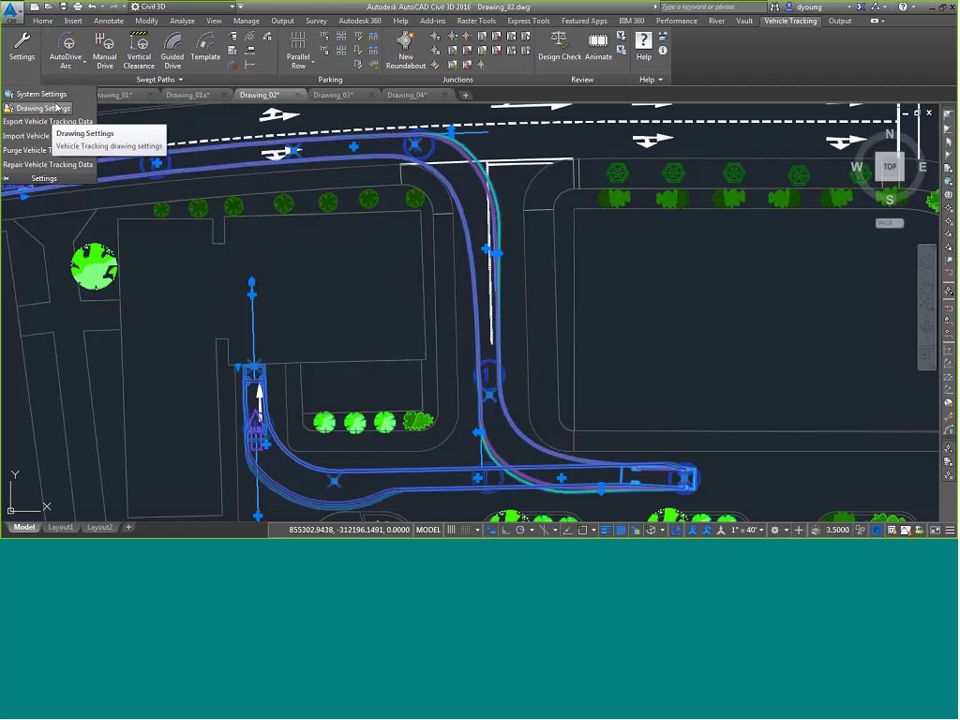
Step: In Drawing Settings, set Paths > Layers naming to Complex and apply it
left_click(57, 107)
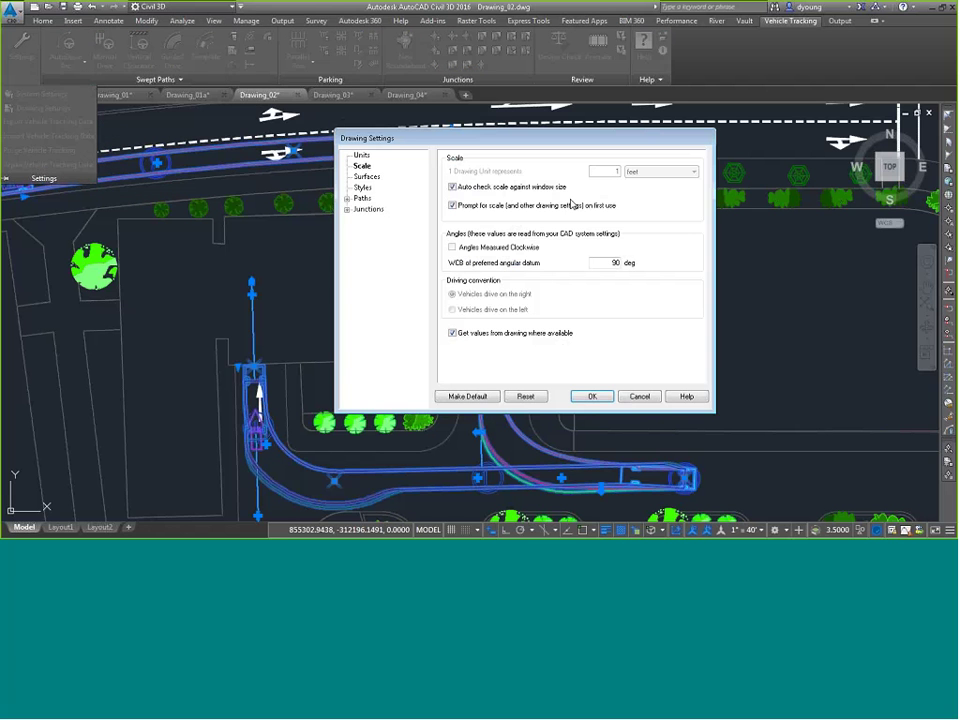
left_click(362, 199)
double_click(362, 199)
left_click(374, 209)
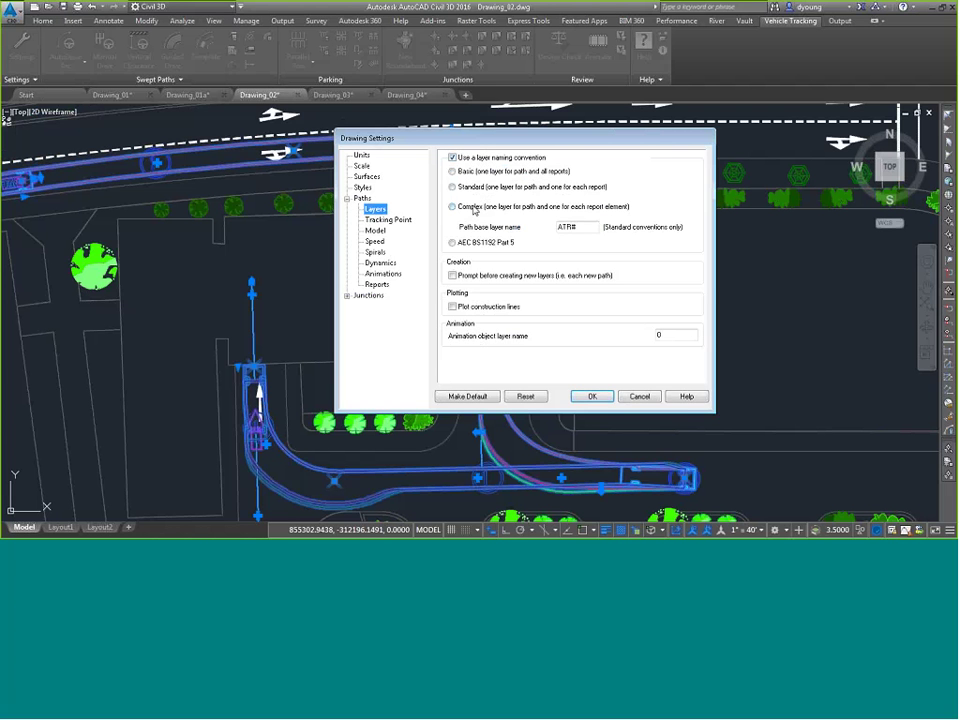
left_click(520, 207)
left_click(594, 396)
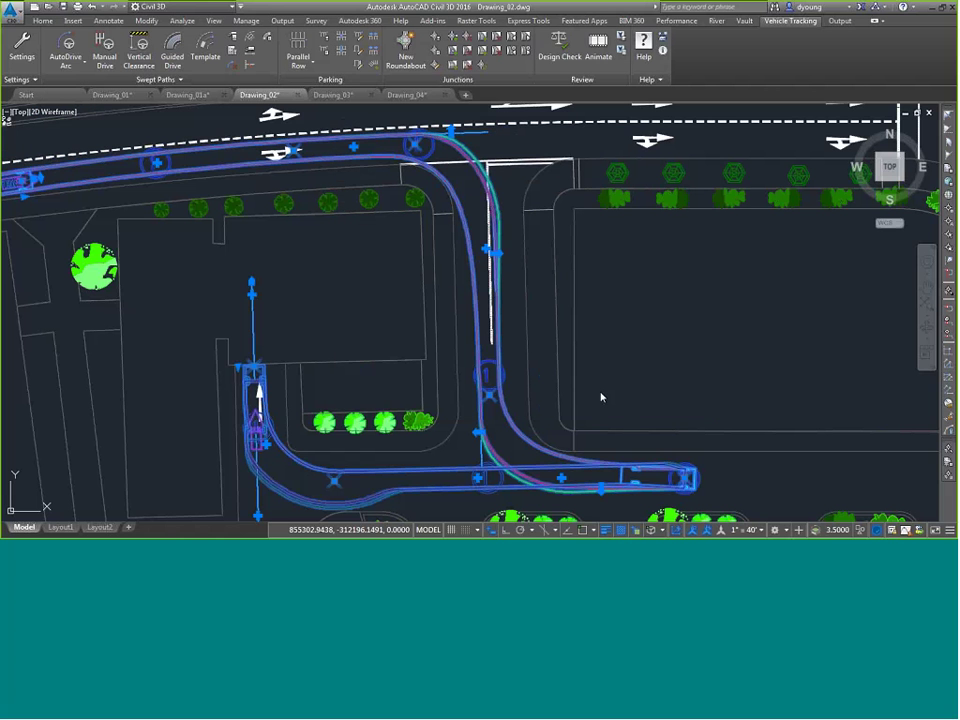
Step: Start a new AutoDrive path with the WB-67 Interstate Semi-Trailer after abandoning a first attempt
left_click(66, 50)
left_click(256, 400)
key("Return")
left_click(66, 65)
key("Escape")
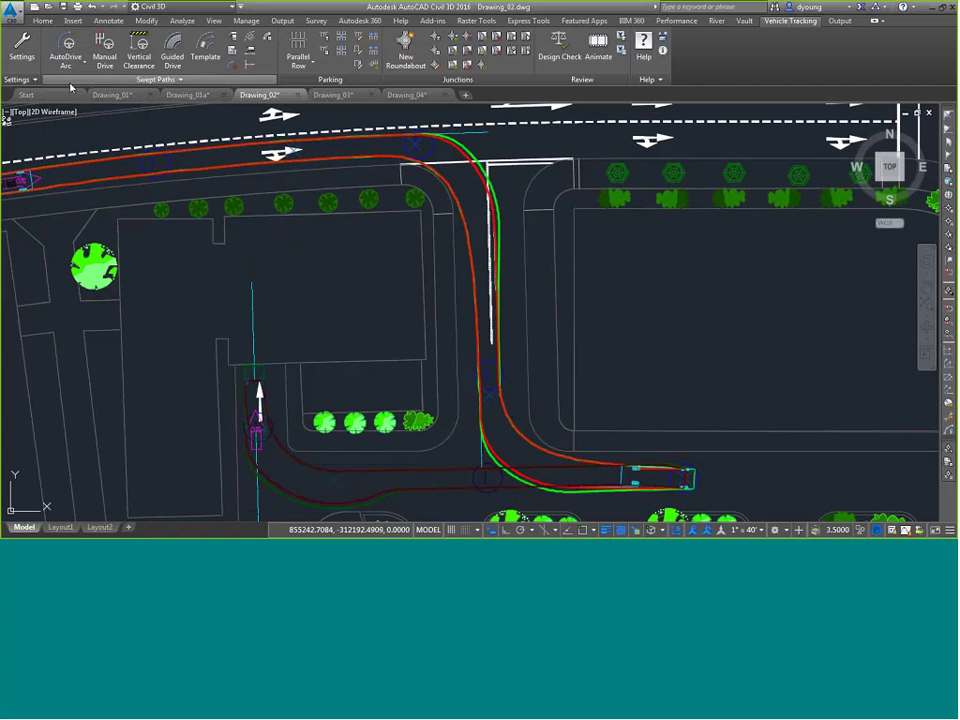
left_click(66, 52)
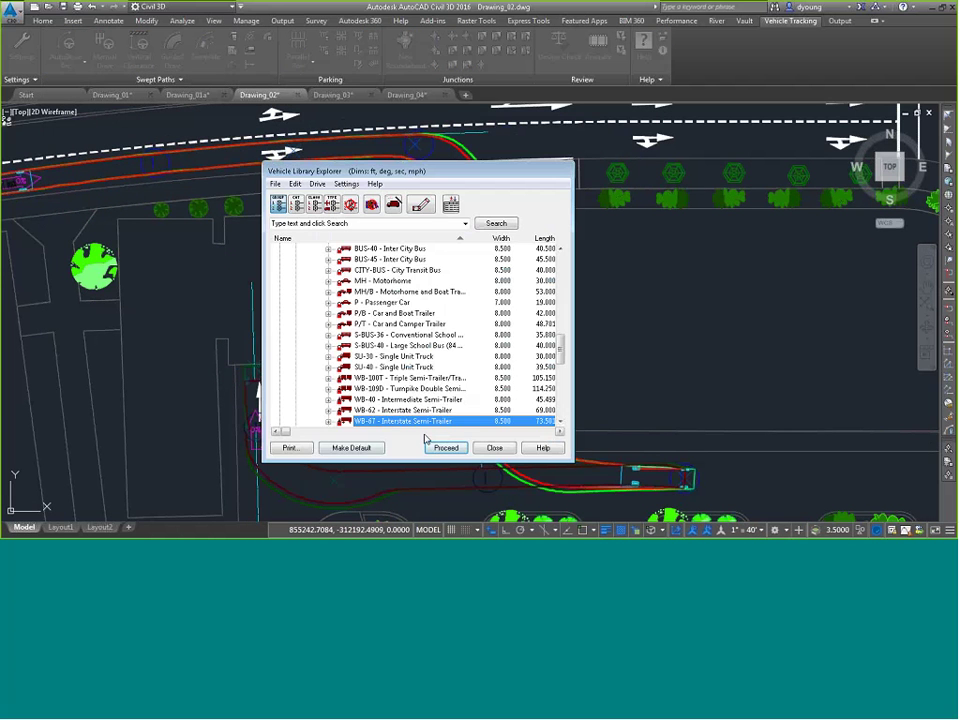
key("Return")
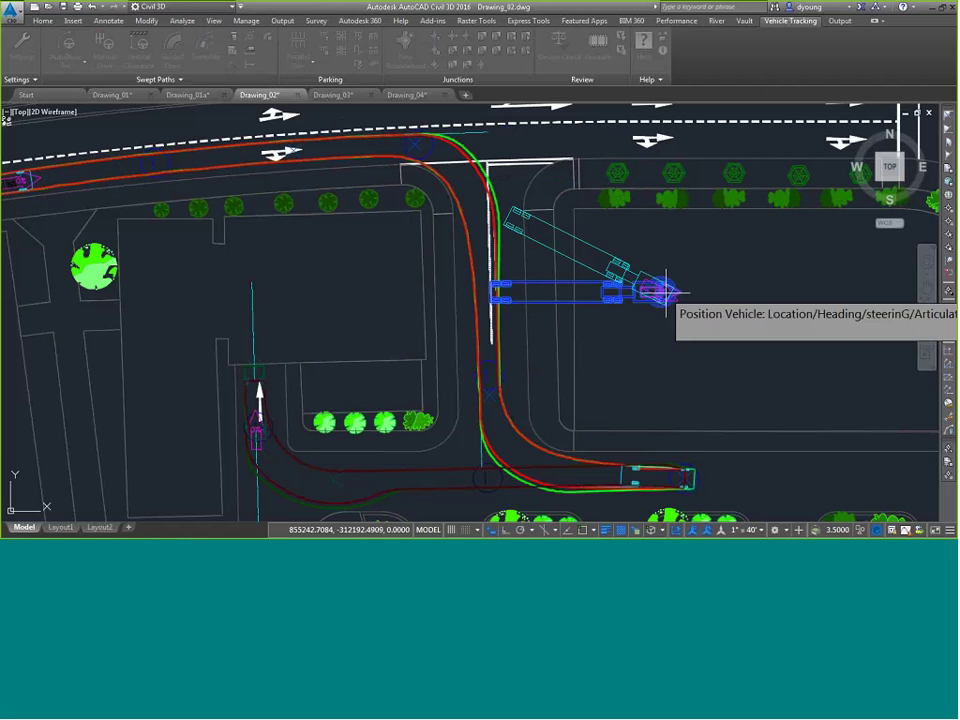
Step: Place the truck at the side lot's west end, drive it east, and check its ATR03 layer
left_click(660, 292)
left_click(864, 326)
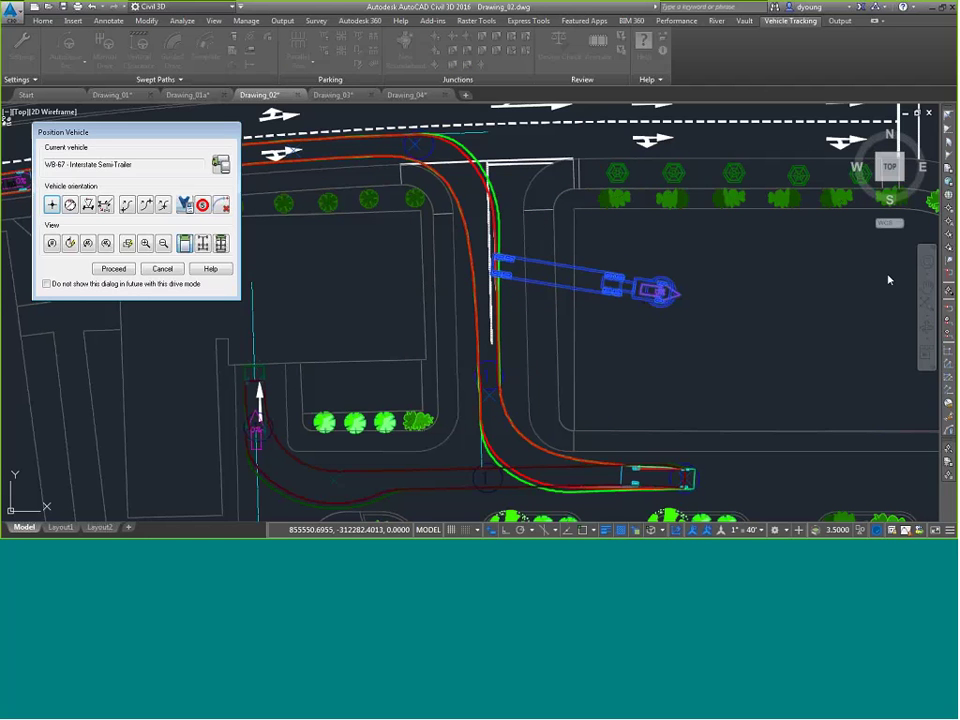
left_click(113, 268)
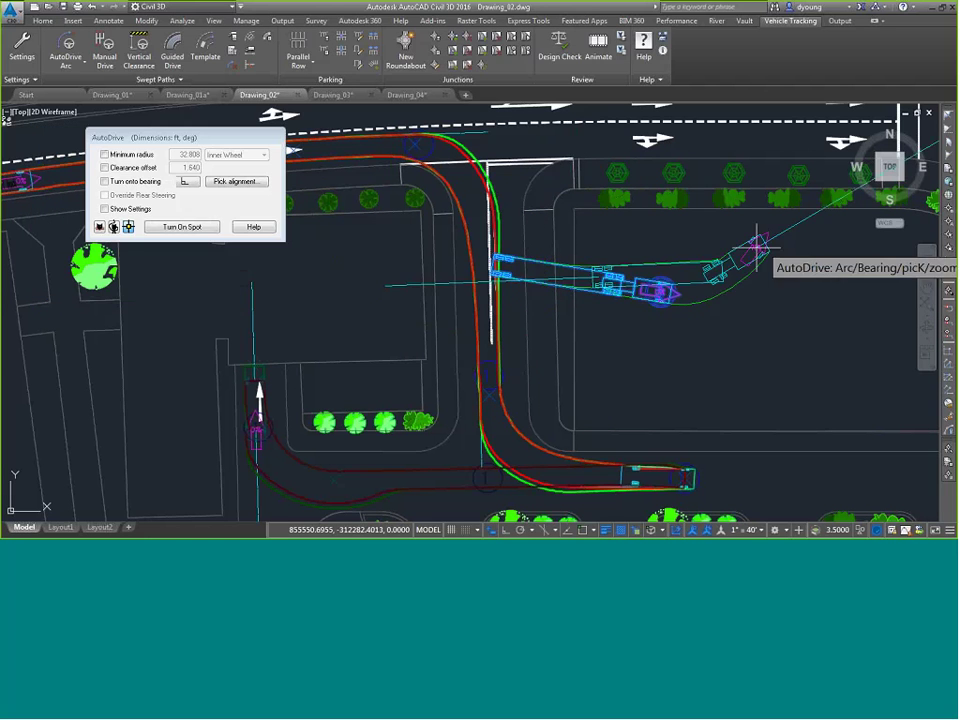
left_click(848, 343)
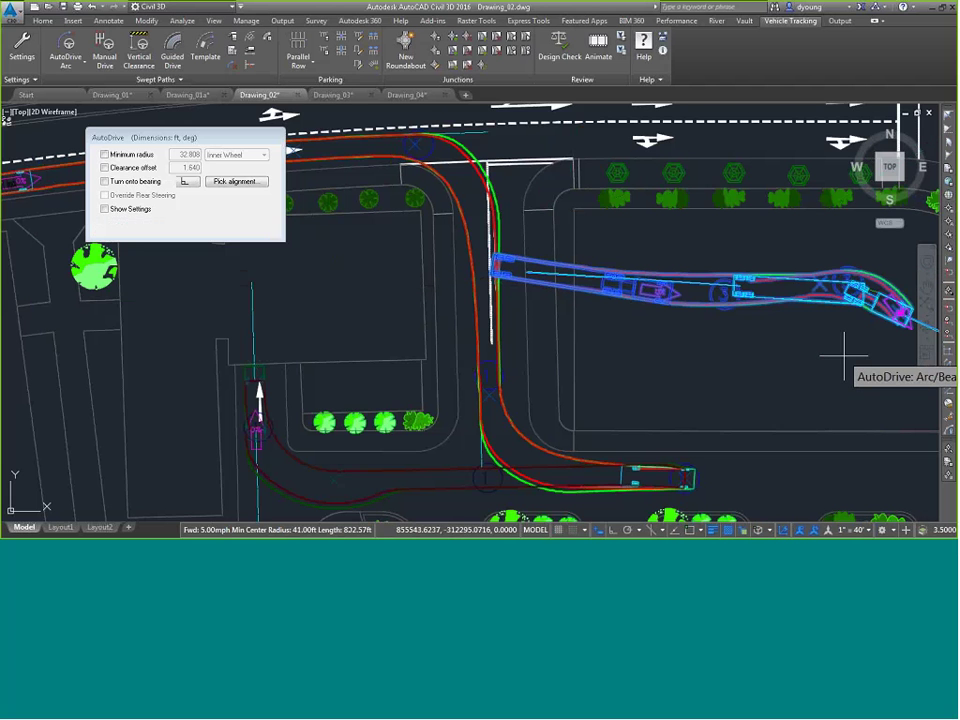
key("Return")
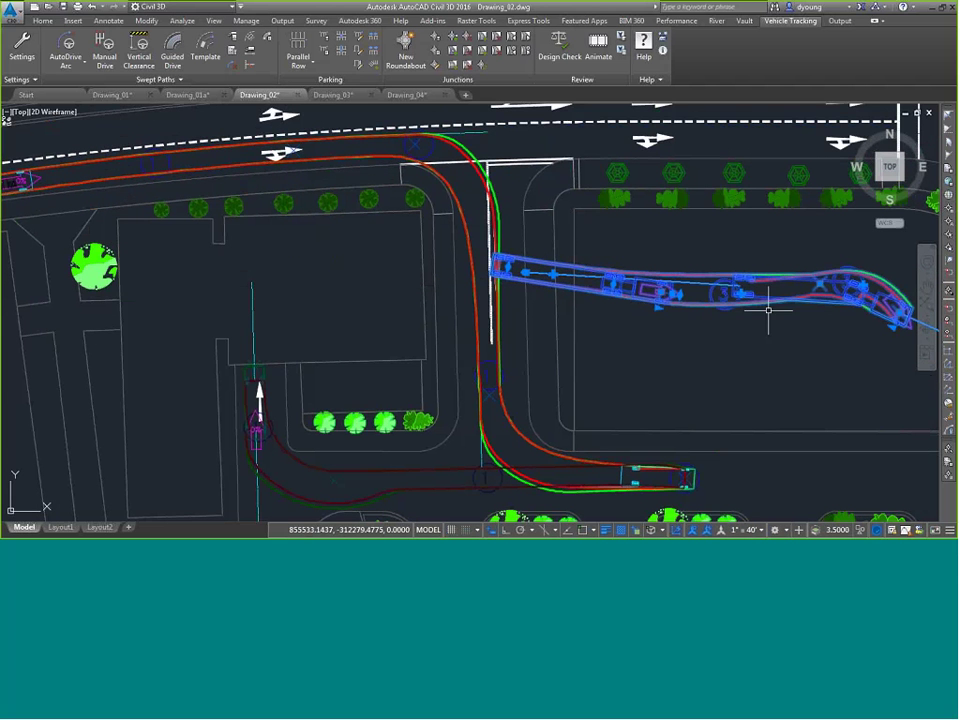
key("ctrl+1")
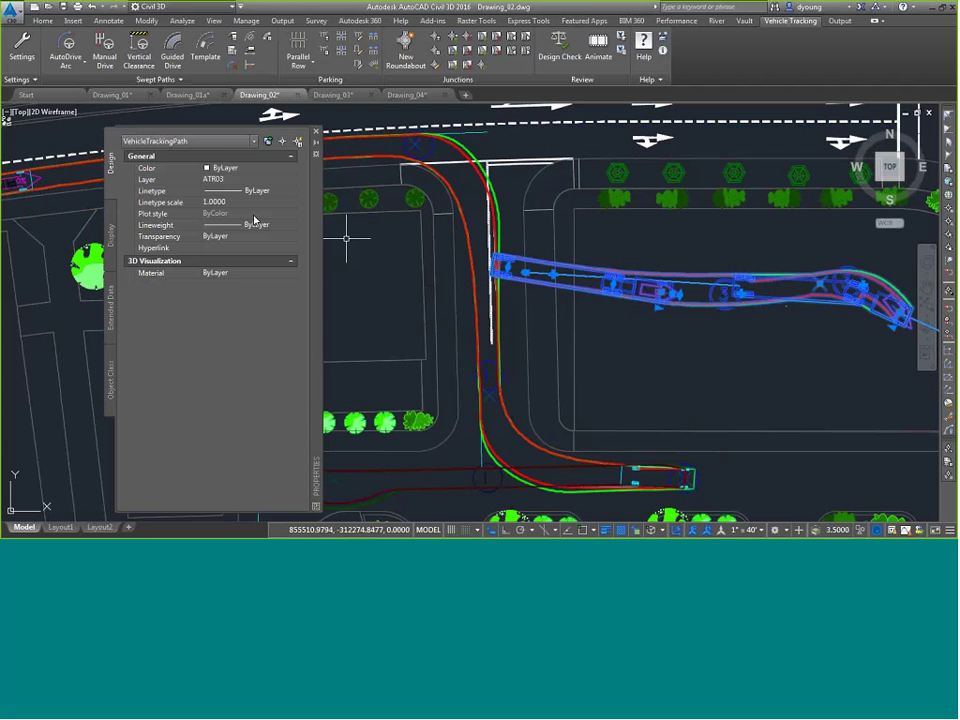
Step: Deselect the new path and open the Layer Properties Manager from the Home tab
key("Escape")
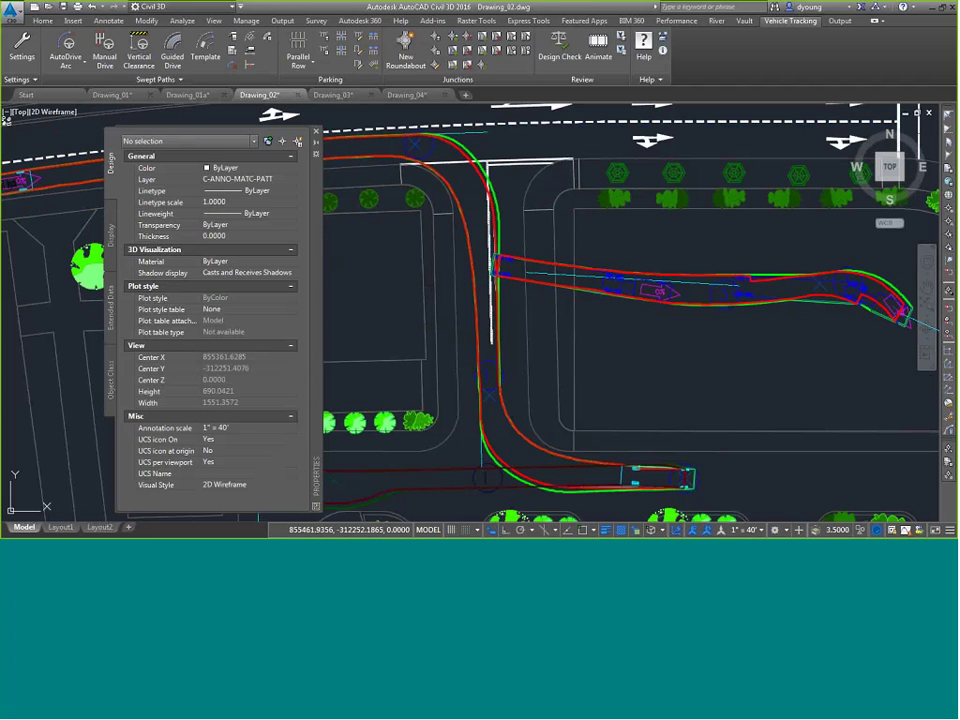
left_click(43, 21)
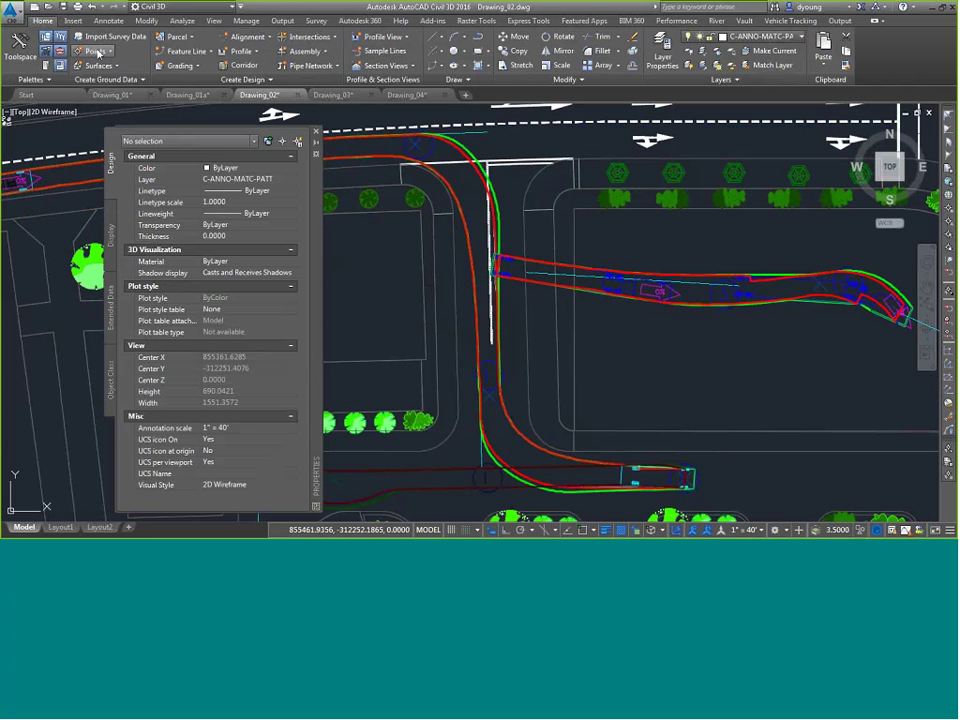
left_click(662, 52)
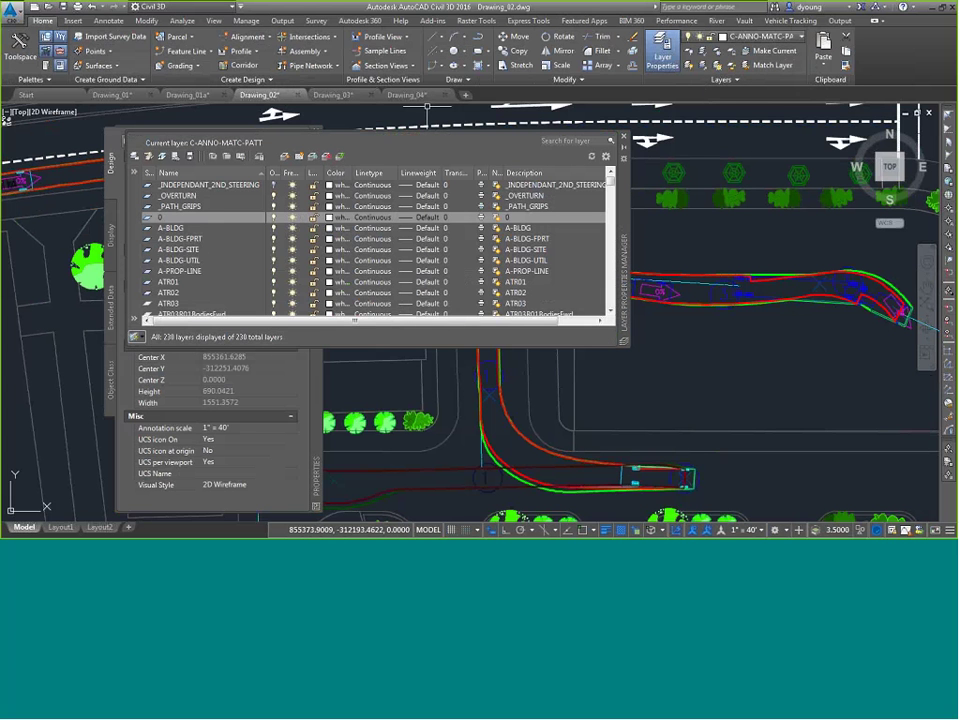
left_click(609, 311)
left_click(609, 311)
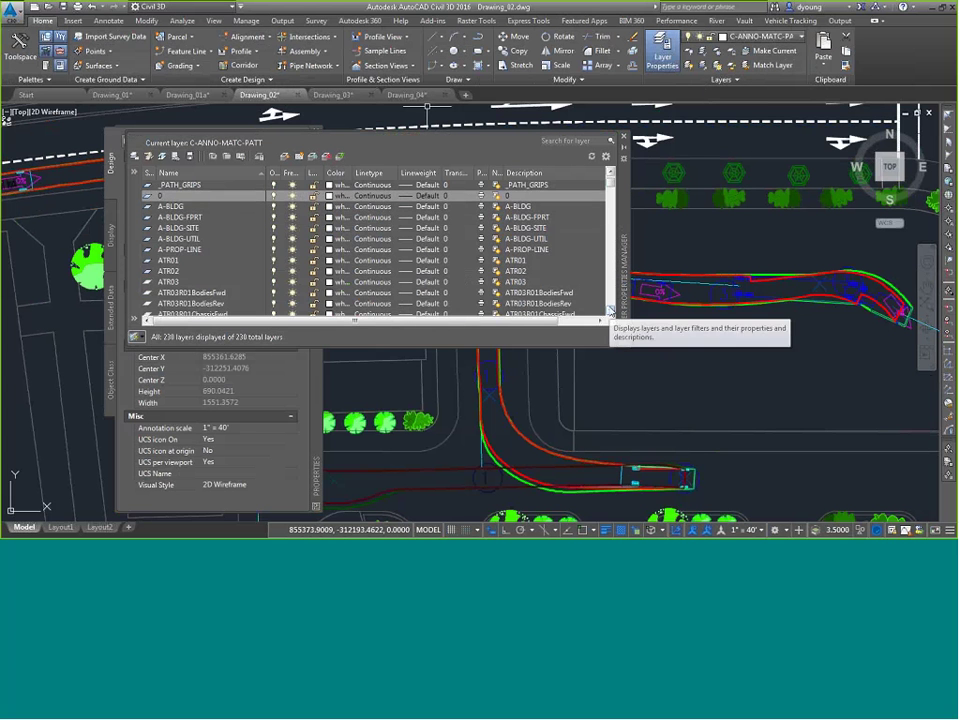
left_click(609, 311)
left_click(609, 311)
left_click(609, 311)
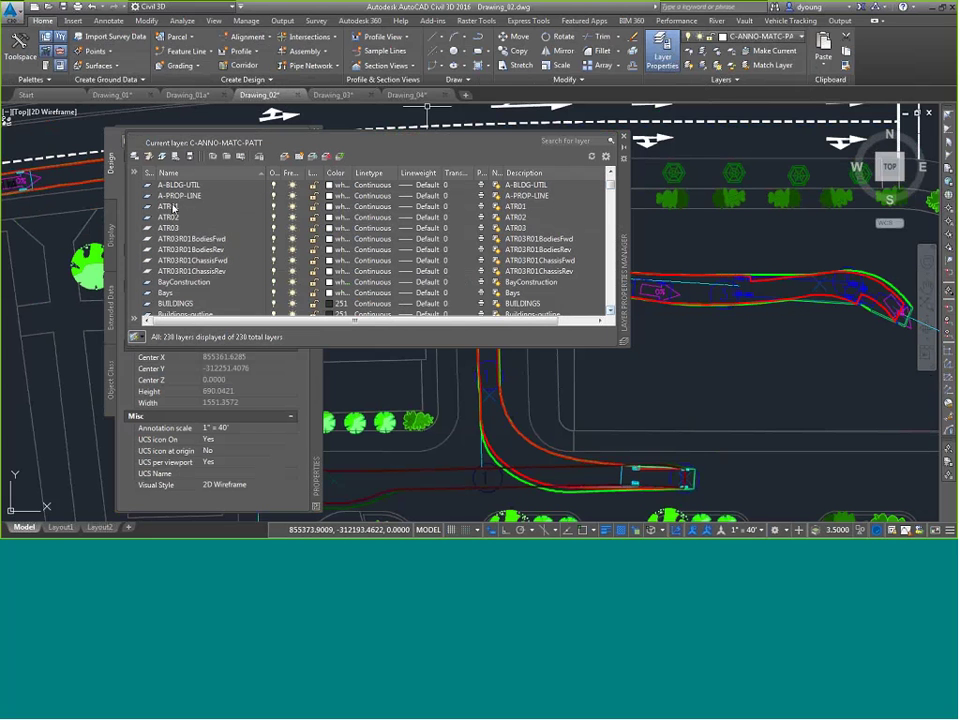
Step: Select ATR01 and the four ATR03R01 body and chassis layers, then view the whole site plan
left_click(170, 207)
left_click(200, 239)
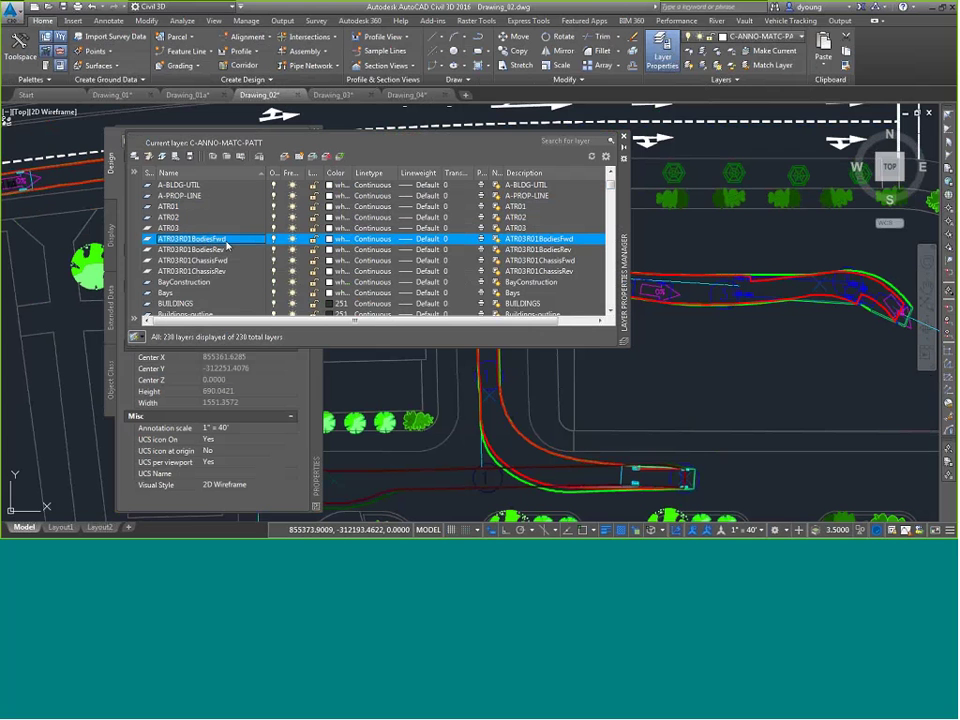
left_click_drag(227, 244, 220, 273)
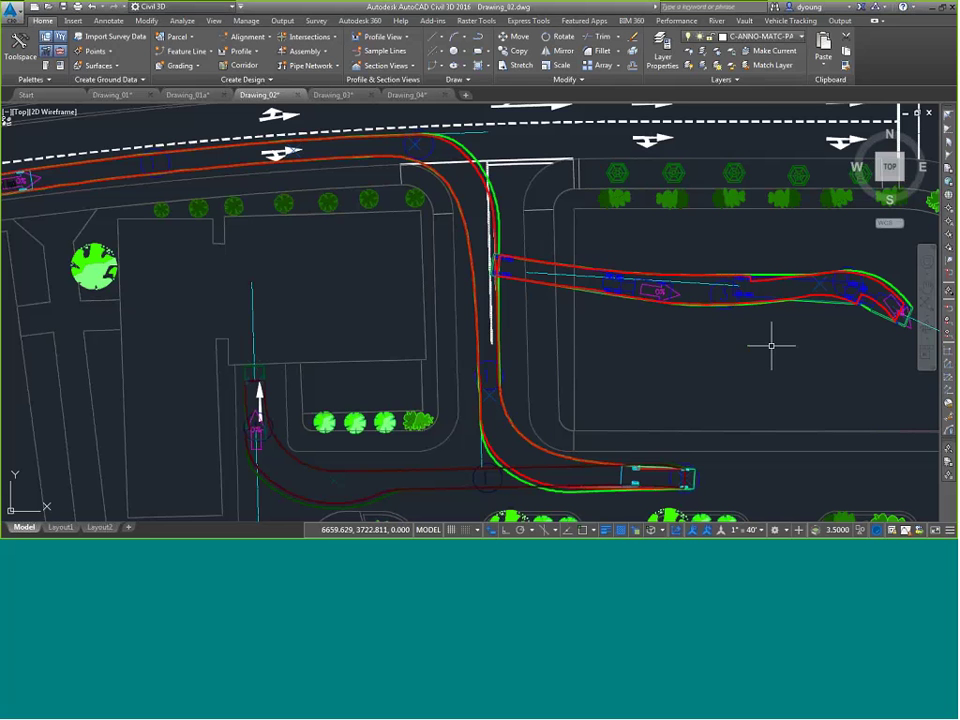
scroll(771, 346, "down", 6)
middle_click_drag(351, 400, 22, 406)
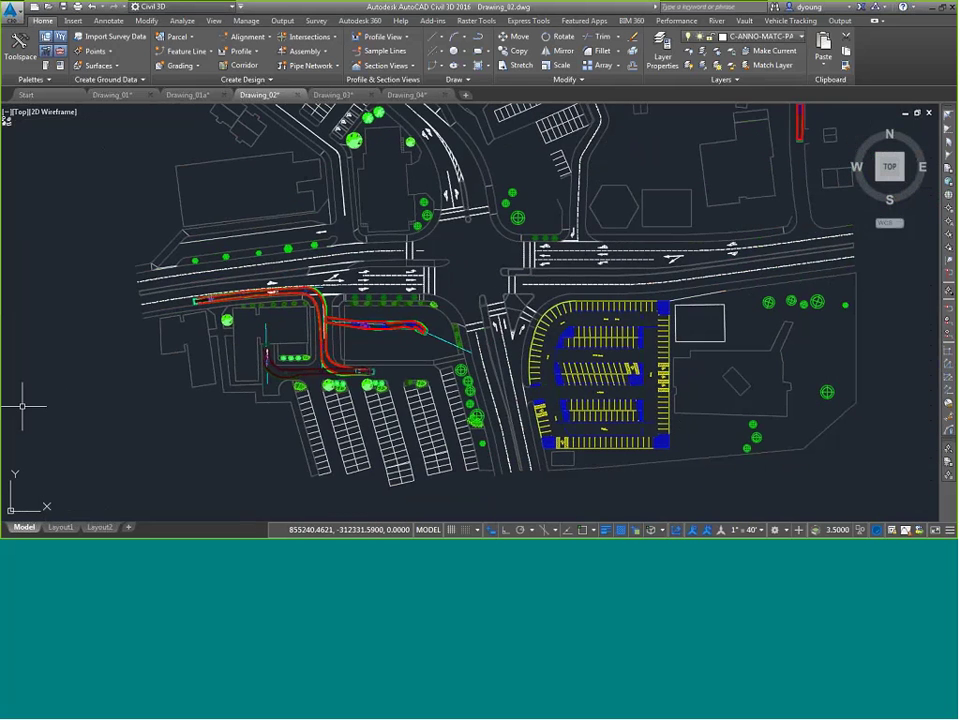